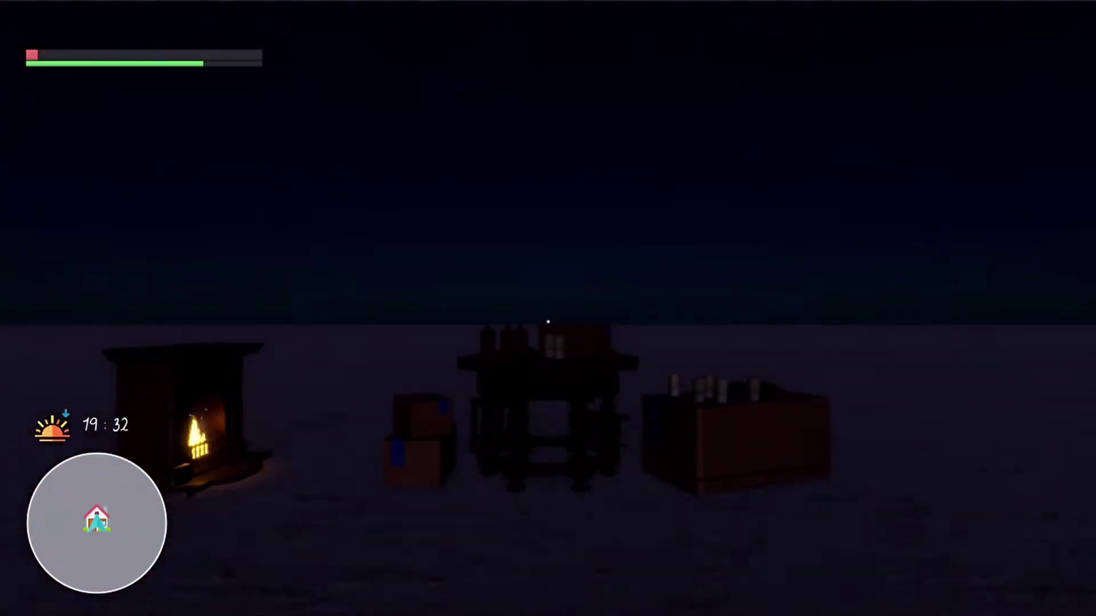
# Step: Leave play mode and open the M_VolumetricClouds material from the Materials/VolumetricClouds folder
pyautogui.press('Escape')
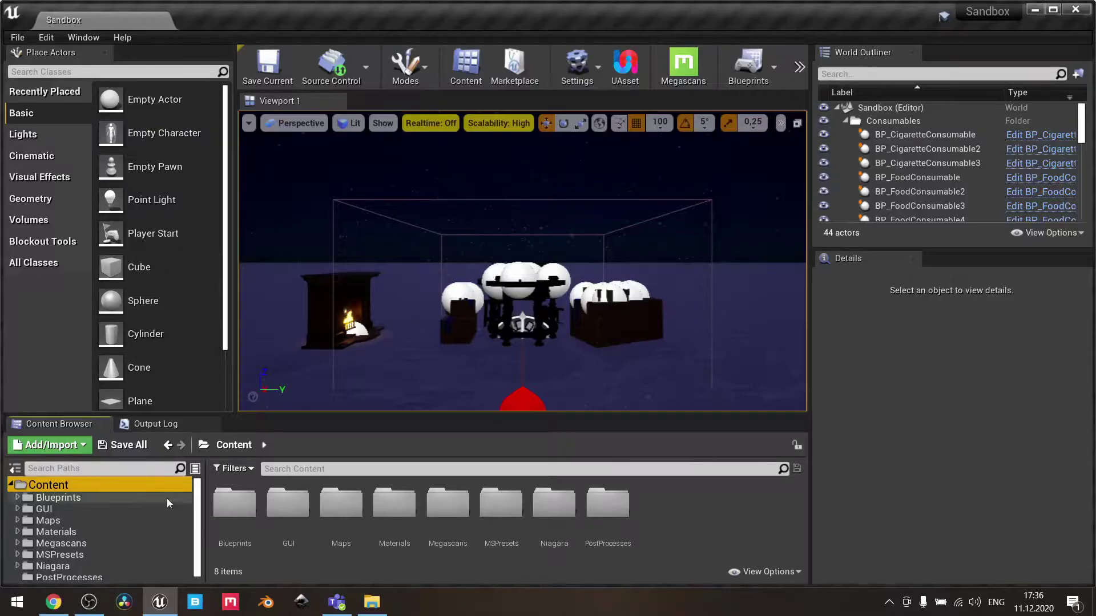
pyautogui.click(128, 531)
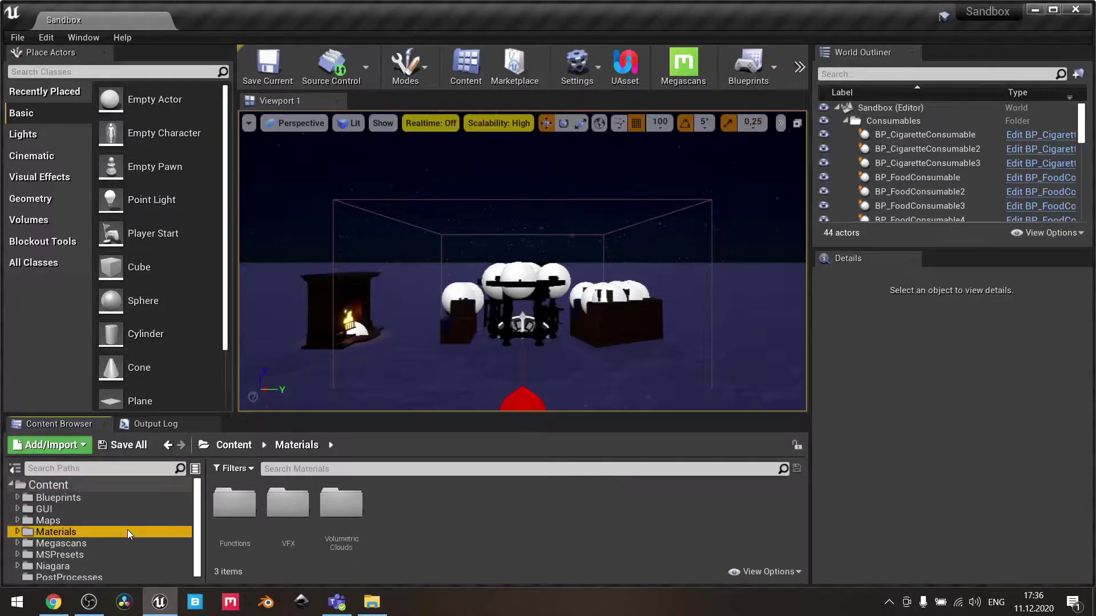
pyautogui.doubleClick(341, 503)
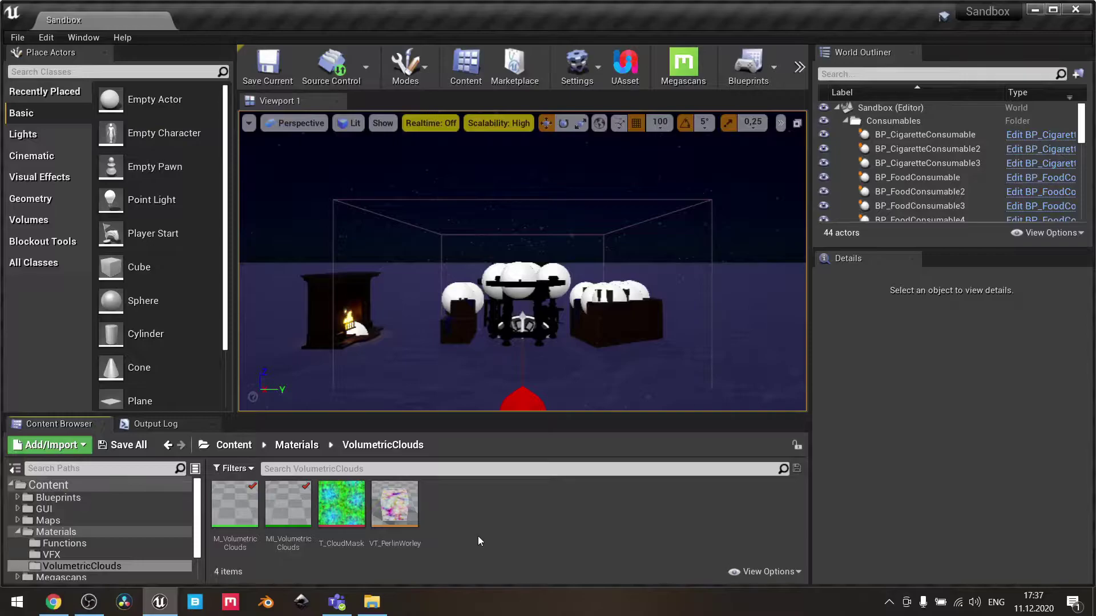
pyautogui.doubleClick(244, 507)
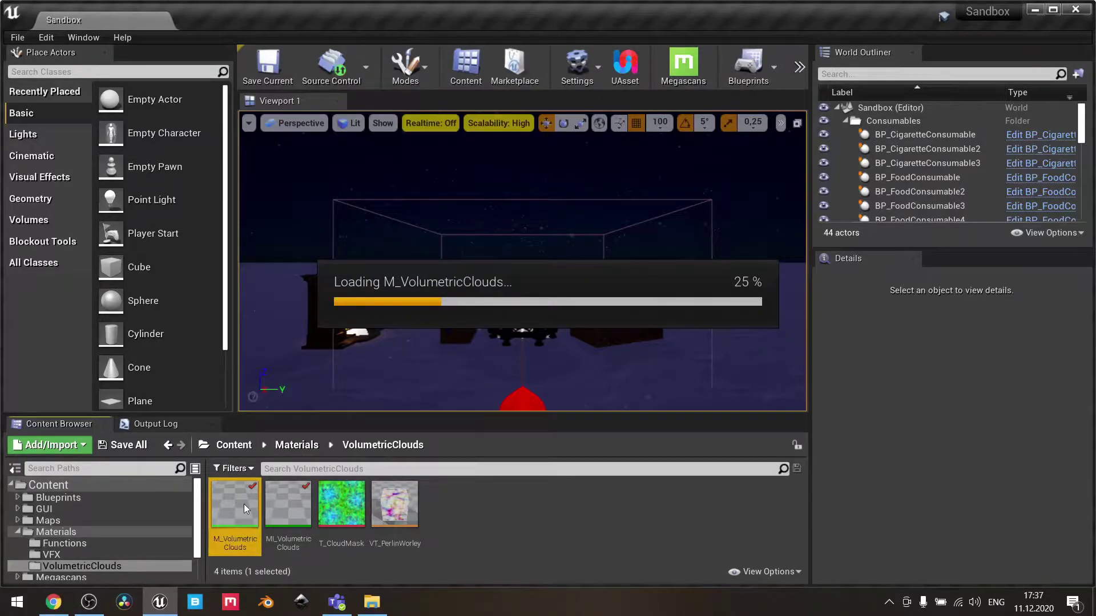
# Step: Examine the texture sampling and parameter nodes in the M_VolumetricClouds material graph
pyautogui.click(14, 108)
pyautogui.moveTo(151, 107)
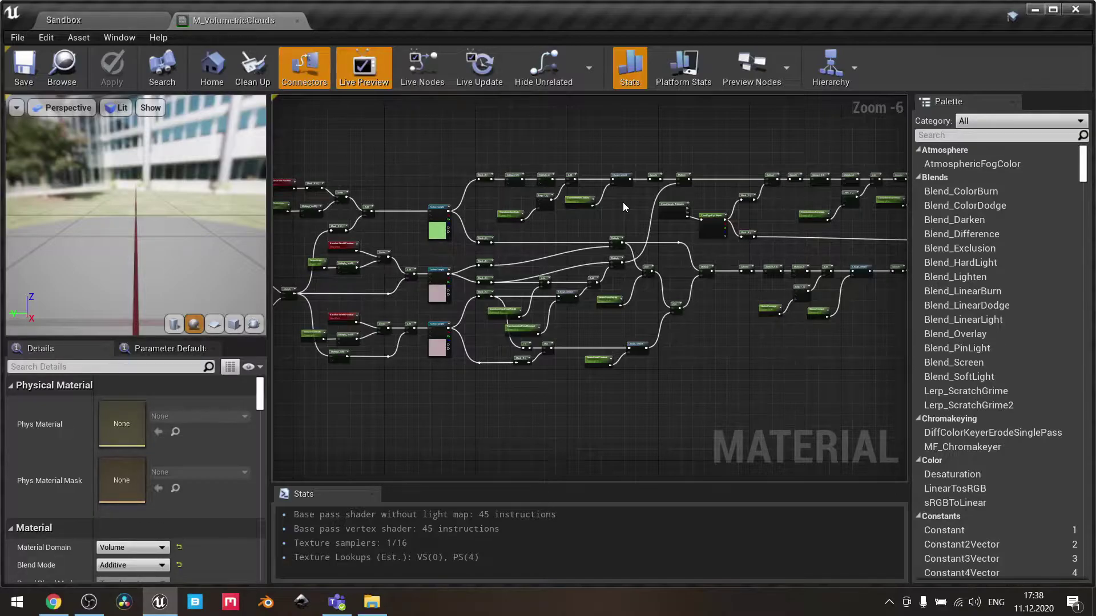
pyautogui.moveTo(405, 141); pyautogui.dragTo(436, 139, button='right')
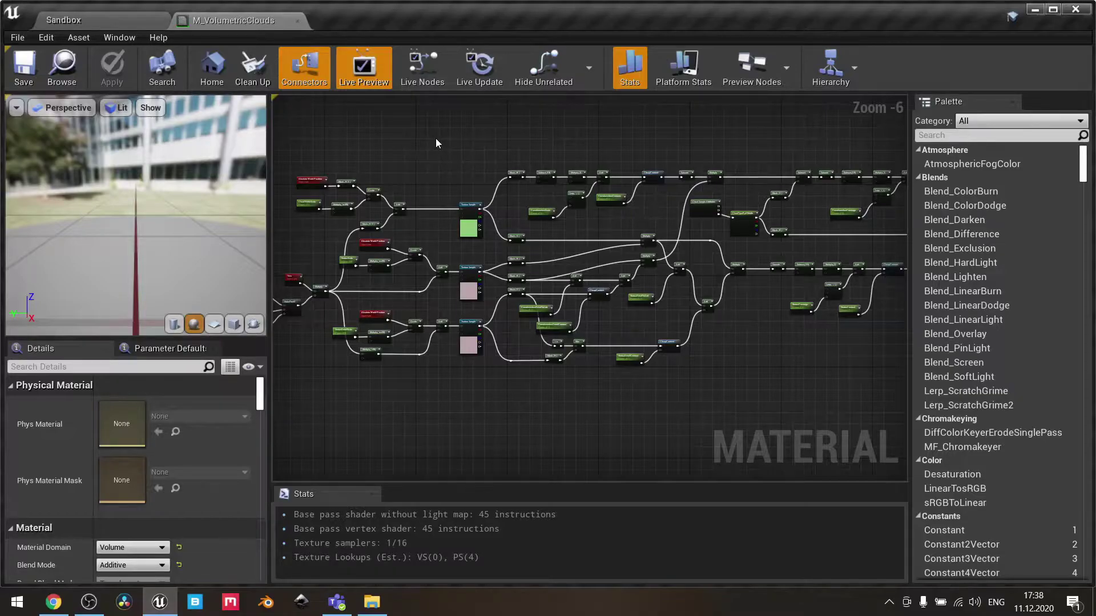
pyautogui.scroll(2, 437, 142)
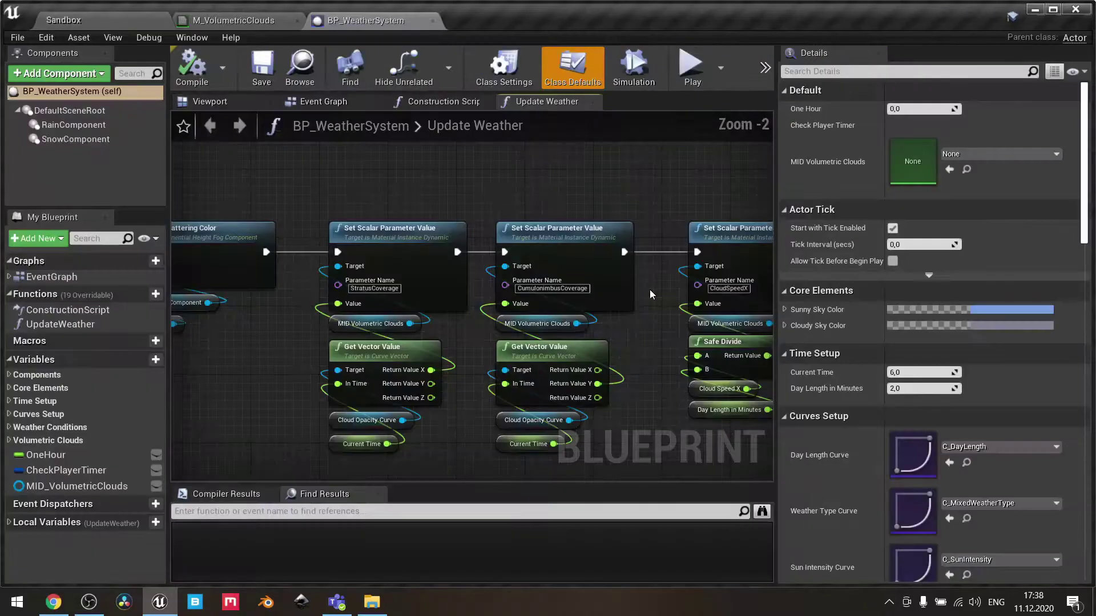
# Step: Examine the nodes that set the cloud coverage and speed parameters in the Update Weather function of BP_WeatherSystem
pyautogui.scroll(-2, 540, 265)
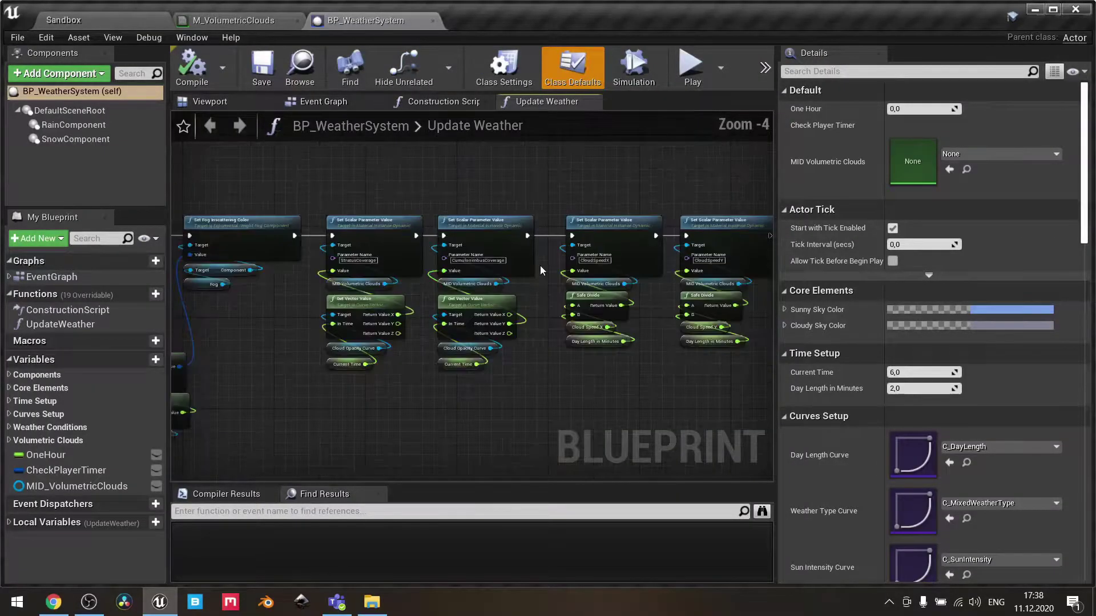
pyautogui.moveTo(541, 321); pyautogui.dragTo(604, 271, button='right')
pyautogui.scroll(-1, 604, 271)
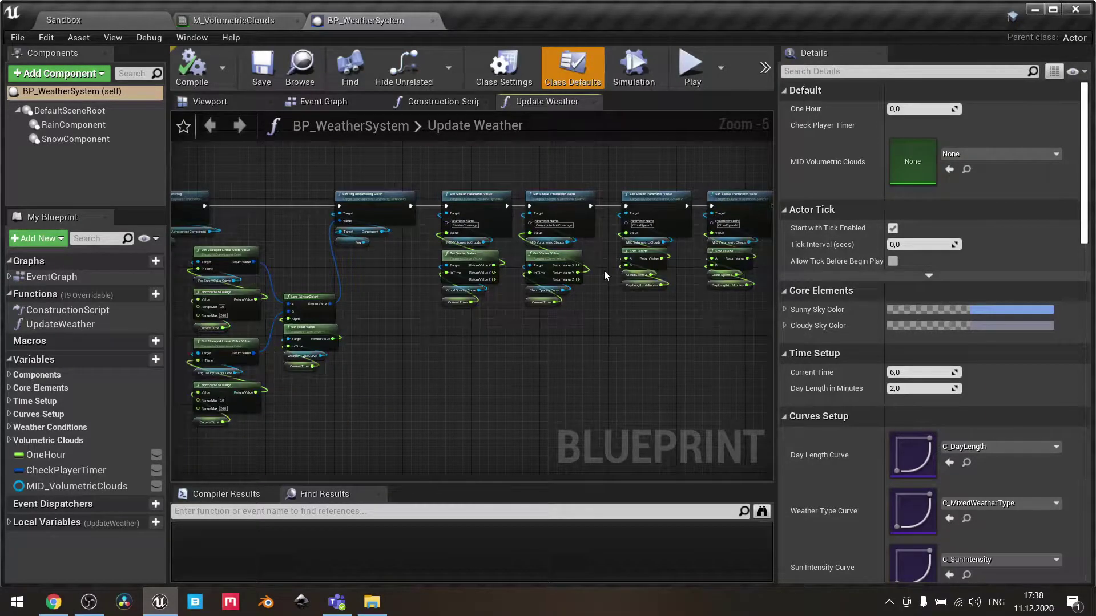
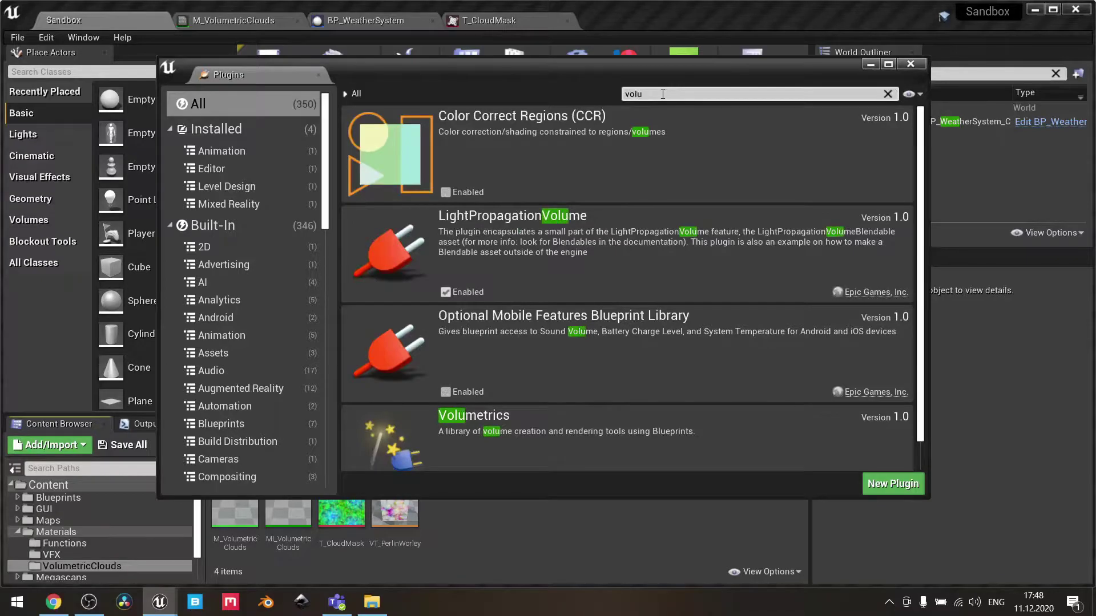
# Step: Search the plugins for "volumetrics" to check whether it is enabled, and close the plugin browser
pyautogui.write('metrics')
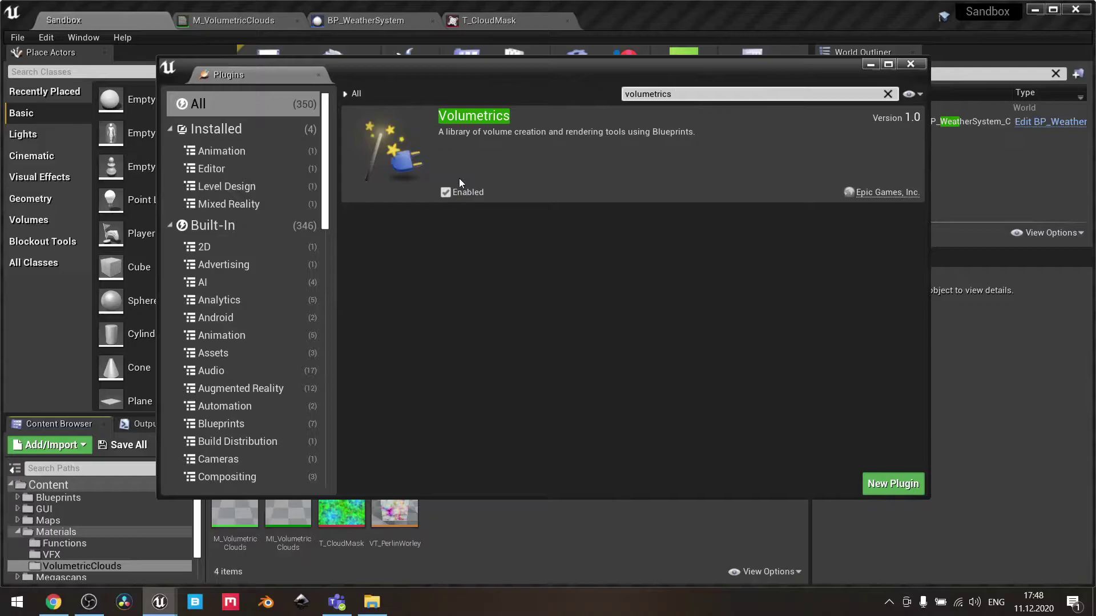
pyautogui.click(318, 75)
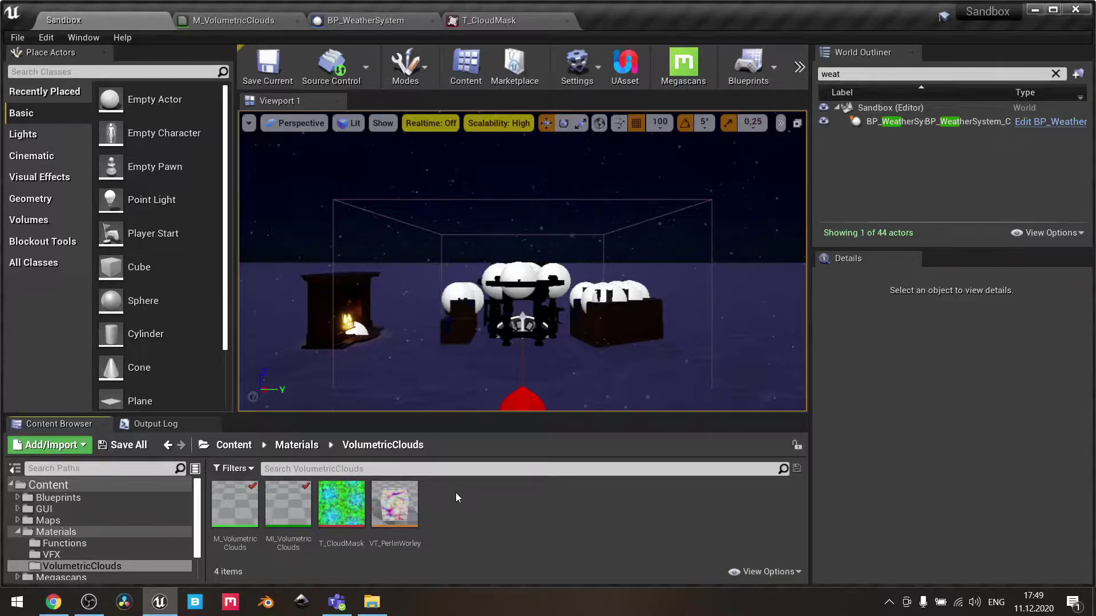
# Step: Make engine content and plugin content visible in the Content Browser
pyautogui.moveTo(402, 501)
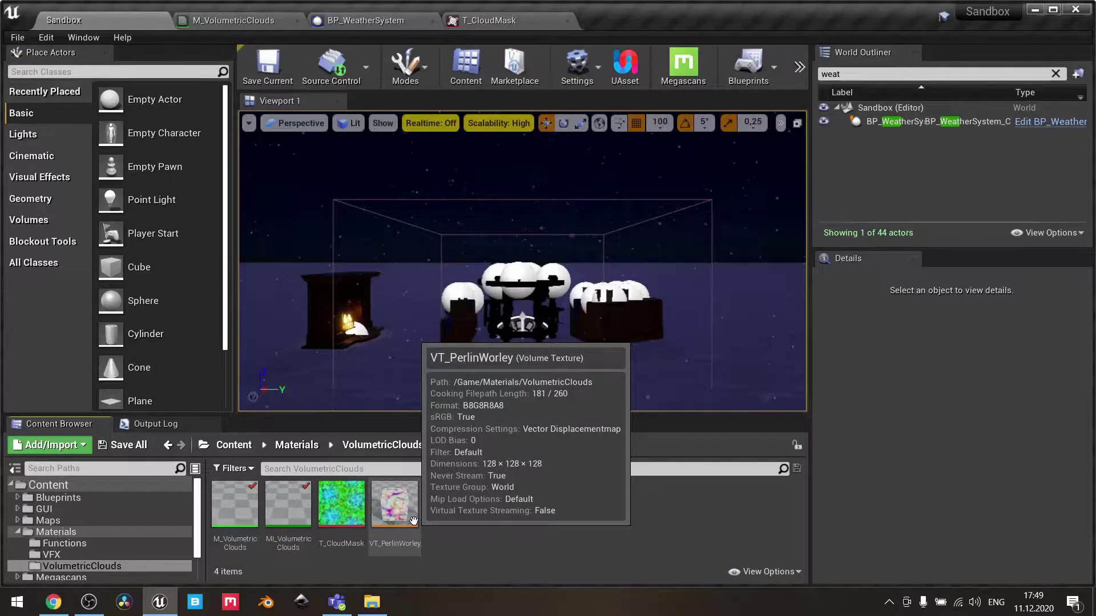
pyautogui.click(751, 571)
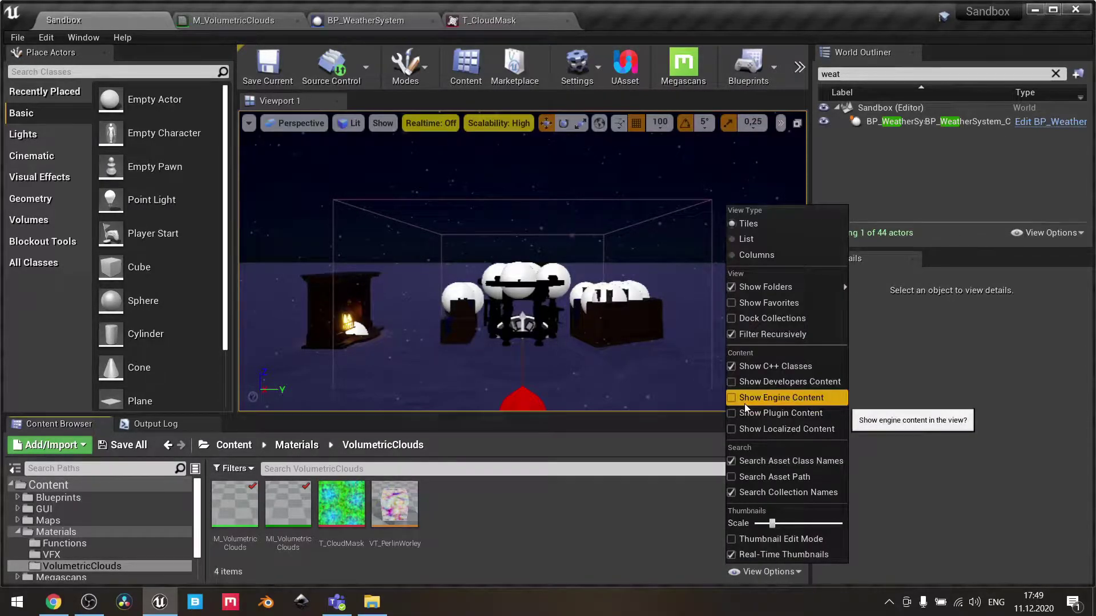
pyautogui.click(745, 398)
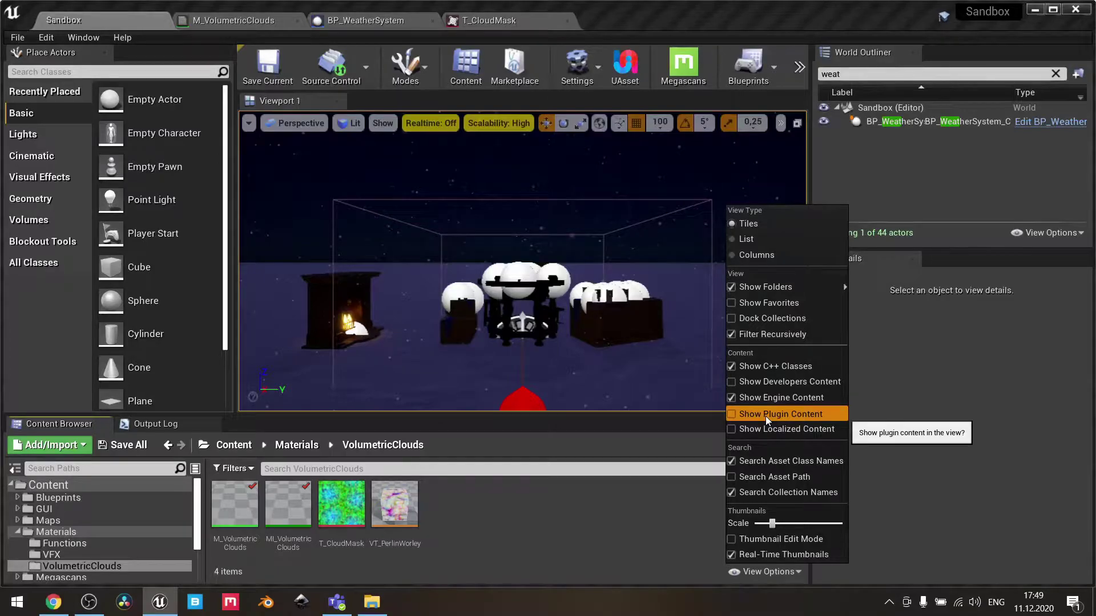
pyautogui.click(765, 416)
# Step: Open the Textures folder of VolumeTextures inside the Volumetrics plugin content
pyautogui.click(185, 483)
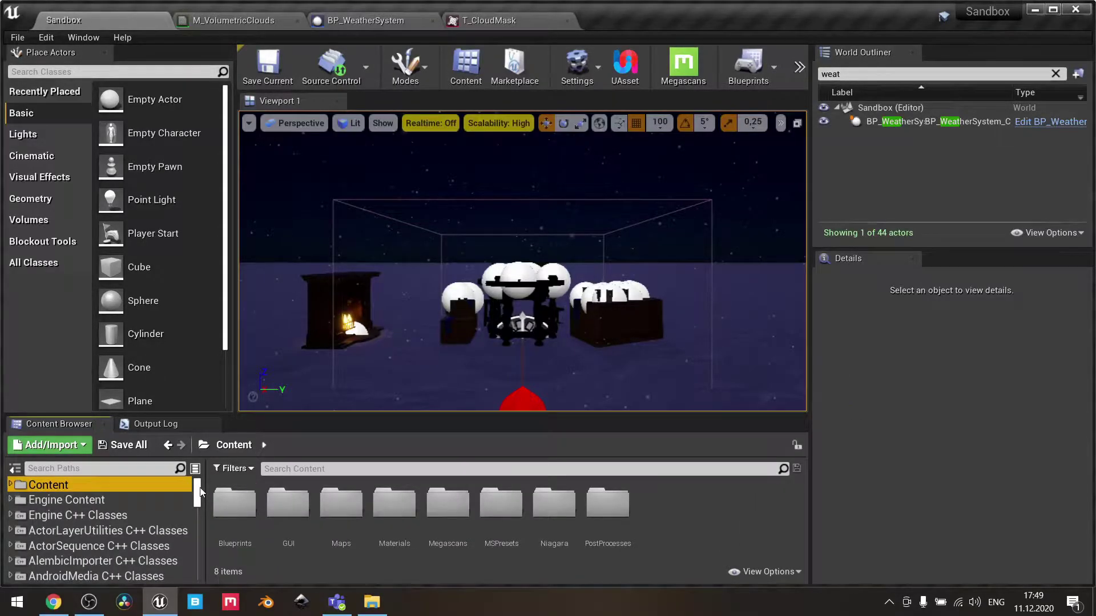
pyautogui.moveTo(199, 492); pyautogui.dragTo(201, 562)
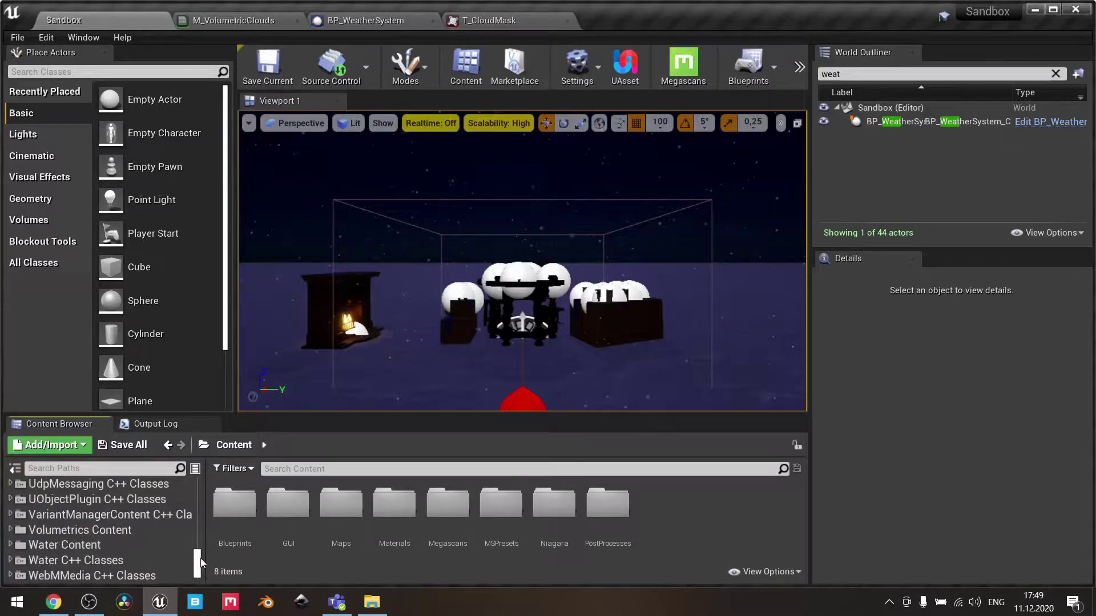
pyautogui.click(127, 535)
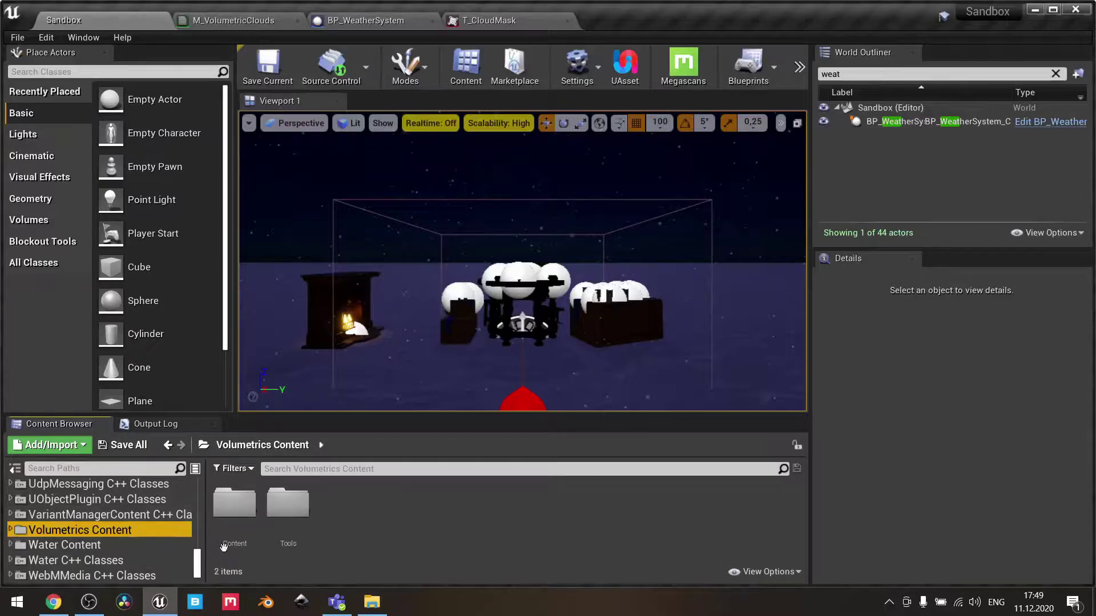
pyautogui.doubleClick(249, 508)
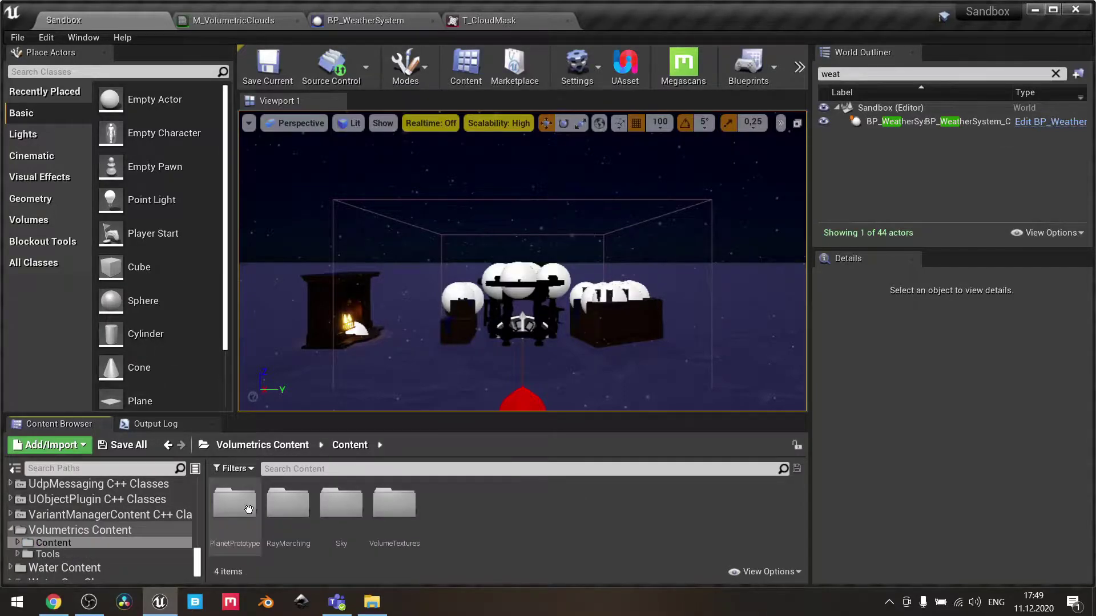
pyautogui.doubleClick(402, 508)
pyautogui.doubleClick(445, 508)
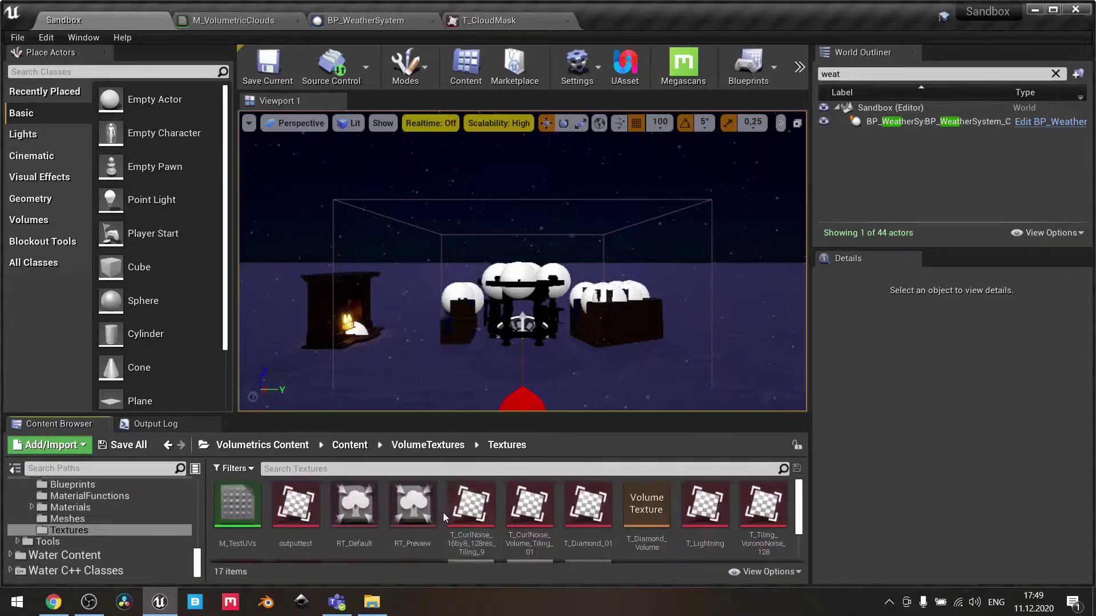
# Step: Look through the volume textures supplied by the Volumetrics plugin and dismiss the chat notification
pyautogui.scroll(-3, 563, 530)
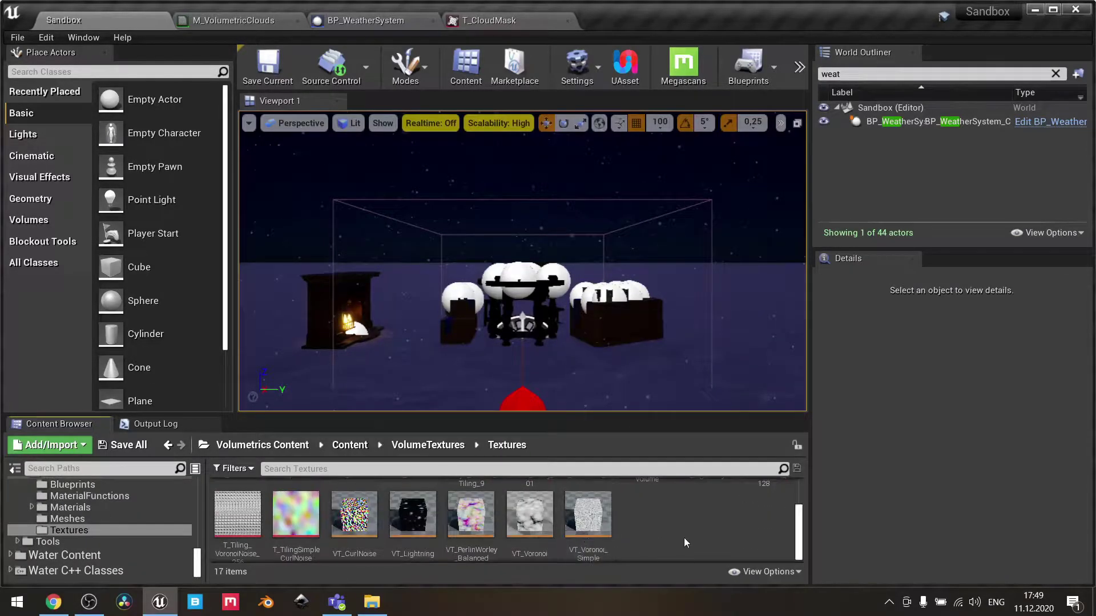
pyautogui.moveTo(569, 522)
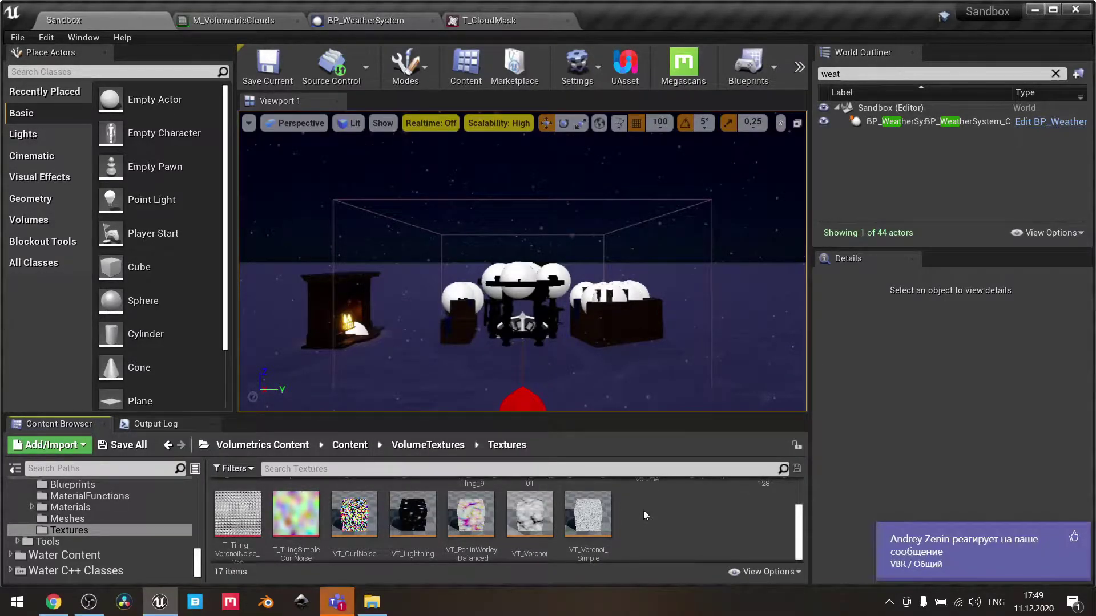
pyautogui.click(1073, 535)
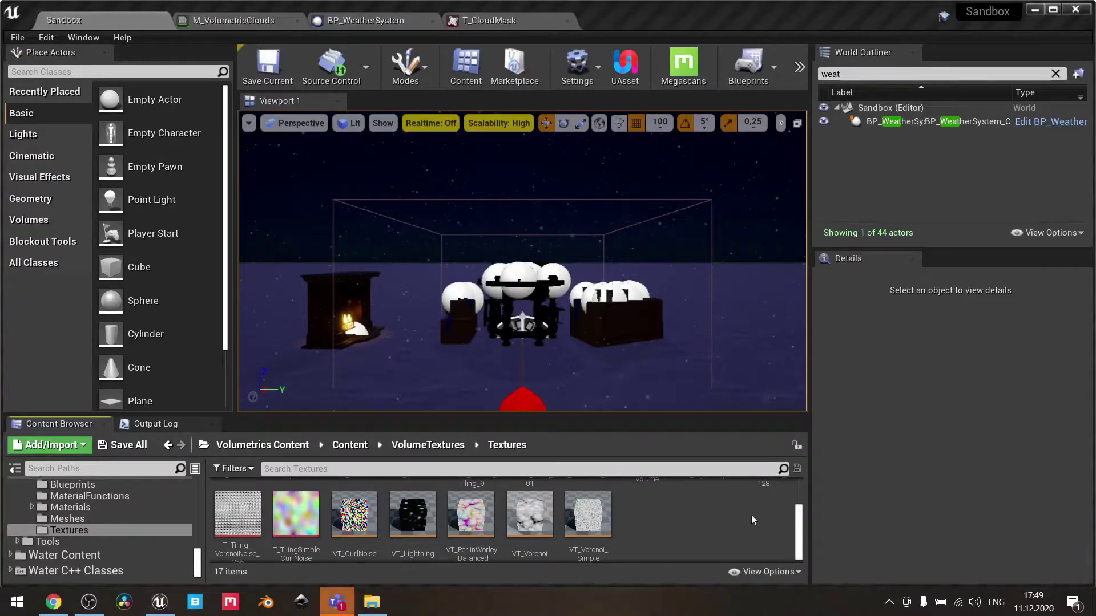
pyautogui.click(684, 527)
pyautogui.scroll(1, 684, 526)
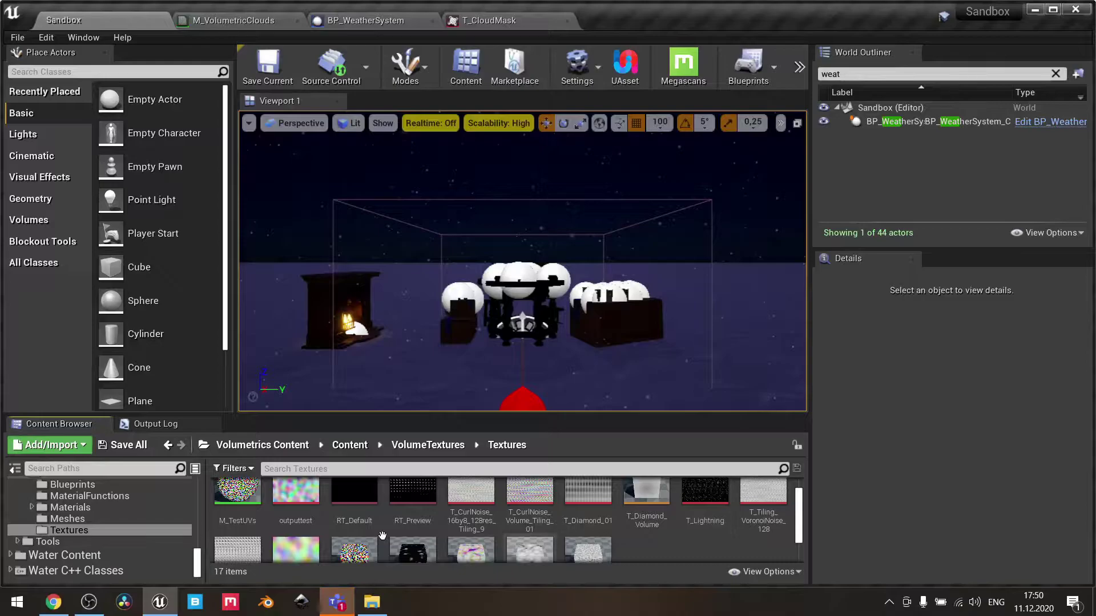
# Step: Return to the project's root Content folder in the folder tree
pyautogui.scroll(4, 124, 529)
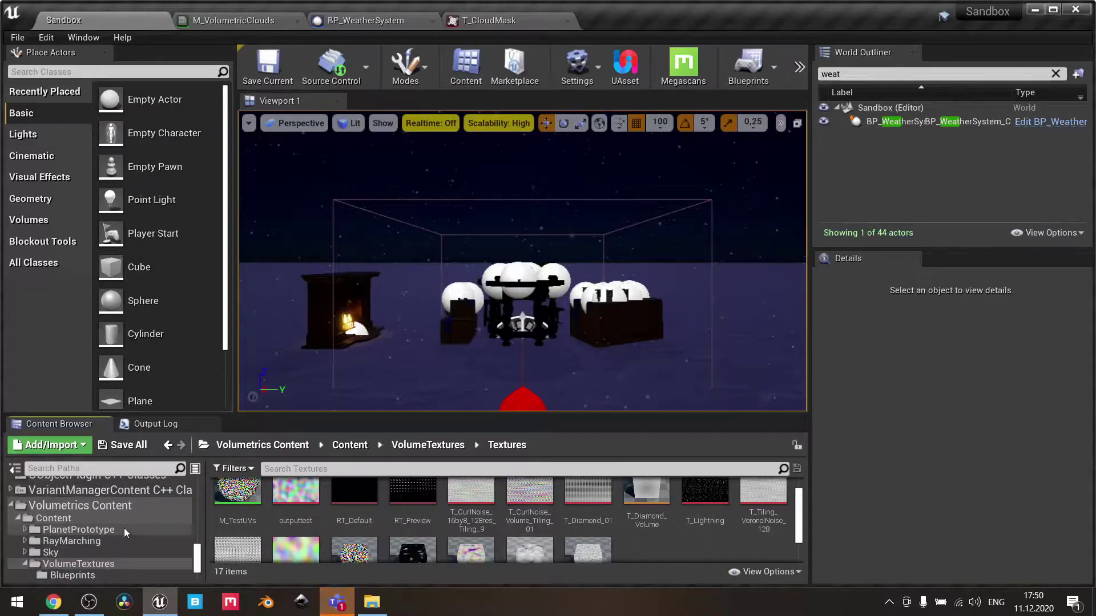
pyautogui.scroll(8, 125, 529)
pyautogui.moveTo(196, 557); pyautogui.dragTo(196, 496)
pyautogui.click(37, 485)
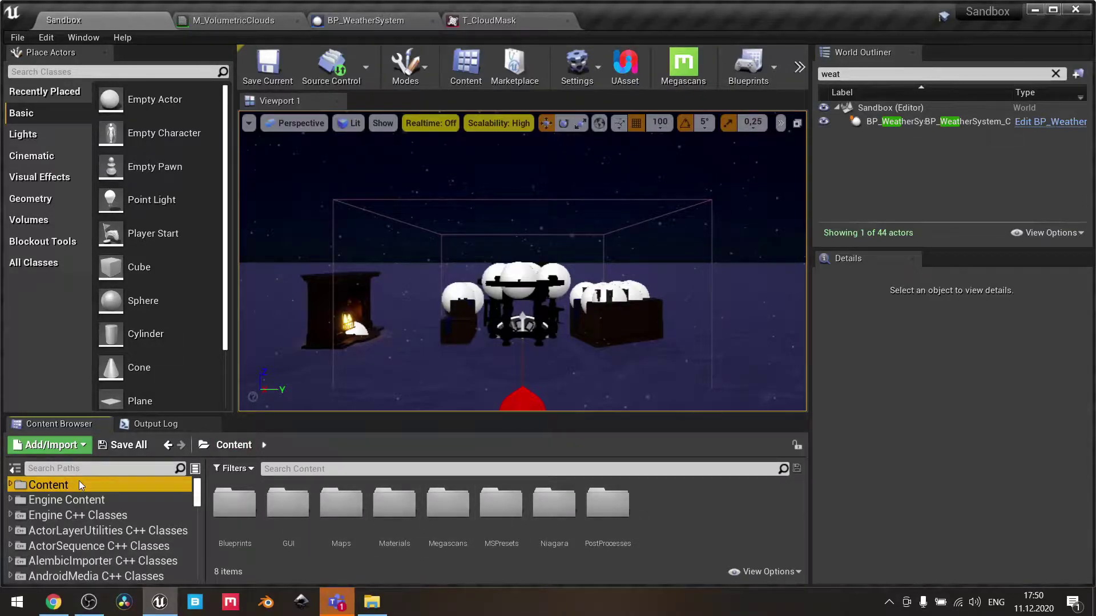
# Step: Bring up the T_CloudMask texture and hide its red, green, blue and alpha channels
pyautogui.click(504, 19)
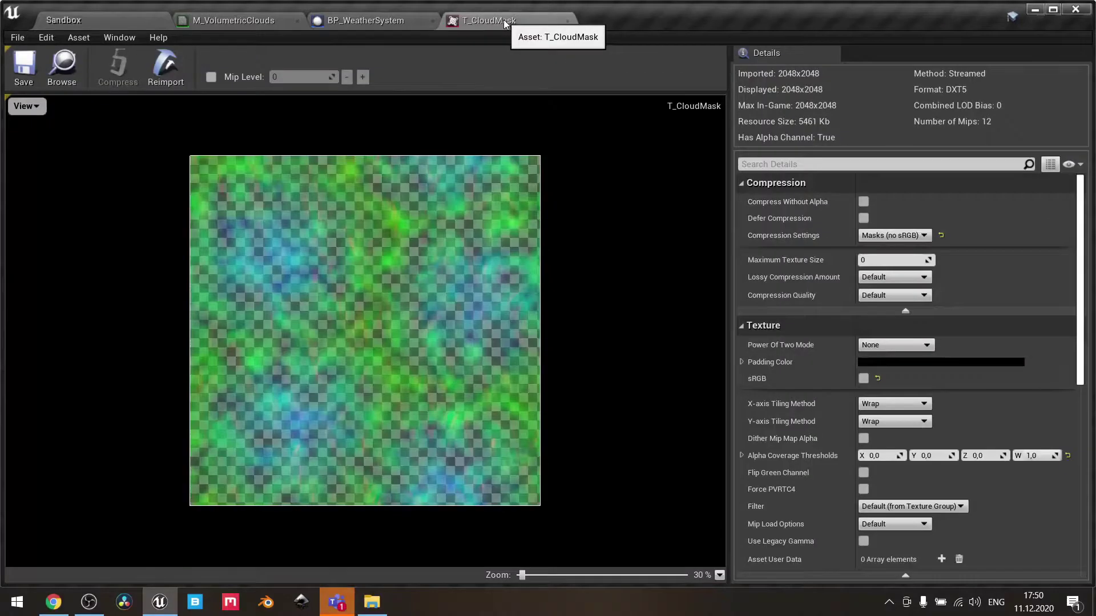
pyautogui.click(29, 106)
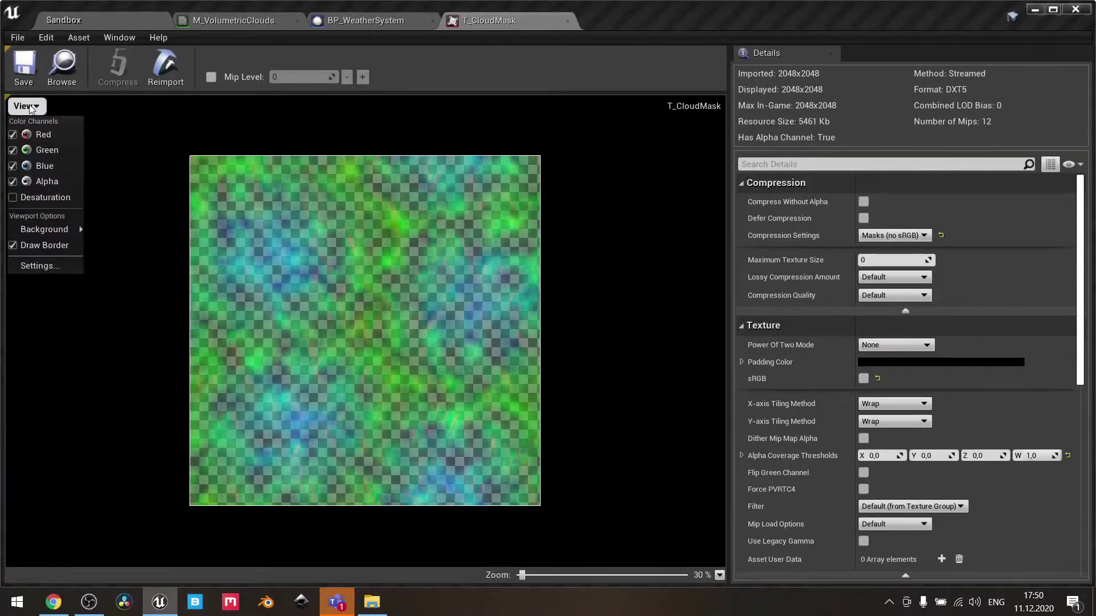
pyautogui.click(20, 134)
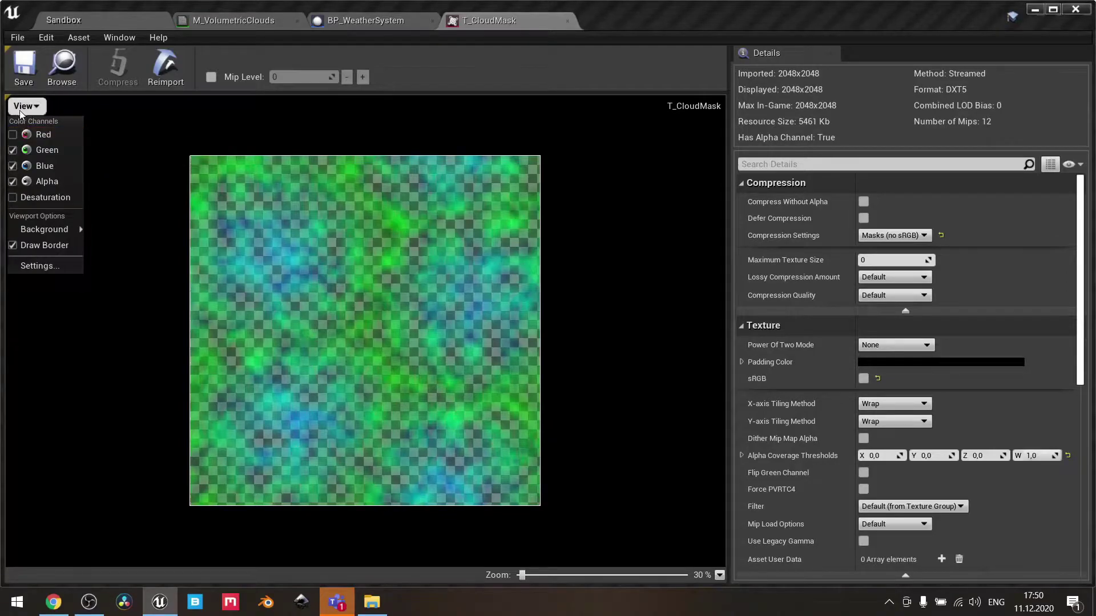
pyautogui.click(20, 151)
pyautogui.click(20, 167)
pyautogui.click(20, 182)
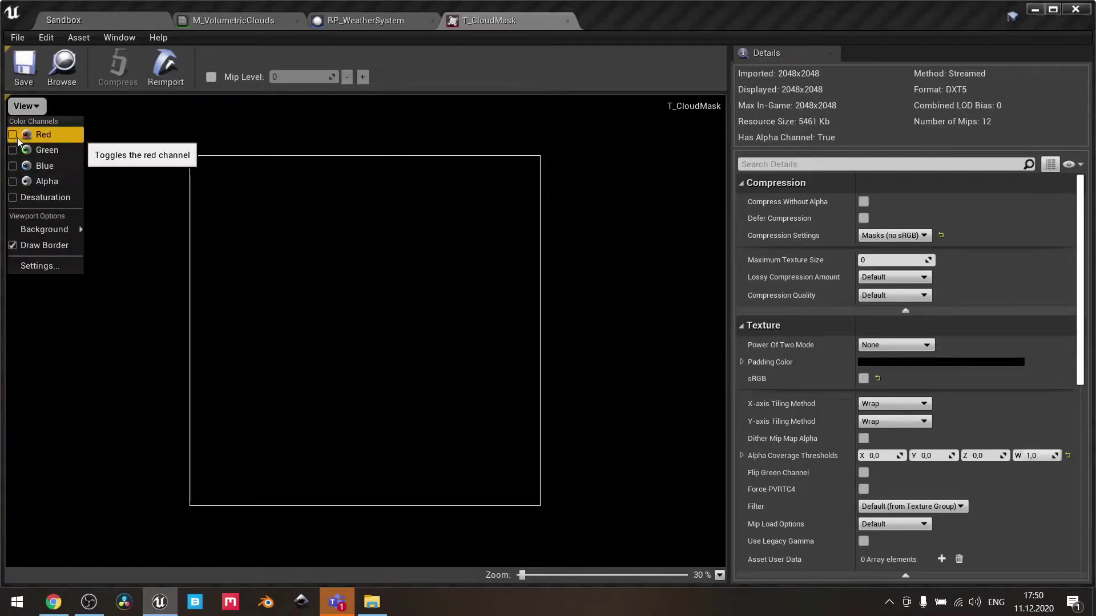
# Step: Display the red channel of T_CloudMask on its own, followed by the green channel on its own
pyautogui.click(13, 136)
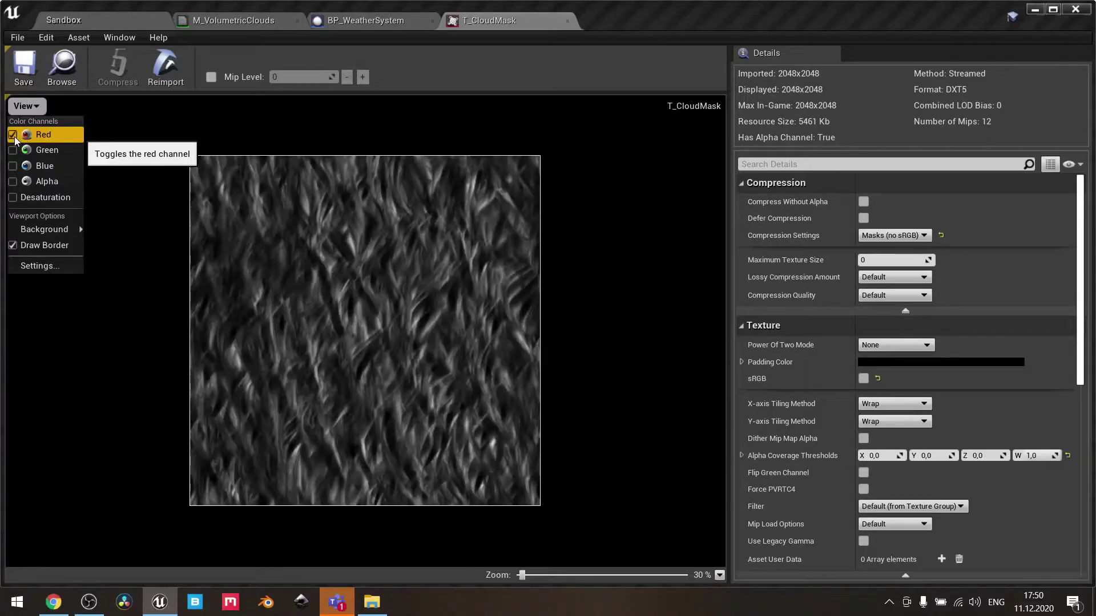
pyautogui.click(13, 135)
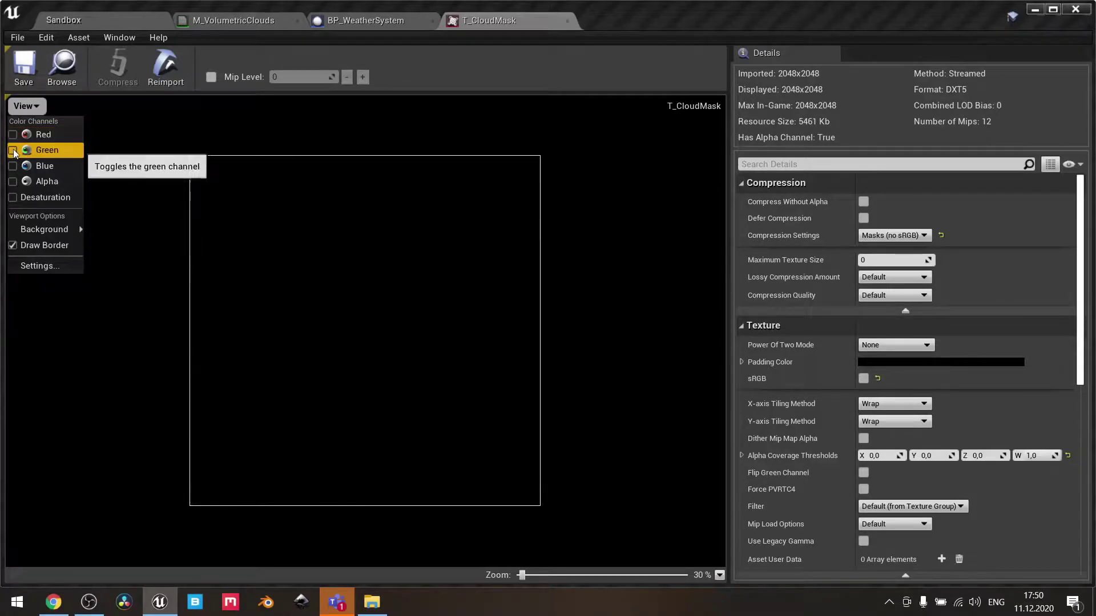
pyautogui.click(14, 152)
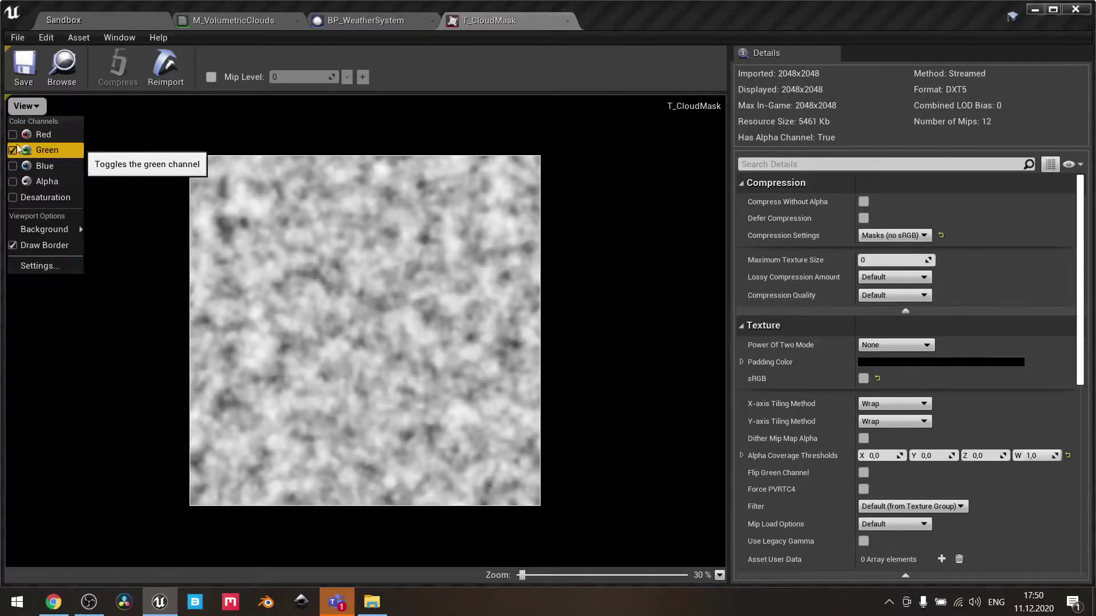
# Step: Check the cloud types diagram in Chrome, and display the blue channel of T_CloudMask on its own in Unreal
pyautogui.click(54, 602)
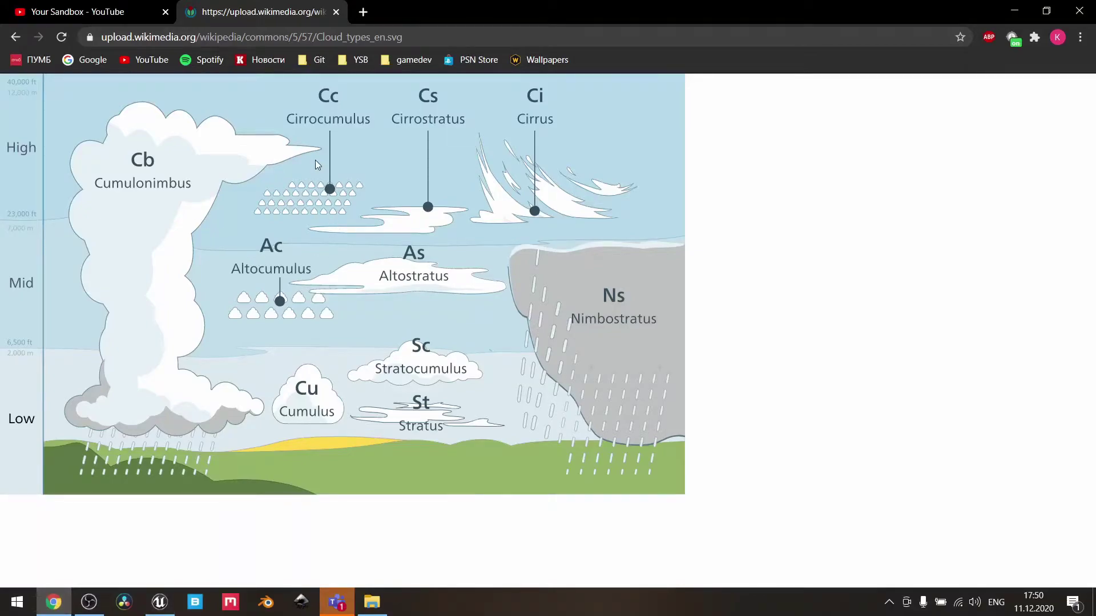
pyautogui.click(160, 602)
pyautogui.click(26, 106)
pyautogui.click(44, 165)
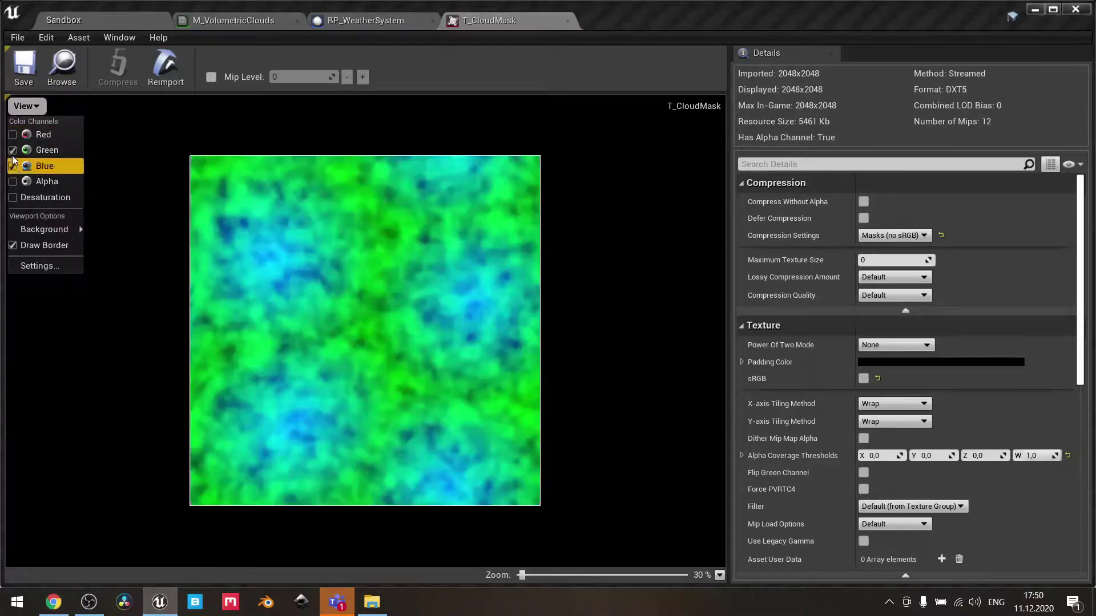
pyautogui.click(47, 150)
# Step: Consult the cloud types diagram in Chrome again, and display T_CloudMask's alpha channel on its own in Unreal
pyautogui.click(53, 602)
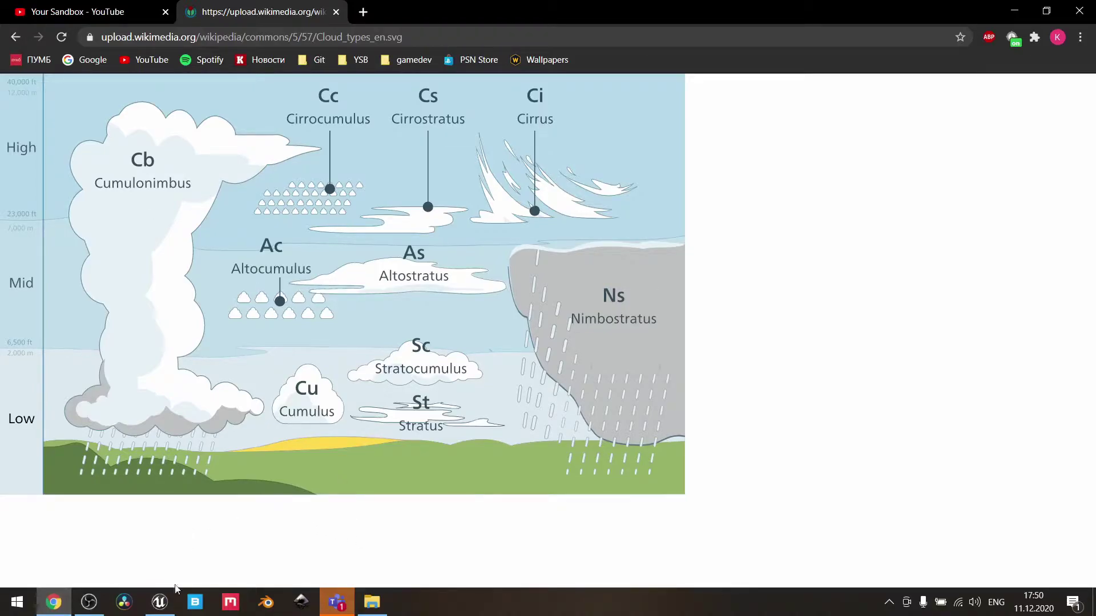
pyautogui.click(159, 600)
pyautogui.click(26, 107)
pyautogui.click(12, 166)
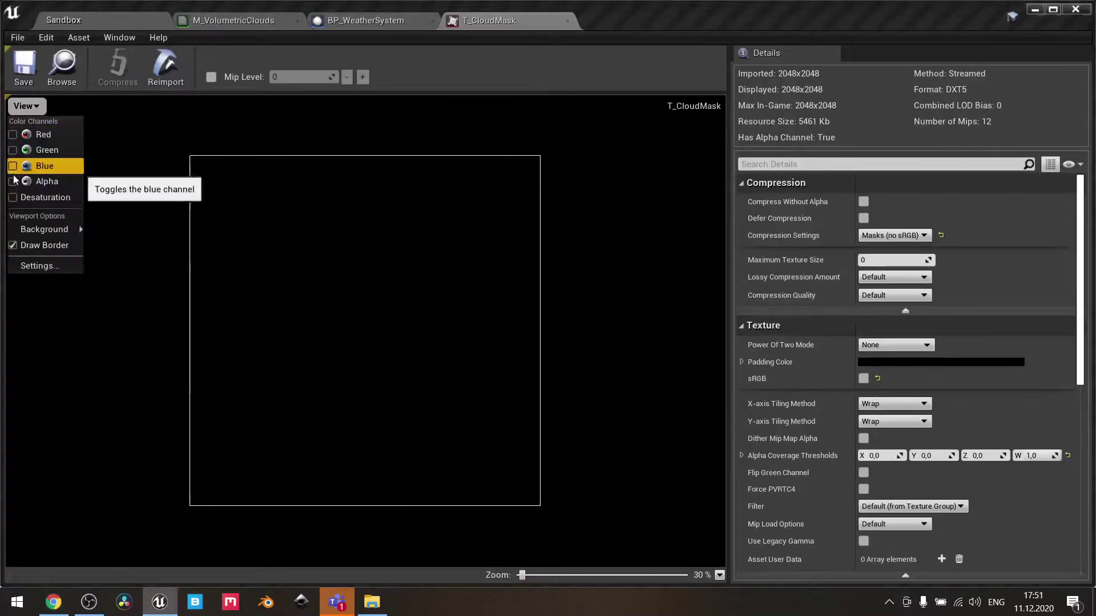
pyautogui.click(13, 181)
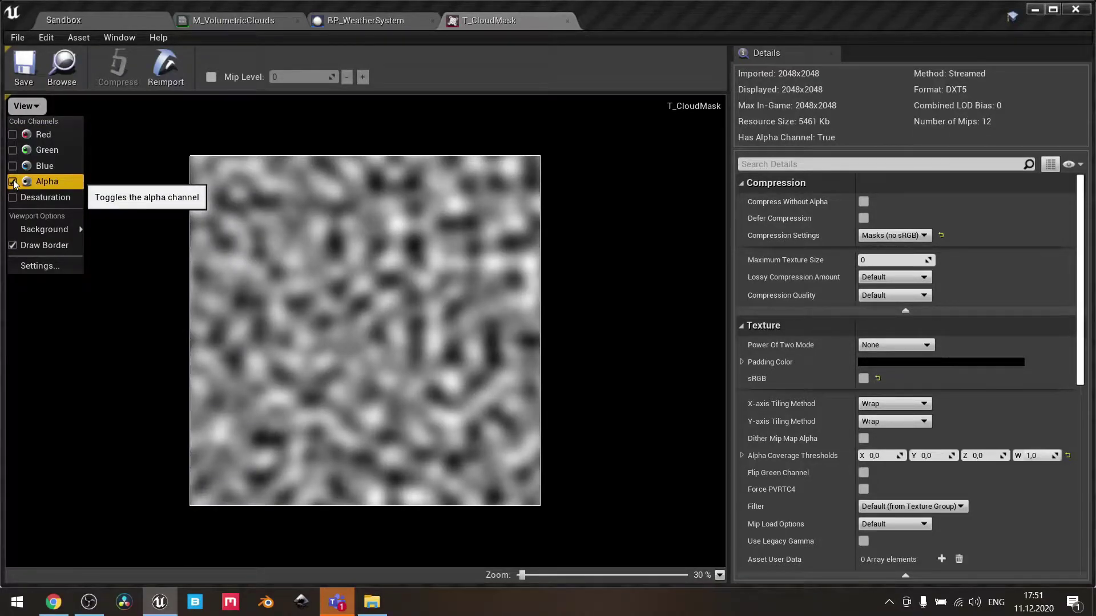
# Step: Revisit the cloud types diagram in Chrome, and display T_CloudMask's red, green, blue and alpha channels together in Unreal
pyautogui.click(53, 603)
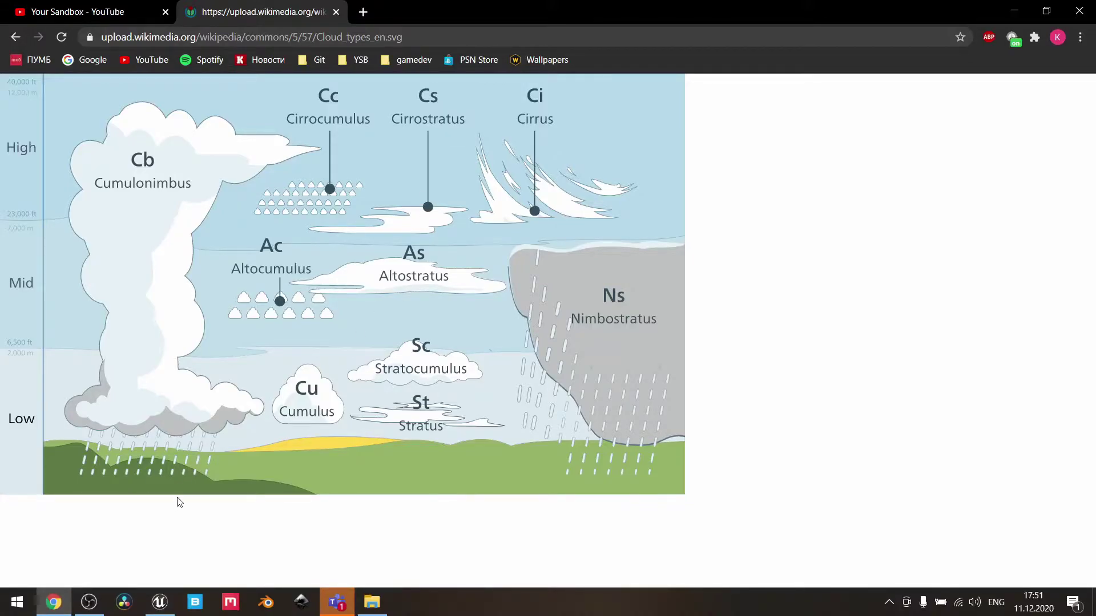
pyautogui.click(159, 602)
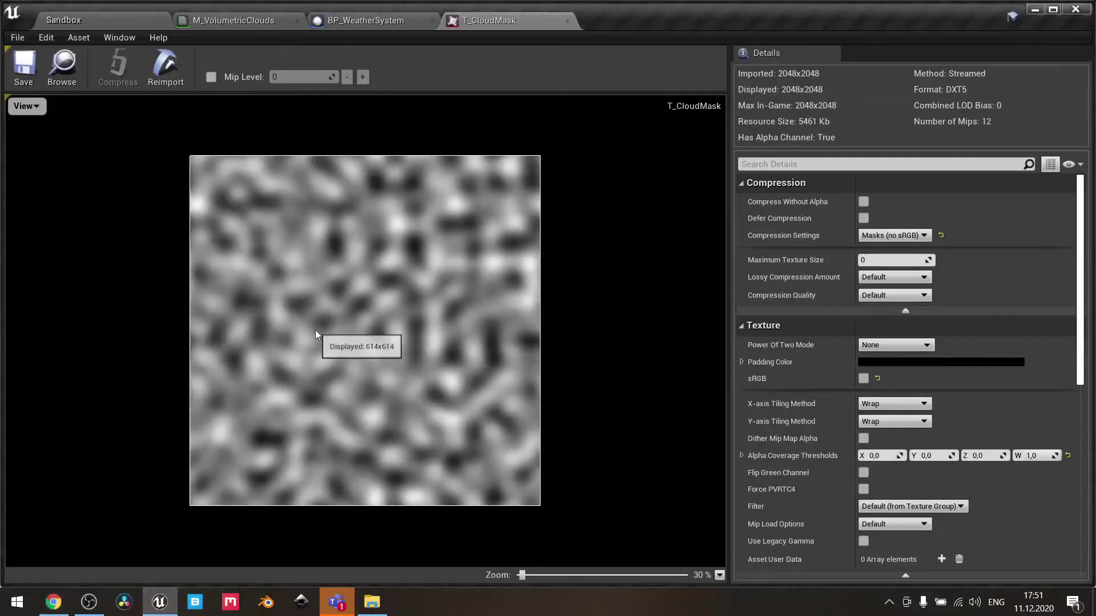
pyautogui.click(36, 107)
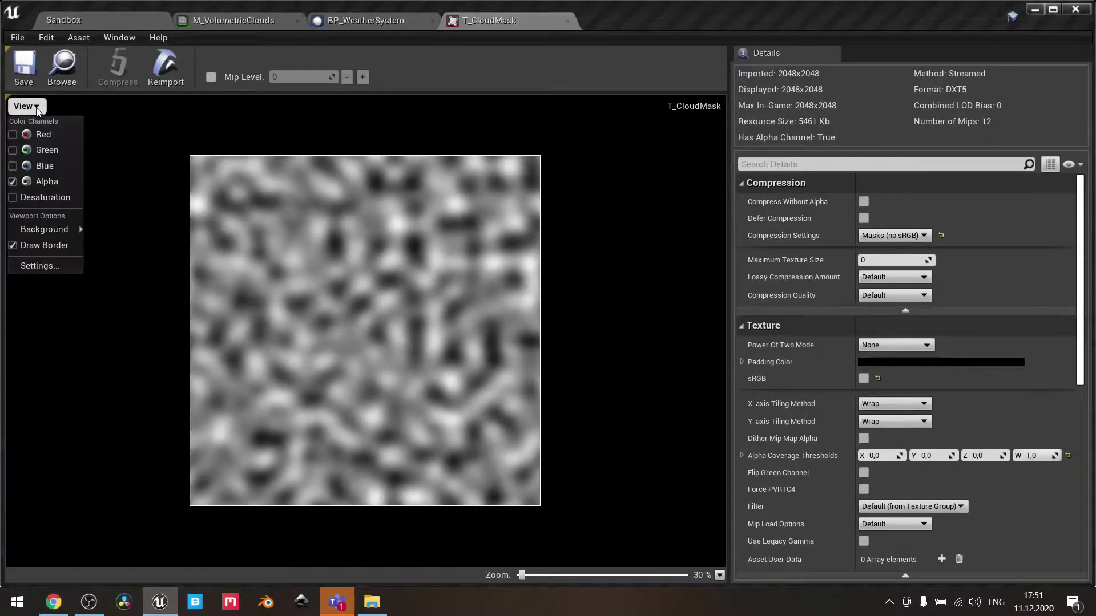
pyautogui.click(13, 165)
pyautogui.click(12, 150)
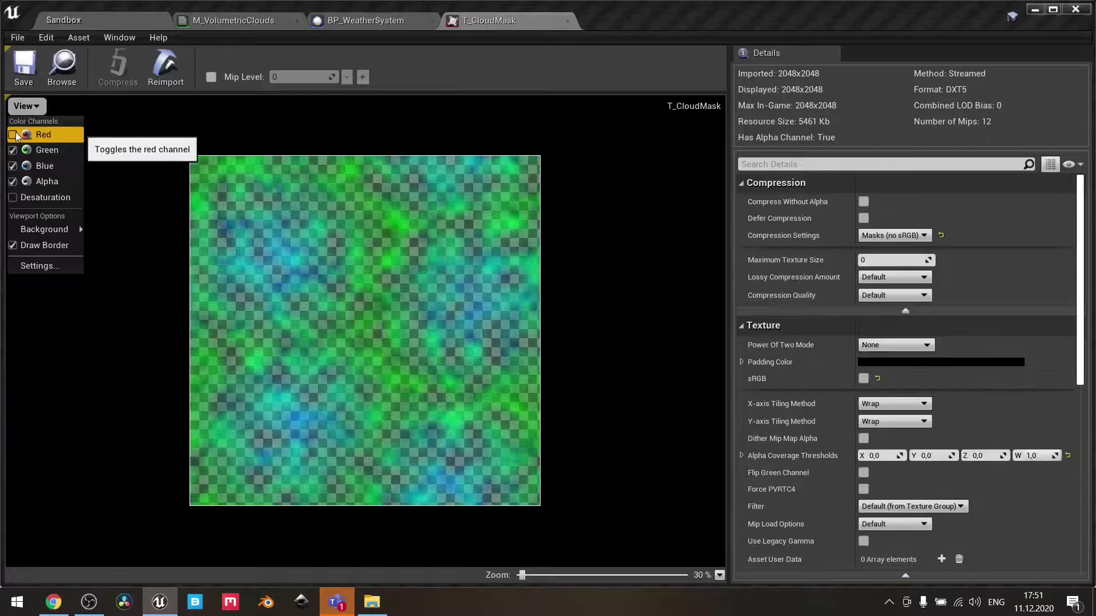
pyautogui.click(26, 139)
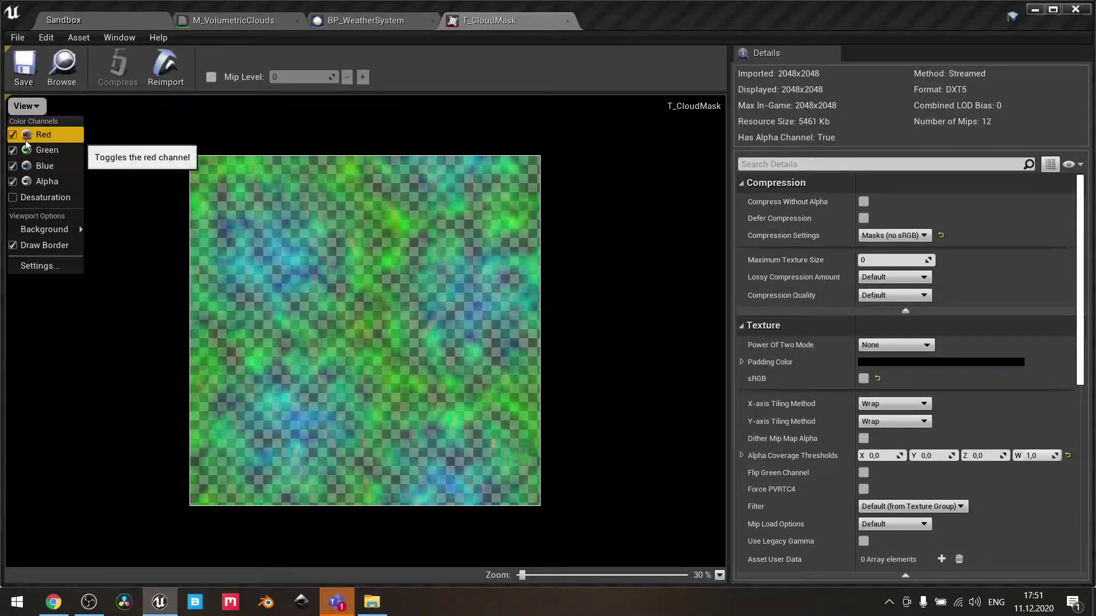
# Step: Hide the red, blue and alpha channels of T_CloudMask so only the green channel is displayed
pyautogui.click(23, 137)
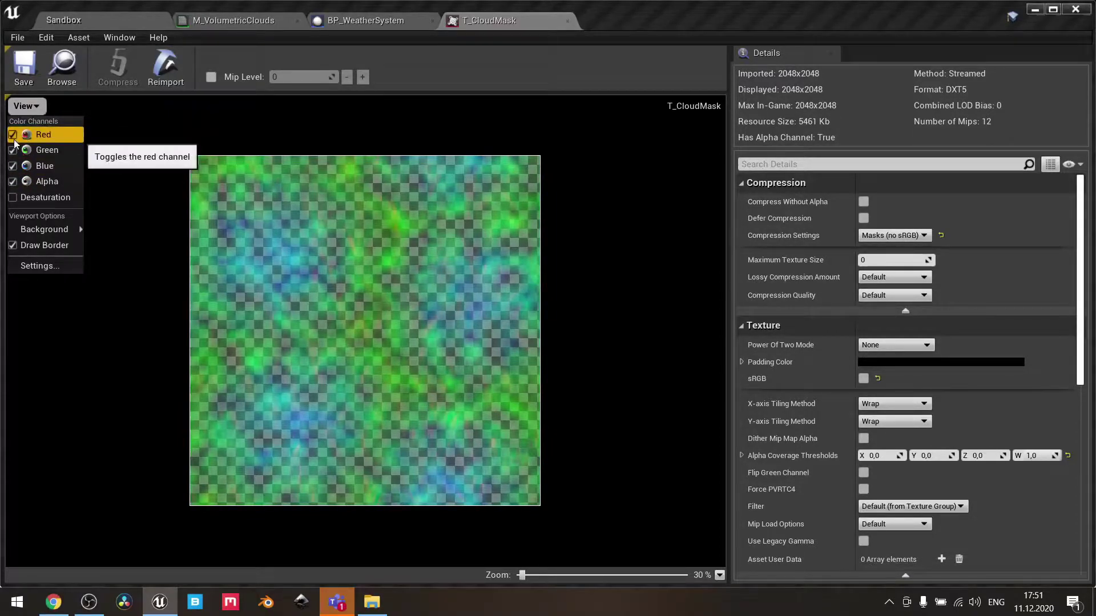
pyautogui.click(12, 167)
pyautogui.click(12, 181)
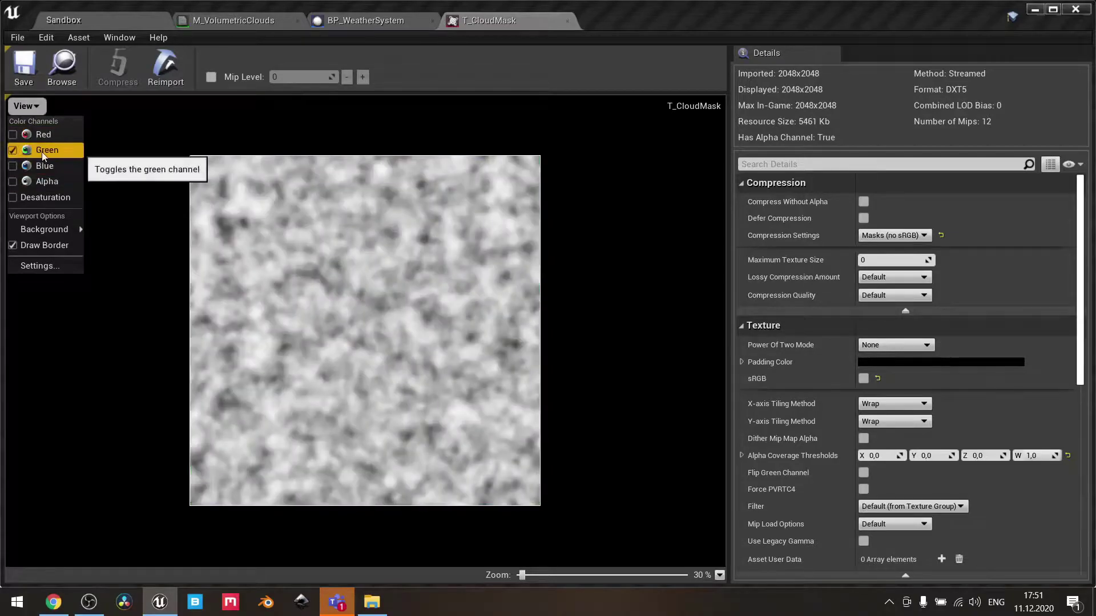
# Step: Display the blue channel of T_CloudMask on its own, followed by the blue and green channels together
pyautogui.click(12, 167)
pyautogui.click(12, 151)
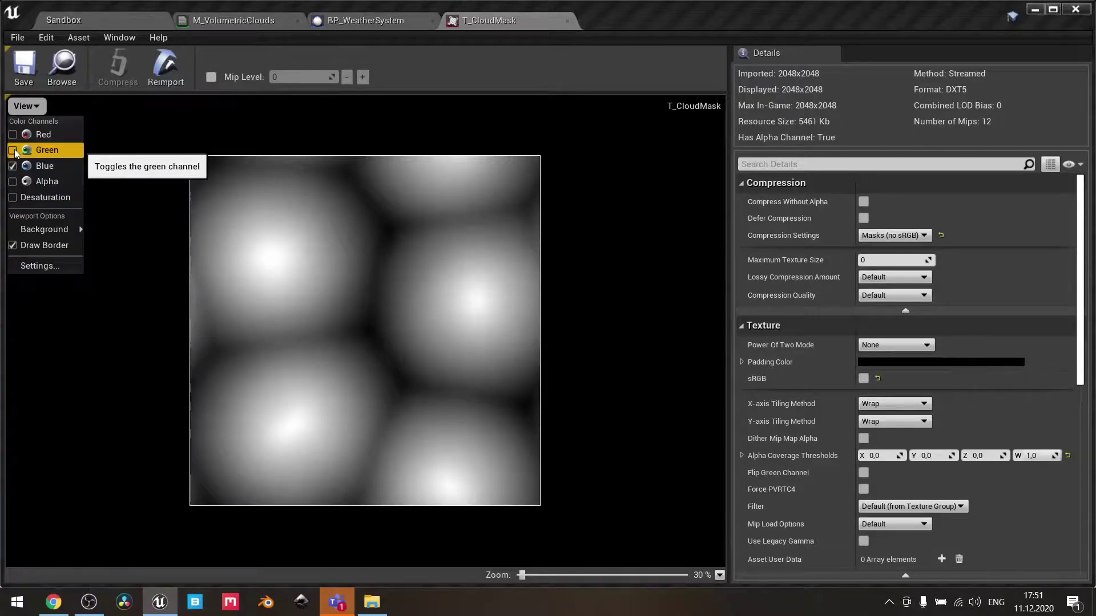
pyautogui.click(13, 151)
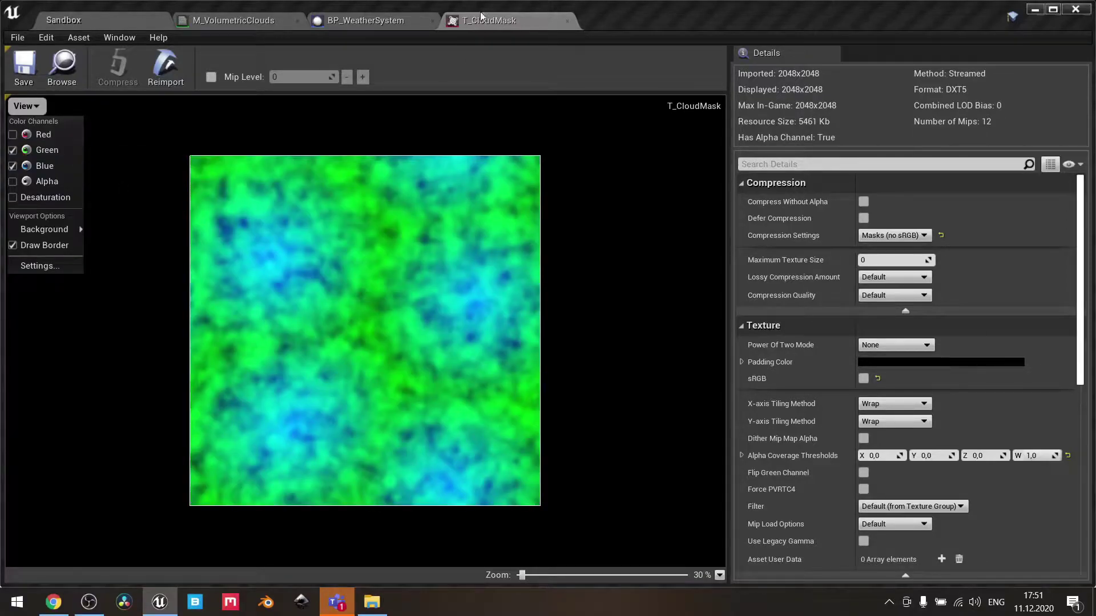
# Step: Close the T_CloudMask texture and open the Curves folder under Blueprints/Common/WeatherSystem in the Sandbox project content
pyautogui.click(567, 21)
pyautogui.click(105, 22)
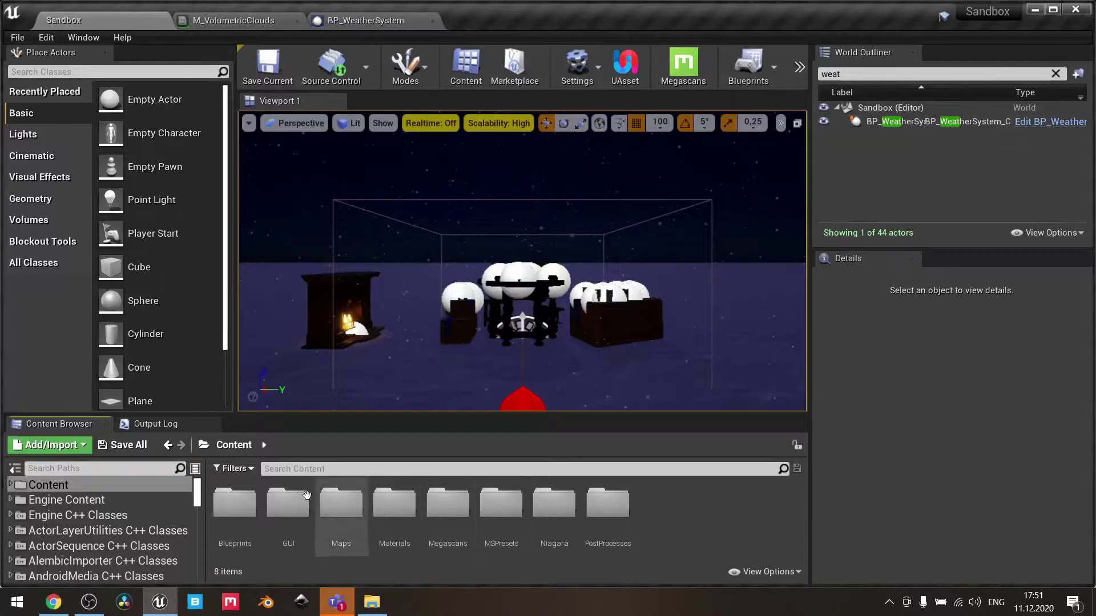
pyautogui.doubleClick(386, 514)
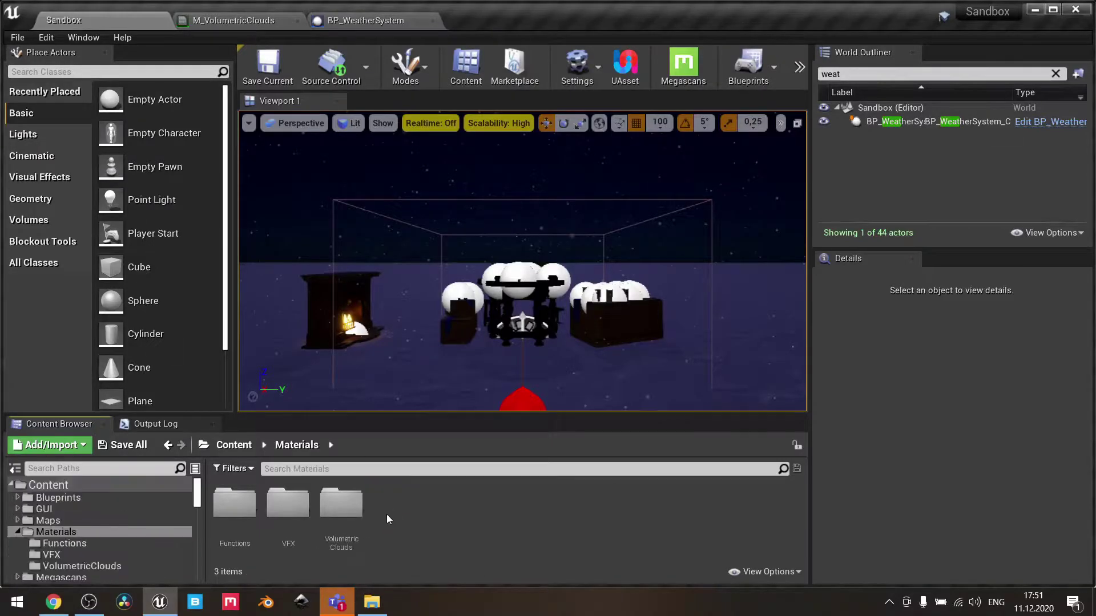
pyautogui.click(114, 497)
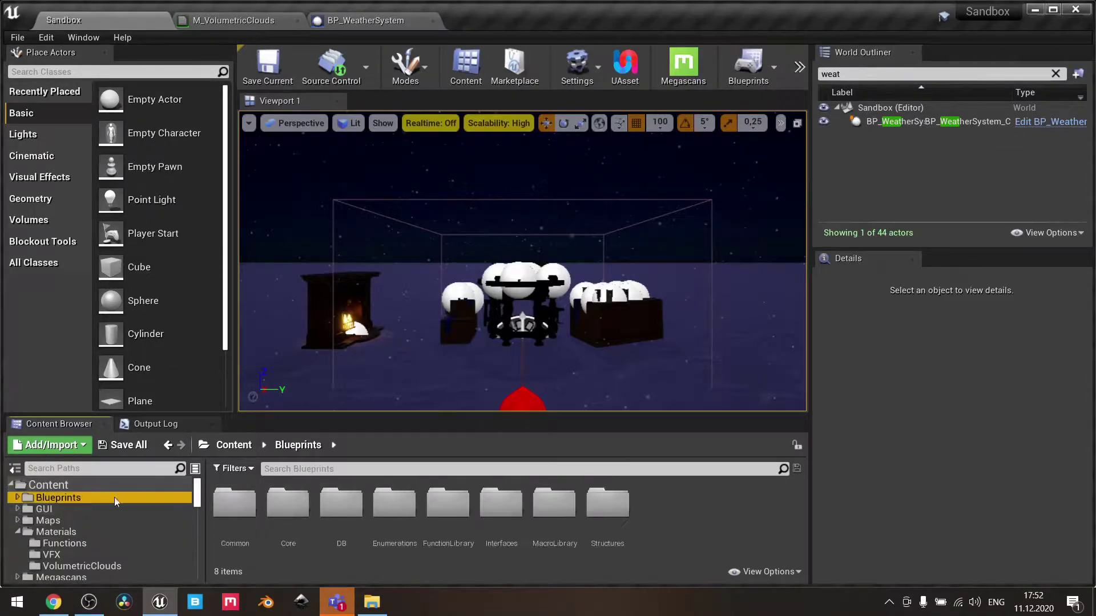
pyautogui.click(274, 515)
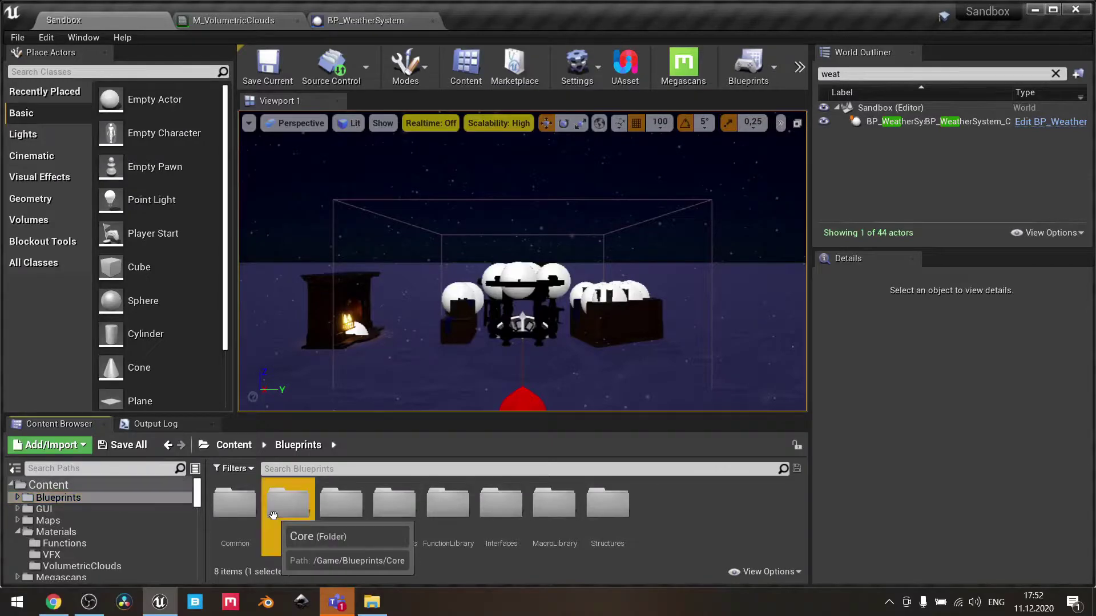
pyautogui.doubleClick(234, 504)
pyautogui.doubleClick(526, 516)
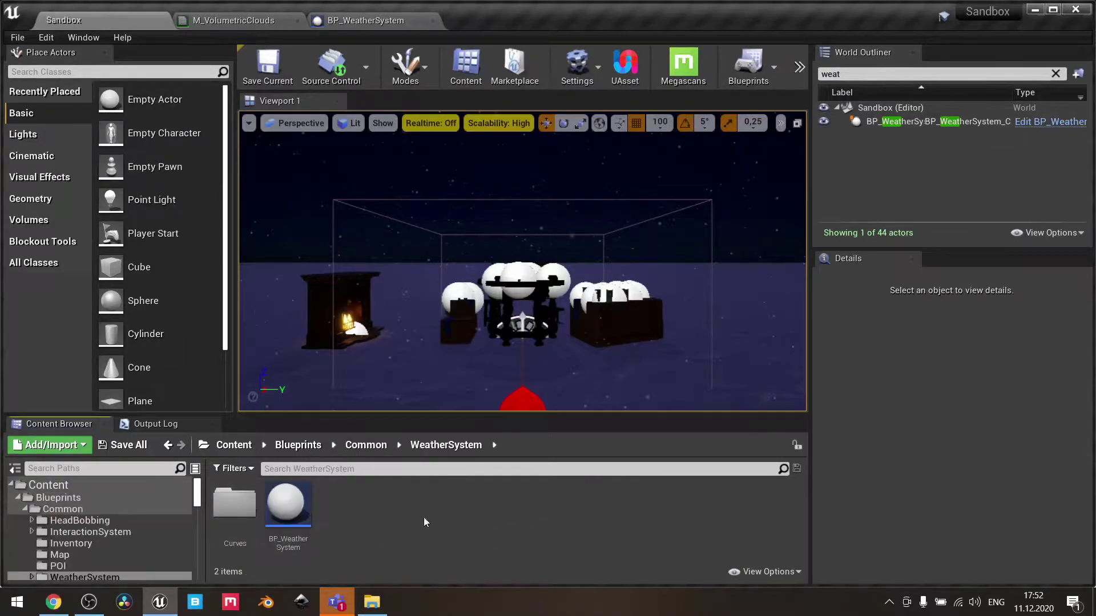
pyautogui.doubleClick(237, 502)
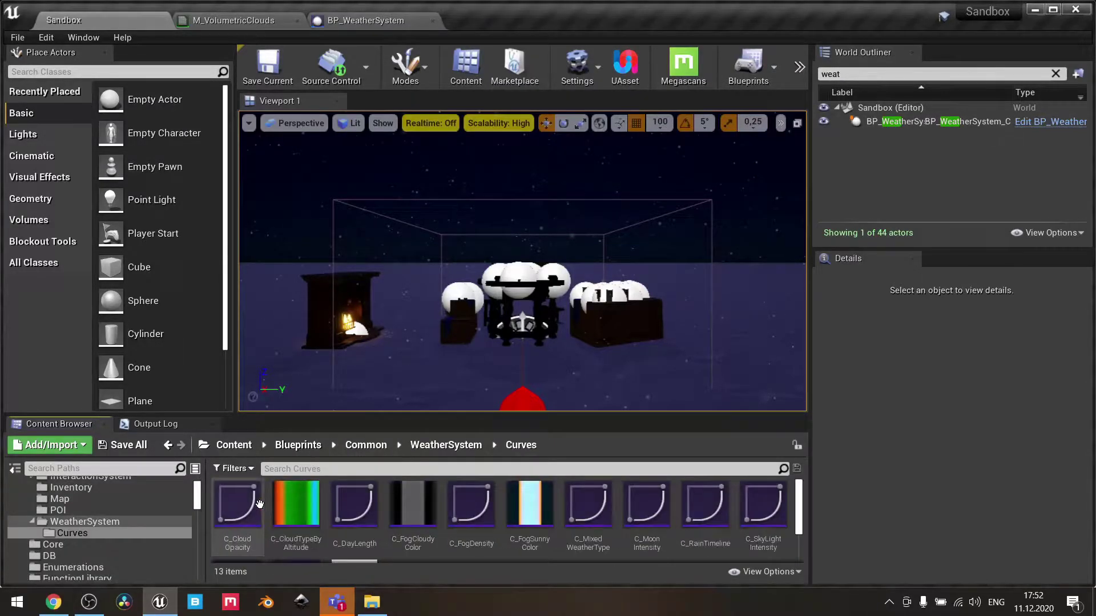
# Step: Open the C_CloudTypeByAltitude color curve and examine the red peak key and the intermediate green keys
pyautogui.doubleClick(298, 510)
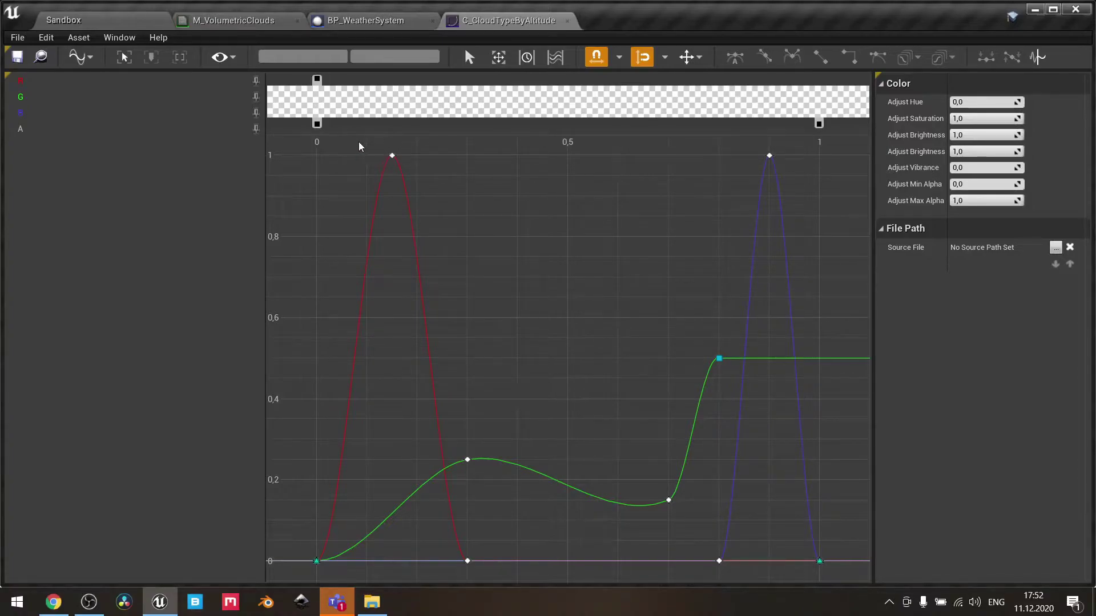
pyautogui.moveTo(349, 147); pyautogui.dragTo(477, 238)
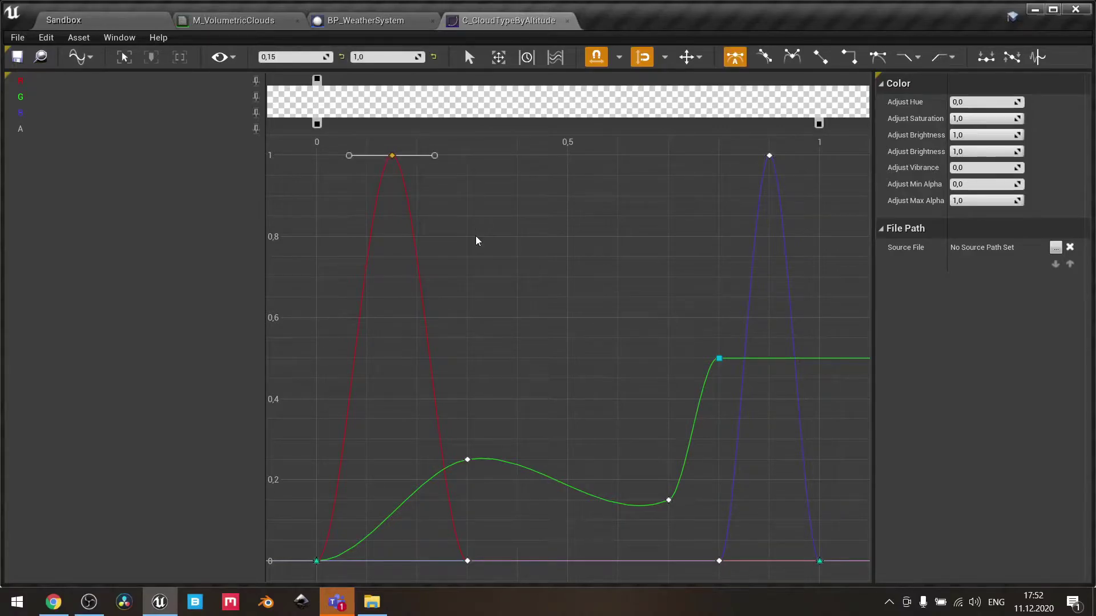
pyautogui.moveTo(443, 335); pyautogui.dragTo(749, 526)
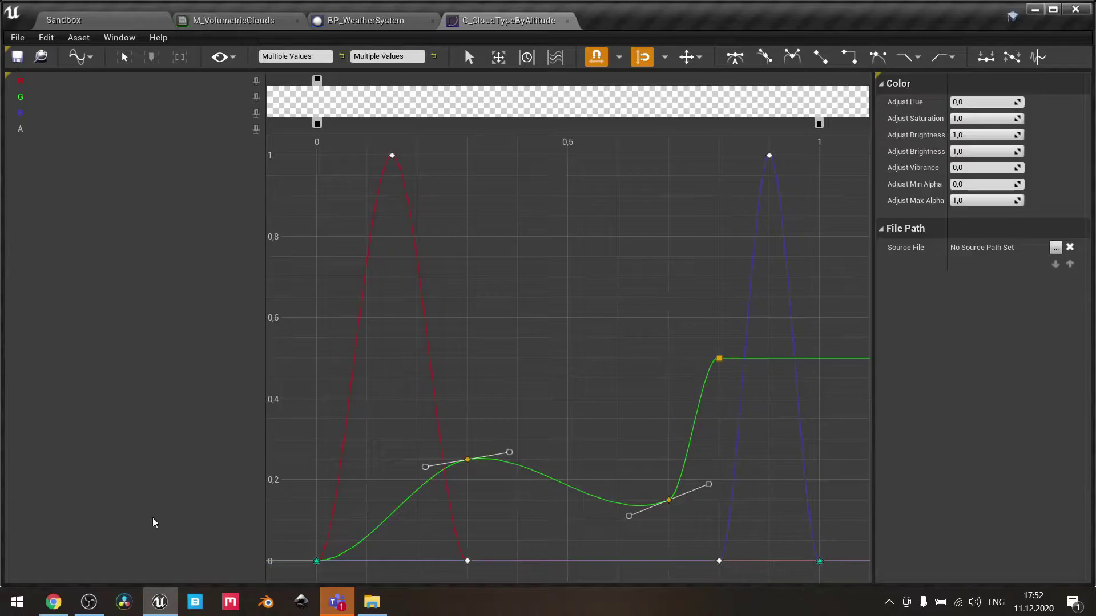
pyautogui.click(585, 357)
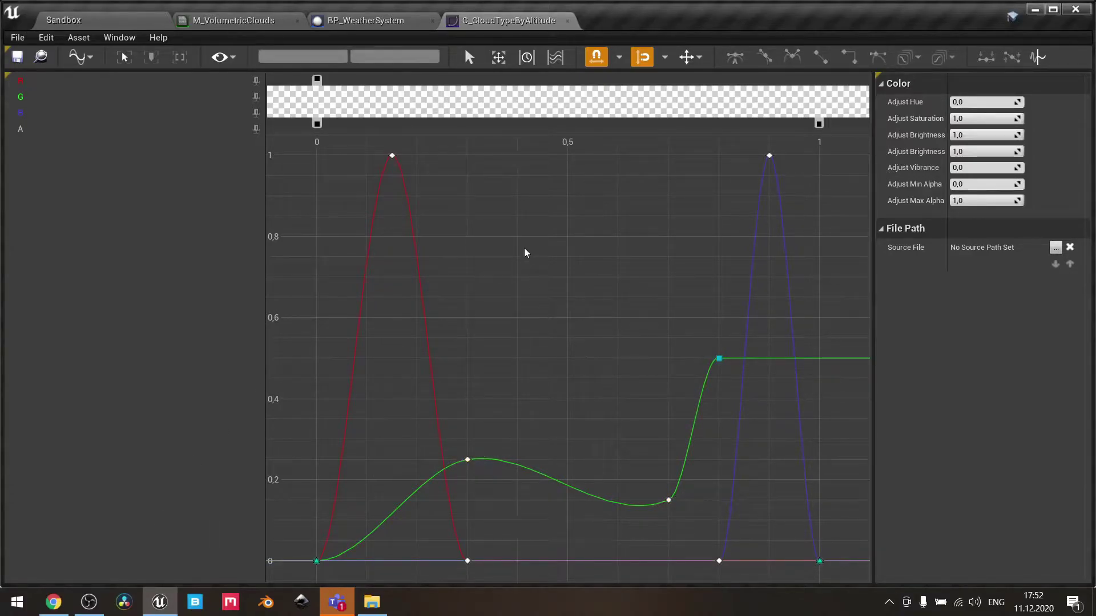
# Step: Open the CA_CloudTypeByAltitude curve atlas from the Curves folder and compare it with the C_CloudTypeByAltitude curve
pyautogui.click(131, 29)
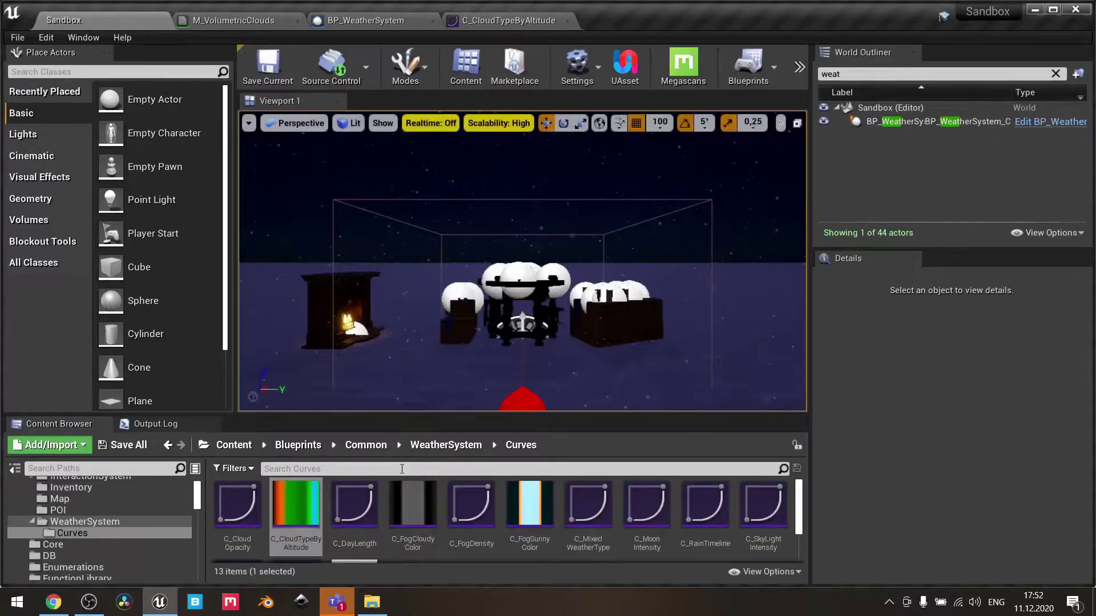
pyautogui.scroll(-1, 400, 498)
pyautogui.scroll(-1, 400, 498)
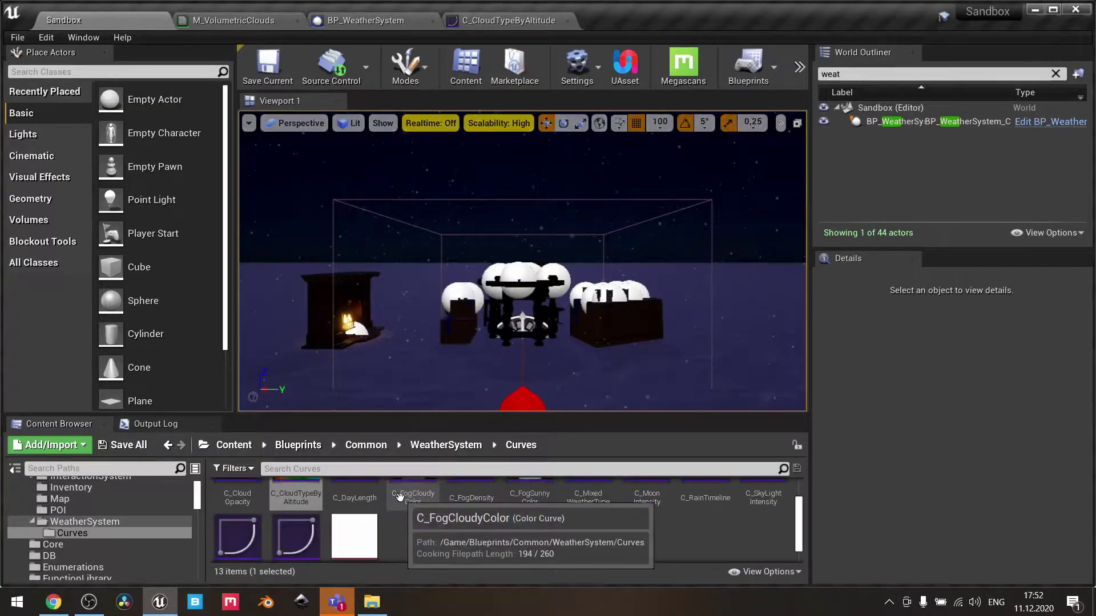
pyautogui.doubleClick(360, 526)
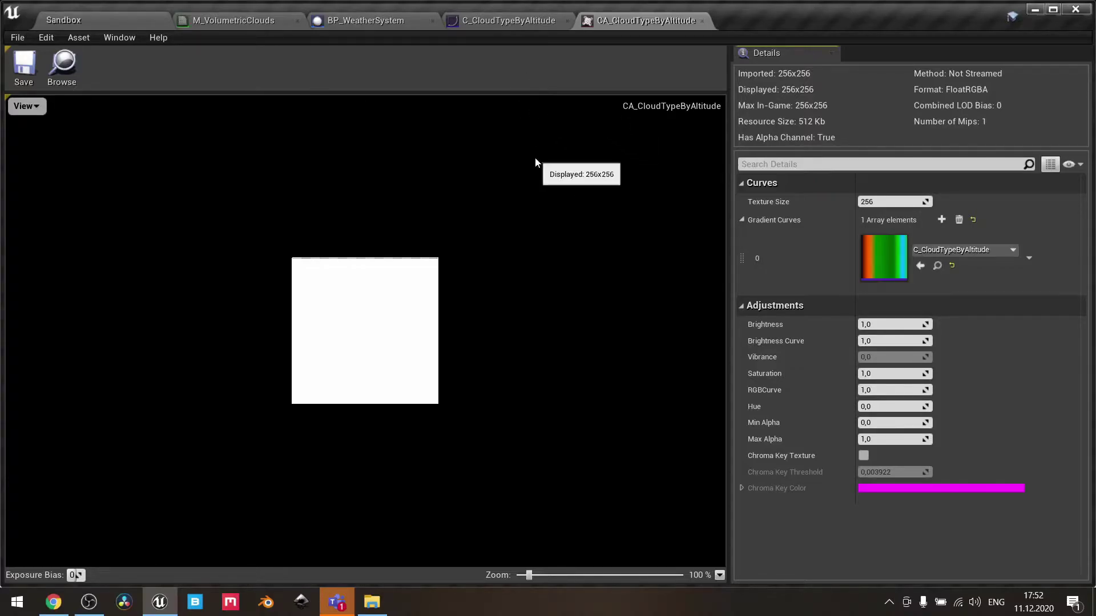
pyautogui.click(519, 25)
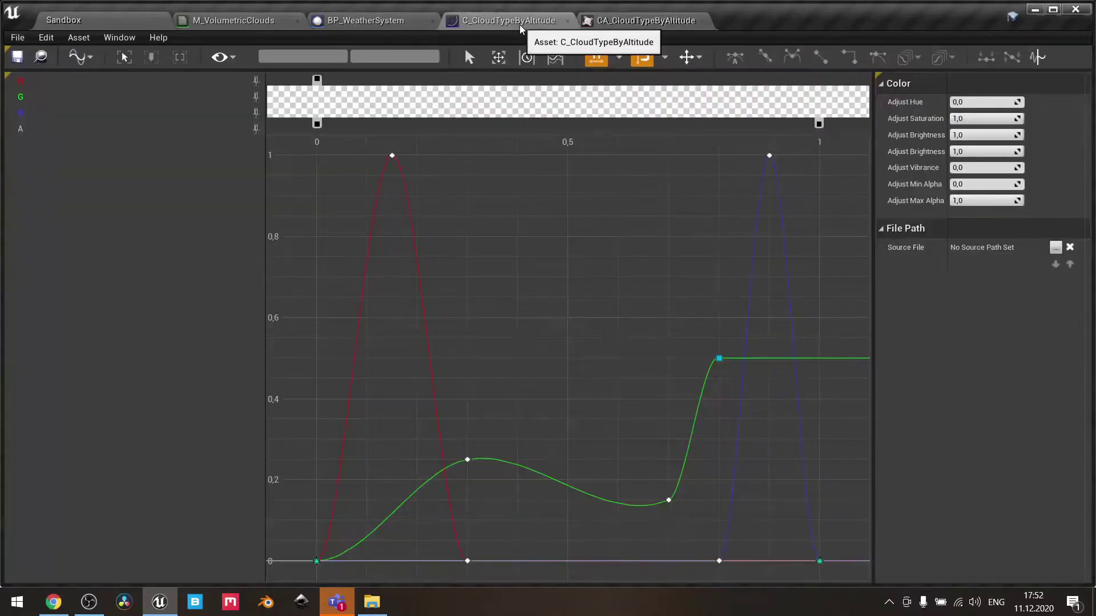
pyautogui.click(645, 20)
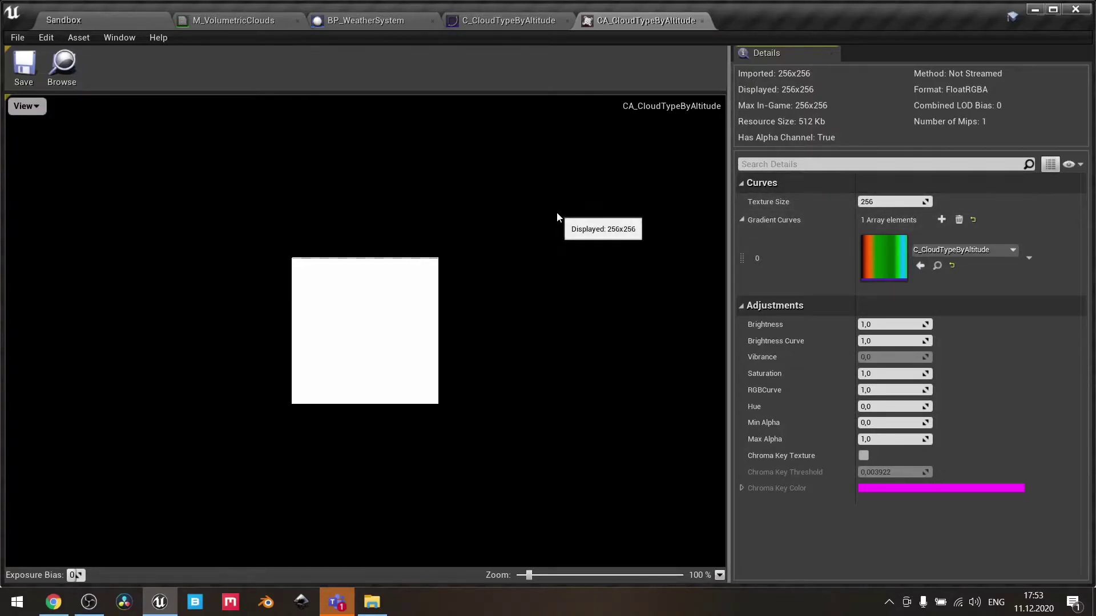
# Step: Examine the red and blue peak keys and the middle green keys of the C_CloudTypeByAltitude curve
pyautogui.click(516, 20)
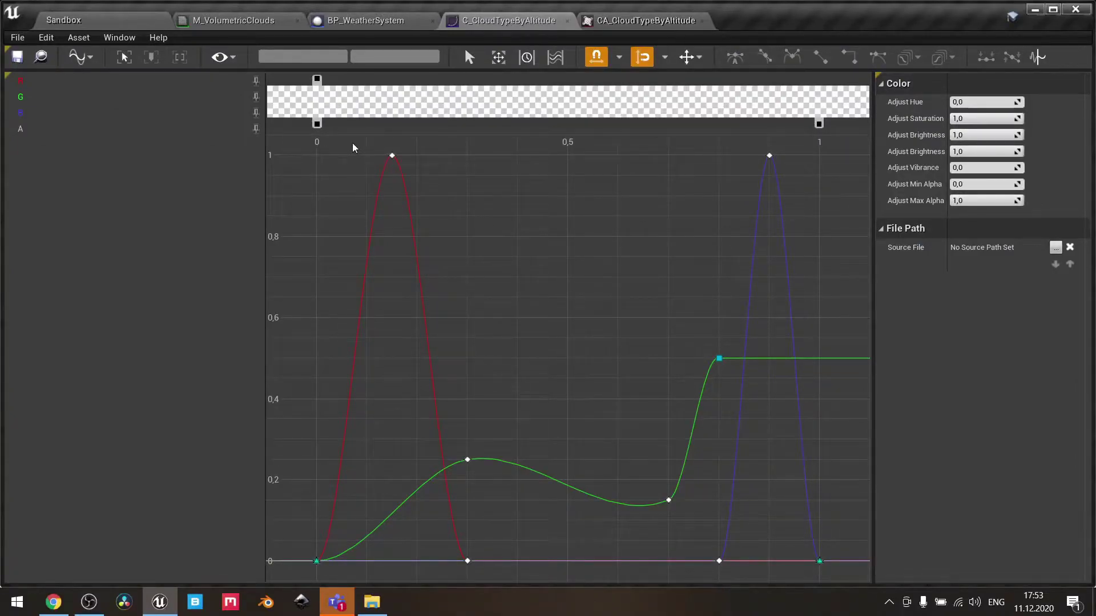
pyautogui.moveTo(359, 139); pyautogui.dragTo(489, 276)
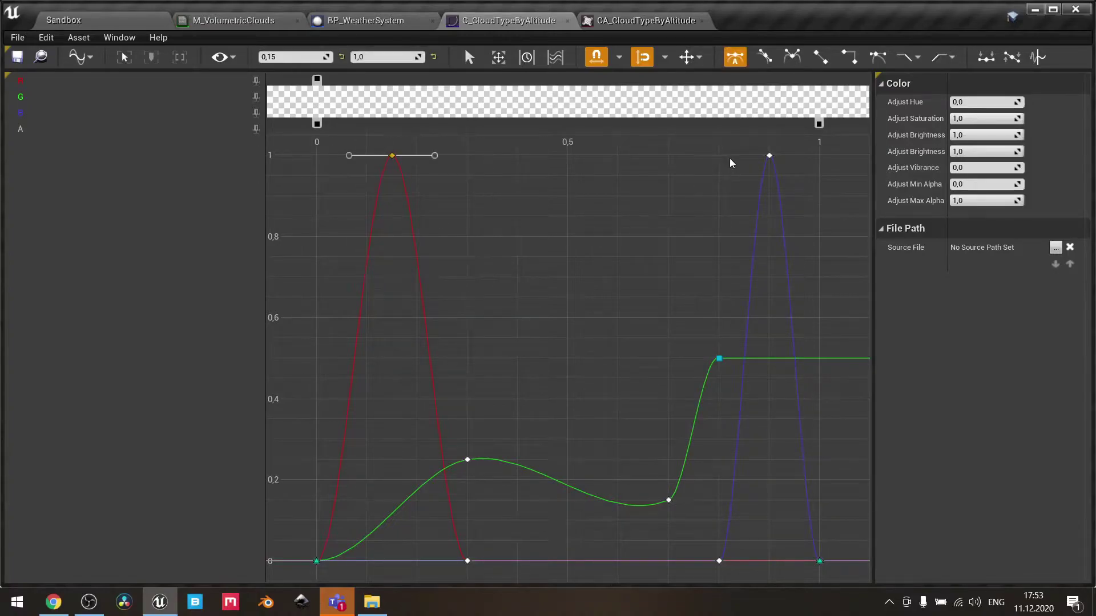
pyautogui.moveTo(717, 139); pyautogui.dragTo(815, 210)
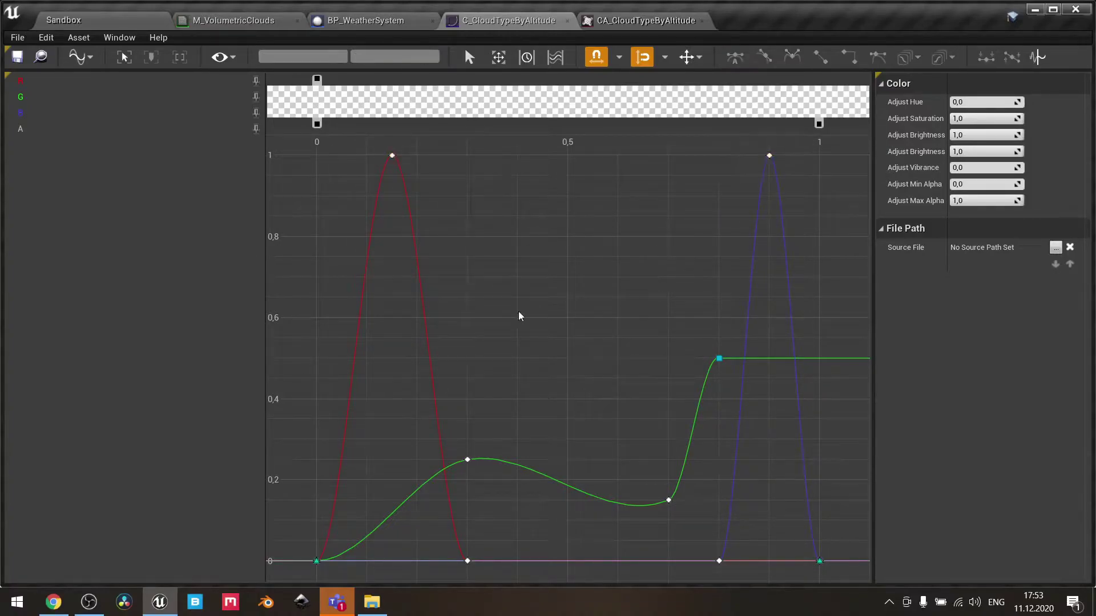
pyautogui.moveTo(427, 318); pyautogui.dragTo(777, 517)
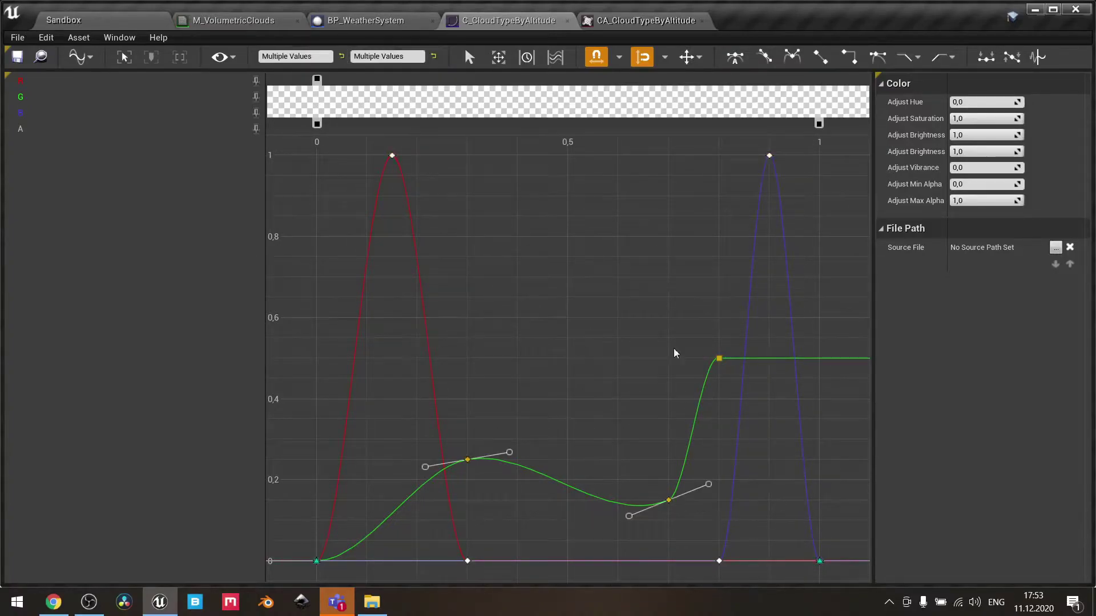
pyautogui.click(622, 271)
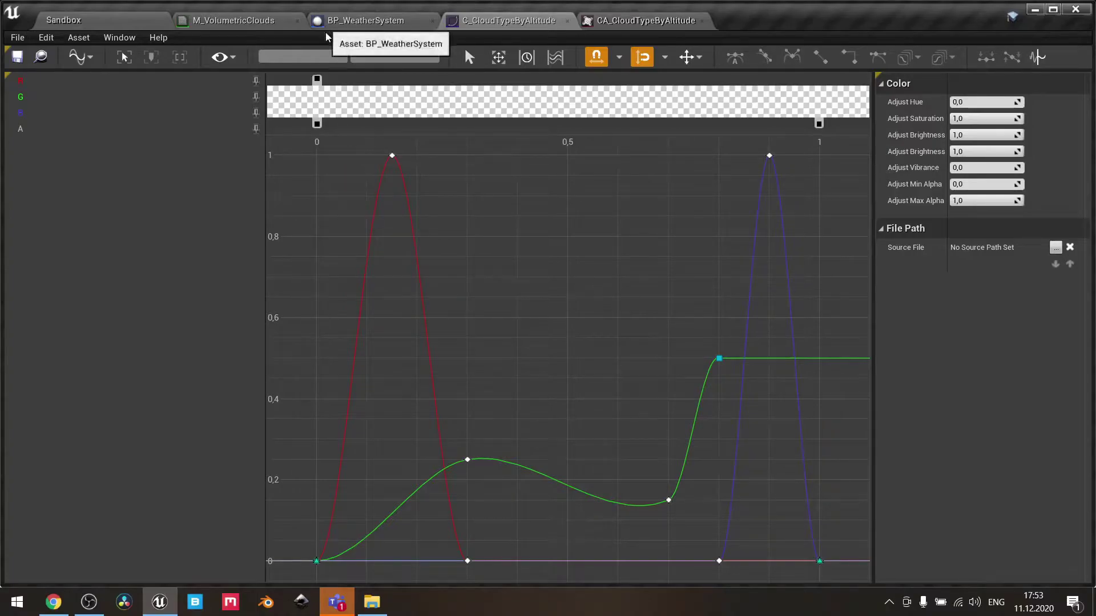
# Step: Bring up the M_VolumetricClouds material graph at the Lerp and Multiply nodes feeding Albedo and Extinction
pyautogui.click(94, 20)
pyautogui.click(484, 510)
pyautogui.scroll(2, 485, 510)
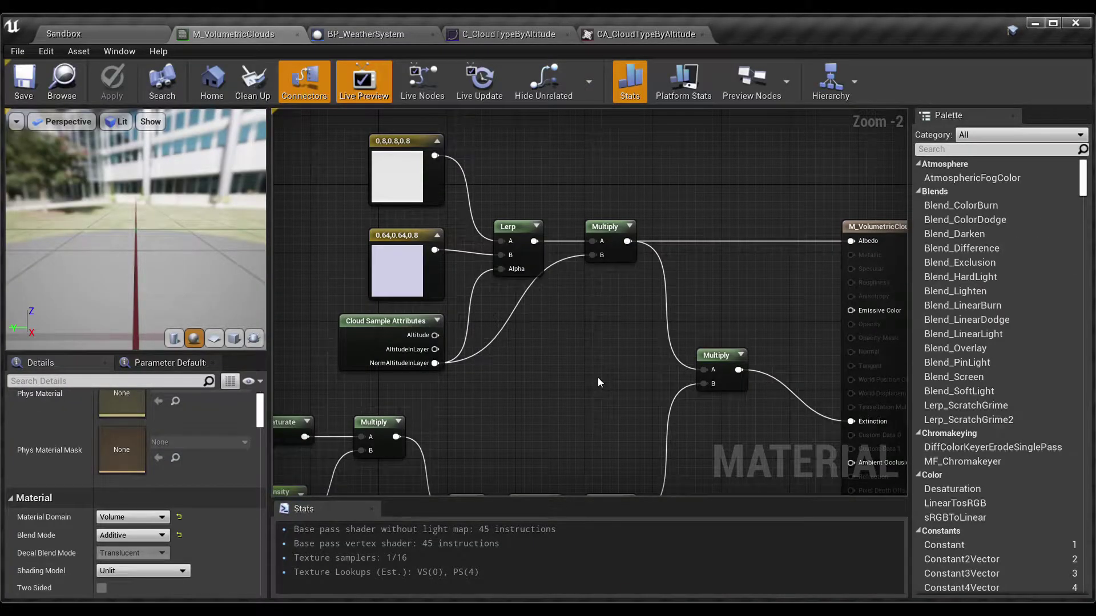
# Step: Examine the 0.8,0.8,0.8 and 0.64,0.64,0.8 color constants that feed the Lerp node for Albedo
pyautogui.moveTo(636, 356); pyautogui.dragTo(531, 333, button='right')
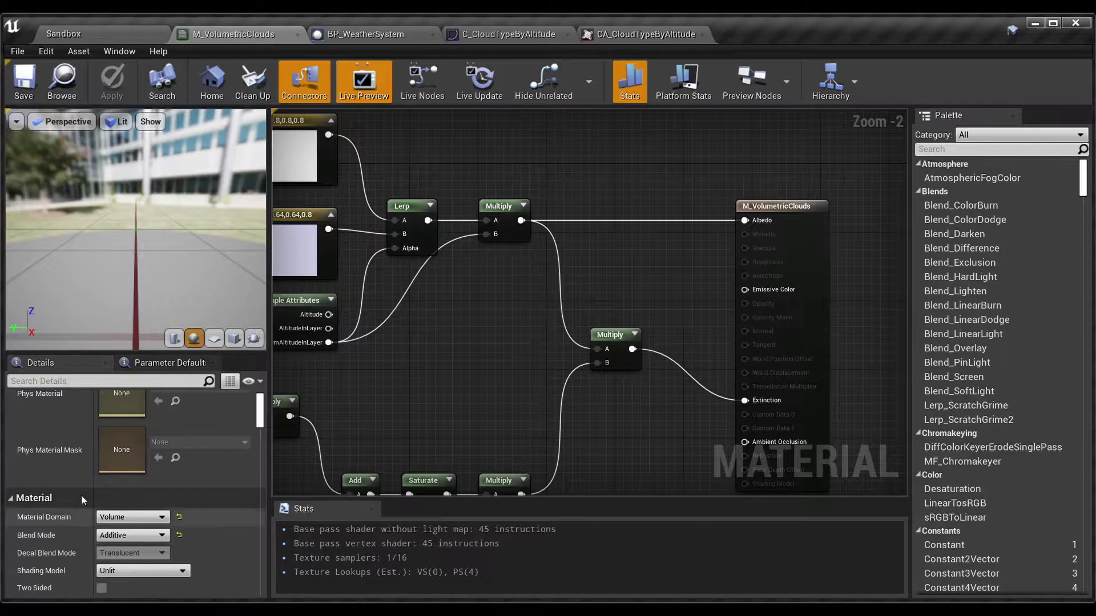
pyautogui.moveTo(453, 365); pyautogui.dragTo(611, 402, button='right')
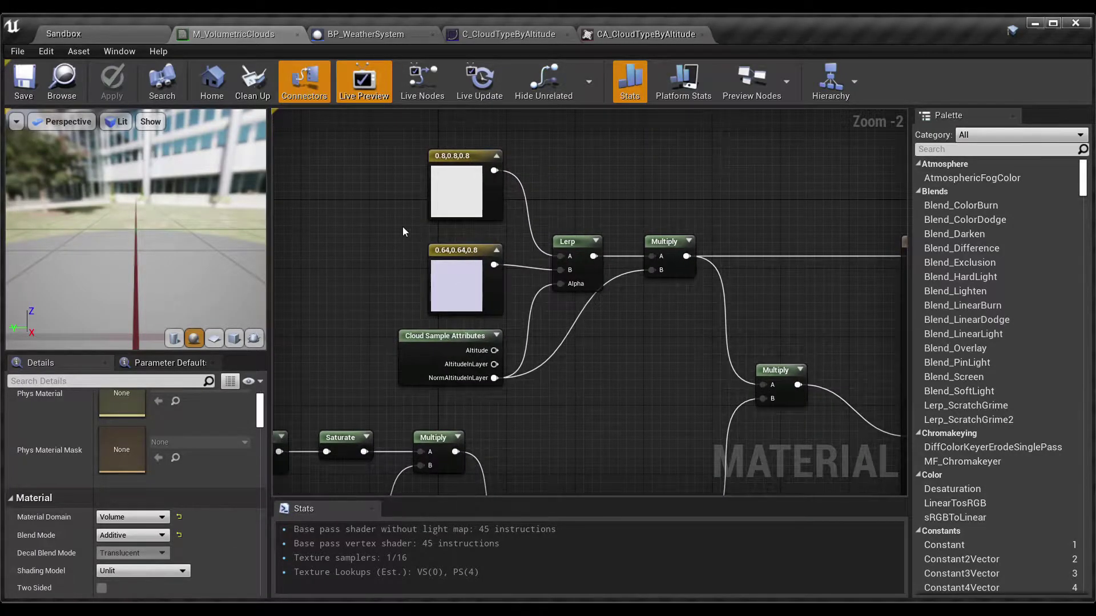
pyautogui.scroll(1, 406, 232)
pyautogui.moveTo(385, 176); pyautogui.dragTo(496, 286)
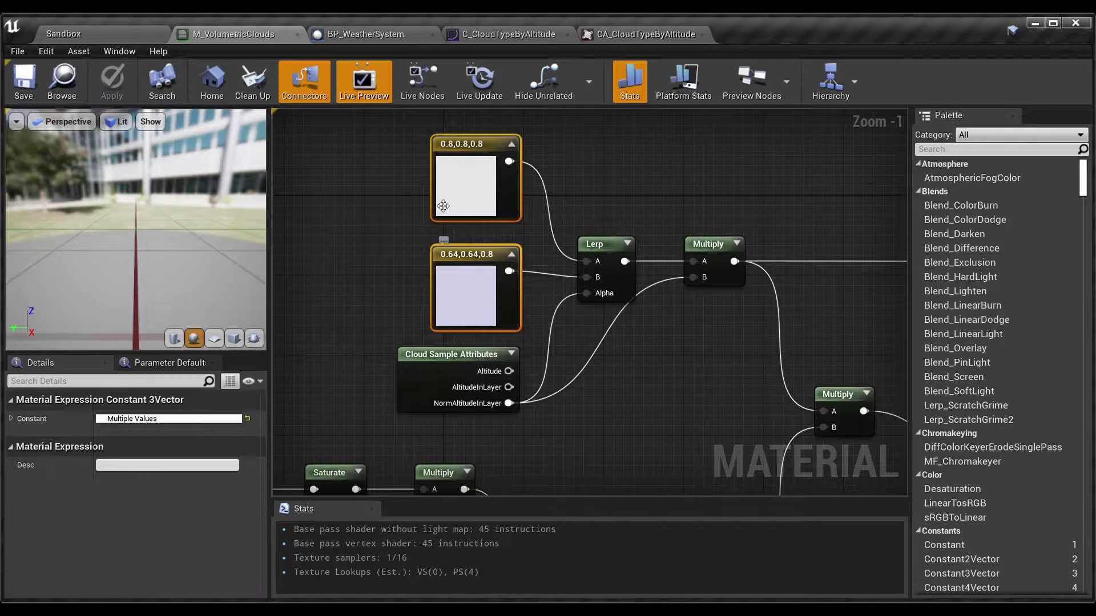
pyautogui.click(443, 232)
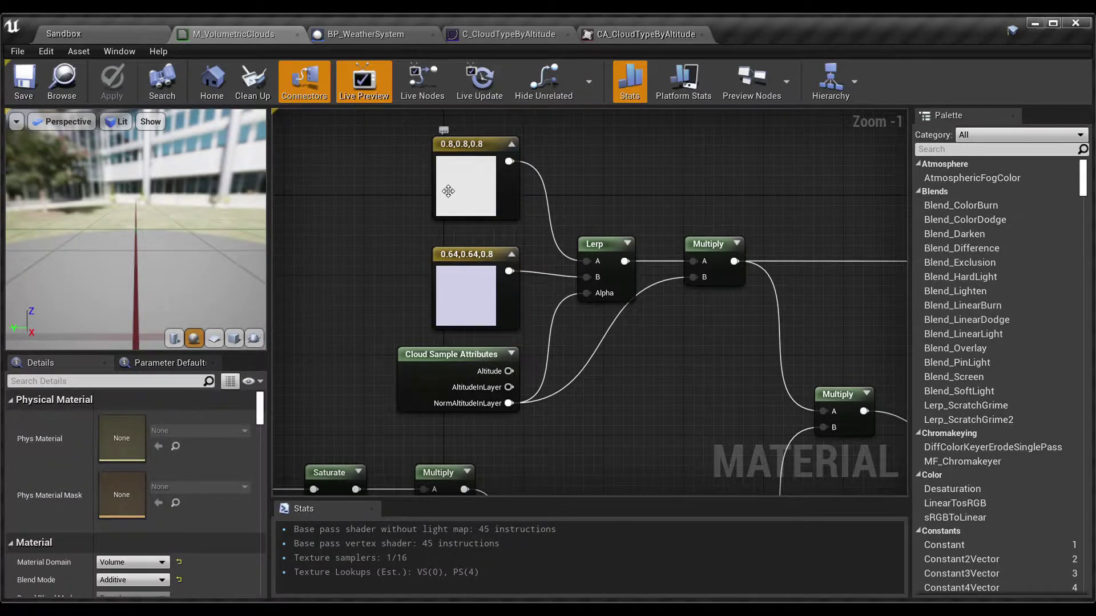
# Step: Try converting the 0.8,0.8,0.8 color constant to a vector parameter, and undo the conversion
pyautogui.click(449, 191)
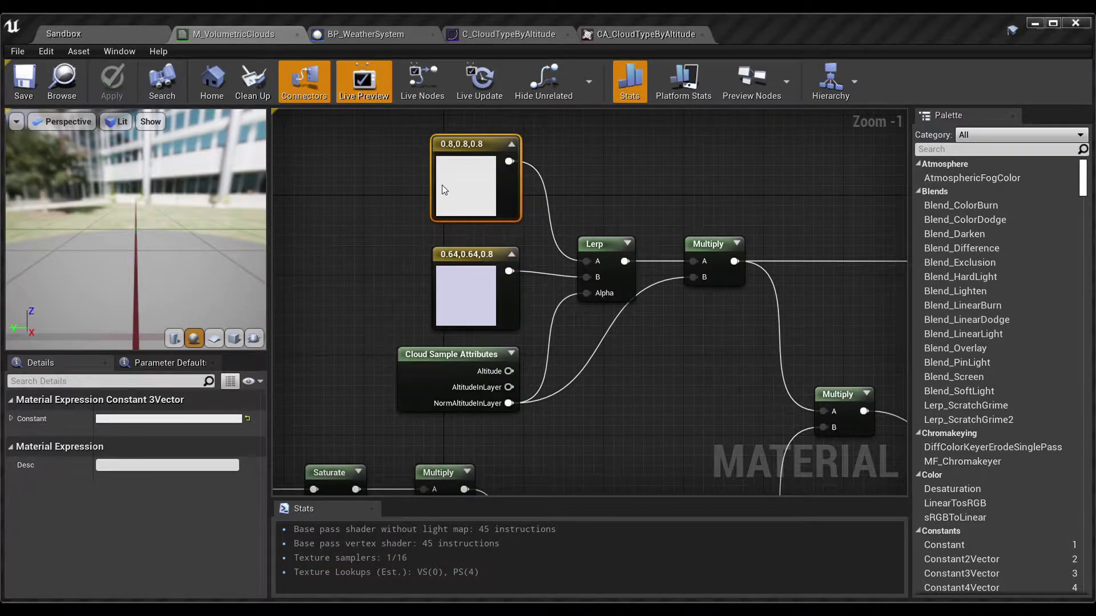
pyautogui.click(468, 241)
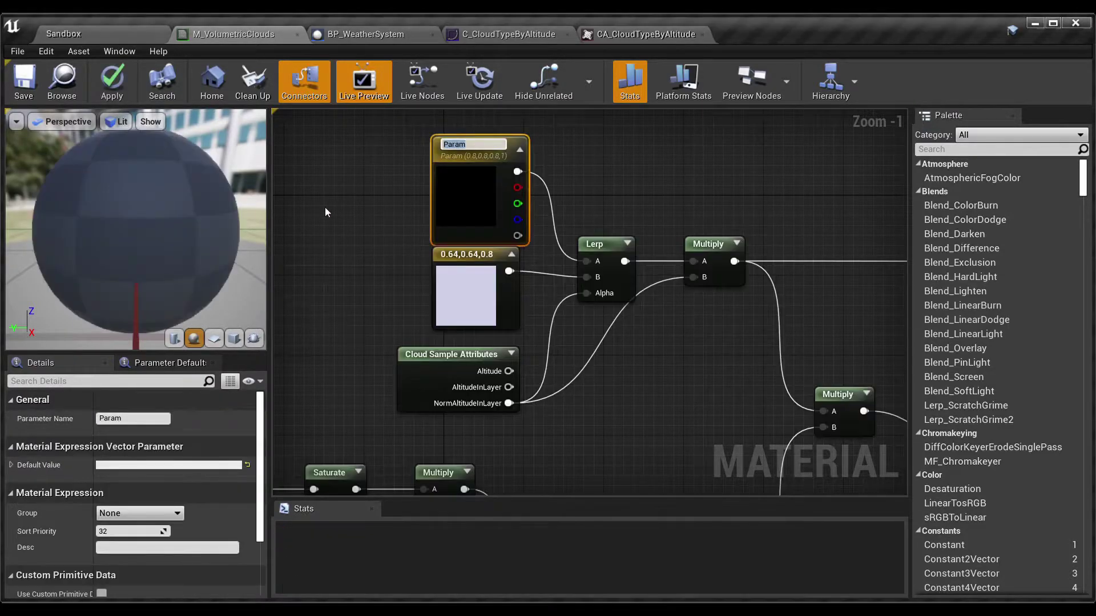
pyautogui.click(325, 208)
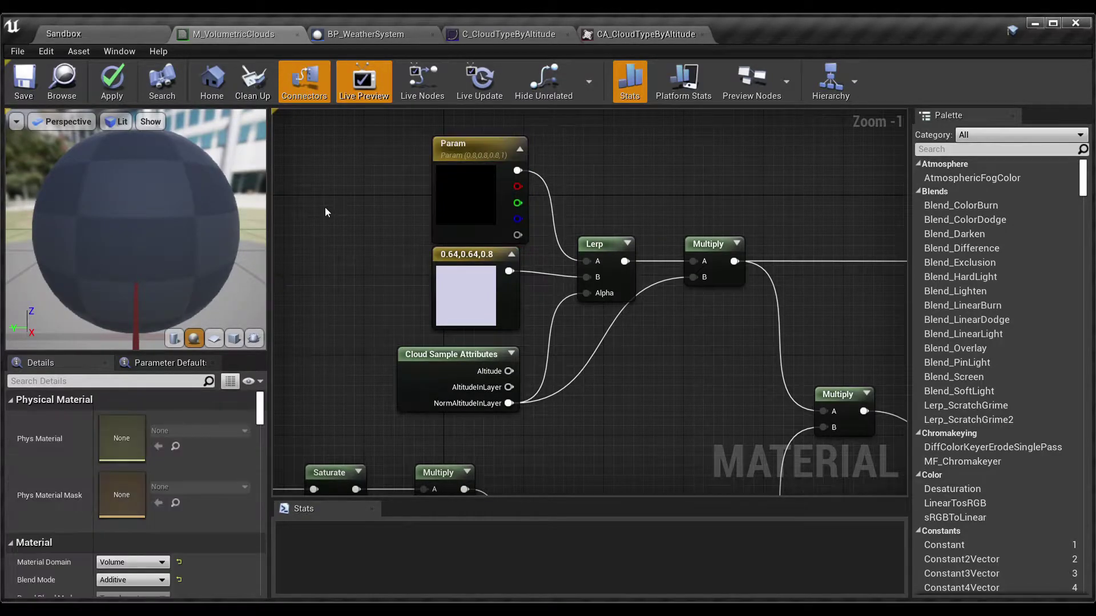
pyautogui.hotkey('ctrl', 'z')
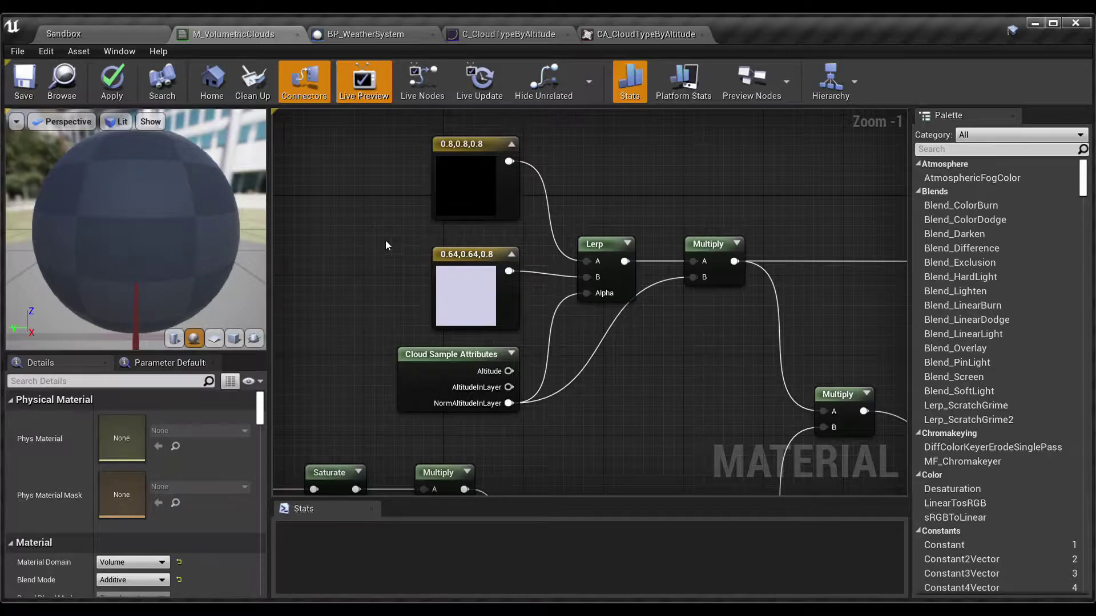
# Step: Find the VolumetricCloud actor in the Sandbox level by filtering for "cloud" and examine its layer altitude, height and material settings
pyautogui.click(427, 397)
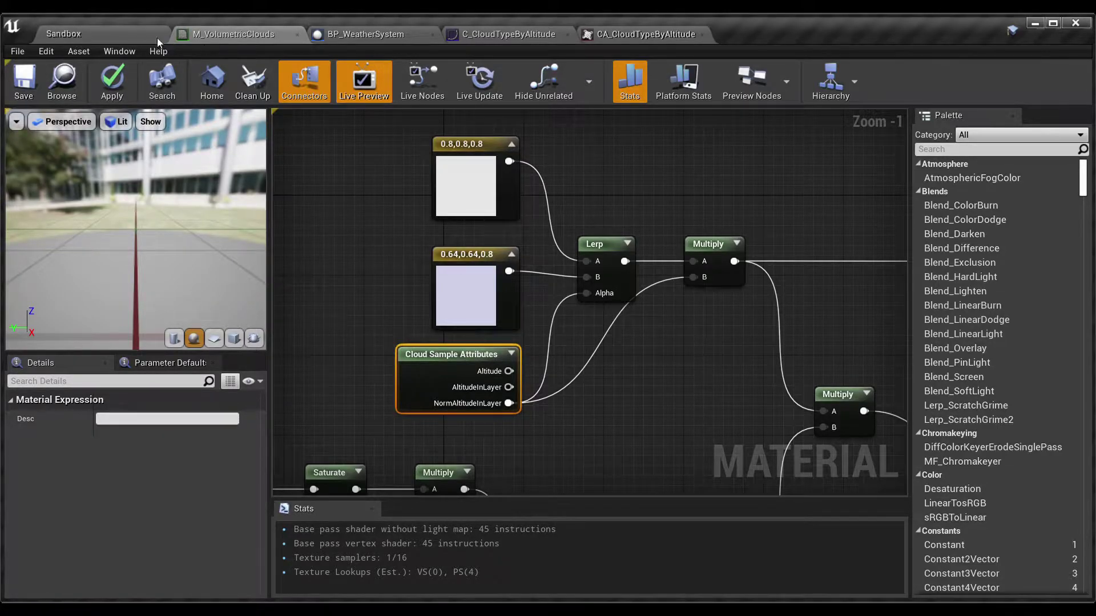
pyautogui.click(140, 36)
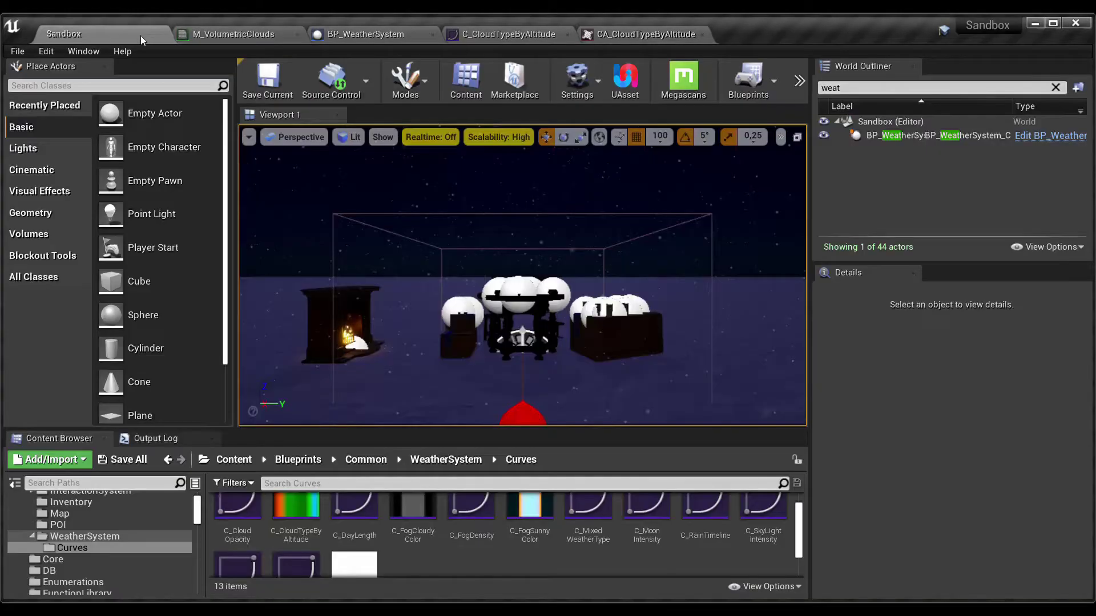
pyautogui.click(872, 92)
pyautogui.write('cloud')
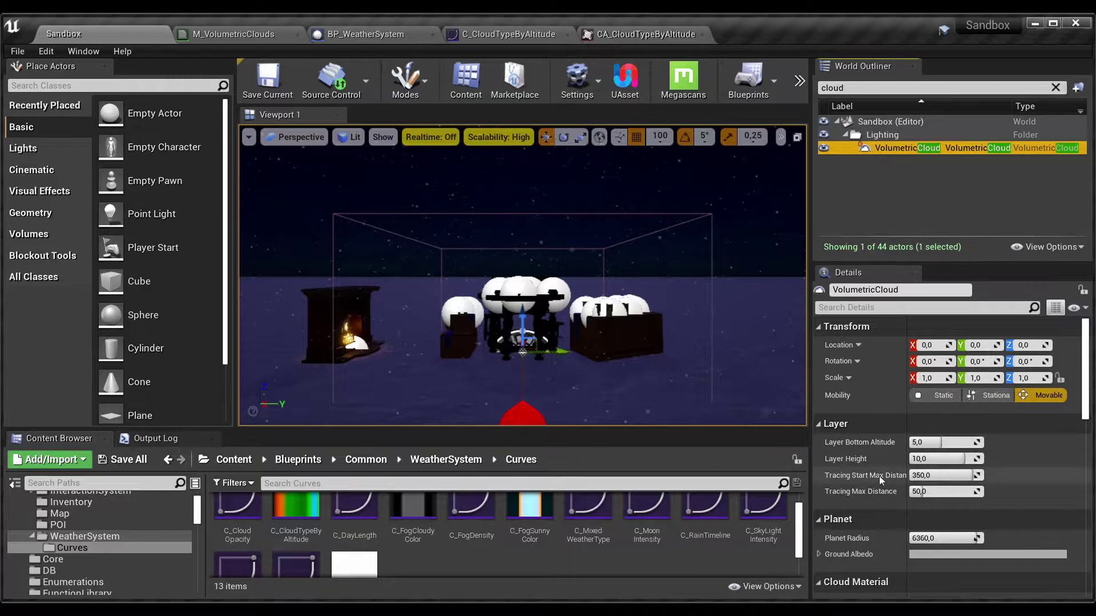
pyautogui.scroll(-5, 879, 479)
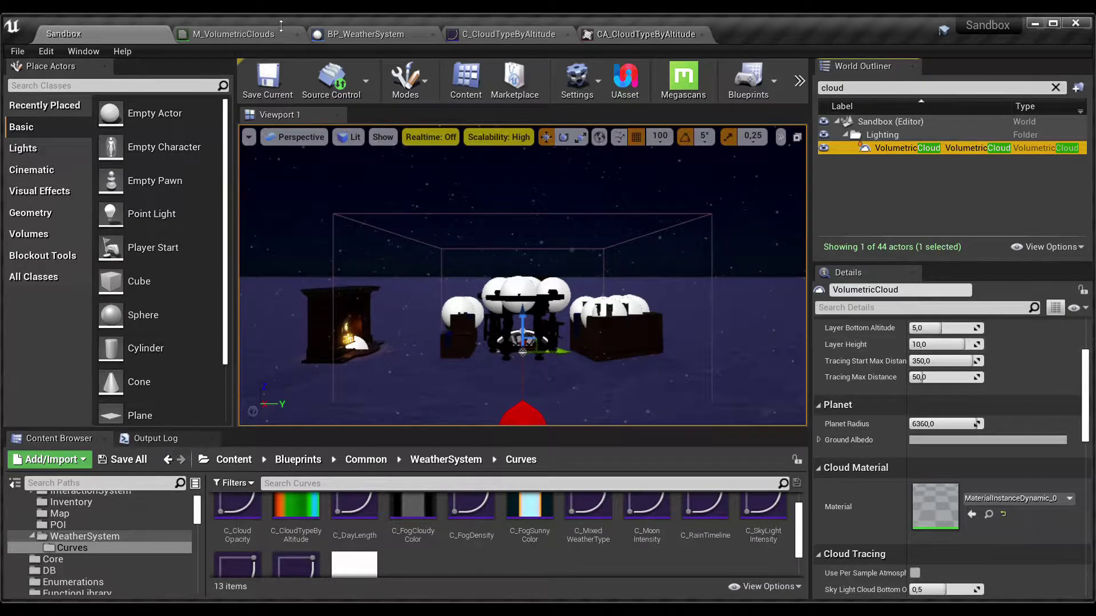
# Step: Return to the M_VolumetricClouds graph and examine how NormAltitudeInLayer and the two color constants feed the Lerp and Multiply nodes
pyautogui.click(220, 35)
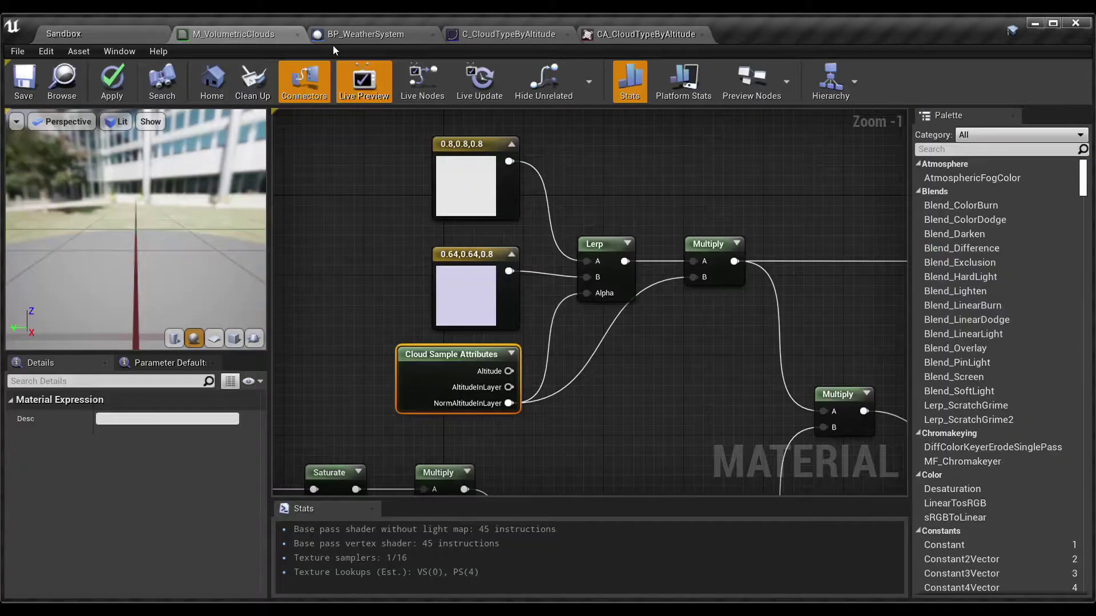
pyautogui.click(660, 437)
pyautogui.scroll(-2, 506, 338)
pyautogui.moveTo(506, 338); pyautogui.dragTo(580, 285, button='right')
pyautogui.scroll(1, 580, 284)
pyautogui.moveTo(605, 232); pyautogui.dragTo(599, 290, button='right')
pyautogui.click(610, 258)
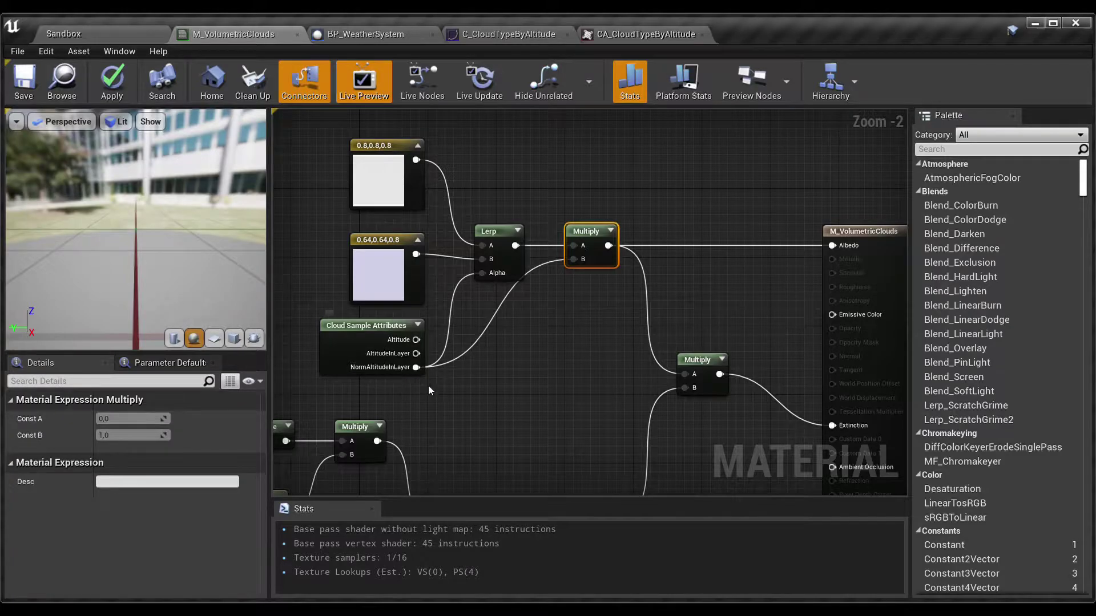
pyautogui.moveTo(427, 385); pyautogui.dragTo(352, 366)
pyautogui.click(463, 396)
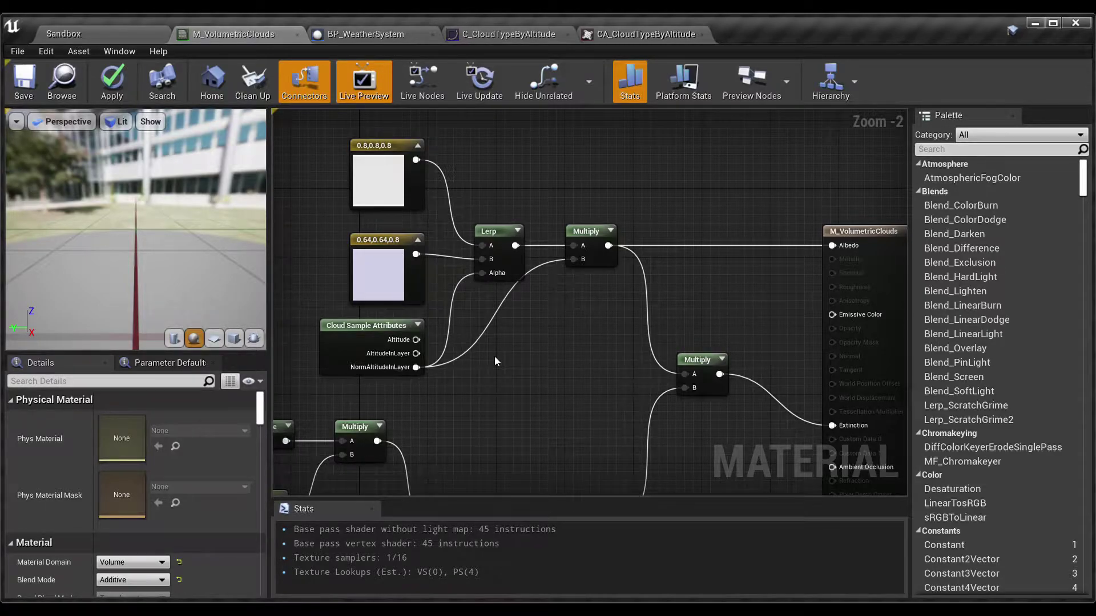
pyautogui.moveTo(302, 152); pyautogui.dragTo(476, 296)
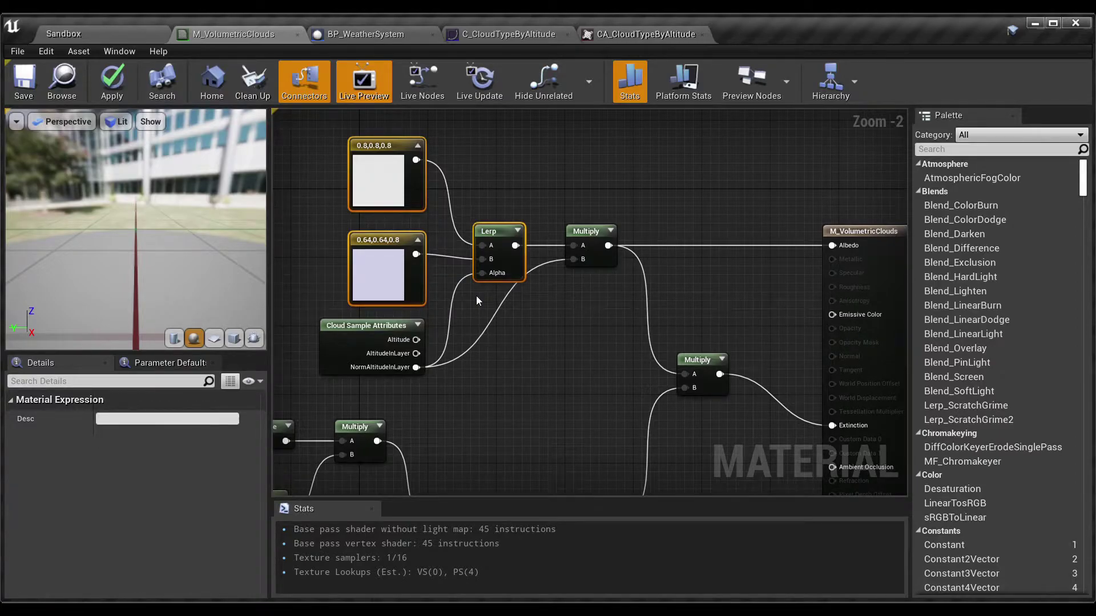
# Step: Locate the cloud movement nodes at the start of the graph and examine Time, CloudSpeedX, CloudSpeedY, MakeFloat3 and their Multiply
pyautogui.scroll(-3, 478, 296)
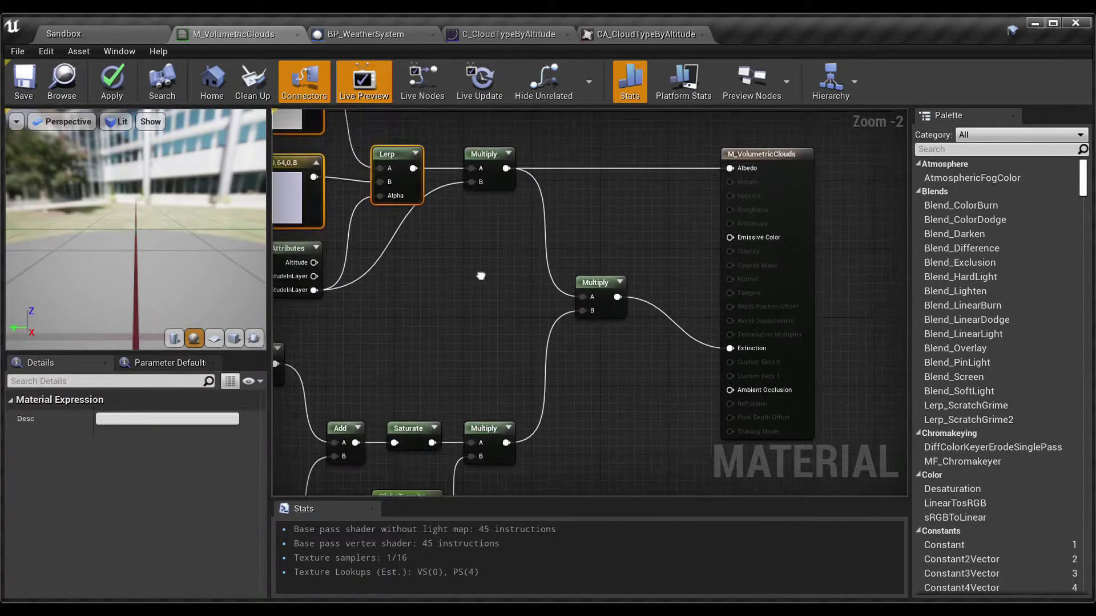
pyautogui.moveTo(478, 281); pyautogui.dragTo(666, 208, button='right')
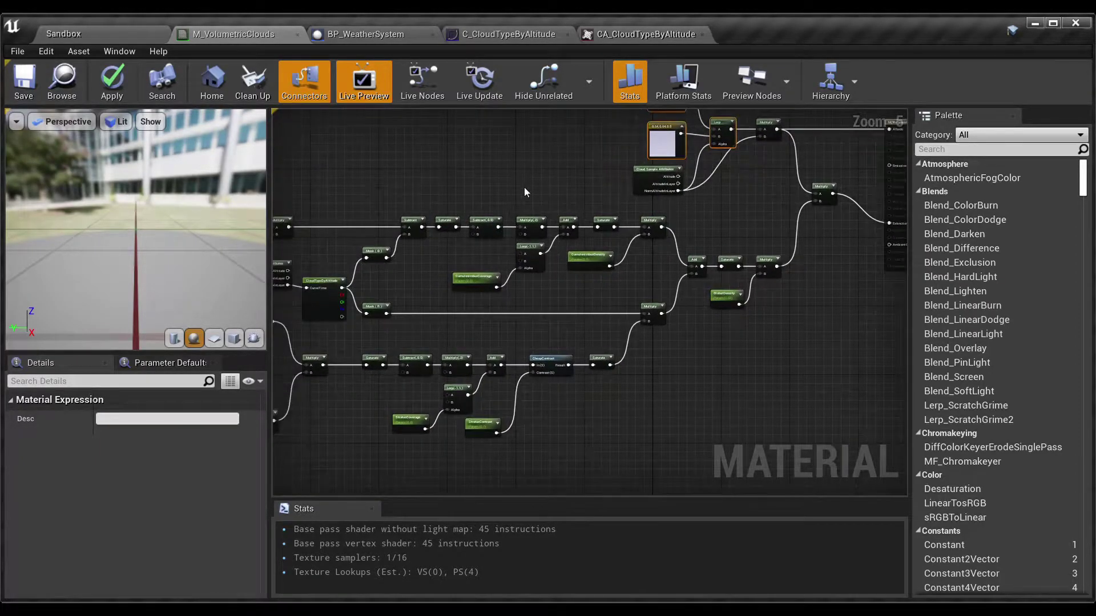
pyautogui.moveTo(515, 169); pyautogui.dragTo(906, 180, button='right')
pyautogui.moveTo(410, 180); pyautogui.dragTo(592, 84, button='right')
pyautogui.scroll(3, 425, 223)
pyautogui.moveTo(509, 207); pyautogui.dragTo(386, 303, button='right')
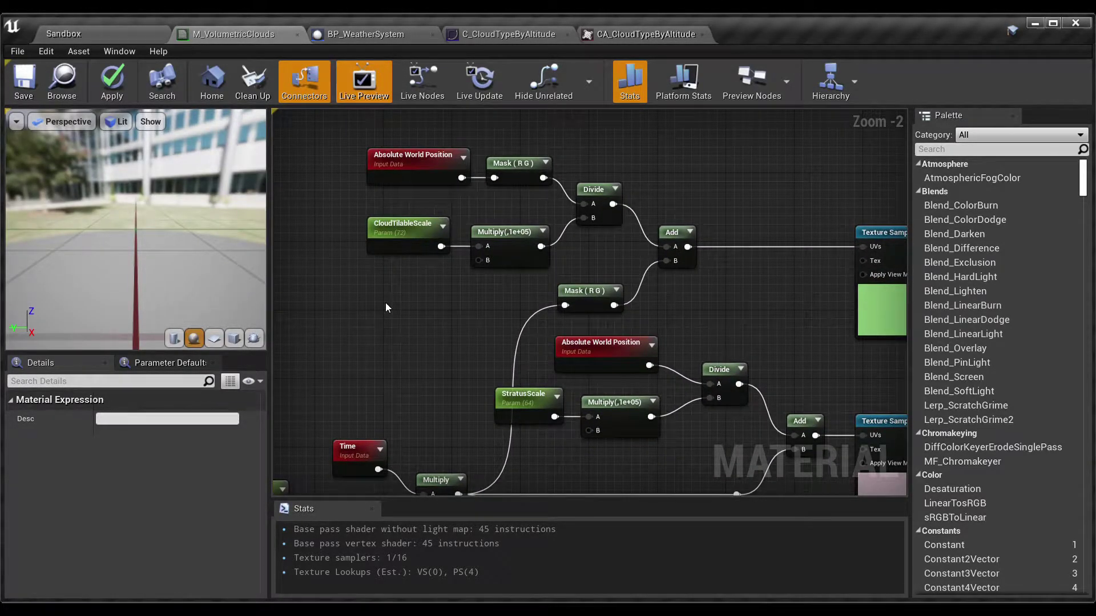
pyautogui.moveTo(386, 308); pyautogui.dragTo(552, 111, button='right')
pyautogui.moveTo(351, 217); pyautogui.dragTo(639, 405)
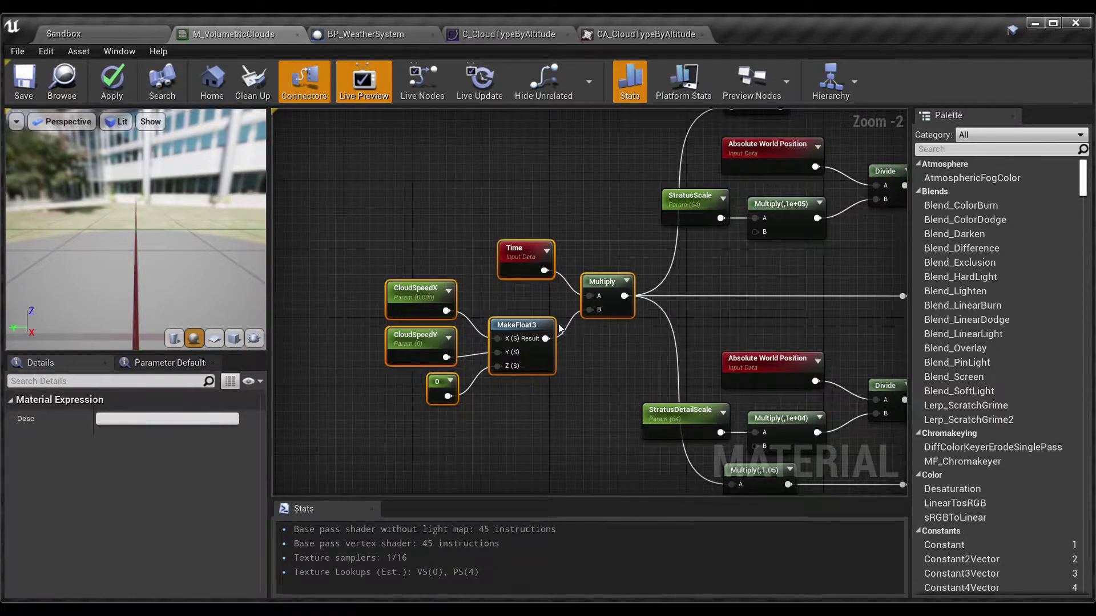
pyautogui.click(434, 234)
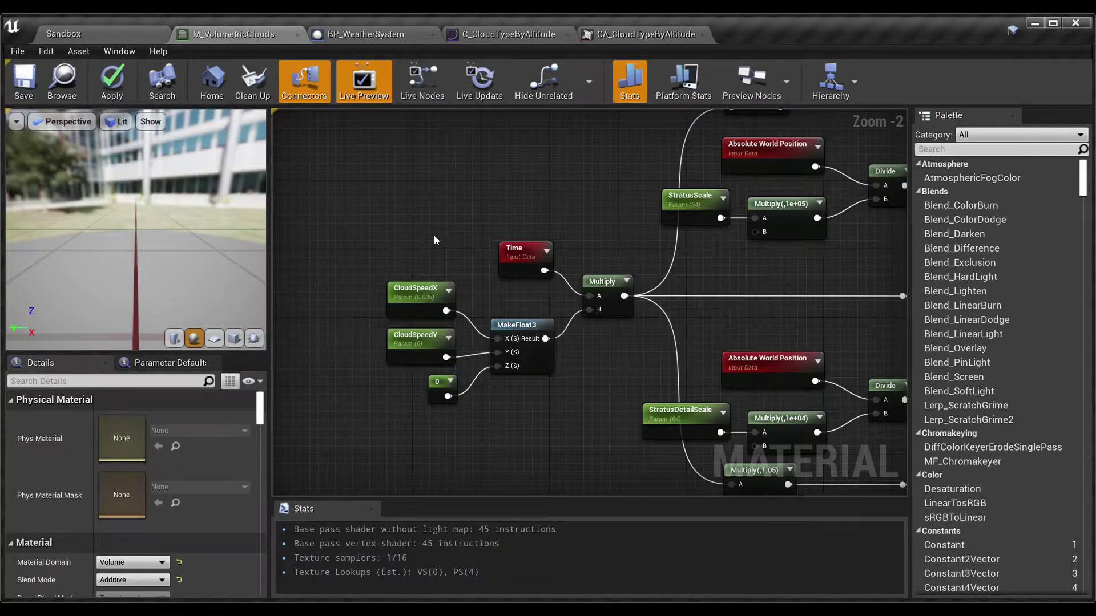
# Step: Check the VT_PerlinWorley Texture Sample fed by StratusScale, and compare its movement input with the Time and MakeFloat3 nodes
pyautogui.moveTo(658, 341); pyautogui.dragTo(355, 344, button='right')
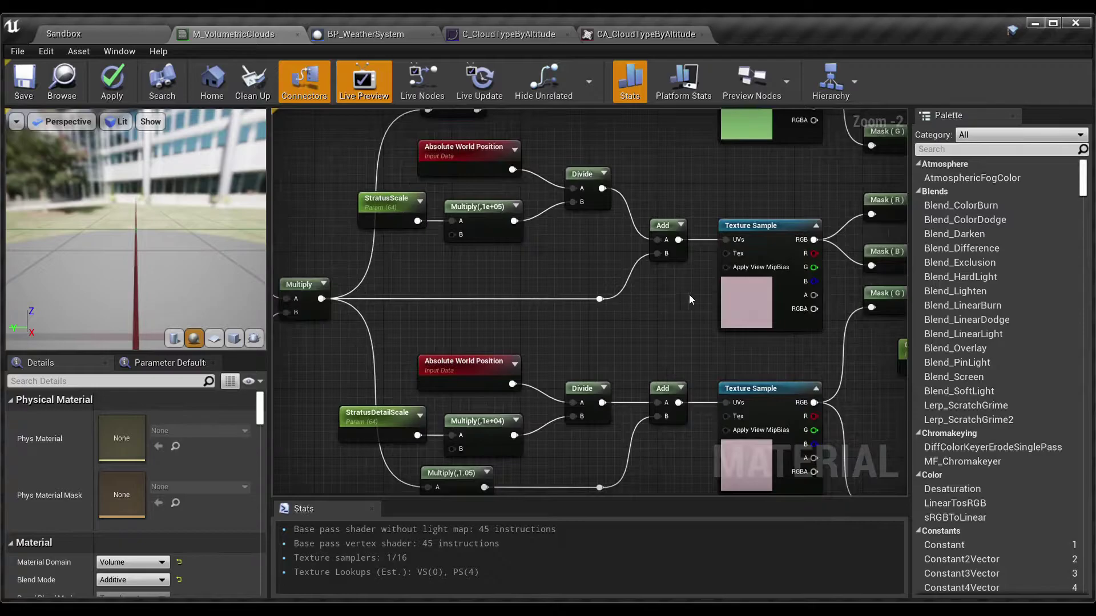
pyautogui.click(766, 229)
pyautogui.moveTo(543, 305); pyautogui.dragTo(784, 282, button='right')
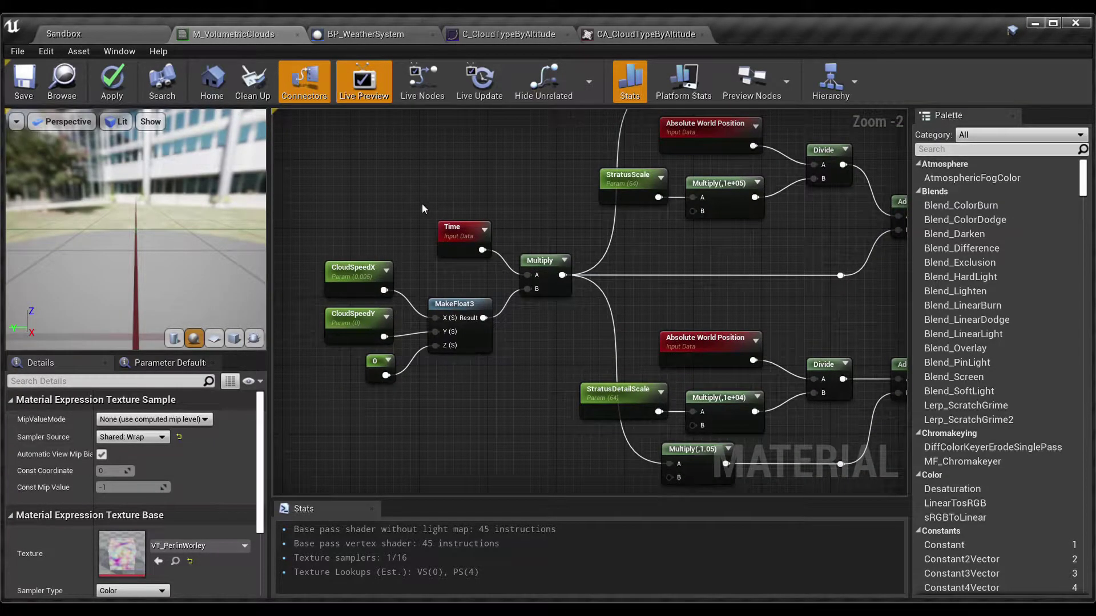
pyautogui.click(460, 231)
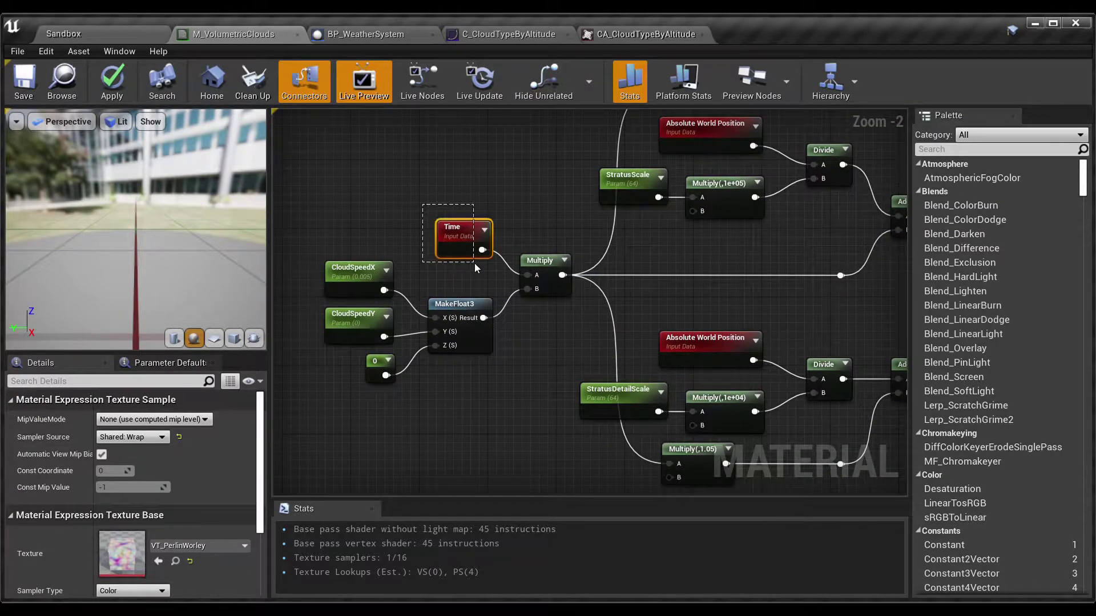
pyautogui.click(515, 336)
pyautogui.moveTo(477, 402); pyautogui.dragTo(336, 268)
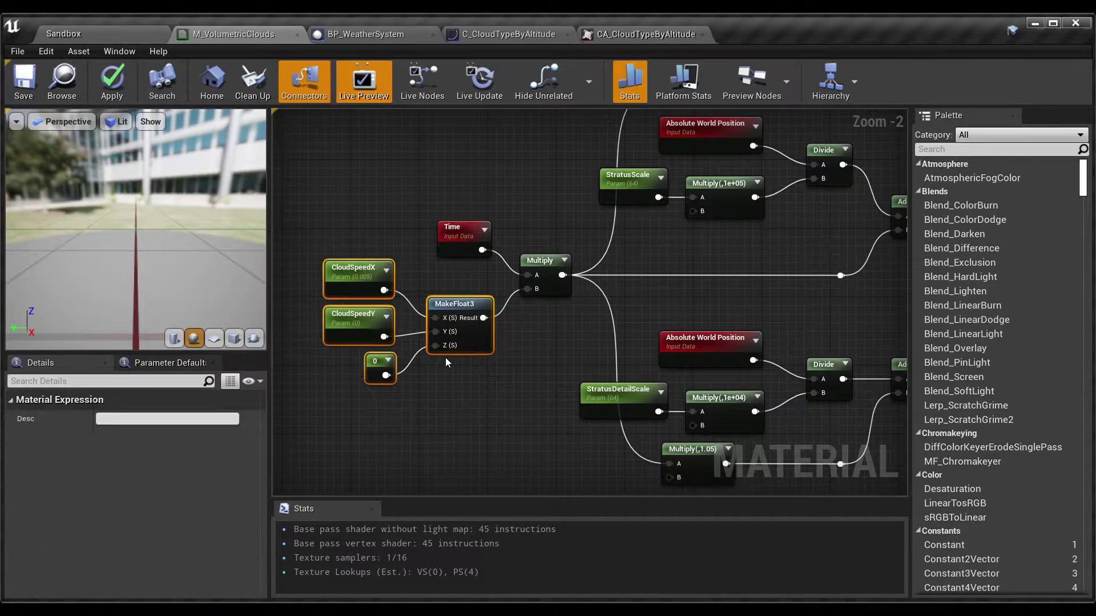
pyautogui.click(529, 359)
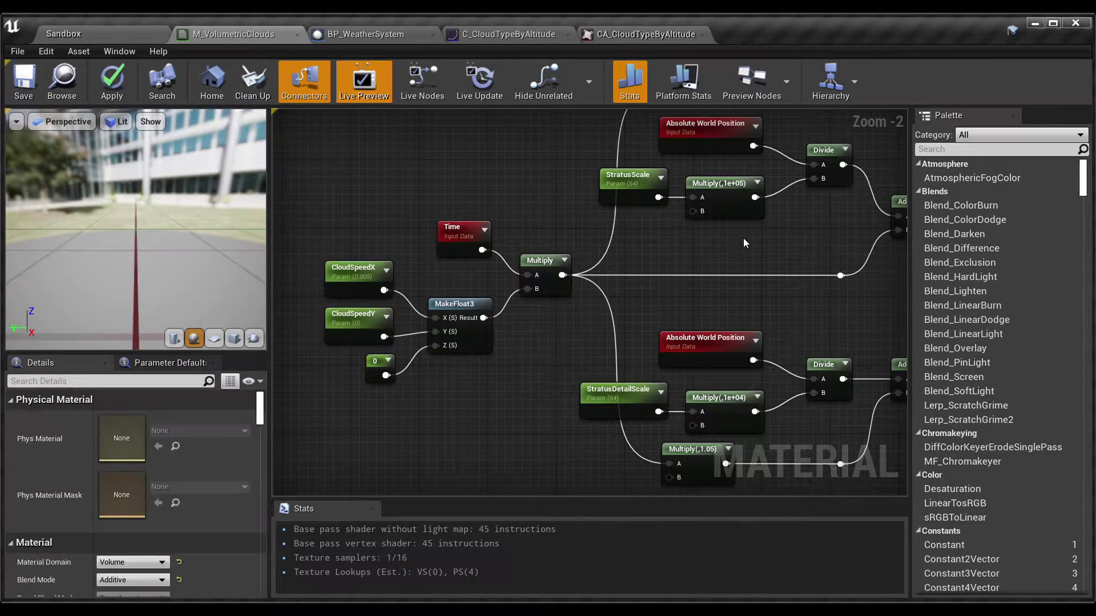
# Step: Trace the Time and speed Multiply output to the stratus Texture Sample nodes, and examine the MakeFloat3 group with its three inputs
pyautogui.moveTo(743, 238); pyautogui.dragTo(409, 288, button='right')
pyautogui.moveTo(625, 273); pyautogui.dragTo(664, 376, button='right')
pyautogui.click(695, 366)
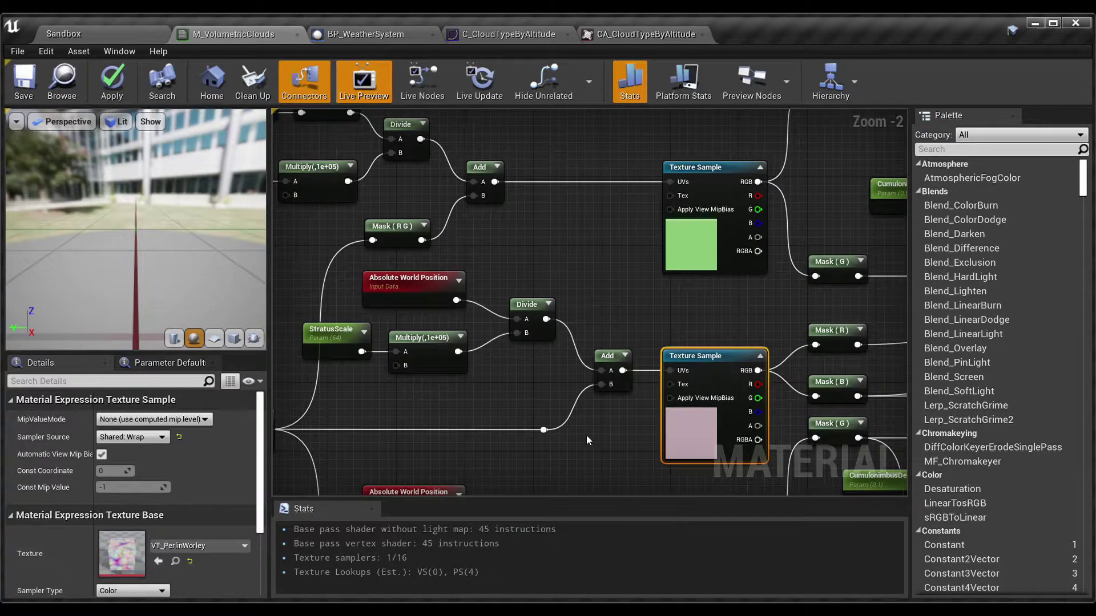
pyautogui.moveTo(587, 435); pyautogui.dragTo(707, 313, button='right')
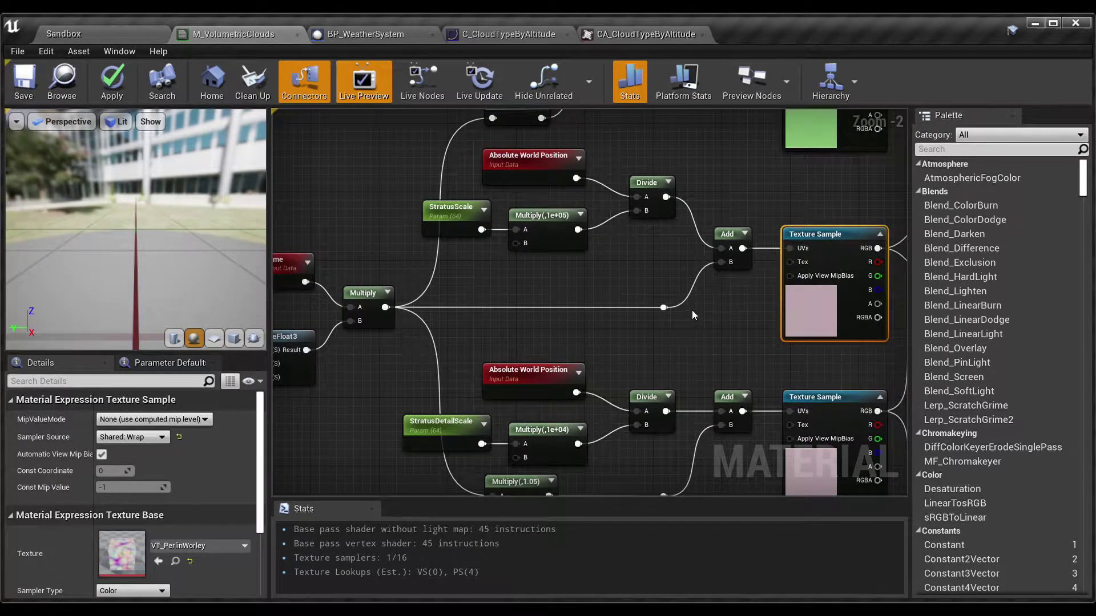
pyautogui.click(540, 337)
pyautogui.scroll(-1, 507, 283)
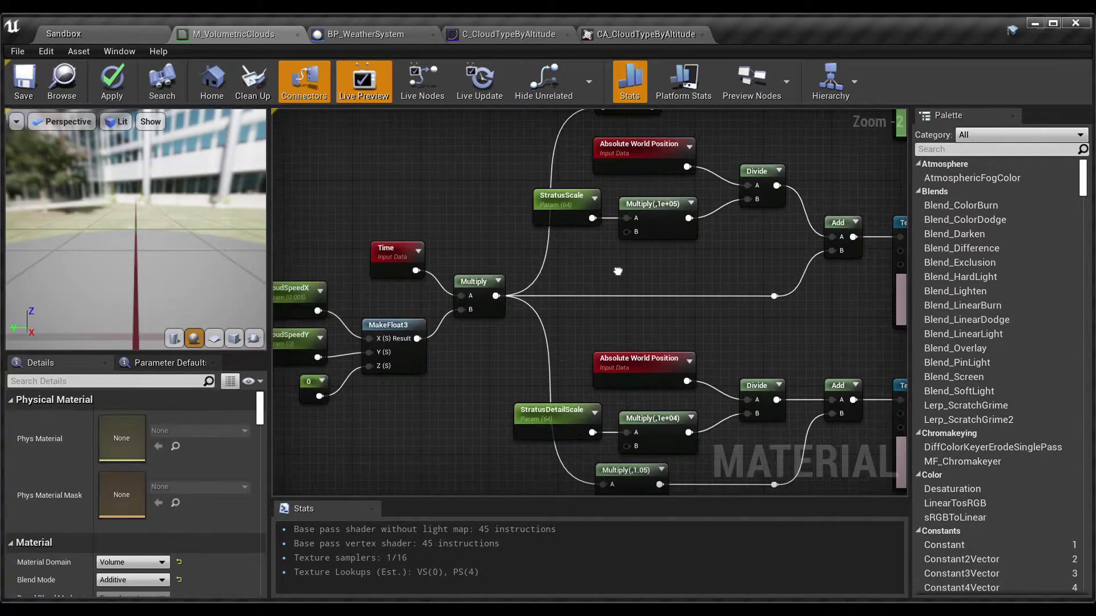
pyautogui.scroll(1, 490, 290)
pyautogui.moveTo(483, 300); pyautogui.dragTo(361, 333, button='right')
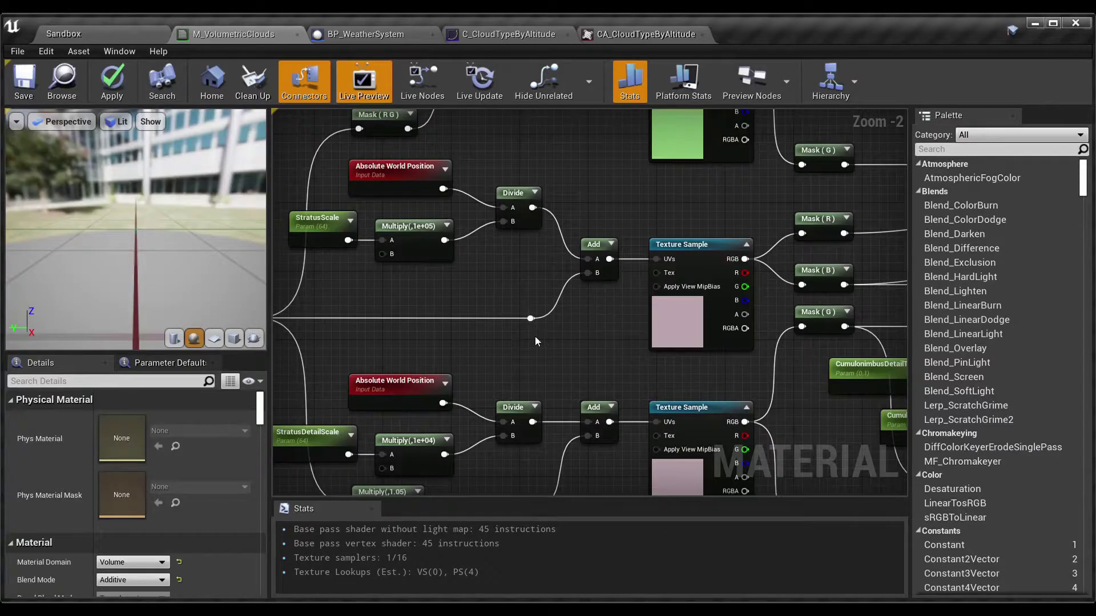
pyautogui.moveTo(463, 338); pyautogui.dragTo(843, 275, button='right')
pyautogui.scroll(2, 590, 317)
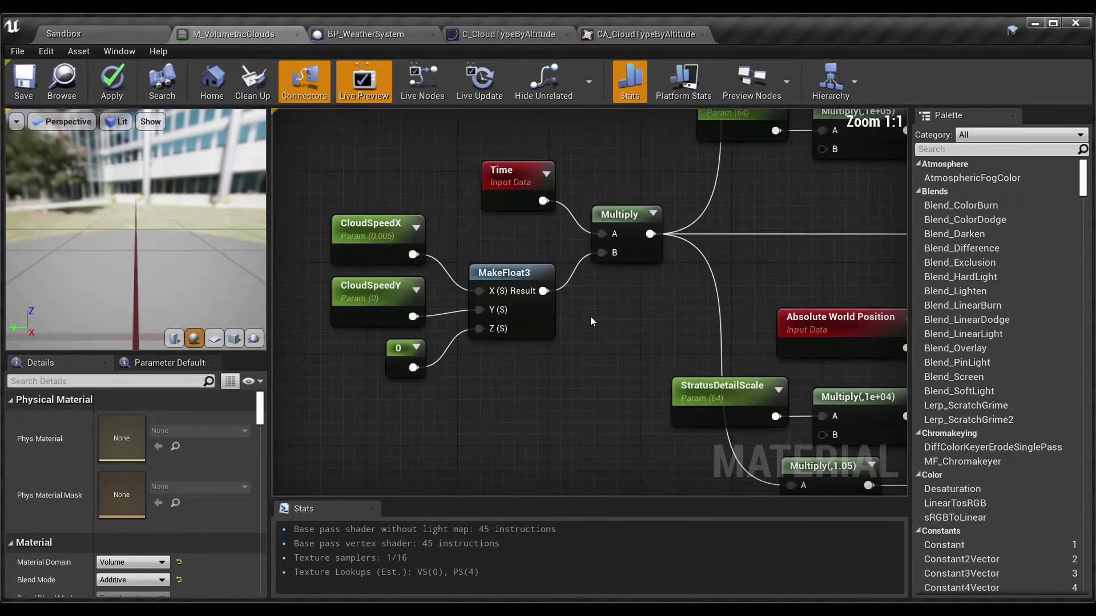
pyautogui.moveTo(538, 386); pyautogui.dragTo(618, 321, button='right')
pyautogui.moveTo(403, 141); pyautogui.dragTo(605, 329)
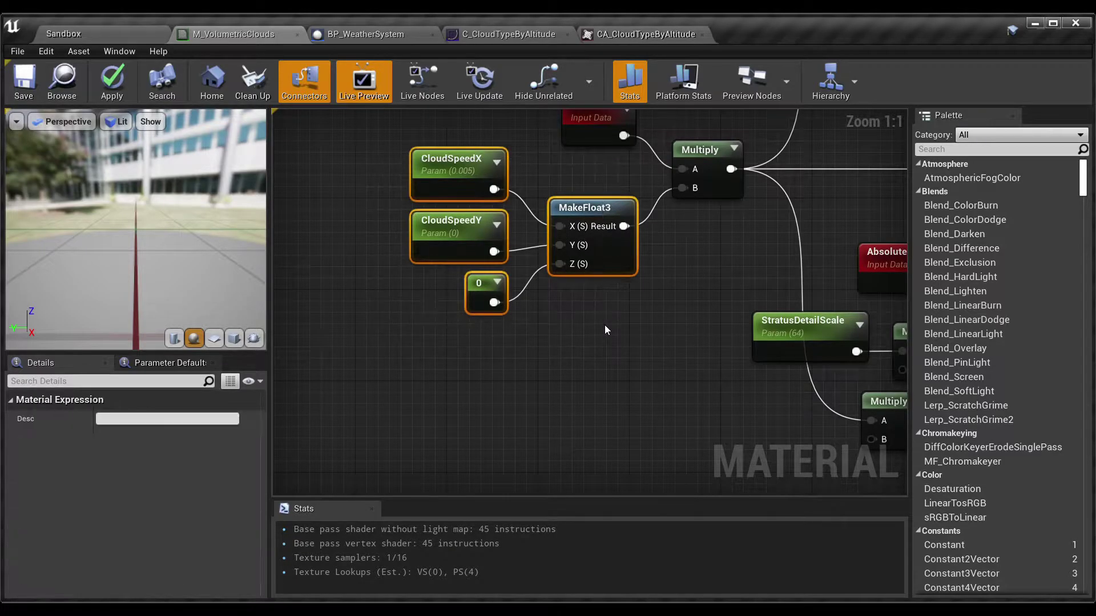
# Step: Add an Append node below the MakeFloat3 group and connect copies of CloudSpeedX and CloudSpeedY to its A and B inputs
pyautogui.click(520, 358)
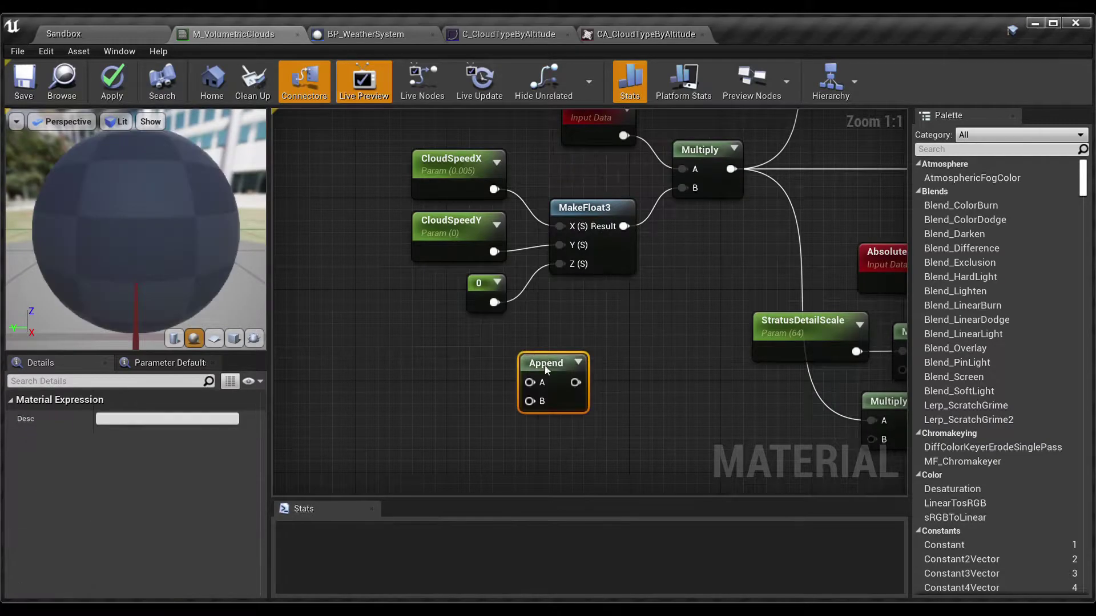
pyautogui.moveTo(545, 365); pyautogui.dragTo(473, 349)
pyautogui.moveTo(336, 318); pyautogui.dragTo(412, 297, button='right')
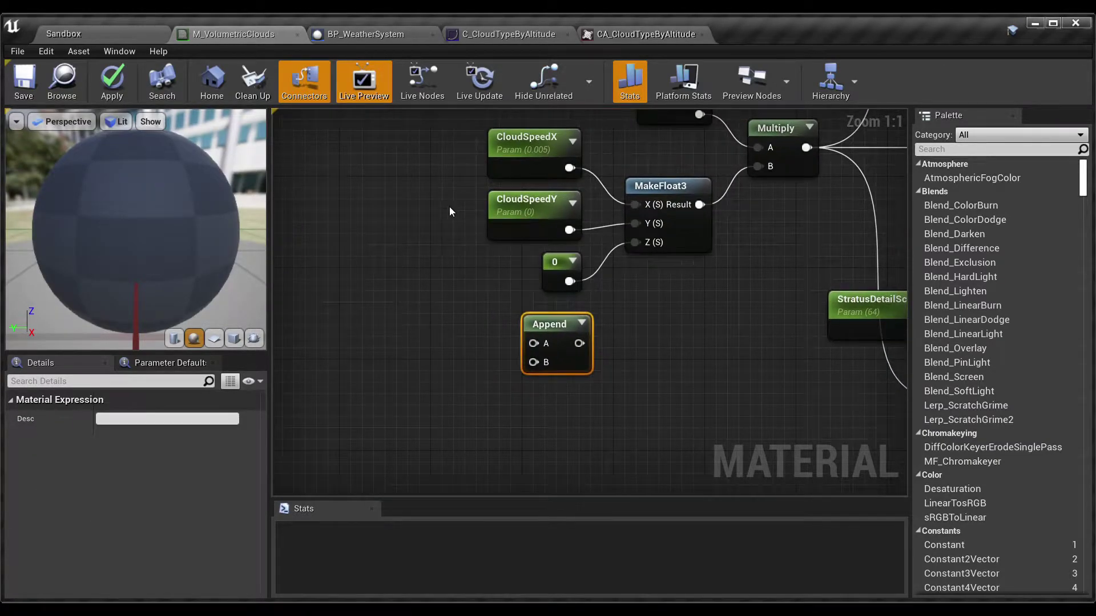
pyautogui.moveTo(431, 176); pyautogui.dragTo(542, 231)
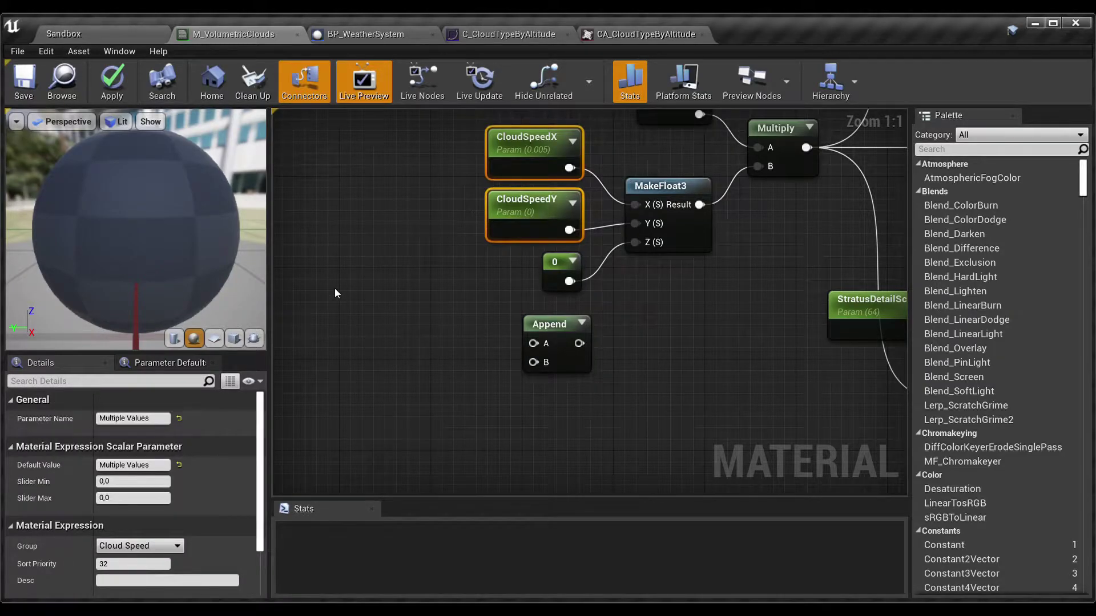
pyautogui.hotkey('ctrl', 'c')
pyautogui.hotkey('ctrl', 'v')
pyautogui.click(448, 362)
pyautogui.moveTo(422, 309); pyautogui.dragTo(540, 348)
pyautogui.moveTo(422, 366); pyautogui.dragTo(660, 378)
# Step: Chain a second Append node after the first and connect a copy of the 0 constant to its B input
pyautogui.click(571, 360)
pyautogui.hotkey('ctrl', 'c')
pyautogui.hotkey('ctrl', 'v')
pyautogui.click(557, 266)
pyautogui.hotkey('ctrl', 'c')
pyautogui.hotkey('ctrl', 'v')
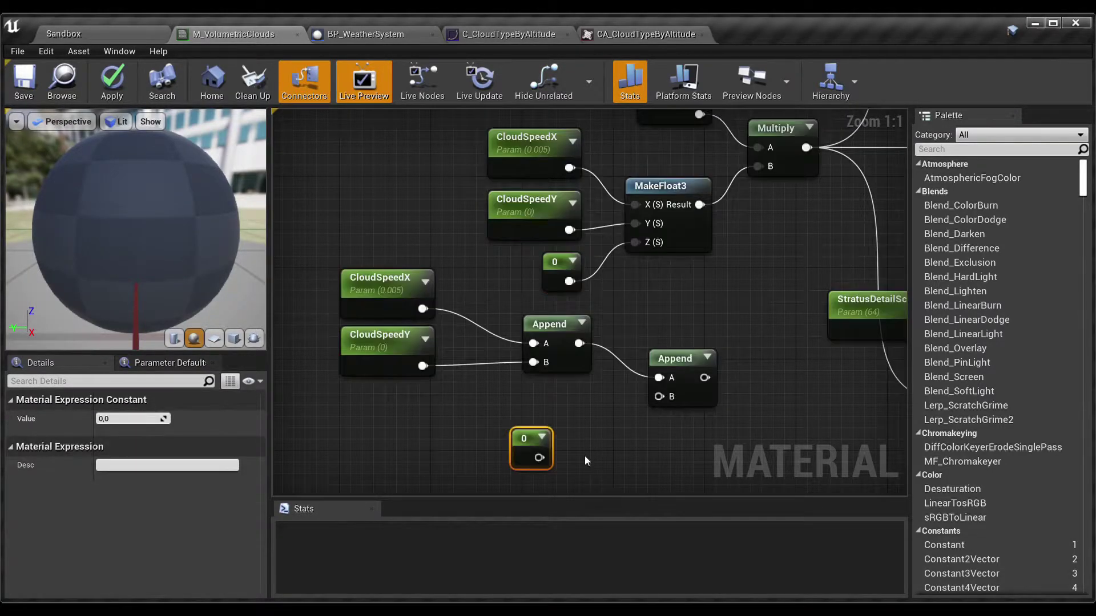
pyautogui.moveTo(539, 457); pyautogui.dragTo(659, 396)
# Step: Compare the Append chain with the MakeFloat3 group, and delete both Append nodes with their copied speed parameters and 0 constant
pyautogui.moveTo(723, 351); pyautogui.dragTo(524, 350, button='right')
pyautogui.moveTo(495, 388); pyautogui.dragTo(556, 289)
pyautogui.click(493, 287)
pyautogui.scroll(-1, 493, 287)
pyautogui.moveTo(493, 287); pyautogui.dragTo(701, 239, button='right')
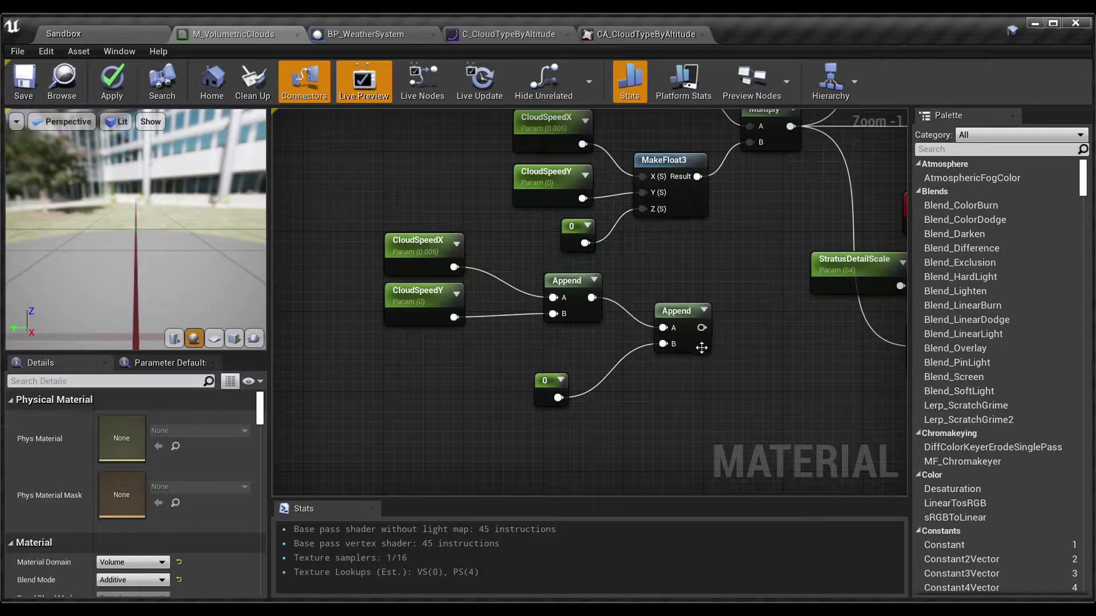
pyautogui.moveTo(685, 313); pyautogui.dragTo(674, 293)
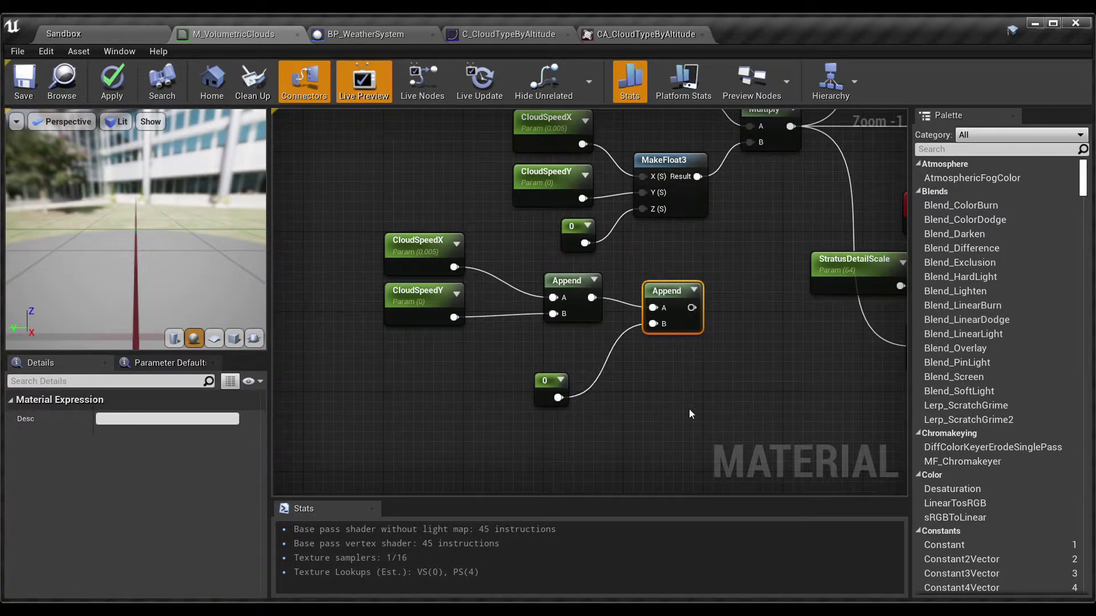
pyautogui.moveTo(645, 414); pyautogui.dragTo(440, 273)
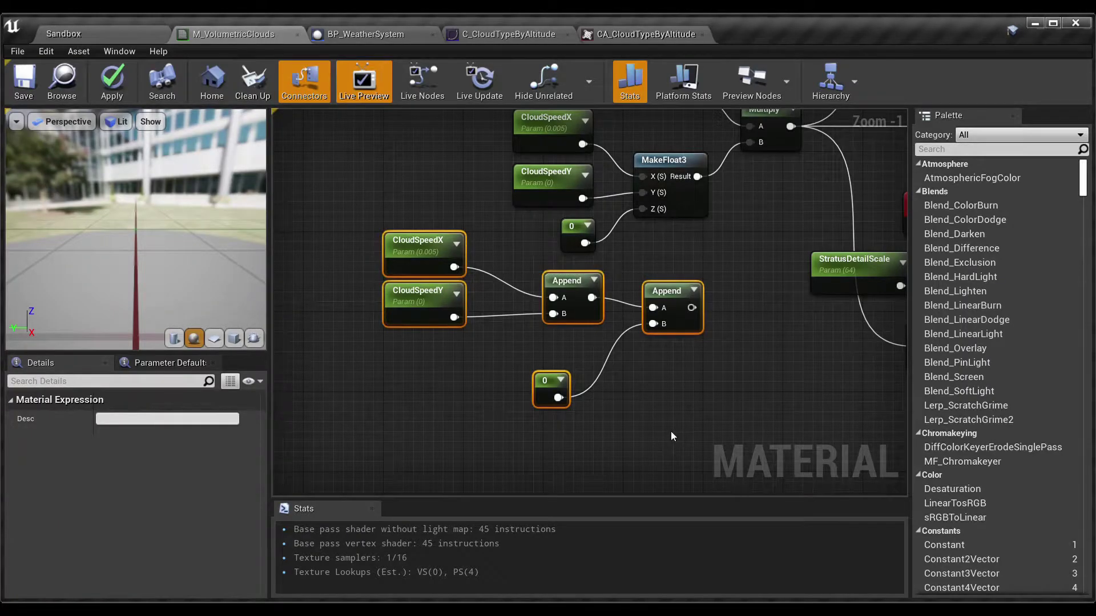
pyautogui.press('Delete')
# Step: Trace the Time and MakeFloat3 Multiply into the two stratus branches and examine the node groups feeding their Texture Samples
pyautogui.moveTo(684, 389); pyautogui.dragTo(406, 428, button='right')
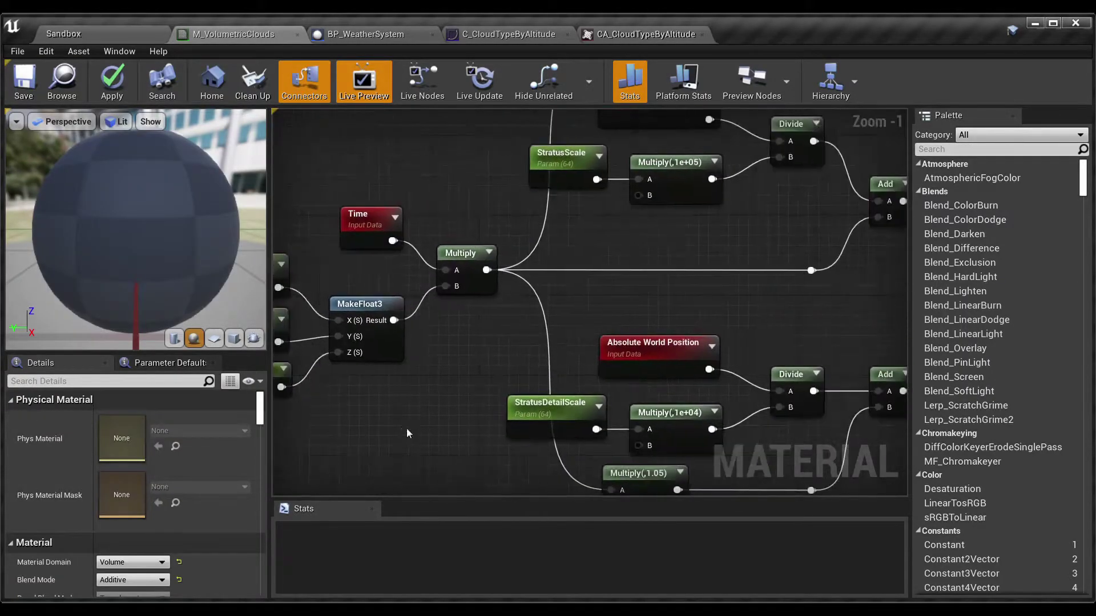
pyautogui.click(377, 231)
pyautogui.moveTo(585, 251); pyautogui.dragTo(402, 285, button='right')
pyautogui.scroll(-1, 536, 375)
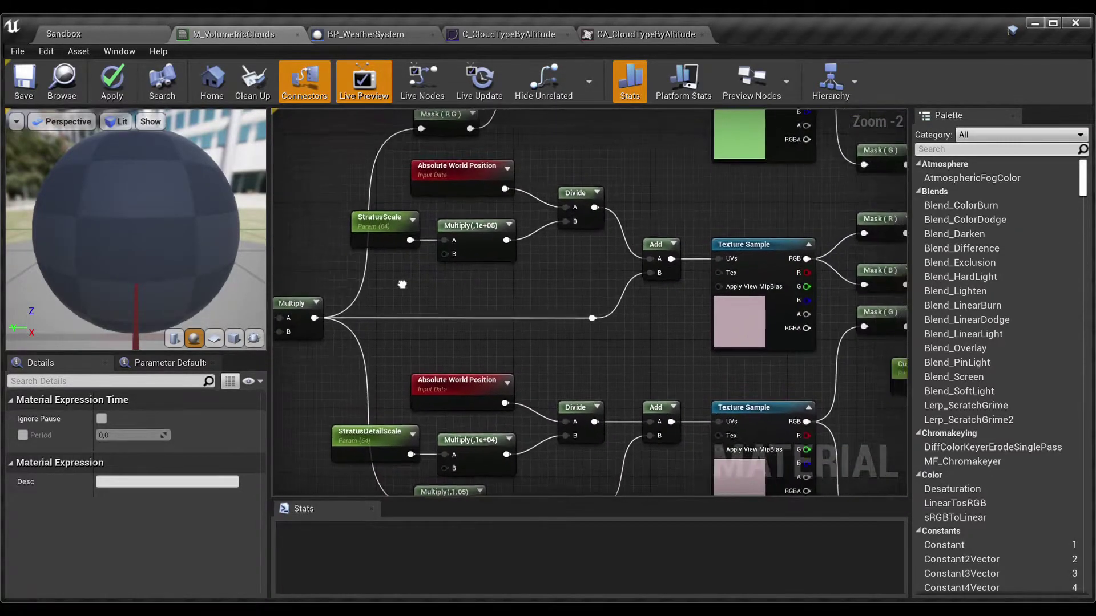
pyautogui.scroll(-3, 437, 285)
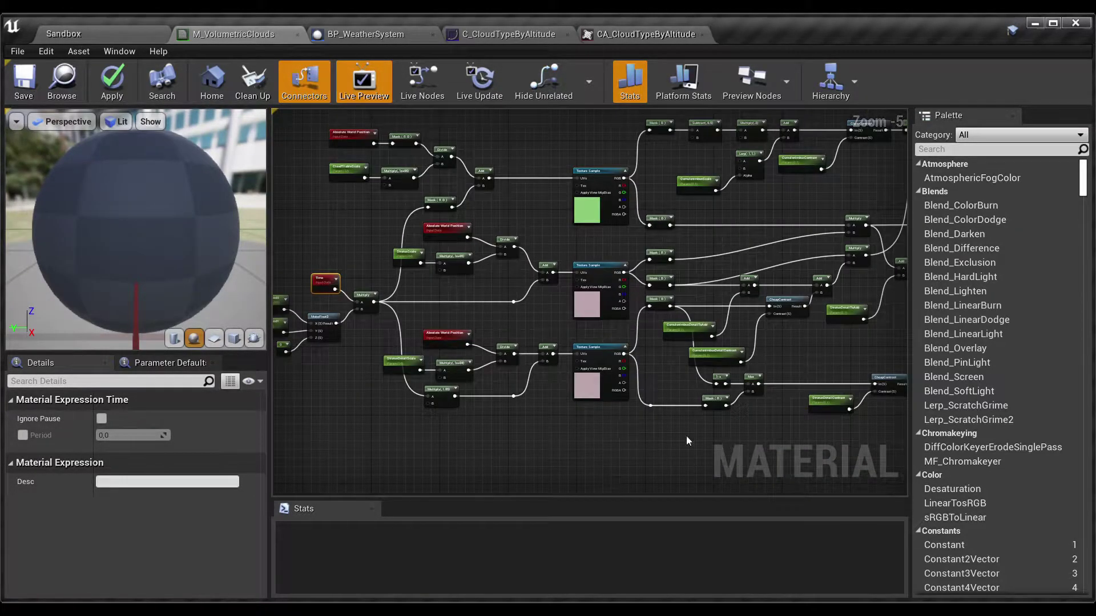
pyautogui.click(601, 419)
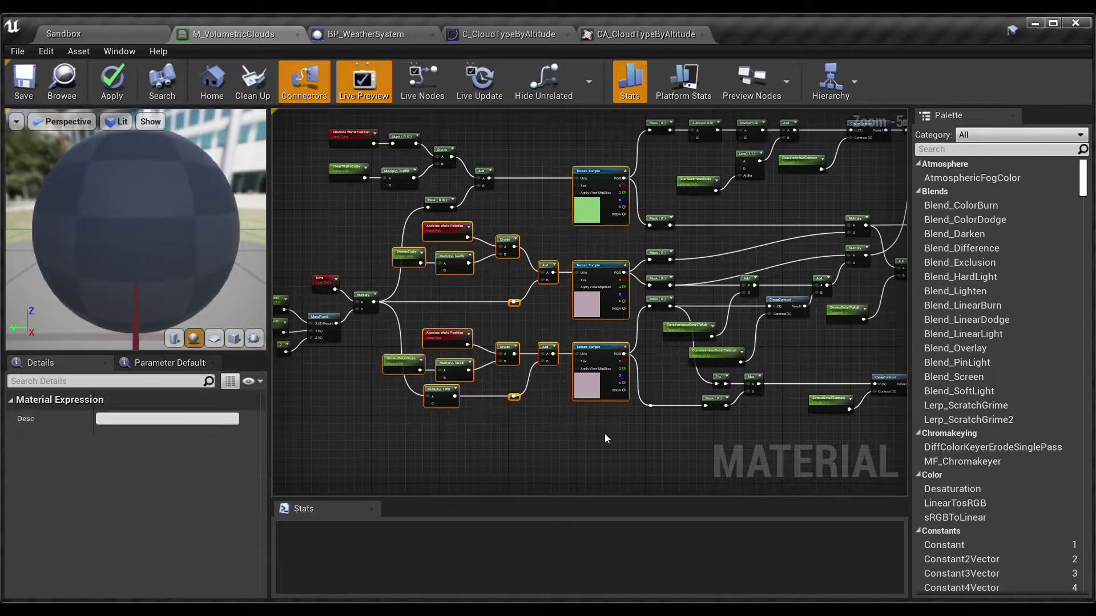
pyautogui.moveTo(602, 438); pyautogui.dragTo(391, 220)
pyautogui.scroll(2, 492, 272)
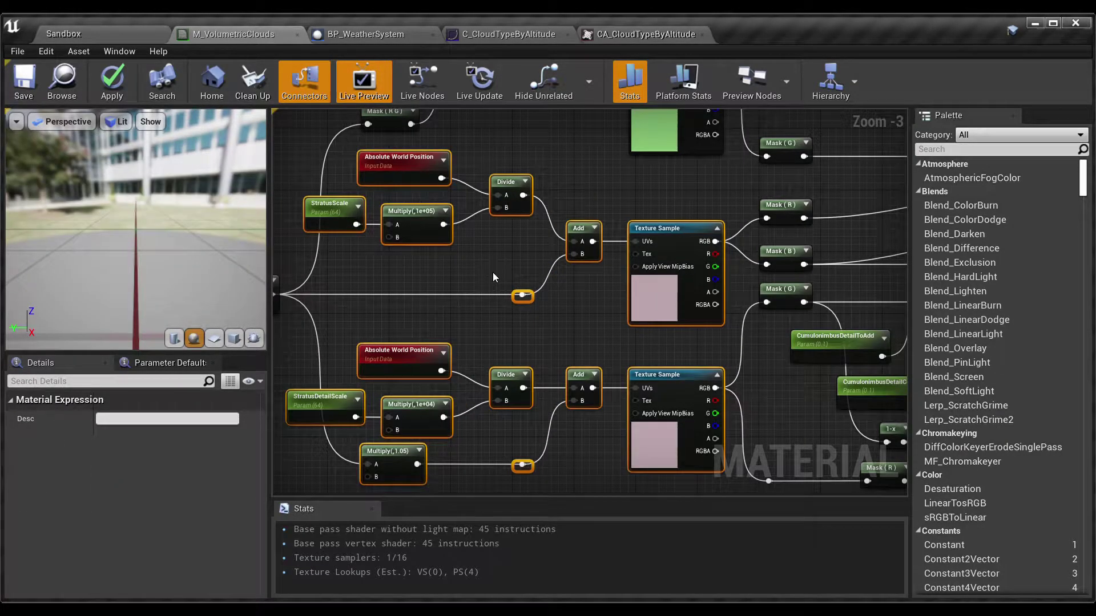
pyautogui.click(493, 273)
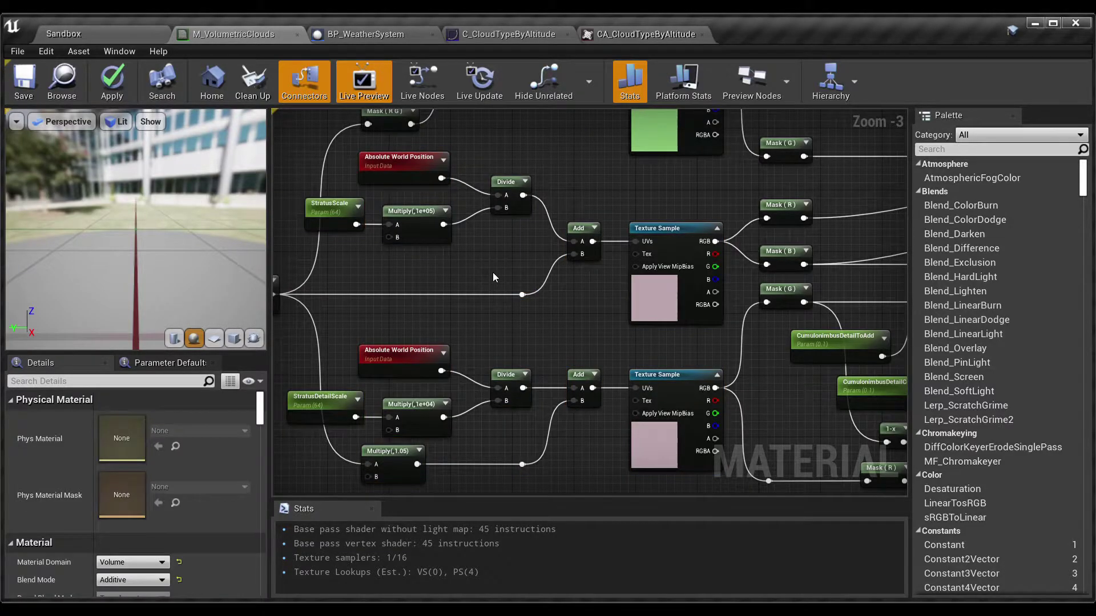
# Step: Examine the StratusScale parameter and the Multiply(,1e+05) node that divide the world position in the upper stratus branch
pyautogui.scroll(2, 560, 286)
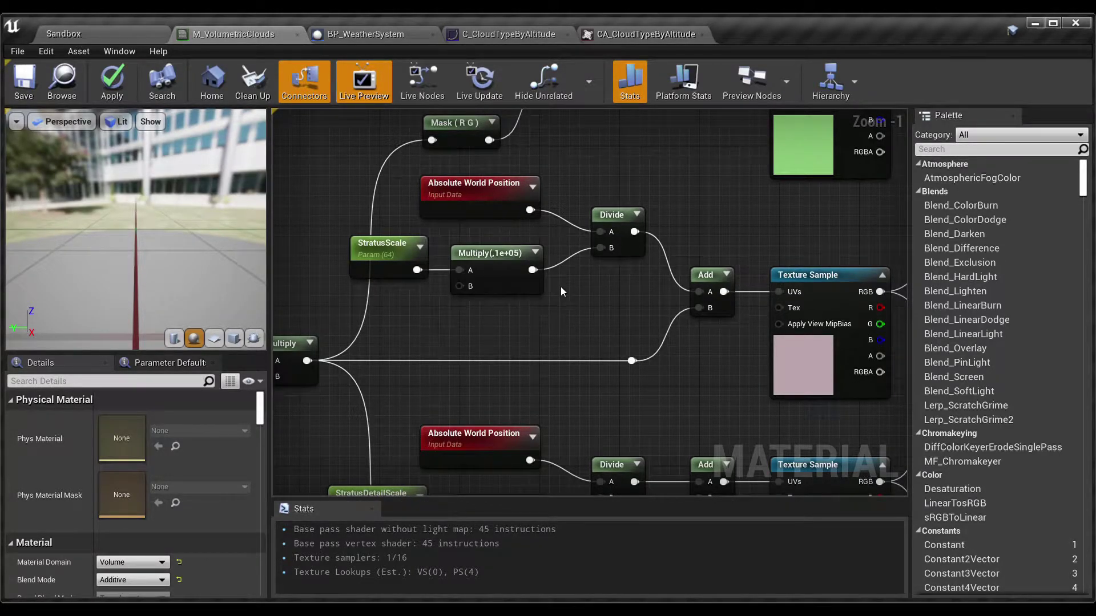
pyautogui.moveTo(543, 335); pyautogui.dragTo(399, 270)
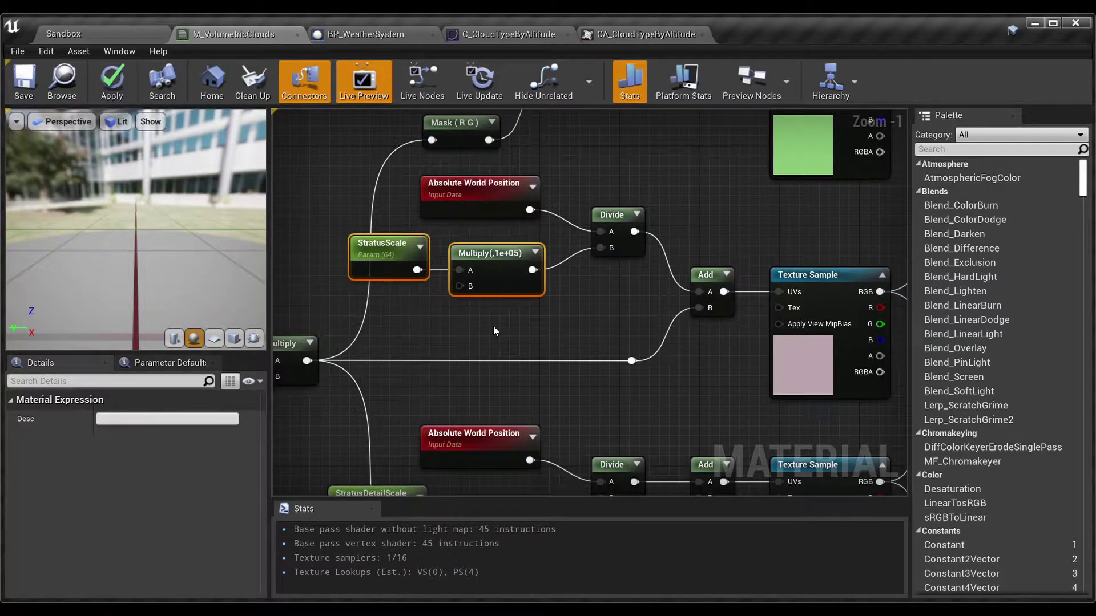
pyautogui.click(493, 331)
pyautogui.click(403, 255)
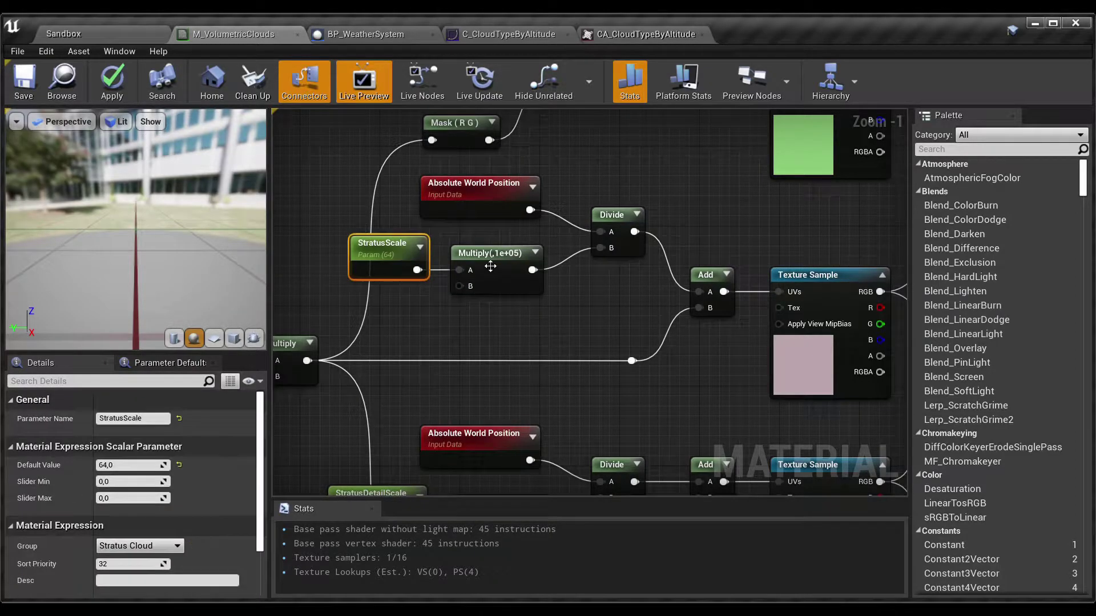
# Step: Inspect StratusDetailScale and compare the Const B values of the Multiply nodes in the two stratus branches
pyautogui.moveTo(473, 306); pyautogui.dragTo(538, 198, button='right')
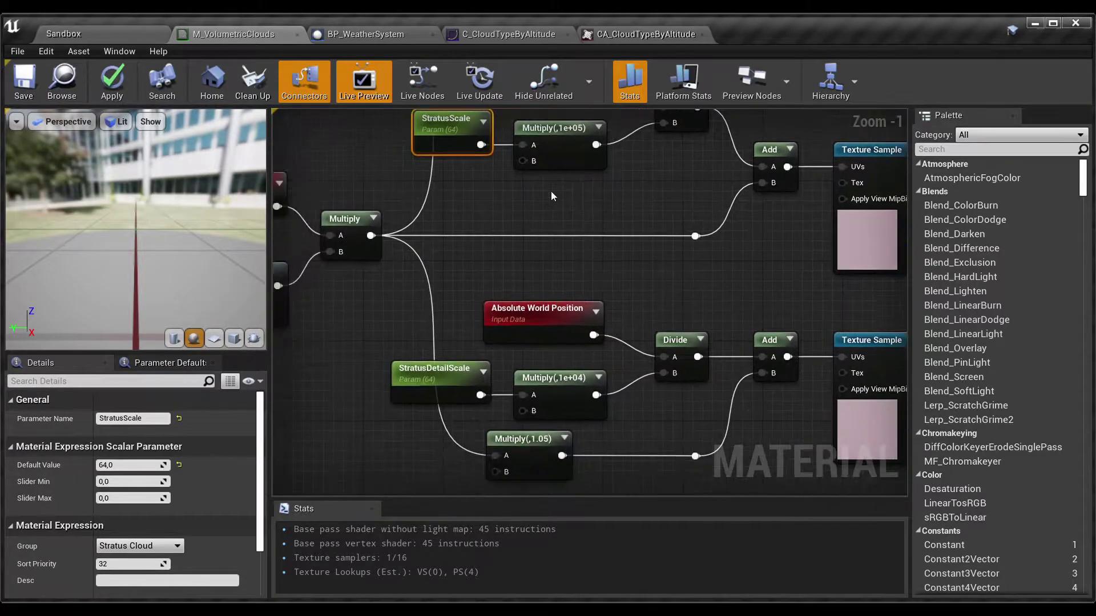
pyautogui.click(438, 381)
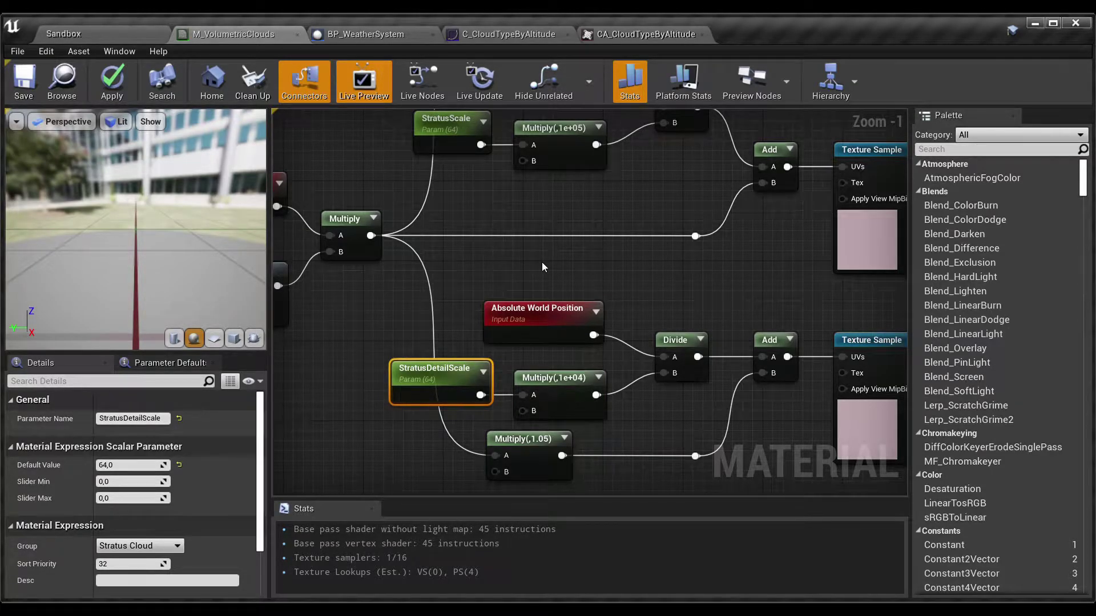
pyautogui.moveTo(542, 267); pyautogui.dragTo(511, 319, button='right')
pyautogui.click(537, 200)
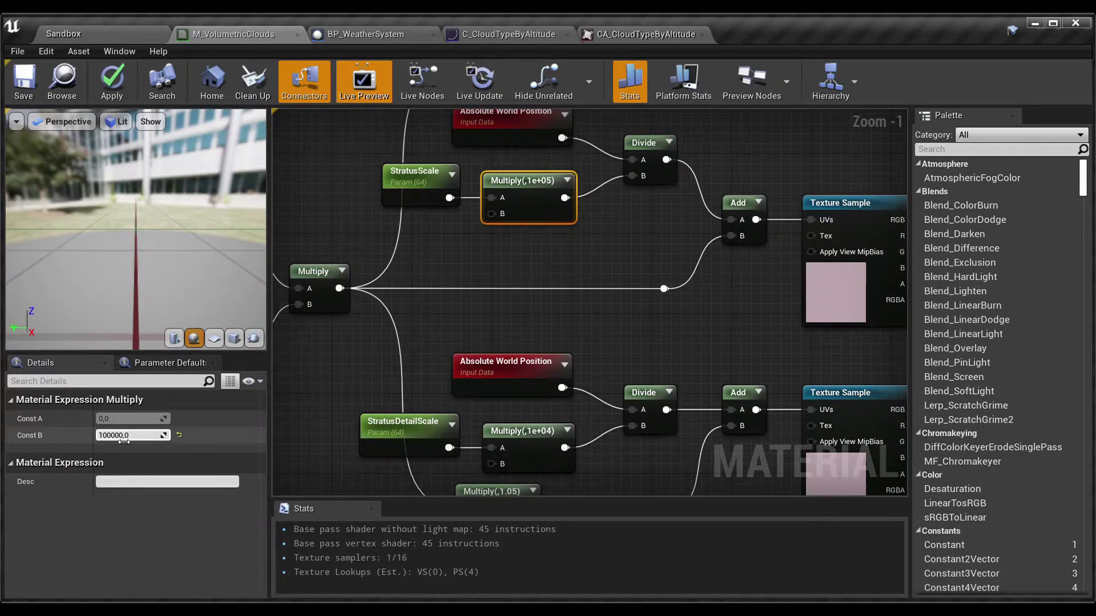
pyautogui.moveTo(478, 344); pyautogui.dragTo(520, 267, button='right')
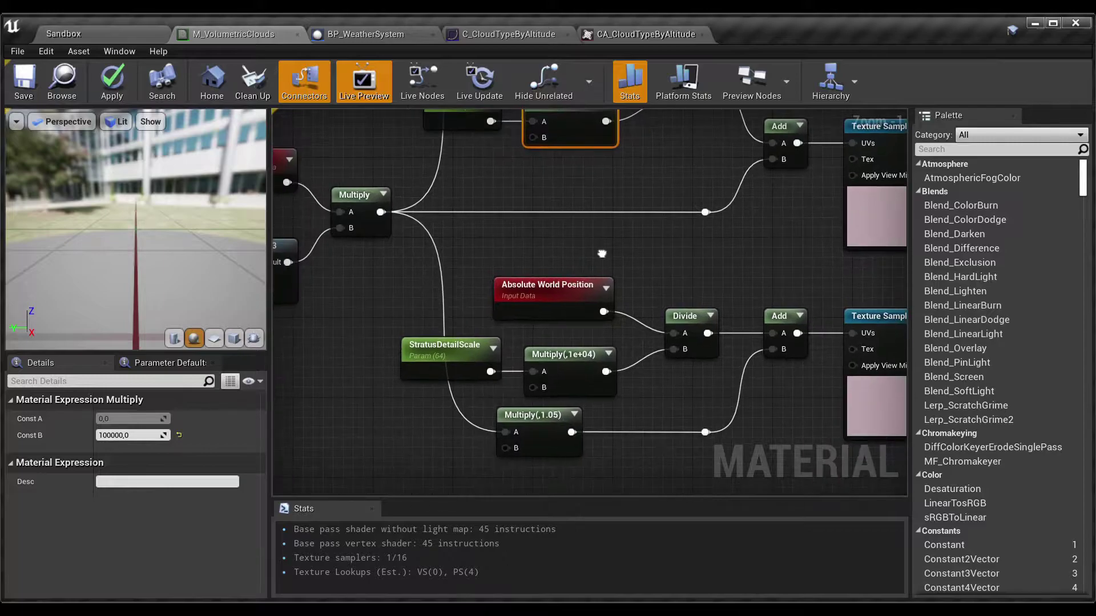
pyautogui.click(555, 366)
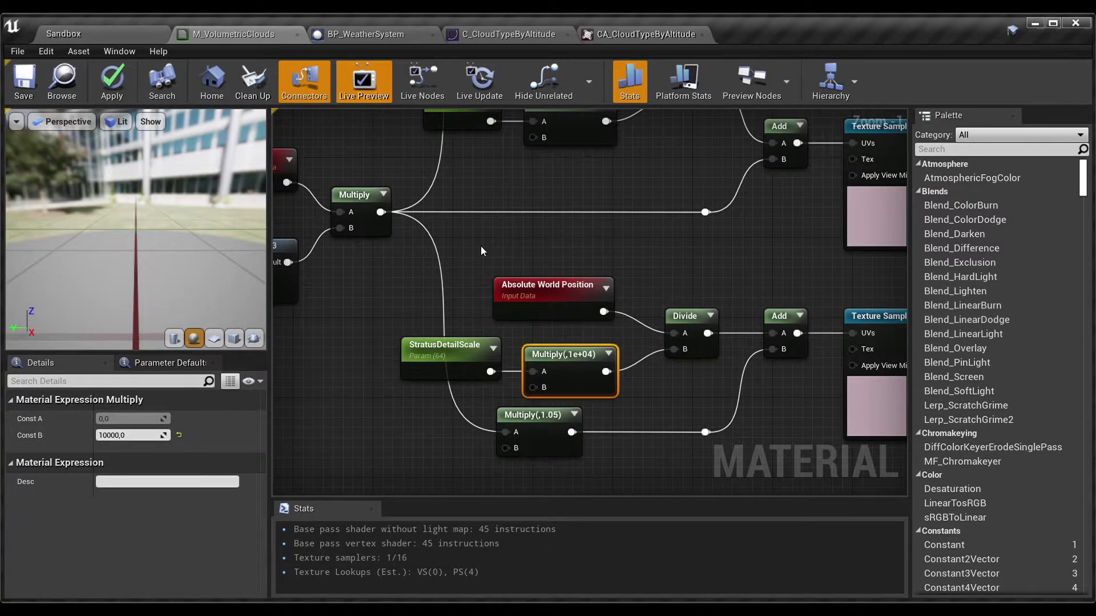
pyautogui.moveTo(611, 245); pyautogui.dragTo(470, 348, button='right')
pyautogui.click(518, 251)
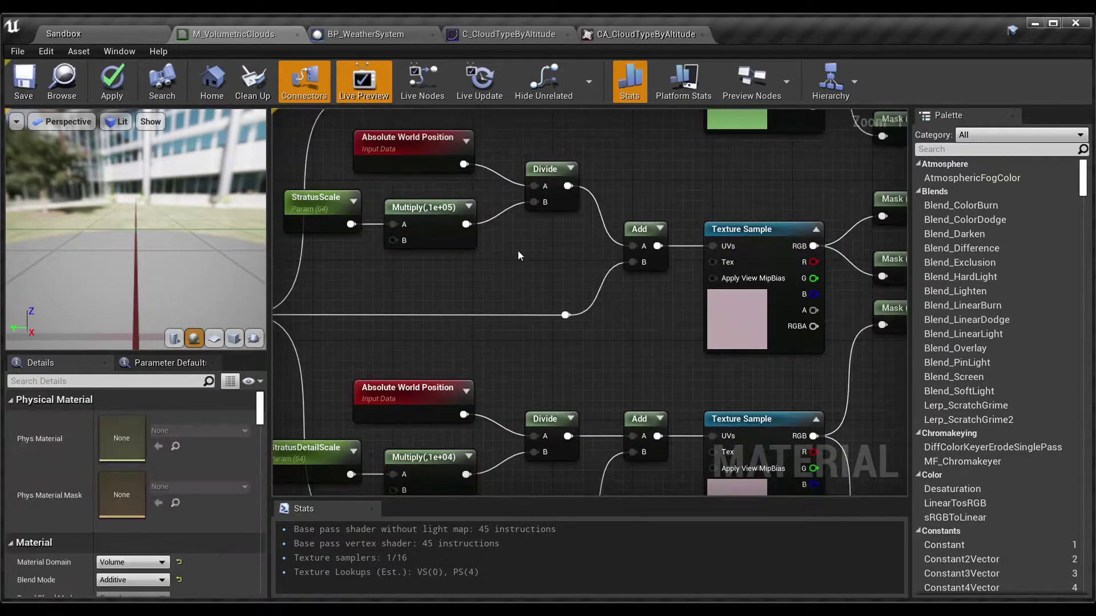
# Step: Examine how the scaled world position and the time-based movement group combine in the upper stratus Add node
pyautogui.moveTo(519, 251); pyautogui.dragTo(703, 310, button='right')
pyautogui.moveTo(735, 304); pyautogui.dragTo(468, 178)
pyautogui.moveTo(602, 324); pyautogui.dragTo(781, 230, button='right')
pyautogui.moveTo(337, 178); pyautogui.dragTo(634, 388)
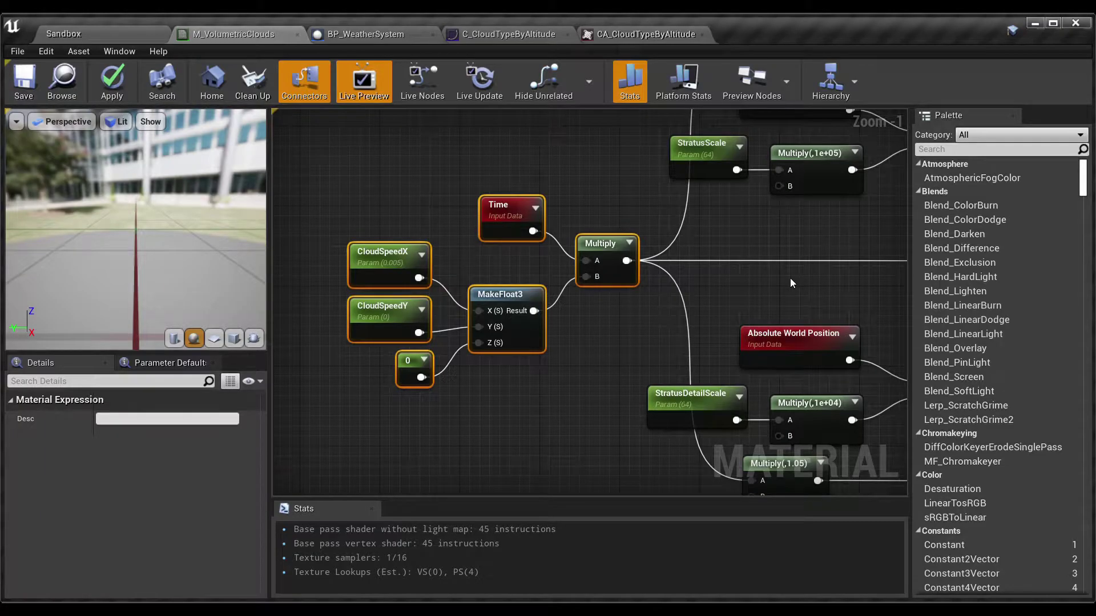
pyautogui.moveTo(790, 283); pyautogui.dragTo(375, 354, button='right')
pyautogui.moveTo(633, 308); pyautogui.dragTo(601, 249)
pyautogui.moveTo(616, 326); pyautogui.dragTo(482, 317, button='right')
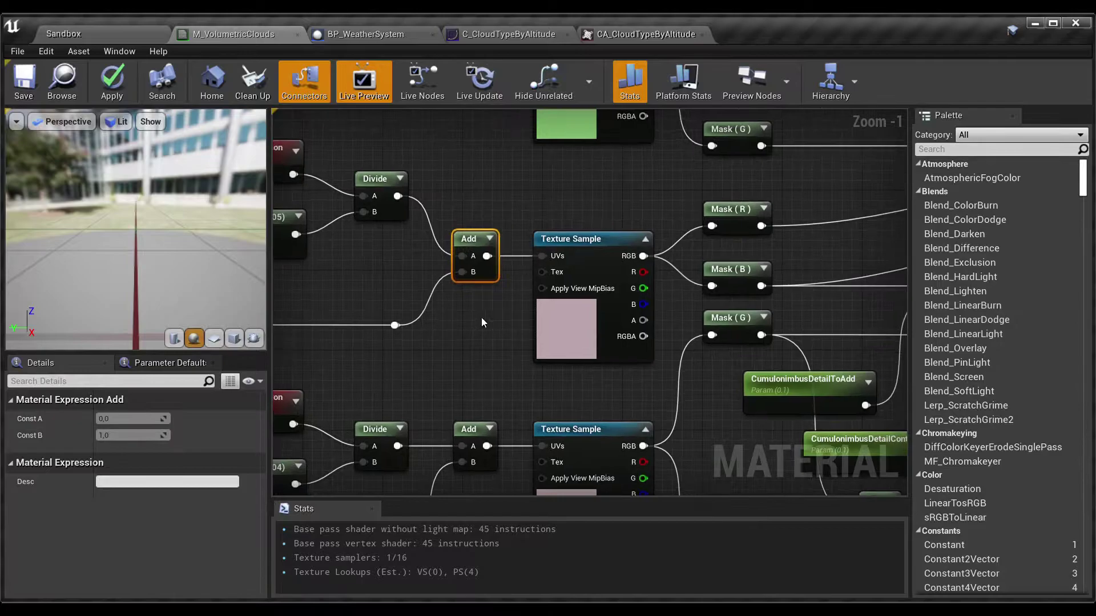
# Step: Inspect the upper stratus Texture Sample's VT_PerlinWorley texture setting and the channel masks fed by its RGB output
pyautogui.click(582, 252)
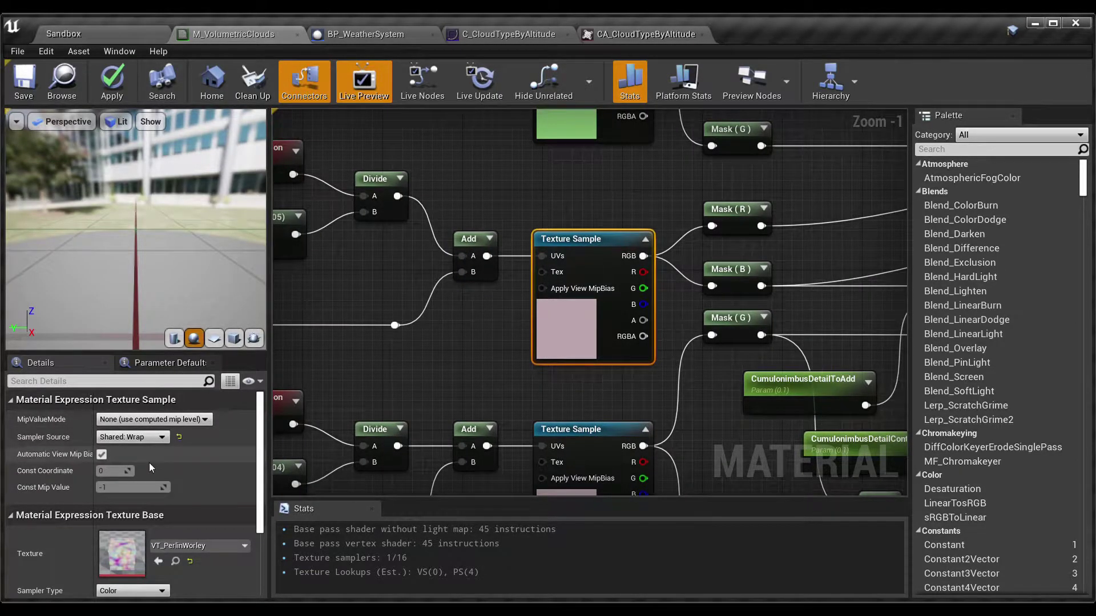
pyautogui.scroll(-1, 149, 462)
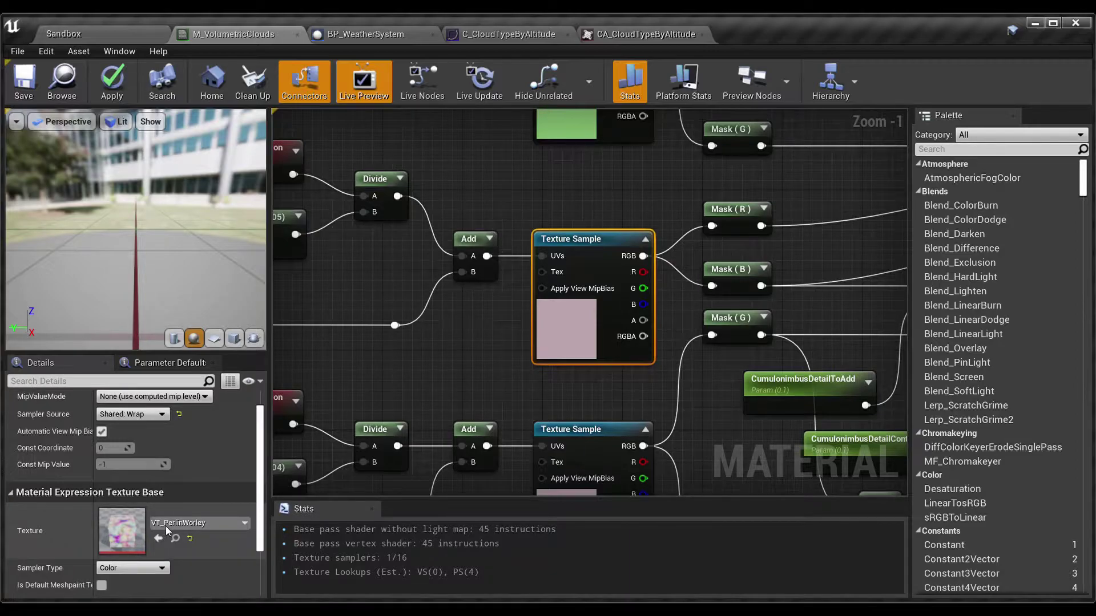
pyautogui.moveTo(470, 347); pyautogui.dragTo(309, 357, button='right')
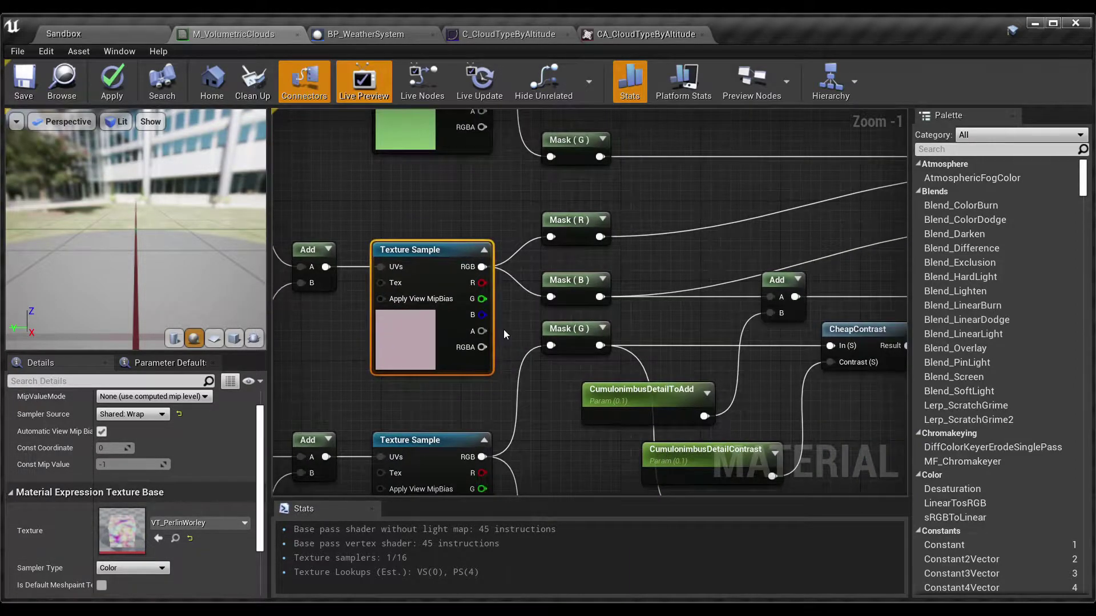
pyautogui.scroll(-1, 504, 330)
pyautogui.scroll(2, 560, 217)
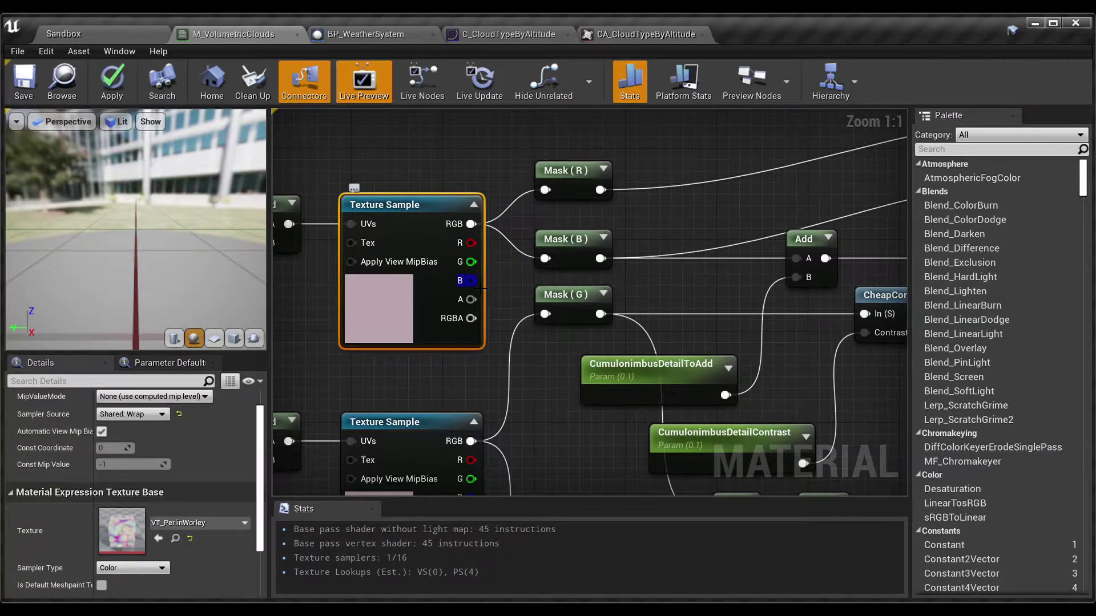
# Step: Follow the R, B and G mask outputs through the rest of the graph and back to the stratus Texture Sample
pyautogui.click(462, 158)
pyautogui.scroll(-4, 463, 159)
pyautogui.moveTo(462, 158); pyautogui.dragTo(307, 292, button='right')
pyautogui.moveTo(529, 204); pyautogui.dragTo(94, 288, button='right')
pyautogui.moveTo(697, 282); pyautogui.dragTo(987, 267, button='right')
pyautogui.moveTo(433, 279); pyautogui.dragTo(926, 219, button='right')
pyautogui.scroll(1, 715, 280)
pyautogui.scroll(1, 714, 279)
pyautogui.moveTo(715, 279); pyautogui.dragTo(684, 163, button='right')
pyautogui.scroll(2, 656, 189)
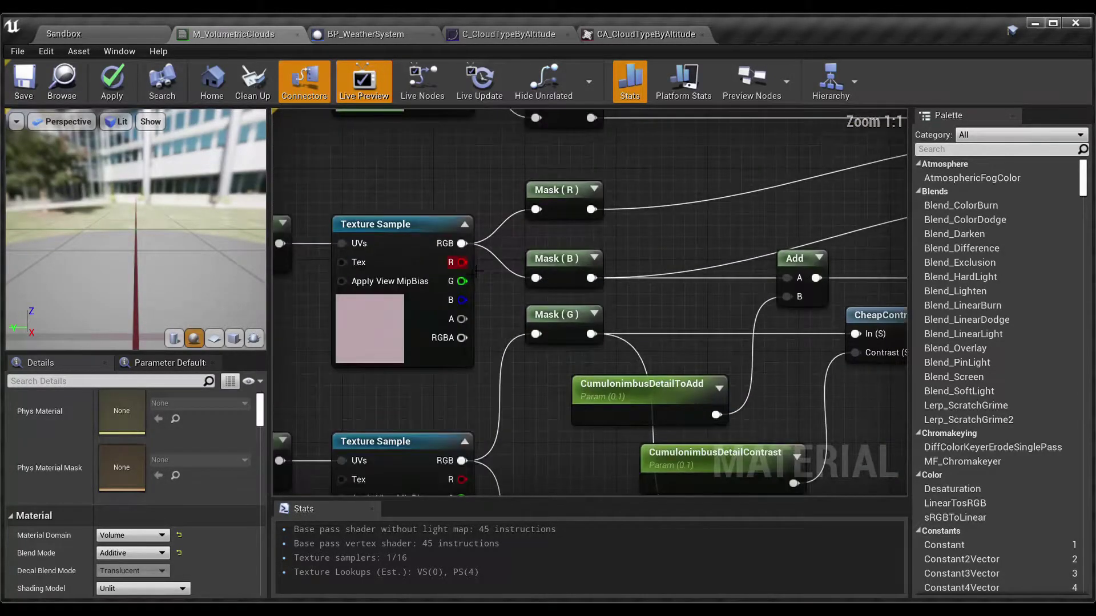
# Step: Try pulling connections from the R and G outputs of the upper stratus Texture Sample as an alternative to the masks
pyautogui.moveTo(463, 262); pyautogui.dragTo(778, 177)
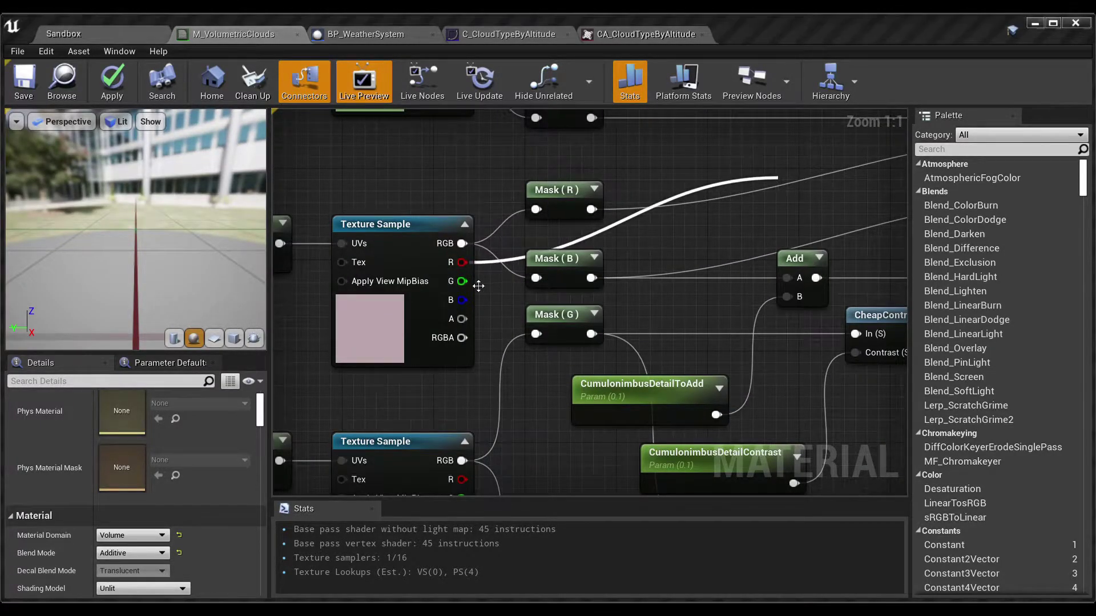
pyautogui.moveTo(463, 282); pyautogui.dragTo(523, 375)
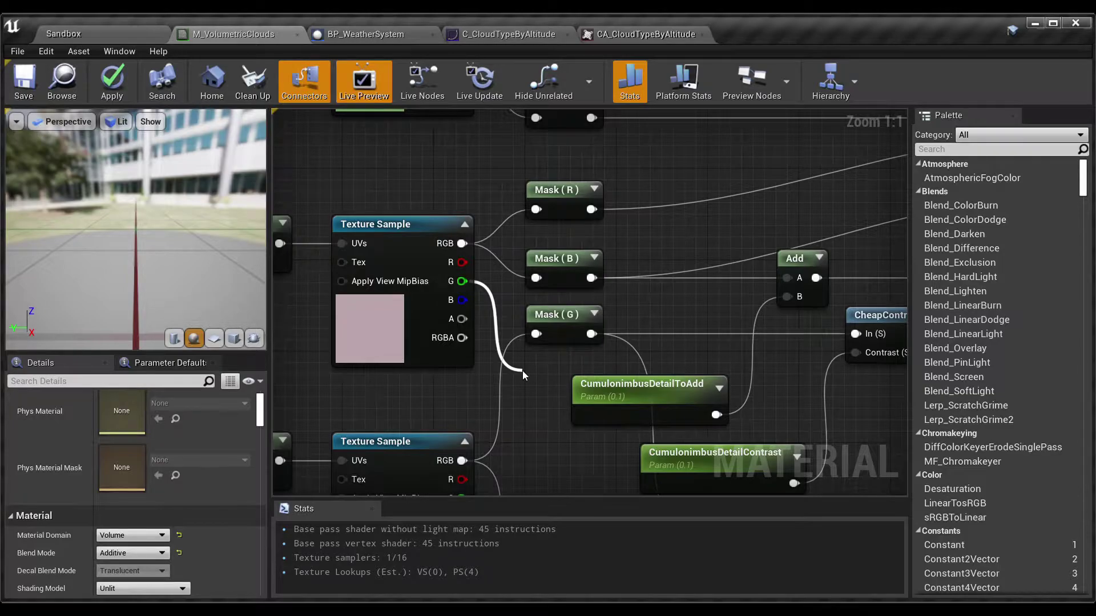
pyautogui.moveTo(522, 371); pyautogui.dragTo(522, 371)
pyautogui.click(451, 164)
# Step: Review the CloudTilableScale branch and the time-based movement nodes, and examine the StratusScale group leading to its Add node
pyautogui.scroll(-2, 450, 162)
pyautogui.moveTo(450, 163); pyautogui.dragTo(836, 201, button='right')
pyautogui.moveTo(598, 235); pyautogui.dragTo(629, 403, button='right')
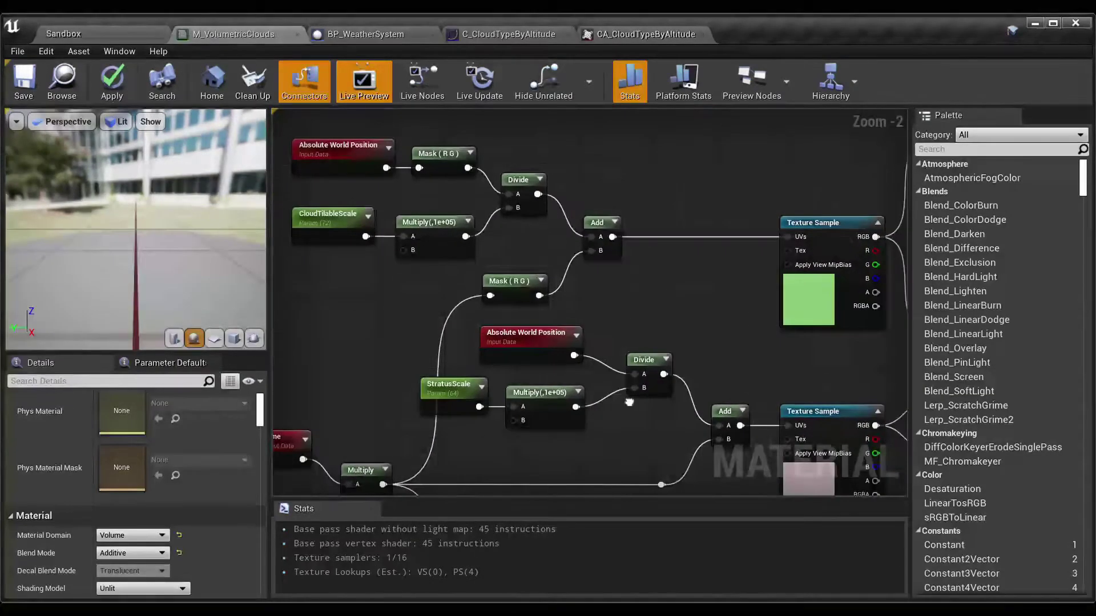
pyautogui.moveTo(677, 321); pyautogui.dragTo(587, 151, button='right')
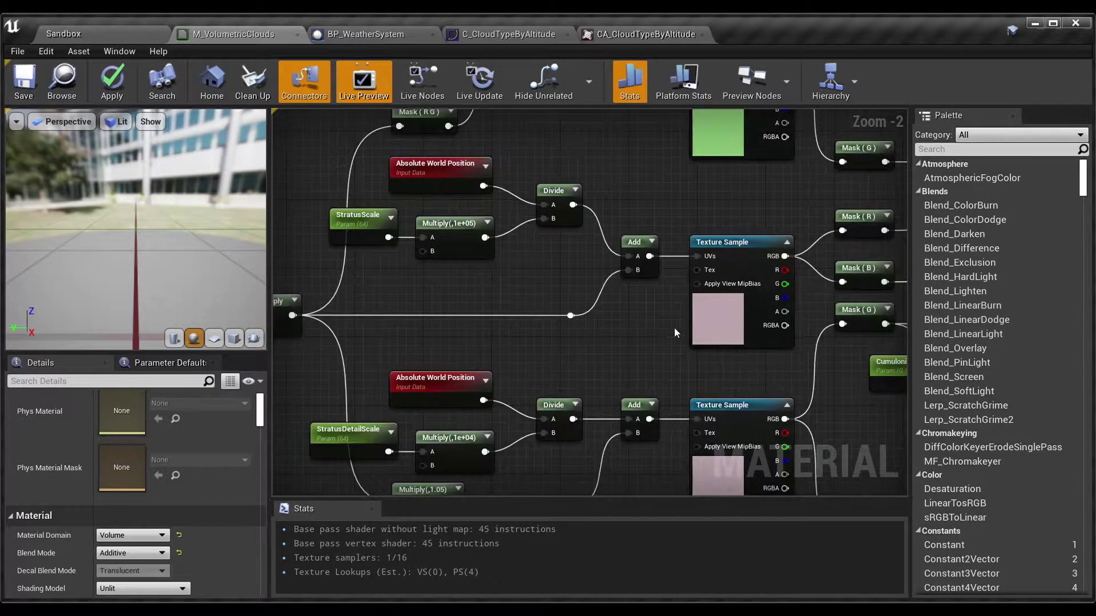
pyautogui.moveTo(673, 333); pyautogui.dragTo(938, 338, button='right')
pyautogui.scroll(1, 528, 321)
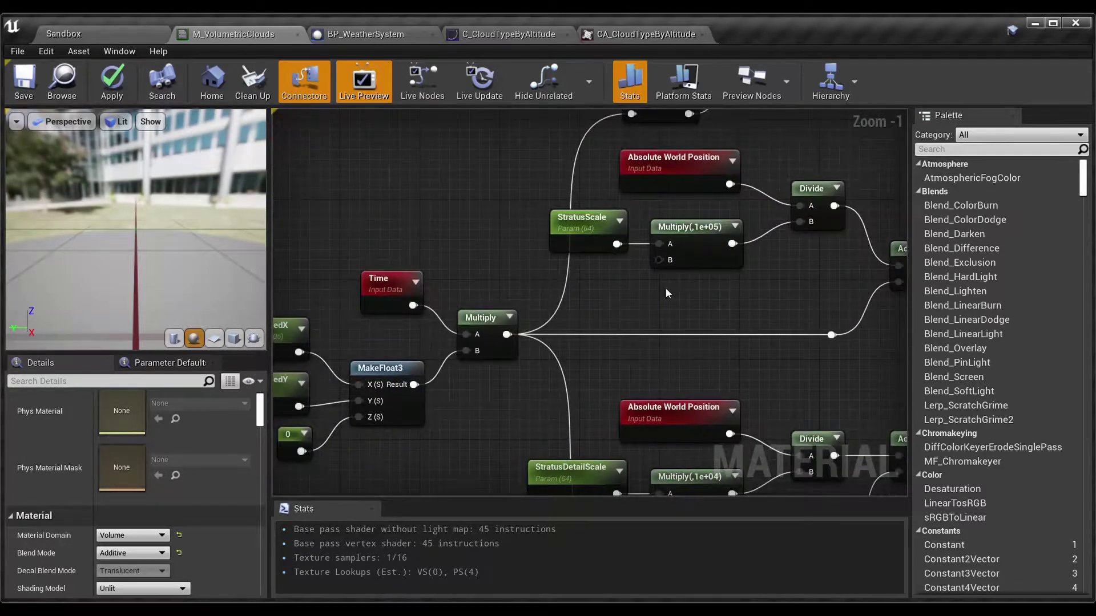
pyautogui.moveTo(666, 289); pyautogui.dragTo(448, 296, button='right')
pyautogui.moveTo(315, 150); pyautogui.dragTo(660, 345)
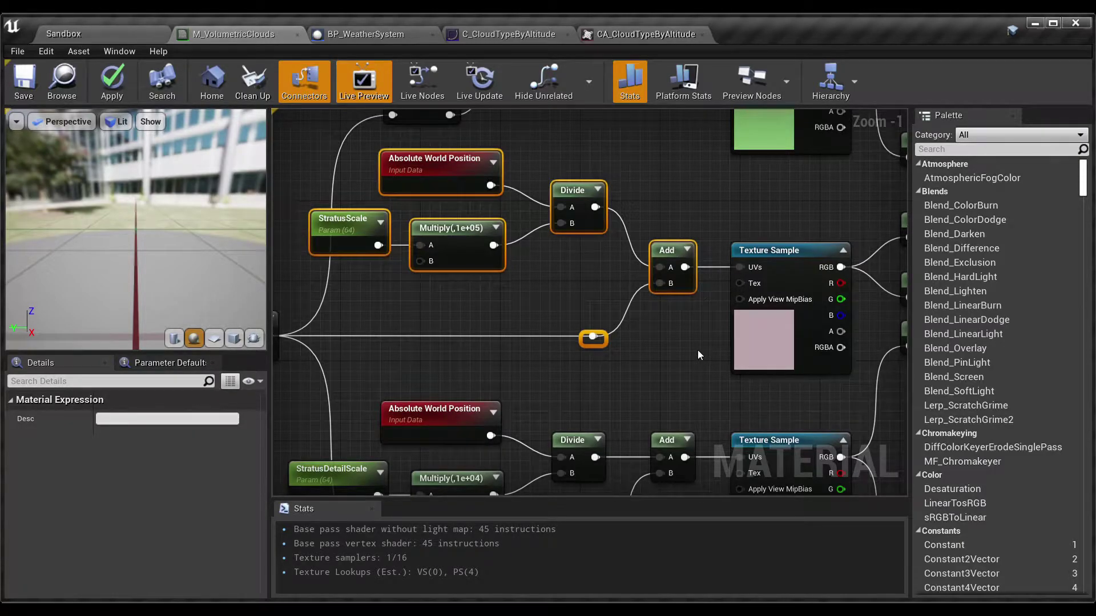
# Step: Examine the R, B and G masks after the upper stratus Texture Sample and check which texture that sample uses
pyautogui.click(697, 351)
pyautogui.moveTo(708, 344); pyautogui.dragTo(303, 376, button='right')
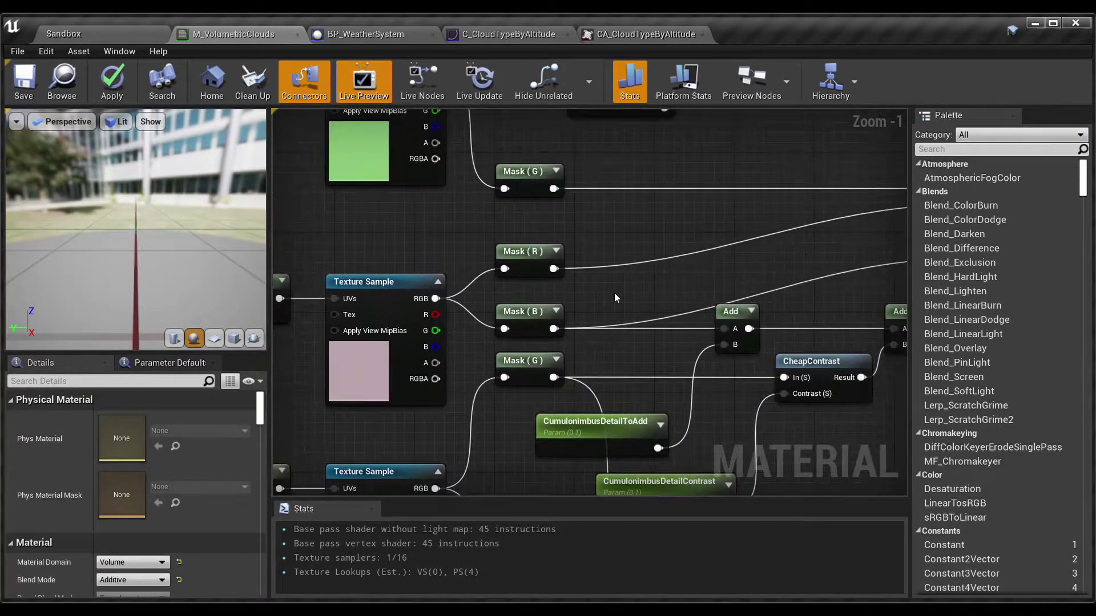
pyautogui.moveTo(604, 288); pyautogui.dragTo(532, 274, button='right')
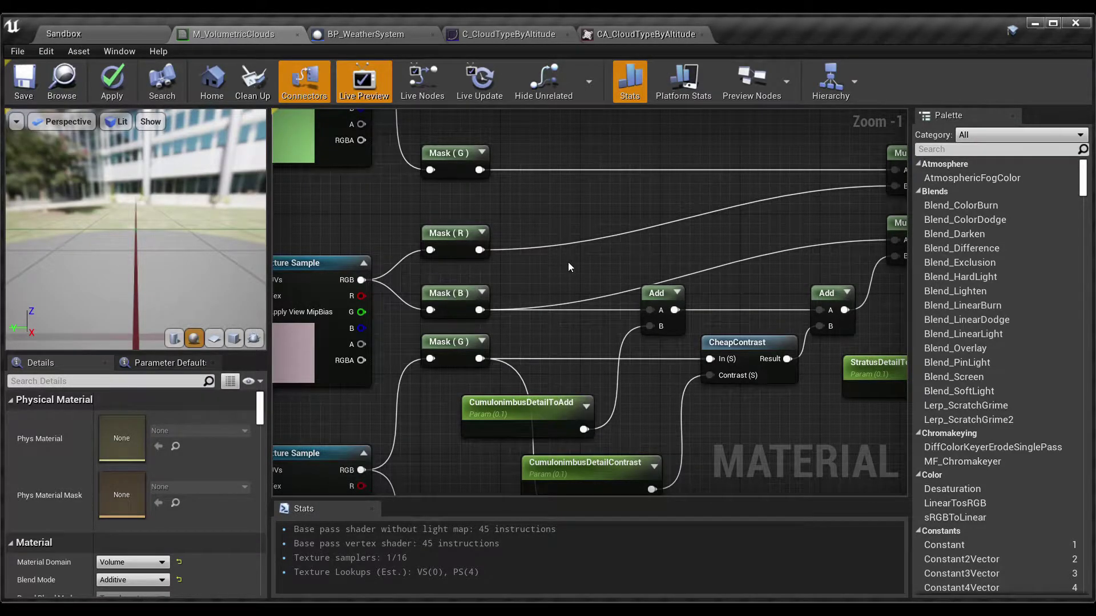
pyautogui.moveTo(570, 266); pyautogui.dragTo(666, 255, button='right')
pyautogui.click(380, 350)
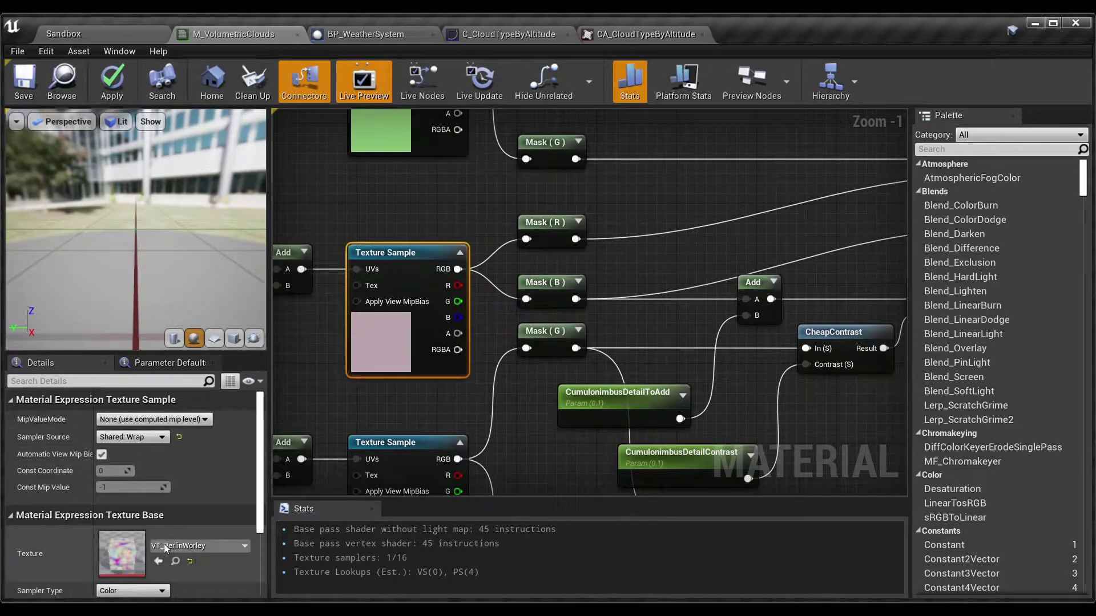
# Step: Follow the upper stratus mask outputs to the Multiply nodes and trace back to the green Texture Sample and its masks
pyautogui.moveTo(823, 226); pyautogui.dragTo(644, 258, button='right')
pyautogui.click(577, 287)
pyautogui.scroll(-2, 577, 287)
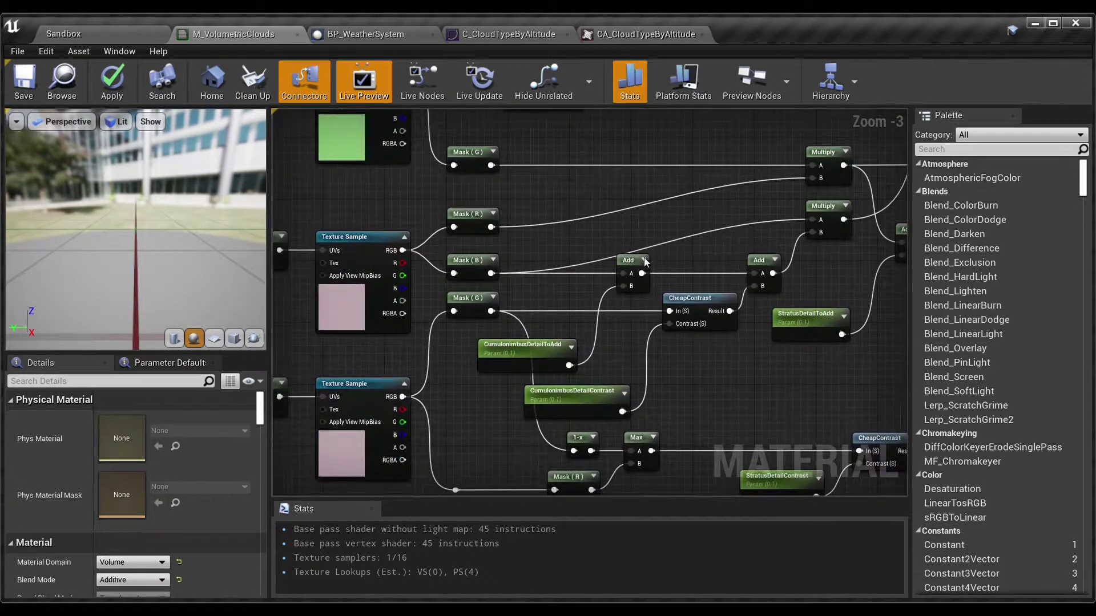
pyautogui.moveTo(688, 213); pyautogui.dragTo(596, 310, button='right')
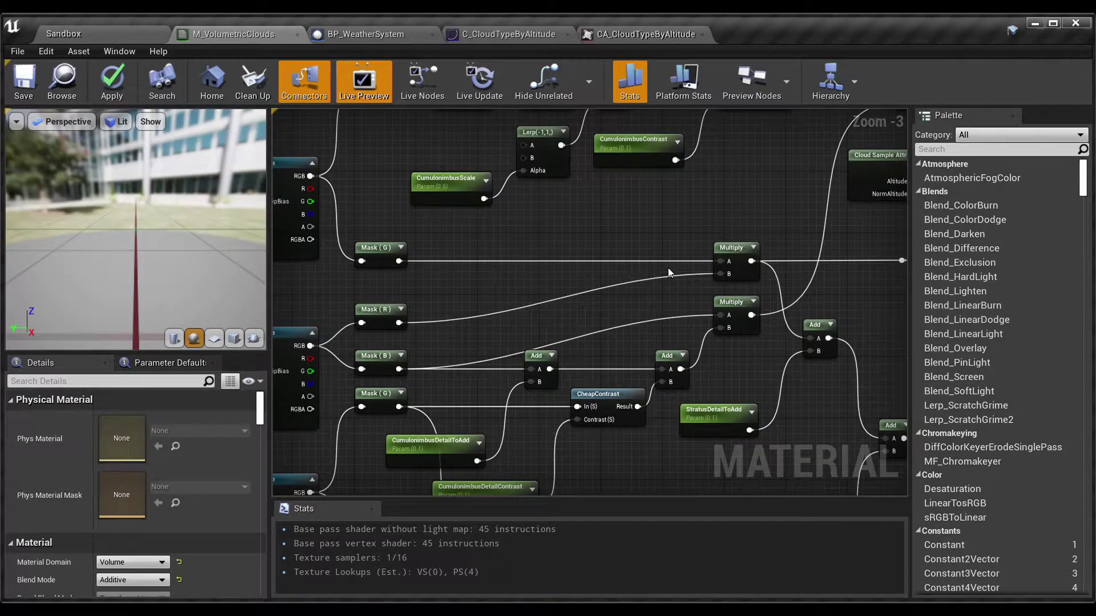
pyautogui.moveTo(582, 254); pyautogui.dragTo(738, 308, button='right')
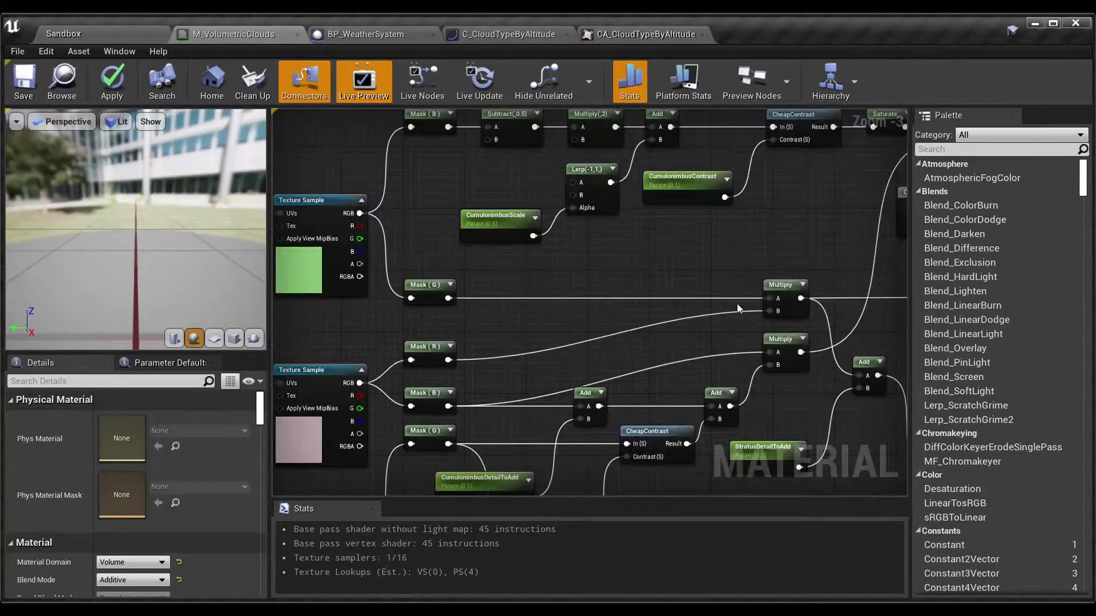
pyautogui.moveTo(577, 246); pyautogui.dragTo(749, 291, button='right')
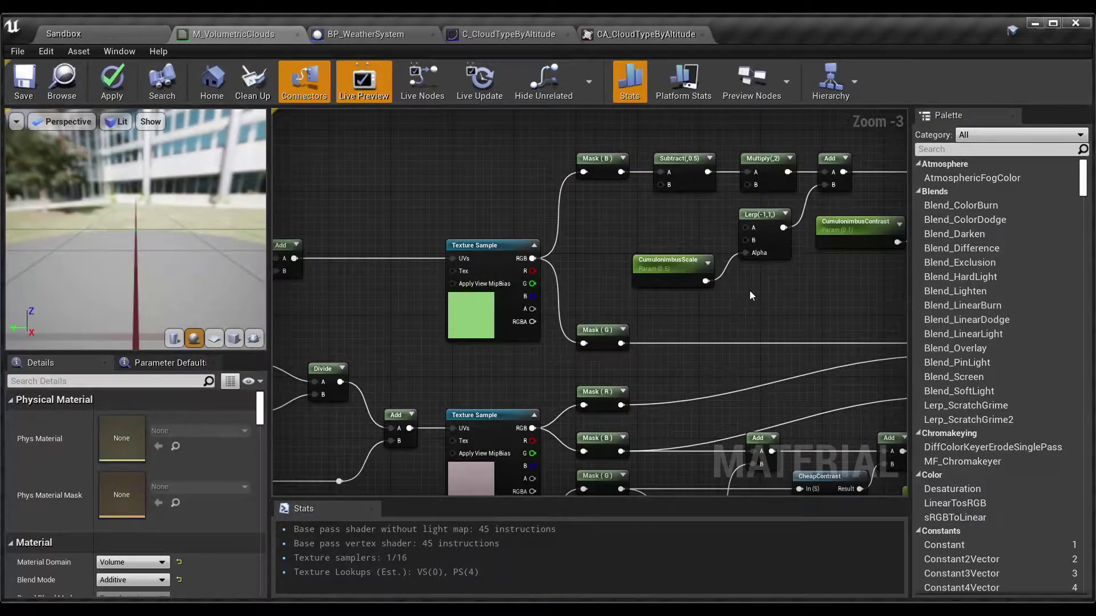
pyautogui.moveTo(594, 255); pyautogui.dragTo(680, 147, button='right')
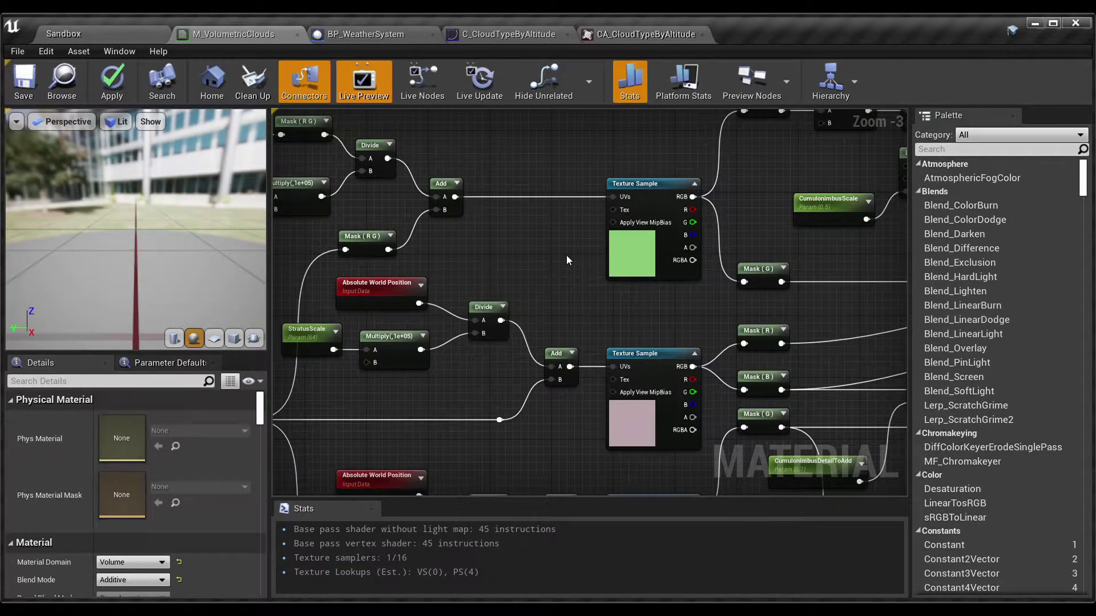
# Step: Review the three Texture Sample branches together and trace the Mask (G) and Mask (R) lines into the upper Multiply node
pyautogui.scroll(-2, 566, 255)
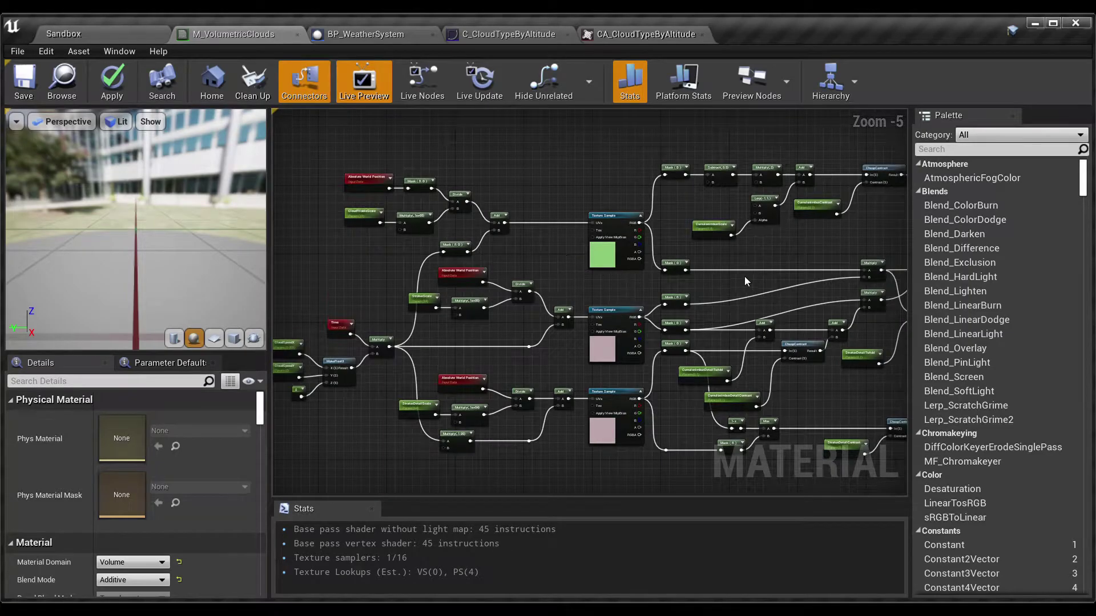
pyautogui.moveTo(744, 263); pyautogui.dragTo(584, 279, button='right')
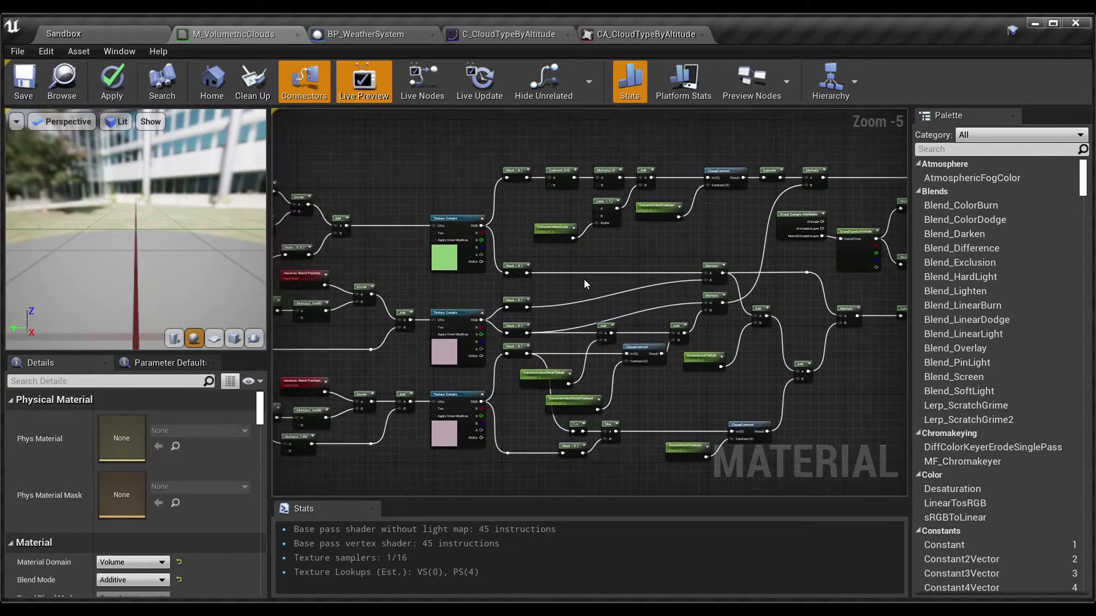
pyautogui.scroll(1, 584, 279)
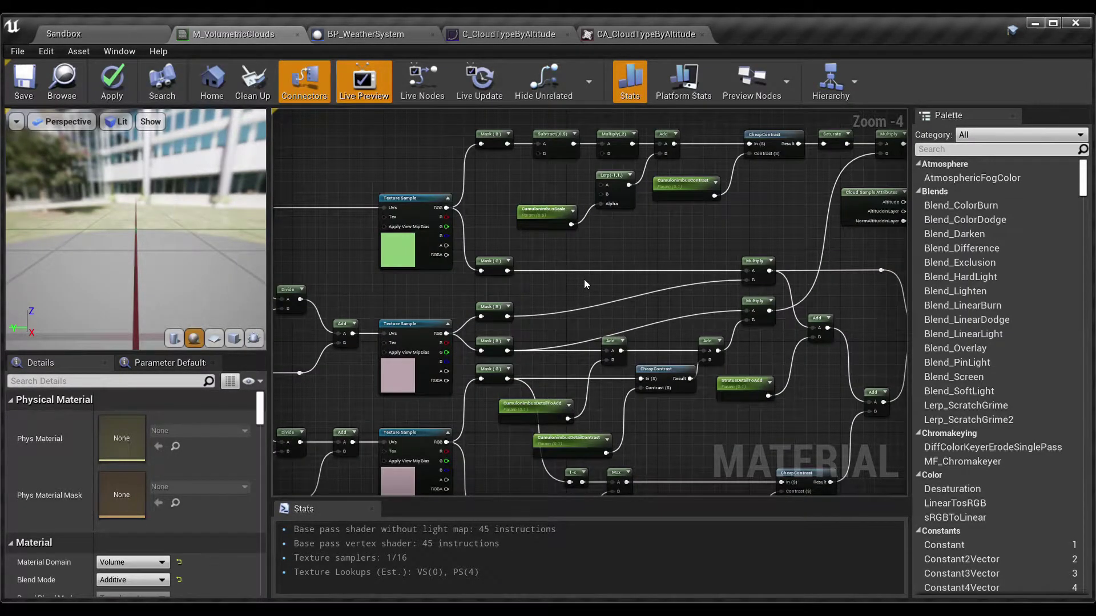
pyautogui.scroll(2, 584, 280)
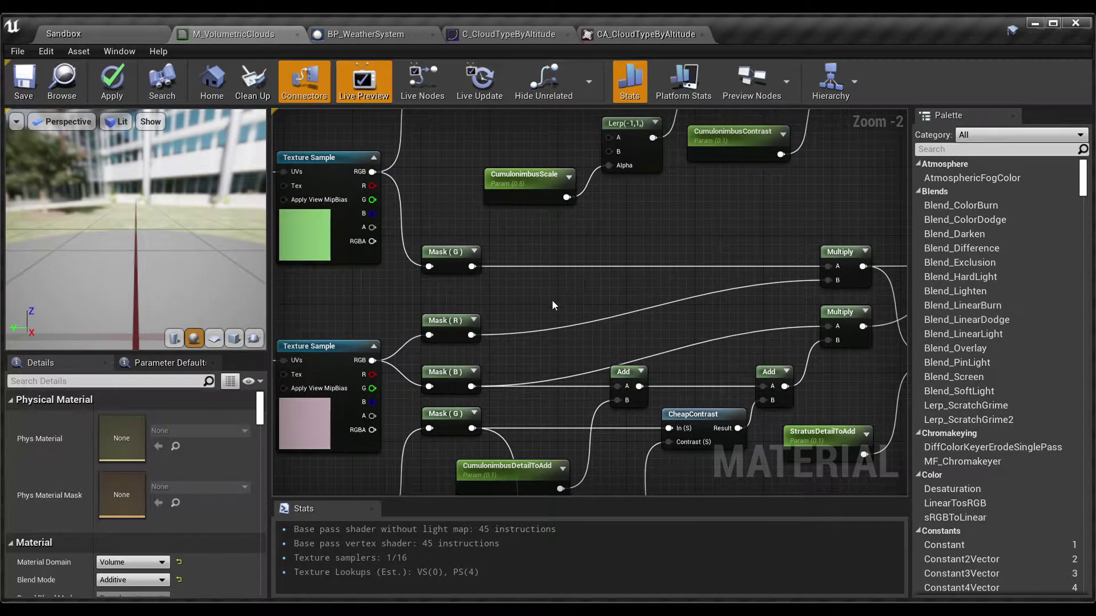
pyautogui.moveTo(632, 283); pyautogui.dragTo(558, 281, button='right')
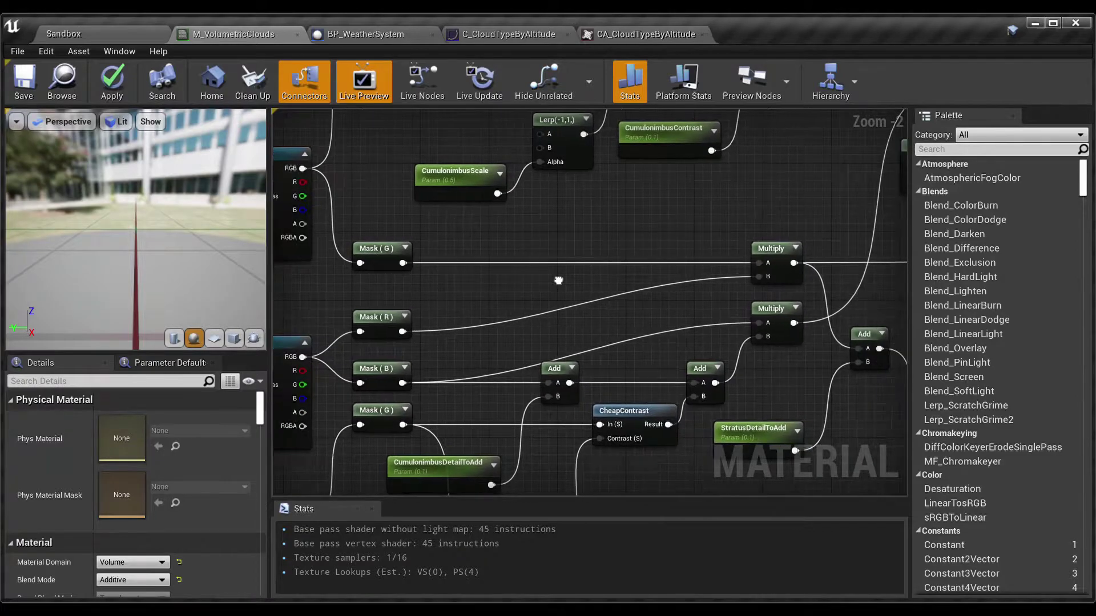
pyautogui.scroll(-3, 554, 280)
pyautogui.moveTo(550, 279); pyautogui.dragTo(516, 291, button='right')
pyautogui.scroll(2, 738, 273)
pyautogui.scroll(2, 519, 294)
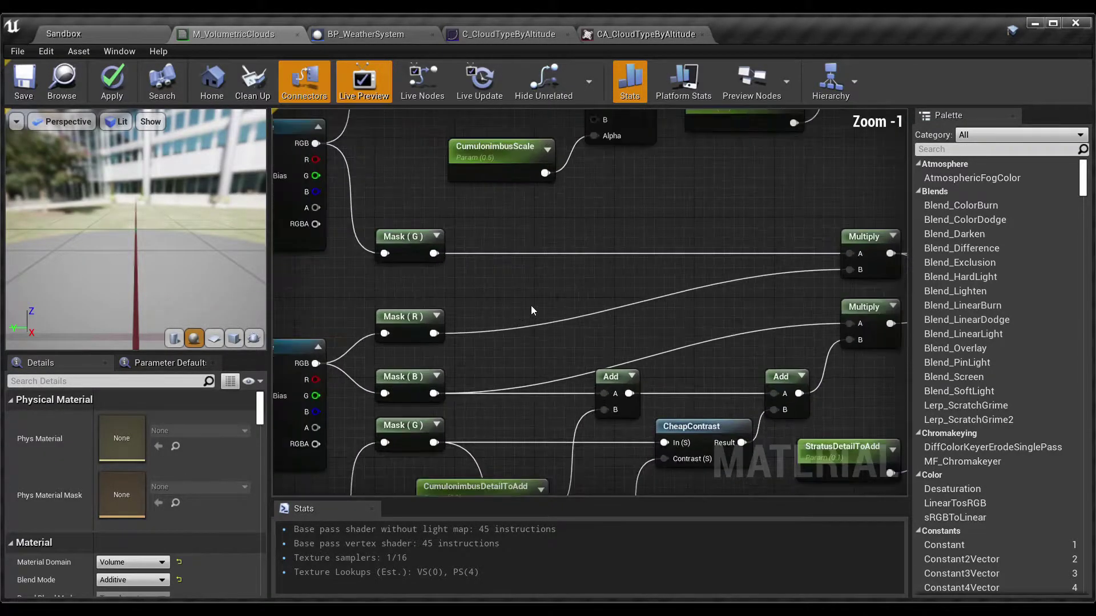
pyautogui.moveTo(697, 283); pyautogui.dragTo(547, 330, button='right')
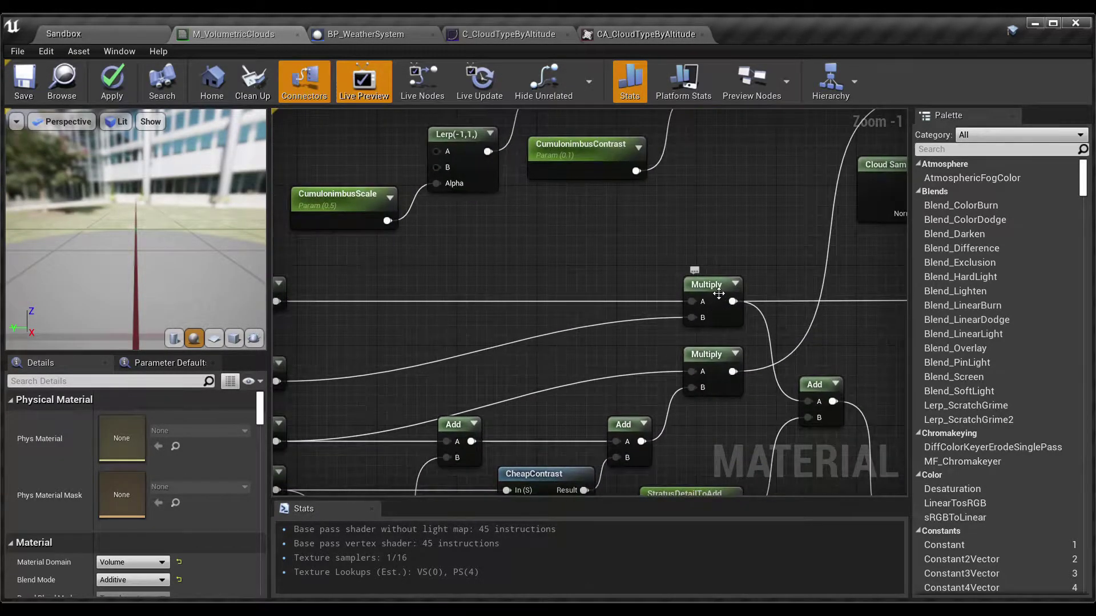
# Step: Examine the green Texture Sample and the CloudTilableScale node group that feeds its UVs
pyautogui.moveTo(580, 256); pyautogui.dragTo(908, 276, button='right')
pyautogui.scroll(-1, 908, 278)
pyautogui.moveTo(549, 222); pyautogui.dragTo(639, 296, button='right')
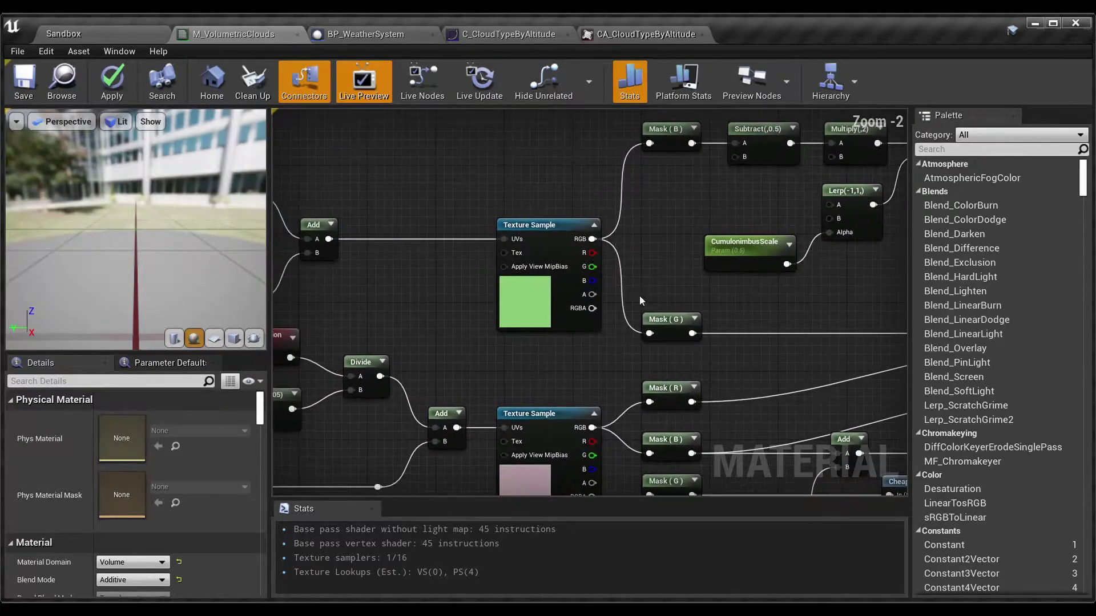
pyautogui.moveTo(476, 201); pyautogui.dragTo(659, 285)
pyautogui.click(659, 285)
pyautogui.scroll(-2, 660, 286)
pyautogui.moveTo(643, 266); pyautogui.dragTo(773, 263, button='right')
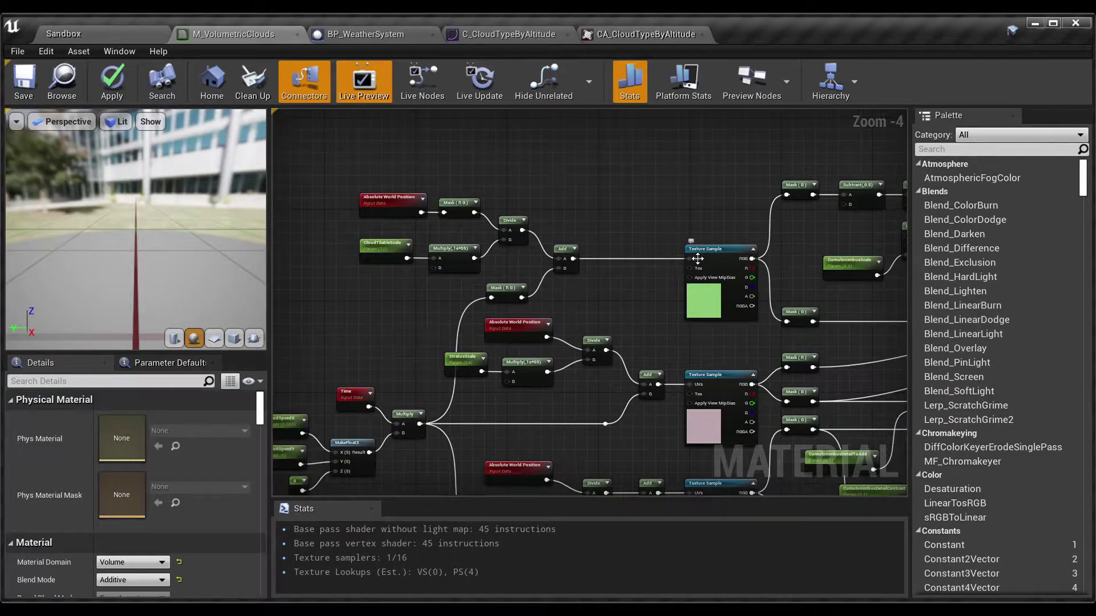
pyautogui.scroll(2, 285, 194)
pyautogui.moveTo(342, 171); pyautogui.dragTo(704, 335)
pyautogui.click(674, 224)
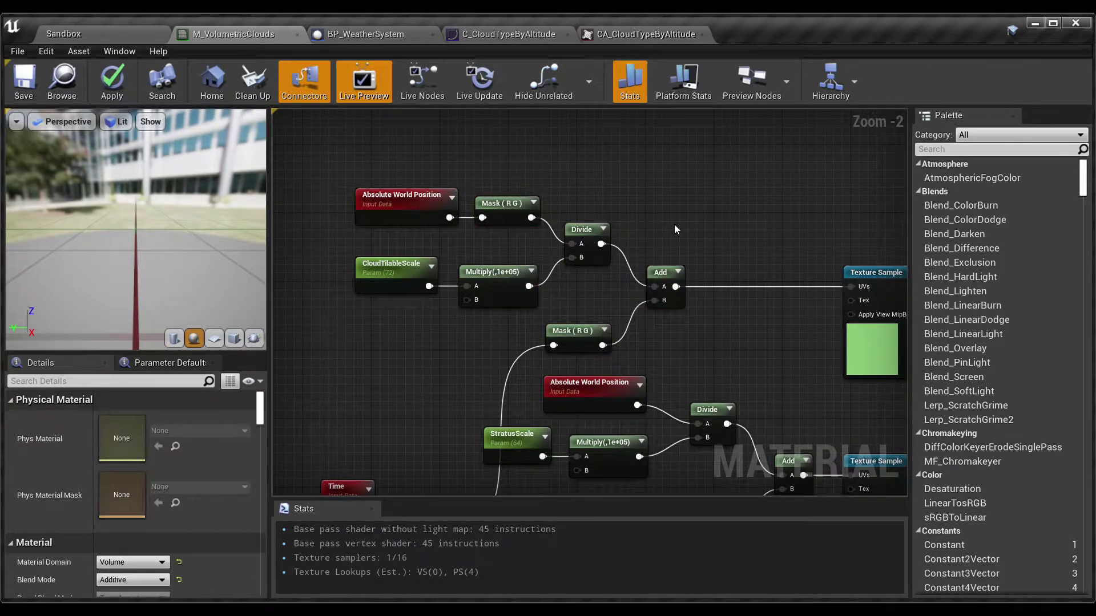
# Step: Inspect the green Texture Sample's texture settings and highlight it together with its CloudTilableScale coordinate nodes
pyautogui.moveTo(675, 229); pyautogui.dragTo(548, 210, button='right')
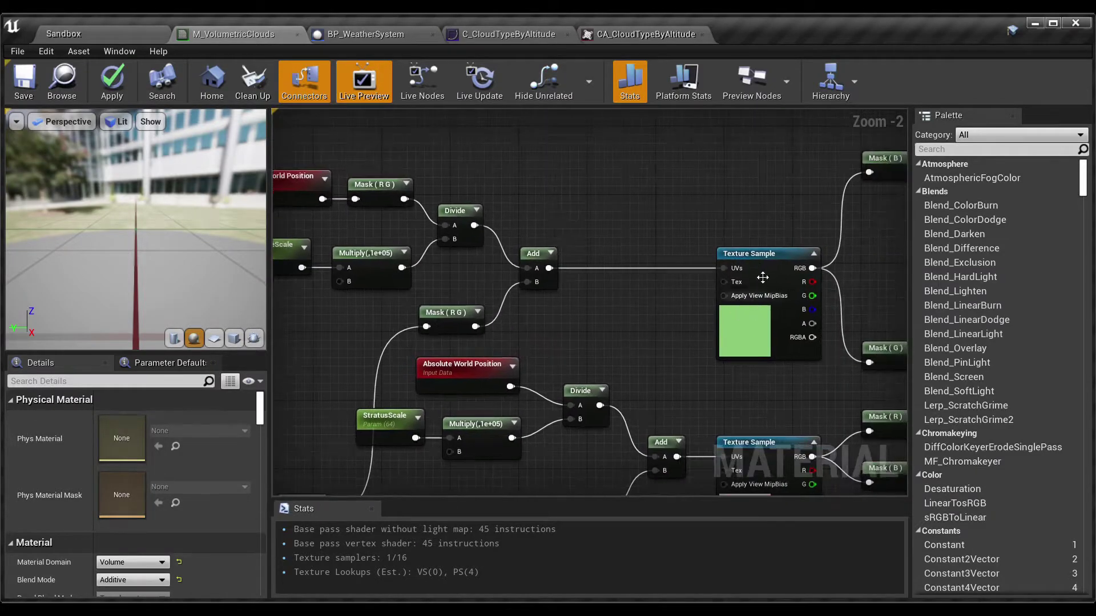
pyautogui.click(771, 264)
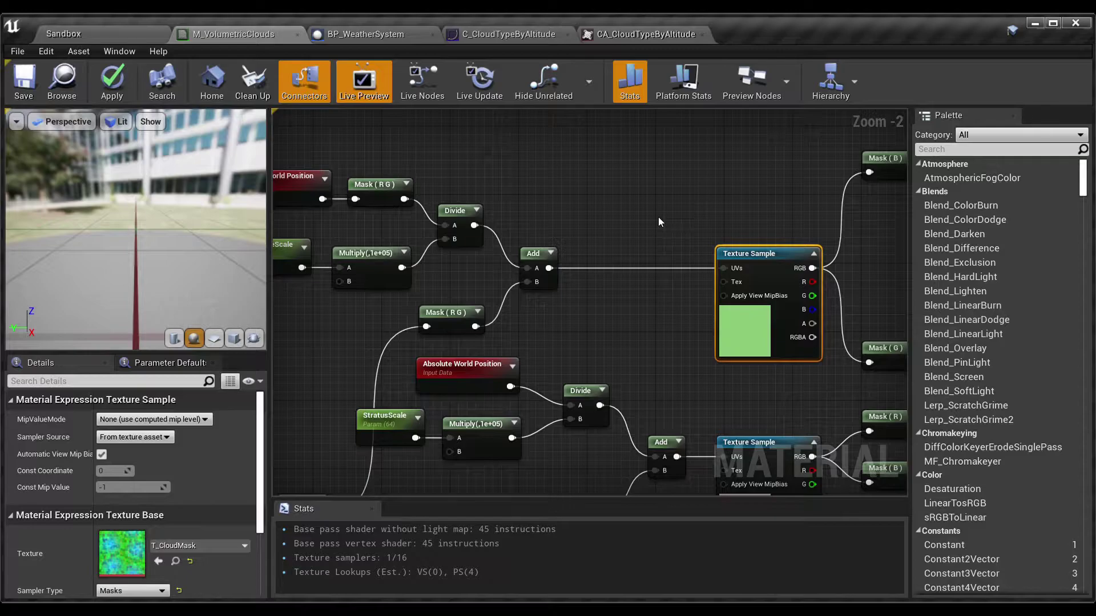
pyautogui.scroll(-1, 659, 217)
pyautogui.moveTo(659, 217)
pyautogui.mouseDown(button='right')
pyautogui.moveTo(619, 225)
pyautogui.moveTo(654, 224)
pyautogui.mouseUp(button='right')
pyautogui.moveTo(316, 163); pyautogui.dragTo(793, 321)
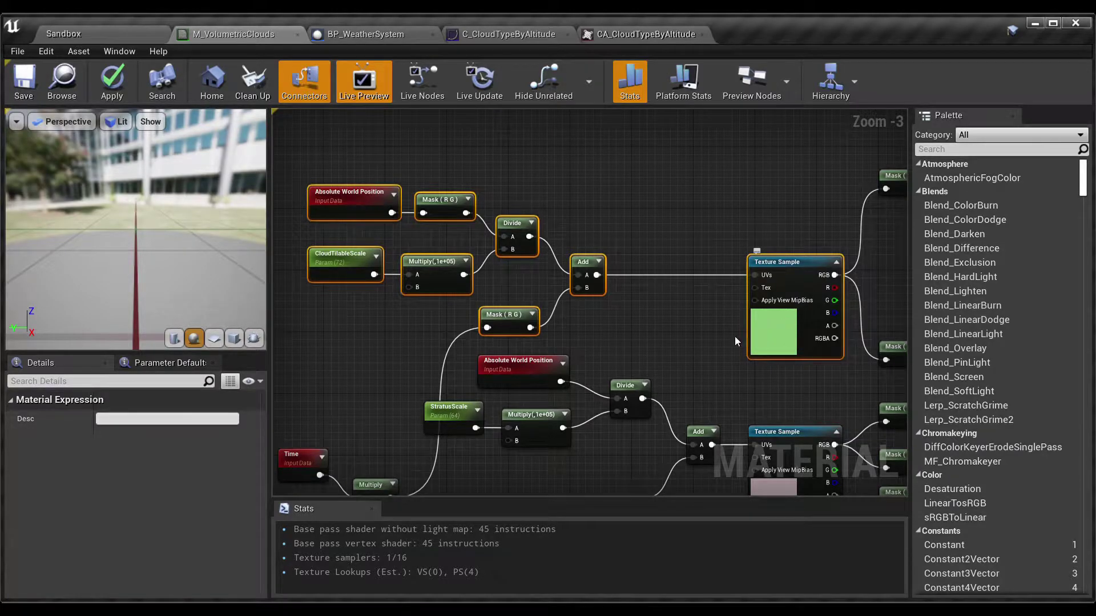
# Step: Compare the StratusScale and StratusDetailScale branches with the Texture Sample that uses T_CloudMask
pyautogui.click(710, 332)
pyautogui.scroll(-2, 710, 333)
pyautogui.moveTo(710, 332); pyautogui.dragTo(675, 213, button='right')
pyautogui.scroll(1, 531, 276)
pyautogui.moveTo(655, 327); pyautogui.dragTo(671, 354, button='right')
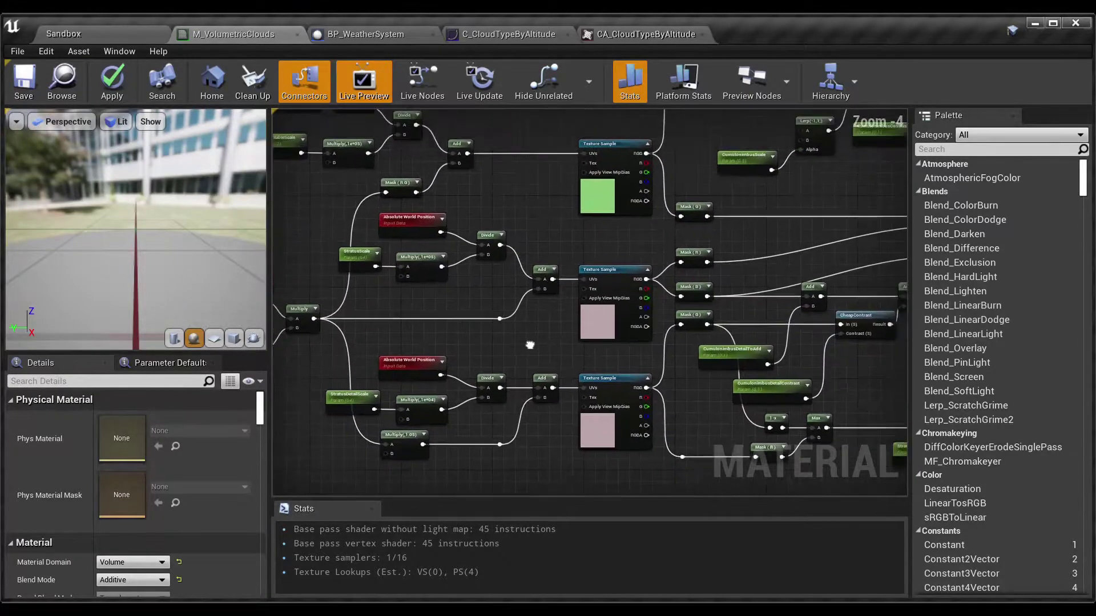
pyautogui.moveTo(702, 455); pyautogui.dragTo(331, 238)
pyautogui.click(538, 217)
pyautogui.click(633, 151)
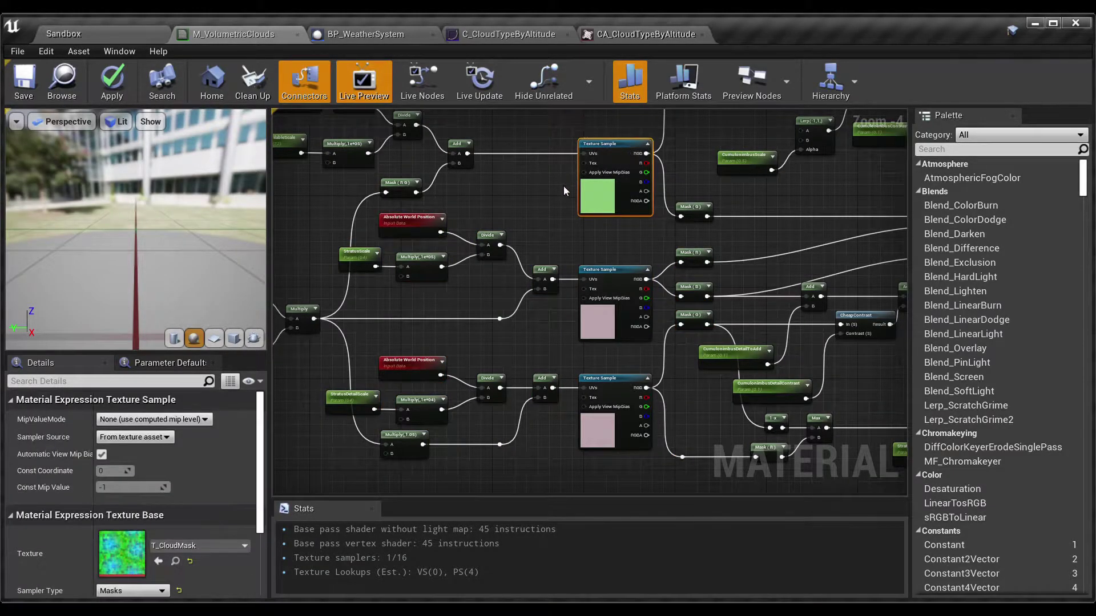
# Step: Switch to the Sandbox level and open the T_CloudMask texture from the Materials/VolumetricClouds content folder
pyautogui.scroll(3, 589, 262)
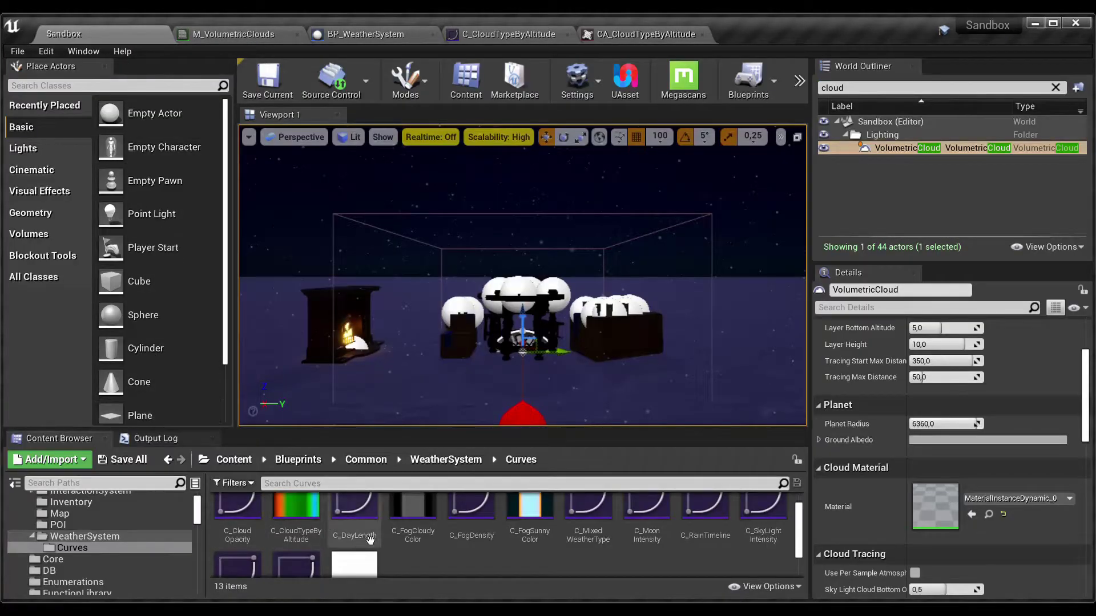
pyautogui.scroll(-1, 370, 540)
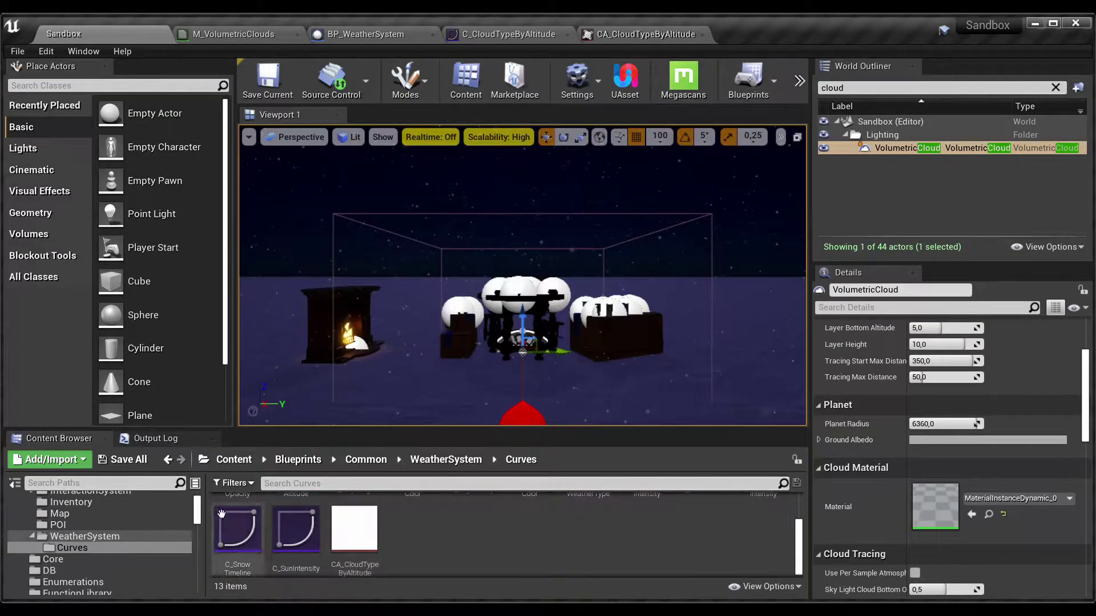
pyautogui.scroll(1, 406, 554)
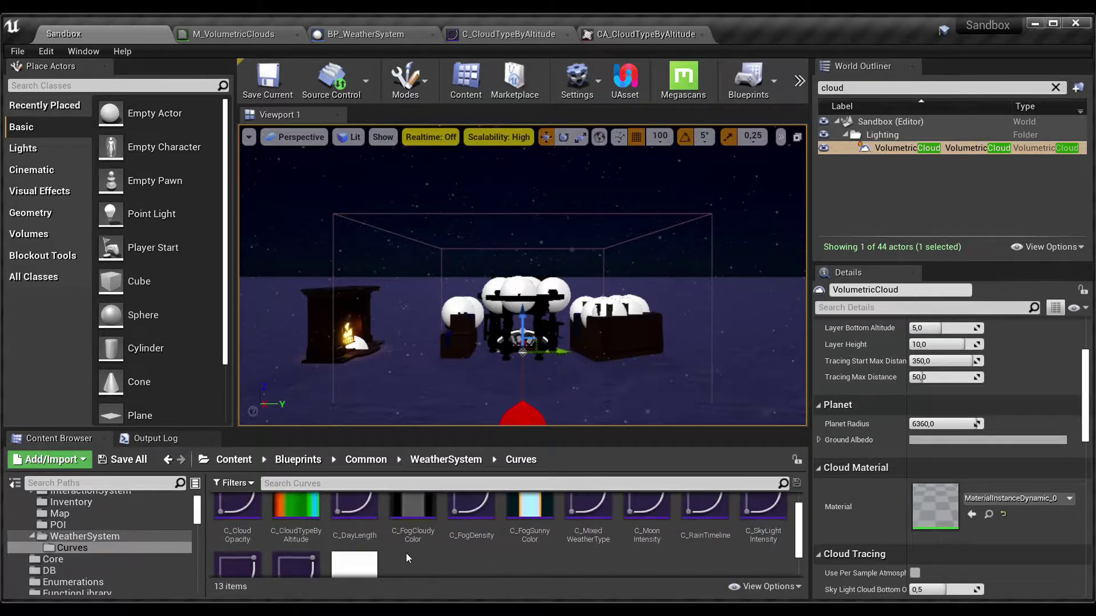
pyautogui.scroll(1, 108, 520)
pyautogui.scroll(-2, 108, 520)
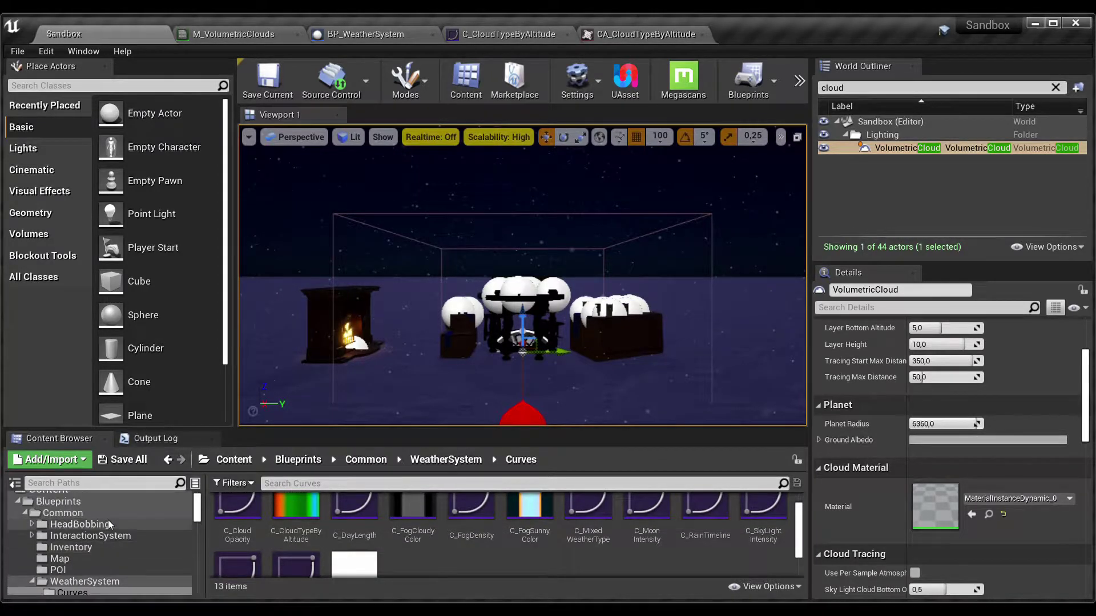
pyautogui.scroll(-3, 108, 520)
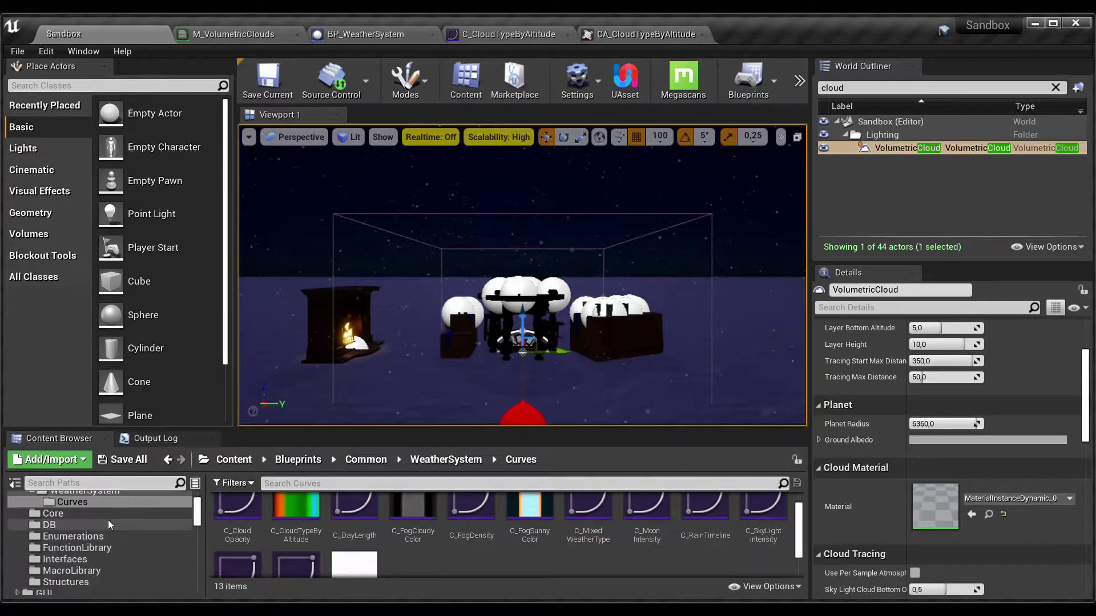
pyautogui.scroll(-2, 81, 564)
pyautogui.click(81, 561)
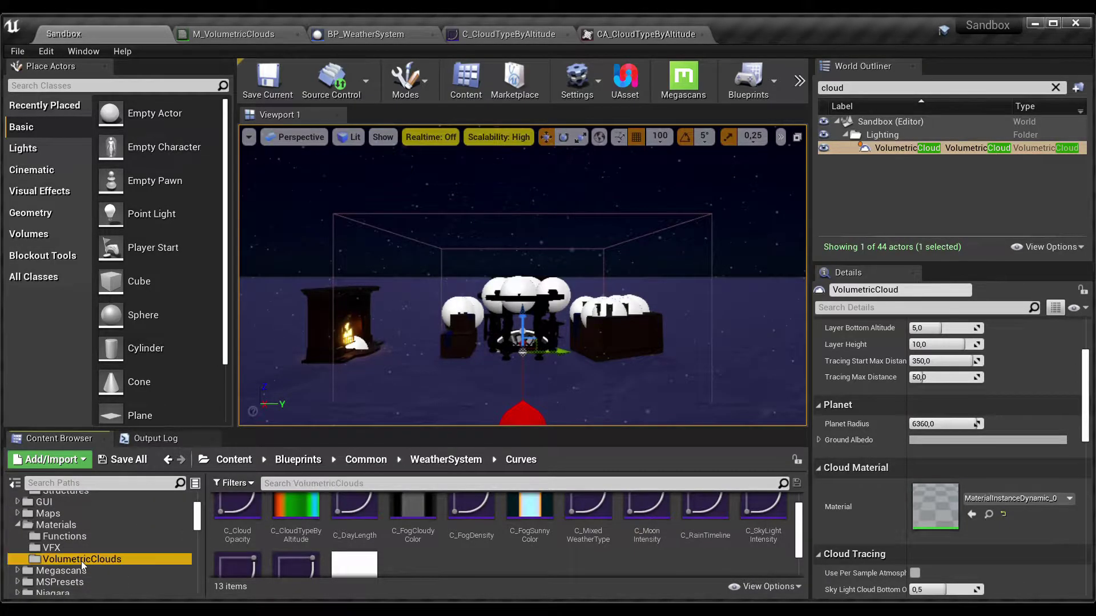
pyautogui.click(365, 535)
pyautogui.doubleClick(365, 535)
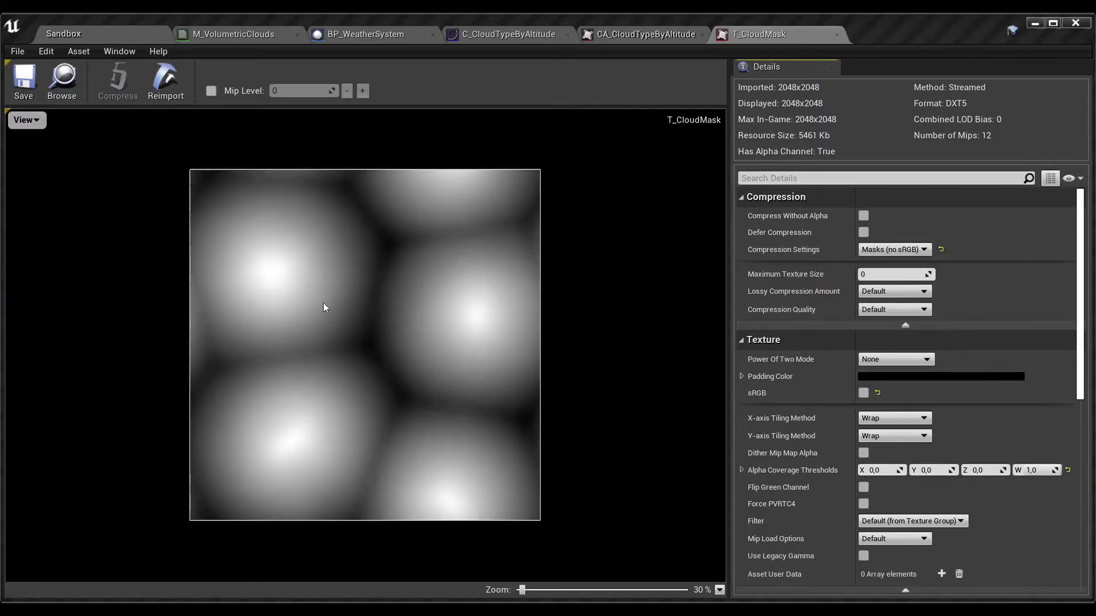
# Step: Review the CloudTilableScale branch in M_VolumetricClouds and check it against the T_CloudMask texture before returning to the graph
pyautogui.click(224, 35)
pyautogui.click(441, 328)
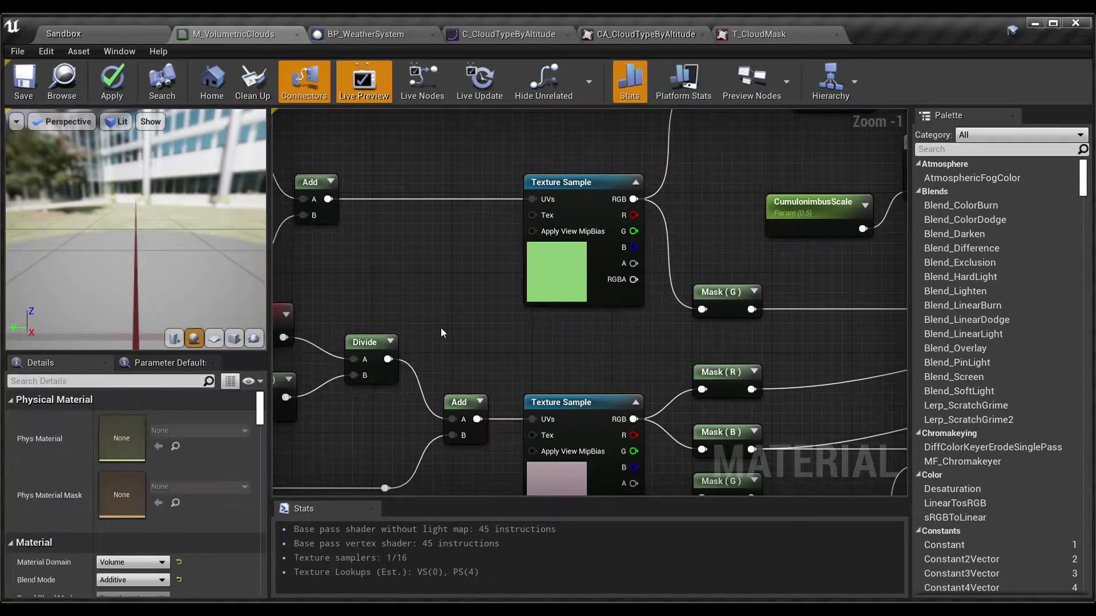
pyautogui.scroll(-2, 441, 328)
pyautogui.moveTo(458, 306); pyautogui.dragTo(761, 305, button='right')
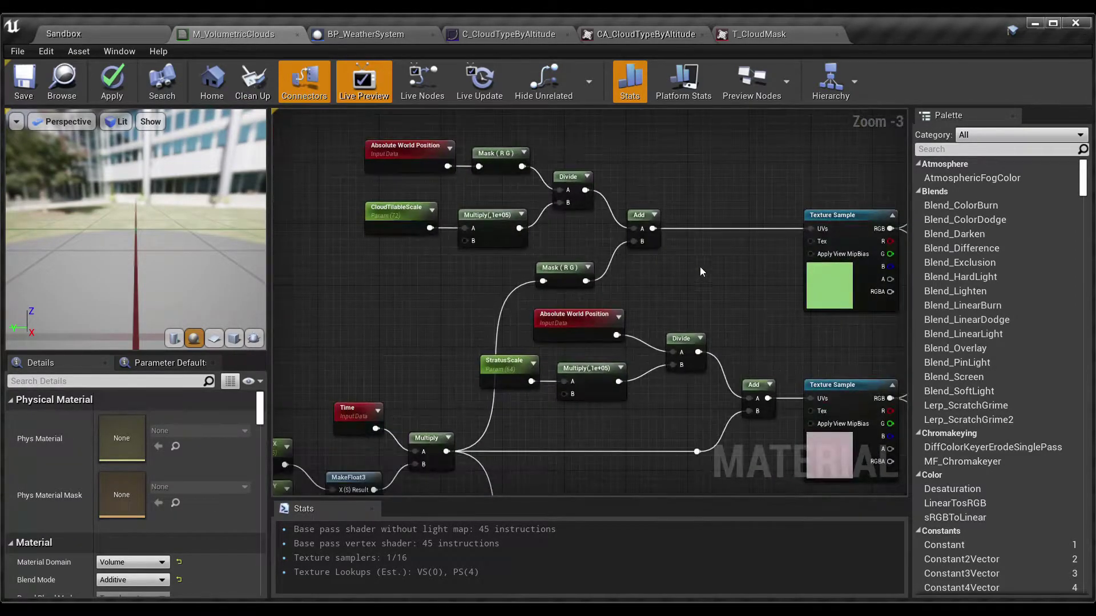
pyautogui.moveTo(700, 266); pyautogui.dragTo(765, 316, button='right')
pyautogui.scroll(2, 523, 275)
pyautogui.moveTo(487, 342); pyautogui.dragTo(391, 348, button='right')
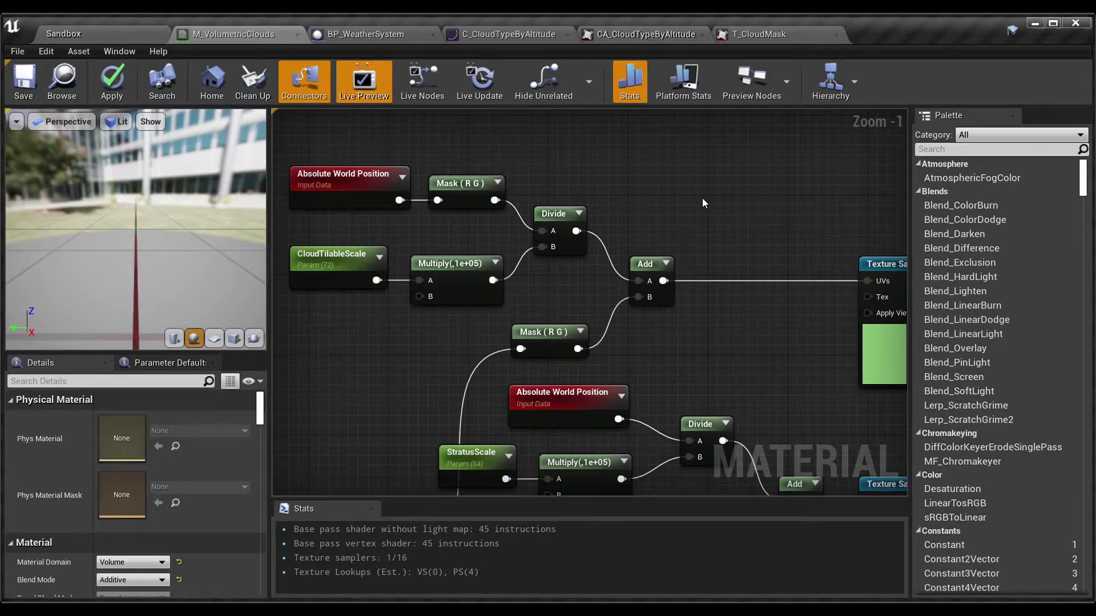
pyautogui.click(759, 36)
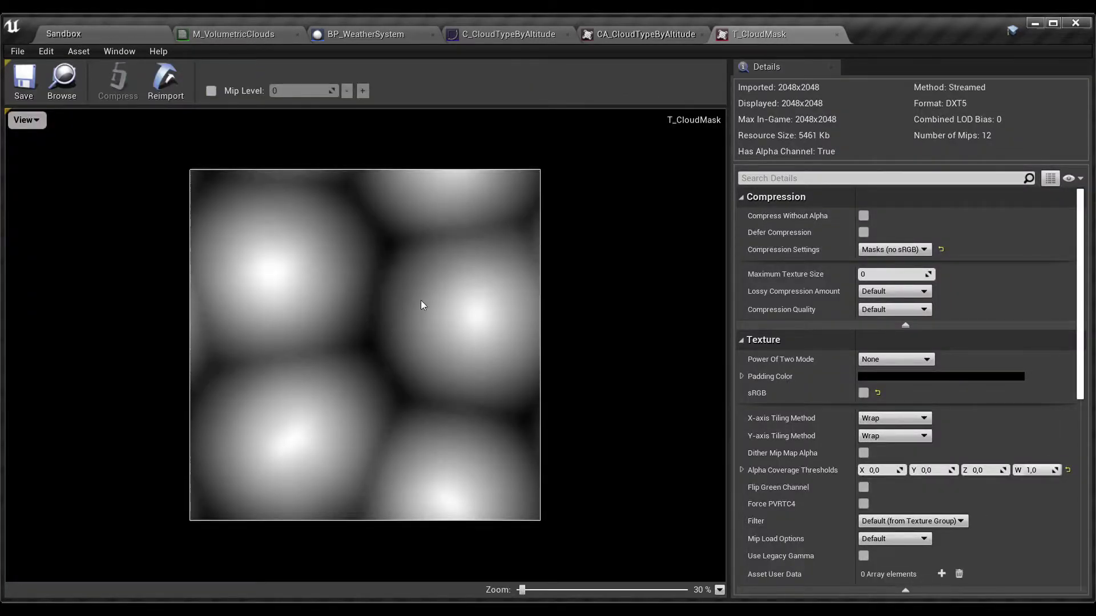
pyautogui.click(248, 36)
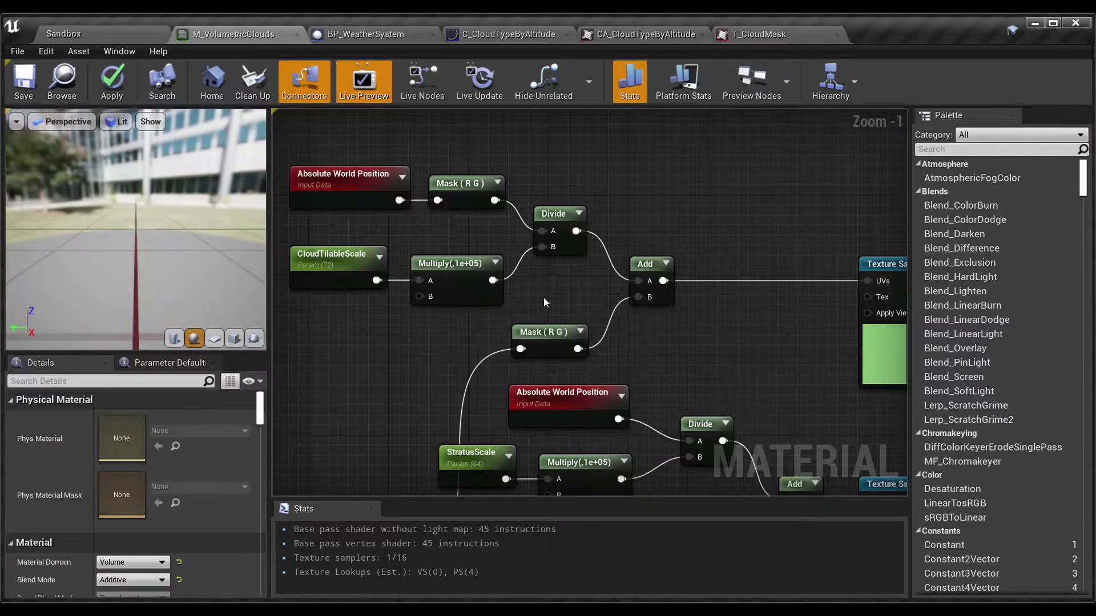
# Step: Compare the CloudTilableScale coordinate nodes with the StratusScale coordinate nodes by highlighting each group in the graph
pyautogui.moveTo(543, 297); pyautogui.dragTo(603, 304, button='right')
pyautogui.moveTo(354, 187); pyautogui.dragTo(704, 343)
pyautogui.moveTo(704, 344); pyautogui.dragTo(510, 142, button='right')
pyautogui.moveTo(607, 298); pyautogui.dragTo(381, 185)
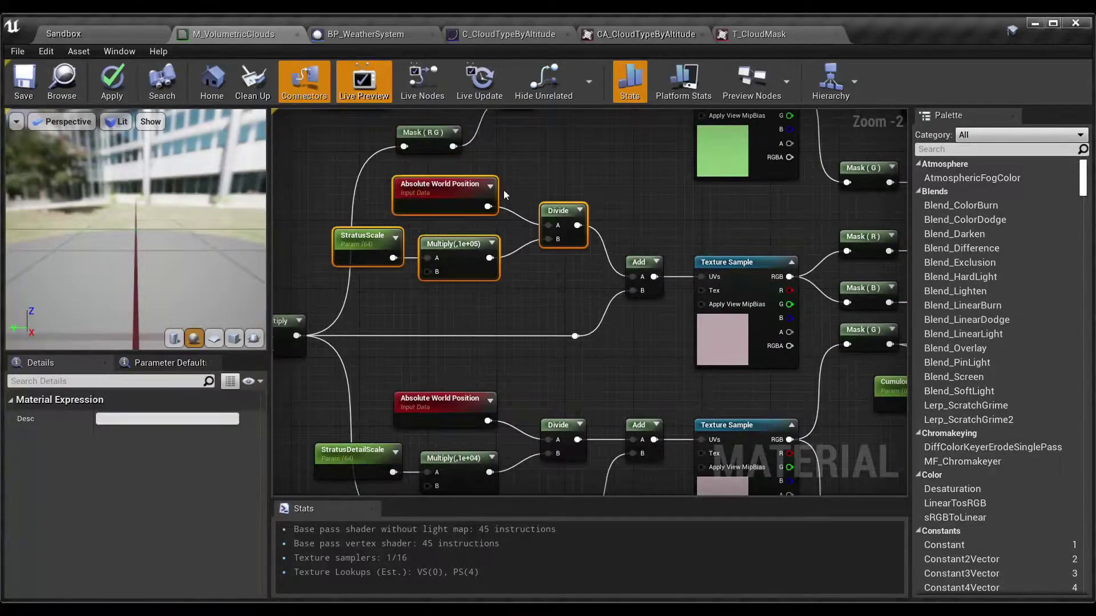
pyautogui.moveTo(543, 166); pyautogui.dragTo(618, 303, button='right')
pyautogui.click(307, 171)
pyautogui.moveTo(511, 242); pyautogui.dragTo(570, 298, button='right')
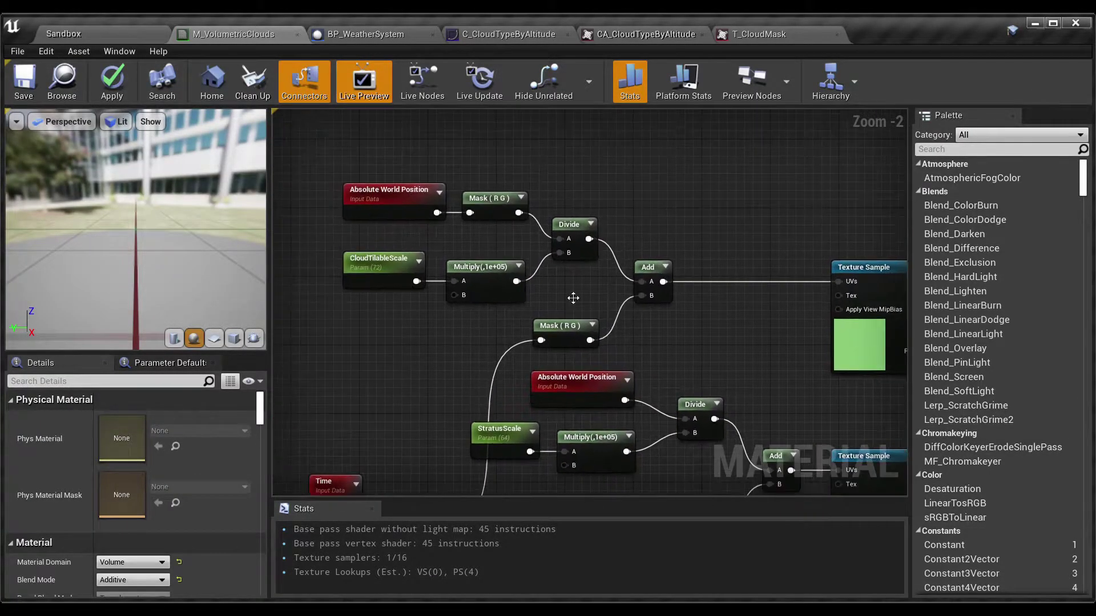
# Step: Inspect the green Texture Sample's texture, and highlight its Absolute World Position and Mask (R G) pair and its CloudTilableScale and Multiply pair
pyautogui.click(868, 357)
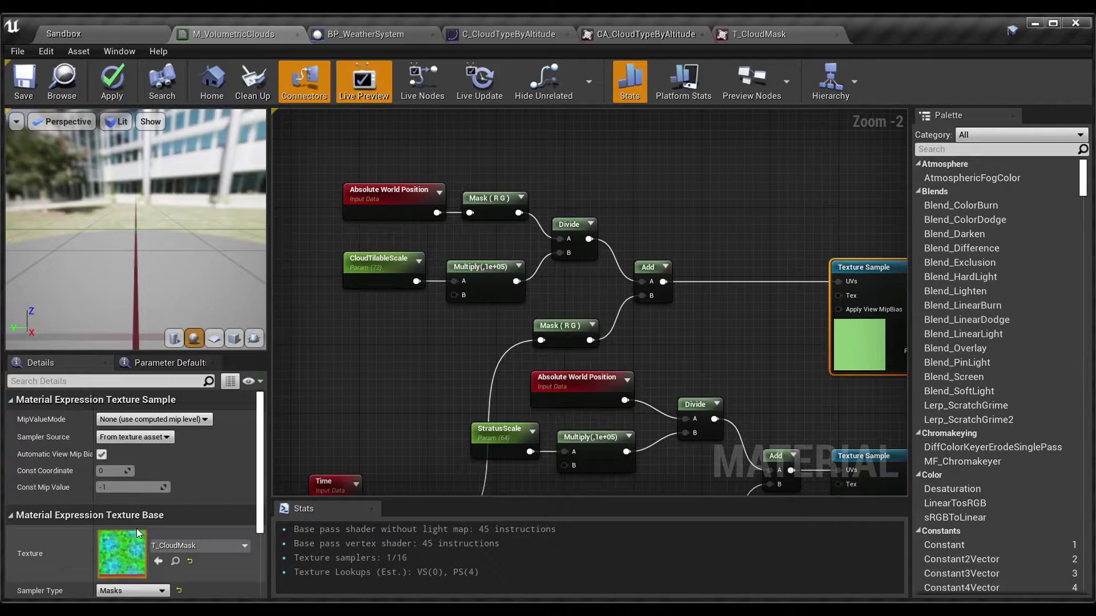
pyautogui.click(394, 389)
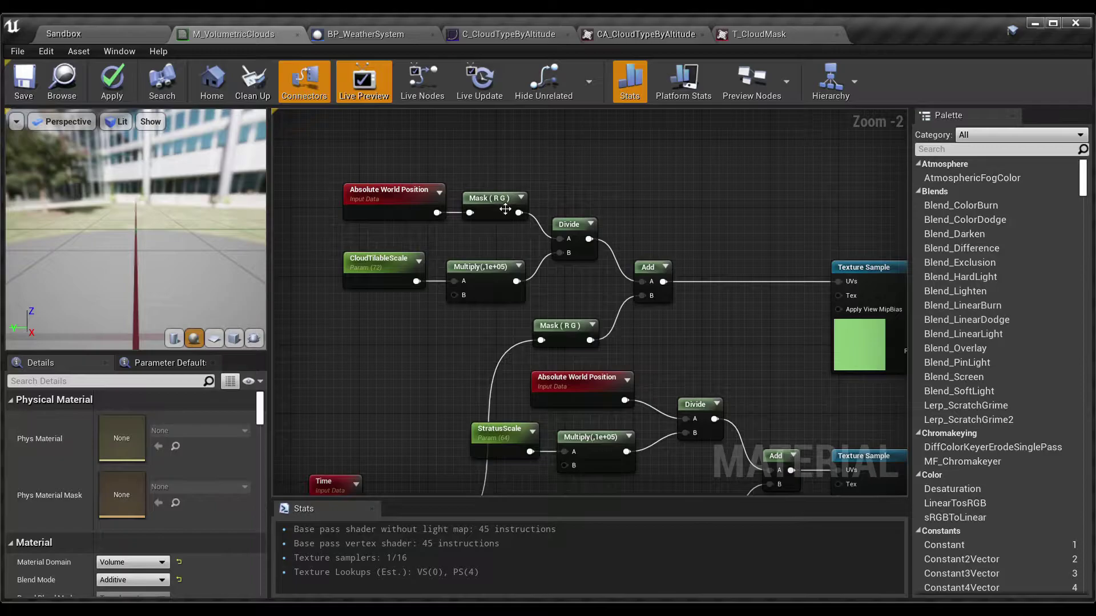
pyautogui.moveTo(360, 150); pyautogui.dragTo(485, 225)
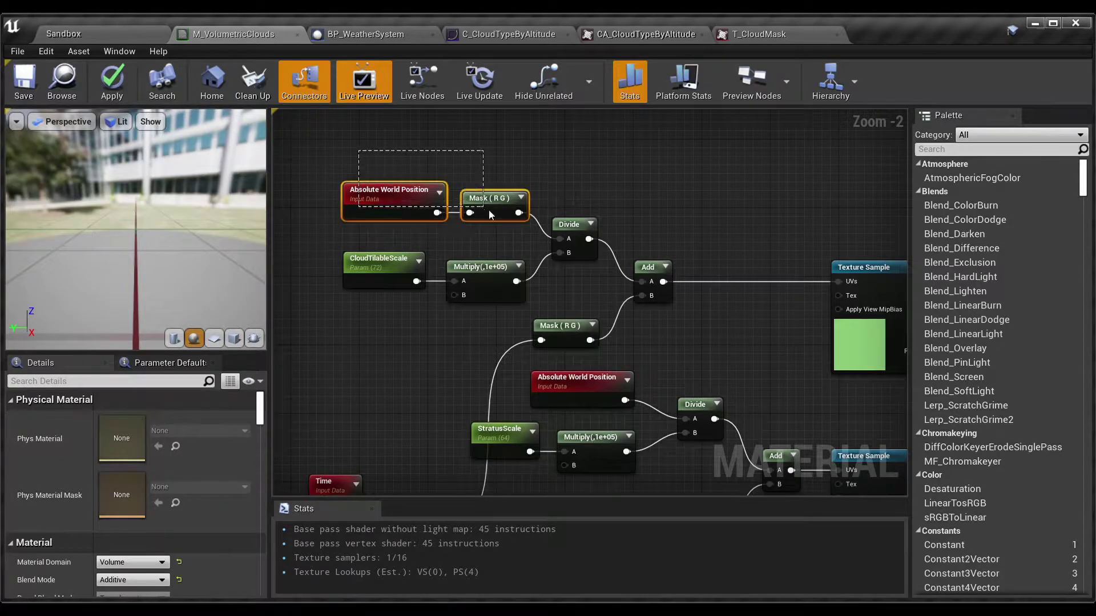
pyautogui.click(485, 163)
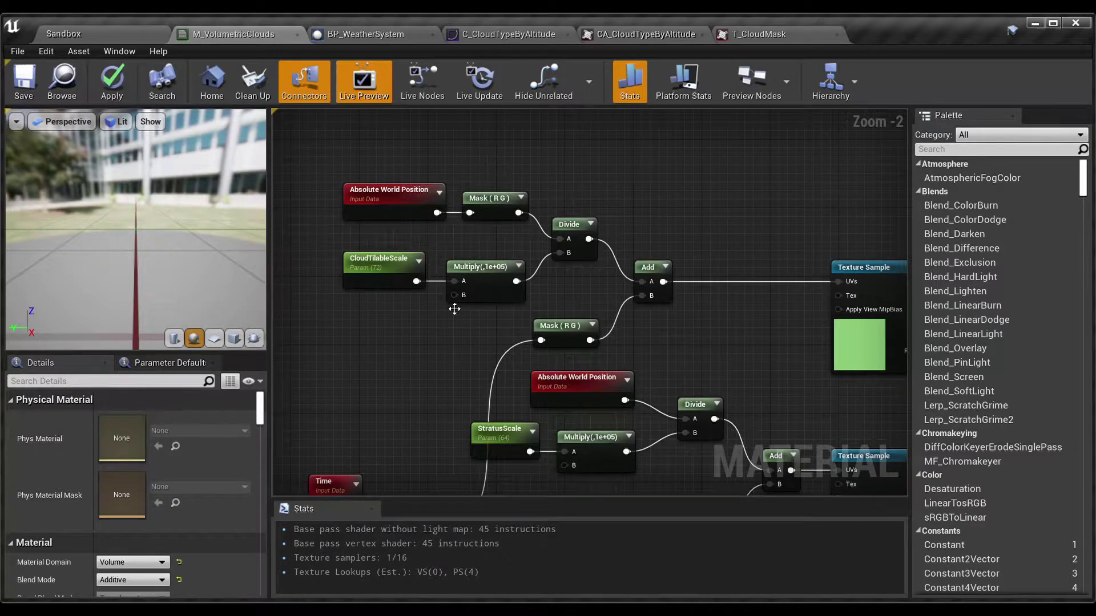
pyautogui.moveTo(481, 321); pyautogui.dragTo(365, 277)
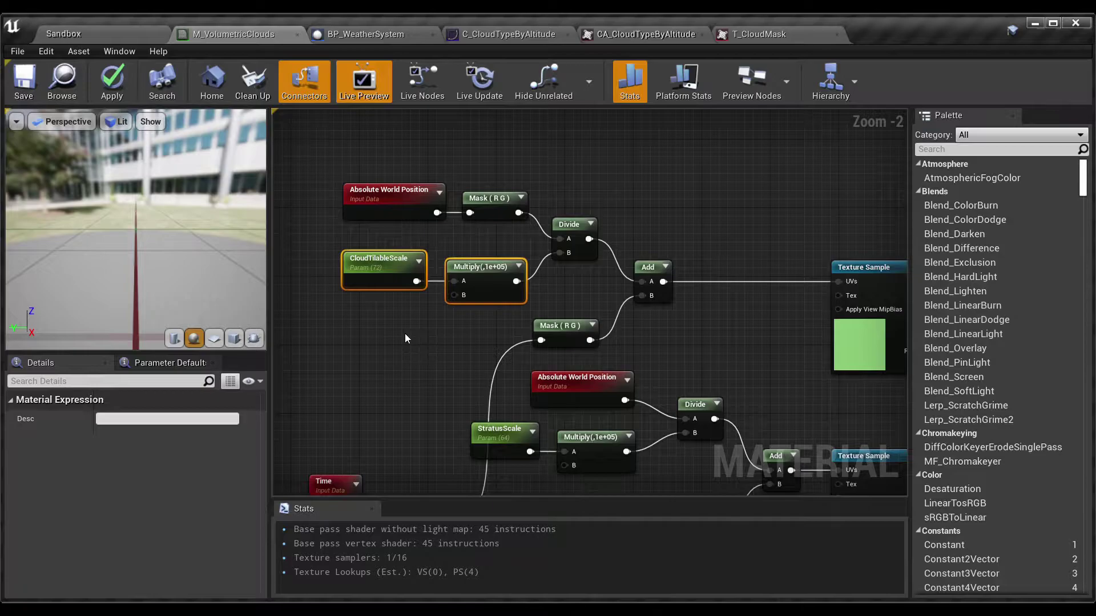
pyautogui.click(405, 335)
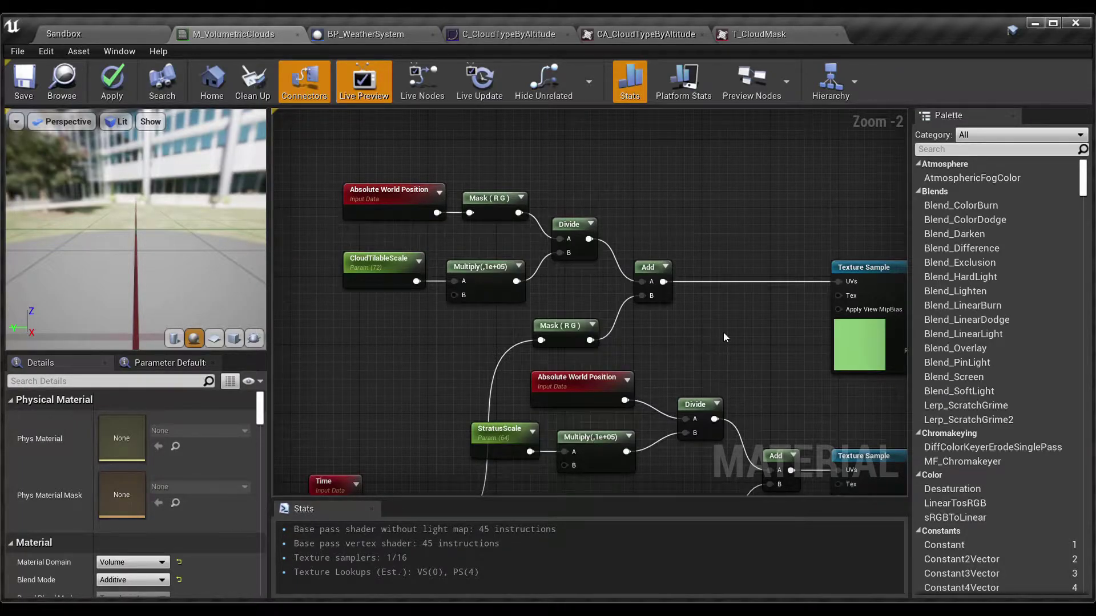
# Step: Highlight the Time and CloudSpeed movement nodes and trace their Multiply output to the Mask (R G) node of the CloudTilableScale branch
pyautogui.moveTo(723, 337); pyautogui.dragTo(783, 190, button='right')
pyautogui.scroll(-1, 727, 291)
pyautogui.moveTo(727, 290); pyautogui.dragTo(771, 180, button='right')
pyautogui.moveTo(609, 293); pyautogui.dragTo(586, 359, button='right')
pyautogui.moveTo(522, 375); pyautogui.dragTo(615, 289, button='right')
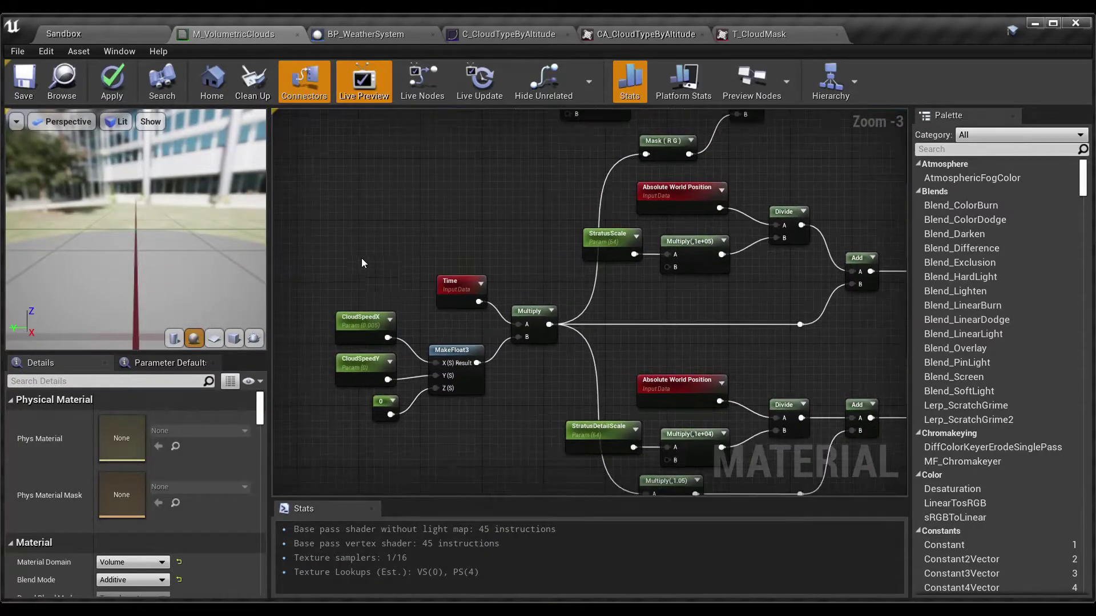
pyautogui.moveTo(344, 264); pyautogui.dragTo(513, 414)
pyautogui.moveTo(611, 292); pyautogui.dragTo(535, 421, button='right')
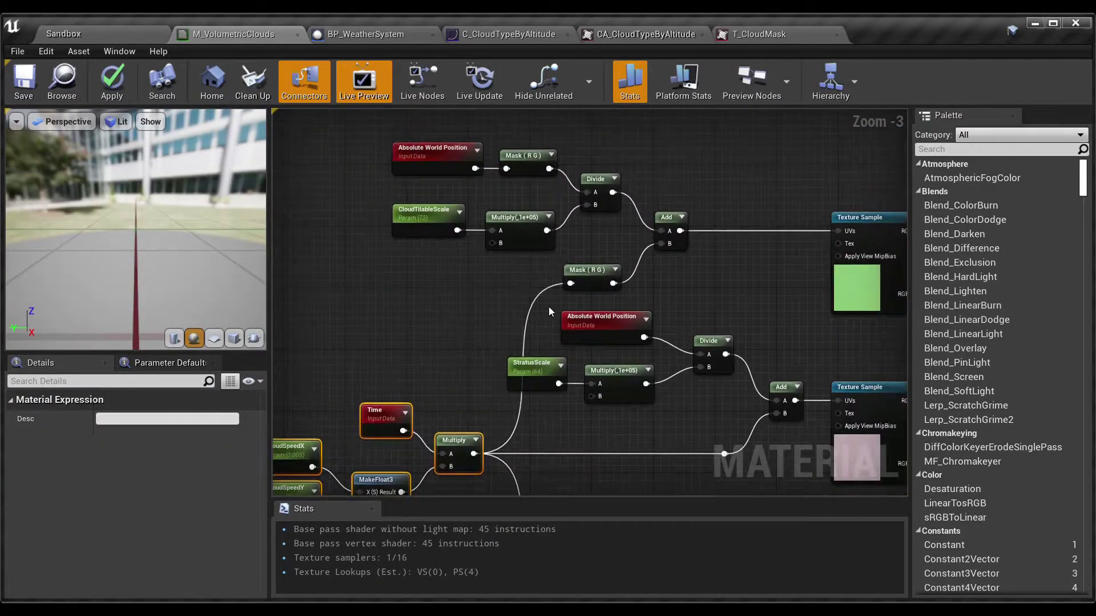
pyautogui.moveTo(589, 253); pyautogui.dragTo(527, 320, button='right')
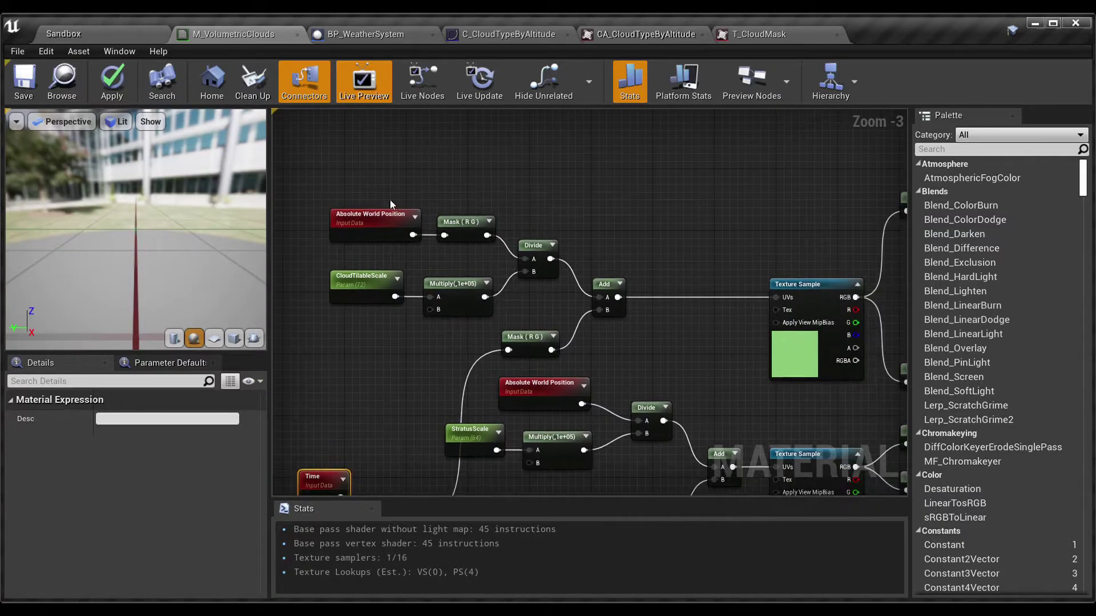
# Step: Highlight the whole CloudTilableScale coordinate branch and compare it with the StratusScale and StratusDetailScale branches
pyautogui.moveTo(357, 189); pyautogui.dragTo(697, 349)
pyautogui.moveTo(713, 349); pyautogui.dragTo(629, 214, button='right')
pyautogui.moveTo(656, 399); pyautogui.dragTo(619, 224, button='right')
pyautogui.moveTo(655, 412); pyautogui.dragTo(723, 435, button='right')
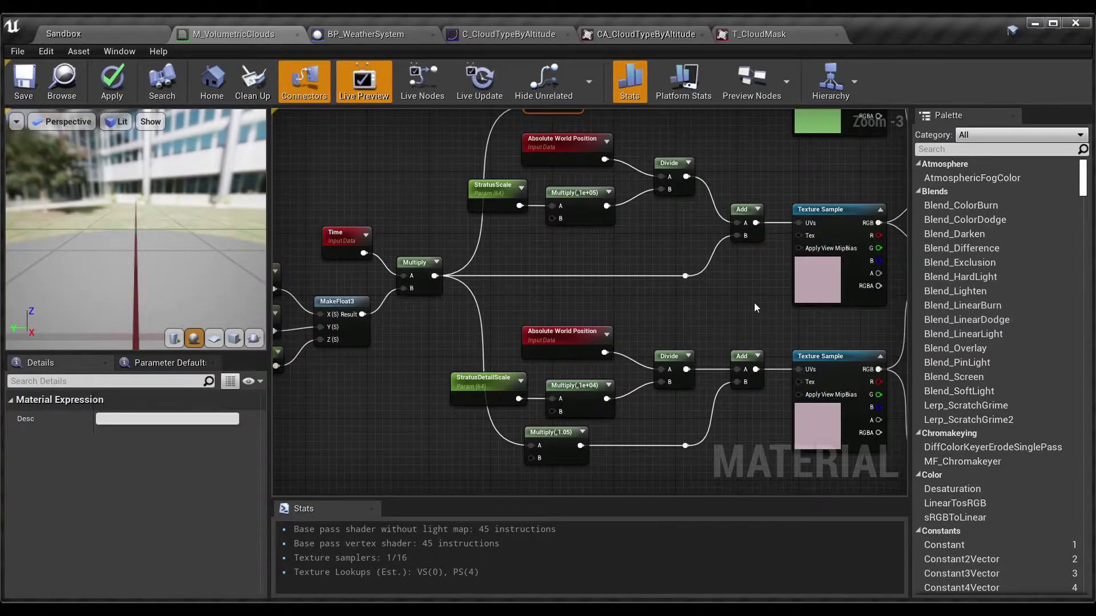
pyautogui.moveTo(754, 303); pyautogui.dragTo(601, 467, button='right')
pyautogui.click(566, 307)
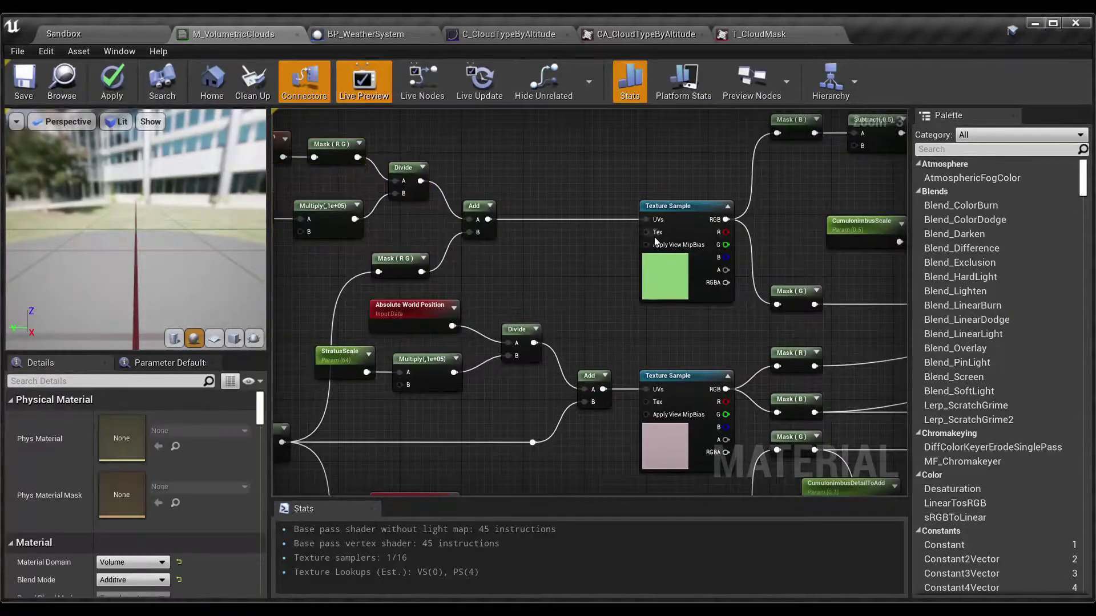
pyautogui.moveTo(554, 264); pyautogui.dragTo(708, 321, button='right')
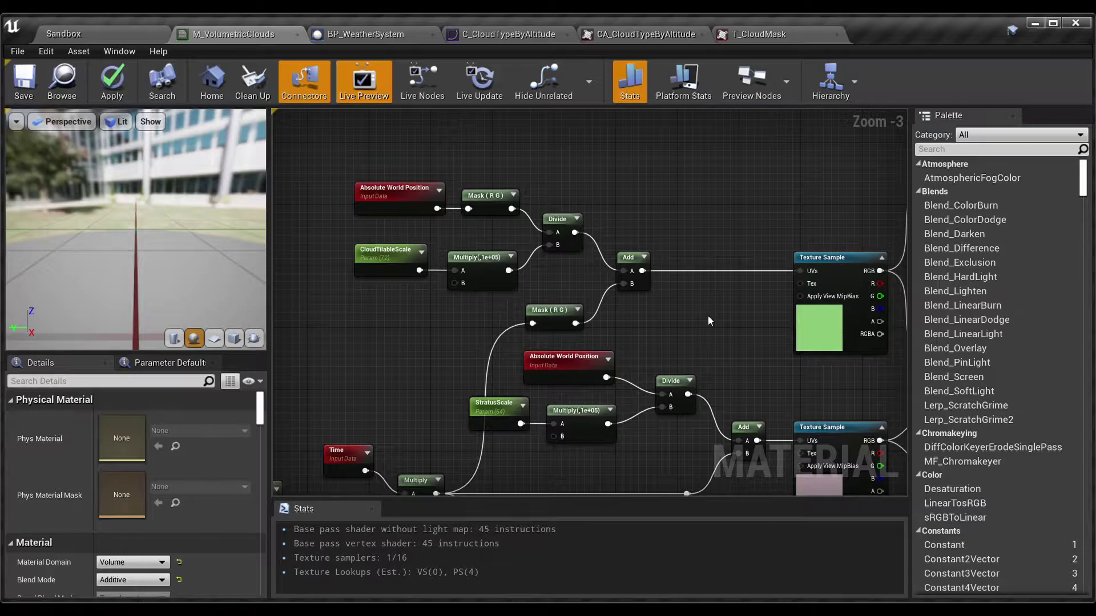
# Step: Trace the texture coordinate branches through the Texture Samples and channel masks to the two Multiply nodes
pyautogui.moveTo(708, 317); pyautogui.dragTo(722, 419, button='right')
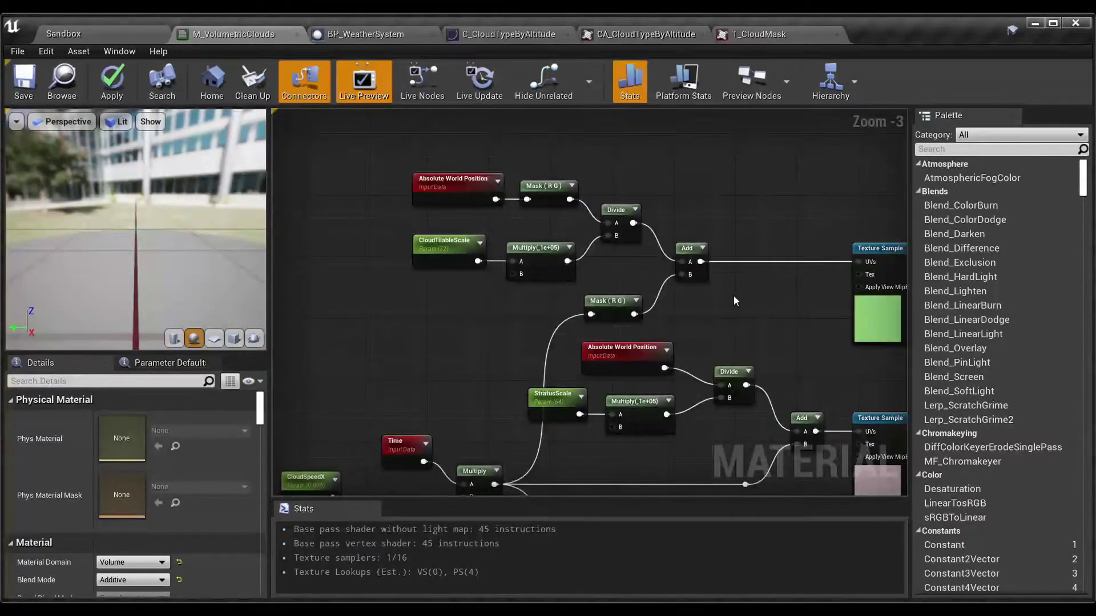
pyautogui.moveTo(796, 296); pyautogui.dragTo(835, 227, button='right')
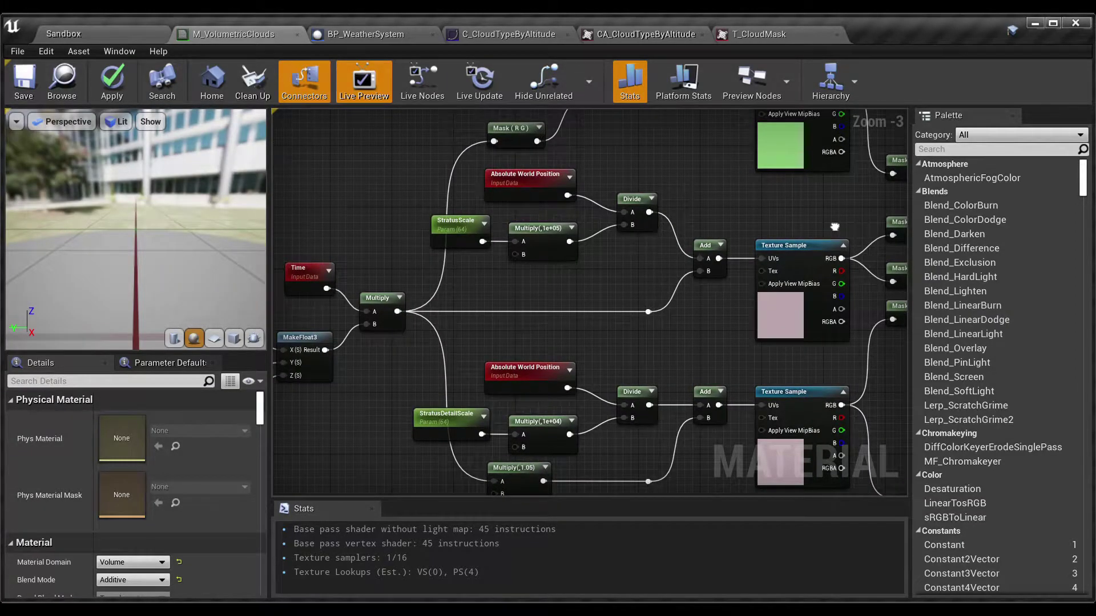
pyautogui.moveTo(834, 227); pyautogui.dragTo(365, 326, button='right')
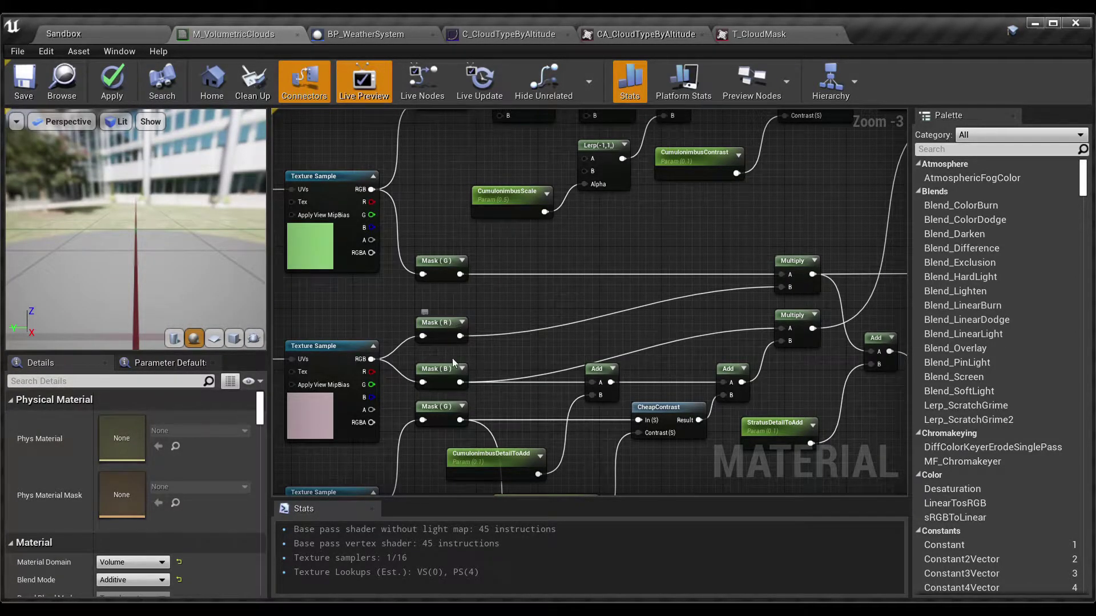
pyautogui.moveTo(680, 313); pyautogui.dragTo(591, 382, button='right')
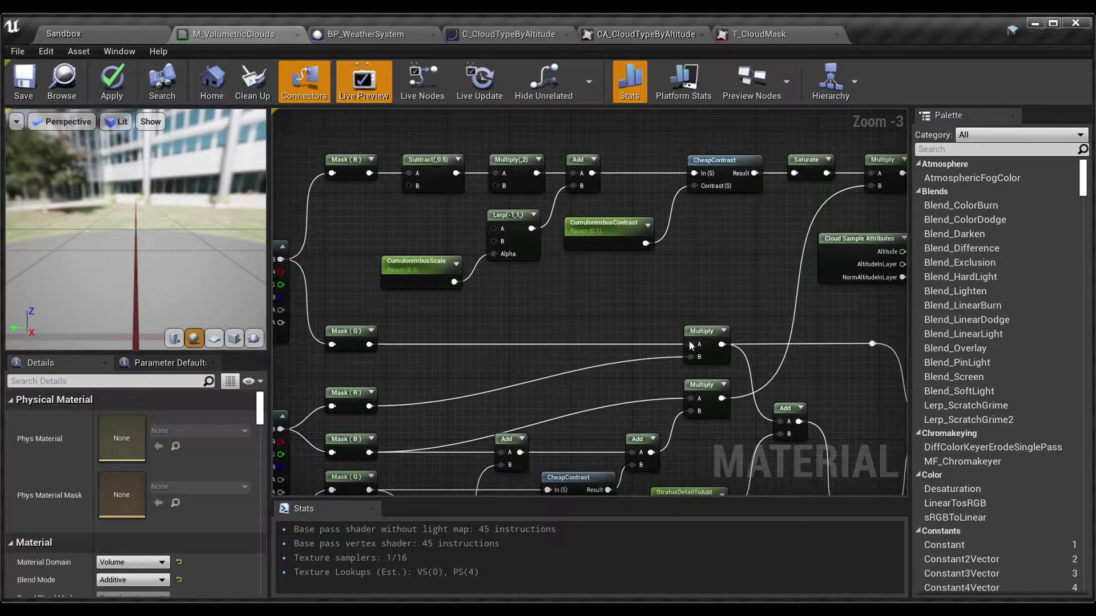
pyautogui.moveTo(670, 327); pyautogui.dragTo(675, 302, button='right')
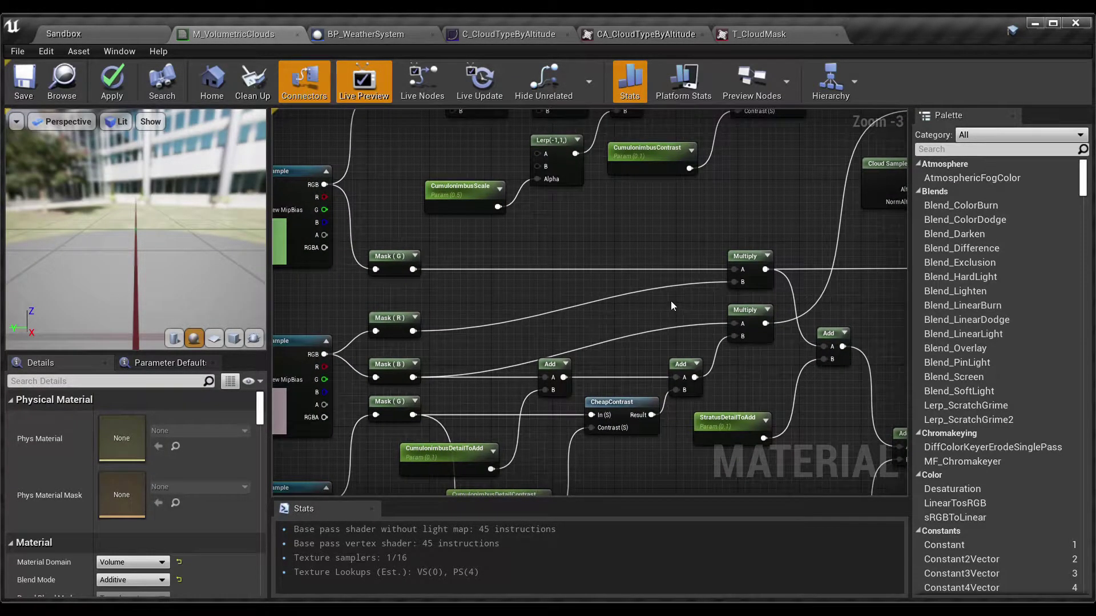
pyautogui.moveTo(680, 239); pyautogui.dragTo(649, 219, button='right')
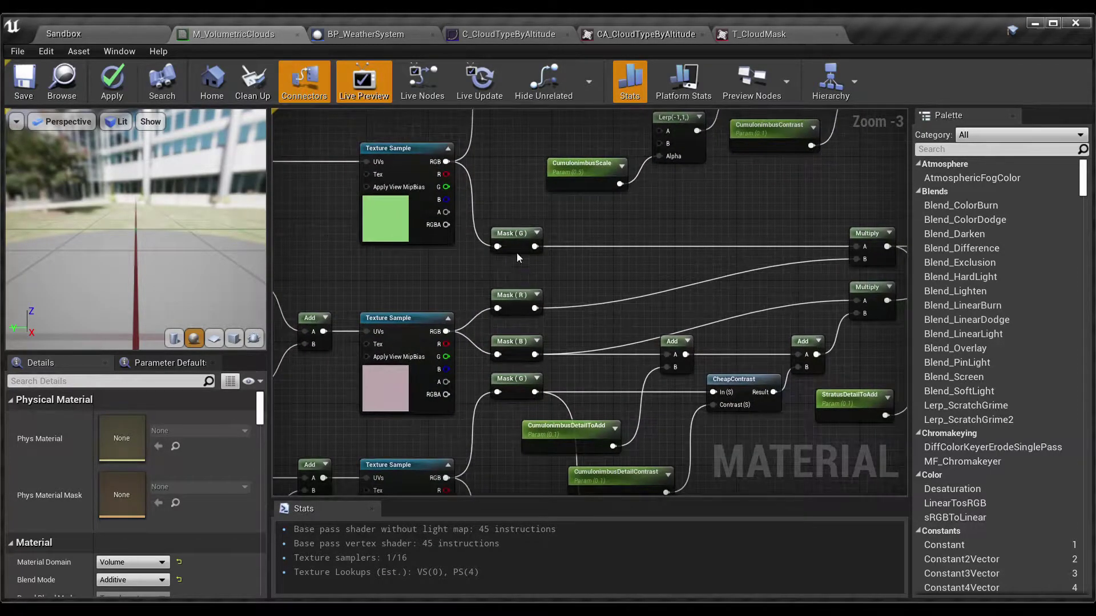
# Step: Select the green Texture Sample and follow its B and G masks alongside the stratus masks into the cumulonimbus and Multiply nodes
pyautogui.moveTo(503, 220); pyautogui.dragTo(574, 255, button='right')
pyautogui.click(474, 184)
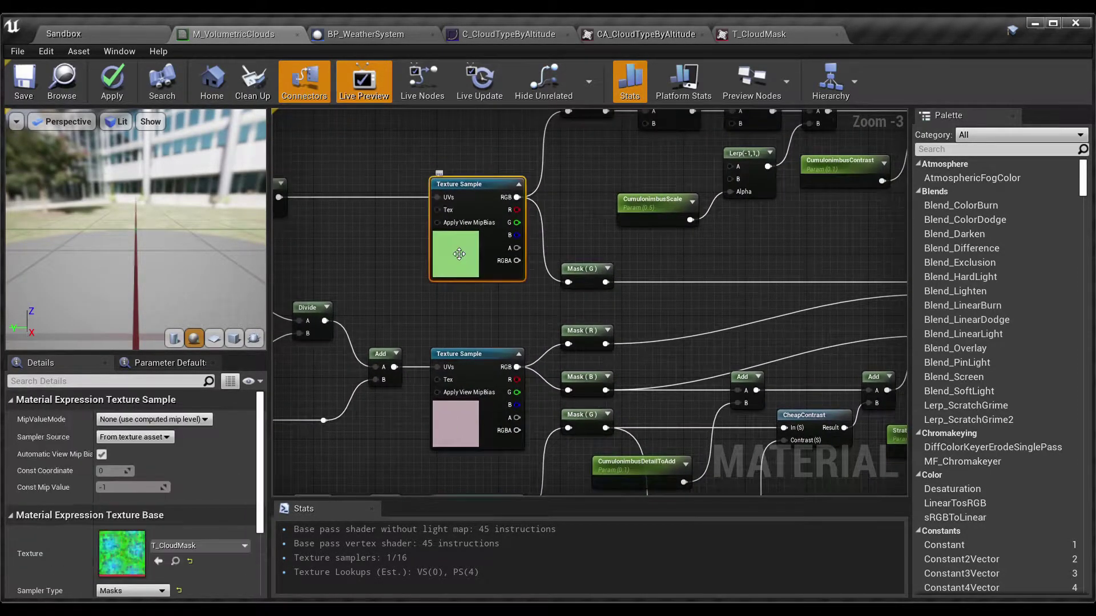
pyautogui.moveTo(689, 303); pyautogui.dragTo(370, 312, button='right')
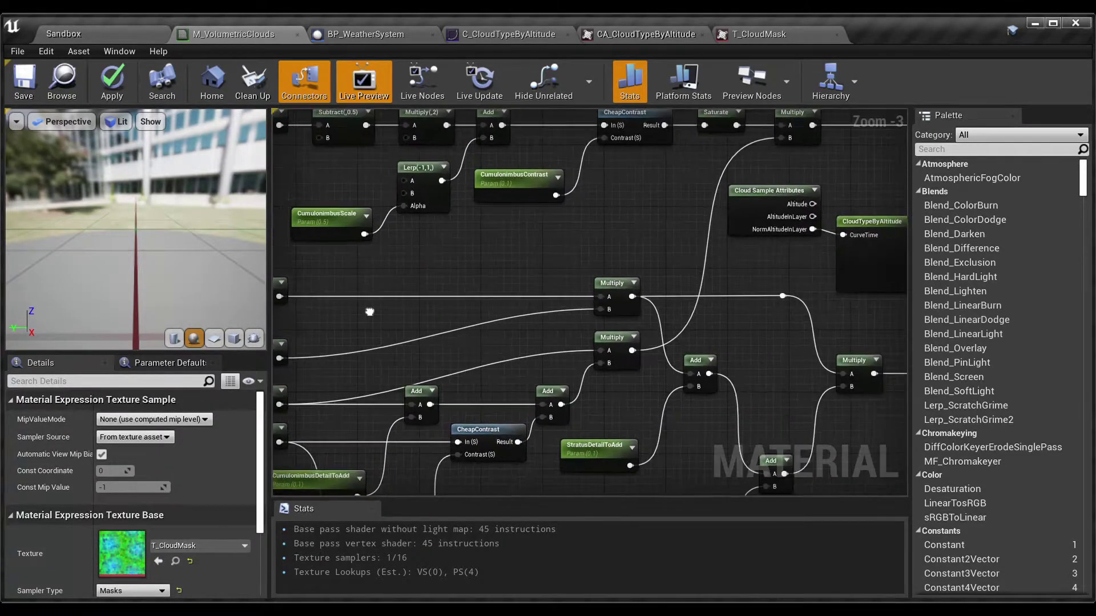
pyautogui.moveTo(683, 287); pyautogui.dragTo(892, 363, button='right')
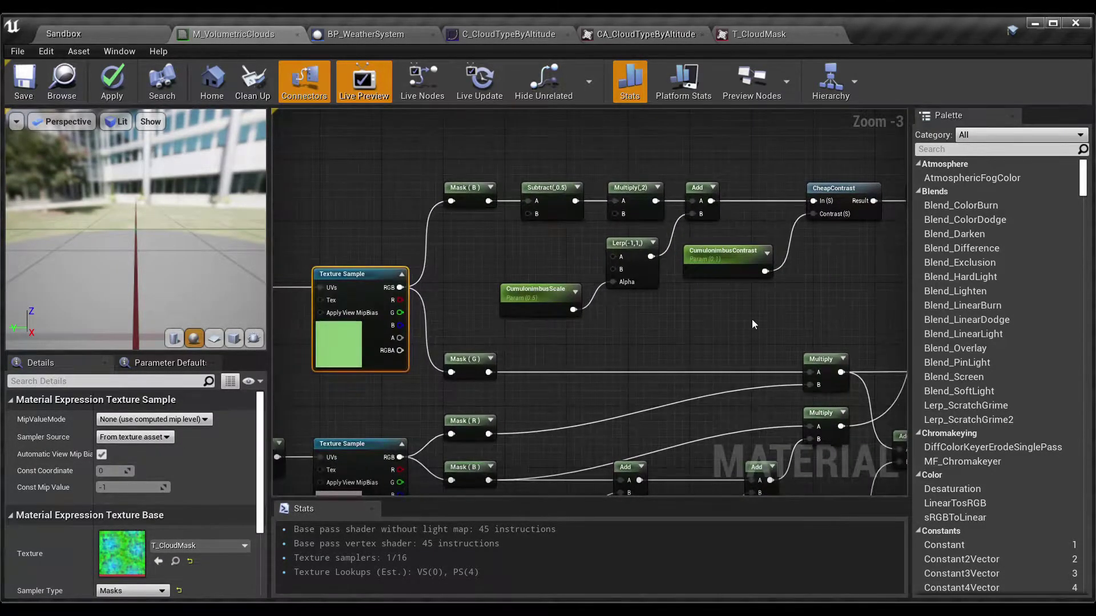
pyautogui.moveTo(752, 319); pyautogui.dragTo(730, 168, button='right')
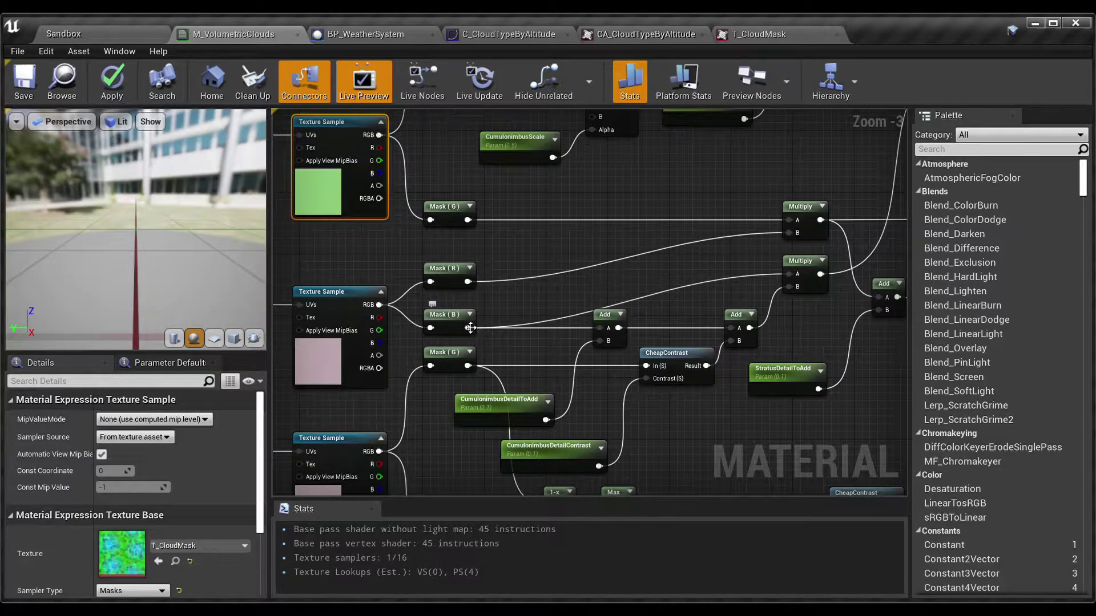
pyautogui.moveTo(681, 258); pyautogui.dragTo(696, 203, button='right')
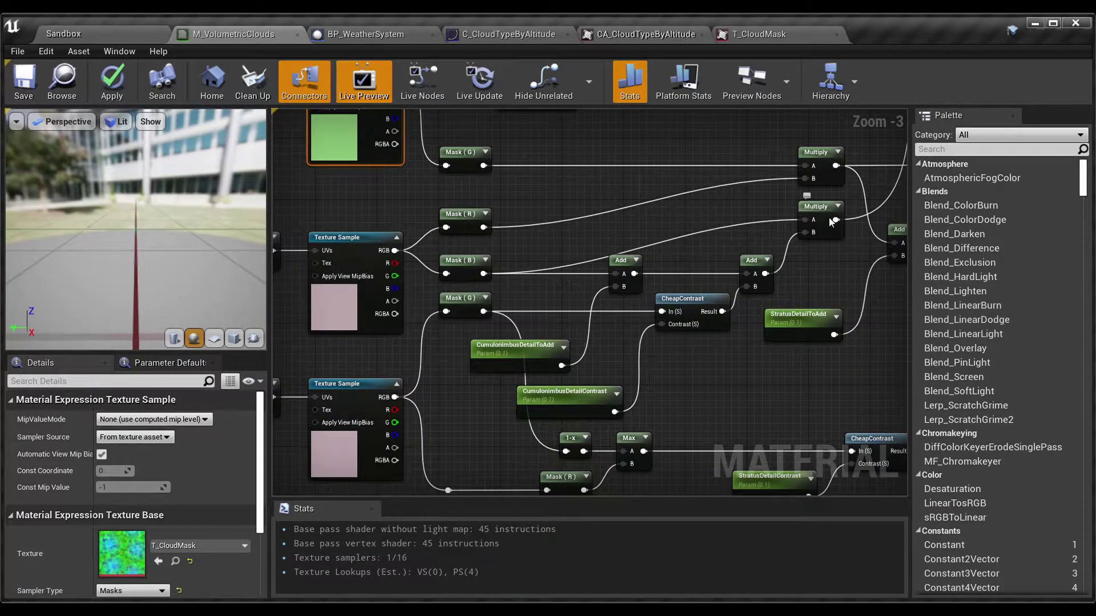
# Step: Examine the cumulonimbus detail nodes, highlighting CumulonimbusDetailToAdd and the CumulonimbusDetailContrast parameter with its CheapContrast node
pyautogui.moveTo(752, 416); pyautogui.dragTo(533, 266)
pyautogui.scroll(3, 694, 378)
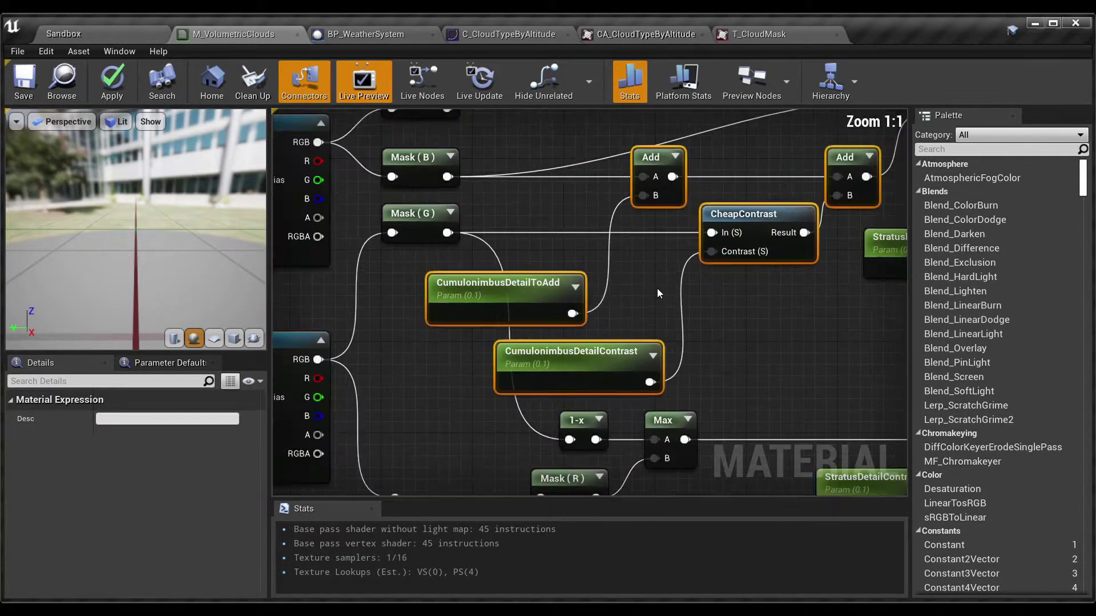
pyautogui.click(611, 191)
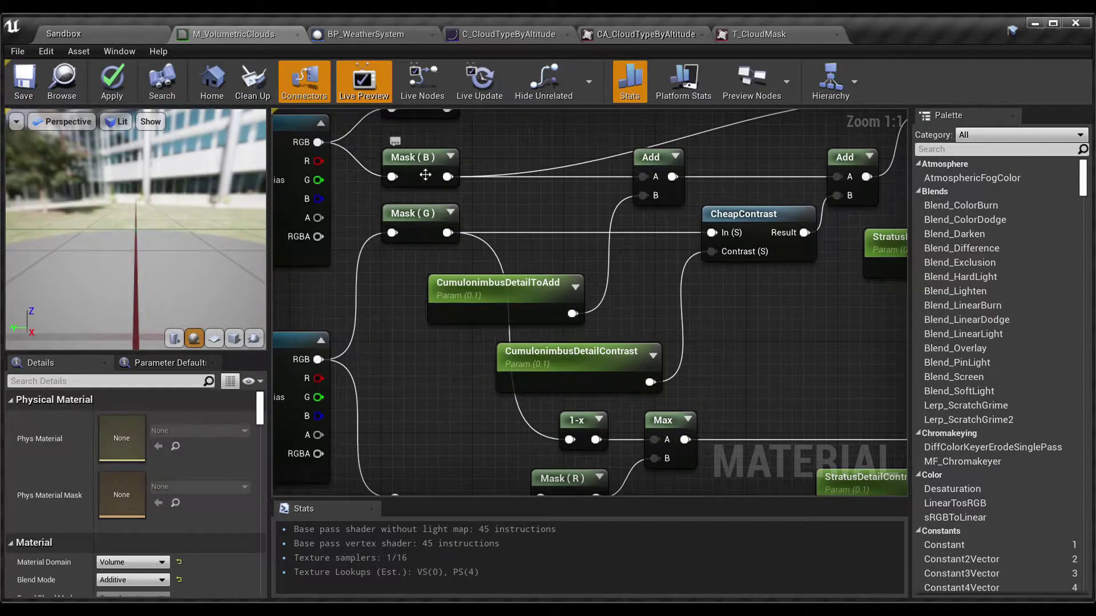
pyautogui.click(558, 298)
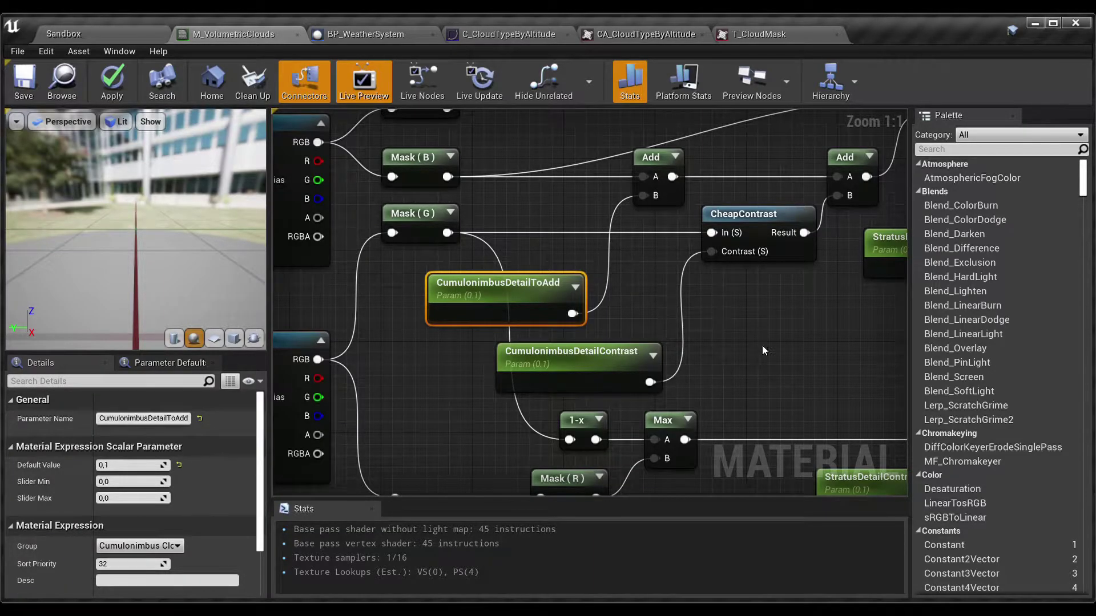
pyautogui.moveTo(787, 371); pyautogui.dragTo(660, 217)
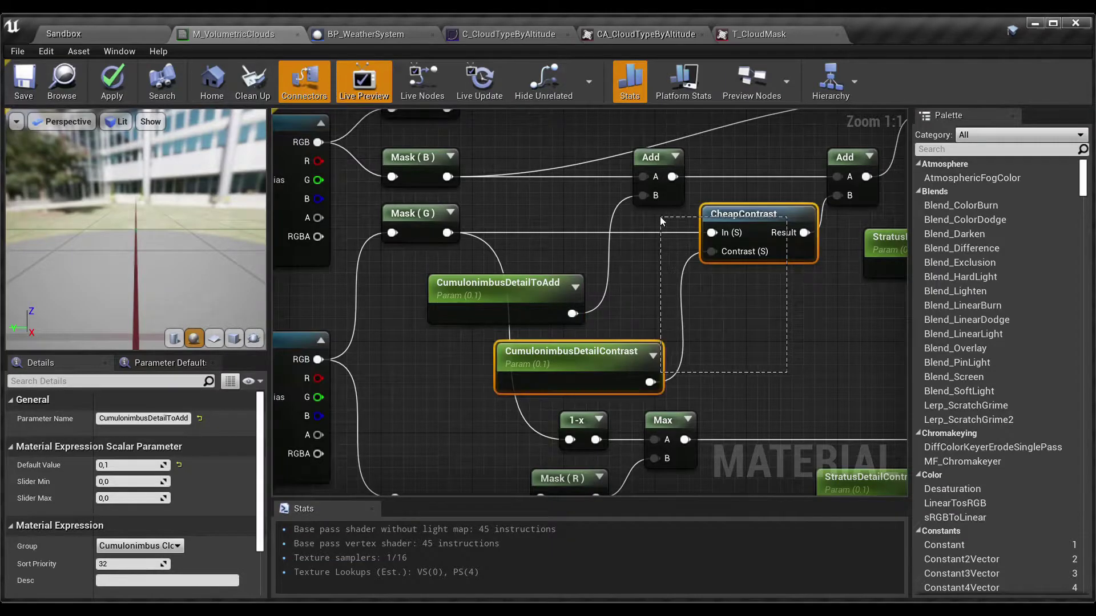
pyautogui.click(749, 316)
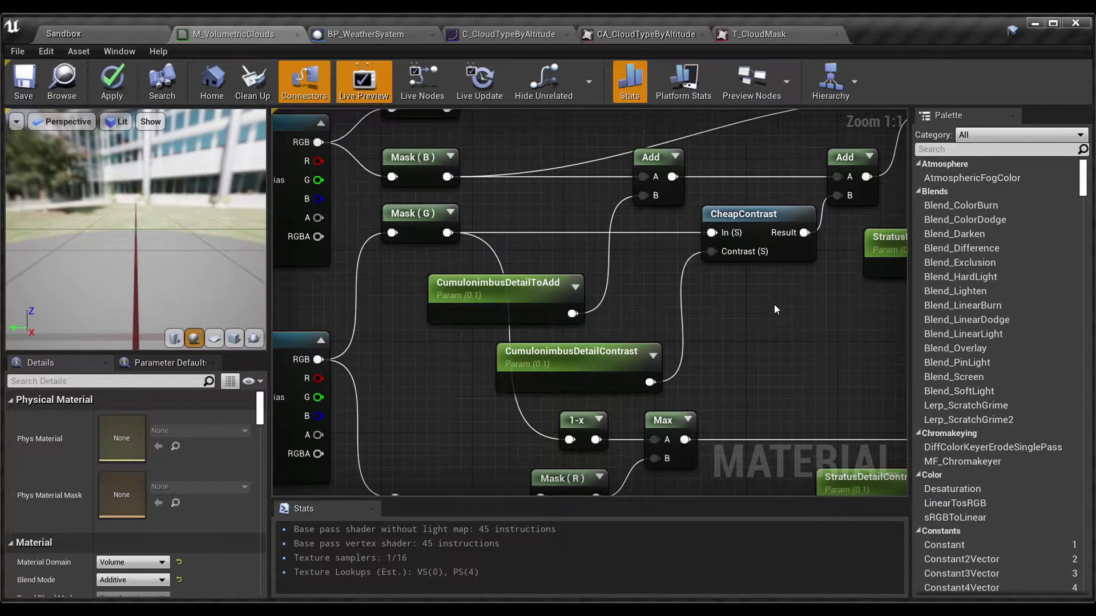
# Step: Highlight the cumulonimbus detail chain and the Add and Multiply nodes it feeds, and follow the Multiply output
pyautogui.moveTo(775, 305); pyautogui.dragTo(623, 404, button='right')
pyautogui.scroll(-1, 669, 268)
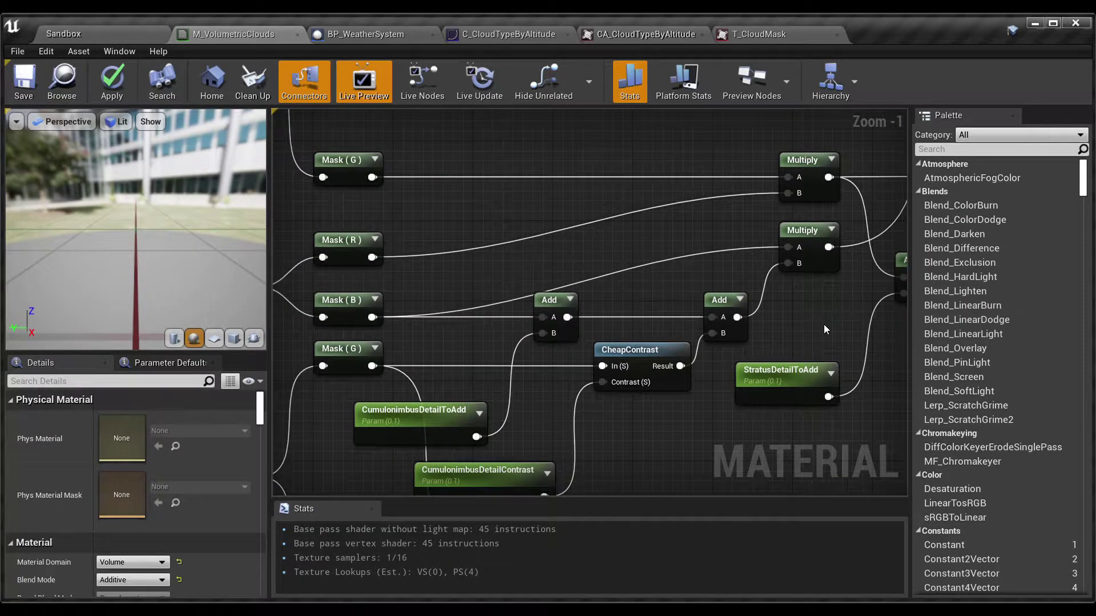
pyautogui.moveTo(367, 273); pyautogui.dragTo(705, 431)
pyautogui.moveTo(846, 294); pyautogui.dragTo(734, 232)
pyautogui.moveTo(834, 279); pyautogui.dragTo(645, 364, button='right')
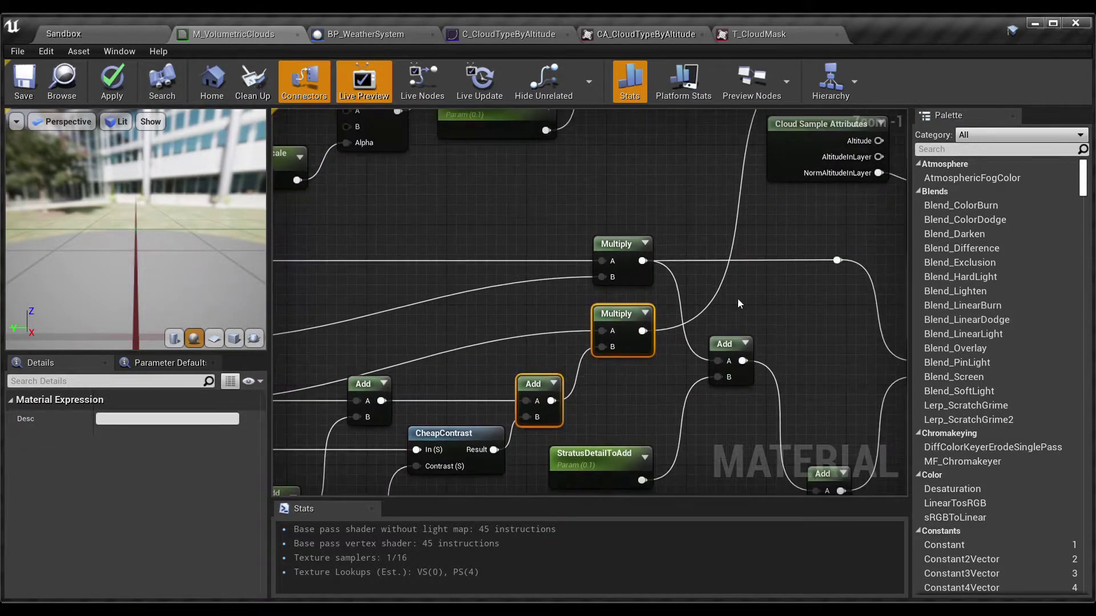
pyautogui.click(752, 290)
# Step: Review the stratus masks and StratusDetailToAdd connections, and trace them back to the StratusDetailScale branch and its Texture Sample
pyautogui.scroll(-2, 752, 290)
pyautogui.moveTo(752, 290); pyautogui.dragTo(823, 256, button='right')
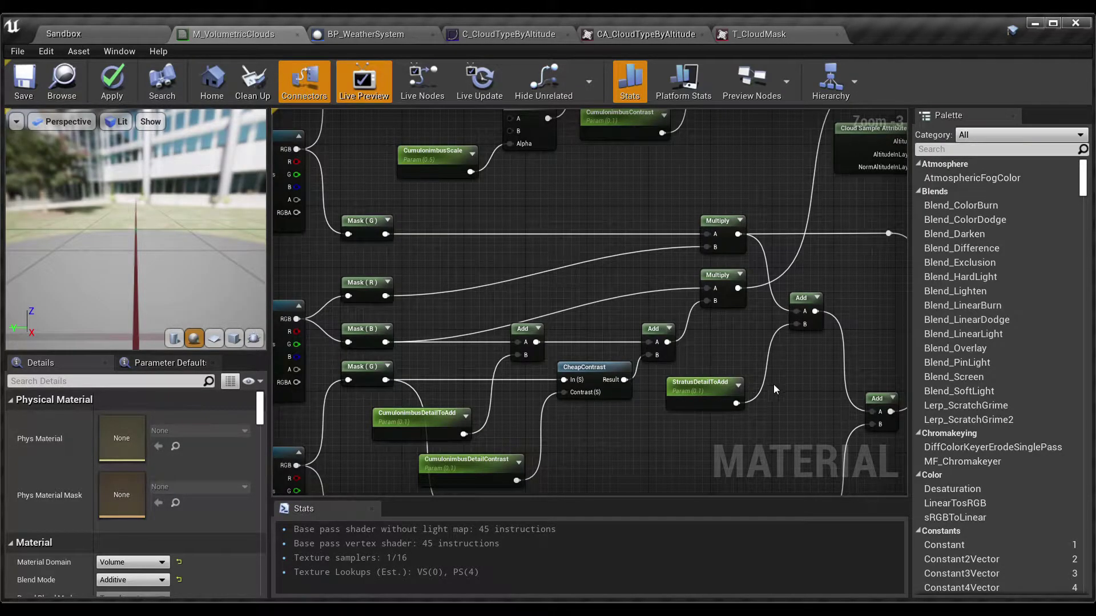
pyautogui.moveTo(773, 385); pyautogui.dragTo(790, 487, button='right')
pyautogui.moveTo(570, 354); pyautogui.dragTo(555, 166, button='right')
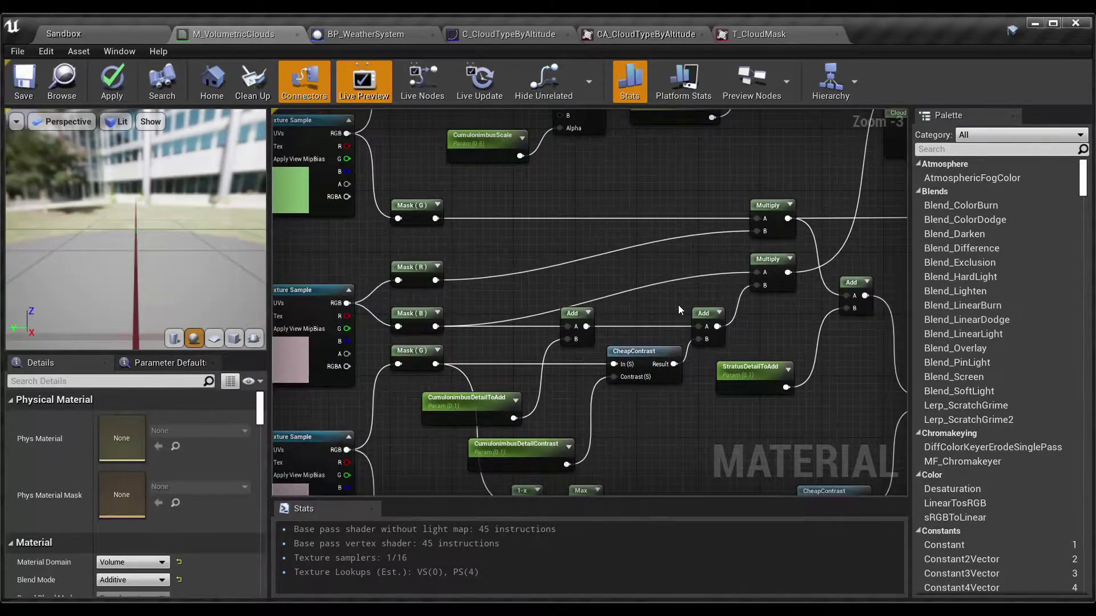
pyautogui.moveTo(678, 305); pyautogui.dragTo(770, 177, button='right')
pyautogui.moveTo(472, 264); pyautogui.dragTo(651, 379, button='right')
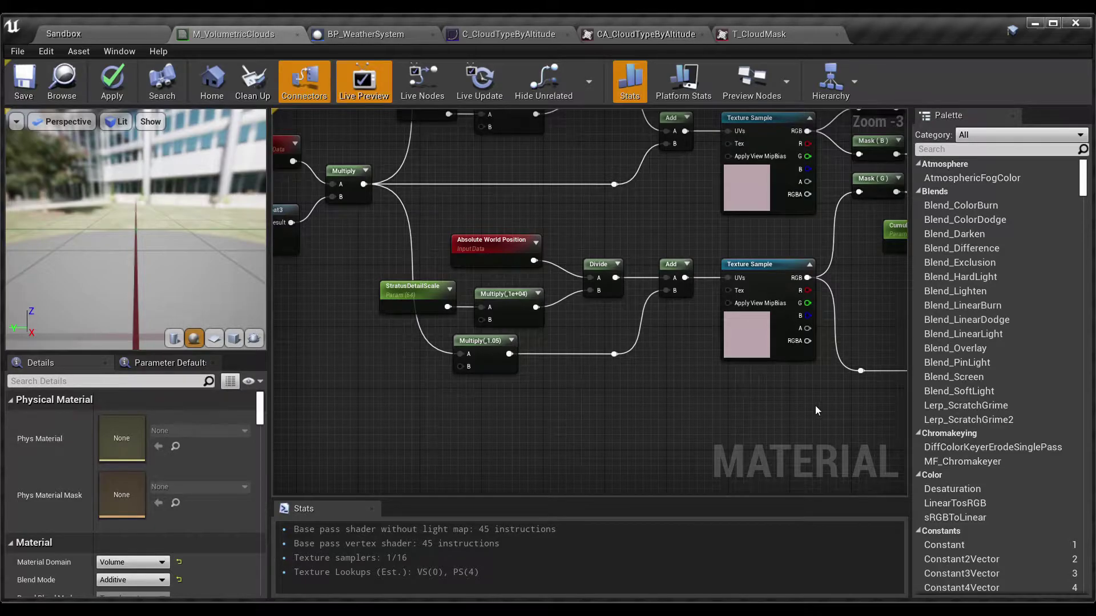
# Step: Highlight the StratusDetailScale branch up to its Texture Sample, and inspect the Multiply(,1.05) node and its link to the Add node
pyautogui.moveTo(829, 419); pyautogui.dragTo(375, 231)
pyautogui.scroll(2, 655, 374)
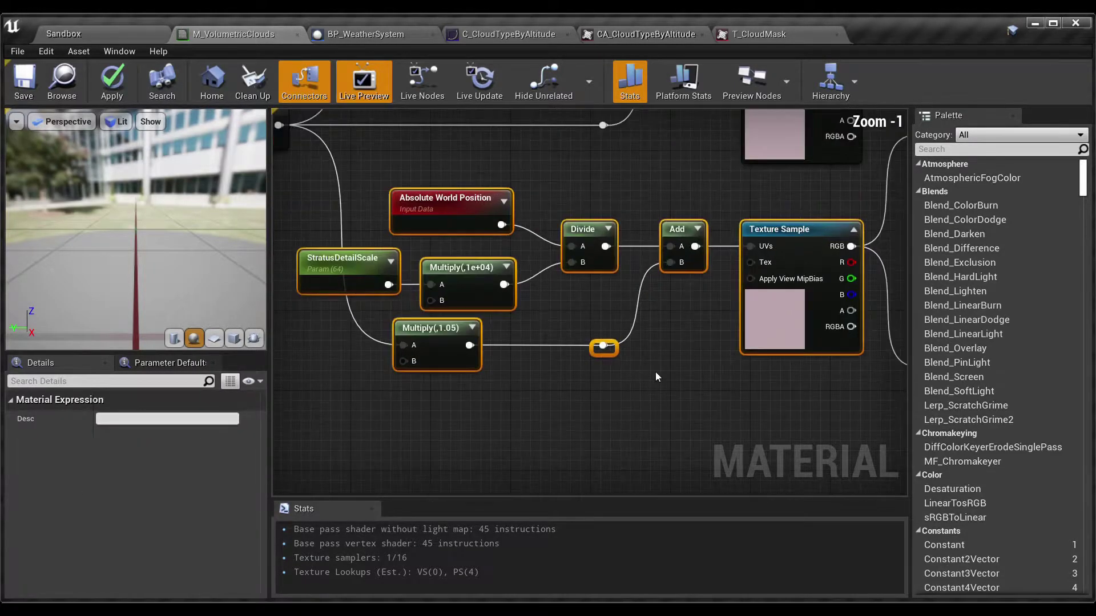
pyautogui.click(662, 361)
pyautogui.moveTo(594, 359); pyautogui.dragTo(747, 415, button='right')
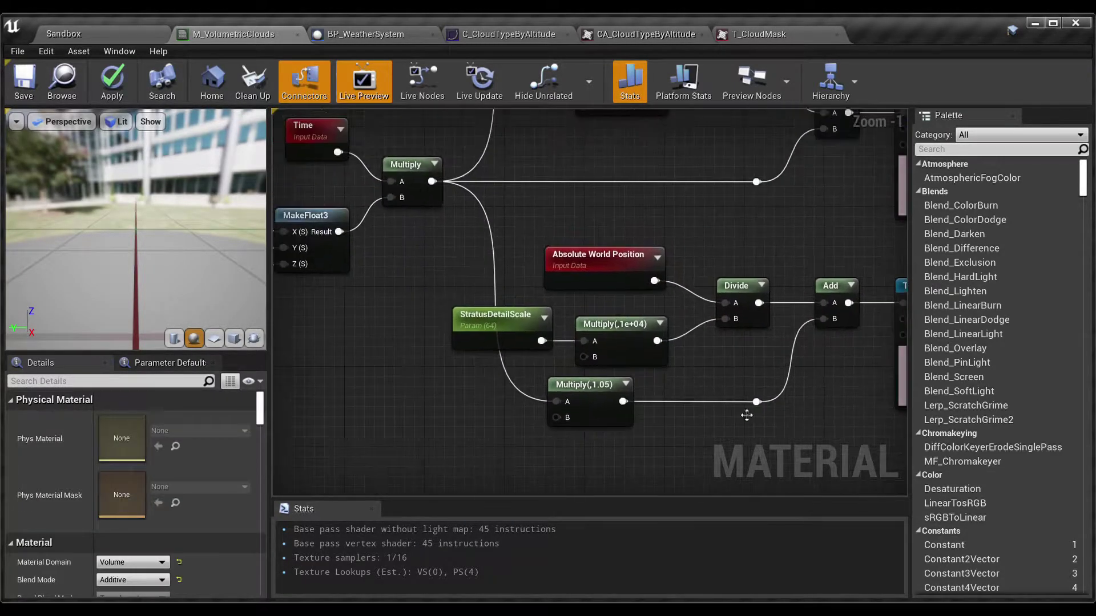
pyautogui.click(599, 399)
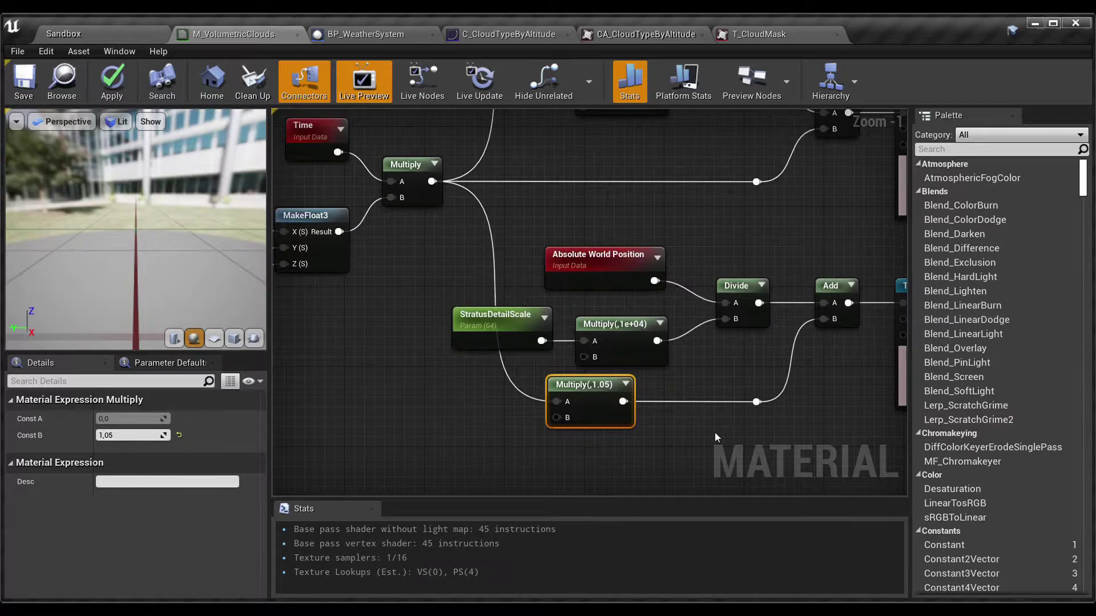
pyautogui.moveTo(762, 435); pyautogui.dragTo(659, 427, button='right')
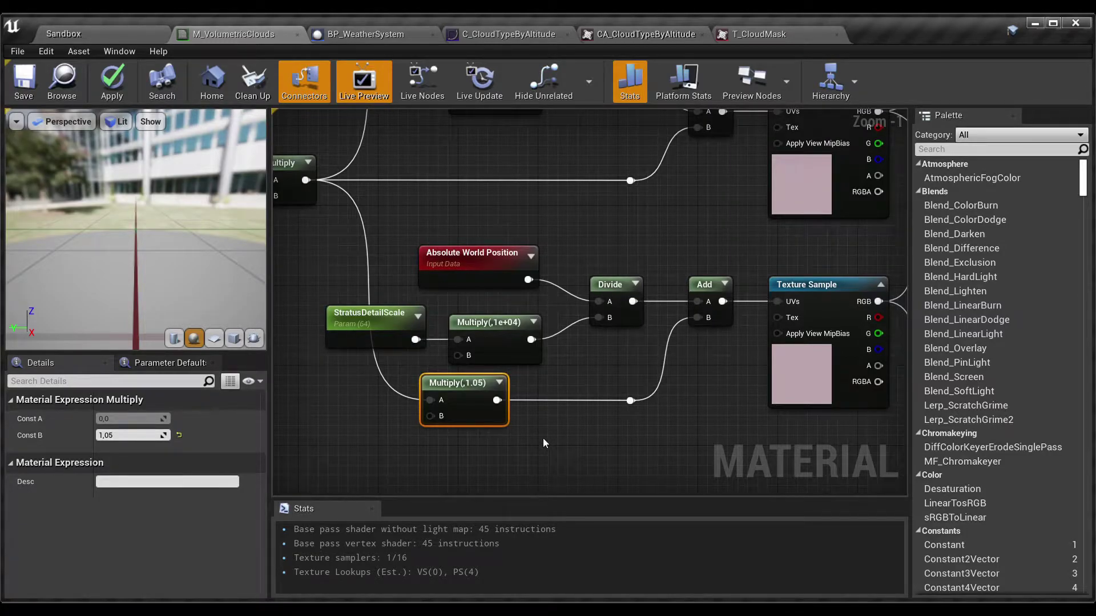
pyautogui.moveTo(655, 437); pyautogui.dragTo(496, 391)
pyautogui.click(642, 433)
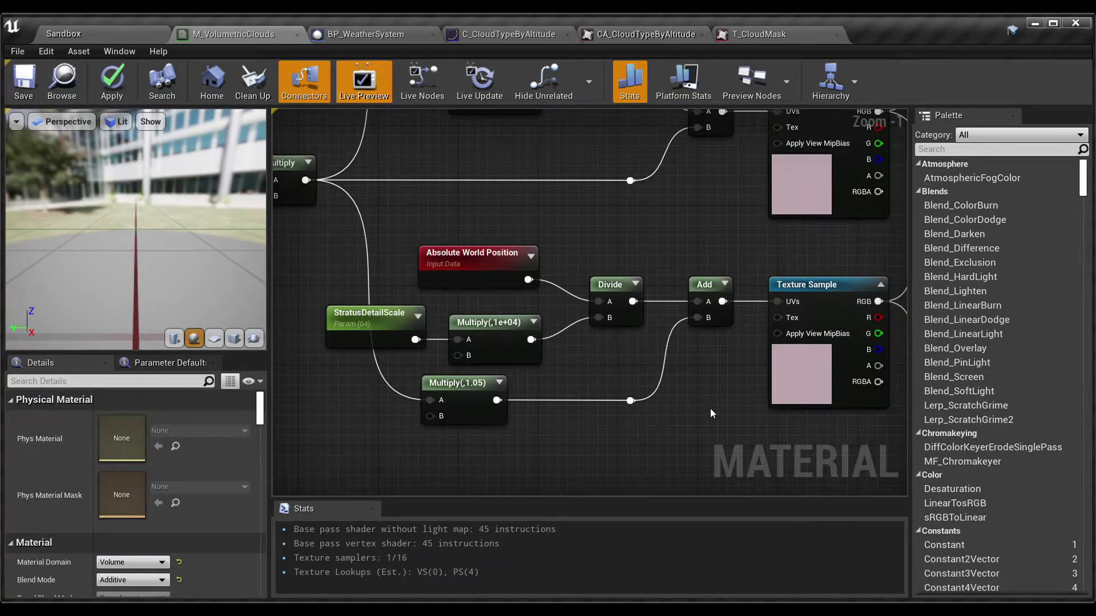
# Step: Highlight the StratusScale branch and the StratusDetailScale branch in turn, and inspect the detail branch's Texture Sample settings
pyautogui.scroll(-2, 666, 397)
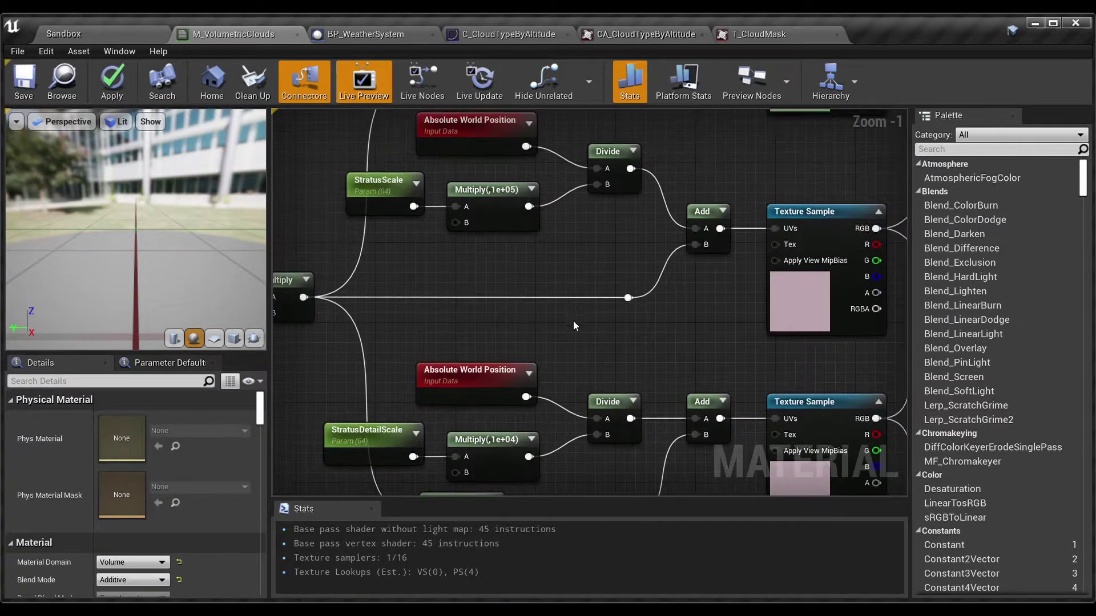
pyautogui.moveTo(691, 312); pyautogui.dragTo(416, 176)
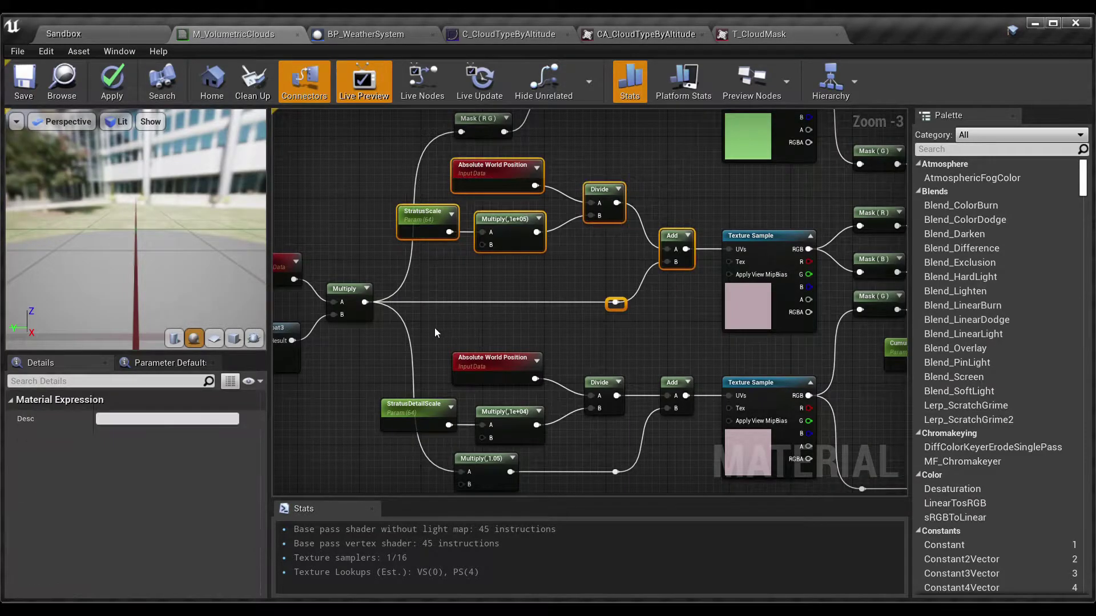
pyautogui.moveTo(423, 328); pyautogui.dragTo(696, 446)
pyautogui.moveTo(696, 447); pyautogui.dragTo(466, 367, button='right')
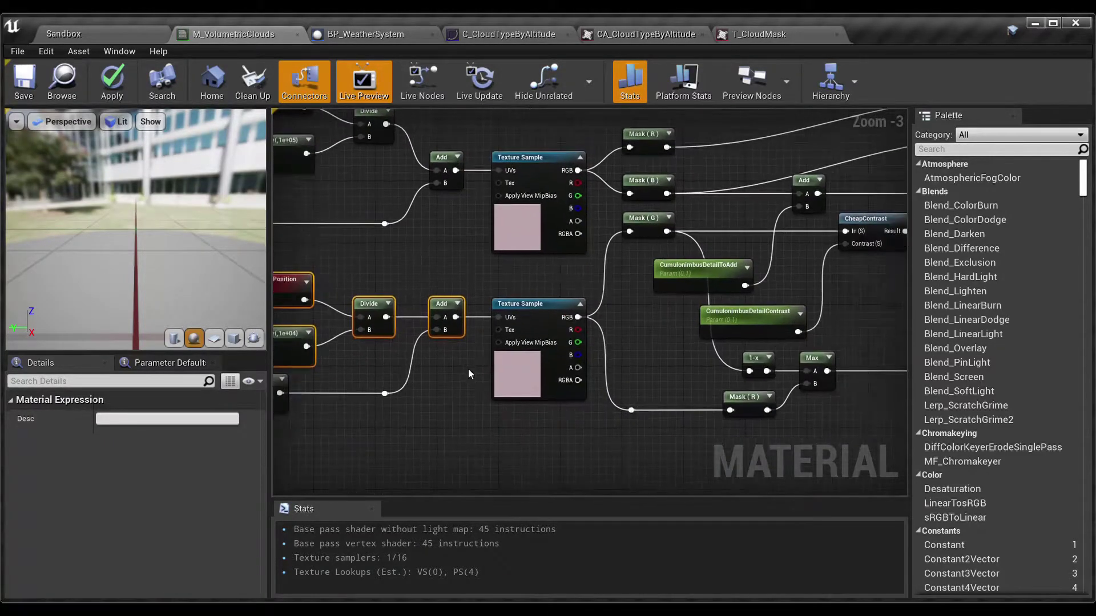
pyautogui.click(535, 316)
pyautogui.moveTo(510, 289); pyautogui.dragTo(567, 292, button='right')
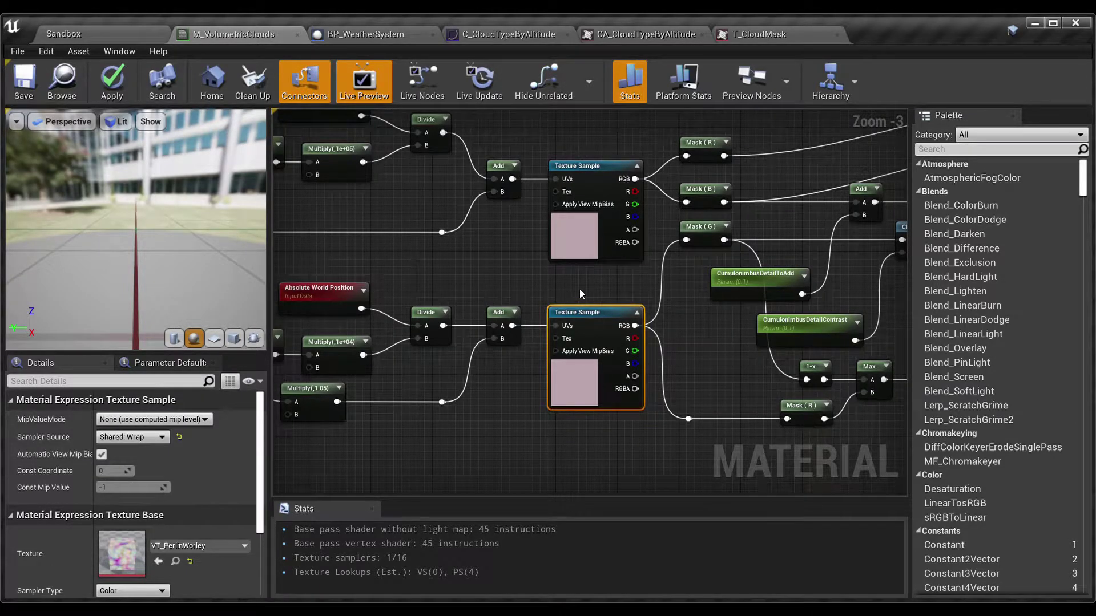
pyautogui.moveTo(580, 289); pyautogui.dragTo(714, 255, button='right')
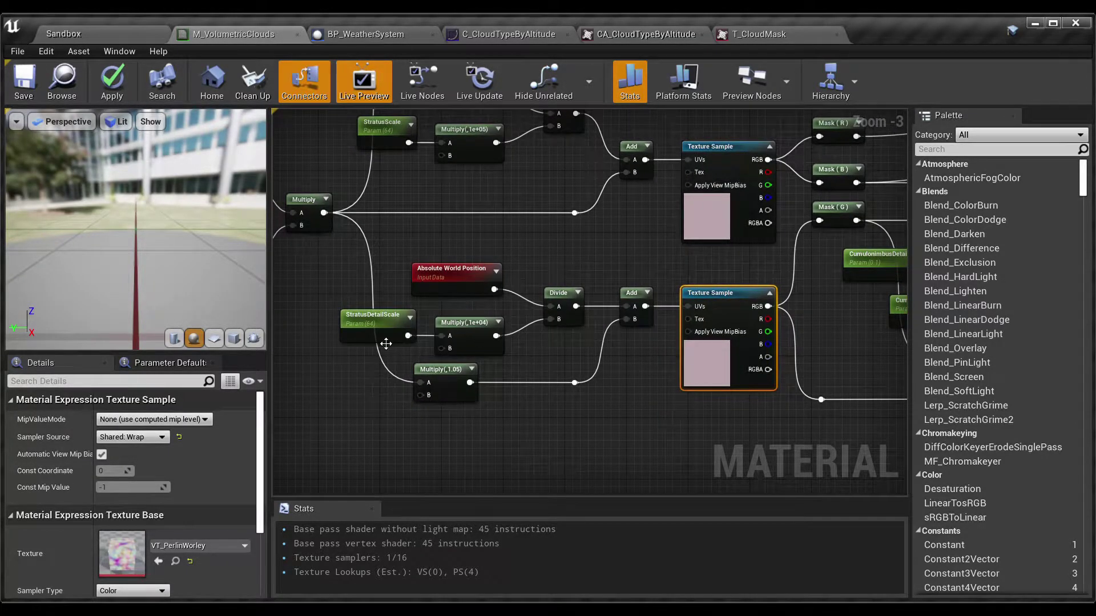
pyautogui.moveTo(400, 189); pyautogui.dragTo(406, 215, button='right')
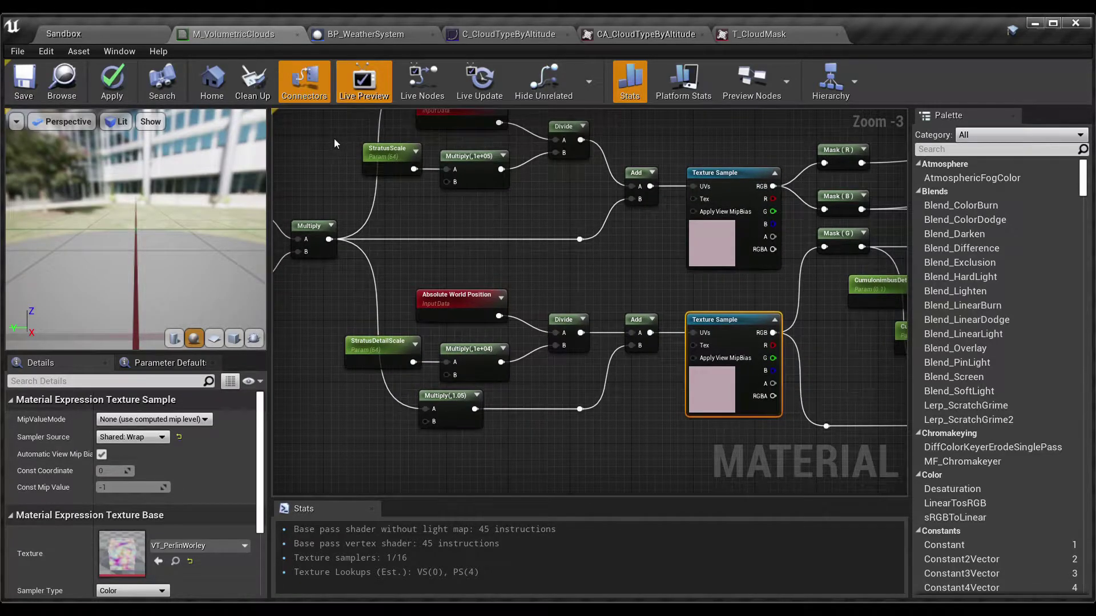
# Step: Compare the StratusScale and StratusDetailScale parameters by highlighting both, including their Absolute World Position and Multiply nodes
pyautogui.moveTo(340, 135); pyautogui.dragTo(405, 367)
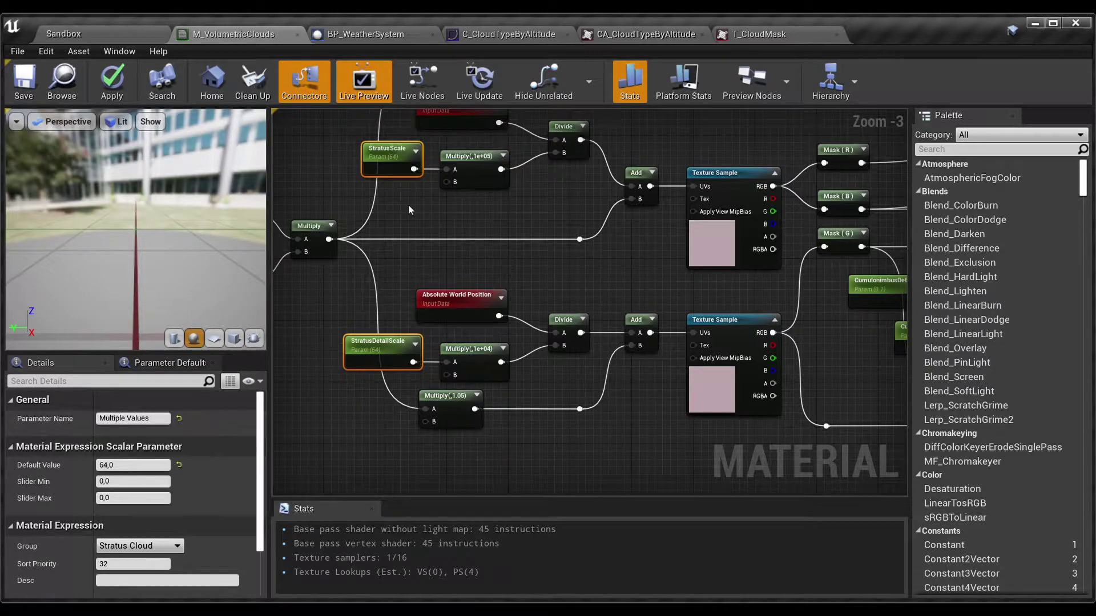
pyautogui.click(537, 204)
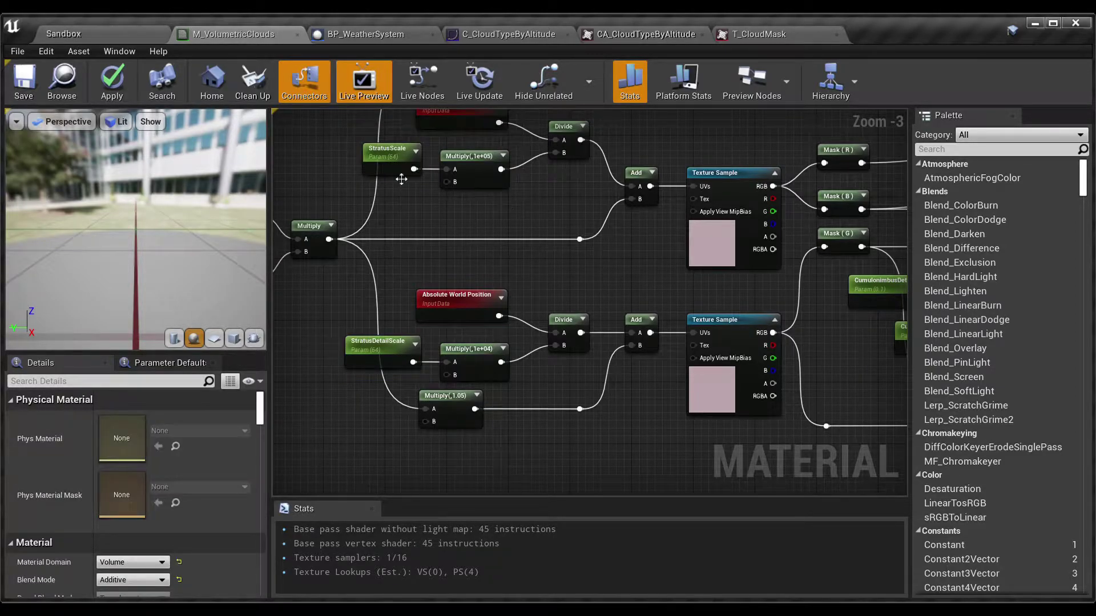
pyautogui.moveTo(446, 184); pyautogui.dragTo(447, 269, button='right')
pyautogui.moveTo(368, 197); pyautogui.dragTo(553, 278)
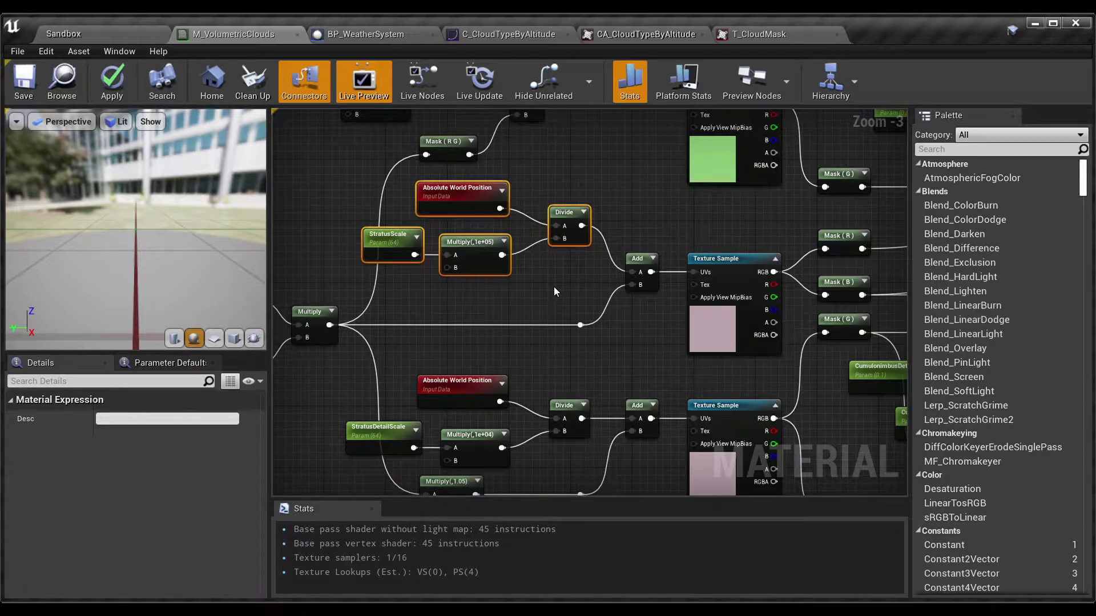
pyautogui.scroll(3, 366, 268)
pyautogui.moveTo(367, 247); pyautogui.dragTo(612, 391)
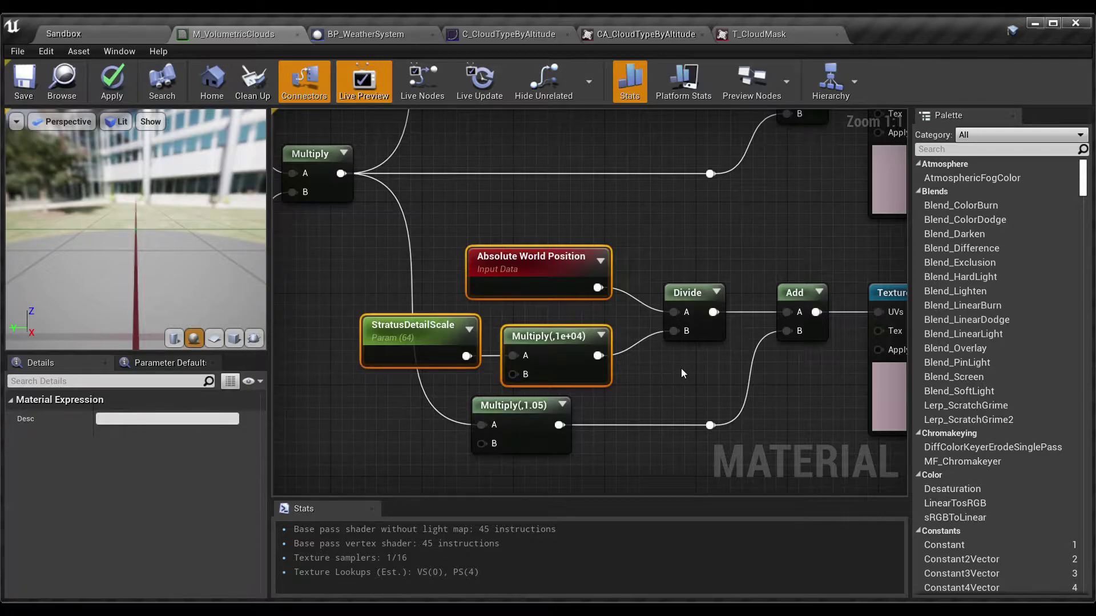
pyautogui.click(683, 374)
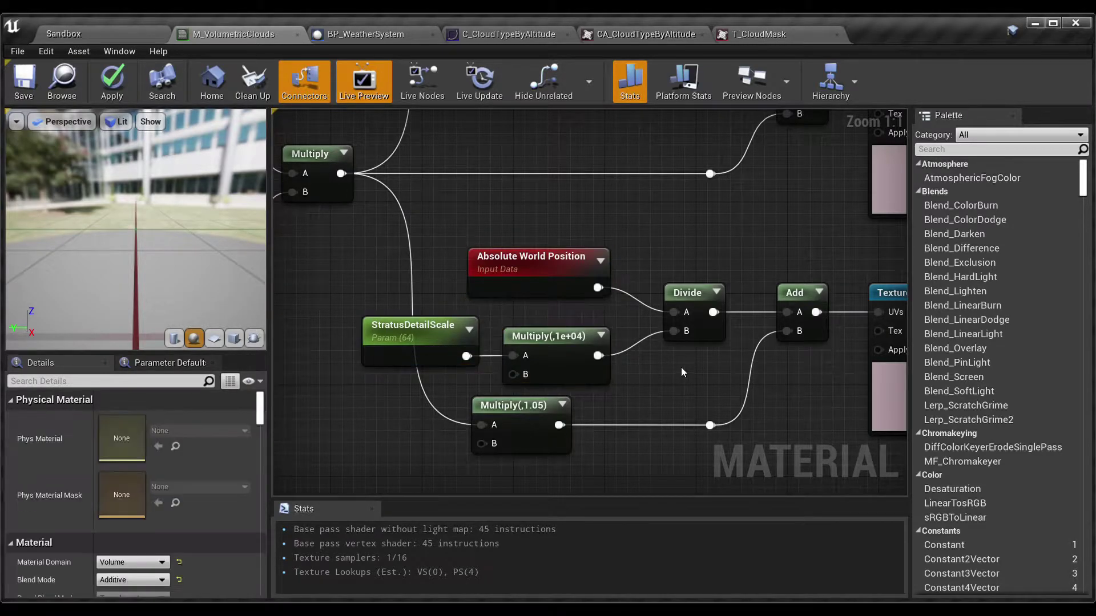
# Step: Follow the Texture Sample outputs through the masks, and highlight the Subtract-to-CheapContrast chain on the green texture's upper mask
pyautogui.moveTo(681, 369); pyautogui.dragTo(281, 372, button='right')
pyautogui.scroll(-2, 651, 336)
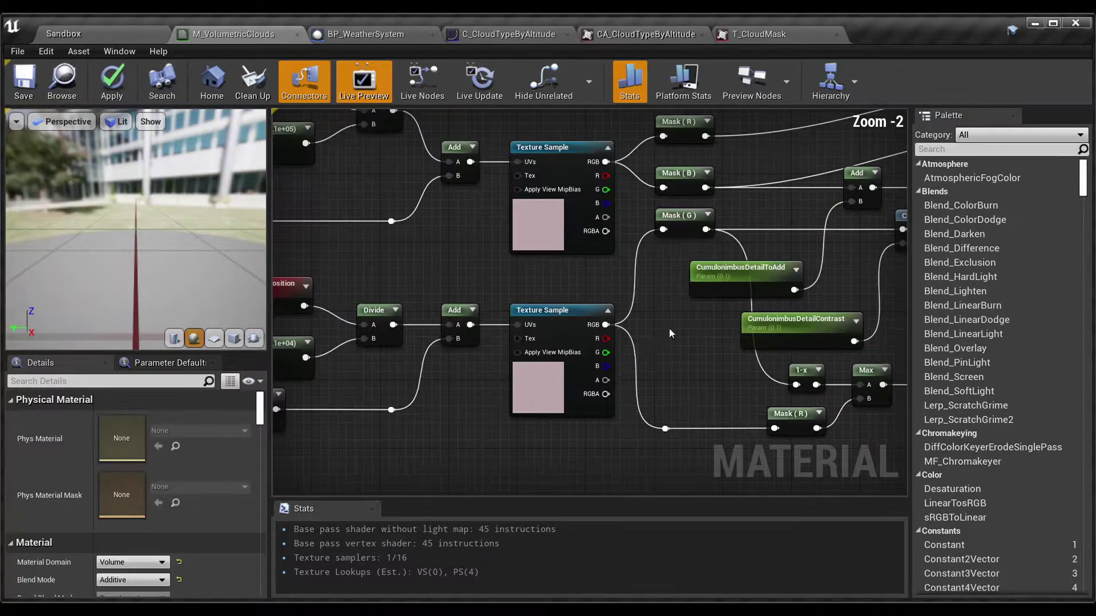
pyautogui.moveTo(669, 327); pyautogui.dragTo(482, 338, button='right')
pyautogui.moveTo(606, 264); pyautogui.dragTo(534, 433, button='right')
pyautogui.scroll(-2, 532, 369)
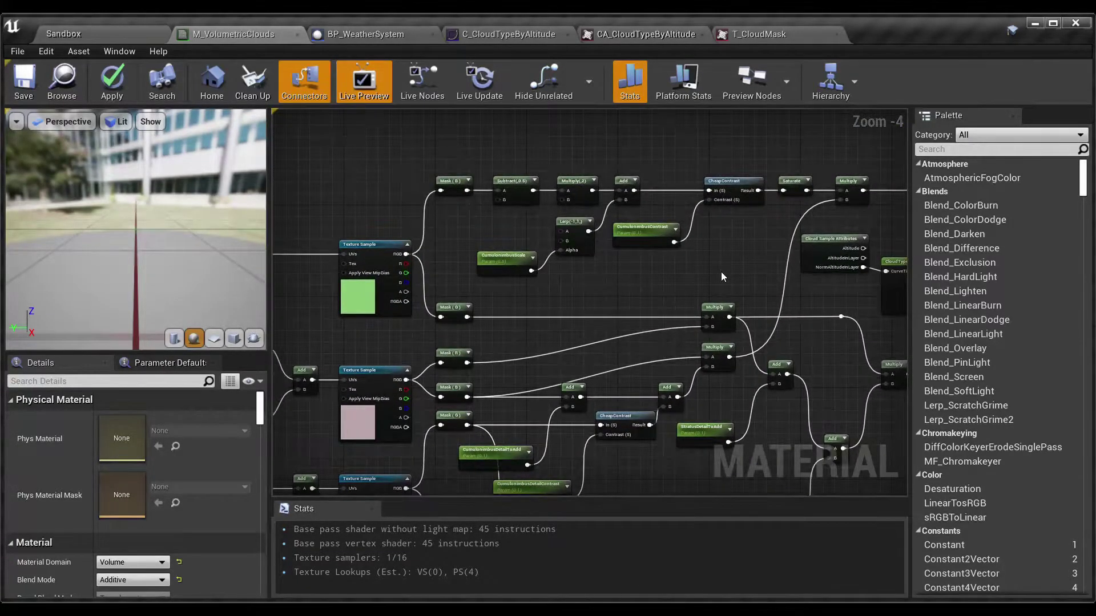
pyautogui.moveTo(723, 281); pyautogui.dragTo(501, 186)
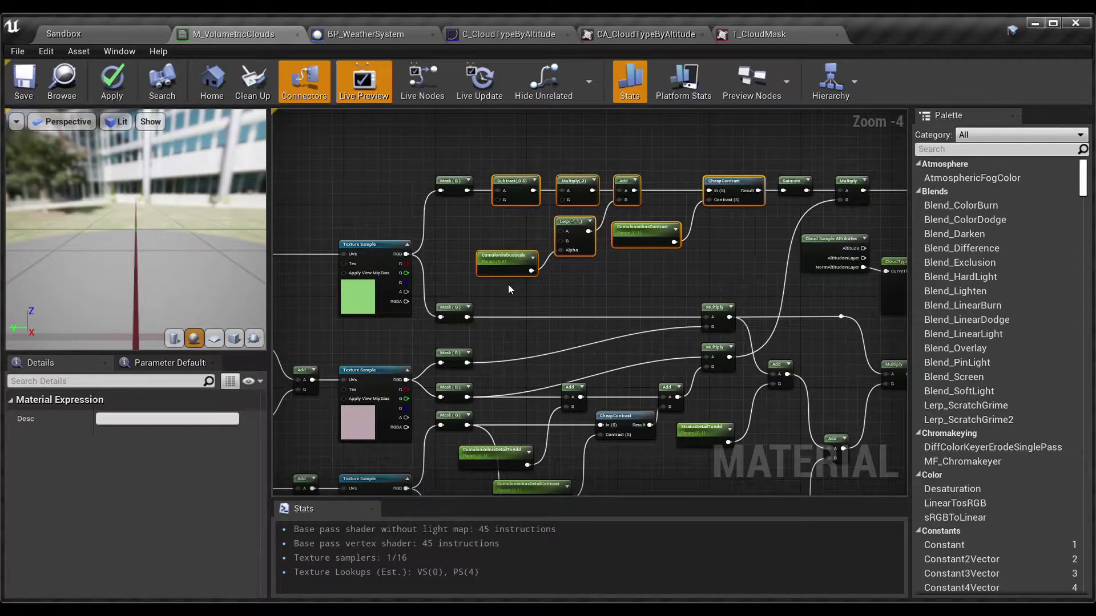
pyautogui.moveTo(510, 289); pyautogui.dragTo(501, 181, button='right')
# Step: Examine the StratusDetailContrast parameter with its CheapContrast and Add nodes, and trace them back to the stratus detail Texture Sample
pyautogui.moveTo(599, 358); pyautogui.dragTo(756, 296, button='right')
pyautogui.scroll(3, 625, 296)
pyautogui.click(625, 297)
pyautogui.moveTo(665, 399); pyautogui.dragTo(303, 365, button='right')
pyautogui.moveTo(752, 387); pyautogui.dragTo(606, 404, button='right')
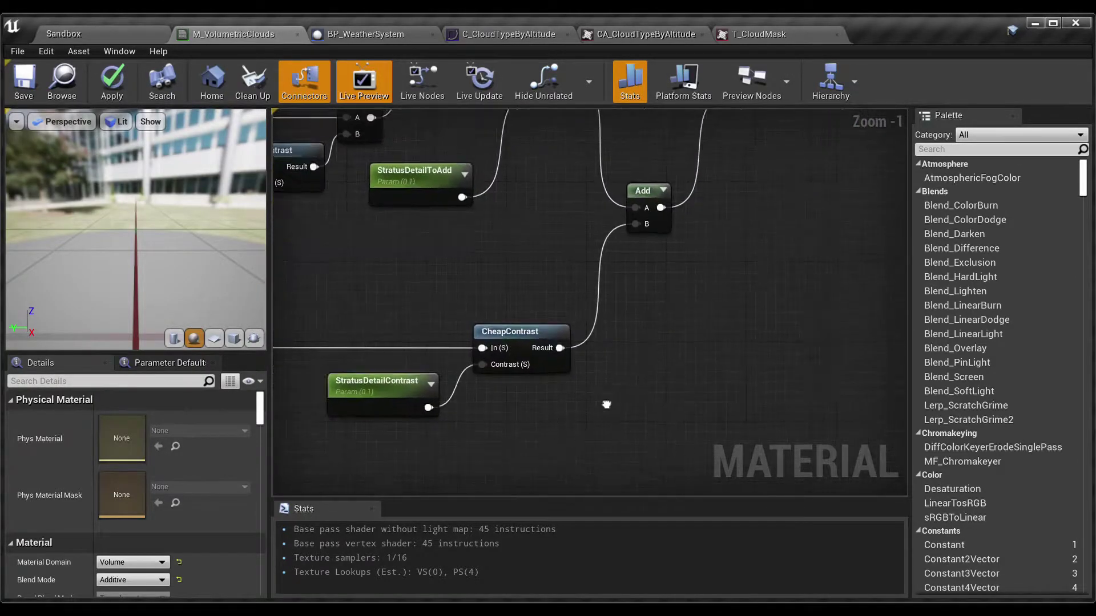
pyautogui.scroll(-1, 609, 402)
pyautogui.moveTo(612, 366); pyautogui.dragTo(437, 400)
pyautogui.moveTo(411, 297); pyautogui.dragTo(793, 280, button='right')
pyautogui.click(453, 230)
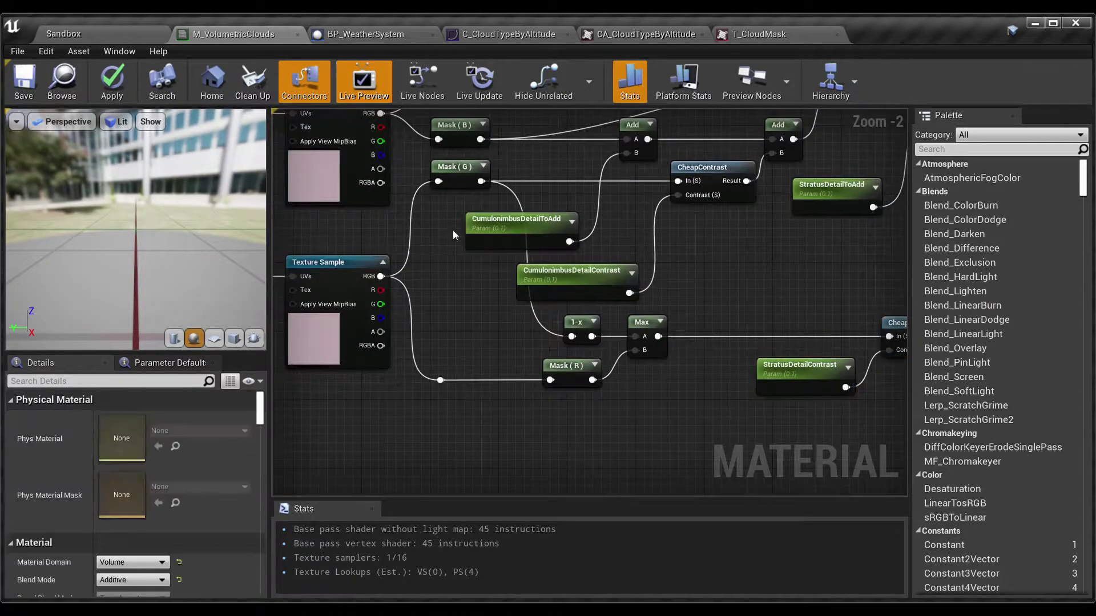
# Step: Review the G mask connections around the cumulonimbus detail parameters, and highlight the StratusScale branch feeding the upper stratus Texture Sample
pyautogui.moveTo(440, 201); pyautogui.dragTo(485, 253, button='right')
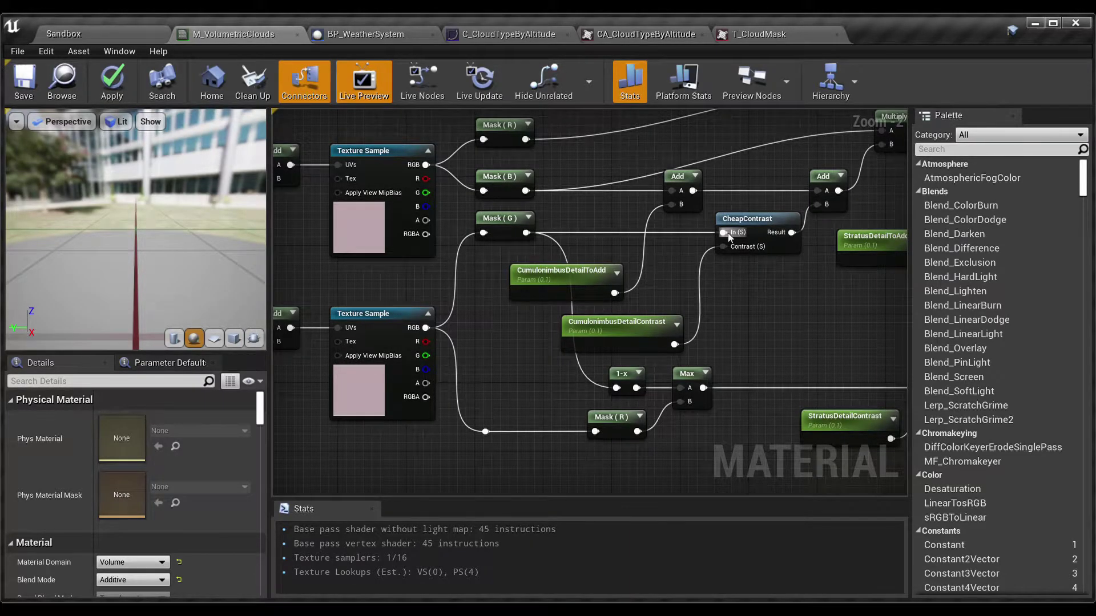
pyautogui.moveTo(753, 327); pyautogui.dragTo(720, 302, button='right')
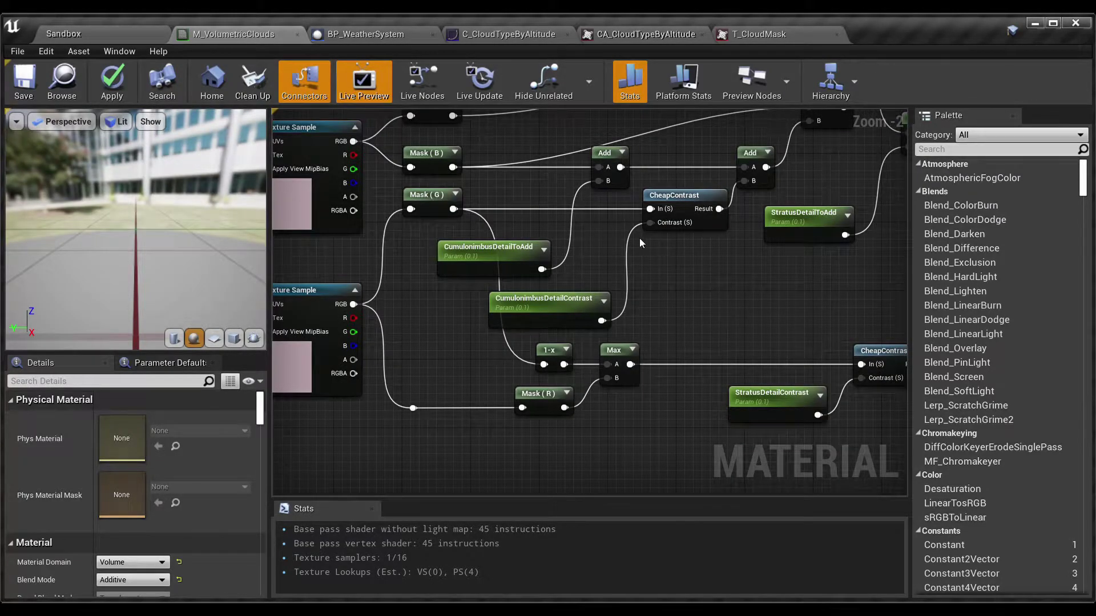
pyautogui.moveTo(539, 187); pyautogui.dragTo(543, 285, button='right')
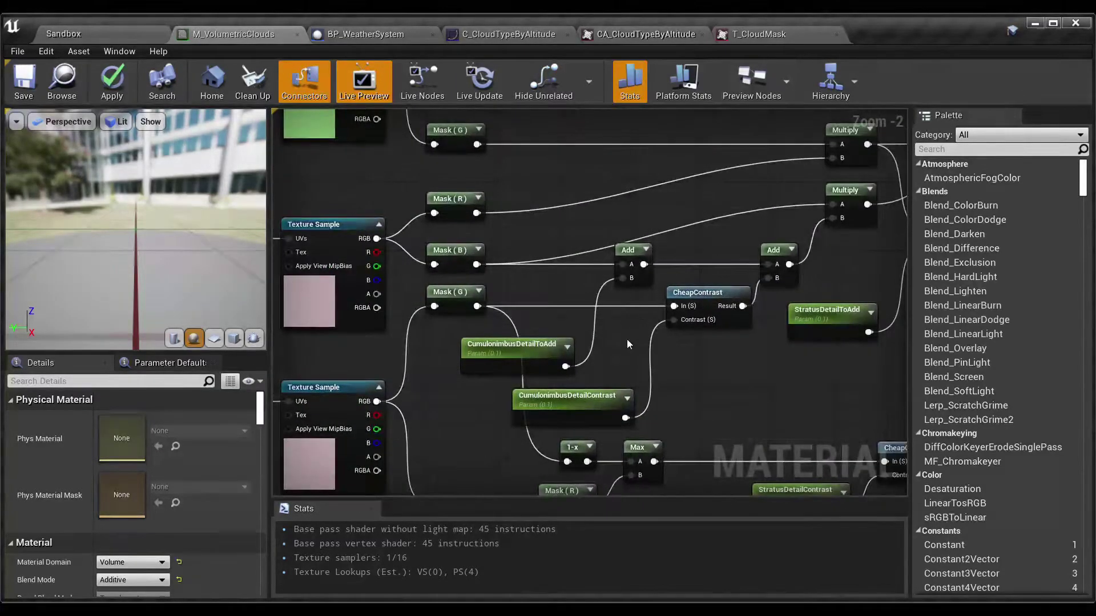
pyautogui.moveTo(470, 229); pyautogui.dragTo(907, 245, button='right')
pyautogui.moveTo(686, 333); pyautogui.dragTo(409, 152)
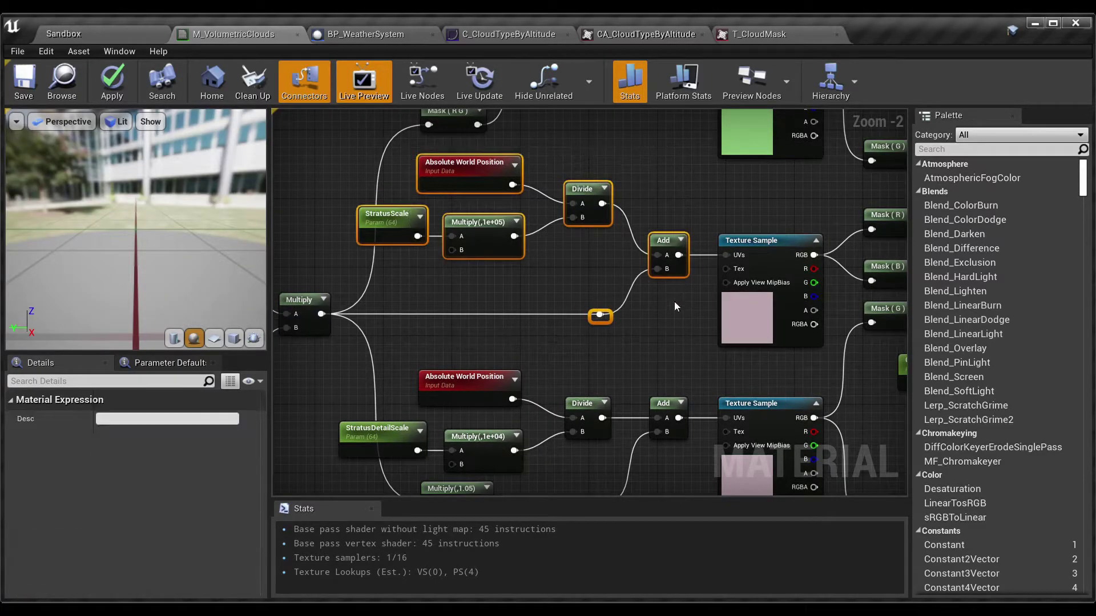
# Step: Highlight the detail texture's Mask (G) path through the CheapContrast, Add and Multiply nodes
pyautogui.moveTo(695, 317); pyautogui.dragTo(311, 247, button='right')
pyautogui.click(505, 245)
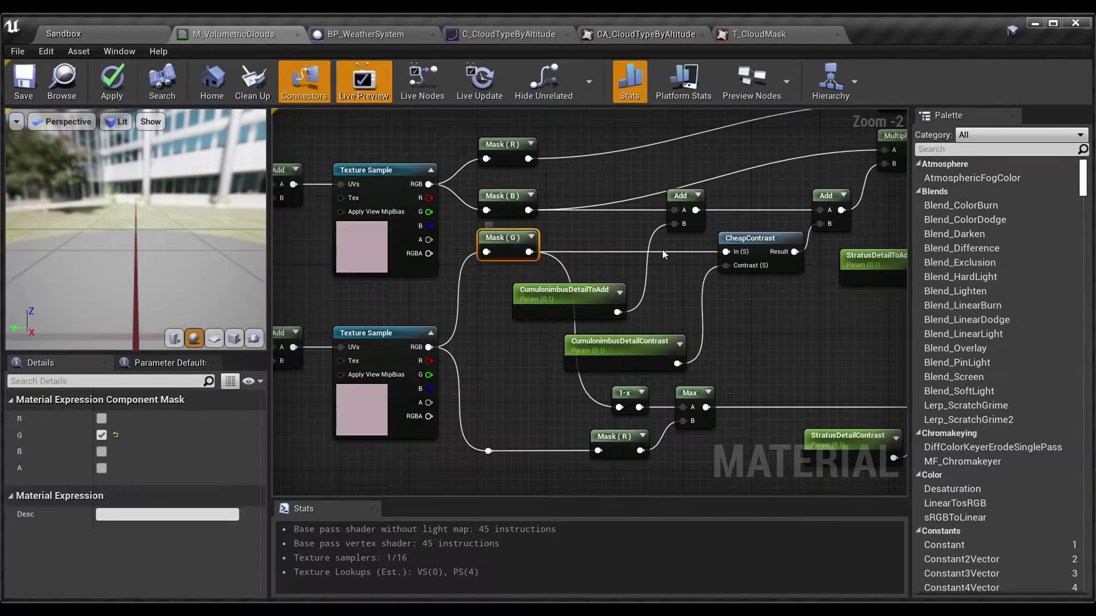
pyautogui.keyDown('ctrl'); pyautogui.click(747, 248); pyautogui.keyUp('ctrl')
pyautogui.keyDown('ctrl'); pyautogui.click(833, 209); pyautogui.keyUp('ctrl')
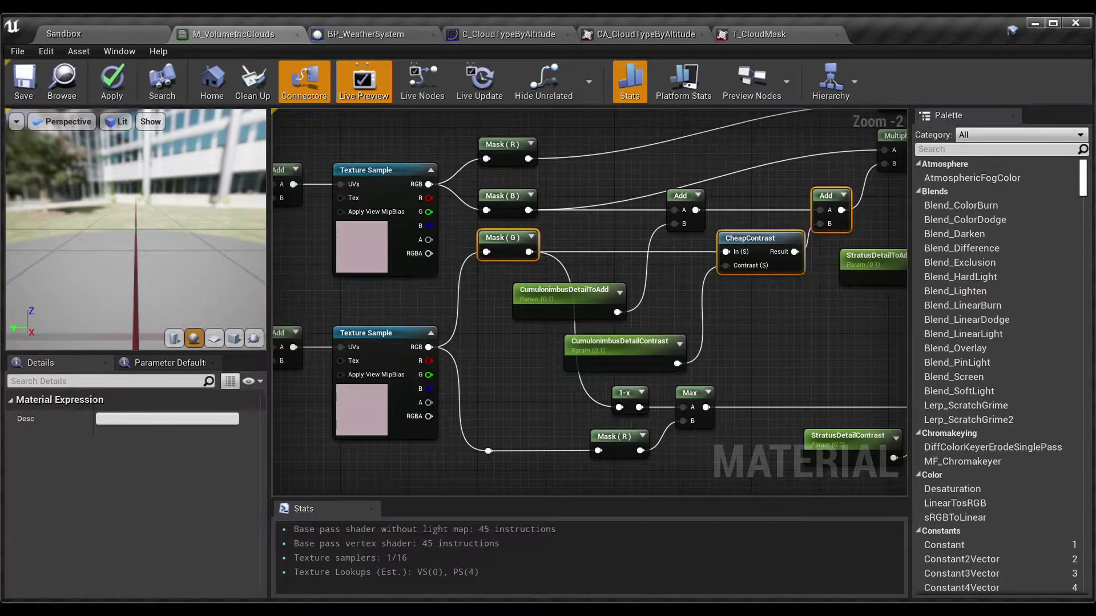
pyautogui.moveTo(833, 209); pyautogui.dragTo(676, 247, button='right')
pyautogui.keyDown('ctrl'); pyautogui.click(754, 188); pyautogui.keyUp('ctrl')
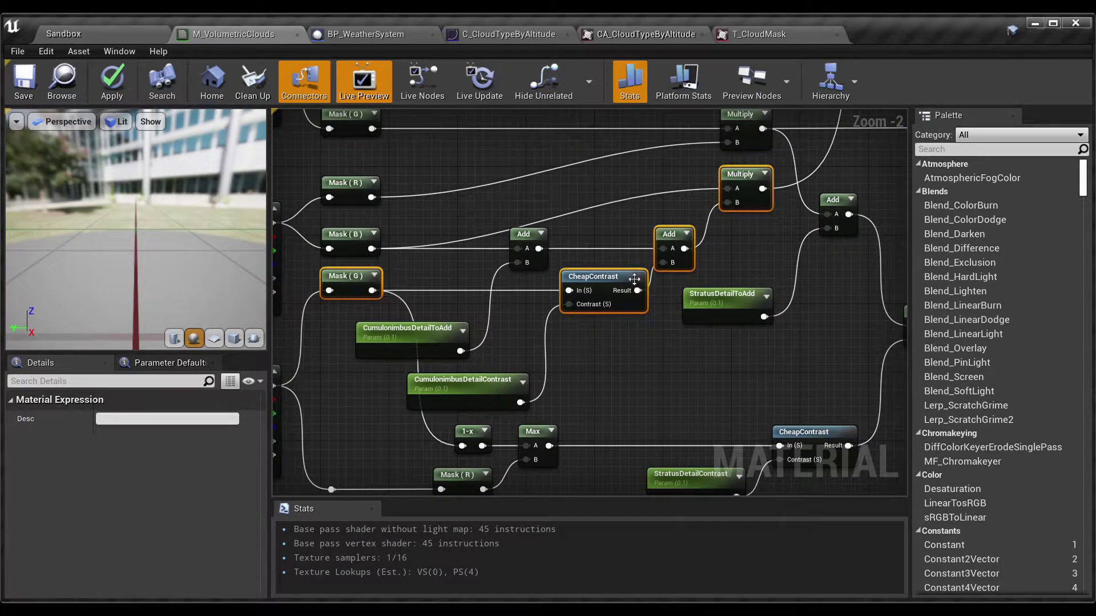
pyautogui.moveTo(609, 343); pyautogui.dragTo(679, 270, button='right')
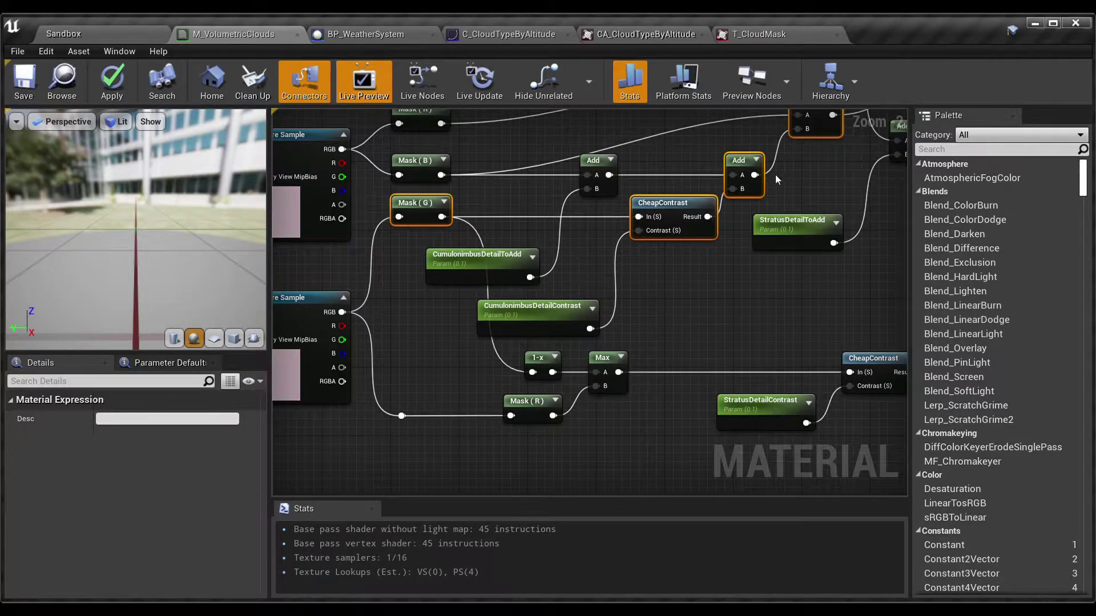
pyautogui.click(722, 275)
# Step: Highlight the 1-x, Mask (R) and Max nodes fed by the detail Texture Sample, including the reroute into Mask (R)
pyautogui.moveTo(437, 342); pyautogui.dragTo(455, 295, button='right')
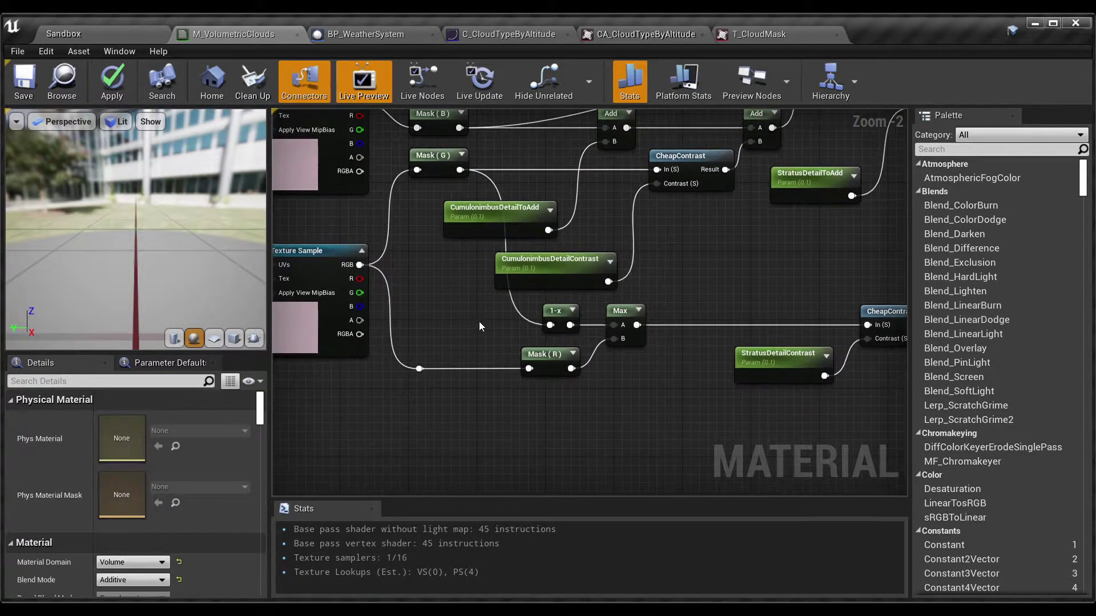
pyautogui.moveTo(639, 401); pyautogui.dragTo(539, 319)
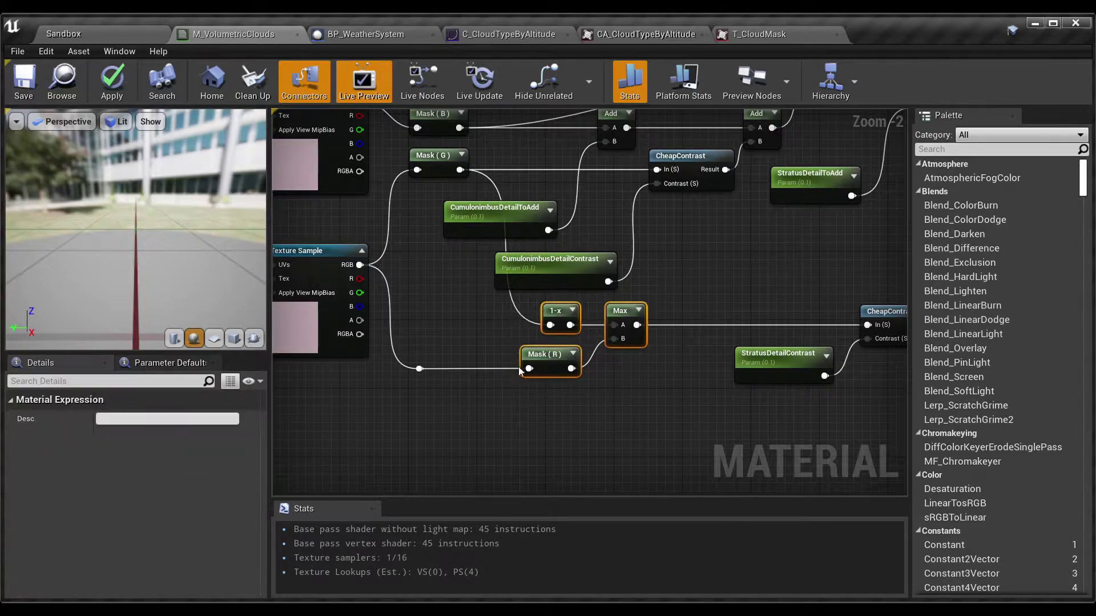
pyautogui.click(554, 409)
pyautogui.moveTo(547, 409); pyautogui.dragTo(583, 405, button='right')
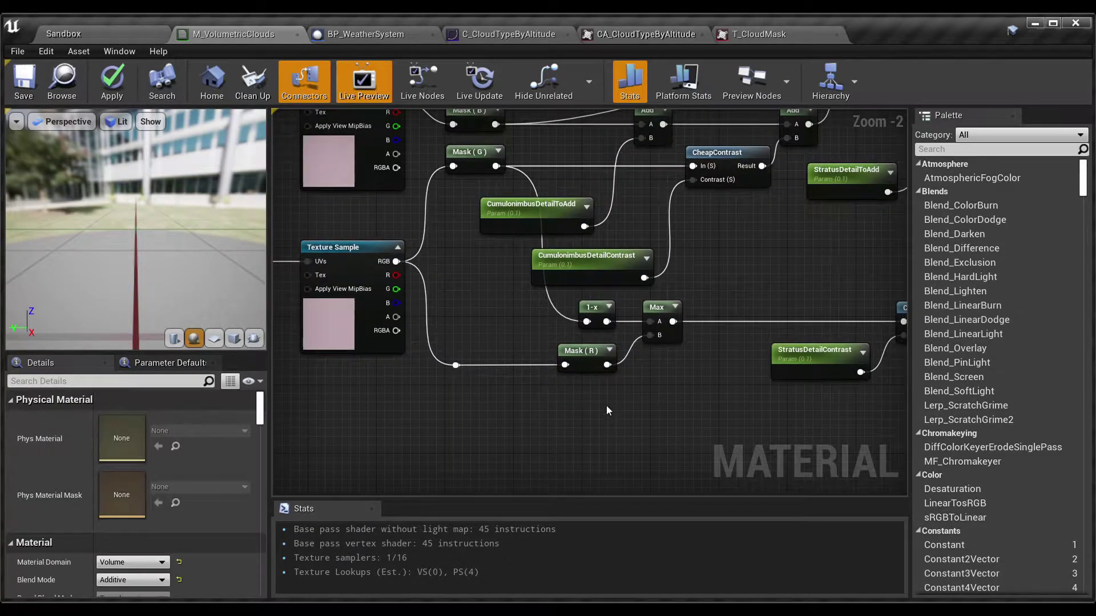
pyautogui.moveTo(605, 404); pyautogui.dragTo(442, 346)
pyautogui.click(593, 410)
# Step: Inspect the Max node and follow its output to highlight the StratusDetailContrast parameter and its CheapContrast node
pyautogui.click(662, 303)
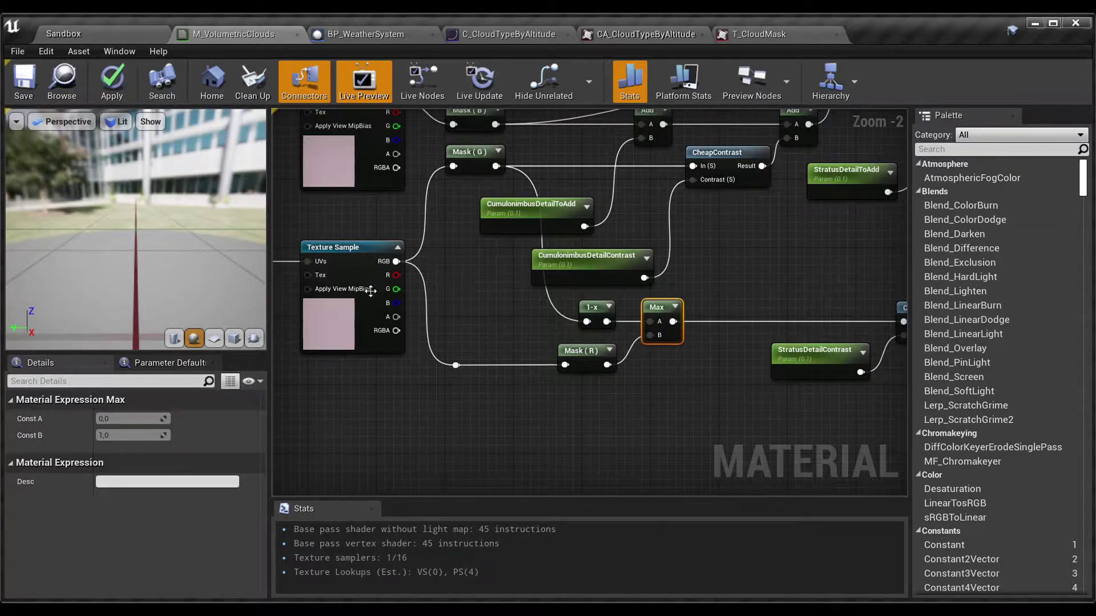
pyautogui.moveTo(707, 334); pyautogui.dragTo(551, 352, button='right')
pyautogui.click(617, 280)
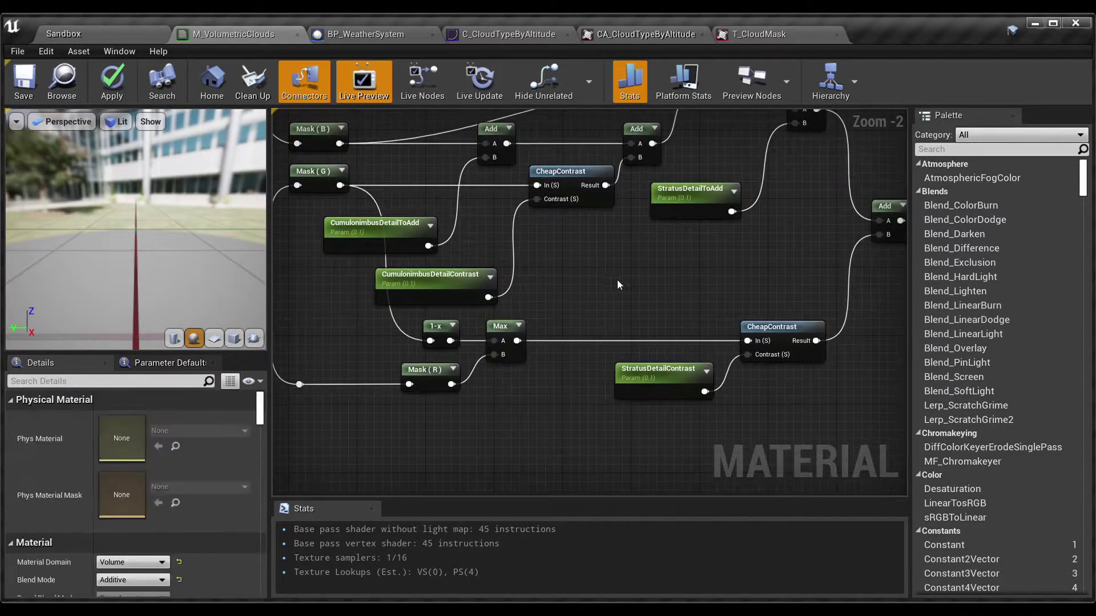
pyautogui.moveTo(618, 279); pyautogui.dragTo(471, 261, button='right')
pyautogui.moveTo(481, 274); pyautogui.dragTo(648, 383)
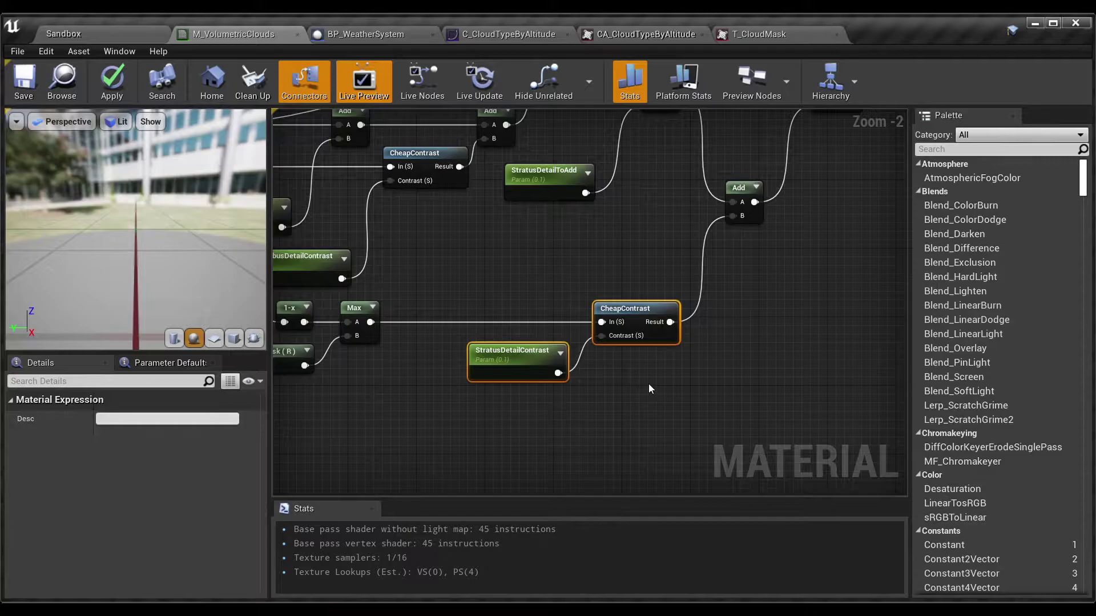
# Step: Highlight the StratusDetailContrast parameter with its CheapContrast node, and compare it with the matching CumulonimbusDetailContrast pair
pyautogui.click(609, 398)
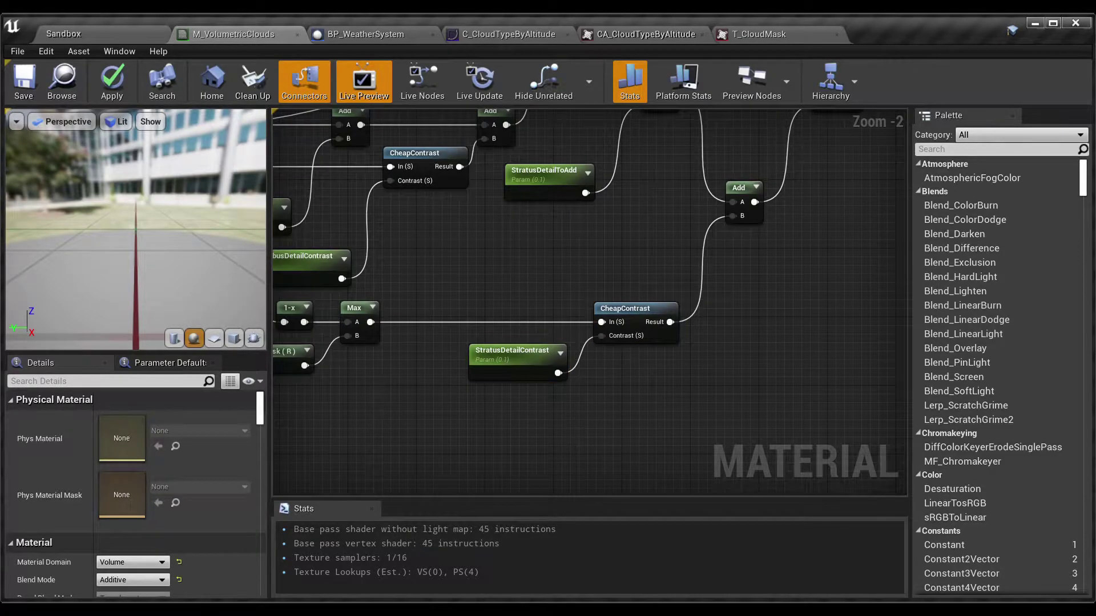
pyautogui.moveTo(538, 292); pyautogui.dragTo(574, 271, button='right')
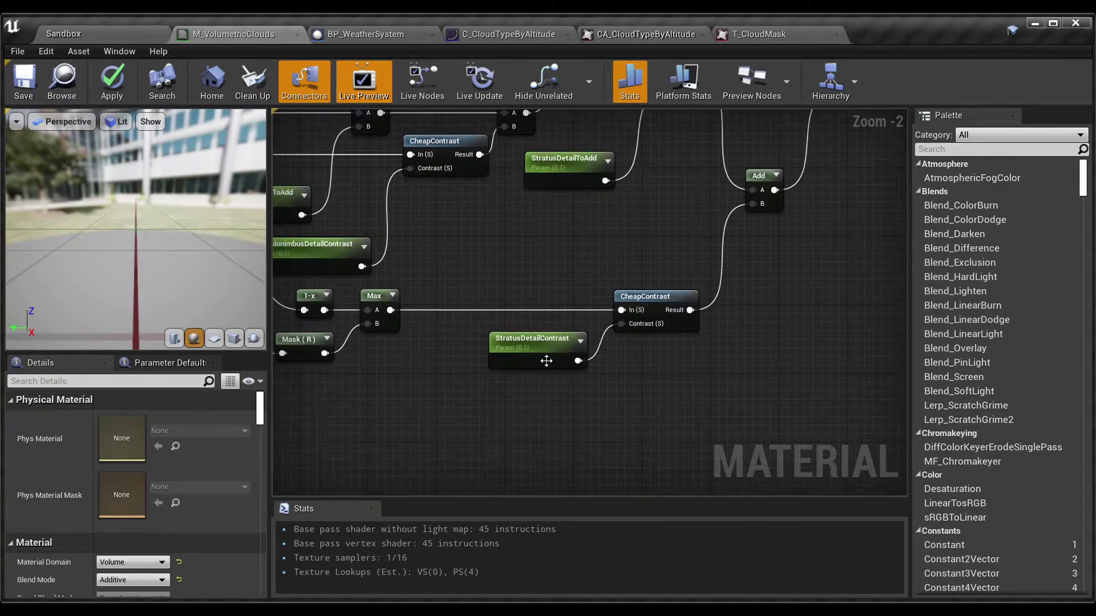
pyautogui.moveTo(513, 234); pyautogui.dragTo(654, 260, button='right')
pyautogui.moveTo(608, 289); pyautogui.dragTo(501, 193)
pyautogui.moveTo(818, 426); pyautogui.dragTo(693, 323)
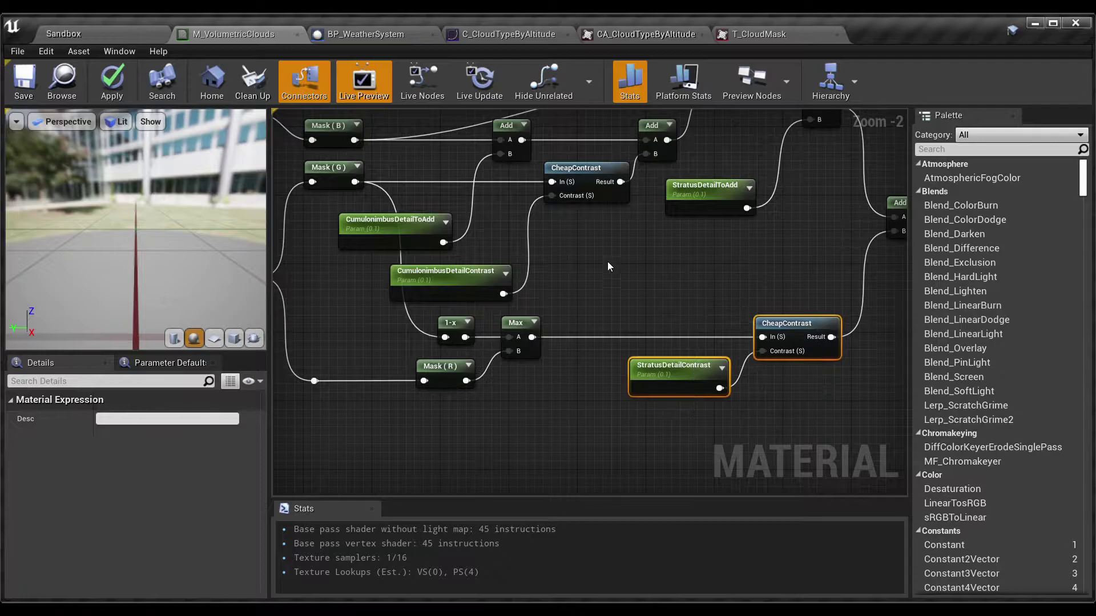
pyautogui.moveTo(606, 292); pyautogui.dragTo(500, 184)
pyautogui.moveTo(662, 270); pyautogui.dragTo(489, 226, button='right')
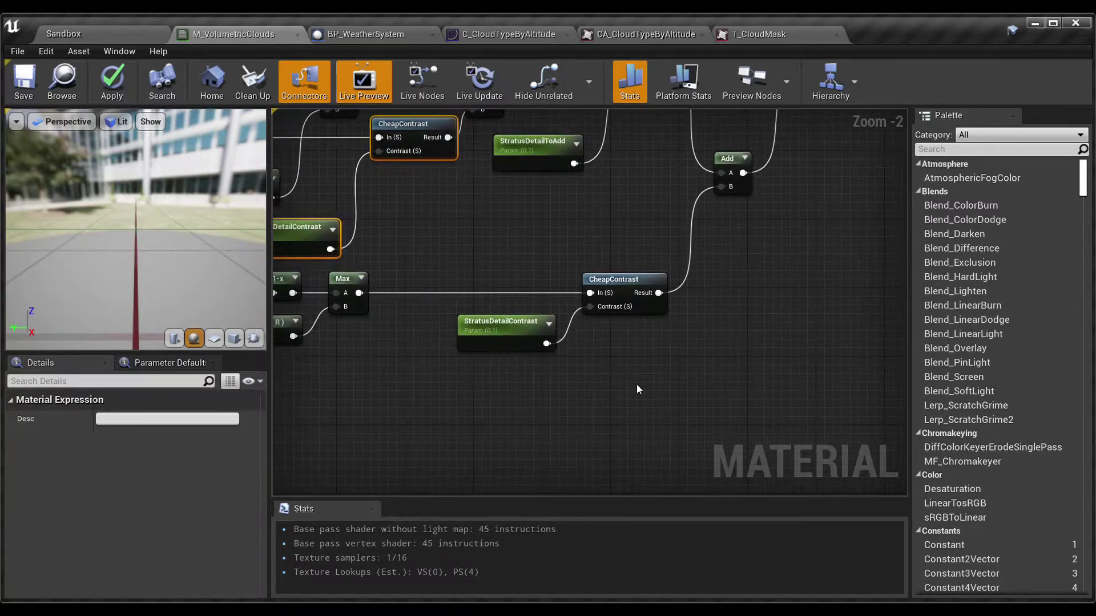
pyautogui.moveTo(636, 378); pyautogui.dragTo(495, 259)
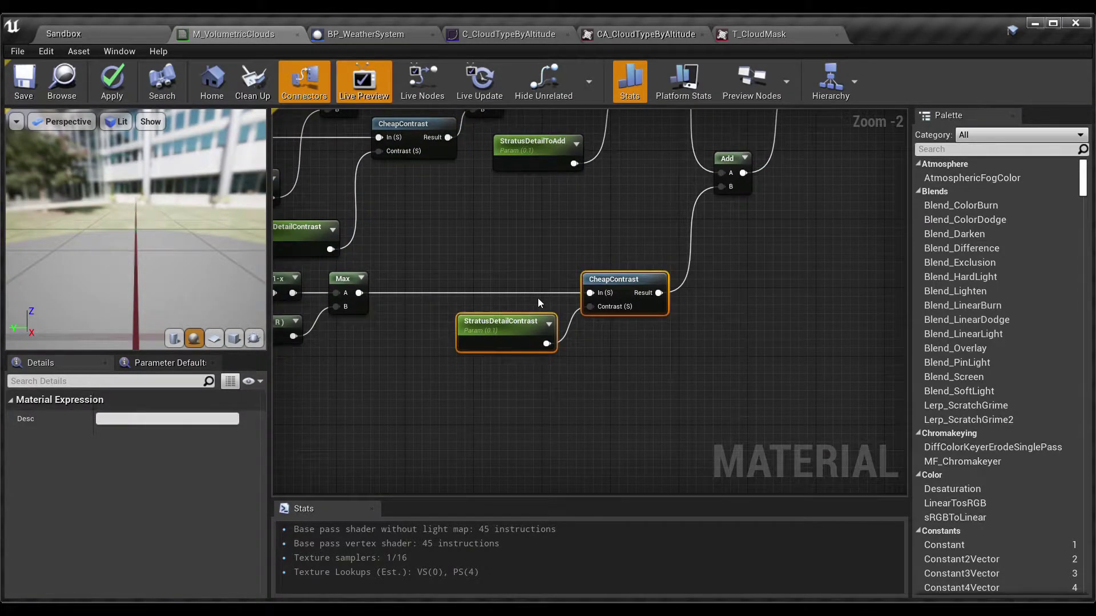
pyautogui.click(526, 374)
# Step: Highlight the Mask (G) and Mask (R) nodes of the upper Texture Samples and follow their wires into the Multiply node
pyautogui.moveTo(525, 239); pyautogui.dragTo(563, 365, button='right')
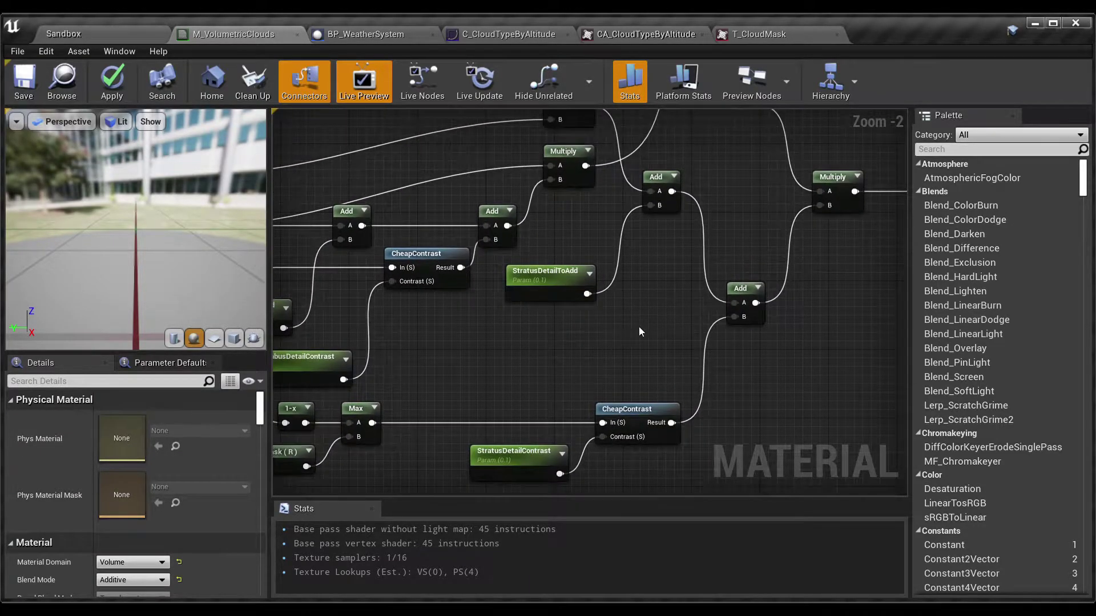
pyautogui.moveTo(639, 326); pyautogui.dragTo(682, 367, button='right')
pyautogui.moveTo(674, 310); pyautogui.dragTo(713, 352, button='right')
pyautogui.scroll(-1, 736, 332)
pyautogui.moveTo(477, 211); pyautogui.dragTo(577, 284, button='right')
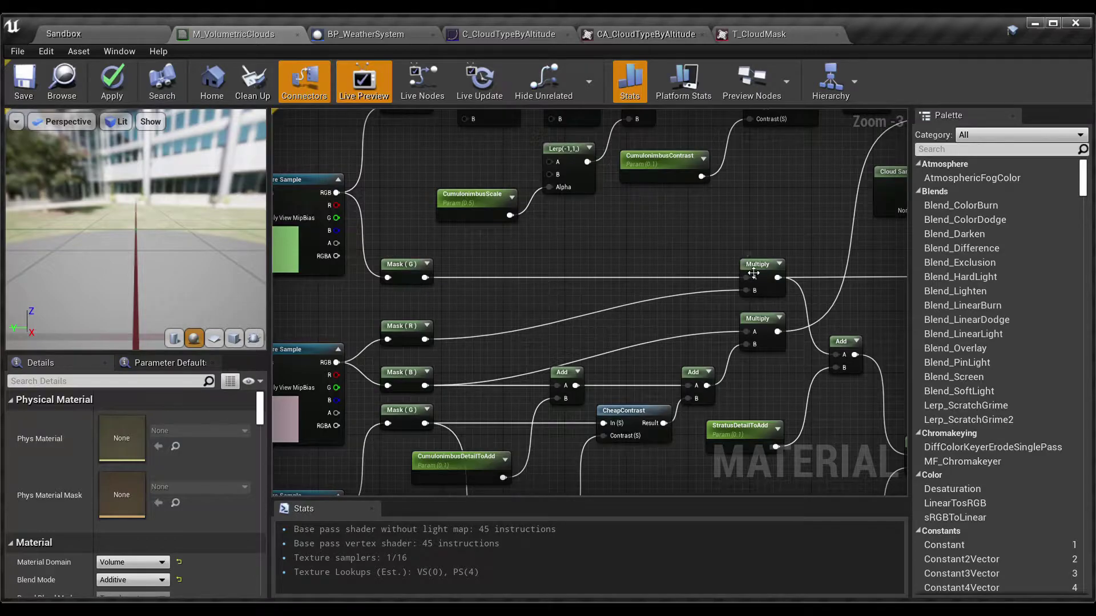
pyautogui.moveTo(471, 350); pyautogui.dragTo(402, 272)
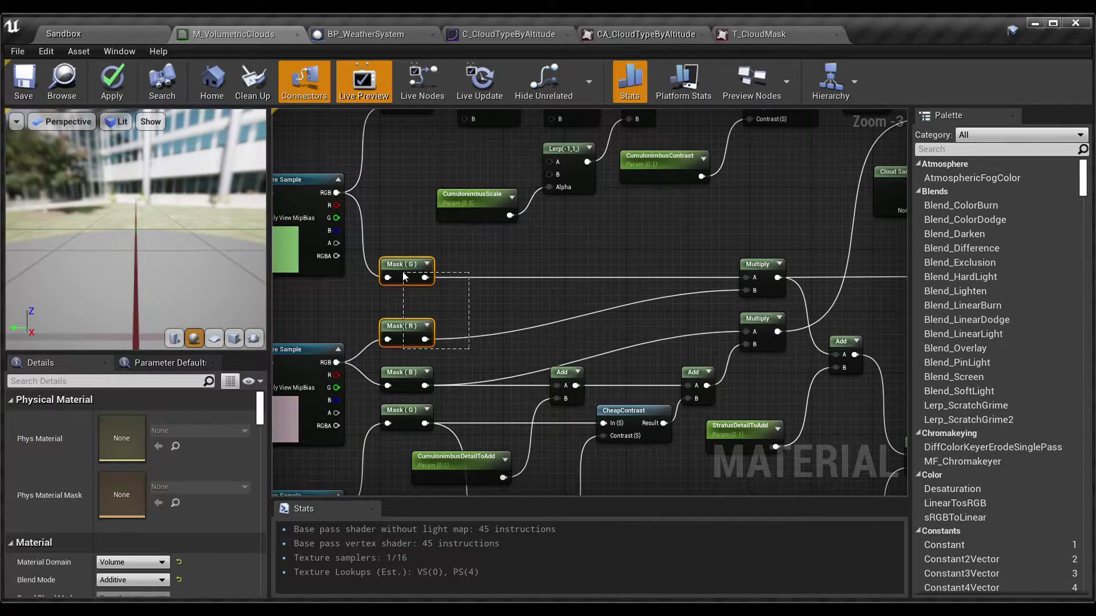
pyautogui.moveTo(487, 310); pyautogui.dragTo(412, 230, button='right')
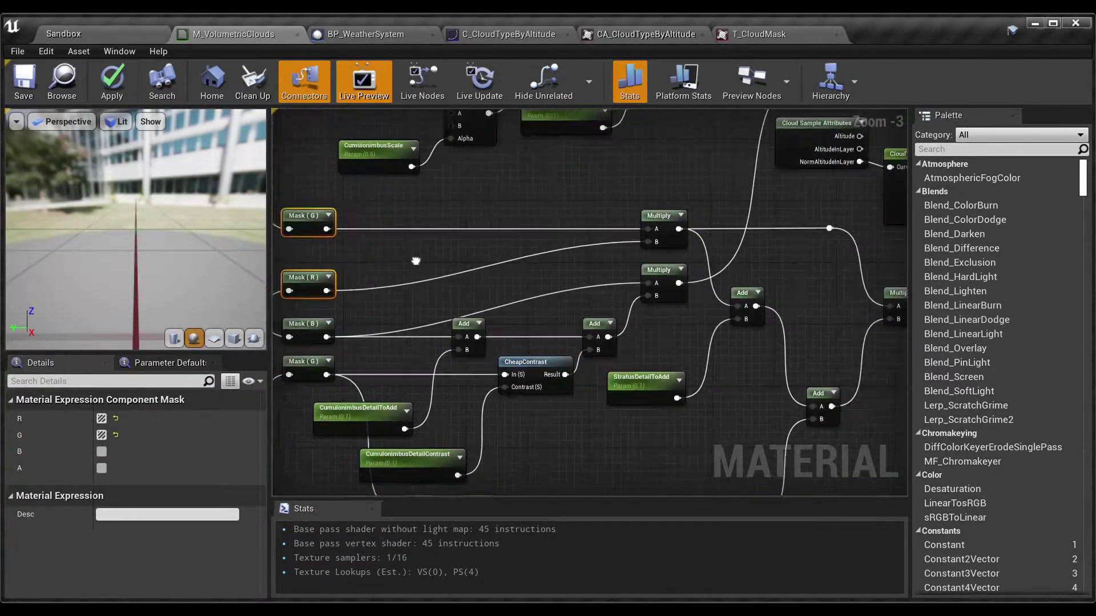
pyautogui.moveTo(746, 346); pyautogui.dragTo(680, 368, button='right')
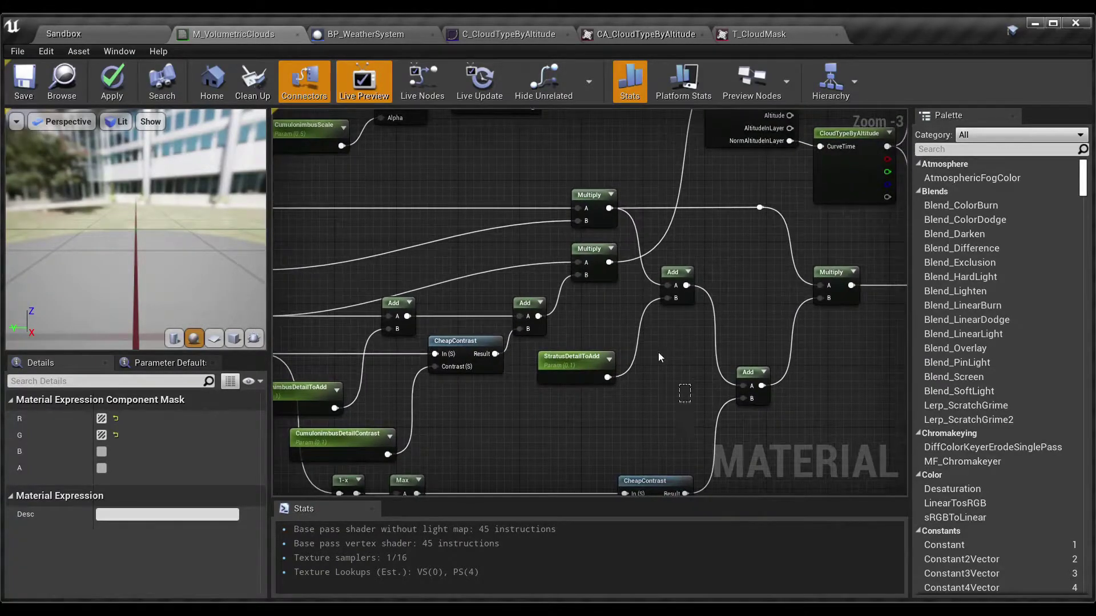
# Step: Inspect the Add node after the mask Multiply and select the StratusDetailToAdd parameter feeding it
pyautogui.click(674, 277)
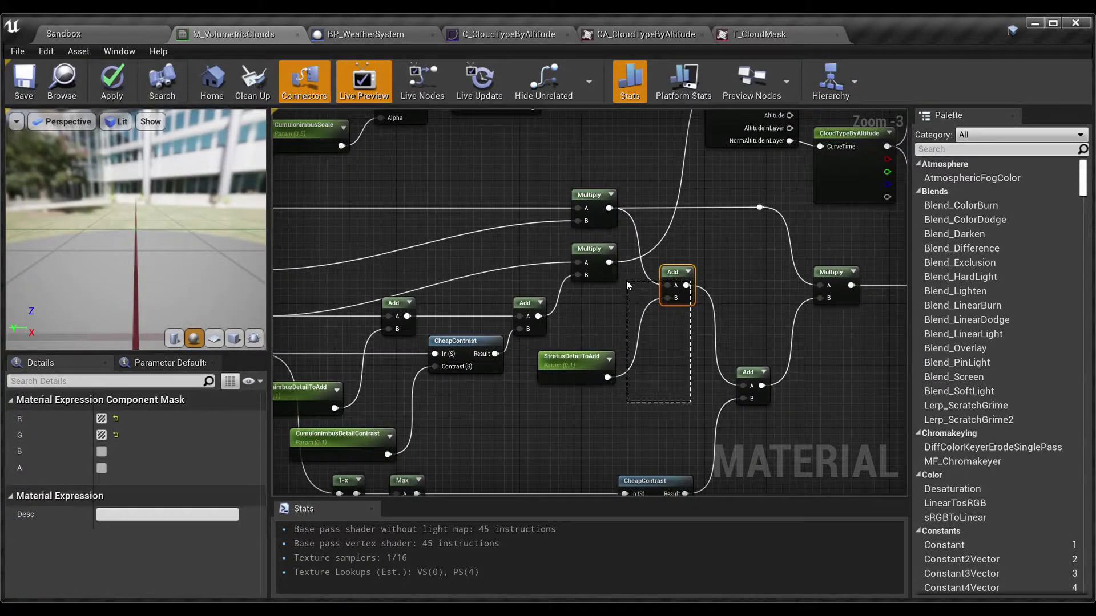
pyautogui.click(592, 375)
pyautogui.moveTo(586, 394); pyautogui.dragTo(587, 337, button='right')
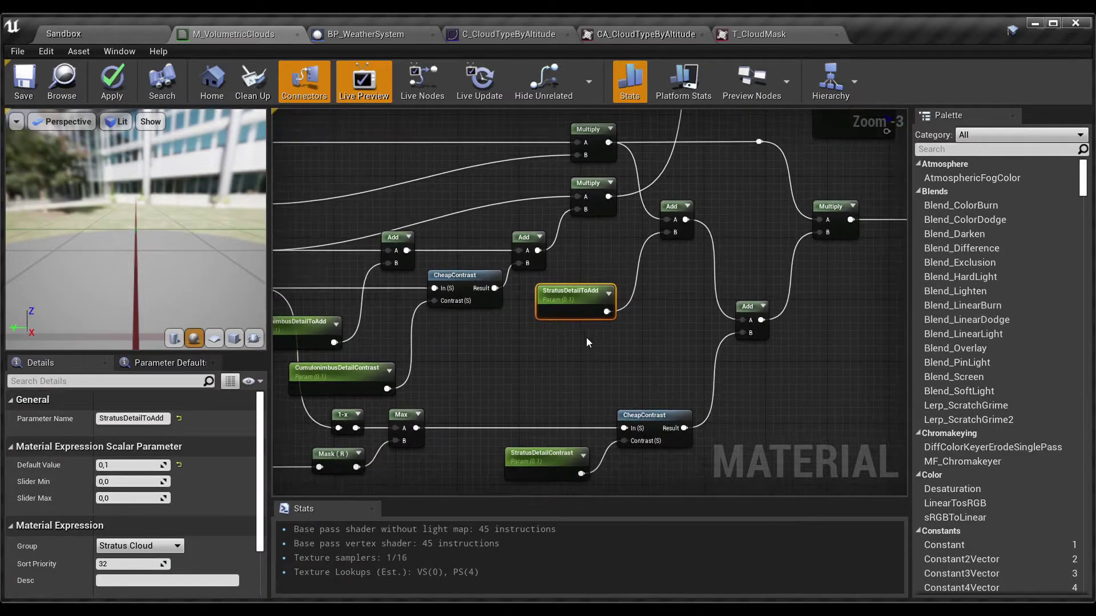
pyautogui.scroll(2, 582, 327)
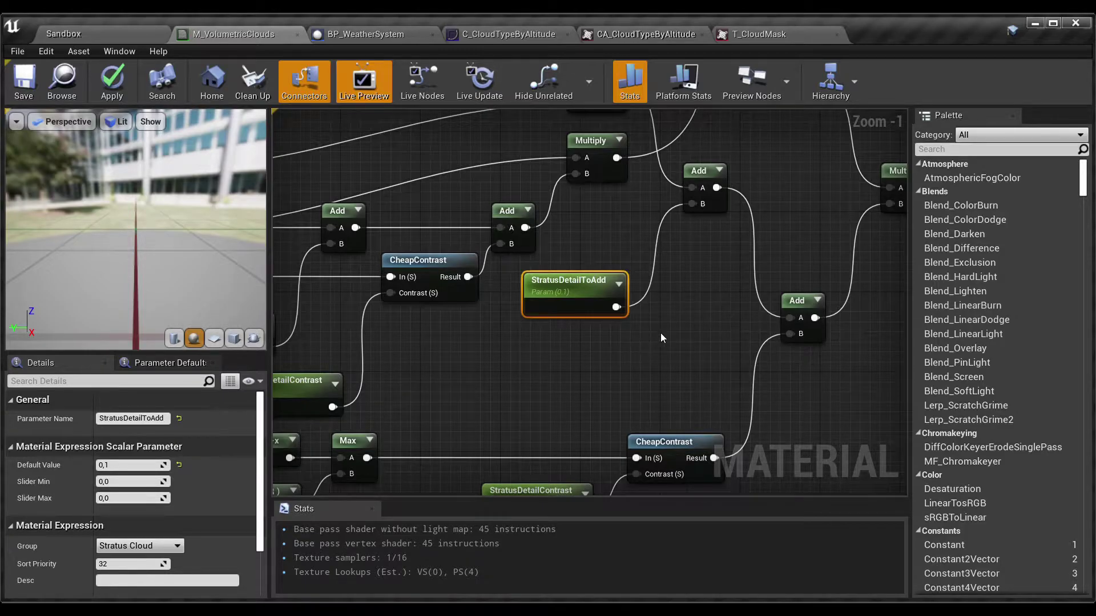
# Step: Highlight the StratusDetailContrast and CheapContrast nodes, and follow their result through the Add node to the stratus Multiply node
pyautogui.moveTo(661, 334); pyautogui.dragTo(540, 240, button='right')
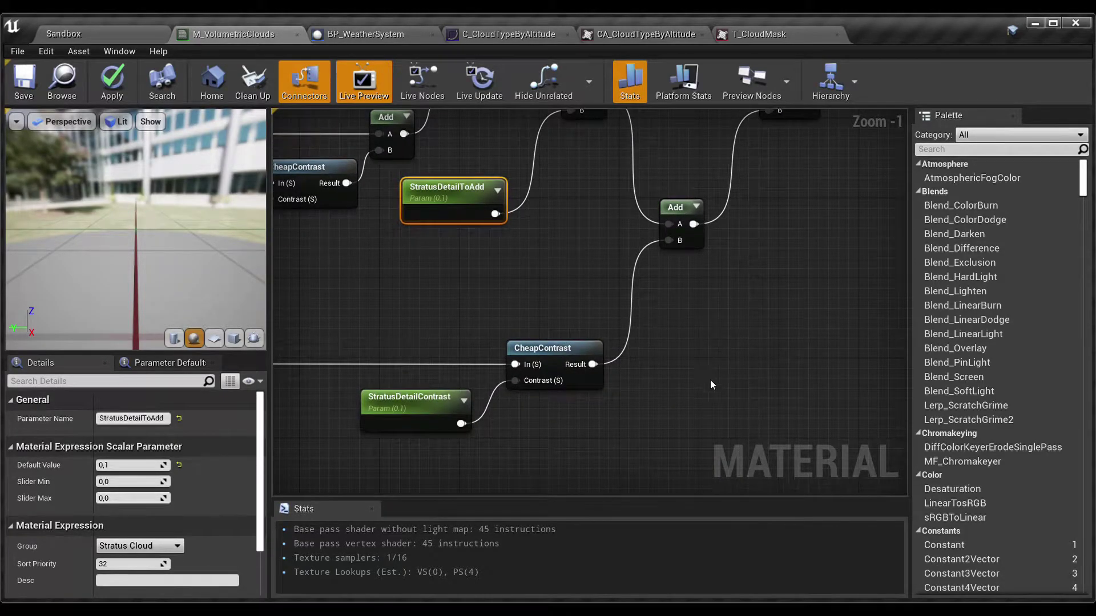
pyautogui.moveTo(693, 392); pyautogui.dragTo(803, 321, button='right')
pyautogui.moveTo(753, 375); pyautogui.dragTo(551, 251)
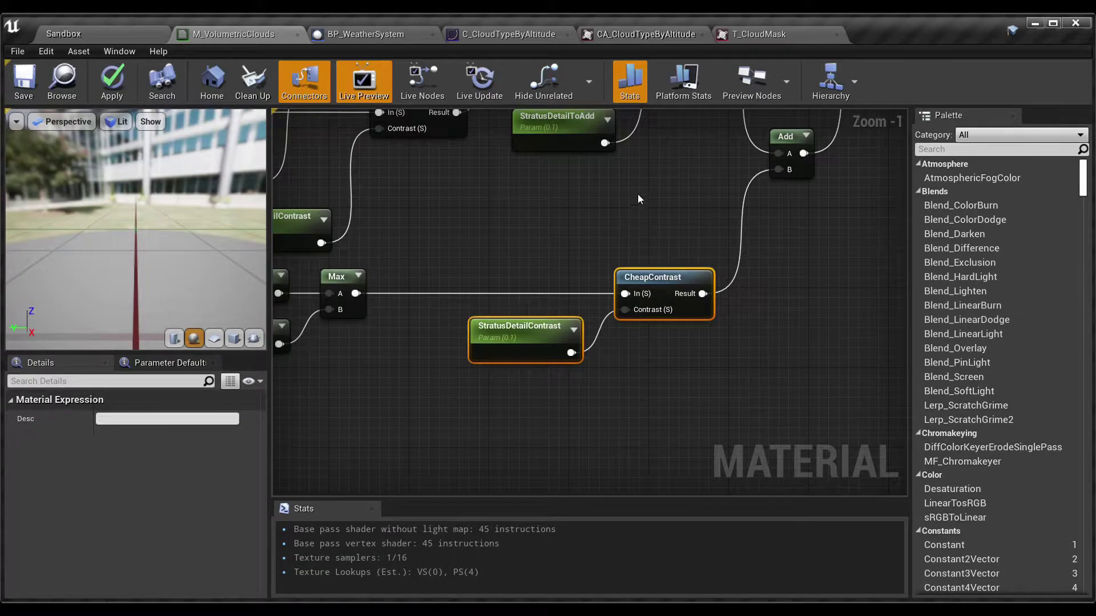
pyautogui.moveTo(638, 194); pyautogui.dragTo(560, 291, button='right')
pyautogui.moveTo(780, 180); pyautogui.dragTo(696, 303, button='right')
pyautogui.scroll(-1, 625, 308)
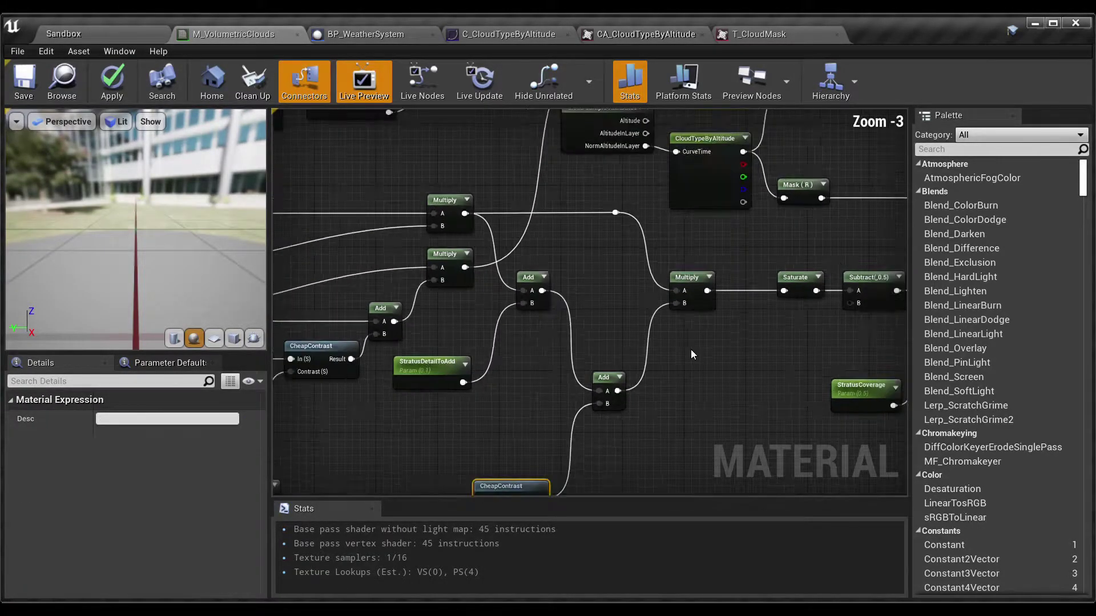
pyautogui.click(690, 292)
# Step: Inspect the T_CloudMask and VT_PerlinWorley Texture Samples, and follow their masks back to the Multiply nodes
pyautogui.moveTo(478, 233); pyautogui.dragTo(744, 250, button='right')
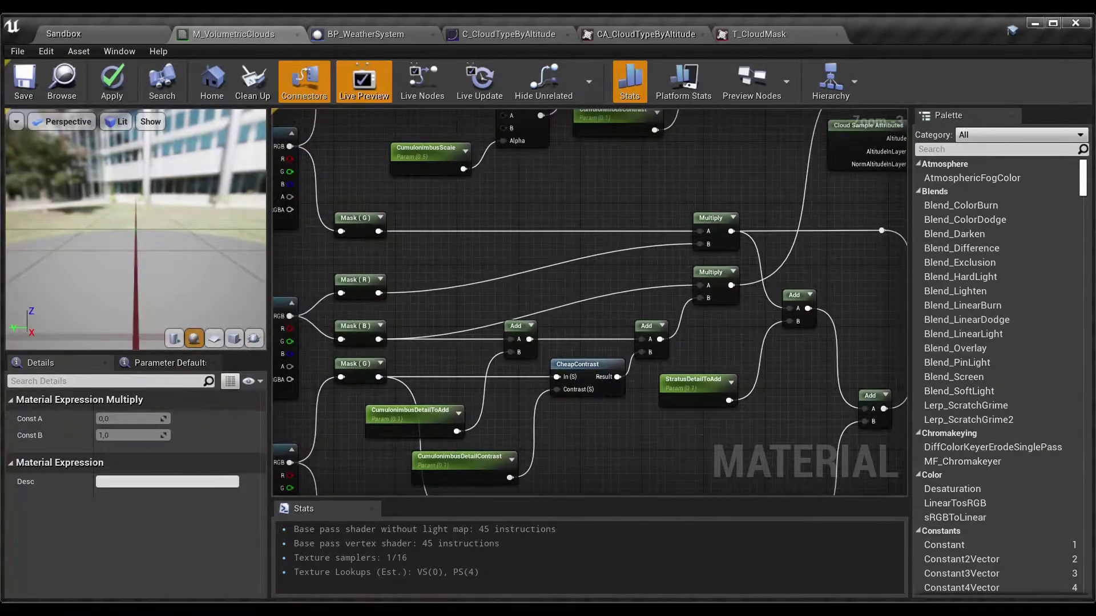
pyautogui.moveTo(345, 203); pyautogui.dragTo(399, 211, button='right')
pyautogui.moveTo(397, 208); pyautogui.dragTo(447, 303)
pyautogui.moveTo(285, 230); pyautogui.dragTo(410, 259, button='right')
pyautogui.click(410, 260)
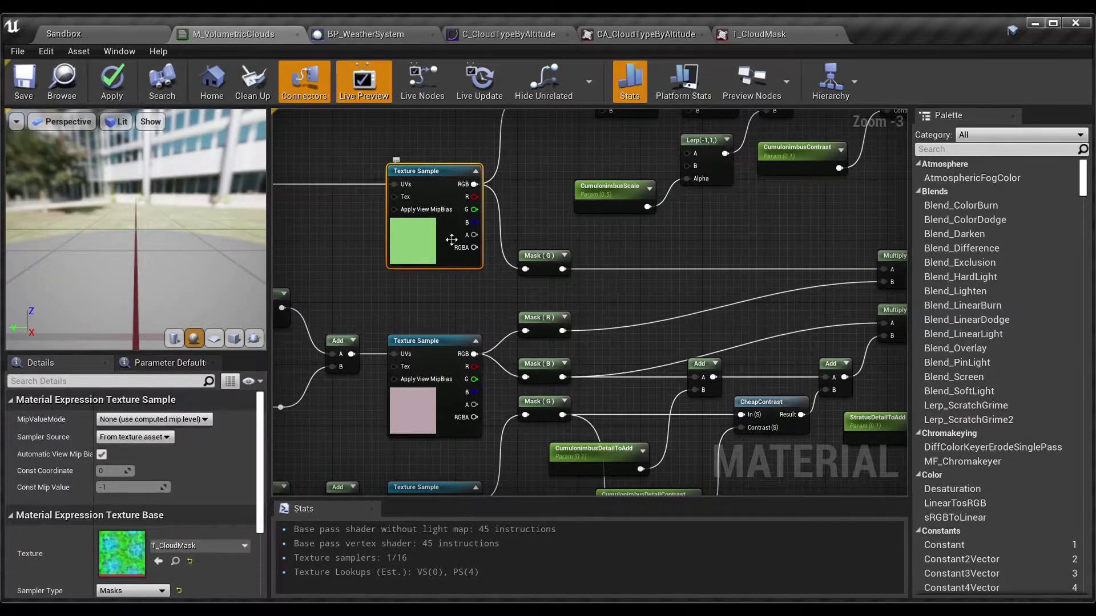
pyautogui.click(433, 405)
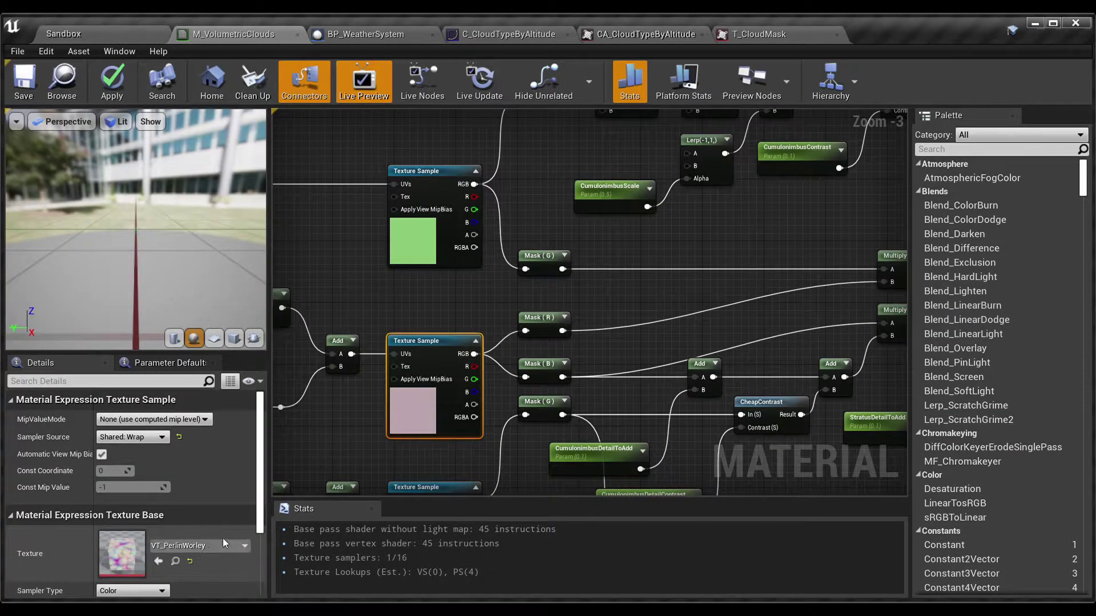
pyautogui.moveTo(491, 266); pyautogui.dragTo(52, 249, button='right')
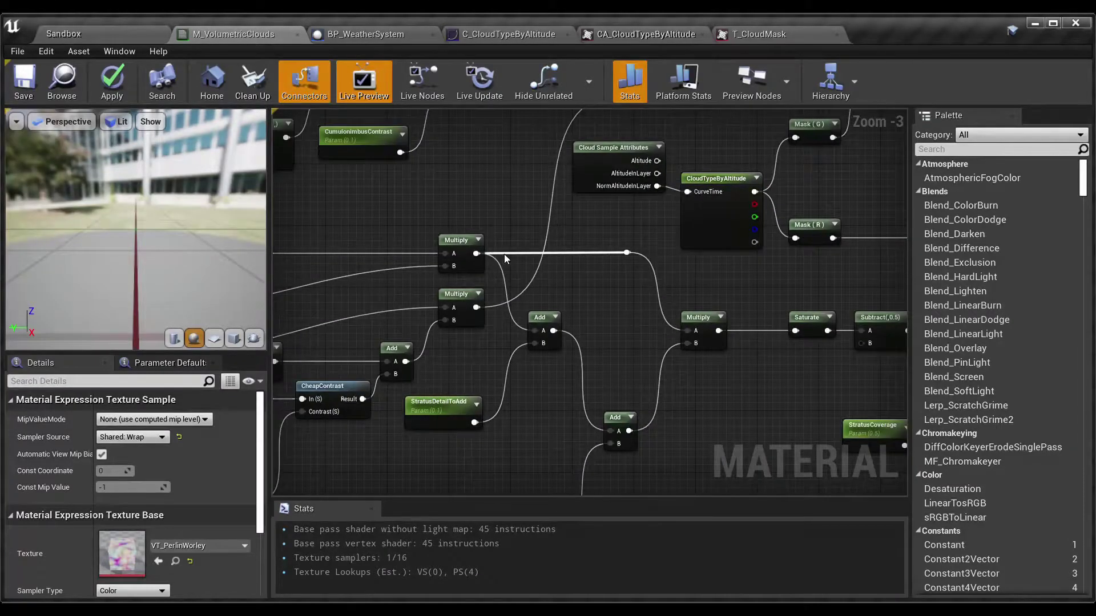
pyautogui.click(601, 293)
# Step: Review the whole stratus detail branch from the Texture Sample masks through the Add nodes to the Multiply node before Saturate
pyautogui.scroll(-2, 601, 292)
pyautogui.moveTo(601, 292); pyautogui.dragTo(750, 260, button='right')
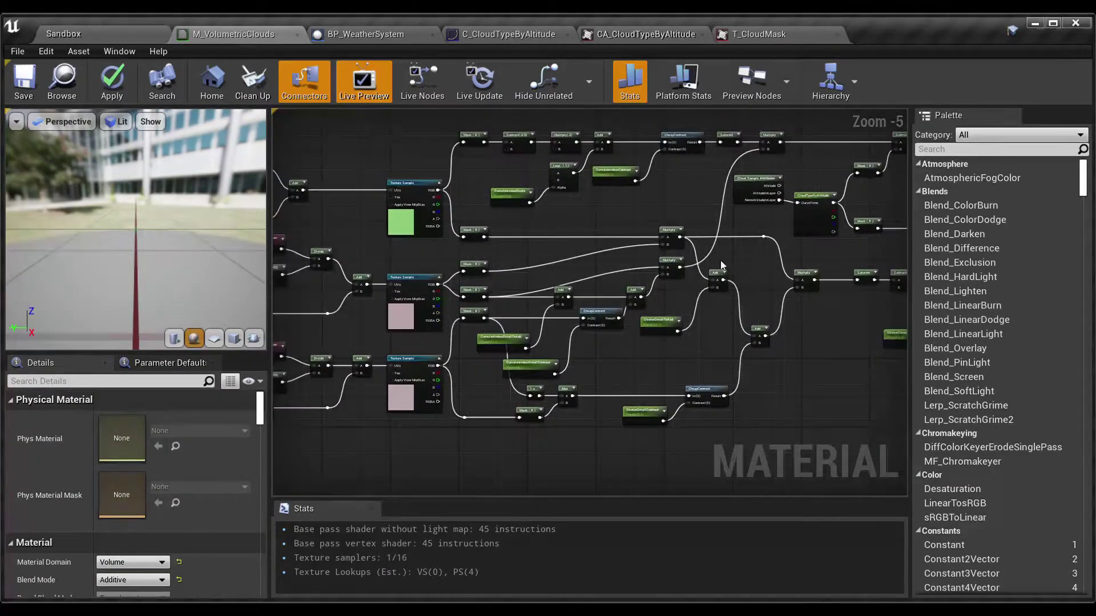
pyautogui.scroll(2, 543, 259)
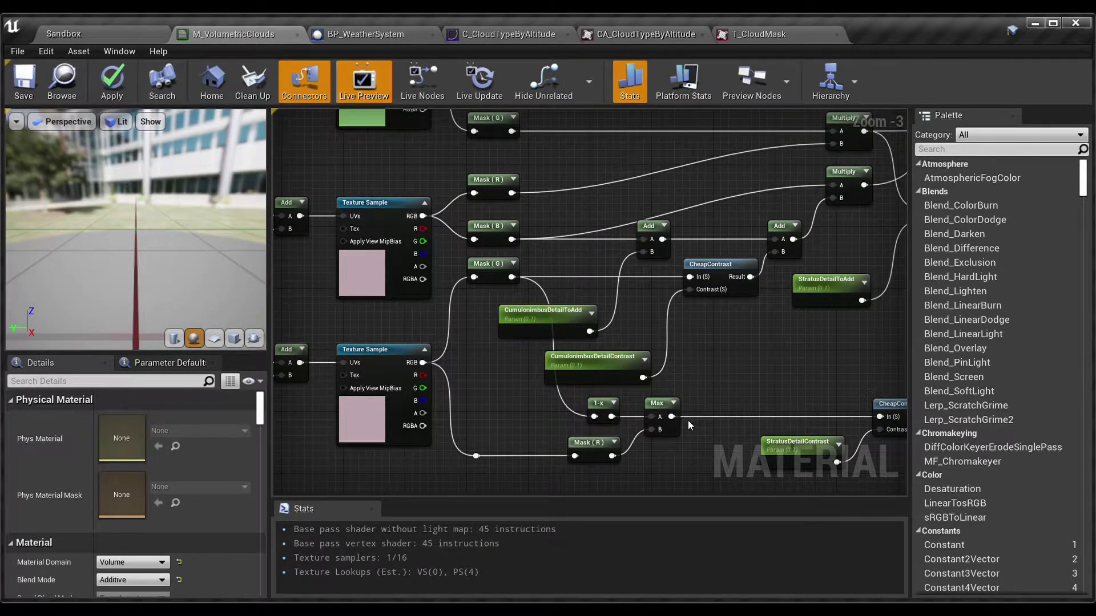
pyautogui.moveTo(701, 421); pyautogui.dragTo(710, 373, button='right')
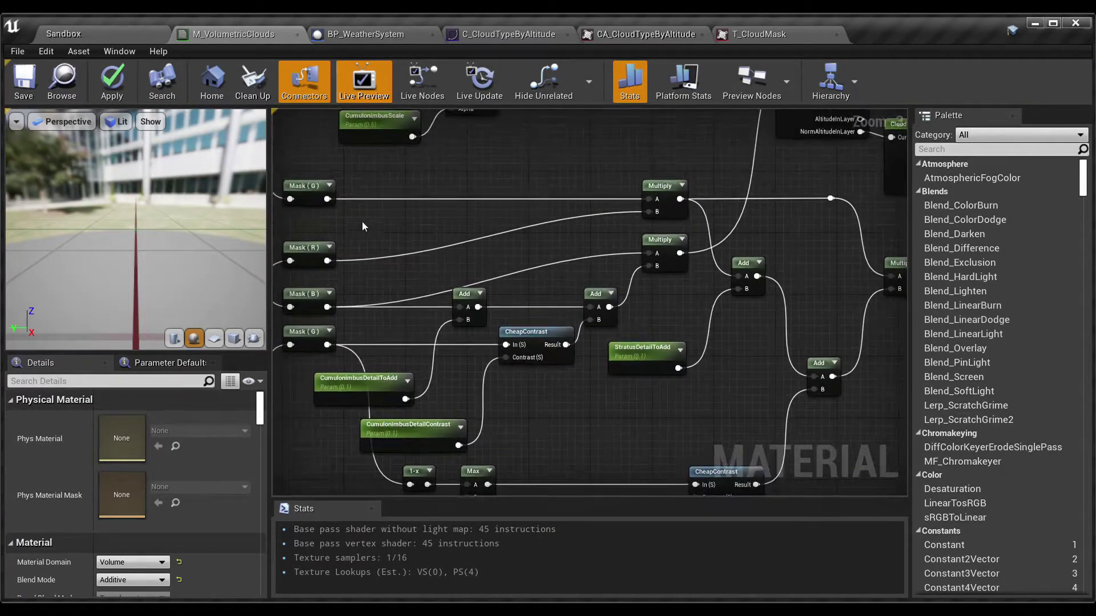
pyautogui.moveTo(391, 175); pyautogui.dragTo(422, 182, button='right')
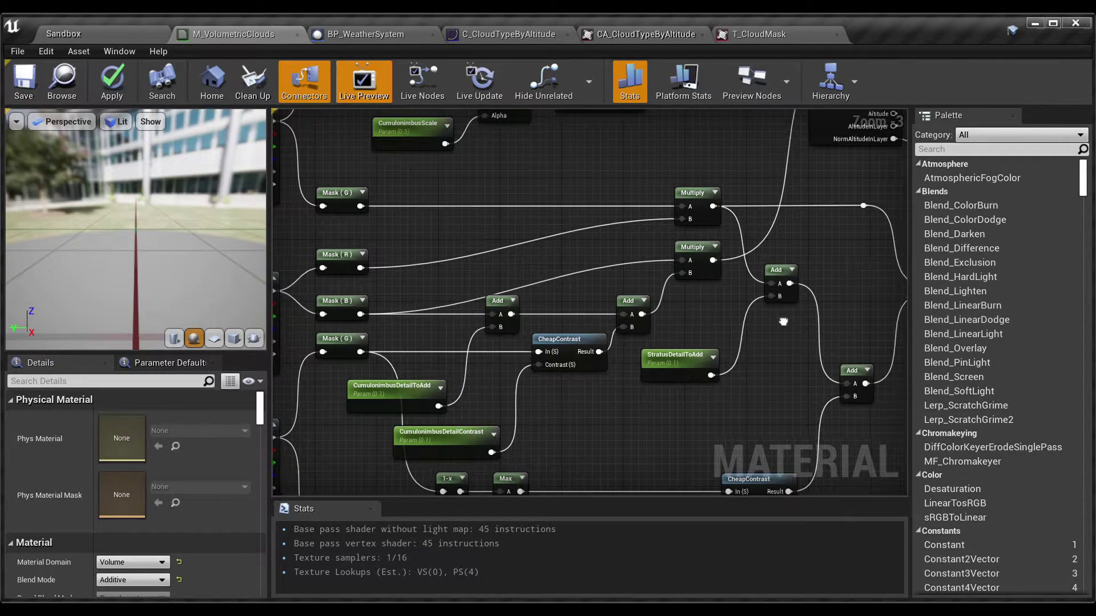
pyautogui.moveTo(800, 326); pyautogui.dragTo(650, 286, button='right')
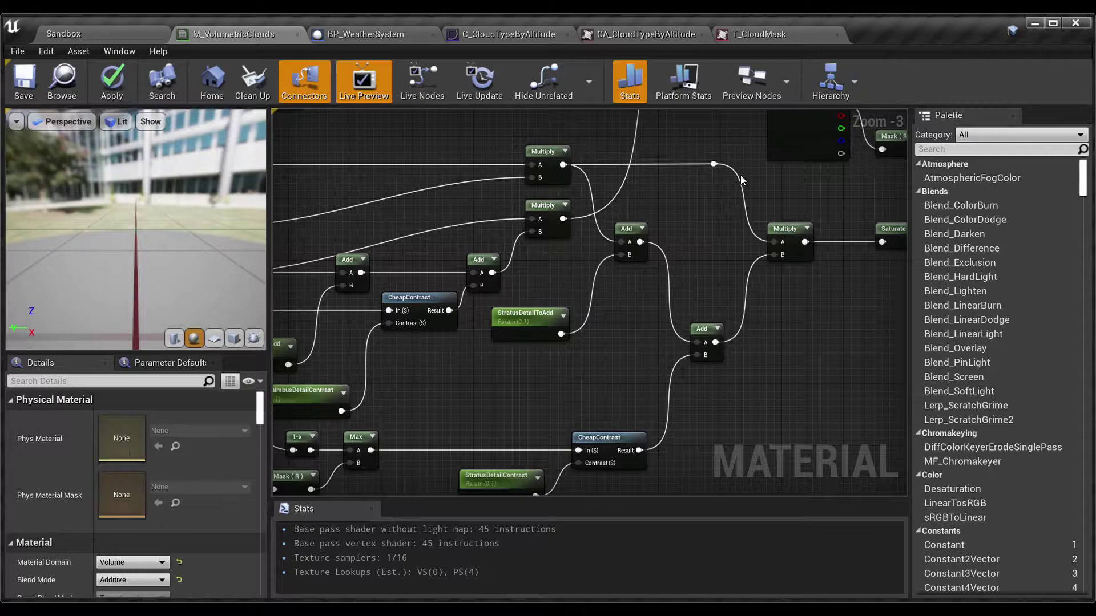
pyautogui.click(802, 240)
# Step: Highlight the stratus coverage and contrast chain that follows the Multiply node, starting at Saturate
pyautogui.moveTo(802, 240)
pyautogui.mouseDown(button='right')
pyautogui.moveTo(553, 313)
pyautogui.moveTo(484, 305)
pyautogui.moveTo(349, 339)
pyautogui.mouseUp(button='right')
pyautogui.scroll(-2, 554, 313)
pyautogui.click(580, 313)
pyautogui.scroll(2, 585, 313)
pyautogui.moveTo(323, 259); pyautogui.dragTo(761, 451)
pyautogui.scroll(2, 358, 368)
pyautogui.click(381, 334)
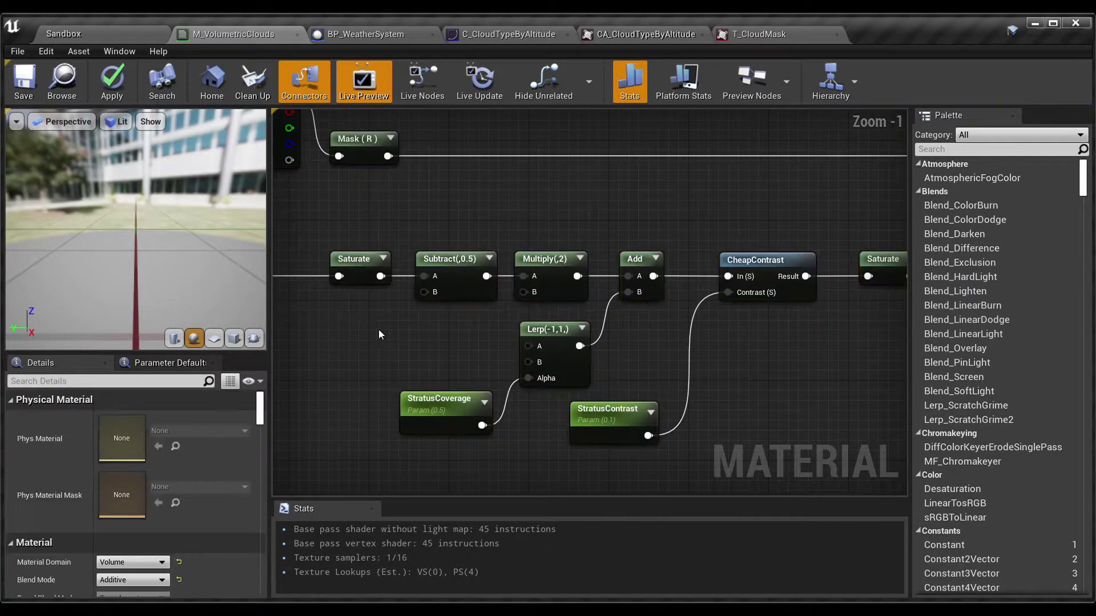
# Step: Highlight the Subtract(,0.5) and Multiply(,2) nodes, and inspect the StratusCoverage parameter feeding the Lerp(-1,1,) node
pyautogui.moveTo(378, 334); pyautogui.dragTo(443, 307, button='right')
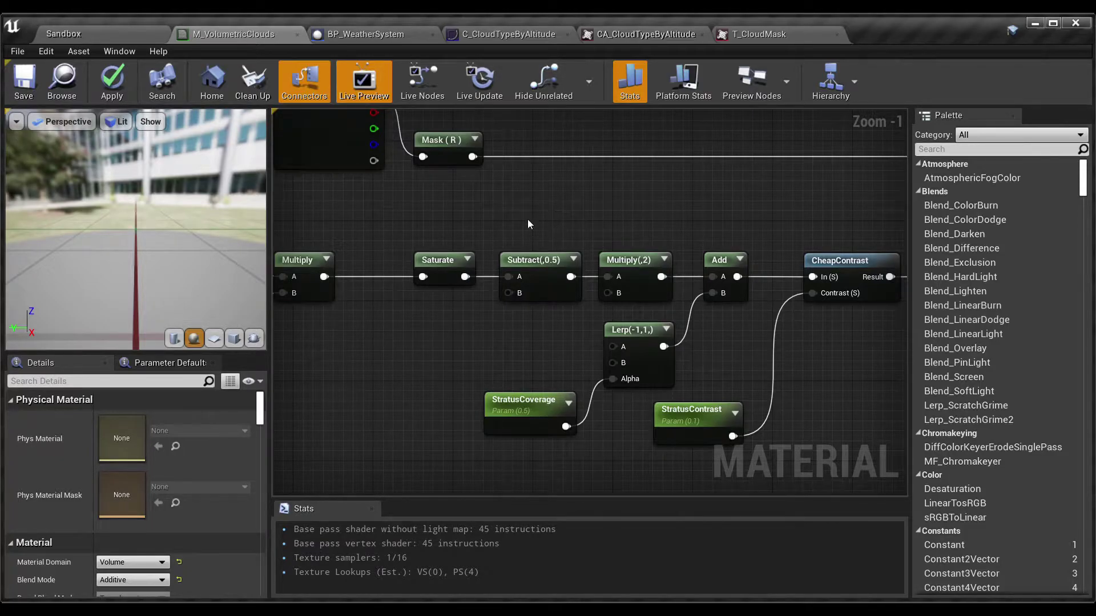
pyautogui.moveTo(527, 218); pyautogui.dragTo(639, 283)
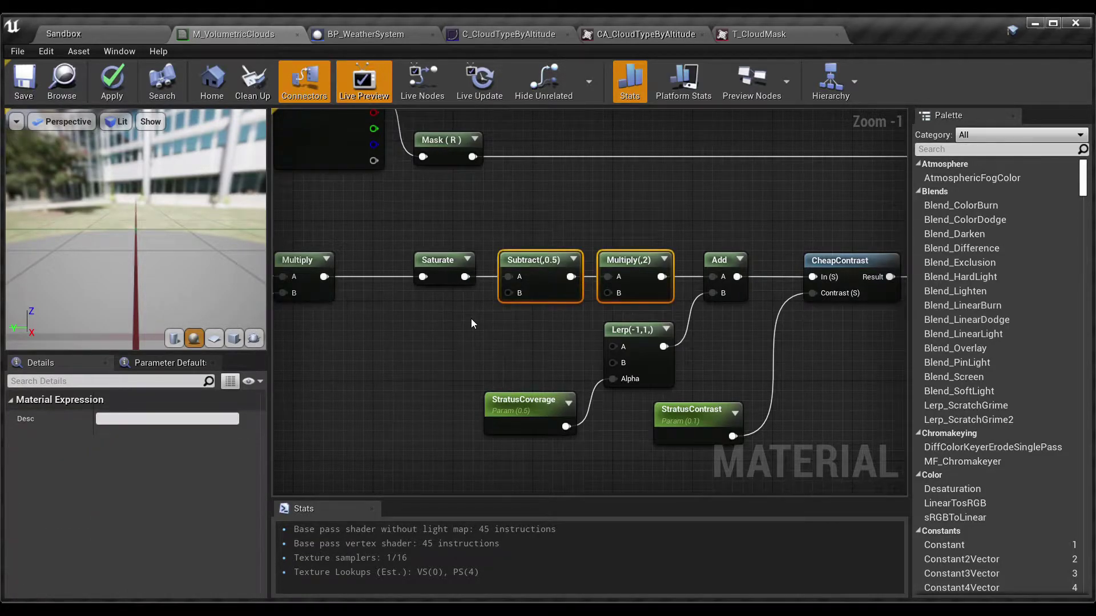
pyautogui.click(517, 333)
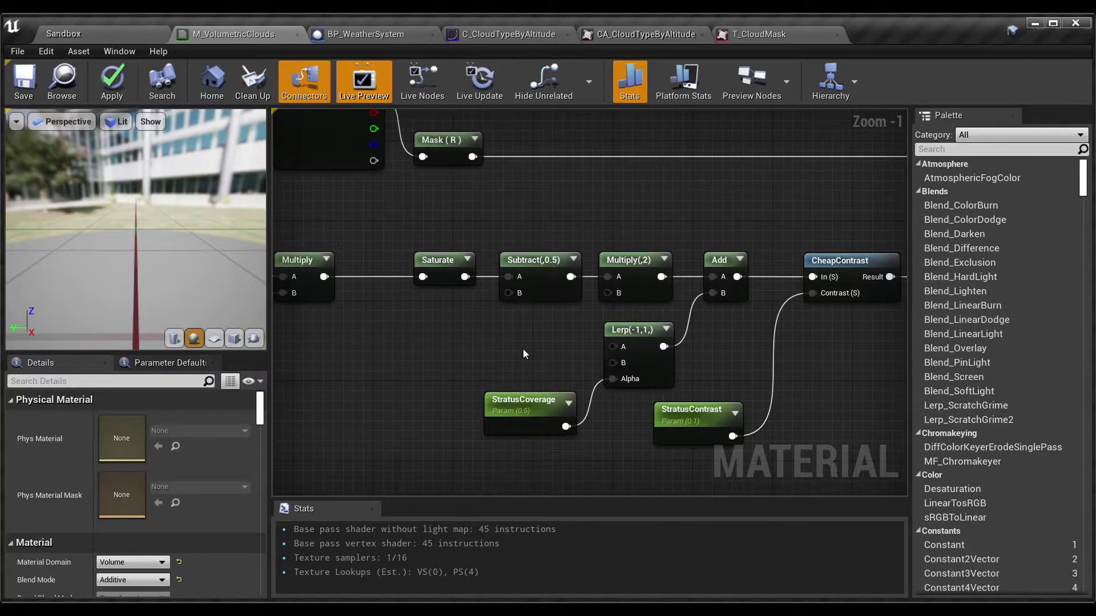
pyautogui.click(531, 423)
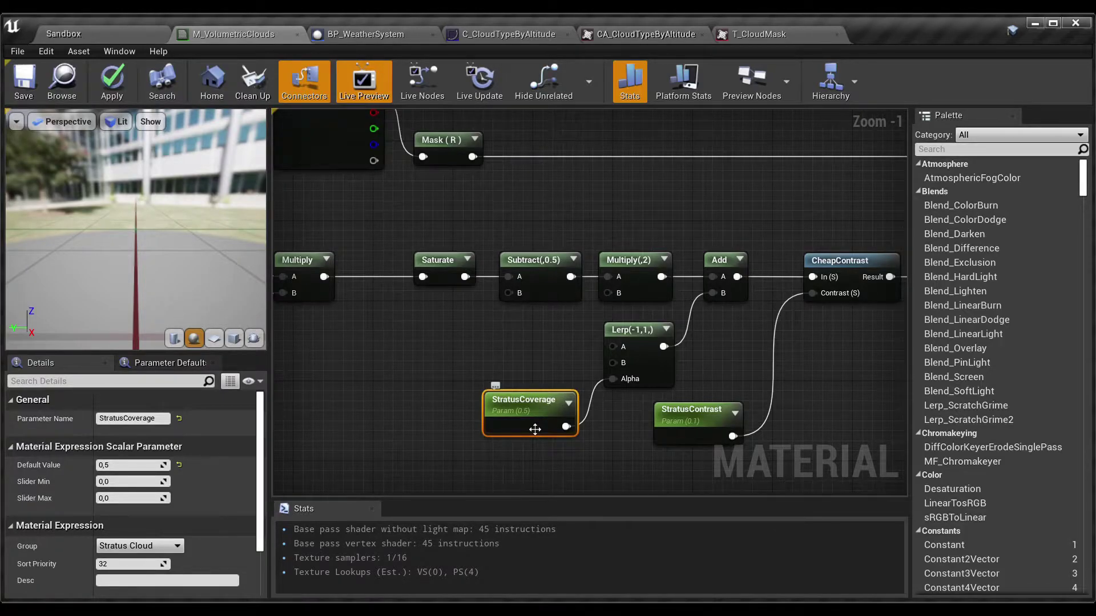
# Step: Highlight the StratusContrast parameter together with its CheapContrast node
pyautogui.moveTo(888, 355); pyautogui.dragTo(678, 348, button='right')
pyautogui.moveTo(683, 434); pyautogui.dragTo(537, 205)
pyautogui.click(593, 406)
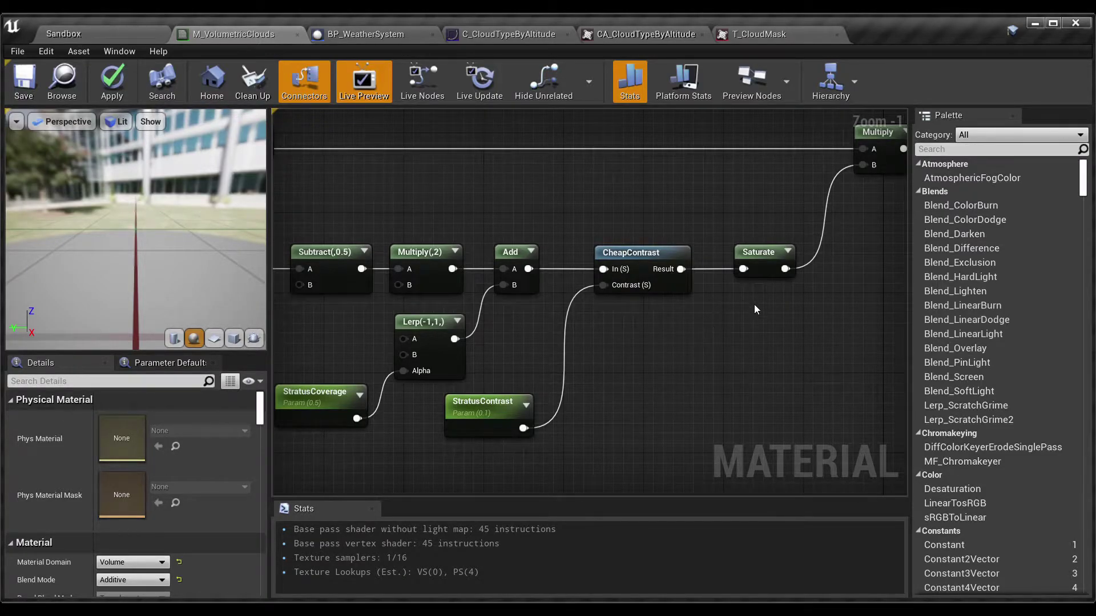
# Step: Follow the Saturate output to its Multiply node, and highlight the Cloud Sample Attributes, CloudTypeByAltitude and Mask (R) nodes
pyautogui.moveTo(754, 304); pyautogui.dragTo(647, 361, button='right')
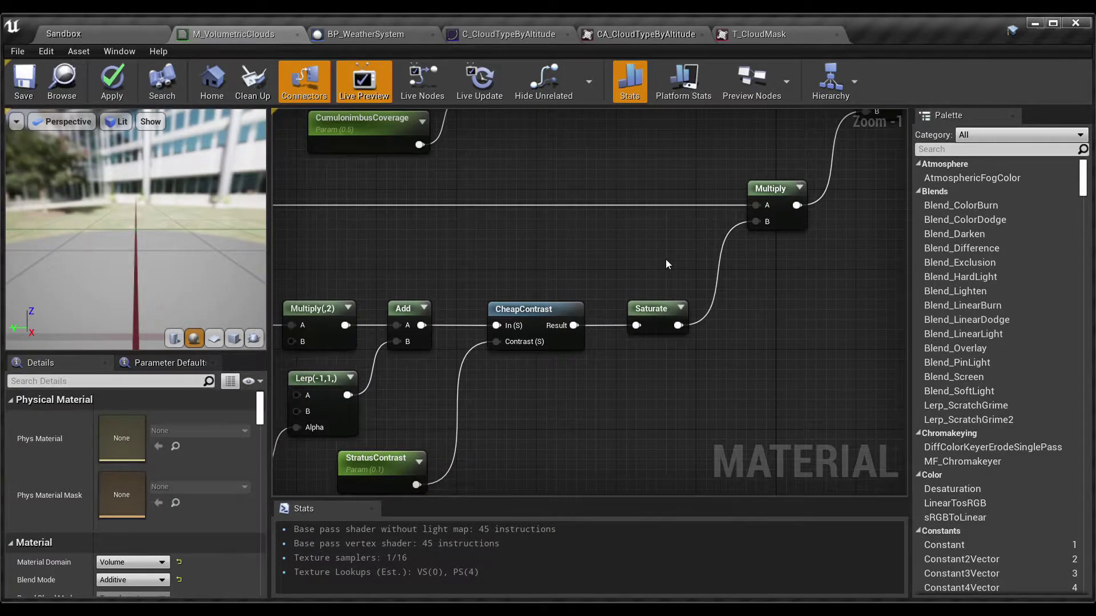
pyautogui.scroll(-1, 665, 258)
pyautogui.moveTo(652, 252); pyautogui.dragTo(752, 330, button='right')
pyautogui.scroll(-1, 666, 264)
pyautogui.moveTo(700, 345); pyautogui.dragTo(417, 214)
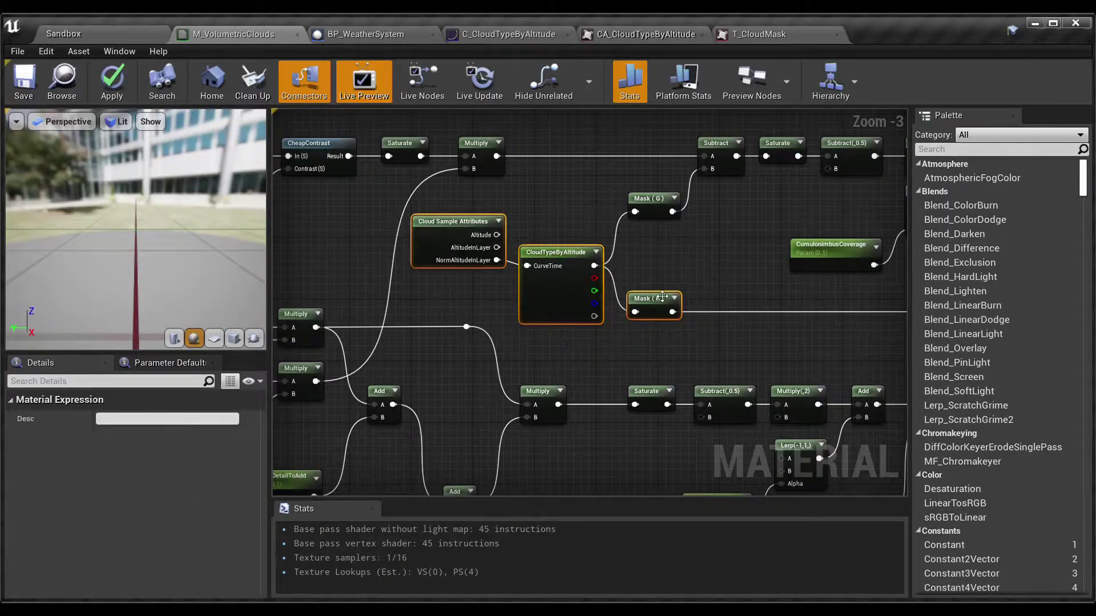
pyautogui.scroll(3, 605, 268)
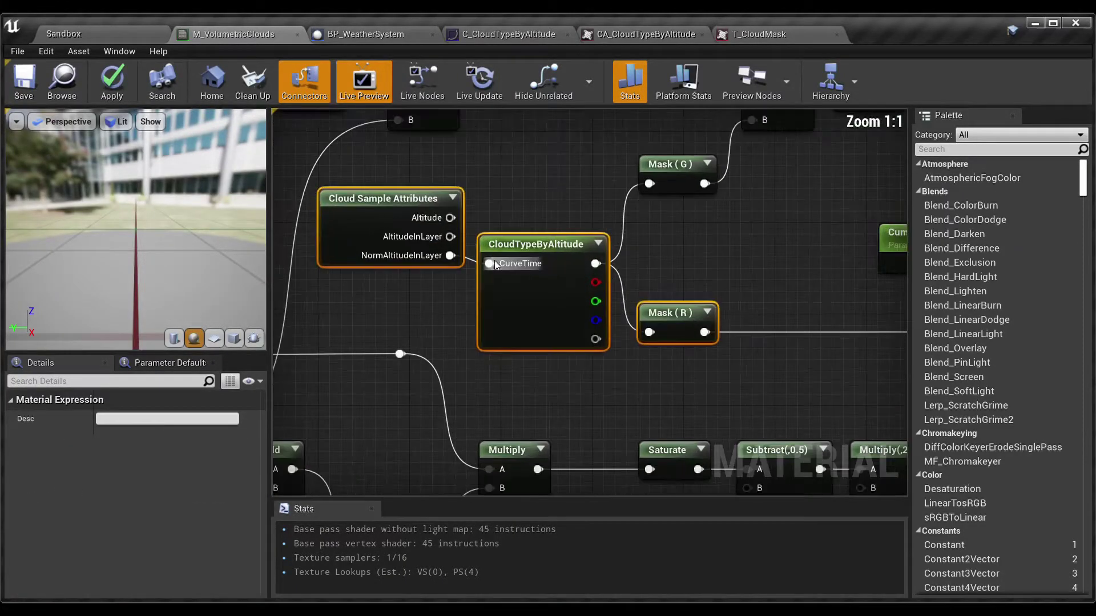
pyautogui.click(682, 257)
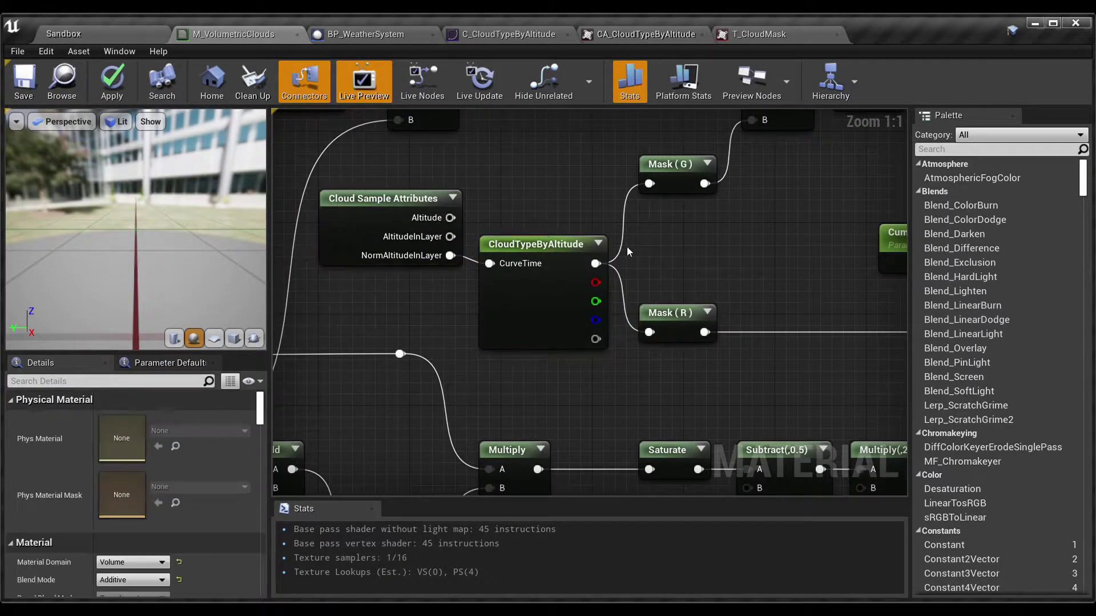
# Step: Compare the Cloud Sample Attributes node feeding the color Lerp and Multiply nodes with the one feeding CloudTypeByAltitude's CurveTime
pyautogui.click(360, 224)
pyautogui.scroll(-3, 409, 237)
pyautogui.moveTo(408, 236); pyautogui.dragTo(274, 465, button='right')
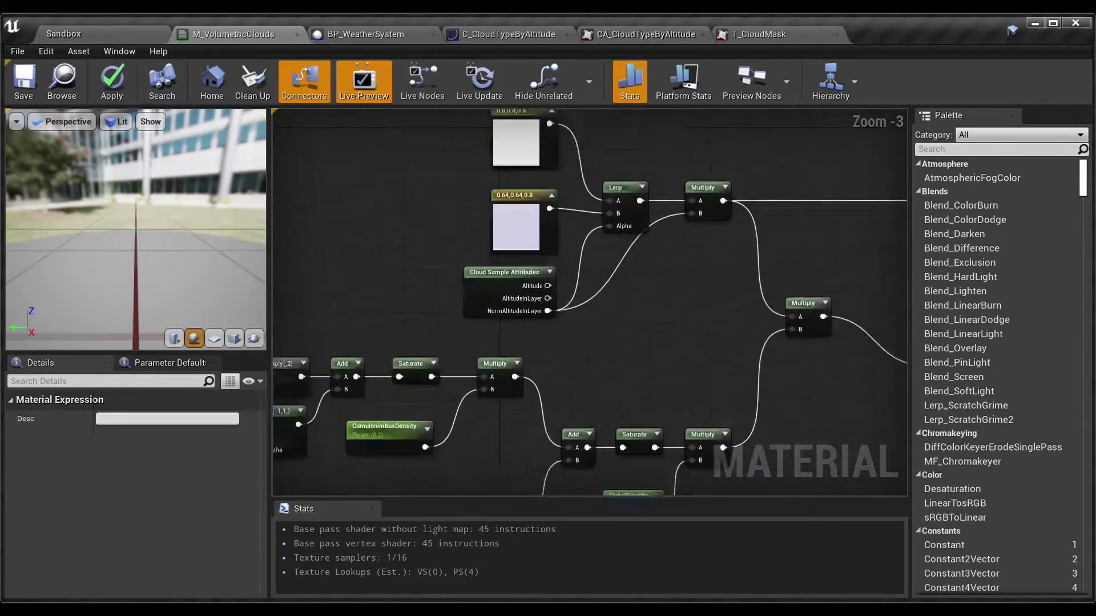
pyautogui.moveTo(558, 331); pyautogui.dragTo(482, 380, button='right')
pyautogui.click(427, 316)
pyautogui.moveTo(340, 325); pyautogui.dragTo(883, 136, button='right')
pyautogui.moveTo(338, 345); pyautogui.dragTo(529, 298, button='right')
pyautogui.scroll(3, 491, 305)
pyautogui.click(458, 303)
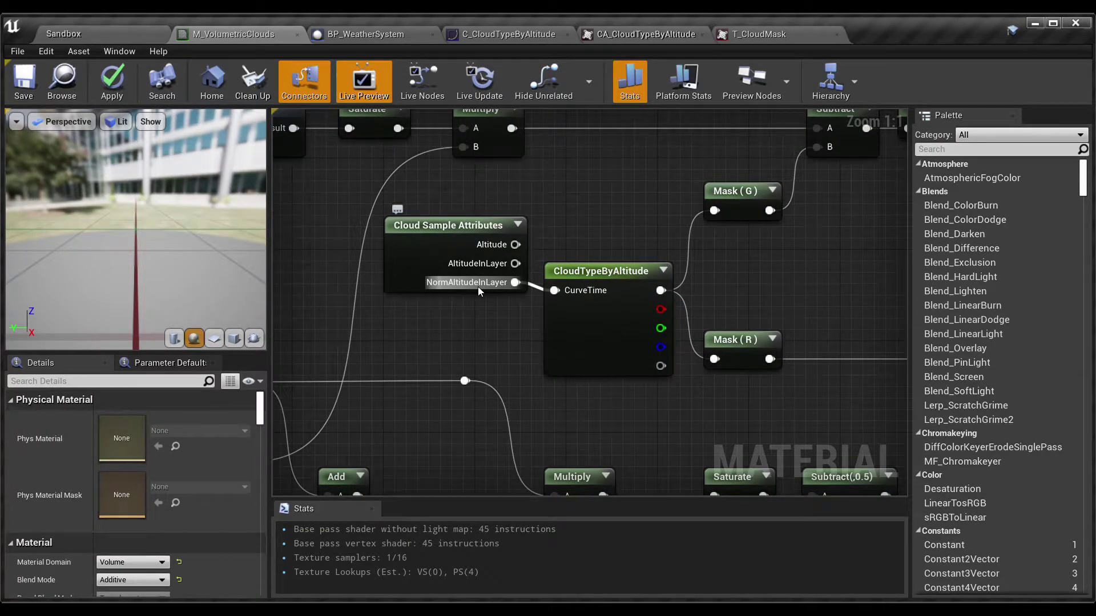
# Step: Check the VolumetricCloud actor's layer altitude and height settings in the level, and return to the material's CloudTypeByAltitude node
pyautogui.click(122, 38)
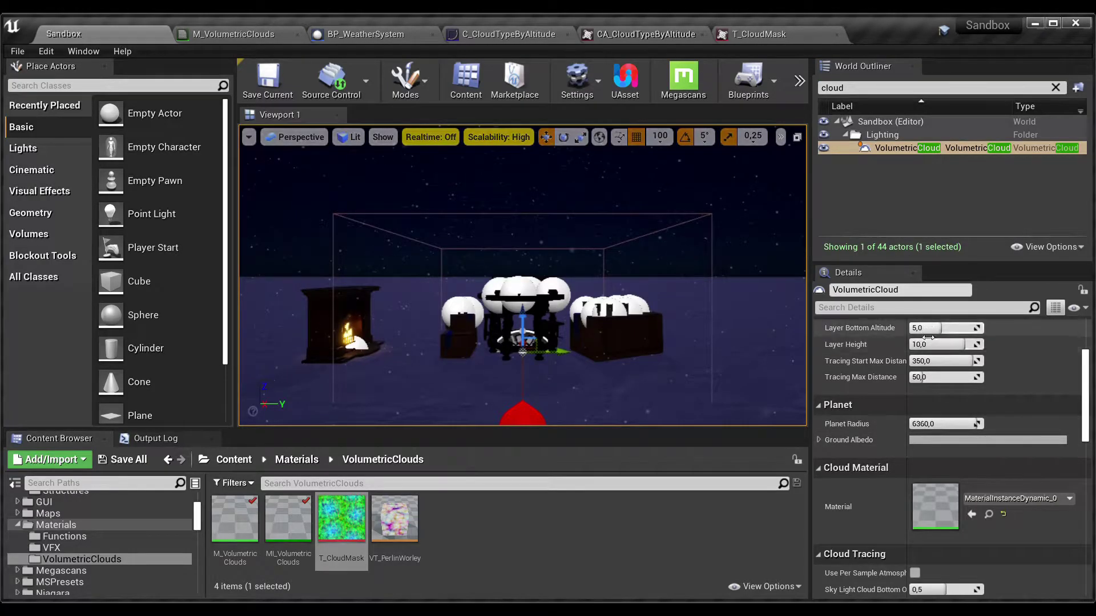
pyautogui.click(257, 35)
pyautogui.click(607, 281)
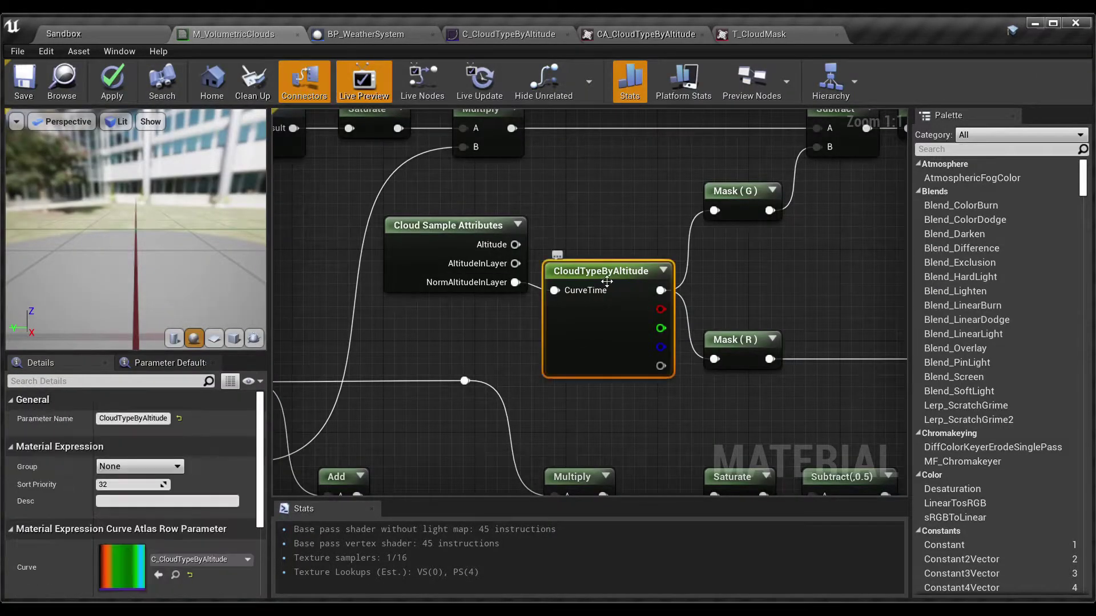
# Step: Add a curve atlas row parameter node below CloudTypeByAltitude, move it beneath Cloud Sample Attributes, and delete it
pyautogui.click(522, 358)
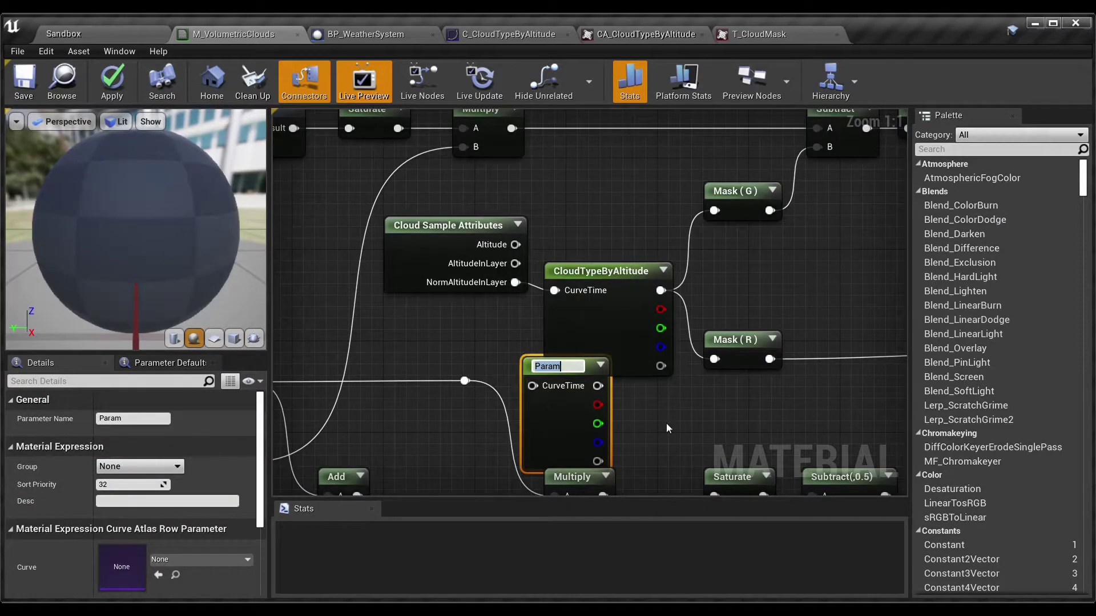
pyautogui.click(666, 423)
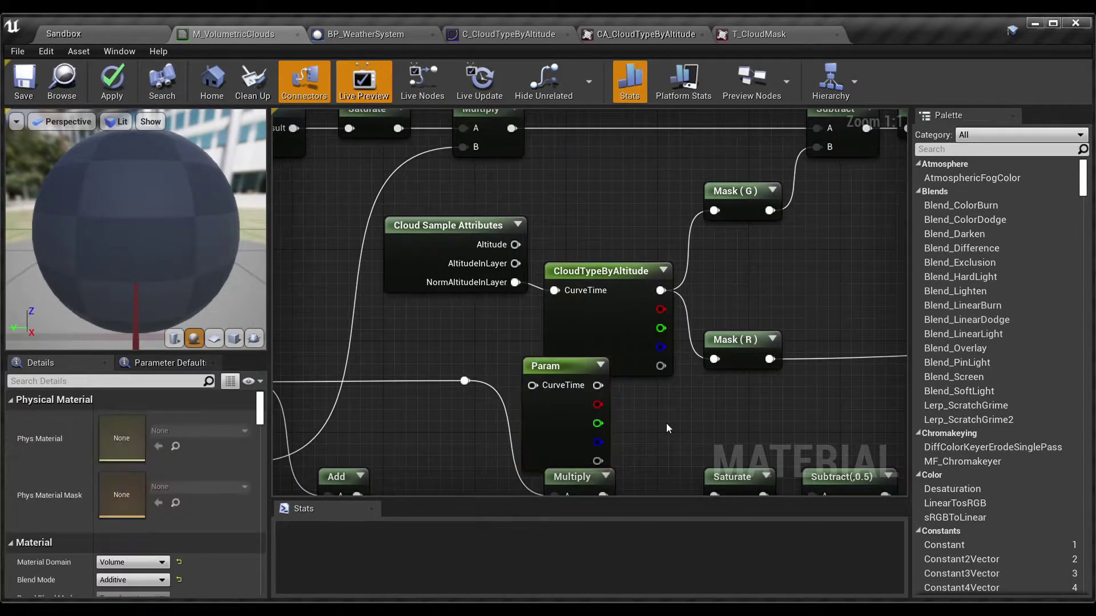
pyautogui.moveTo(560, 419); pyautogui.dragTo(434, 404)
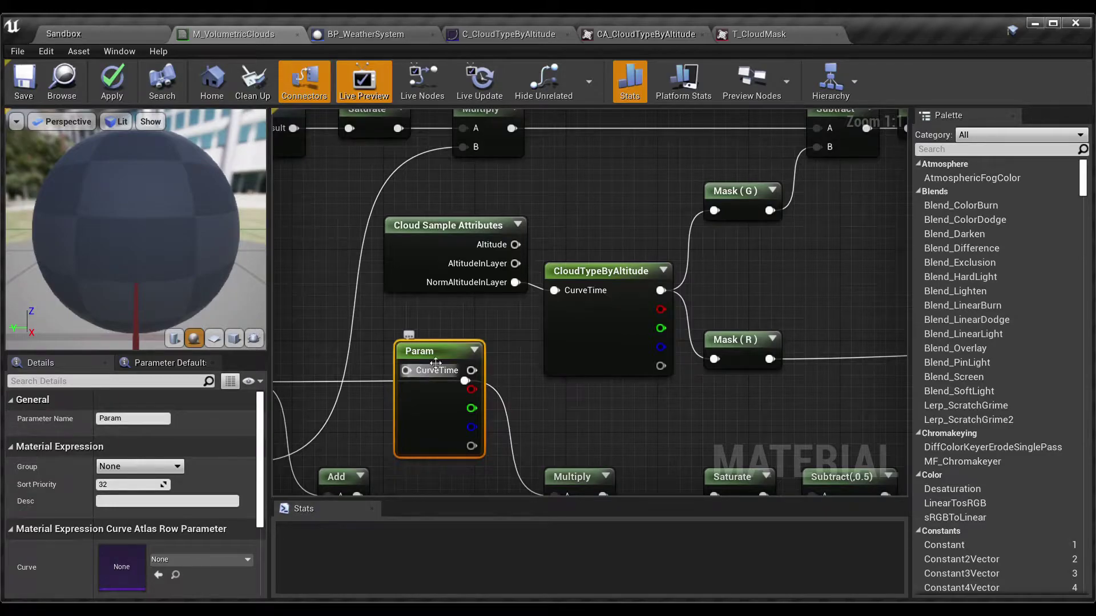
pyautogui.press('Delete')
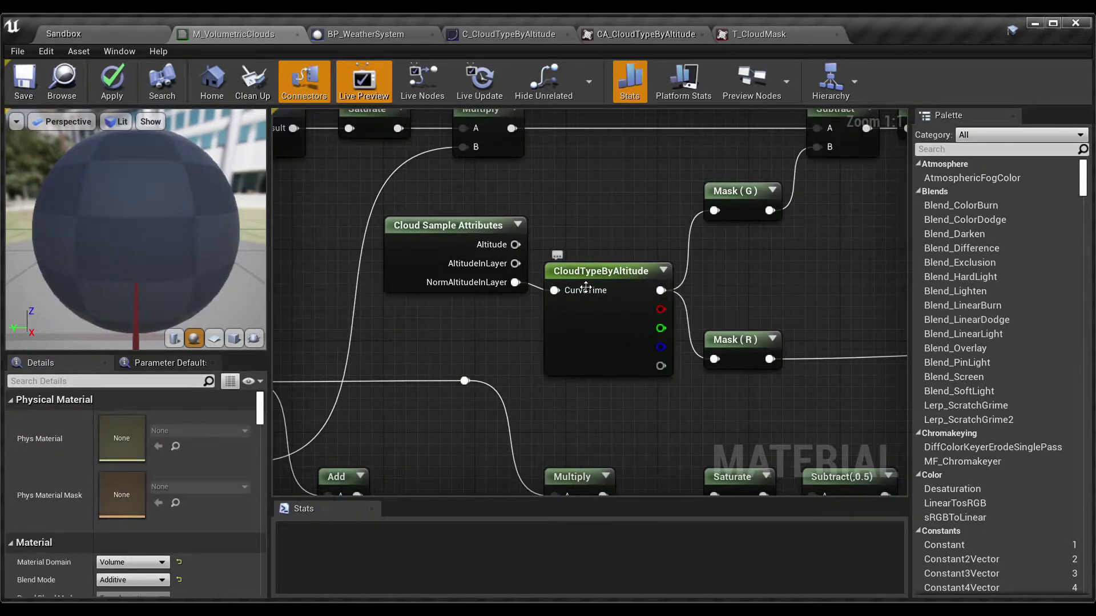
# Step: Inspect the Curve and Atlas assets assigned to CloudTypeByAltitude, view the CA_CloudTypeByAltitude atlas, and return to the material
pyautogui.click(586, 288)
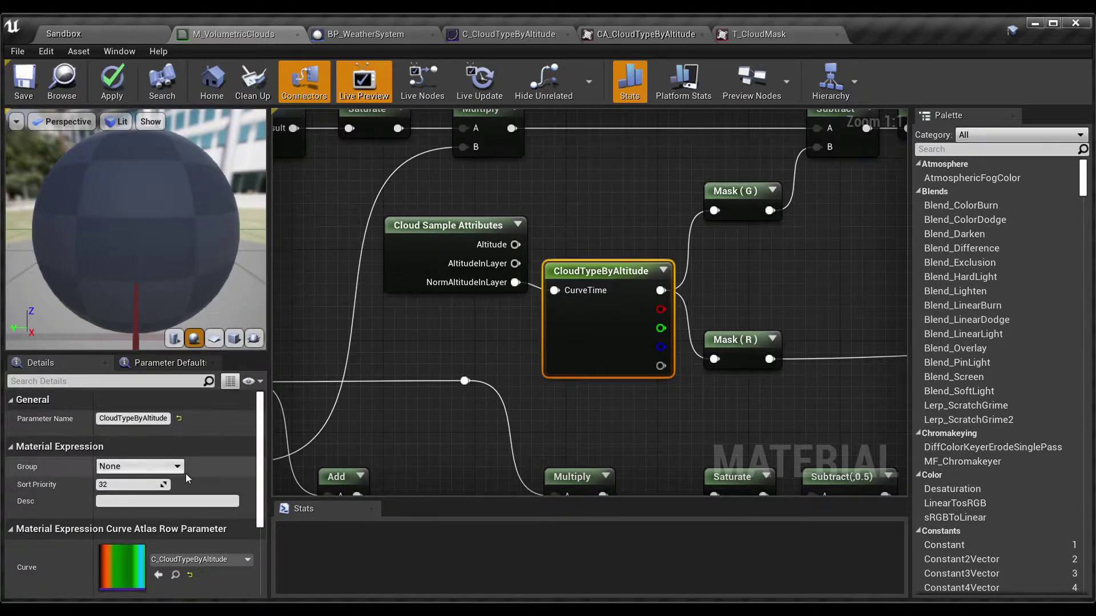
pyautogui.scroll(-3, 186, 474)
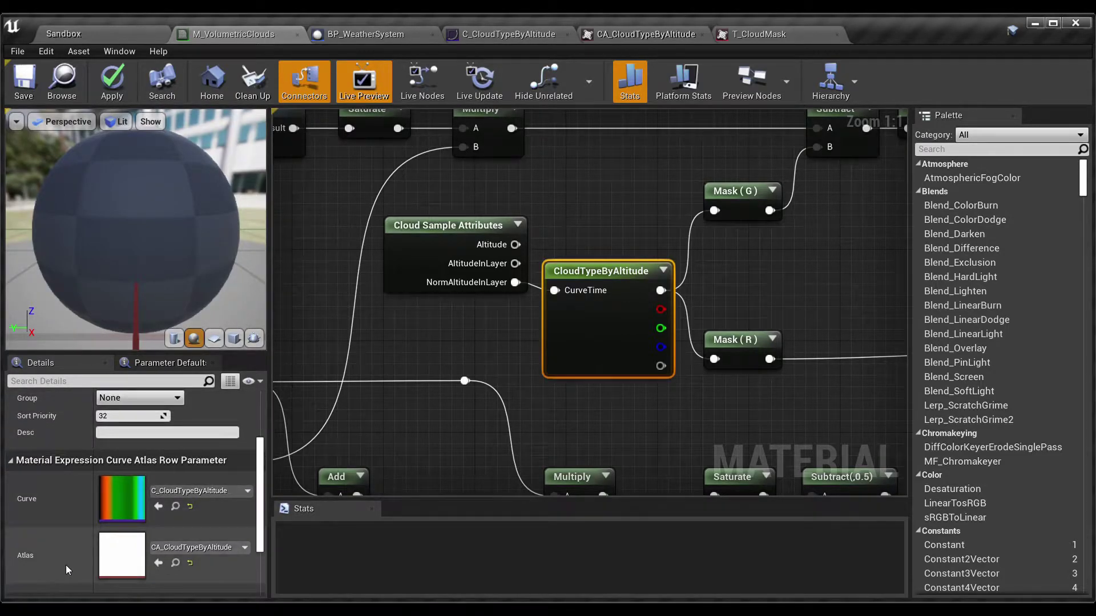
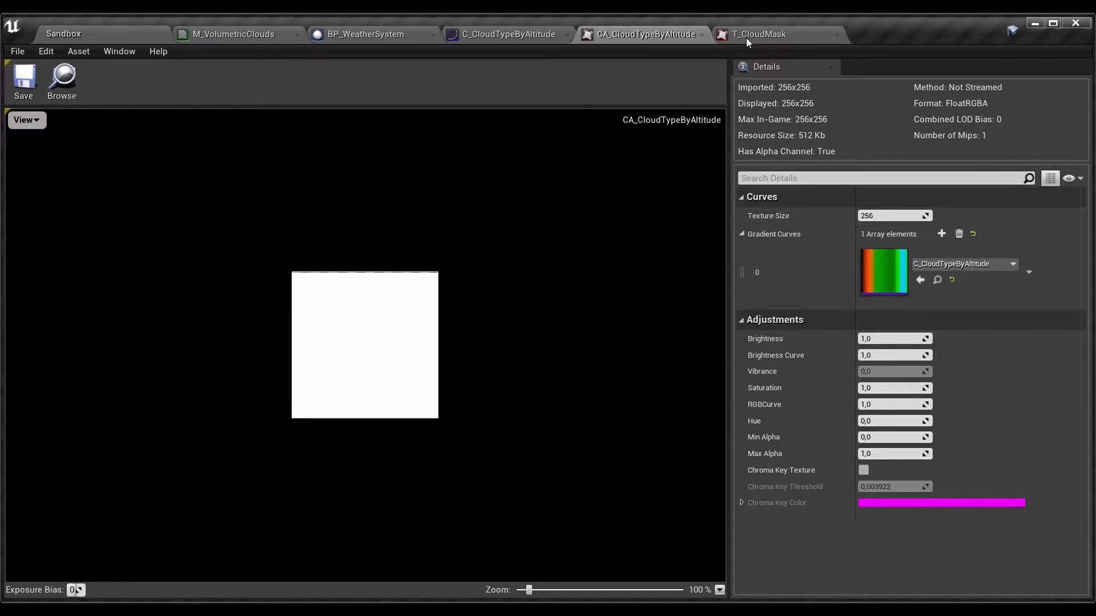
pyautogui.click(238, 37)
# Step: Follow the Mask (R) output toward the stratus Multiply node, above the StratusCoverage and StratusContrast chain
pyautogui.click(756, 286)
pyautogui.moveTo(756, 286); pyautogui.dragTo(352, 186, button='right')
pyautogui.scroll(-3, 419, 266)
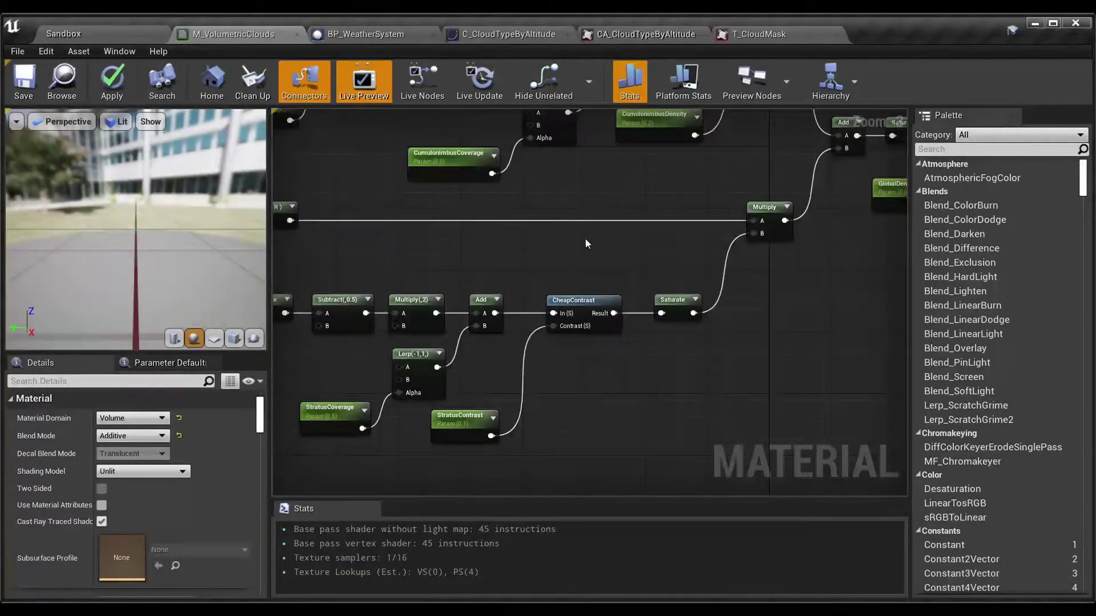
pyautogui.moveTo(430, 253); pyautogui.dragTo(523, 295, button='right')
pyautogui.scroll(2, 373, 262)
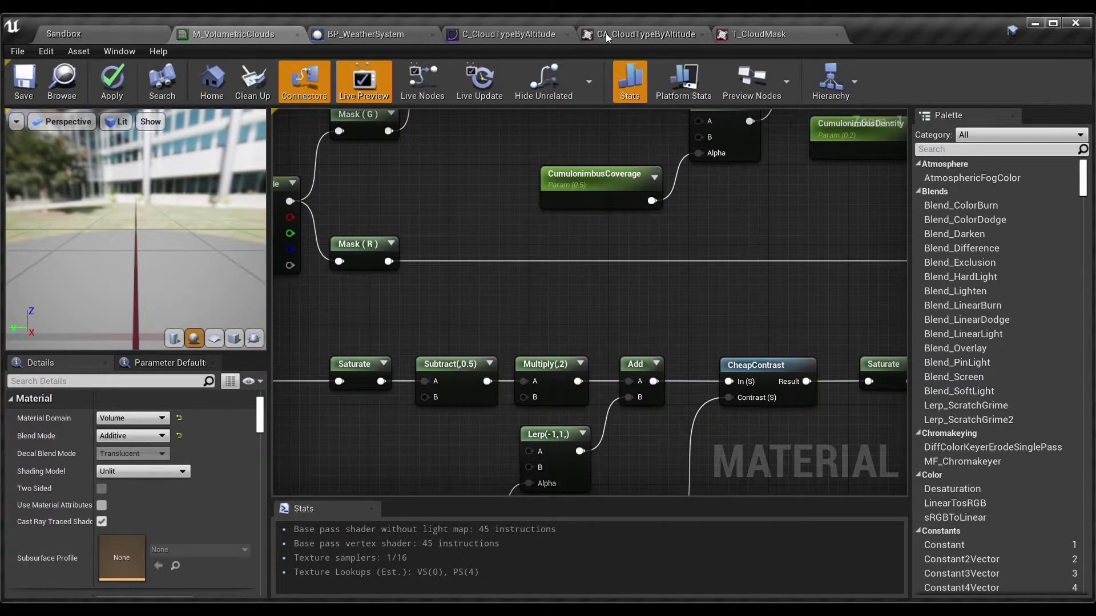
# Step: Highlight the red channel's peak key in the C_CloudTypeByAltitude curve, and return to the material graph
pyautogui.click(504, 40)
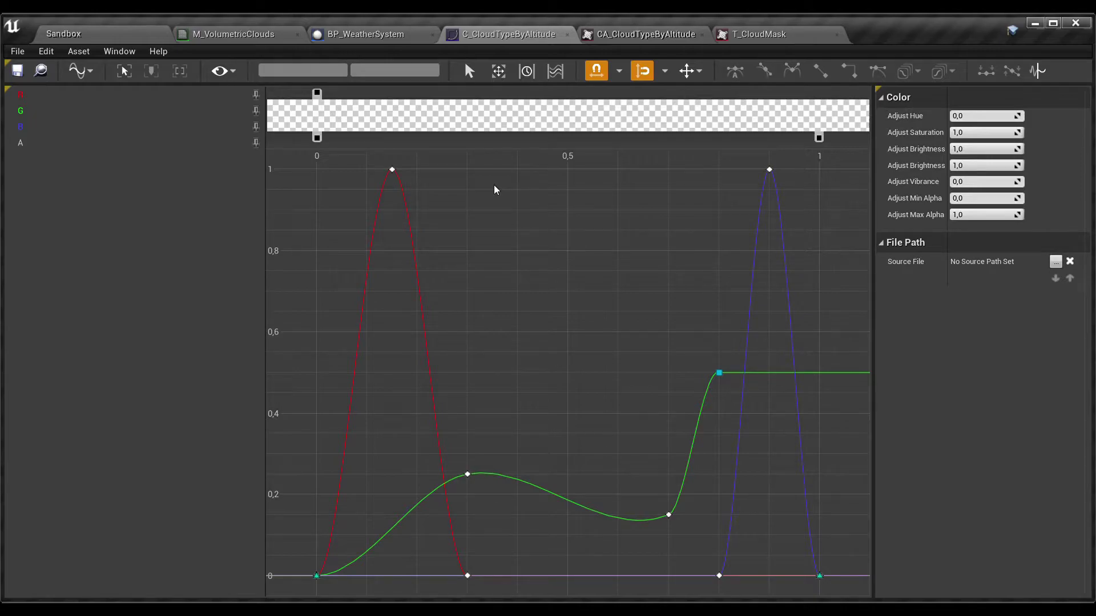
pyautogui.moveTo(342, 164); pyautogui.dragTo(460, 593)
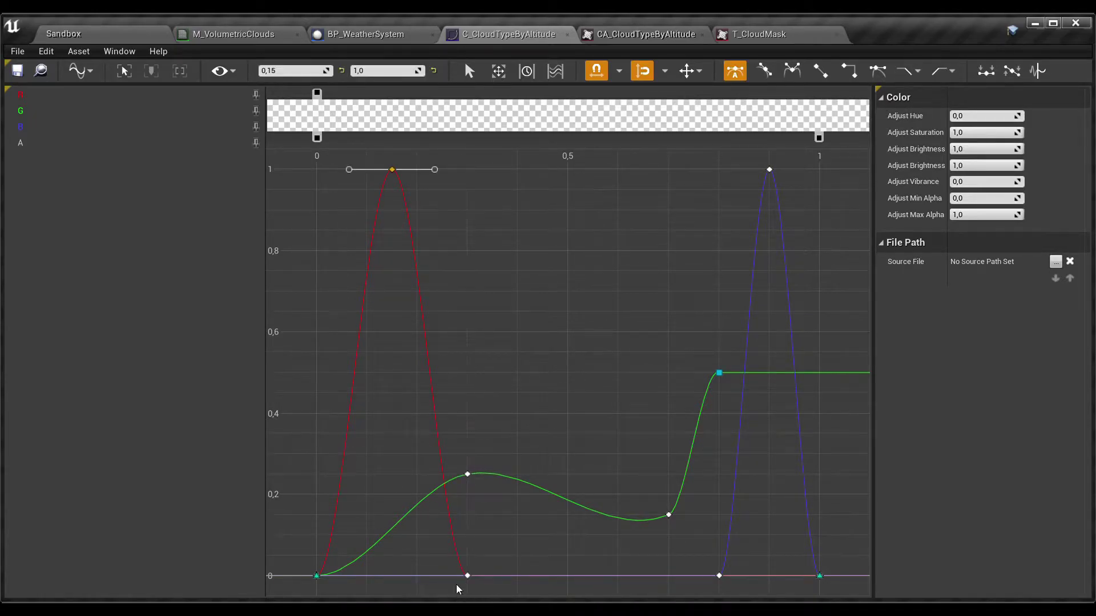
pyautogui.click(478, 260)
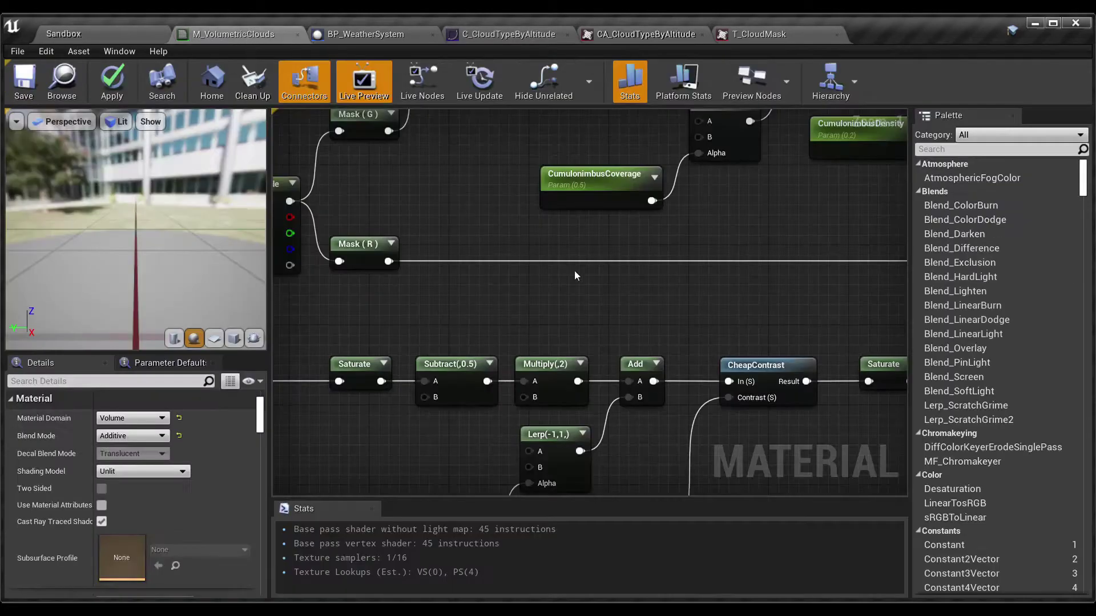
# Step: Highlight the Multiply node that combines the Mask (R) output with the Saturate result of the stratus chain
pyautogui.moveTo(671, 311); pyautogui.dragTo(207, 290, button='right')
pyautogui.scroll(-1, 531, 284)
pyautogui.moveTo(532, 282); pyautogui.dragTo(720, 237, button='right')
pyautogui.scroll(-1, 720, 236)
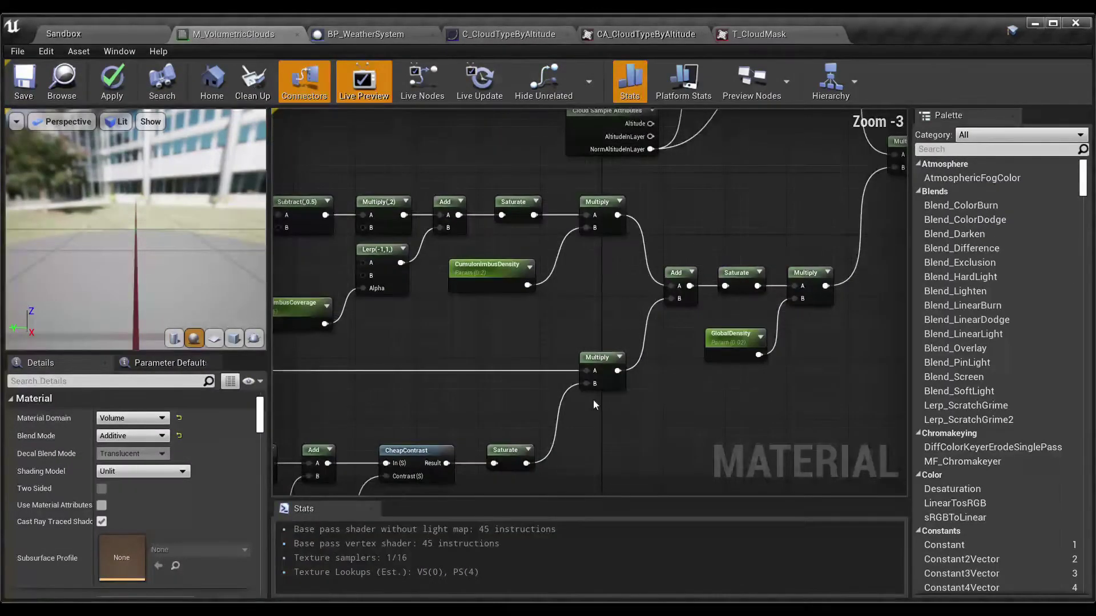
pyautogui.click(590, 359)
# Step: Trace the graph back to the Texture Sample feeding Mask (B) and Mask (G) beside the CumulonimbusScale parameter
pyautogui.moveTo(541, 346); pyautogui.dragTo(879, 275, button='right')
pyautogui.scroll(-1, 745, 297)
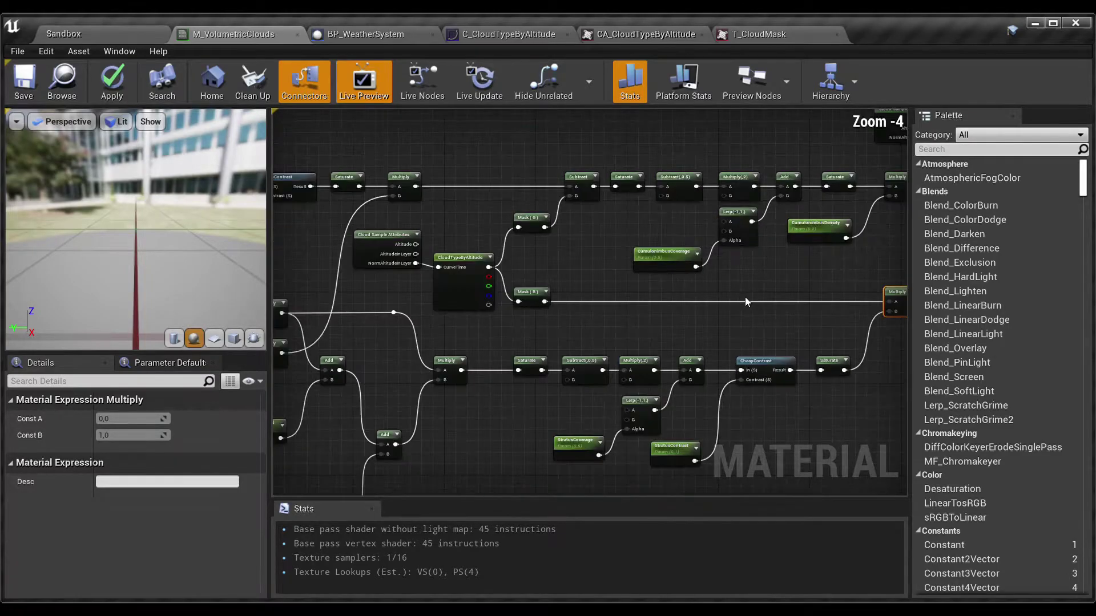
pyautogui.moveTo(745, 296); pyautogui.dragTo(866, 275, button='right')
pyautogui.moveTo(546, 269); pyautogui.dragTo(774, 280, button='right')
pyautogui.moveTo(457, 291); pyautogui.dragTo(613, 144, button='right')
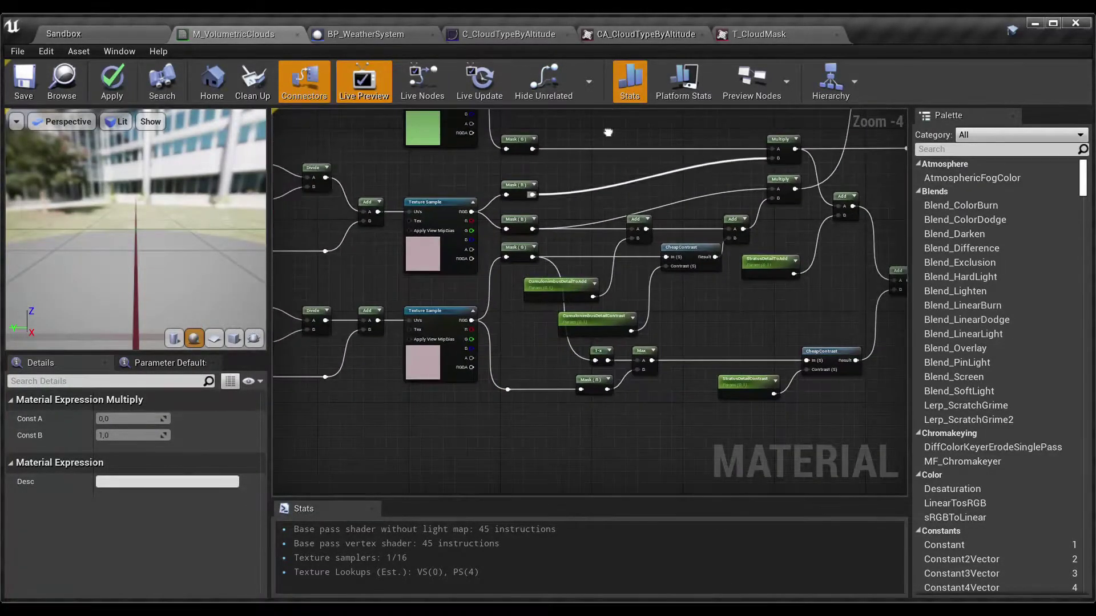
pyautogui.moveTo(644, 212); pyautogui.dragTo(738, 363, button='right')
pyautogui.scroll(3, 638, 324)
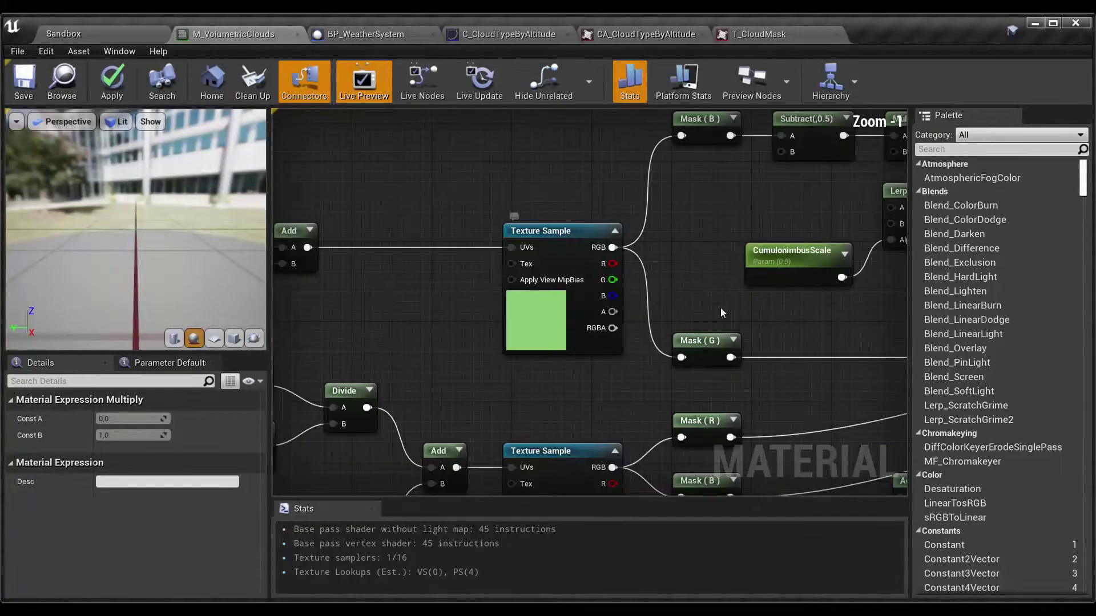
pyautogui.moveTo(717, 311); pyautogui.dragTo(515, 356, button='right')
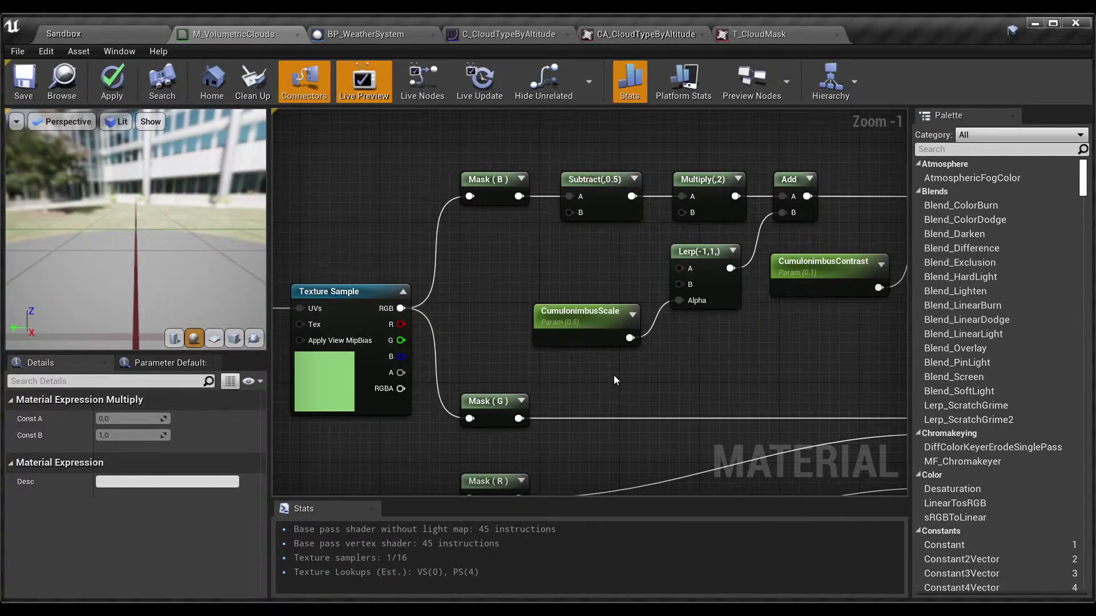
pyautogui.moveTo(724, 358); pyautogui.dragTo(708, 382, button='right')
pyautogui.moveTo(465, 324); pyautogui.dragTo(539, 268, button='right')
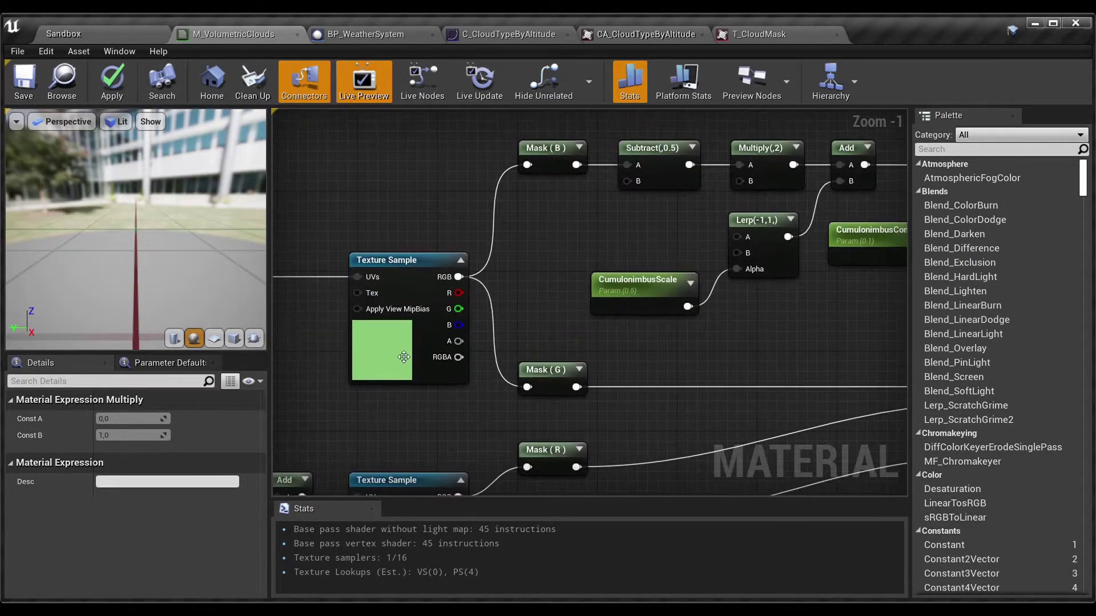
# Step: Inspect the Texture Sample that uses T_CloudMask, view that texture, and return to the material graph
pyautogui.click(403, 354)
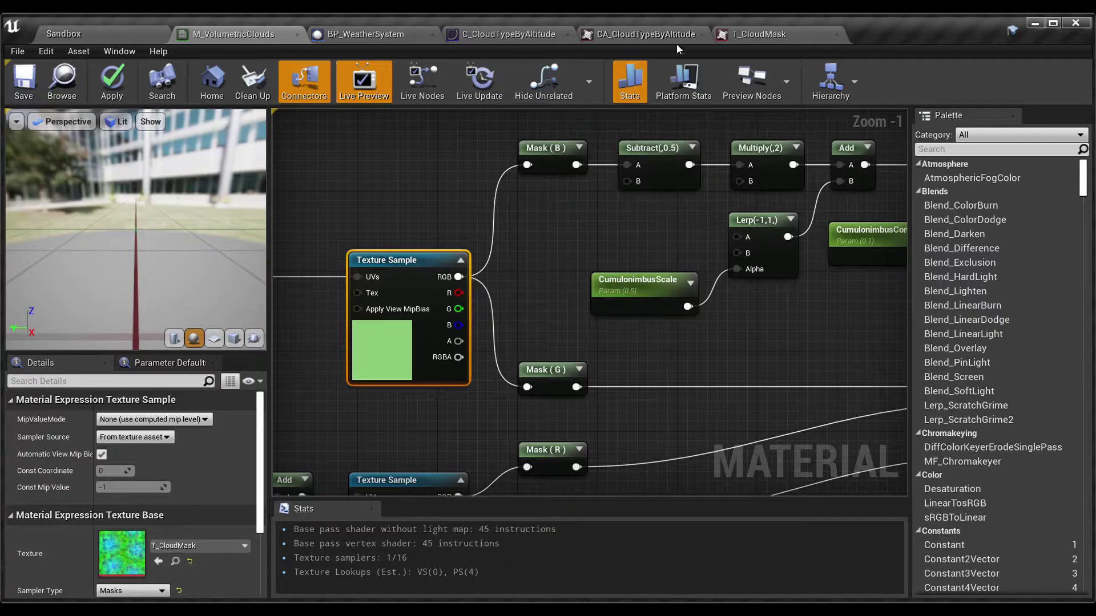
pyautogui.click(742, 34)
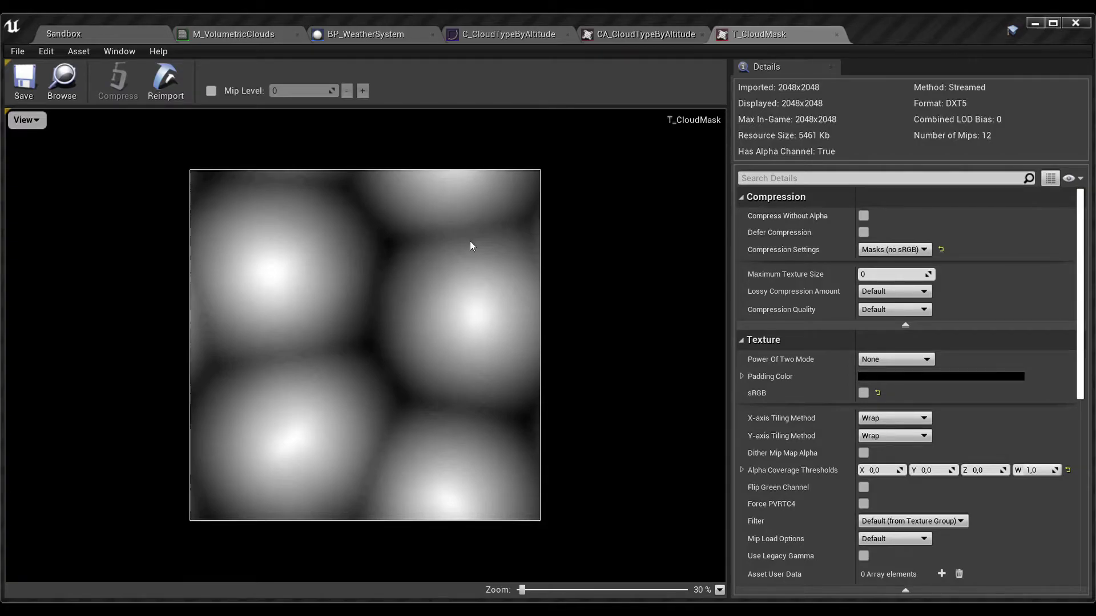
pyautogui.click(227, 37)
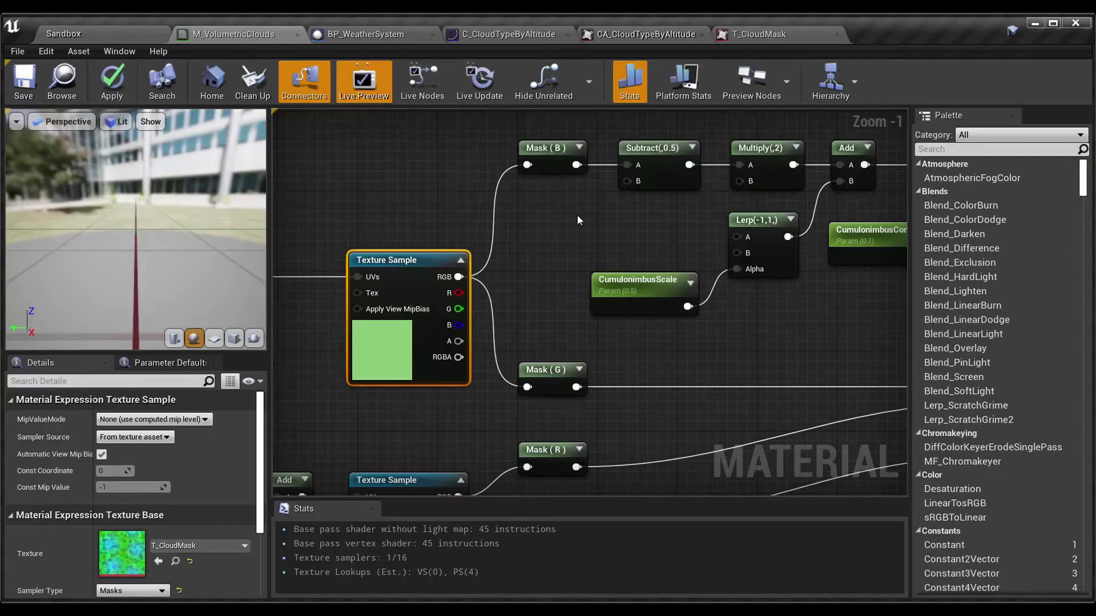
# Step: Highlight the Mask (B) node, followed by the cumulonimbus Subtract(,0.5) and Multiply(,2) nodes
pyautogui.click(479, 208)
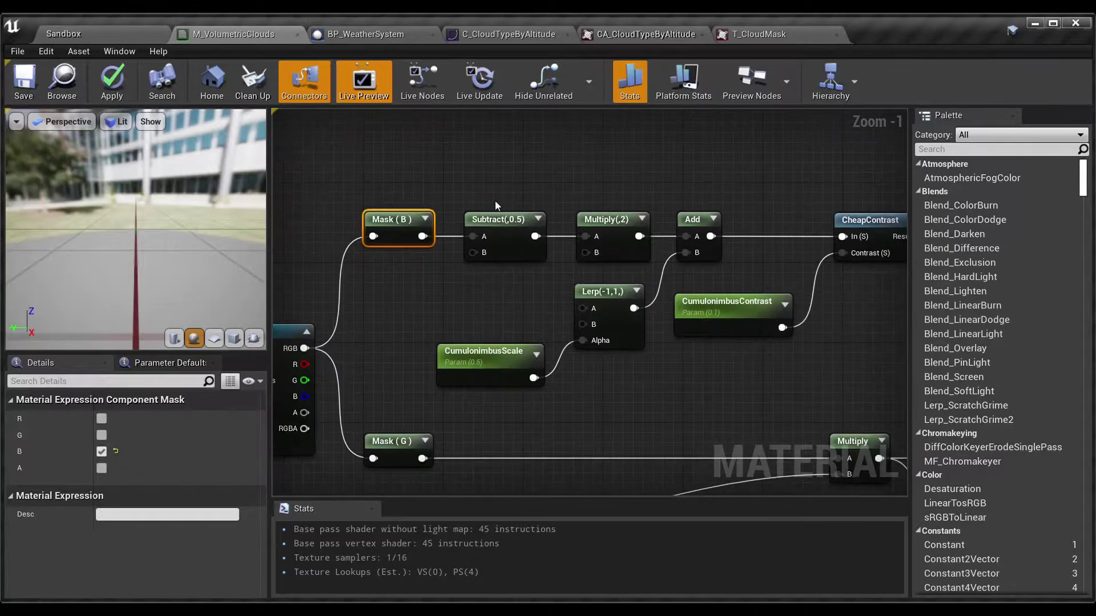
pyautogui.moveTo(460, 205); pyautogui.dragTo(622, 276)
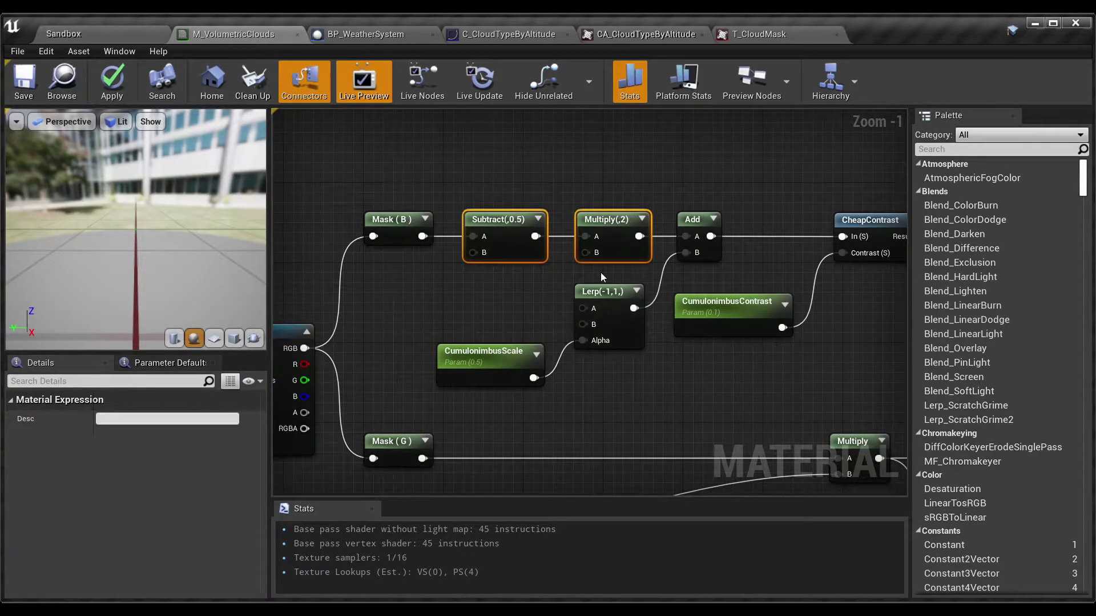
pyautogui.click(538, 278)
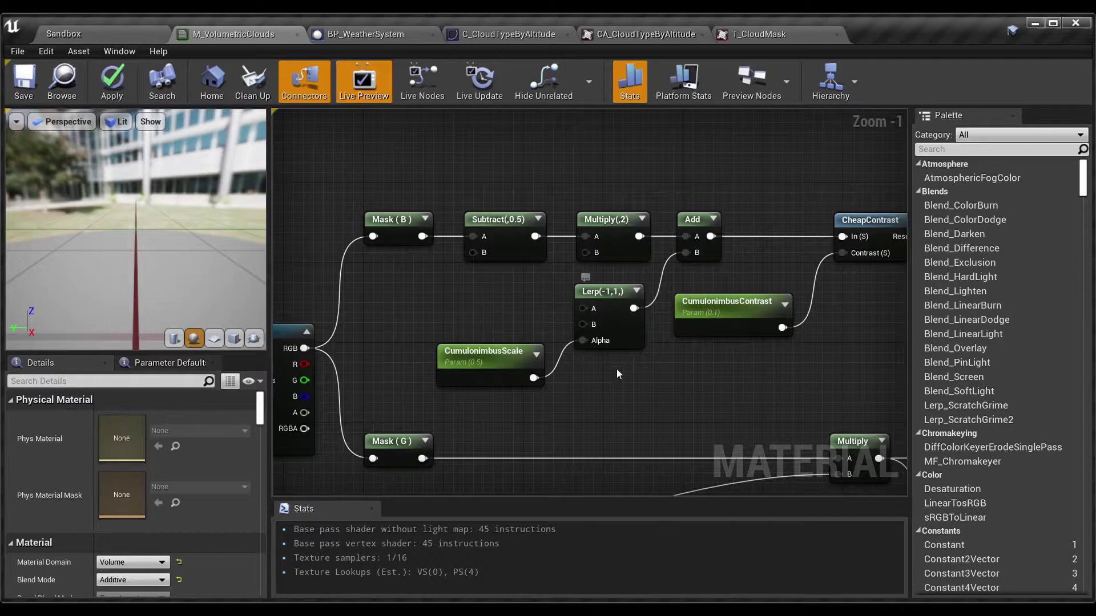
# Step: Highlight the CumulonimbusScale parameter feeding Lerp(-1,1,), and the CumulonimbusContrast parameter together with its CheapContrast node
pyautogui.moveTo(636, 392); pyautogui.dragTo(528, 339)
pyautogui.click(483, 351)
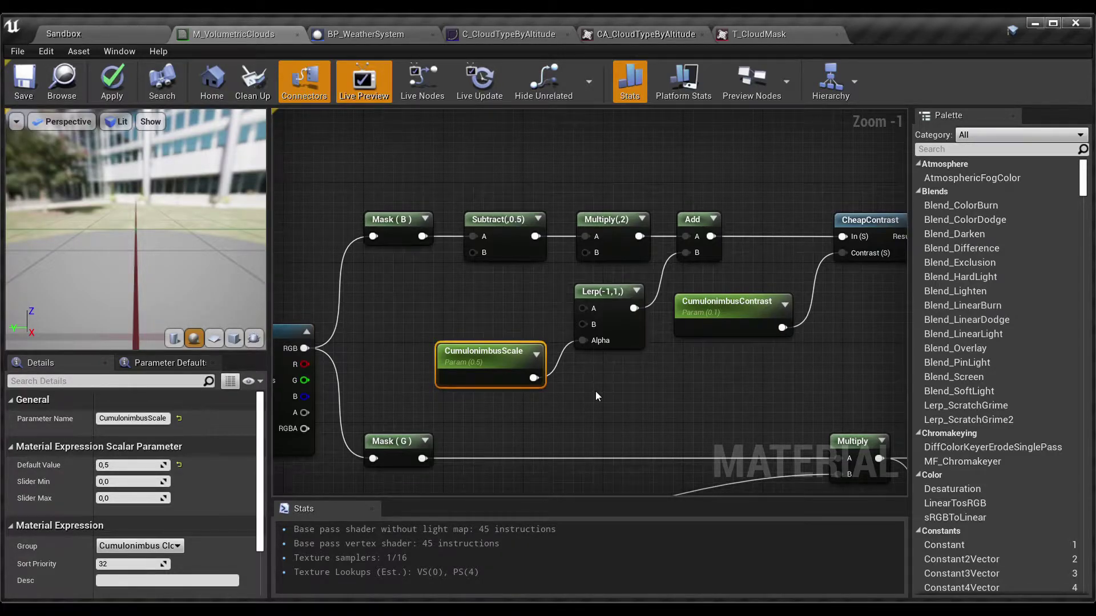
pyautogui.moveTo(659, 383); pyautogui.dragTo(598, 299, button='right')
pyautogui.moveTo(599, 299); pyautogui.dragTo(531, 245)
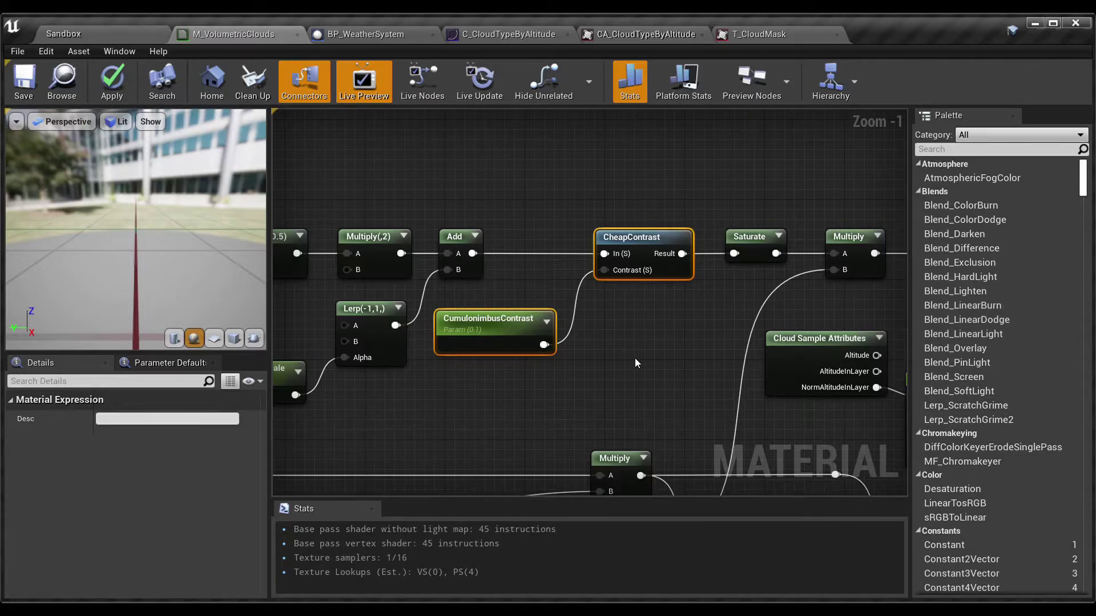
pyautogui.moveTo(680, 329); pyautogui.dragTo(566, 360, button='right')
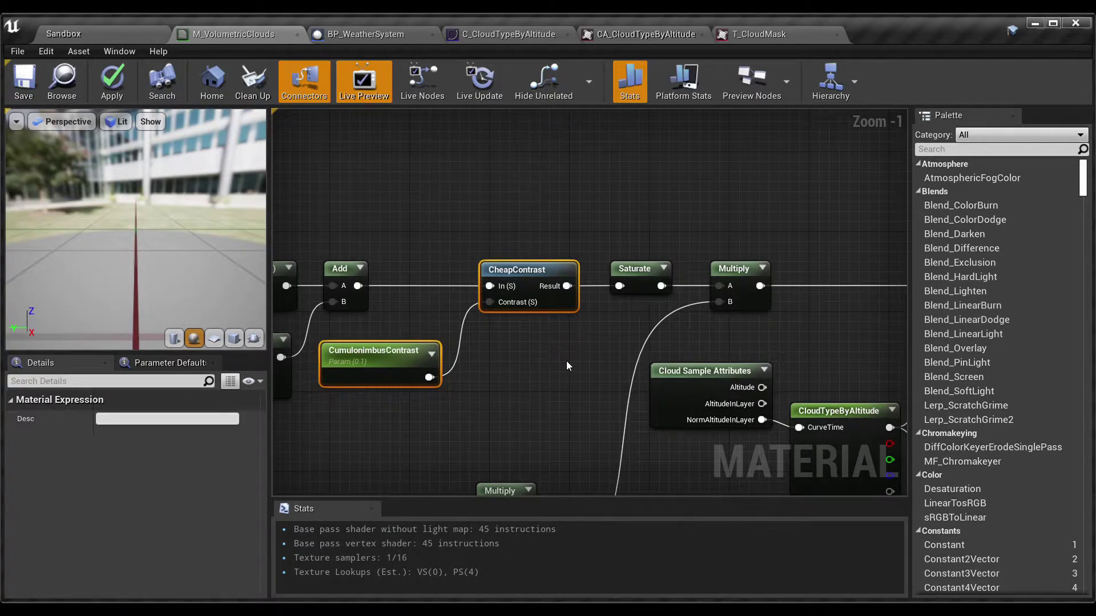
# Step: Highlight the cumulonimbus detail chain from Mask (B) and Mask (G) to the Add nodes, including CumulonimbusDetailToAdd and CumulonimbusDetailContrast
pyautogui.moveTo(571, 357); pyautogui.dragTo(684, 141, button='right')
pyautogui.scroll(-1, 605, 272)
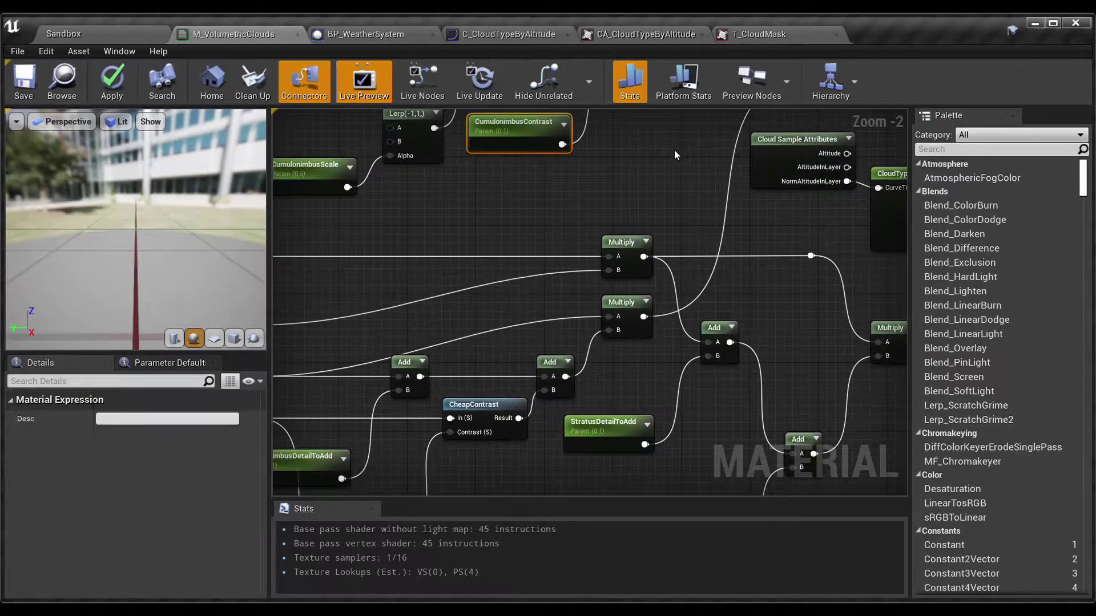
pyautogui.moveTo(659, 182); pyautogui.dragTo(860, 87, button='right')
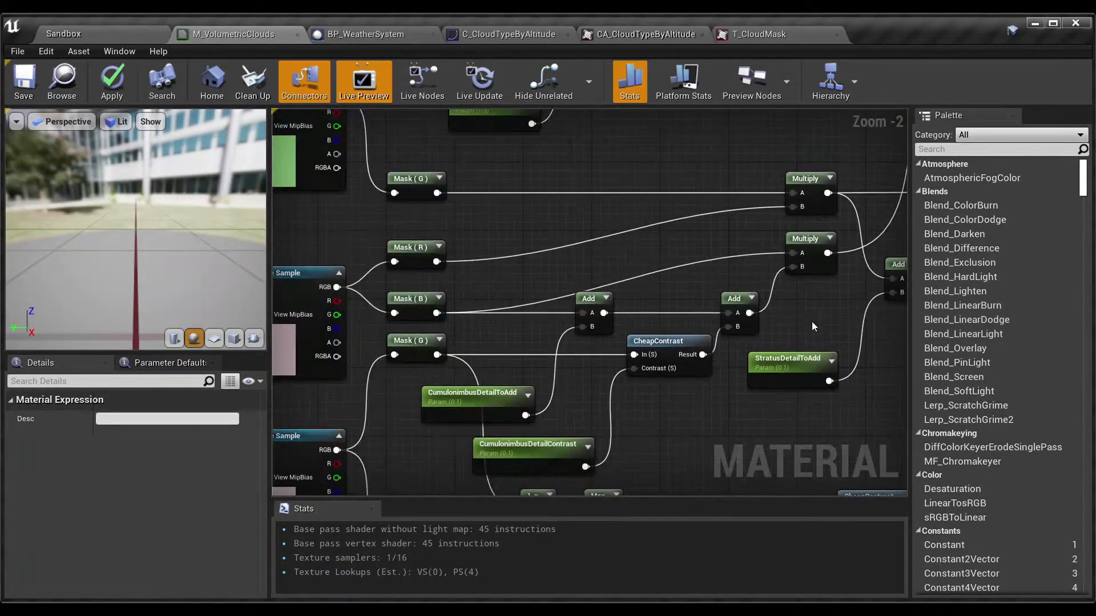
pyautogui.moveTo(574, 420); pyautogui.dragTo(585, 364, button='right')
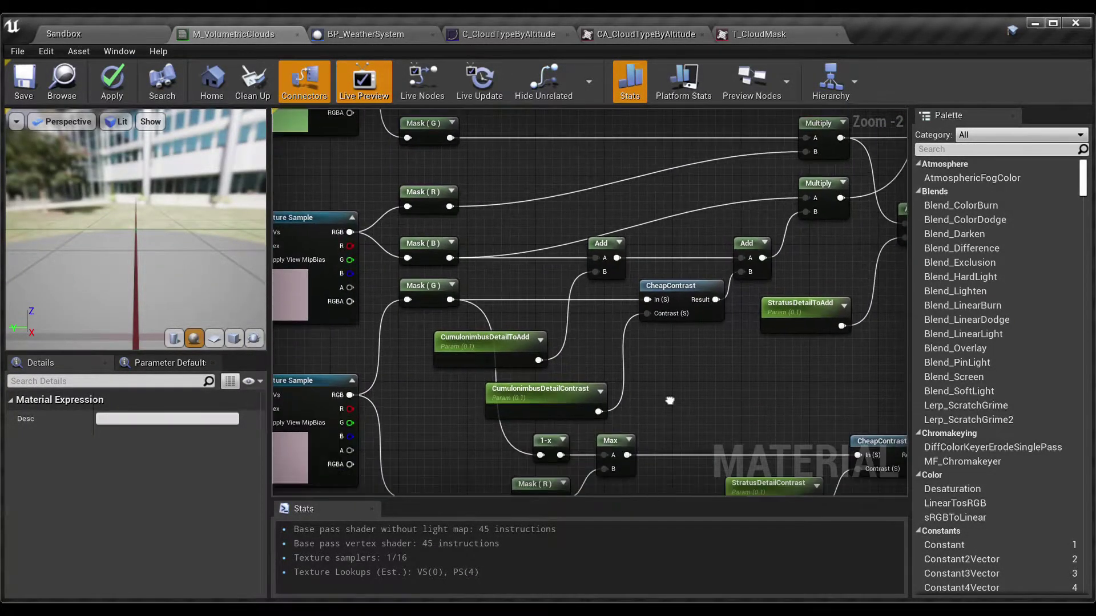
pyautogui.moveTo(755, 413); pyautogui.dragTo(430, 227)
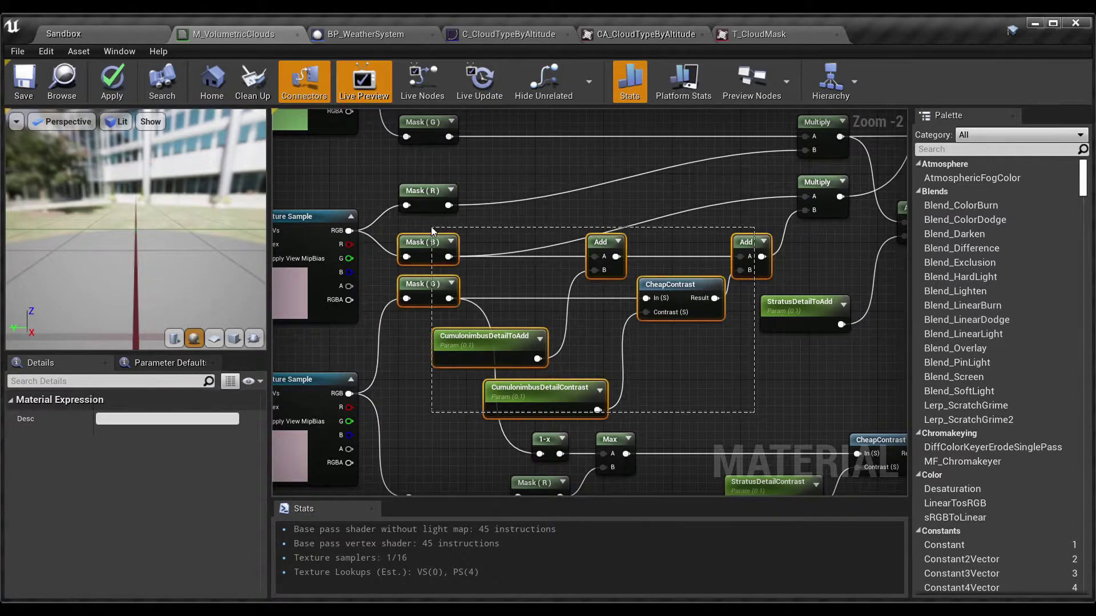
# Step: Highlight the CumulonimbusDetailToAdd group with its Mask and Add nodes, followed by CumulonimbusDetailContrast with its CheapContrast node
pyautogui.click(513, 283)
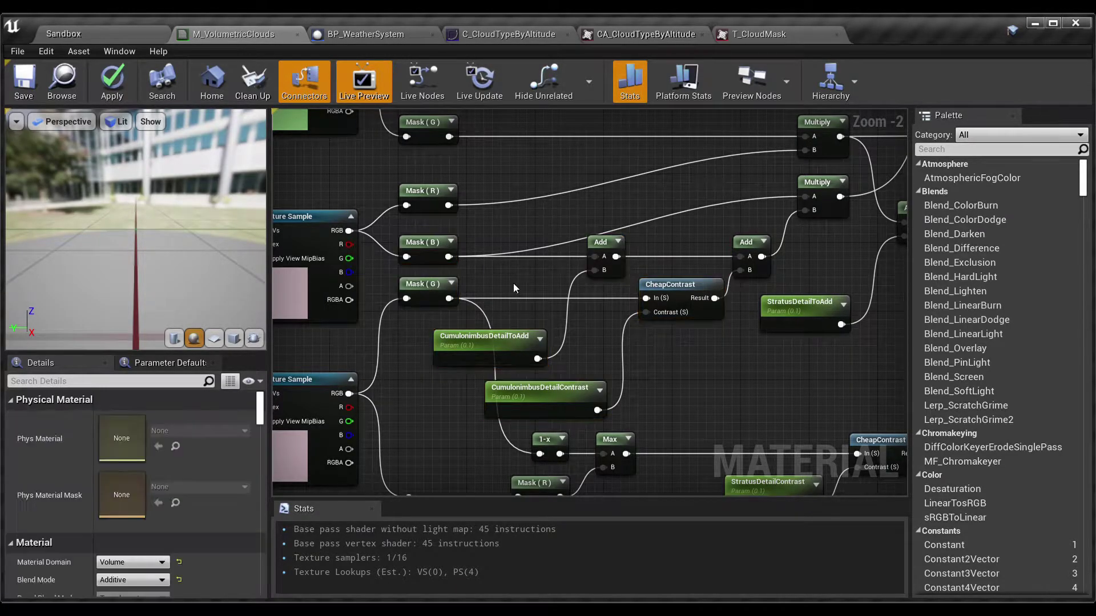
pyautogui.scroll(-1, 473, 269)
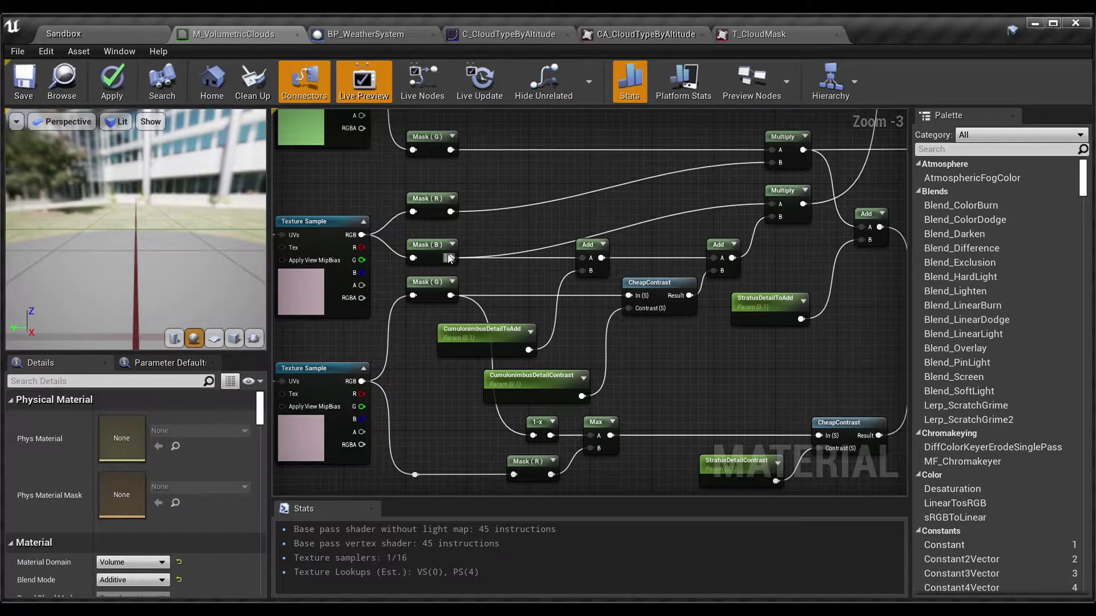
pyautogui.moveTo(593, 353); pyautogui.dragTo(422, 252)
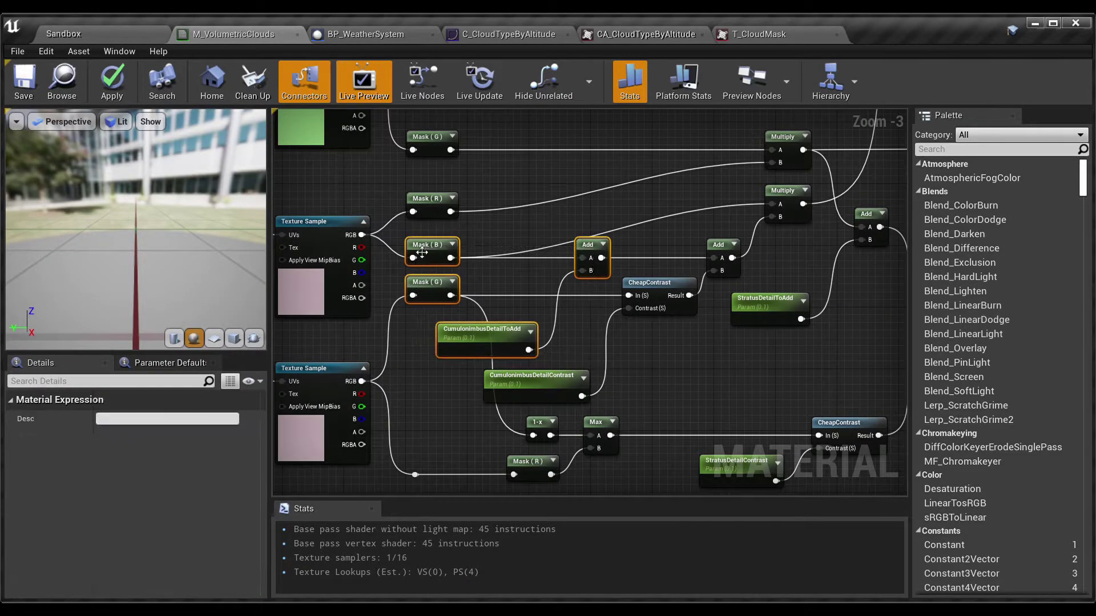
pyautogui.click(548, 391)
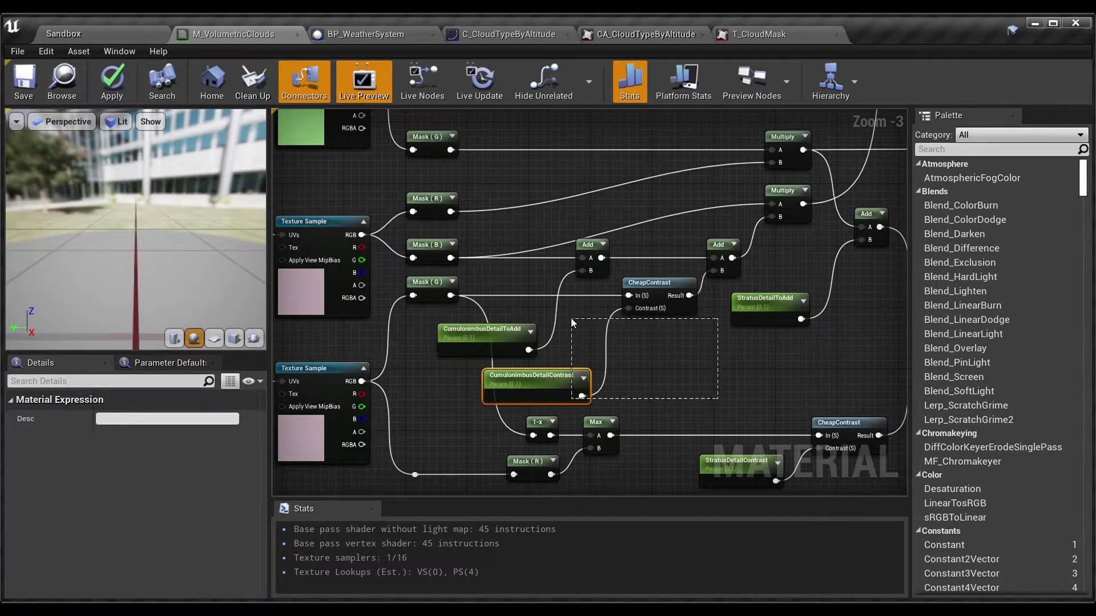
pyautogui.click(497, 262)
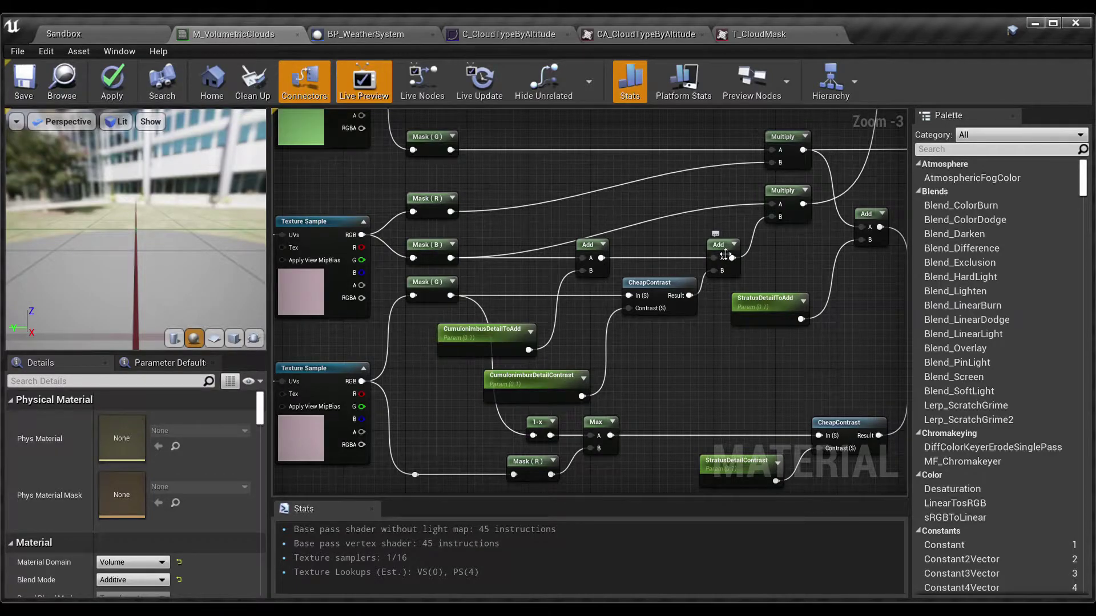
pyautogui.moveTo(691, 392); pyautogui.dragTo(545, 319)
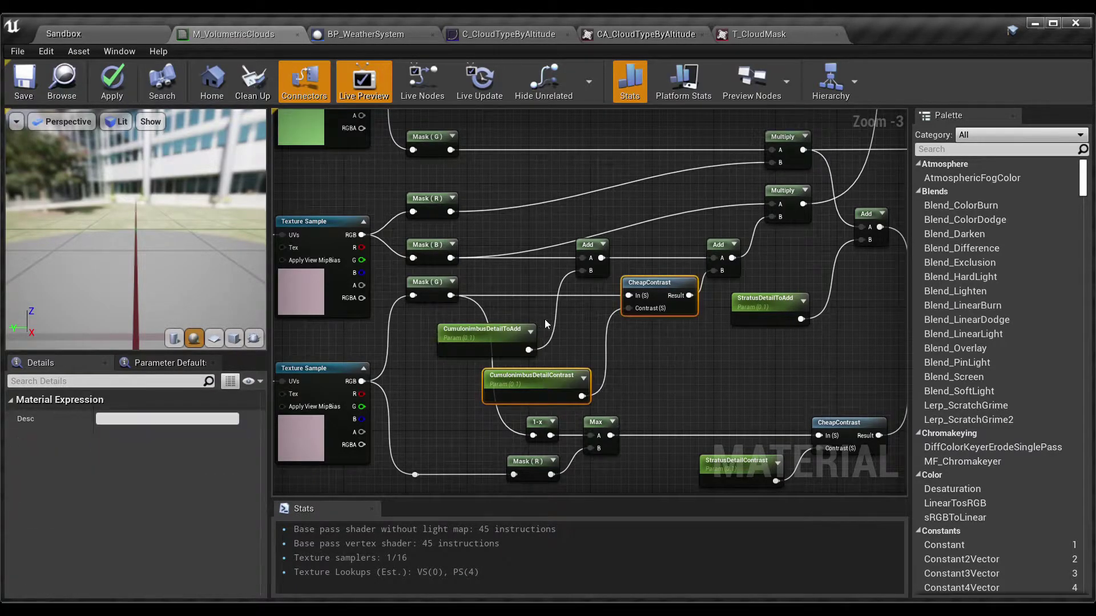
pyautogui.click(592, 348)
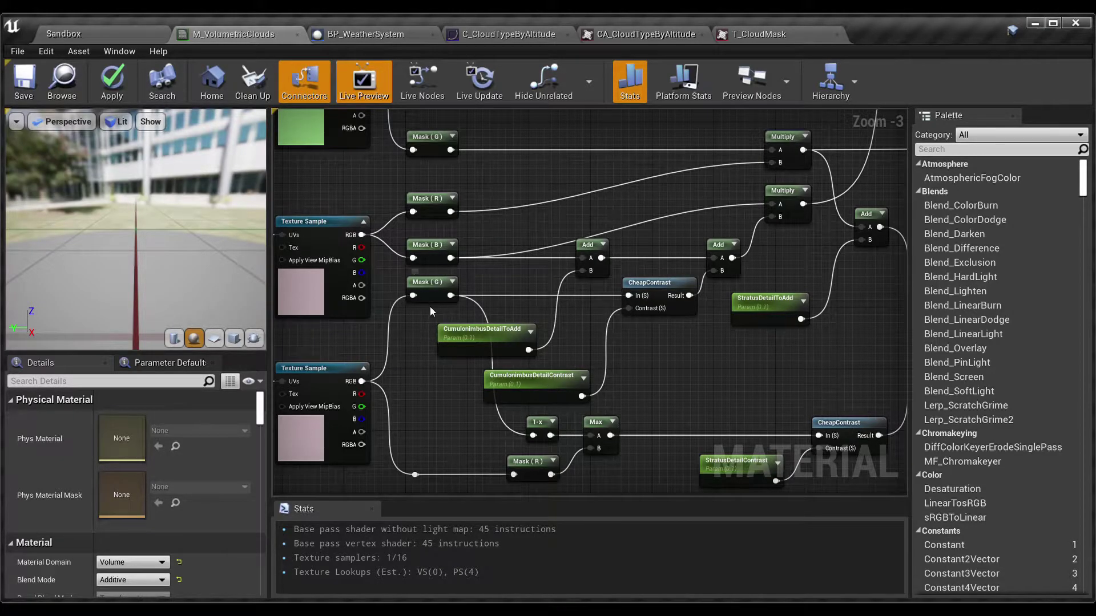
# Step: Highlight the StratusDetailScale chain from Absolute World Position through Divide and Add to its Texture Sample
pyautogui.moveTo(430, 306); pyautogui.dragTo(526, 277, button='right')
pyautogui.moveTo(485, 326); pyautogui.dragTo(745, 227, button='right')
pyautogui.moveTo(327, 216); pyautogui.dragTo(731, 339)
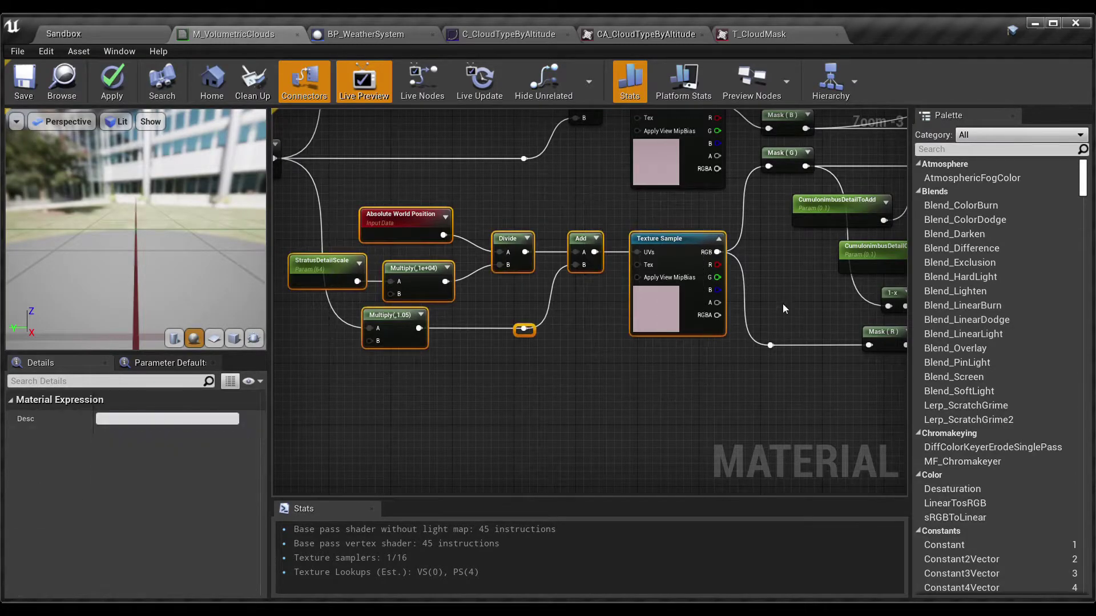
pyautogui.moveTo(783, 303); pyautogui.dragTo(567, 405, button='right')
pyautogui.click(543, 351)
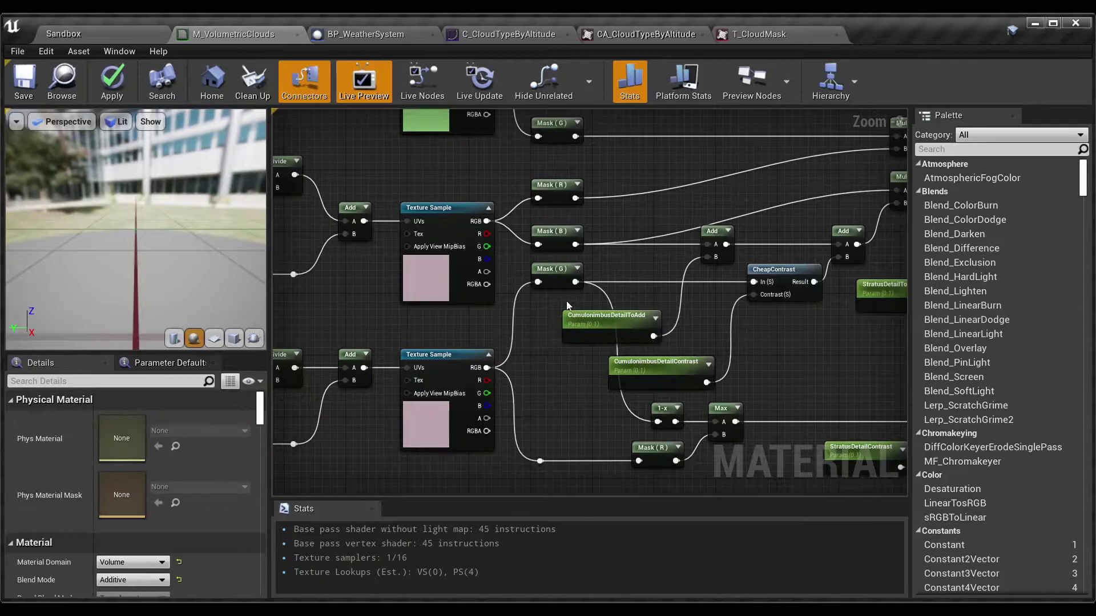
# Step: Trace the cumulonimbus branch through its contrast nodes to CloudTypeByAltitude, Mask (G) and the Subtract node
pyautogui.moveTo(625, 287); pyautogui.dragTo(306, 480, button='right')
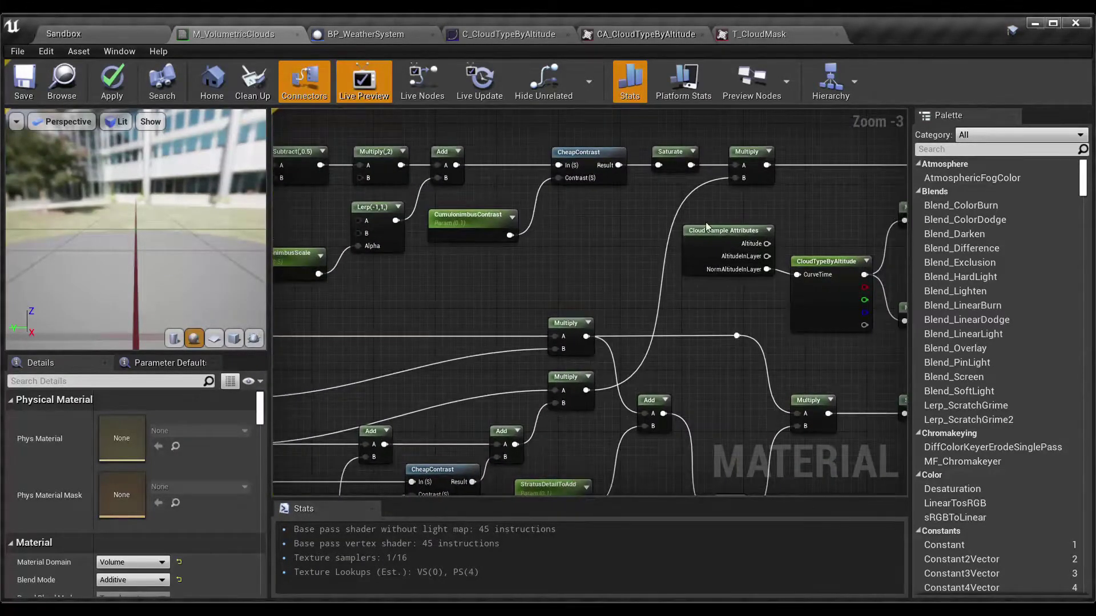
pyautogui.moveTo(793, 190); pyautogui.dragTo(450, 202, button='right')
pyautogui.scroll(1, 558, 204)
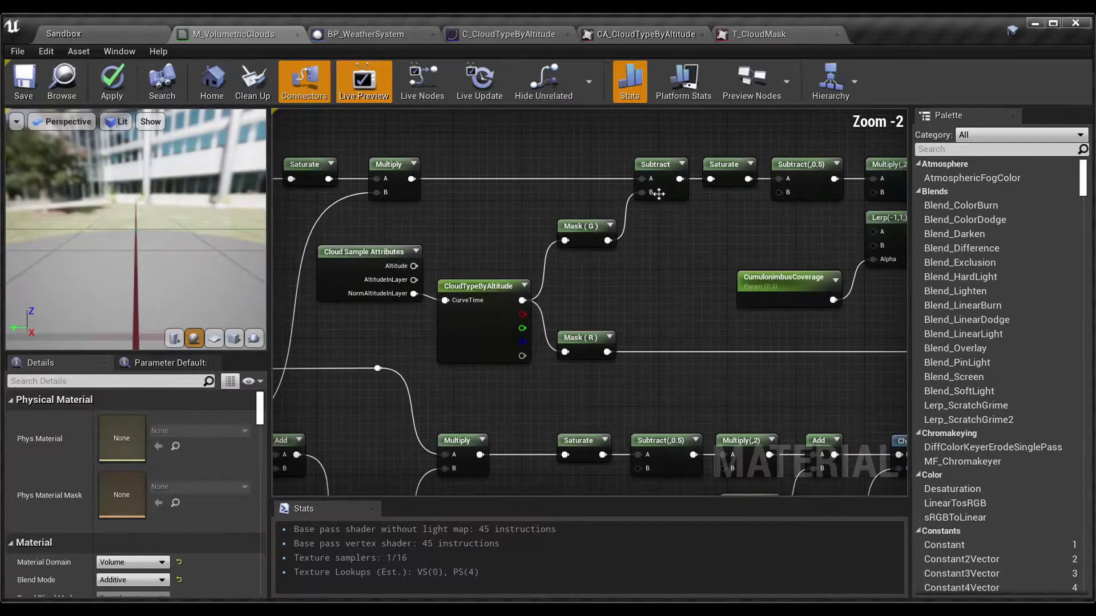
pyautogui.moveTo(490, 166); pyautogui.dragTo(801, 186, button='right')
pyautogui.scroll(-2, 802, 186)
pyautogui.moveTo(565, 271); pyautogui.dragTo(336, 179)
pyautogui.moveTo(693, 220); pyautogui.dragTo(415, 244, button='right')
pyautogui.scroll(3, 560, 221)
pyautogui.click(618, 240)
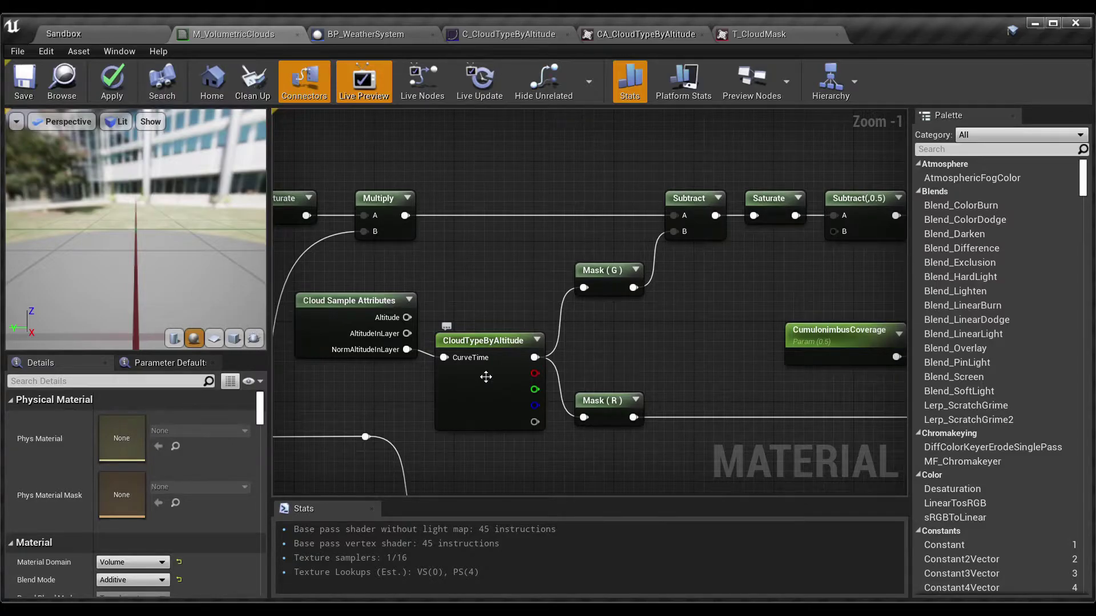
# Step: View the C_CloudTypeByAltitude curve, highlight the middle keys of its green channel, and return to the M_VolumetricClouds graph
pyautogui.click(502, 40)
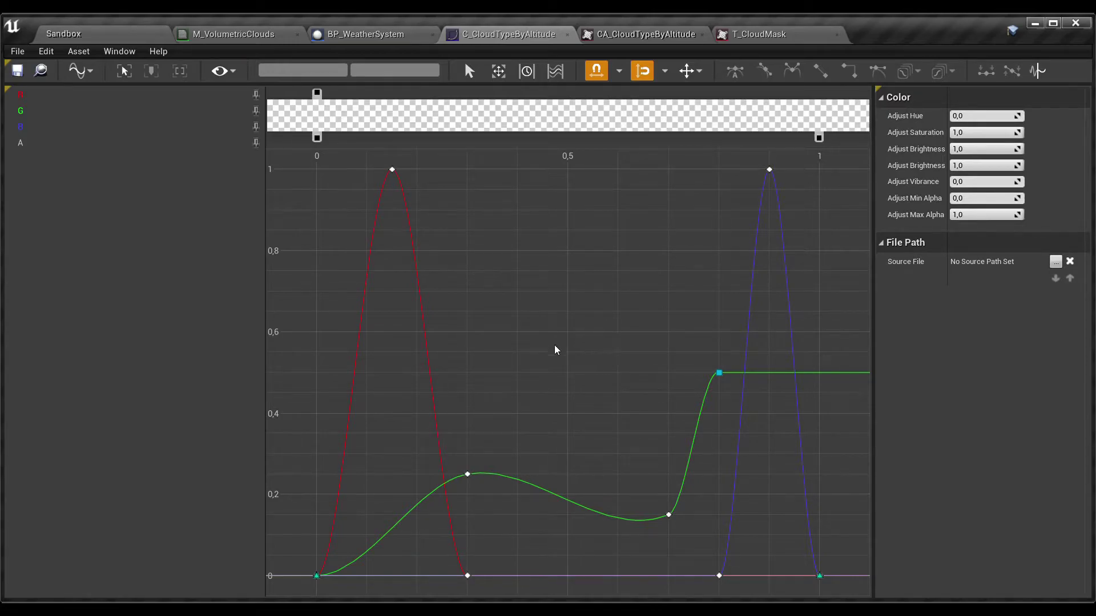
pyautogui.moveTo(439, 322); pyautogui.dragTo(753, 543)
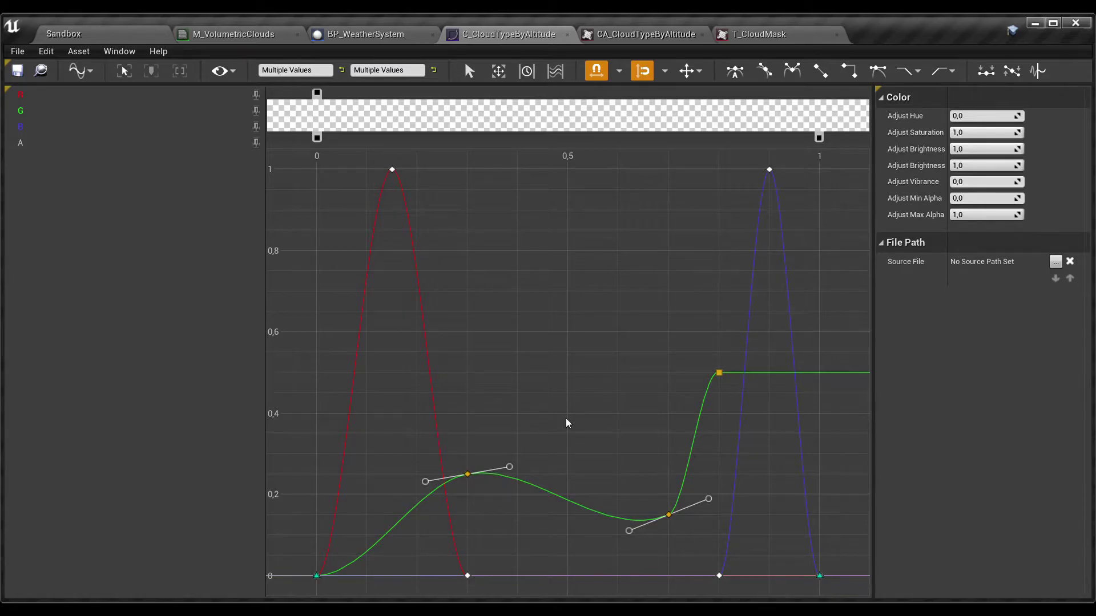
pyautogui.click(267, 35)
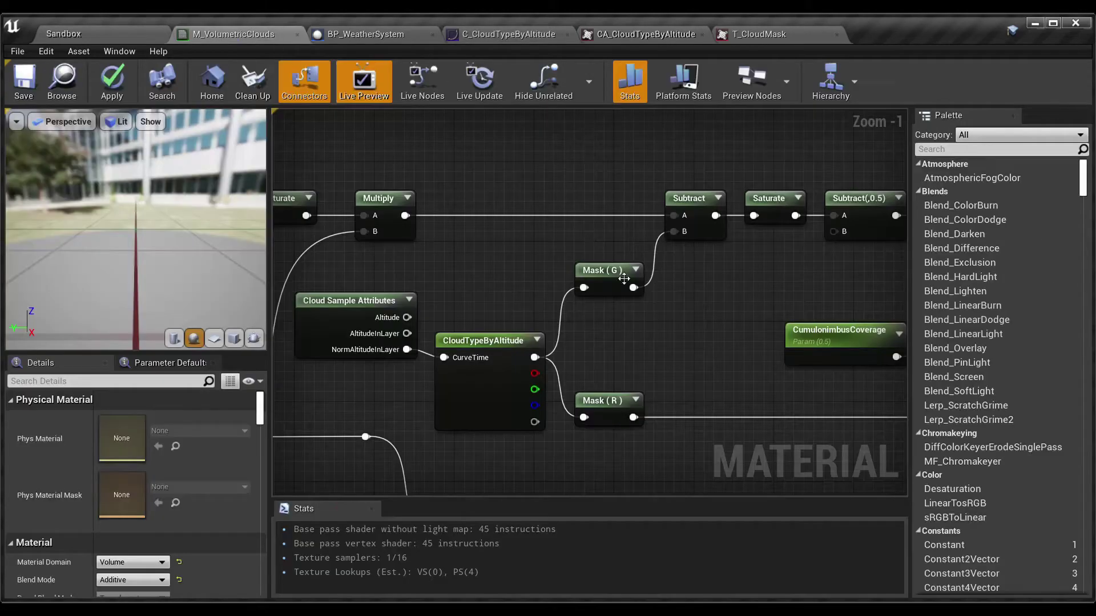
# Step: Highlight the Saturate, Subtract(,0.5) and Multiply(,2) nodes after the altitude Subtract, and the CumulonimbusCoverage parameter with its Lerp(-1,1,) node
pyautogui.moveTo(722, 291); pyautogui.dragTo(460, 324, button='right')
pyautogui.moveTo(493, 194); pyautogui.dragTo(547, 254)
pyautogui.moveTo(610, 293); pyautogui.dragTo(495, 302, button='right')
pyautogui.moveTo(478, 210); pyautogui.dragTo(610, 279)
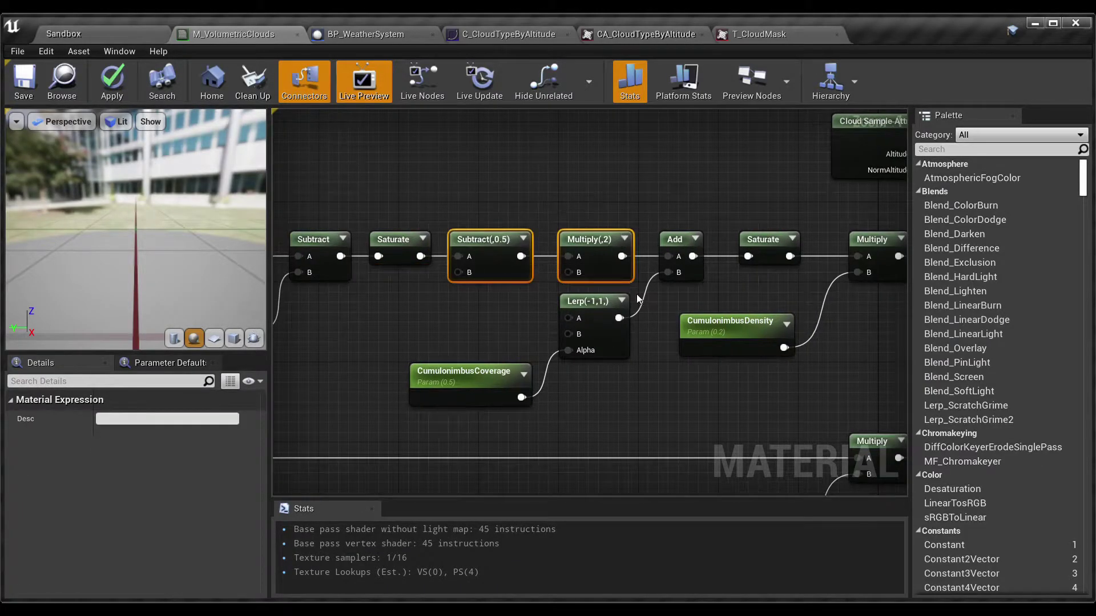
pyautogui.click(655, 416)
pyautogui.moveTo(656, 418); pyautogui.dragTo(503, 343)
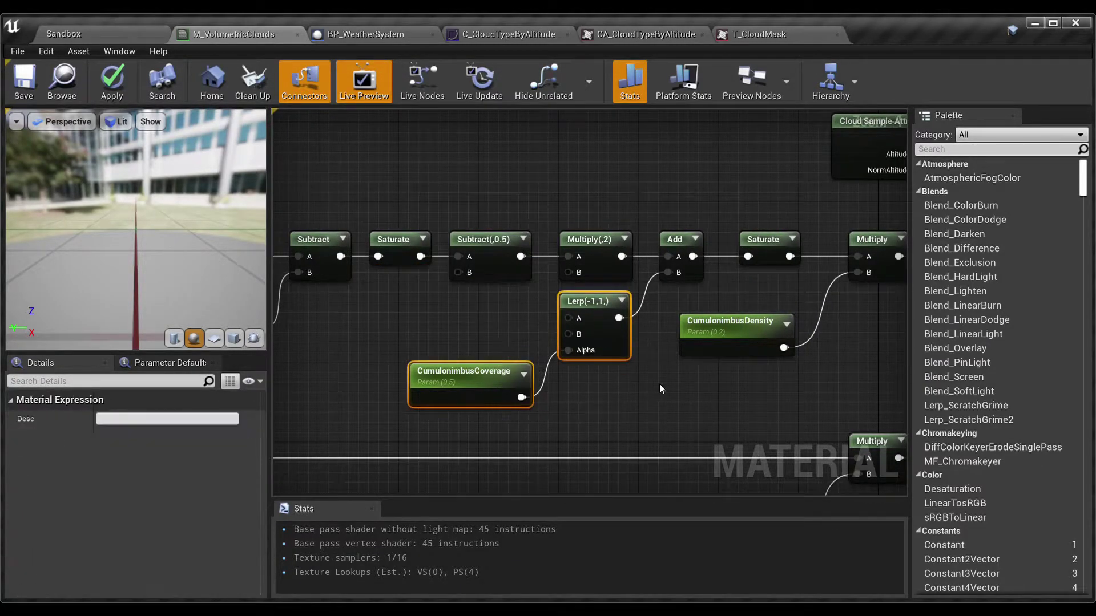
pyautogui.click(660, 385)
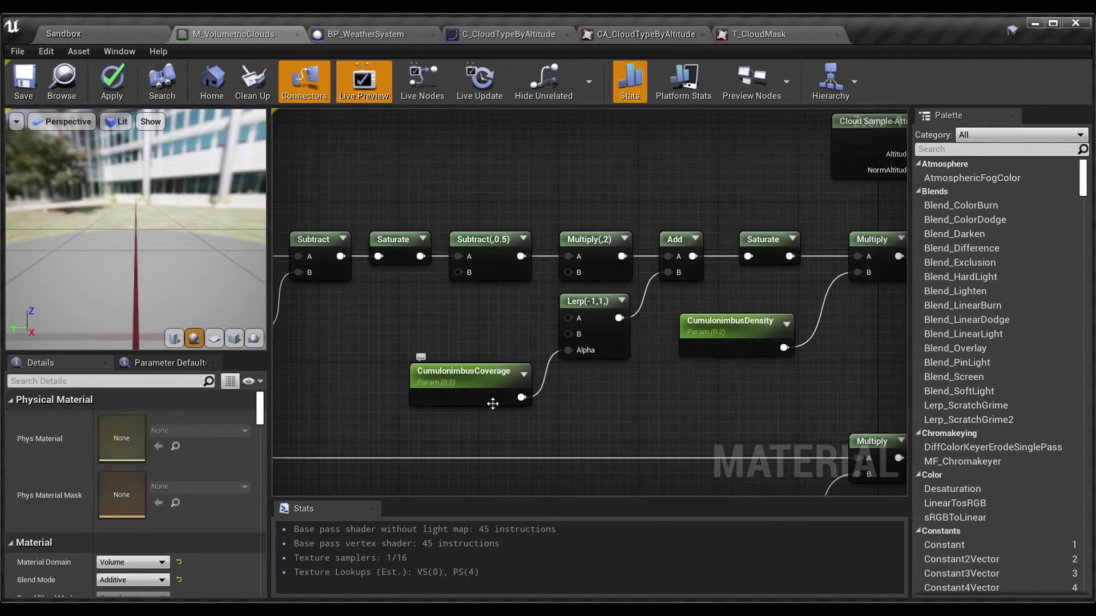
# Step: Highlight the CumulonimbusDensity parameter together with the Multiply node it feeds
pyautogui.moveTo(797, 282); pyautogui.dragTo(578, 297, button='right')
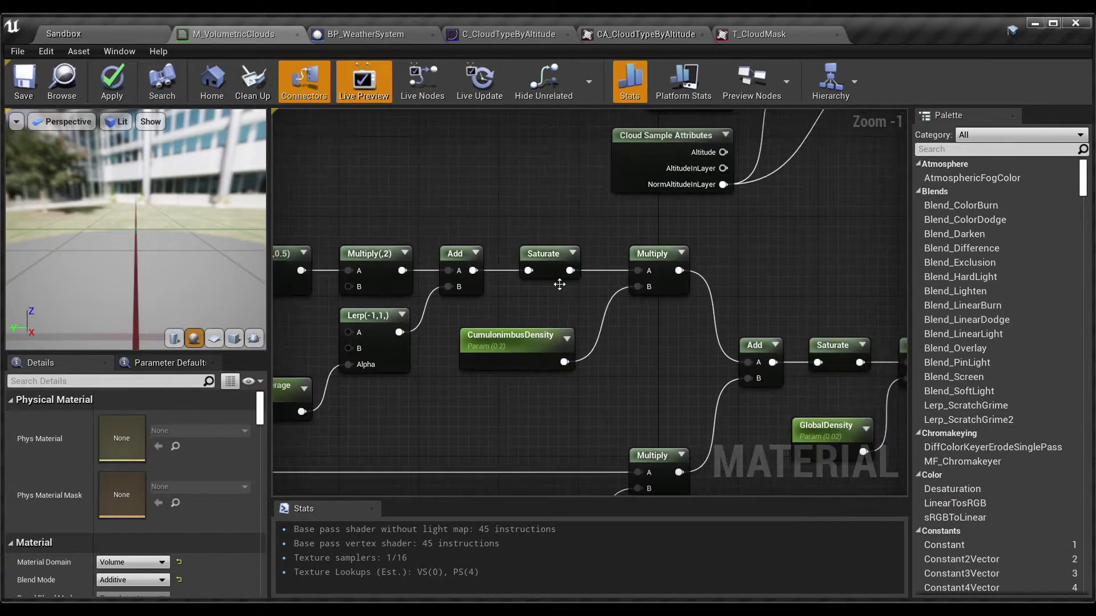
pyautogui.moveTo(678, 361); pyautogui.dragTo(530, 300)
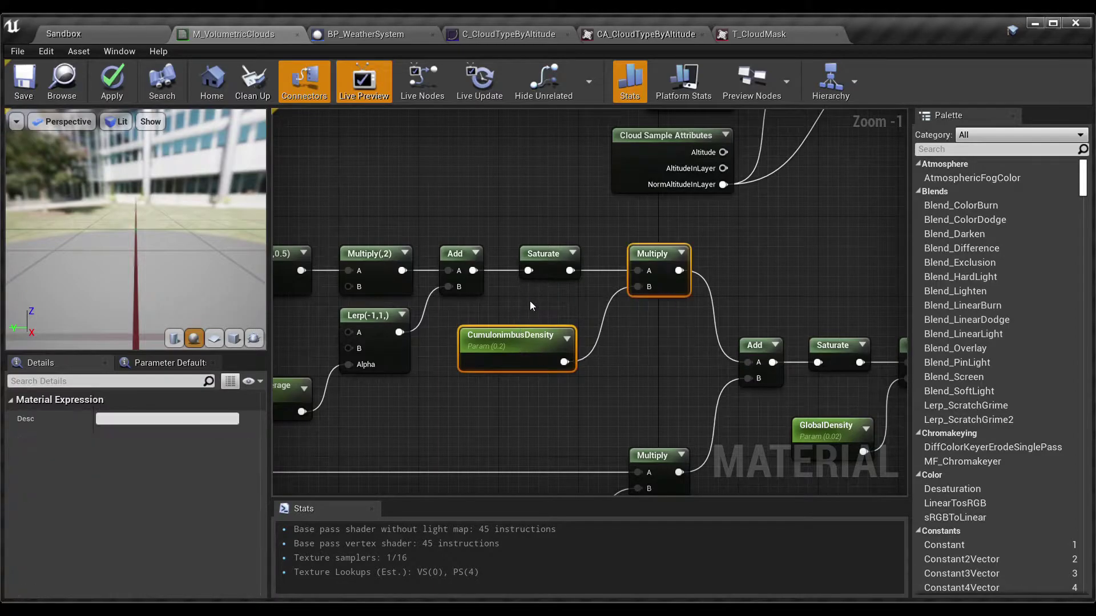
pyautogui.click(538, 390)
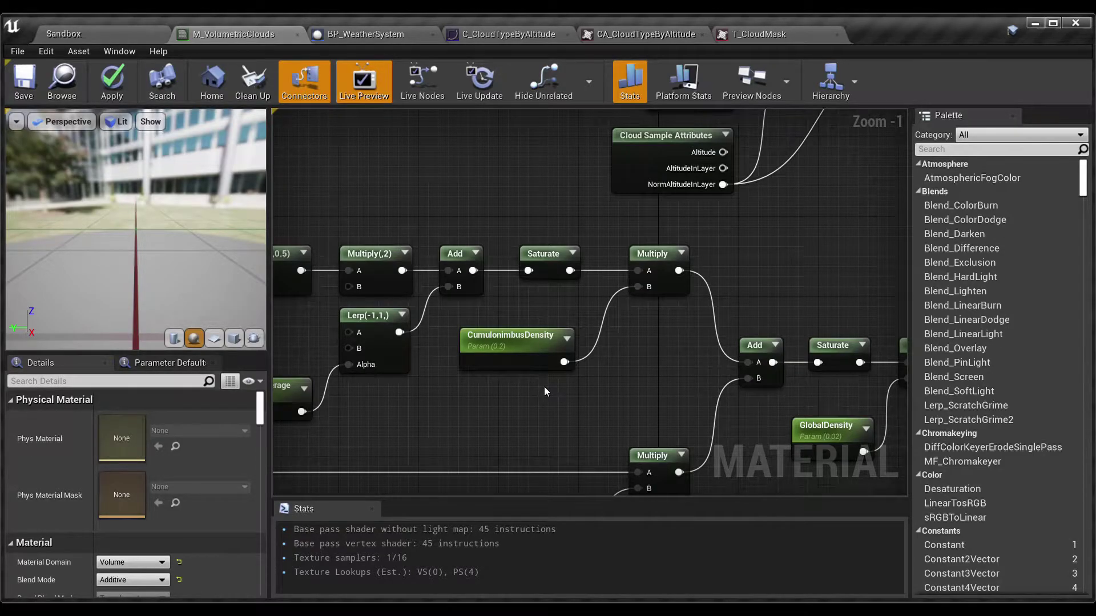
# Step: Highlight the cumulonimbus chain from the altitude Subtract to the density Multiply, along with the earlier branch feeding it
pyautogui.scroll(-3, 543, 386)
pyautogui.moveTo(543, 386); pyautogui.dragTo(715, 296, button='right')
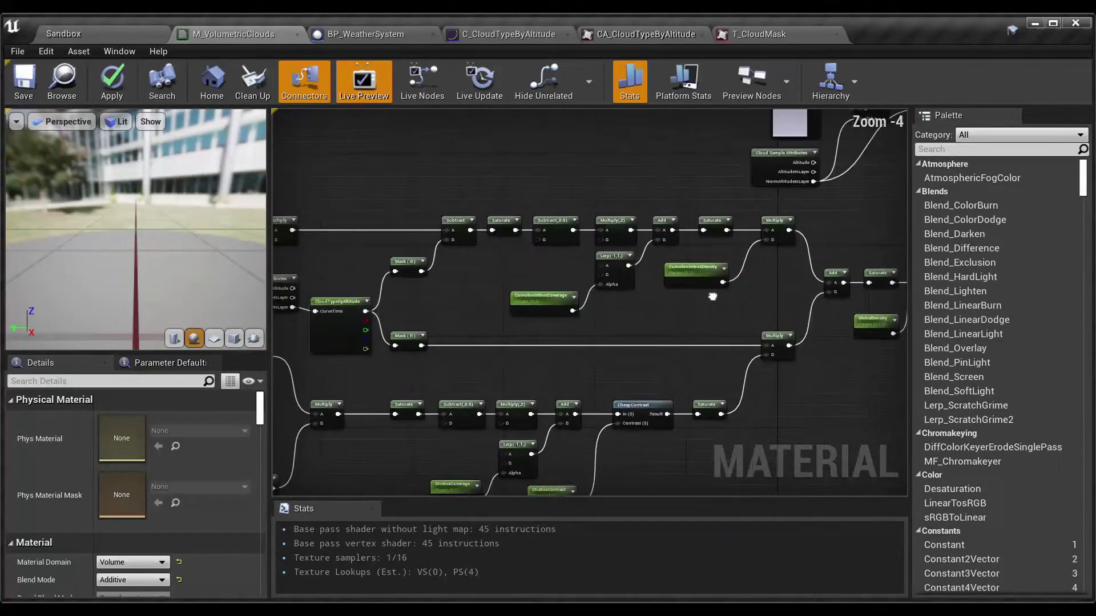
pyautogui.moveTo(780, 309); pyautogui.dragTo(396, 190)
pyautogui.scroll(-2, 396, 190)
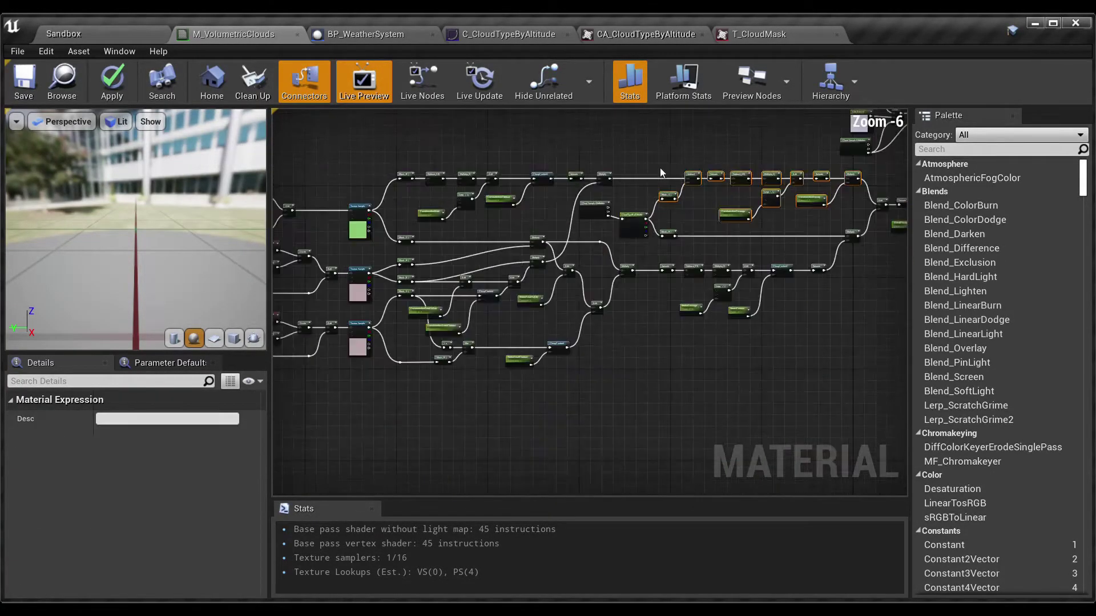
pyautogui.moveTo(706, 224); pyautogui.dragTo(393, 149)
# Step: Highlight the stratus chain containing its coverage and contrast nodes, and follow it to the Add node joining both cloud types
pyautogui.moveTo(824, 348); pyautogui.dragTo(634, 368, button='right')
pyautogui.scroll(3, 634, 368)
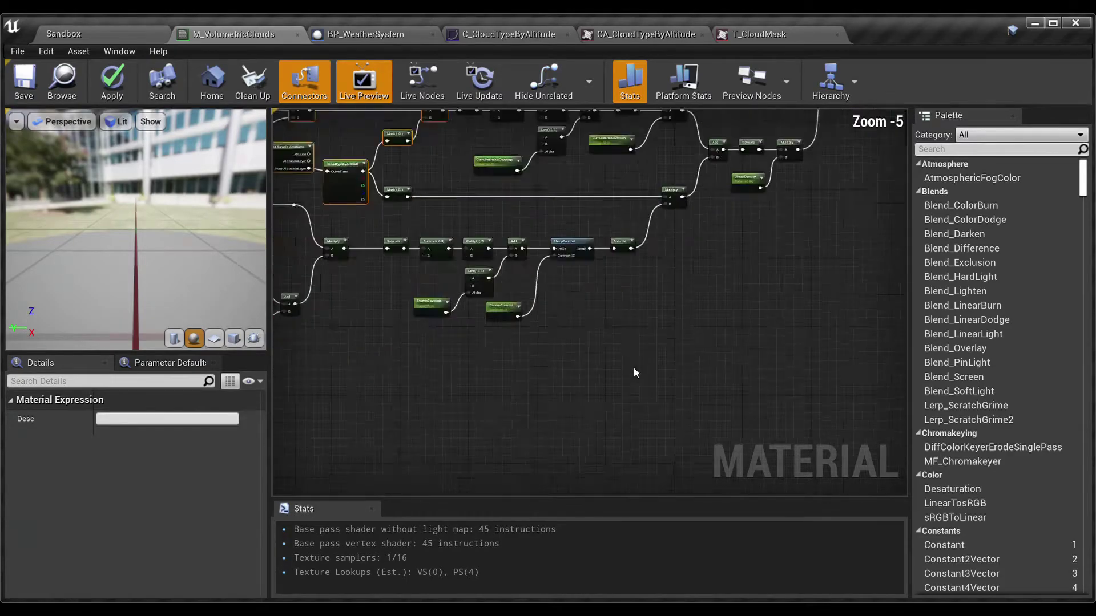
pyautogui.moveTo(683, 323); pyautogui.dragTo(772, 471, button='right')
pyautogui.scroll(-1, 754, 422)
pyautogui.moveTo(754, 422); pyautogui.dragTo(368, 259)
pyautogui.moveTo(758, 309); pyautogui.dragTo(462, 432, button='right')
pyautogui.scroll(3, 502, 321)
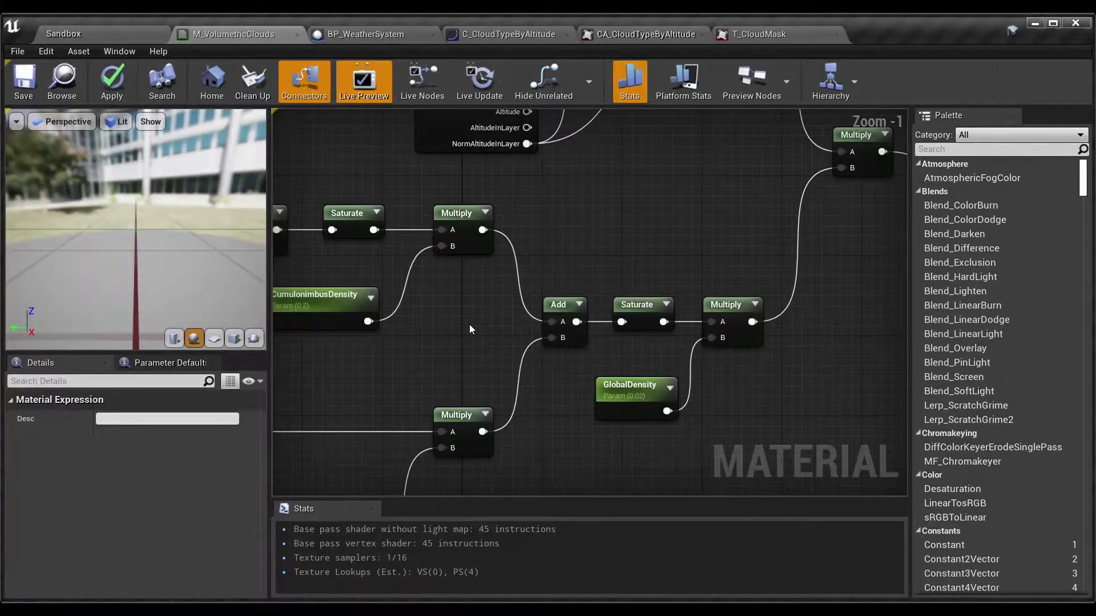
# Step: Highlight the Add node combining the cumulonimbus and stratus branches, followed by the Saturate node after it
pyautogui.click(469, 325)
pyautogui.moveTo(540, 268); pyautogui.dragTo(566, 372)
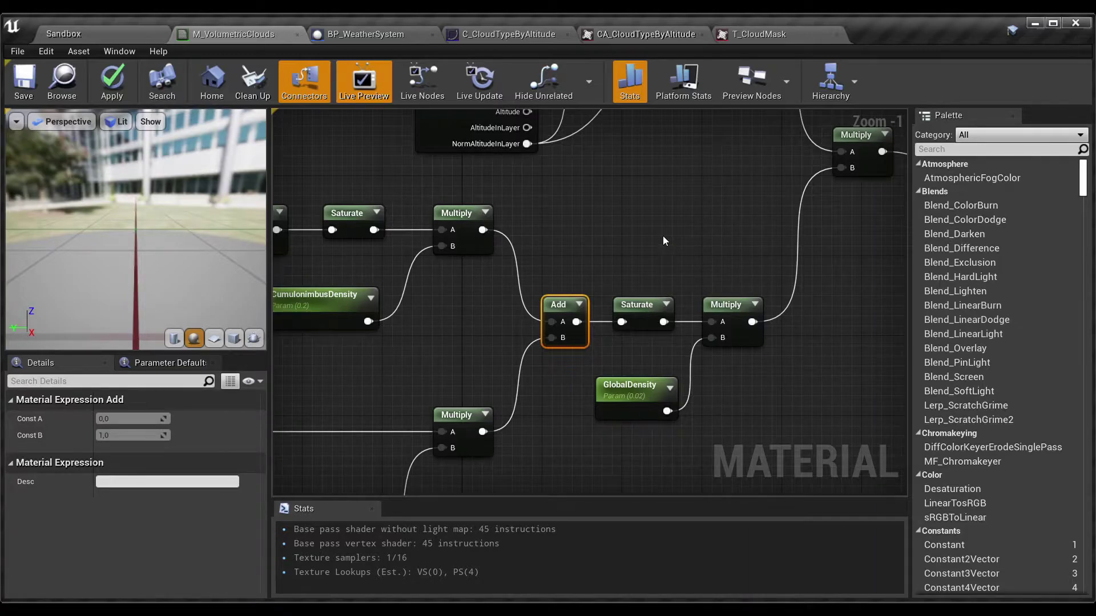
pyautogui.moveTo(626, 269); pyautogui.dragTo(668, 334)
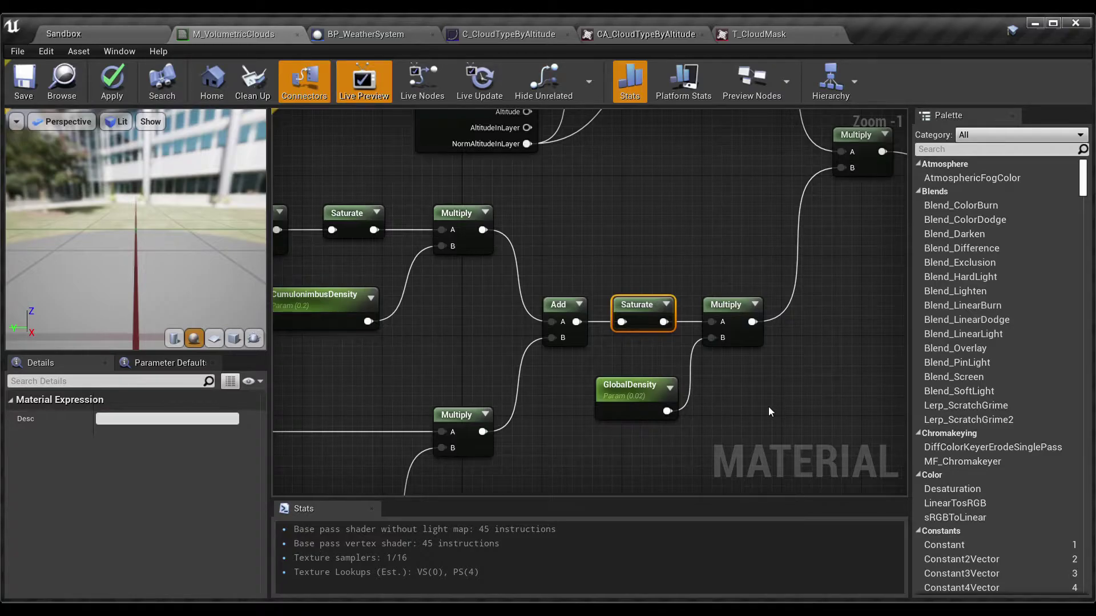
# Step: Highlight the Multiply node feeding Extinction, and the color chain from both constants and Cloud Sample Attributes through Lerp to Multiply
pyautogui.moveTo(800, 344); pyautogui.dragTo(608, 360, button='right')
pyautogui.moveTo(665, 268); pyautogui.dragTo(708, 403, button='right')
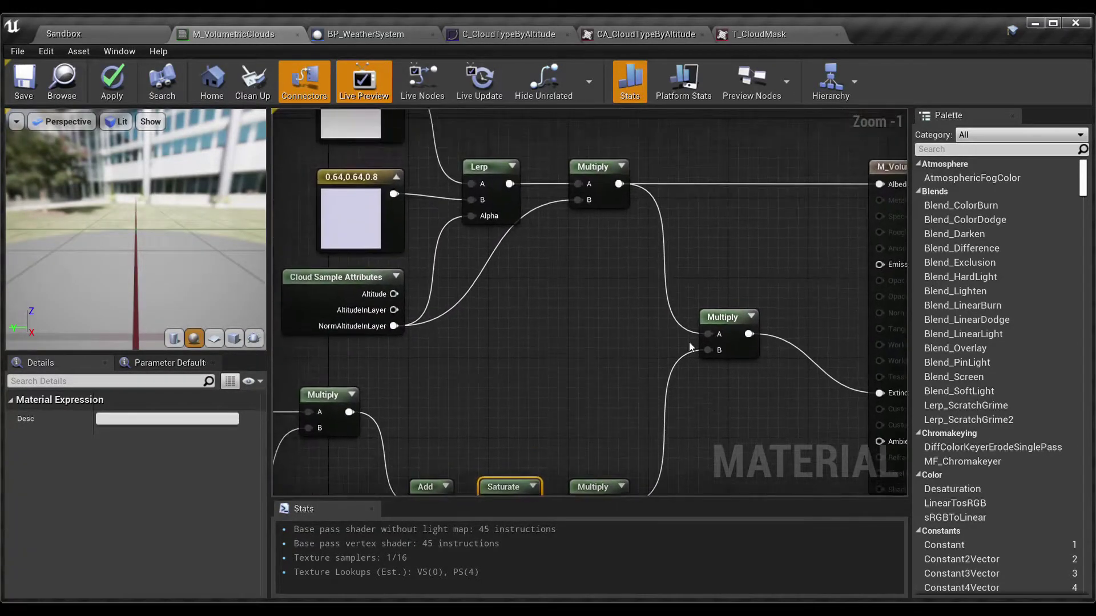
pyautogui.click(729, 332)
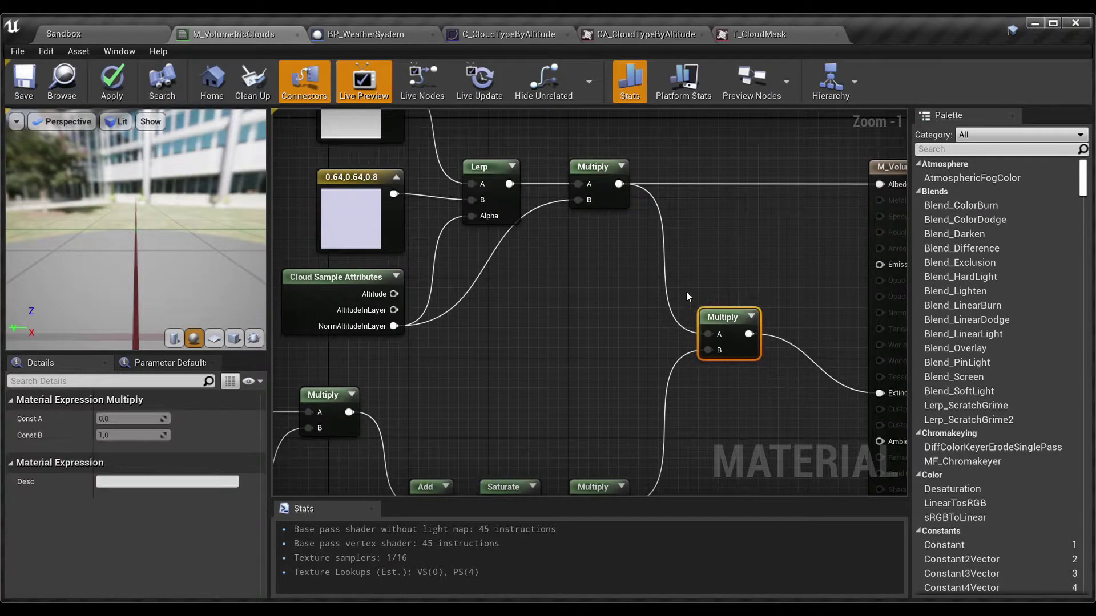
pyautogui.moveTo(612, 259); pyautogui.dragTo(673, 373, button='right')
pyautogui.moveTo(680, 401); pyautogui.dragTo(385, 229)
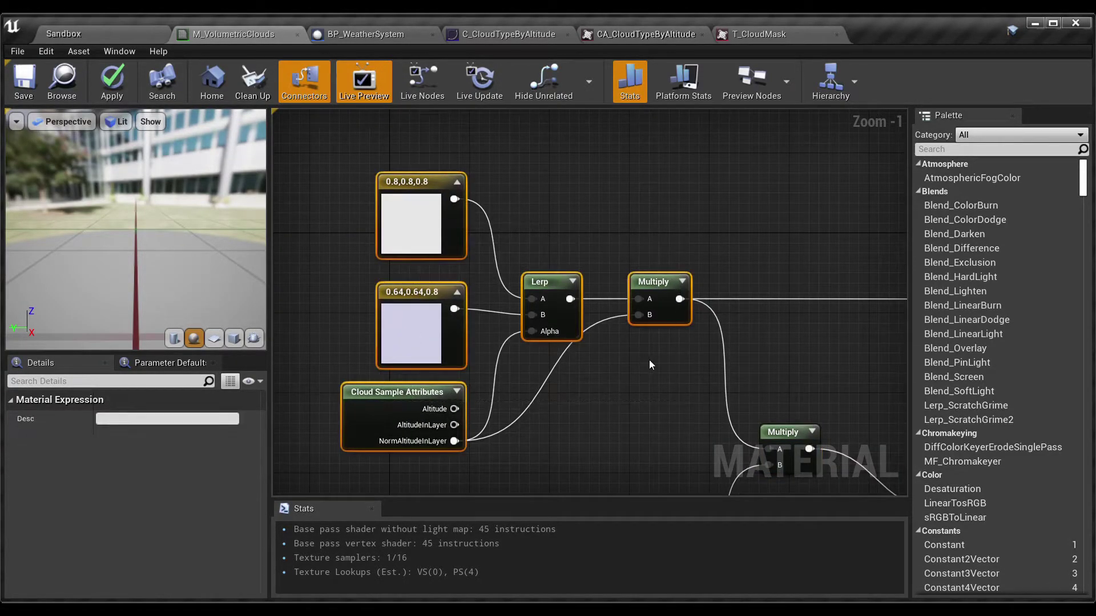
pyautogui.moveTo(651, 361); pyautogui.dragTo(503, 171, button='right')
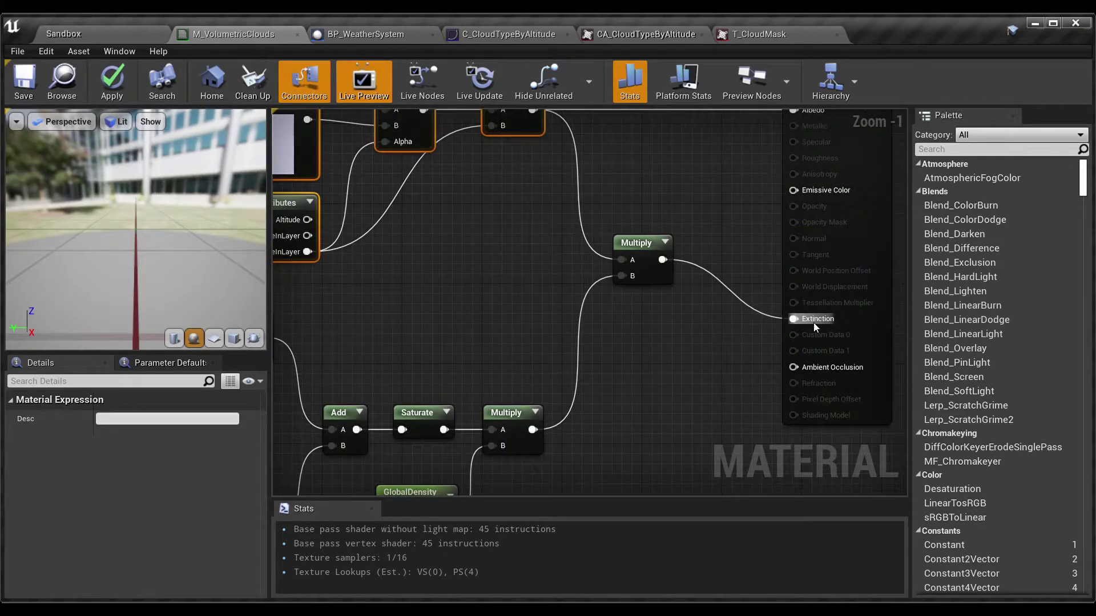
pyautogui.click(700, 323)
# Step: Highlight the CloudTilableScale coordinate nodes feeding the green texture sample, and the StratusScale coordinate nodes feeding the texture sample below it
pyautogui.scroll(-1, 700, 323)
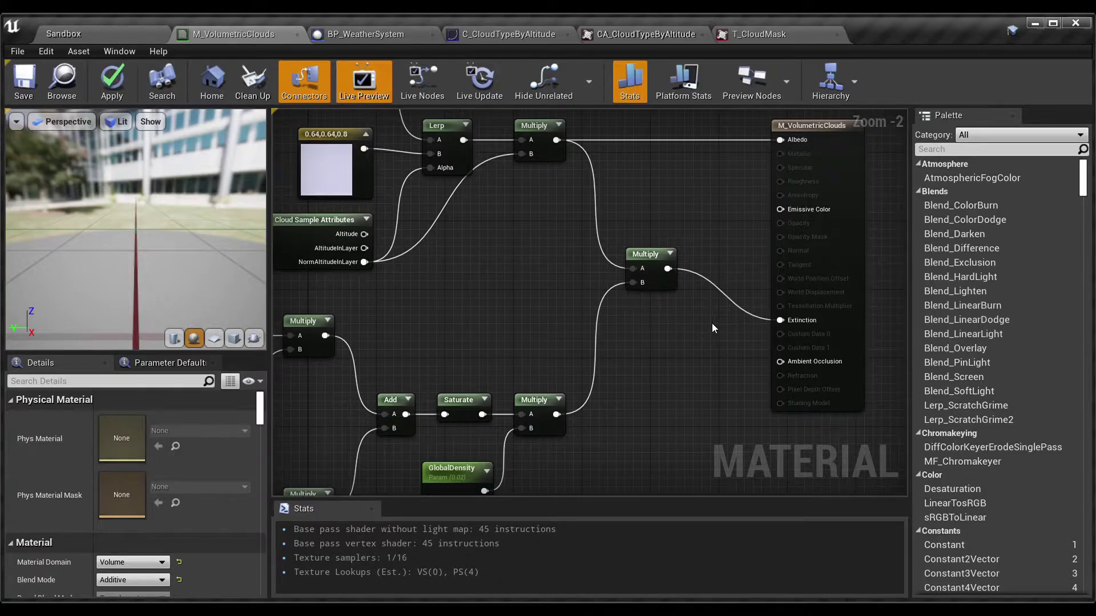
pyautogui.scroll(-2, 712, 323)
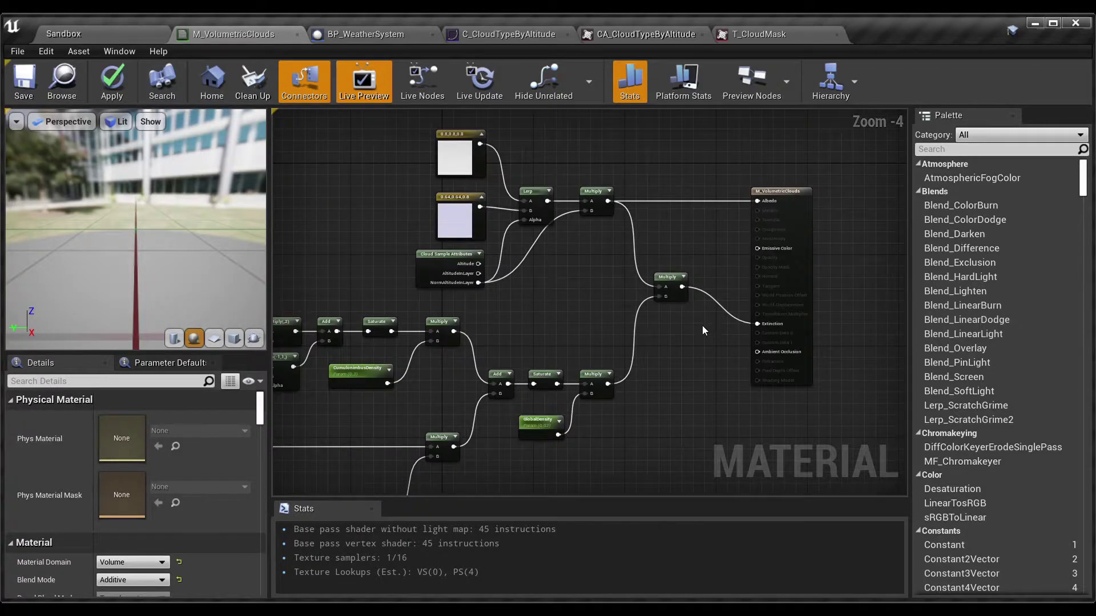
pyautogui.scroll(-2, 701, 334)
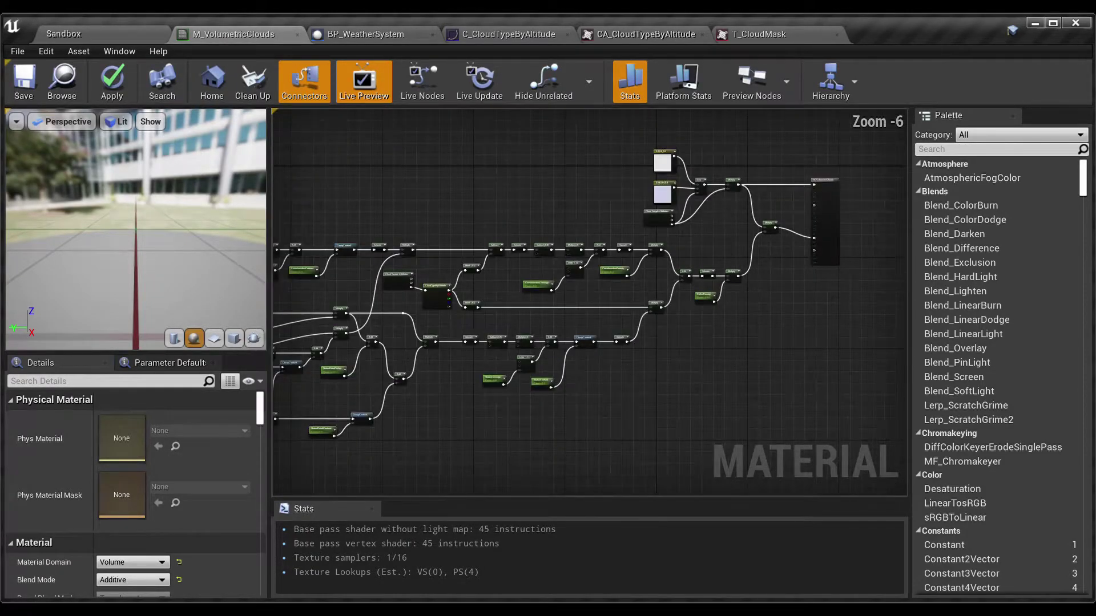
pyautogui.moveTo(635, 365); pyautogui.dragTo(970, 300, button='right')
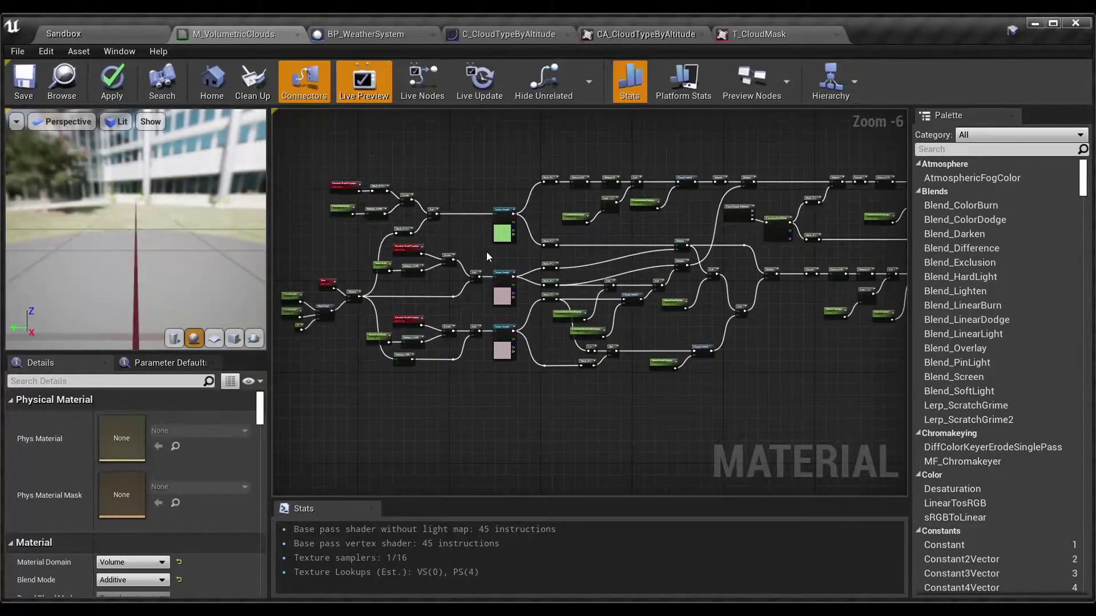
pyautogui.moveTo(454, 234); pyautogui.dragTo(703, 241, button='right')
pyautogui.scroll(2, 612, 235)
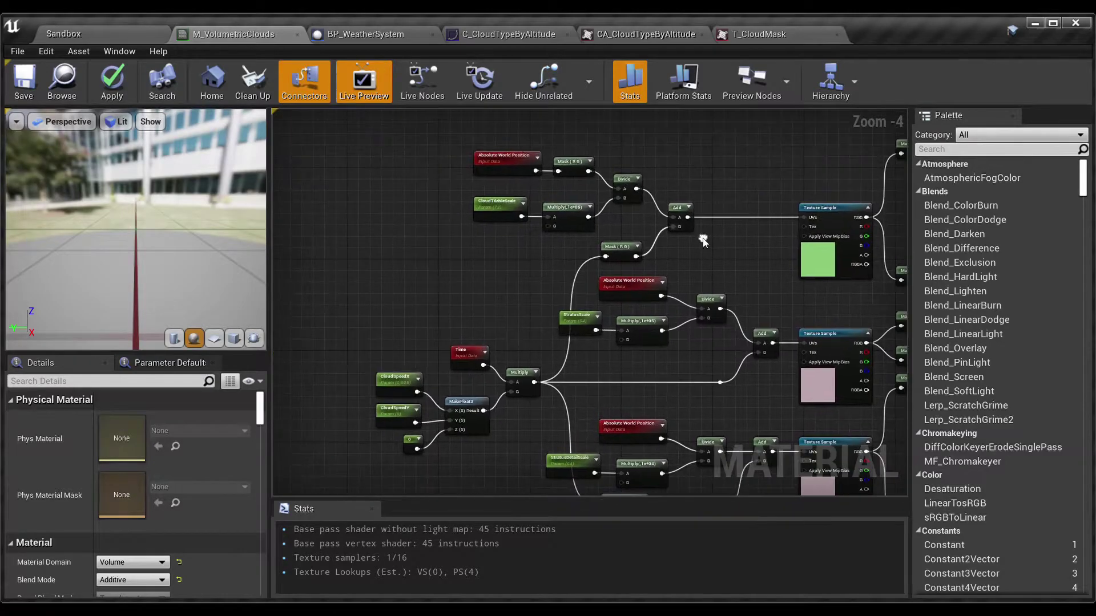
pyautogui.scroll(2, 694, 183)
pyautogui.scroll(1, 691, 162)
pyautogui.moveTo(691, 163); pyautogui.dragTo(711, 198, button='right')
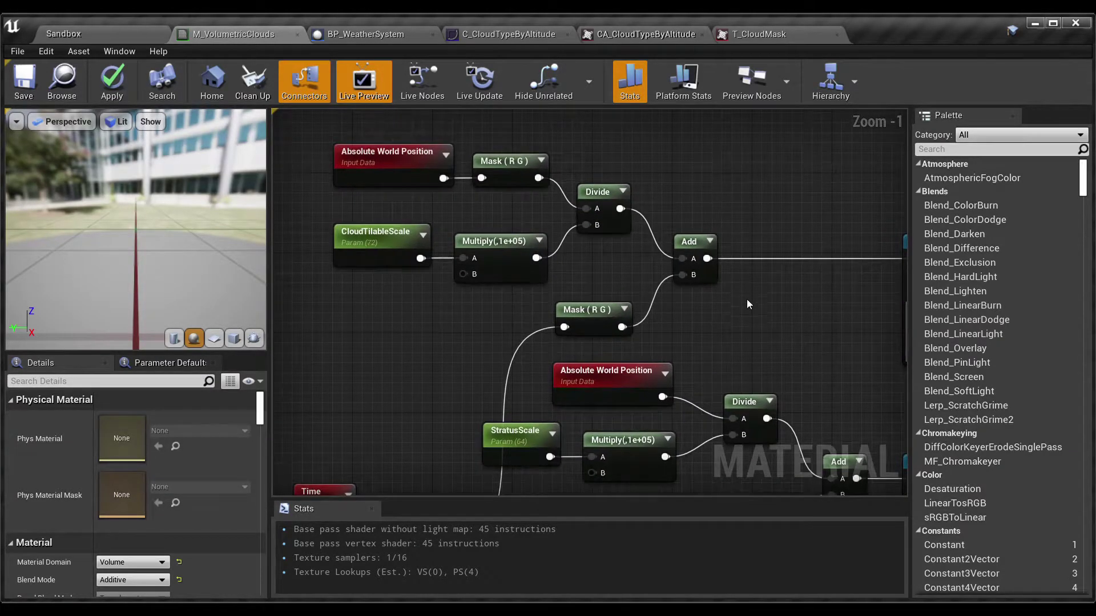
pyautogui.moveTo(747, 299); pyautogui.dragTo(282, 140)
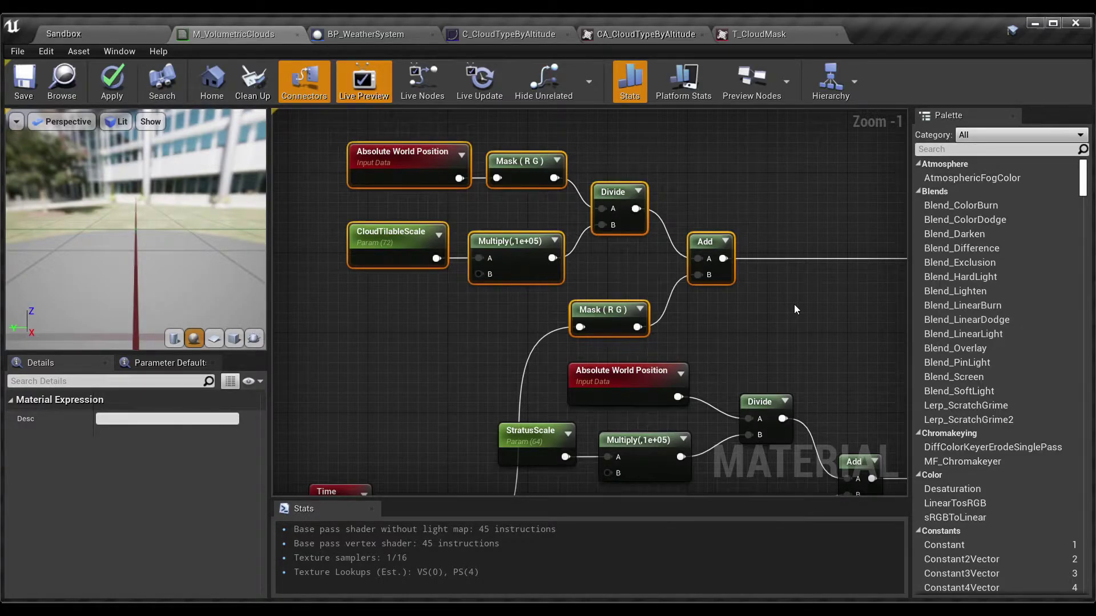
pyautogui.moveTo(780, 289); pyautogui.dragTo(695, 339, button='right')
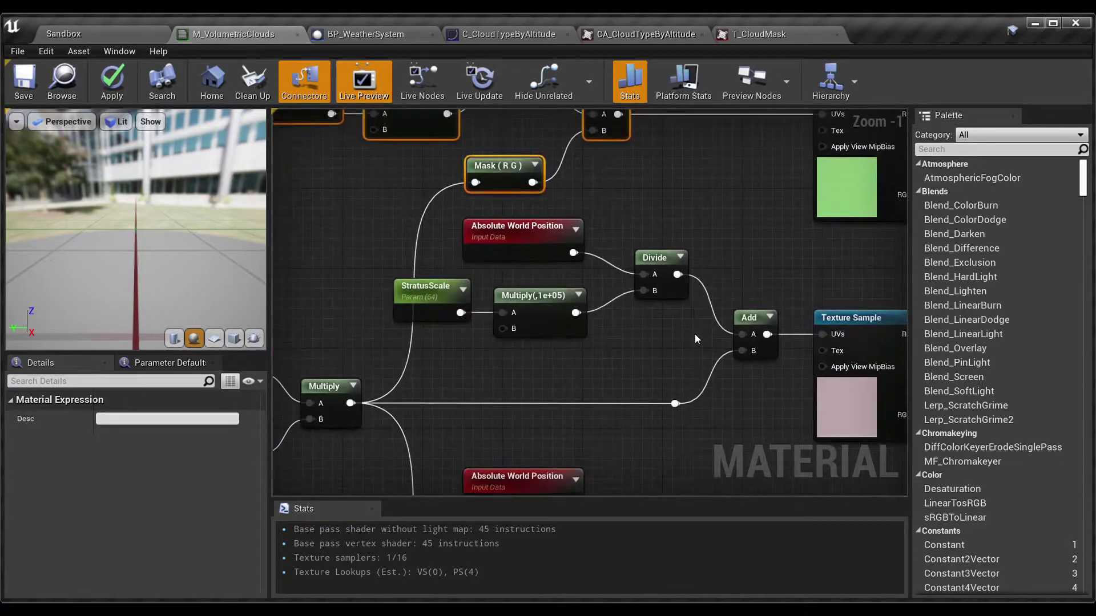
pyautogui.moveTo(769, 412); pyautogui.dragTo(426, 234)
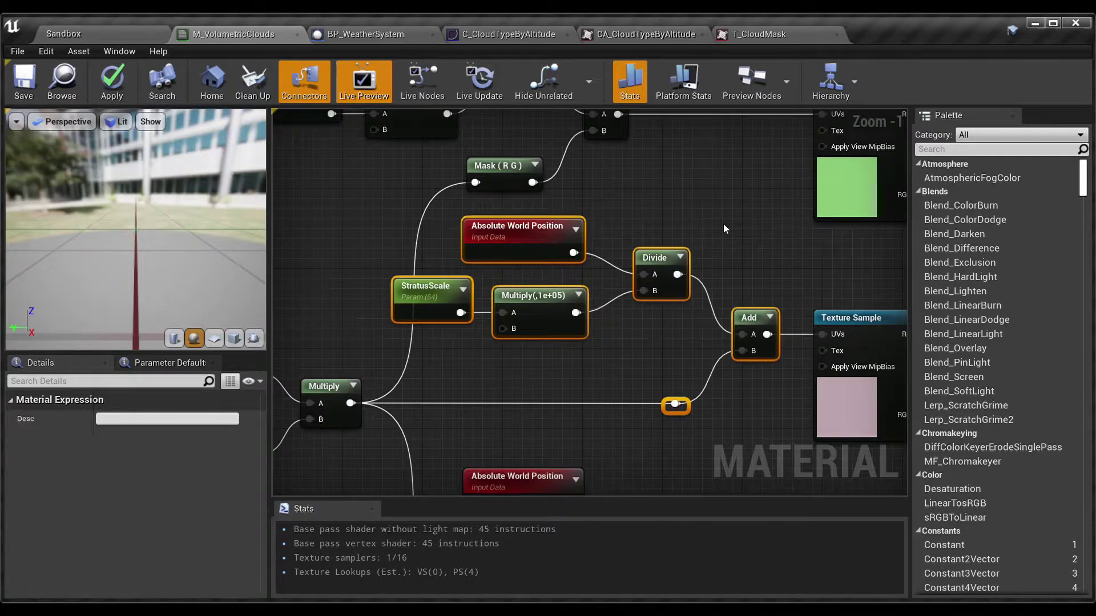
# Step: Highlight the StratusDetailScale coordinate nodes, followed by the CloudSpeedX, CloudSpeedY, Time and MakeFloat3 nodes leading into the shared Multiply
pyautogui.moveTo(700, 215); pyautogui.dragTo(679, 257, button='right')
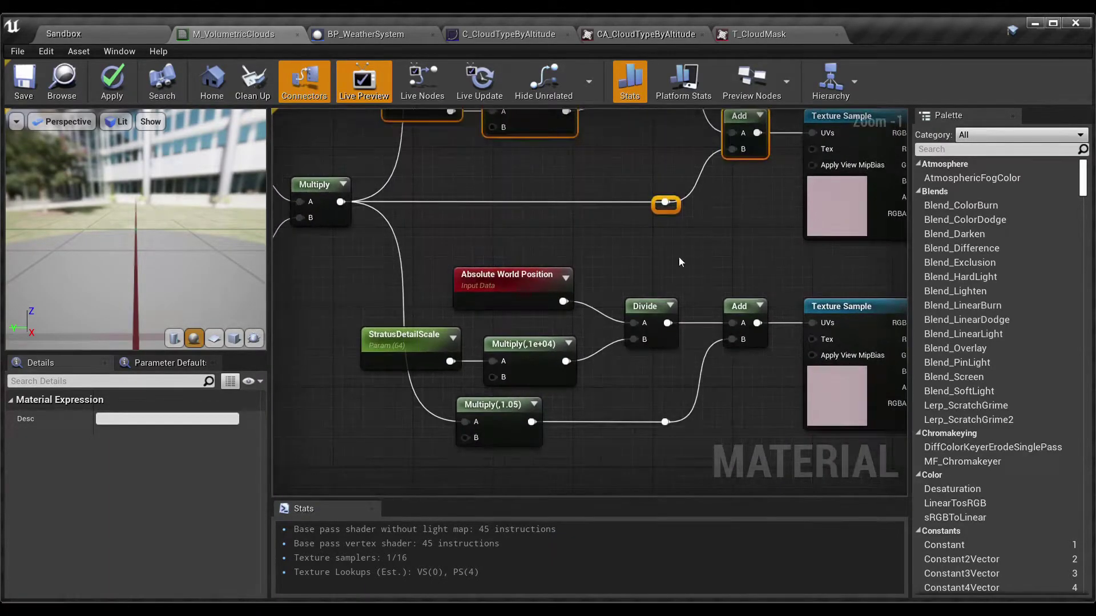
pyautogui.moveTo(745, 463); pyautogui.dragTo(382, 256)
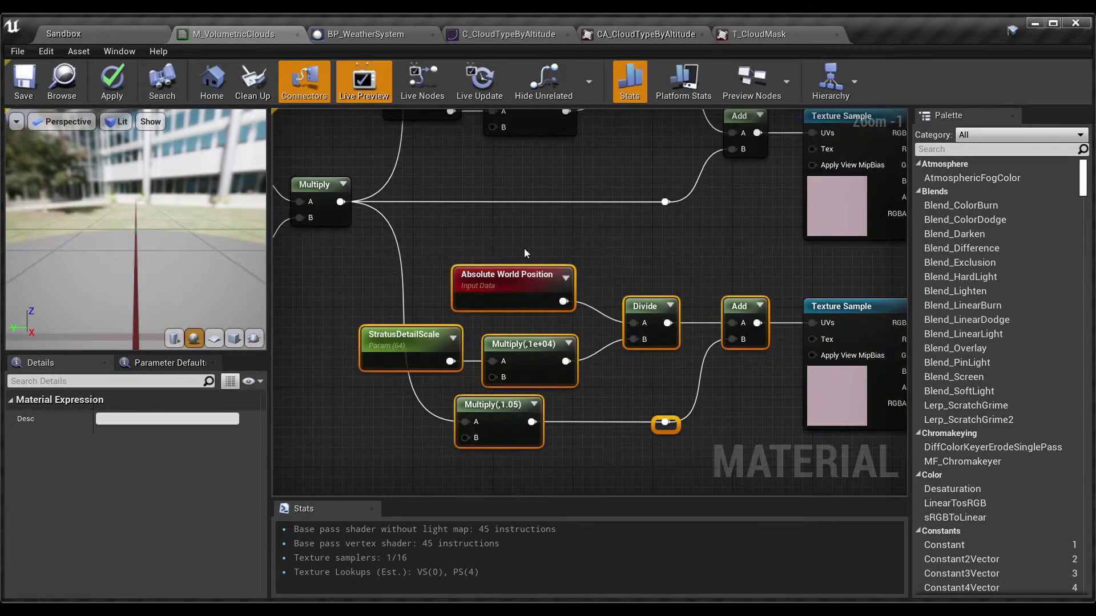
pyautogui.moveTo(526, 238); pyautogui.dragTo(854, 318, button='right')
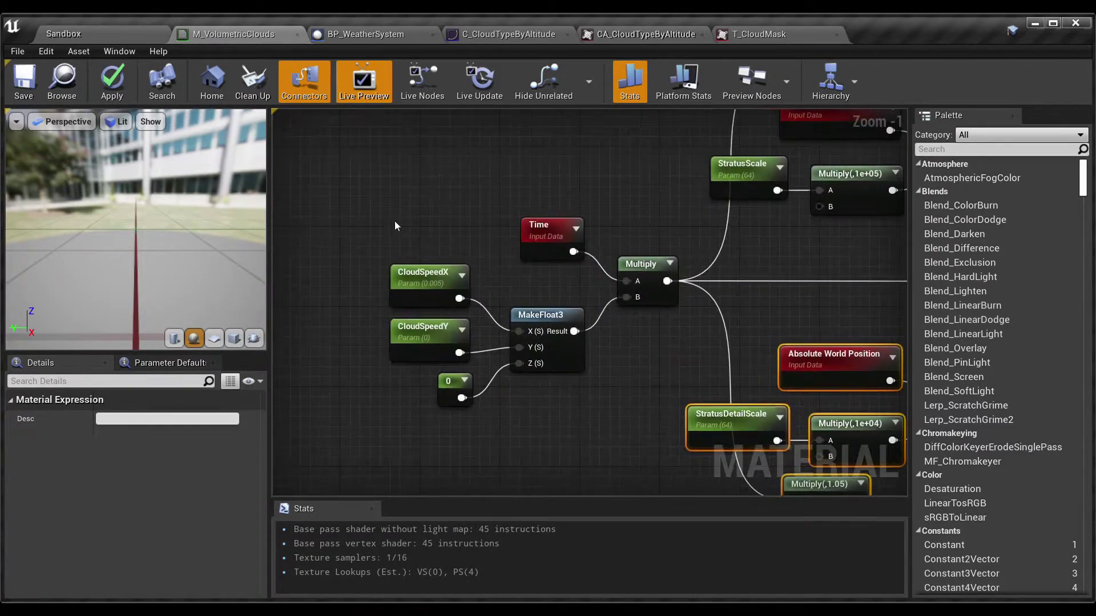
pyautogui.moveTo(357, 179); pyautogui.dragTo(649, 409)
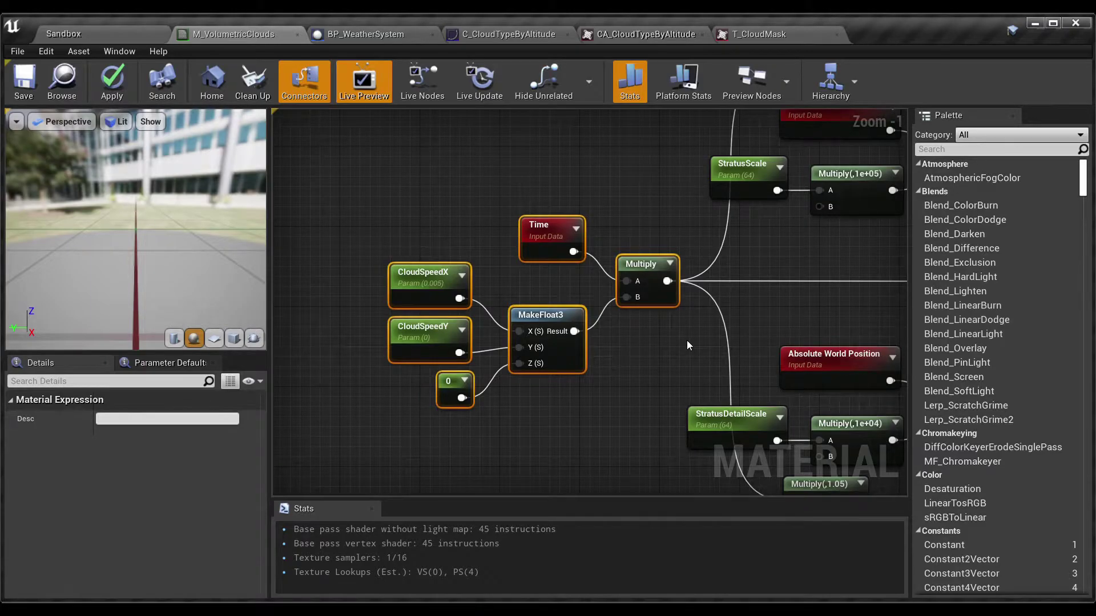
# Step: Inspect the texture and sampler settings of the T_CloudMask and VT_PerlinWorley Texture Sample nodes in the M_VolumetricClouds graph
pyautogui.scroll(-1, 687, 340)
pyautogui.moveTo(827, 292); pyautogui.dragTo(292, 220, button='right')
pyautogui.click(579, 313)
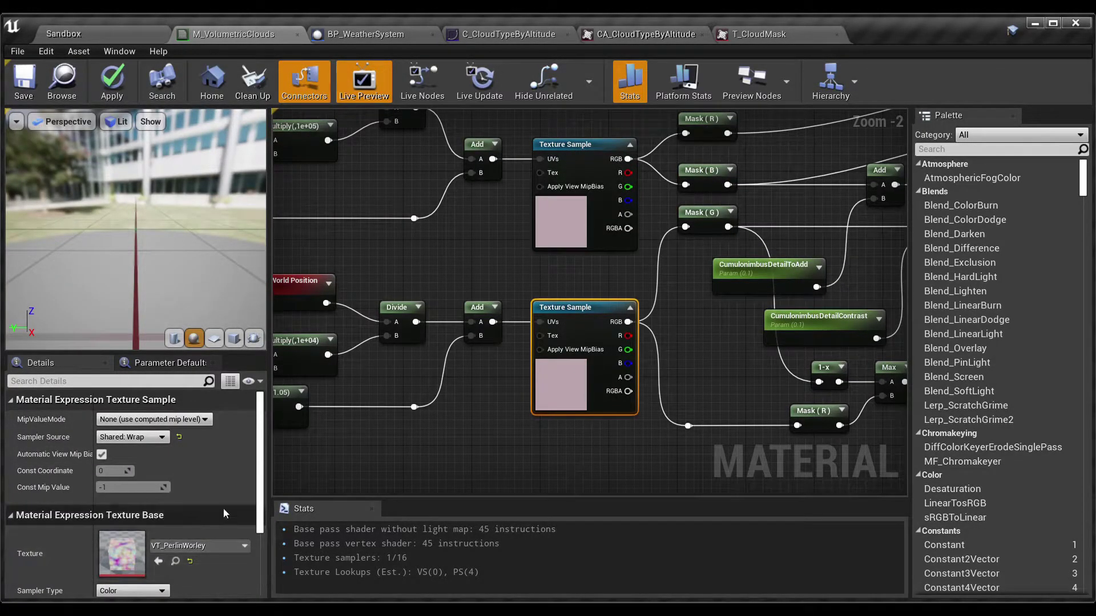
pyautogui.moveTo(679, 324); pyautogui.dragTo(587, 358, button='right')
pyautogui.click(585, 357)
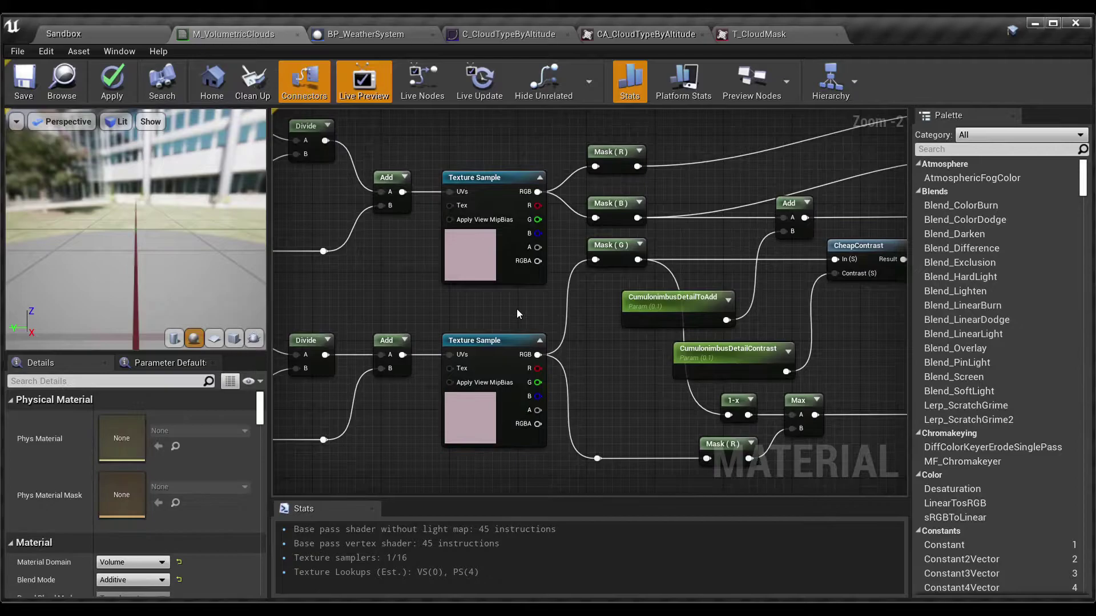
pyautogui.moveTo(516, 309); pyautogui.dragTo(624, 414, button='right')
pyautogui.click(600, 355)
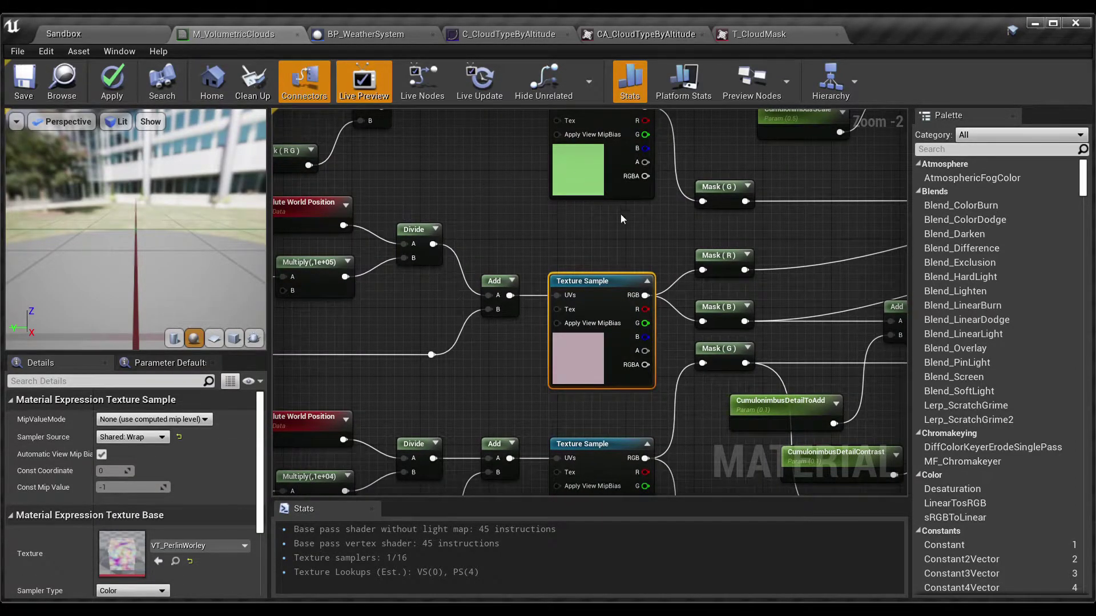
pyautogui.moveTo(596, 186); pyautogui.dragTo(585, 277, button='right')
pyautogui.click(585, 277)
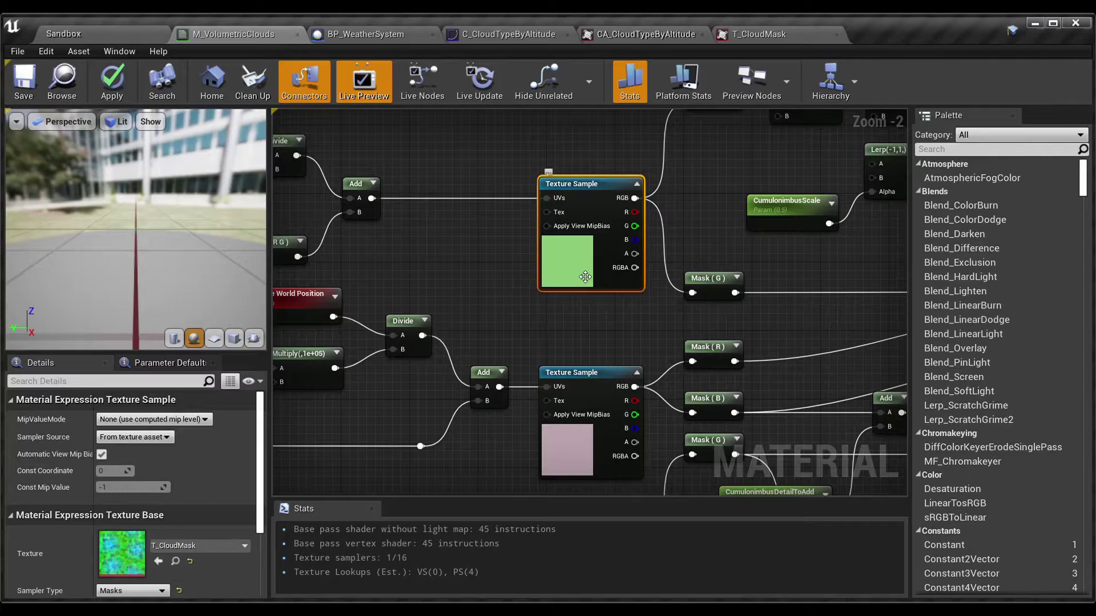
pyautogui.click(604, 314)
# Step: Examine how the masked noise channels feed the Cumulonimbus and Stratus detail Add, Max and CheapContrast nodes
pyautogui.scroll(-2, 604, 314)
pyautogui.moveTo(604, 314); pyautogui.dragTo(440, 215, button='right')
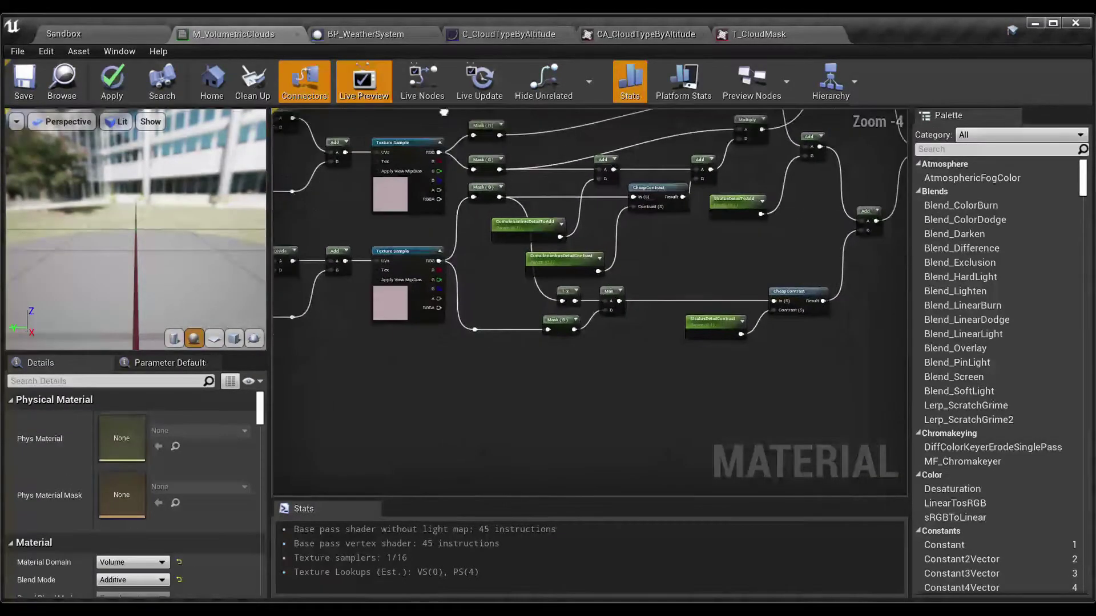
pyautogui.scroll(1, 578, 191)
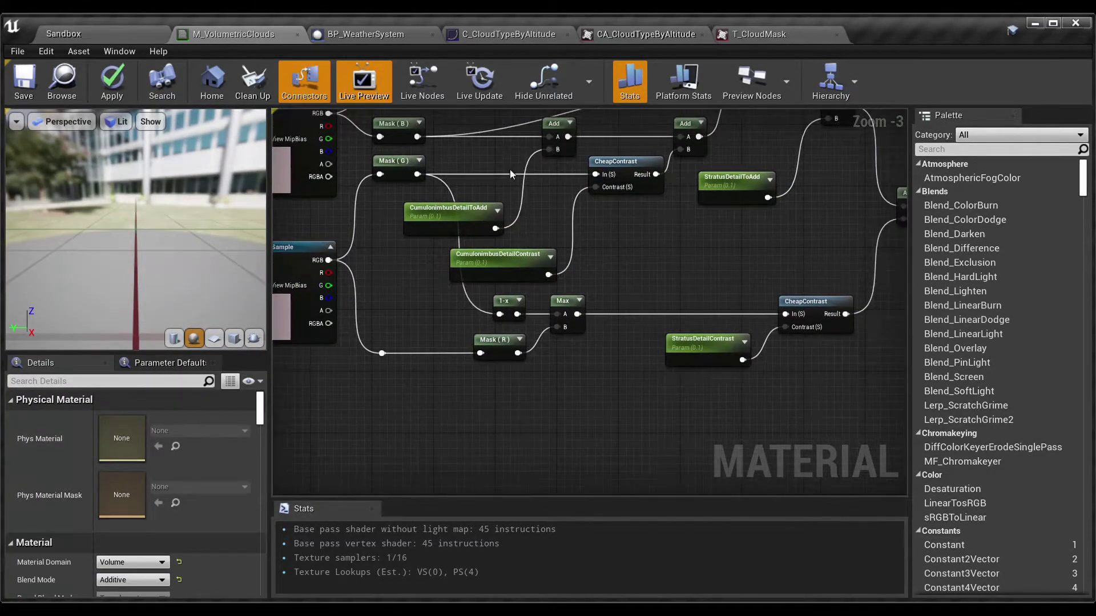
pyautogui.moveTo(593, 228); pyautogui.dragTo(552, 308, button='right')
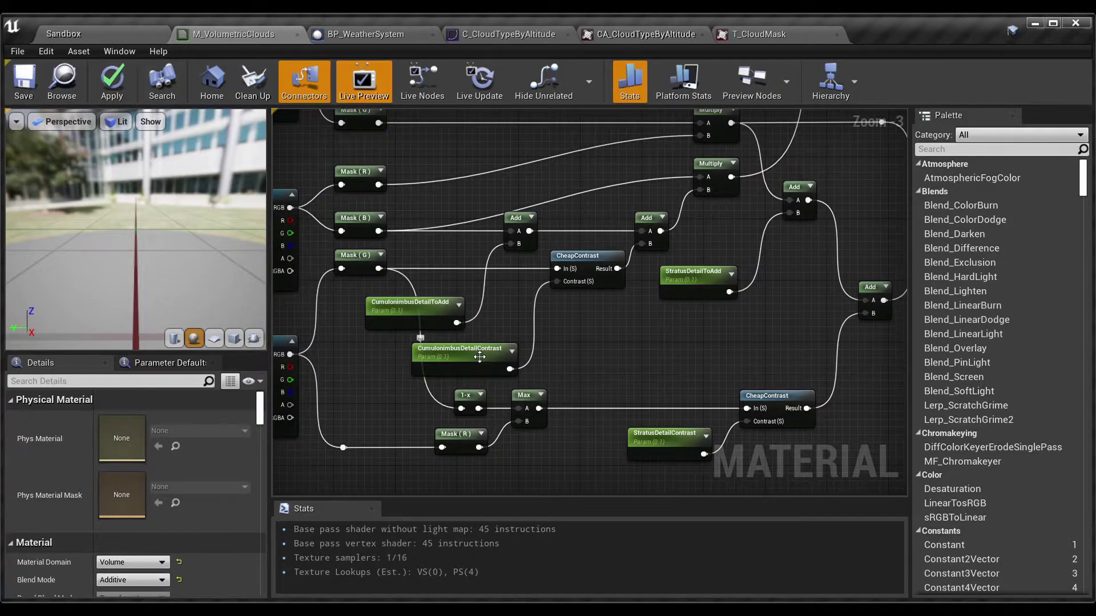
pyautogui.moveTo(663, 443)
pyautogui.moveTo(507, 239); pyautogui.dragTo(514, 284, button='right')
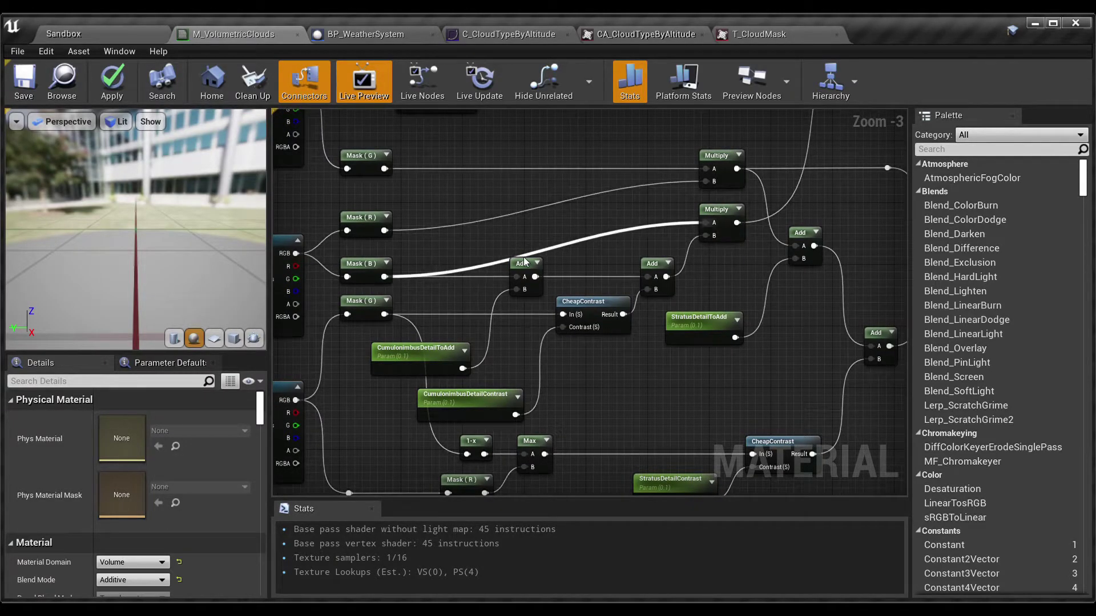
pyautogui.moveTo(606, 274); pyautogui.dragTo(562, 445, button='right')
pyautogui.moveTo(504, 309); pyautogui.dragTo(492, 348, button='right')
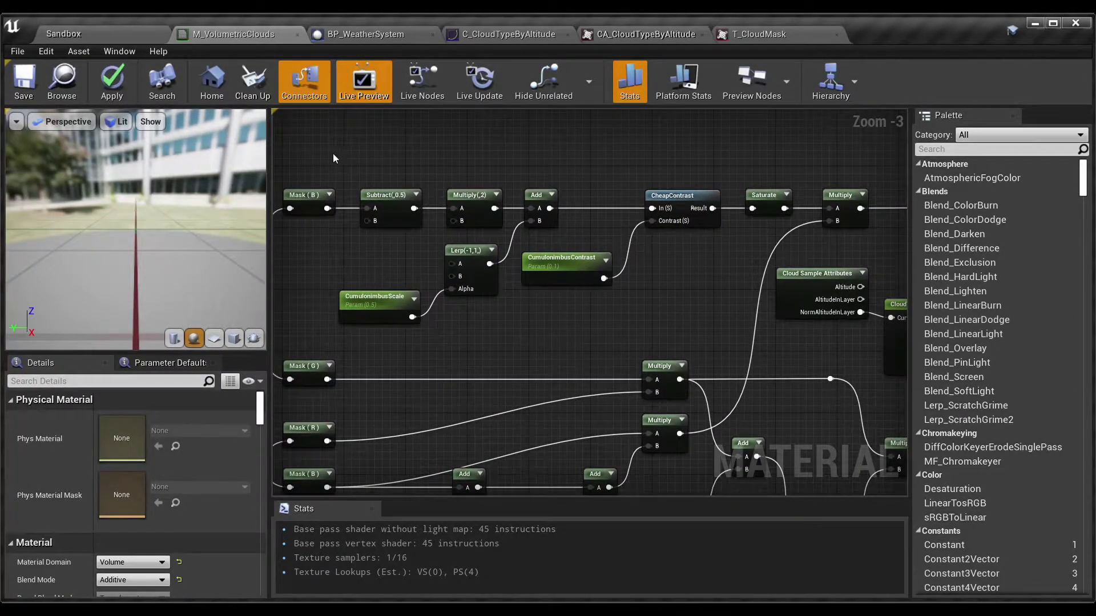
# Step: Examine the CumulonimbusScale and CumulonimbusContrast node group, and the StratusCoverage and StratusContrast chain
pyautogui.moveTo(307, 150); pyautogui.dragTo(727, 310)
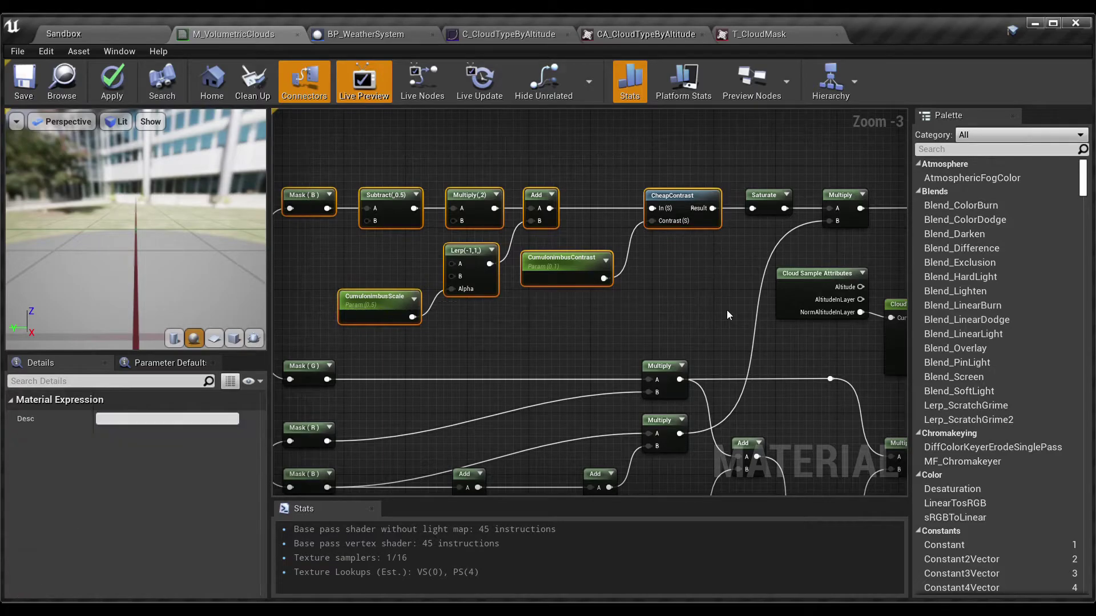
pyautogui.moveTo(728, 310); pyautogui.dragTo(438, 241, button='right')
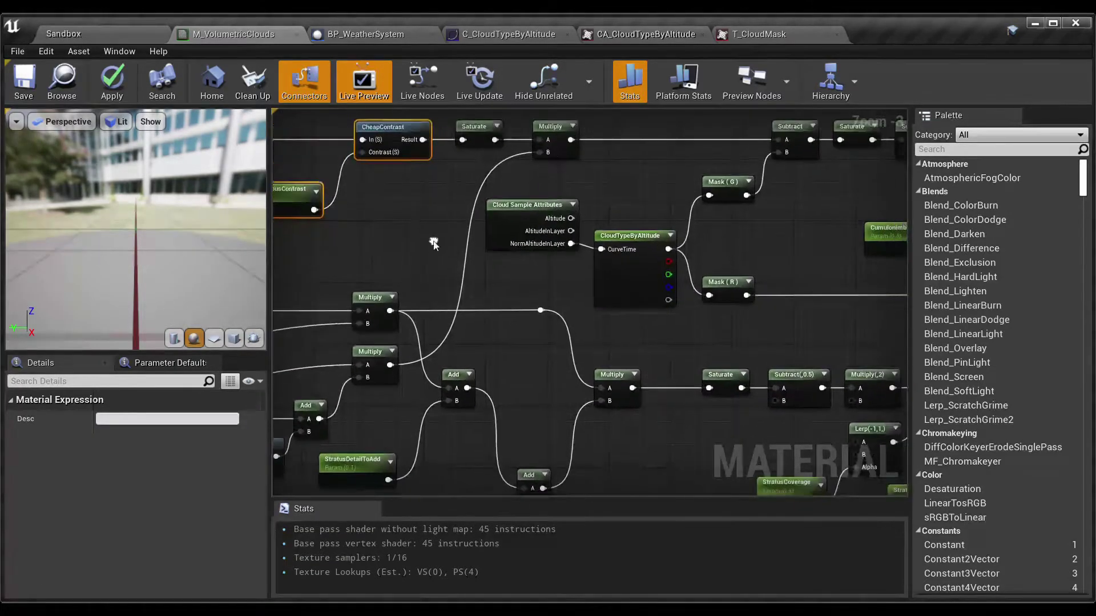
pyautogui.click(536, 279)
pyautogui.scroll(-1, 535, 280)
pyautogui.moveTo(560, 296); pyautogui.dragTo(407, 250, button='right')
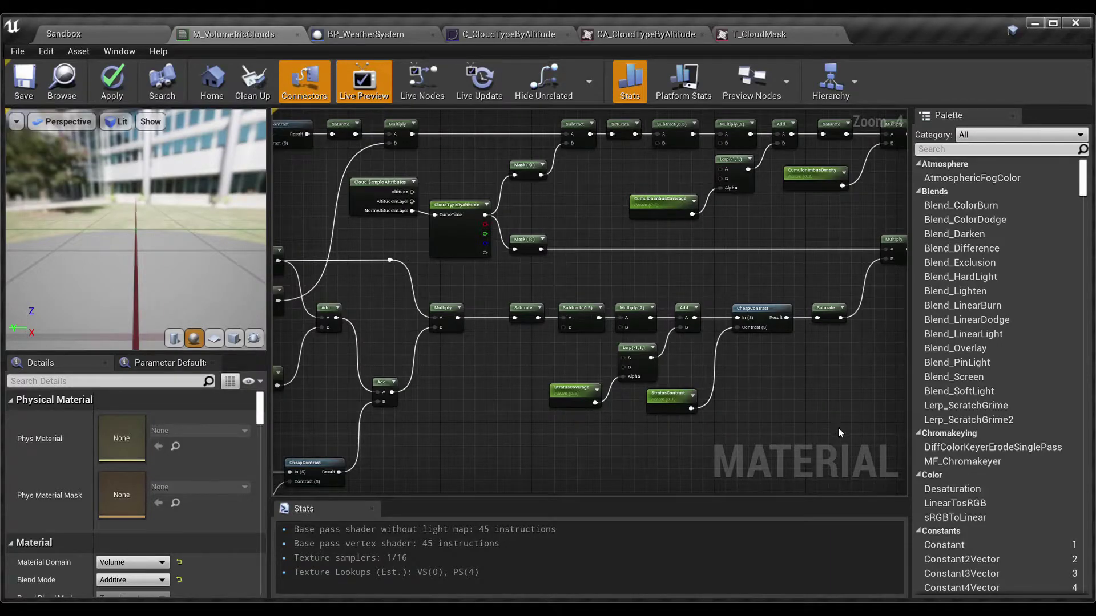
pyautogui.moveTo(845, 431); pyautogui.dragTo(489, 293)
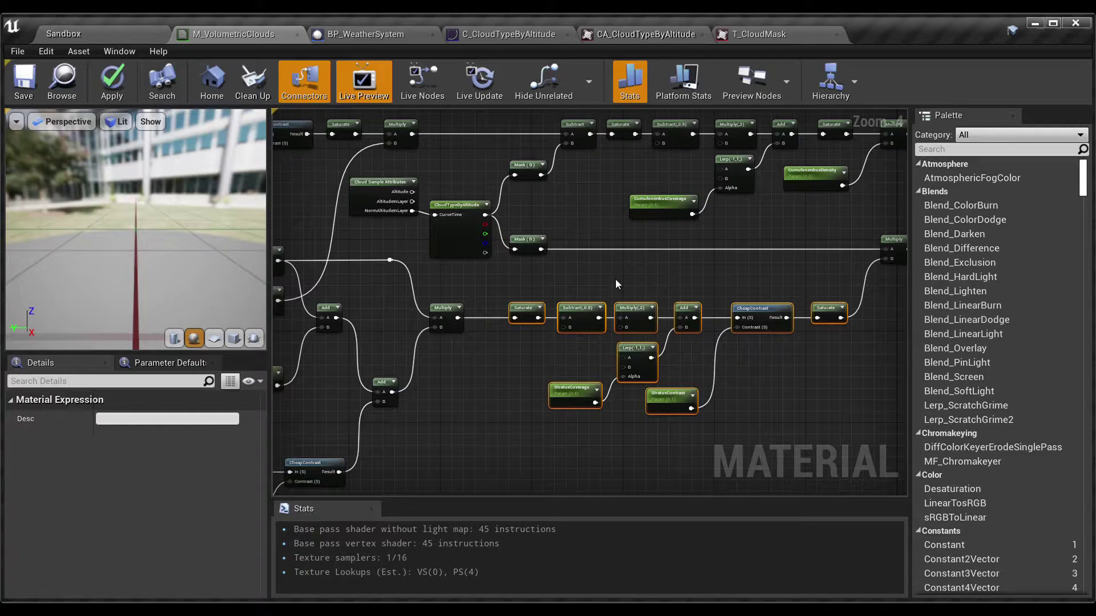
pyautogui.moveTo(611, 269); pyautogui.dragTo(518, 329, button='right')
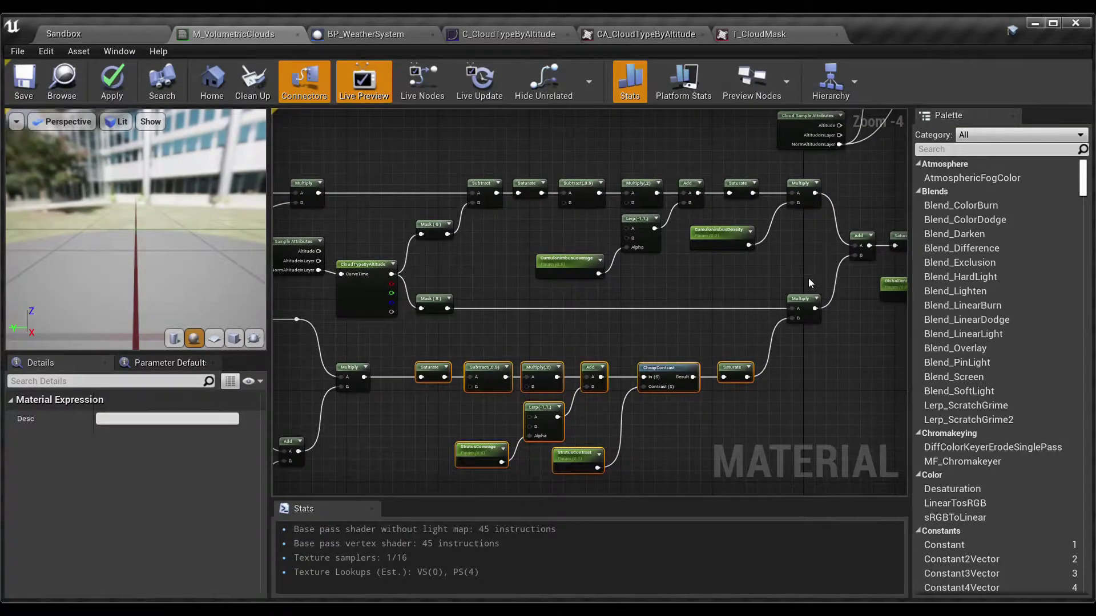
# Step: Examine the Cumulonimbus coverage and density chain, the CloudTypeByAltitude masks, and the nodes leading to the material's Albedo and Extinction
pyautogui.moveTo(813, 282); pyautogui.dragTo(470, 175)
pyautogui.scroll(1, 470, 174)
pyautogui.moveTo(591, 234); pyautogui.dragTo(733, 191, button='right')
pyautogui.moveTo(611, 323); pyautogui.dragTo(378, 205)
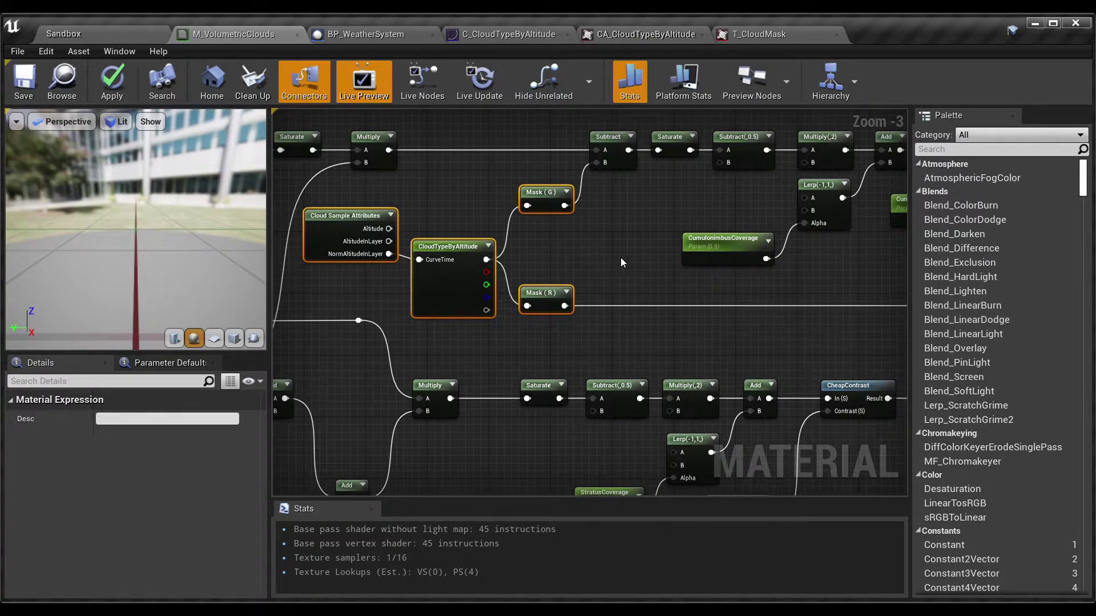
pyautogui.moveTo(621, 262); pyautogui.dragTo(321, 236, button='right')
pyautogui.moveTo(714, 233); pyautogui.dragTo(326, 314, button='right')
pyautogui.moveTo(614, 368); pyautogui.dragTo(450, 250)
pyautogui.moveTo(450, 250); pyautogui.dragTo(456, 400, button='right')
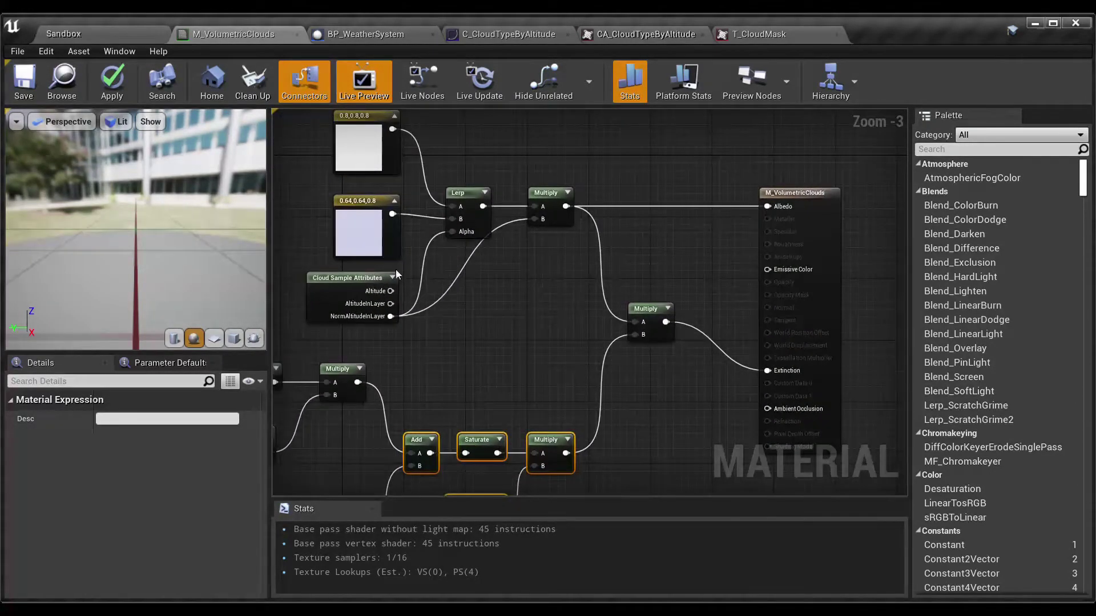
pyautogui.click(523, 325)
pyautogui.scroll(-2, 523, 324)
pyautogui.moveTo(526, 332); pyautogui.dragTo(769, 202, button='right')
pyautogui.moveTo(578, 298); pyautogui.dragTo(831, 252, button='right')
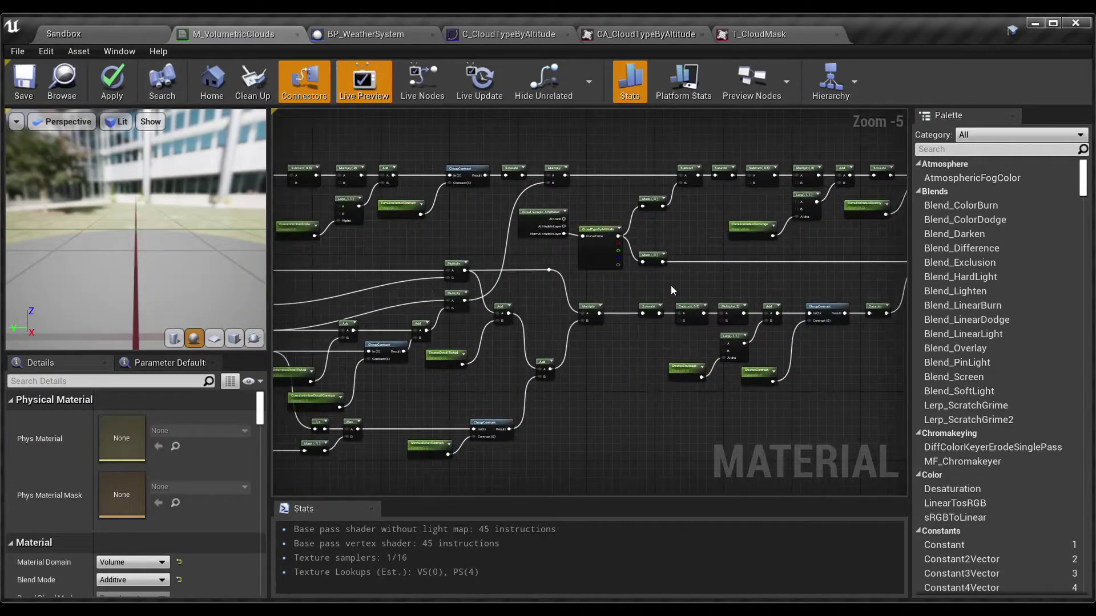
pyautogui.moveTo(674, 291); pyautogui.dragTo(993, 251, button='right')
pyautogui.moveTo(483, 270); pyautogui.dragTo(563, 249, button='right')
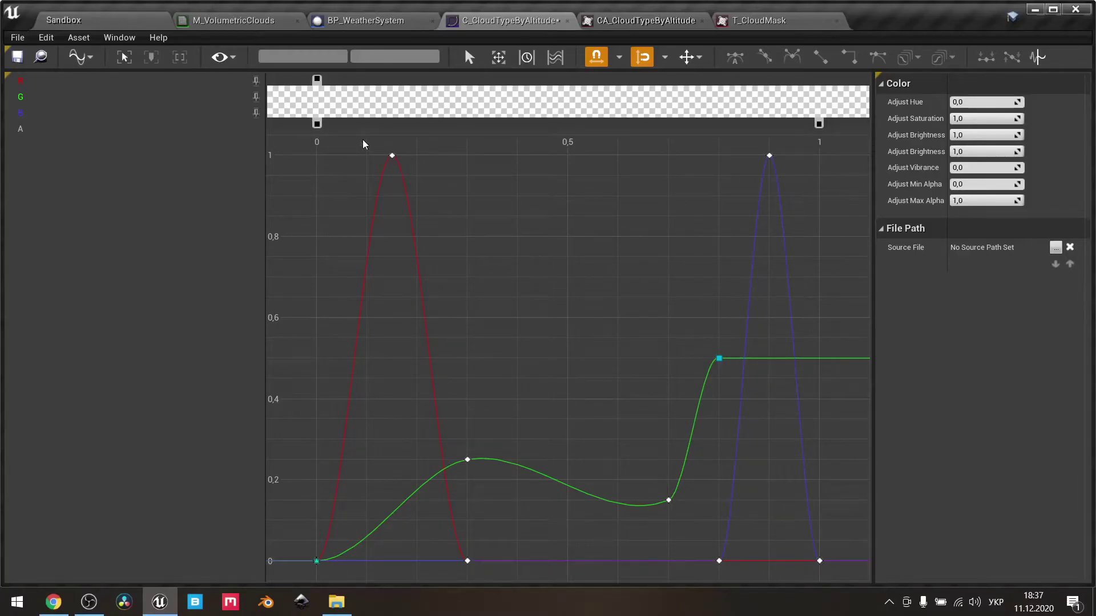
# Step: Isolate the red curve in C_CloudTypeByAltitude and inspect the time and value of its first three keys
pyautogui.moveTo(363, 144); pyautogui.dragTo(415, 178)
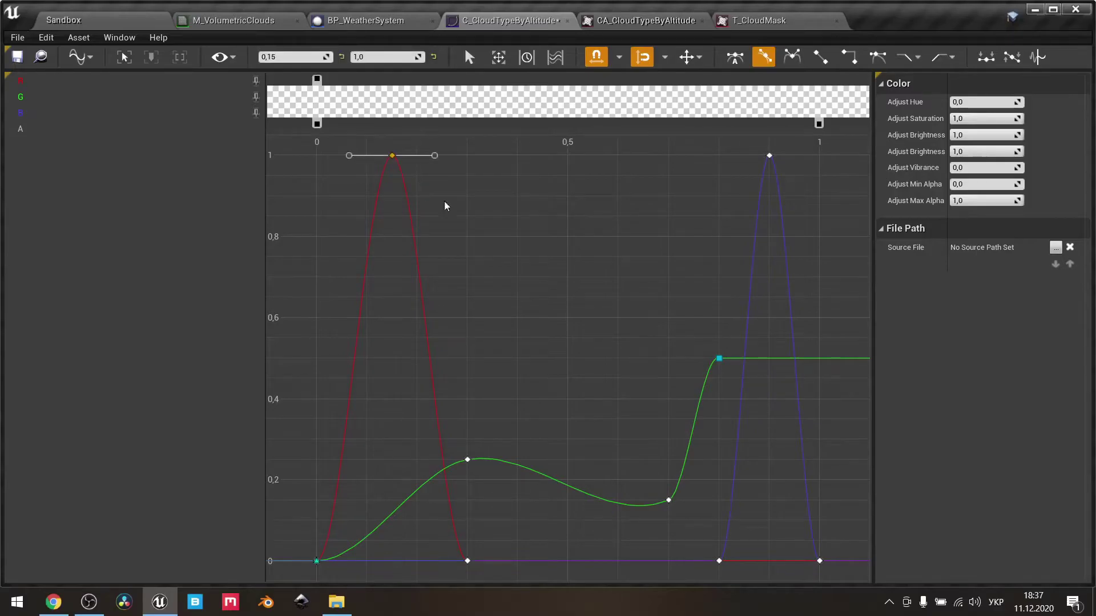
pyautogui.click(256, 97)
pyautogui.click(255, 113)
pyautogui.click(563, 280)
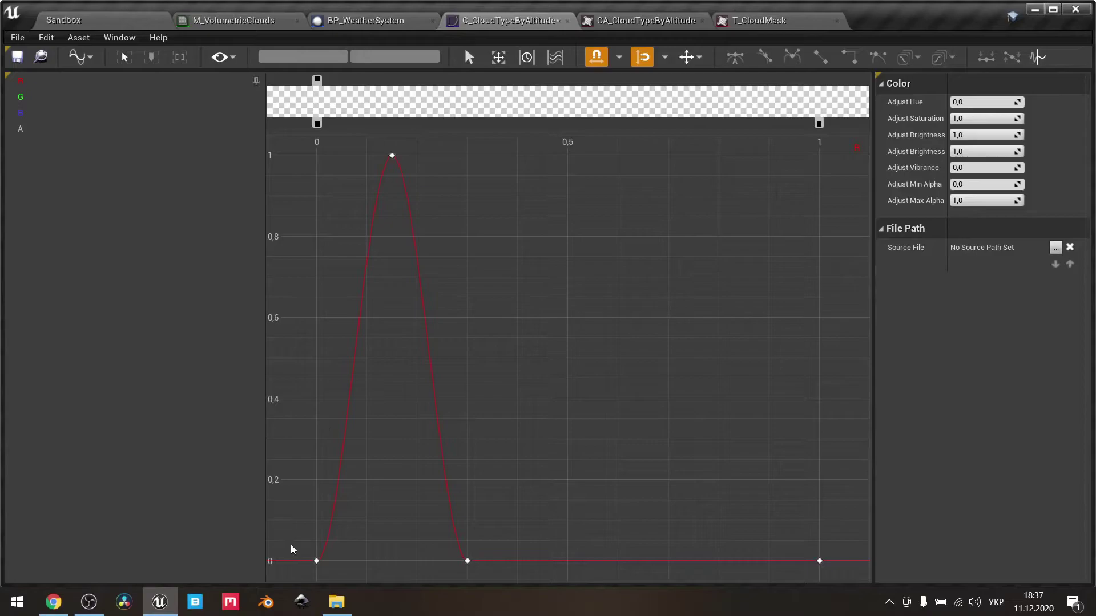
pyautogui.moveTo(291, 548); pyautogui.dragTo(344, 587)
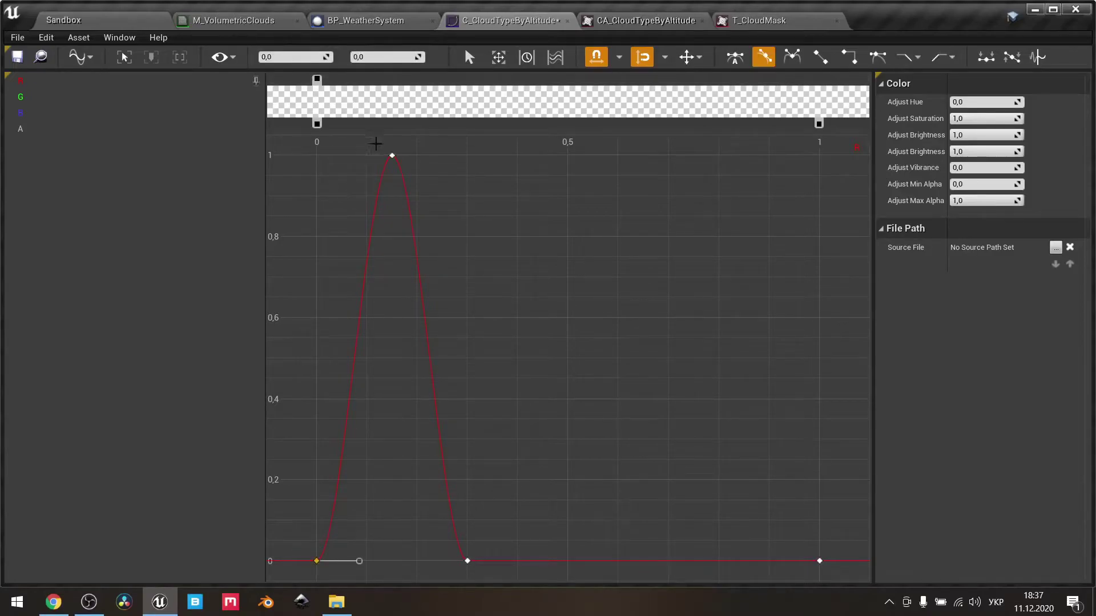
pyautogui.moveTo(374, 142); pyautogui.dragTo(432, 196)
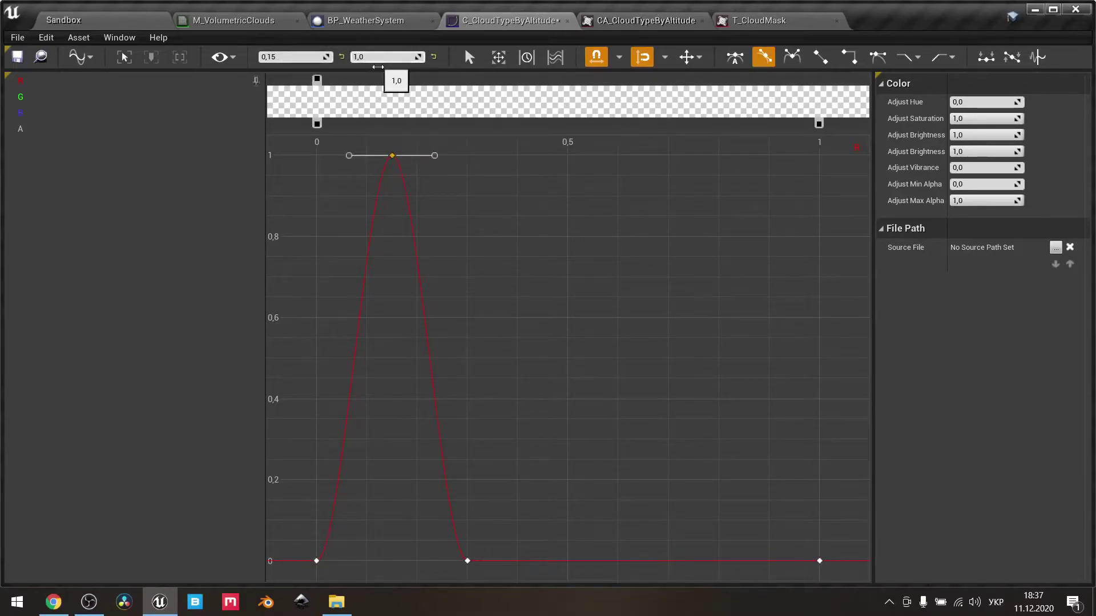
pyautogui.moveTo(409, 523); pyautogui.dragTo(509, 576)
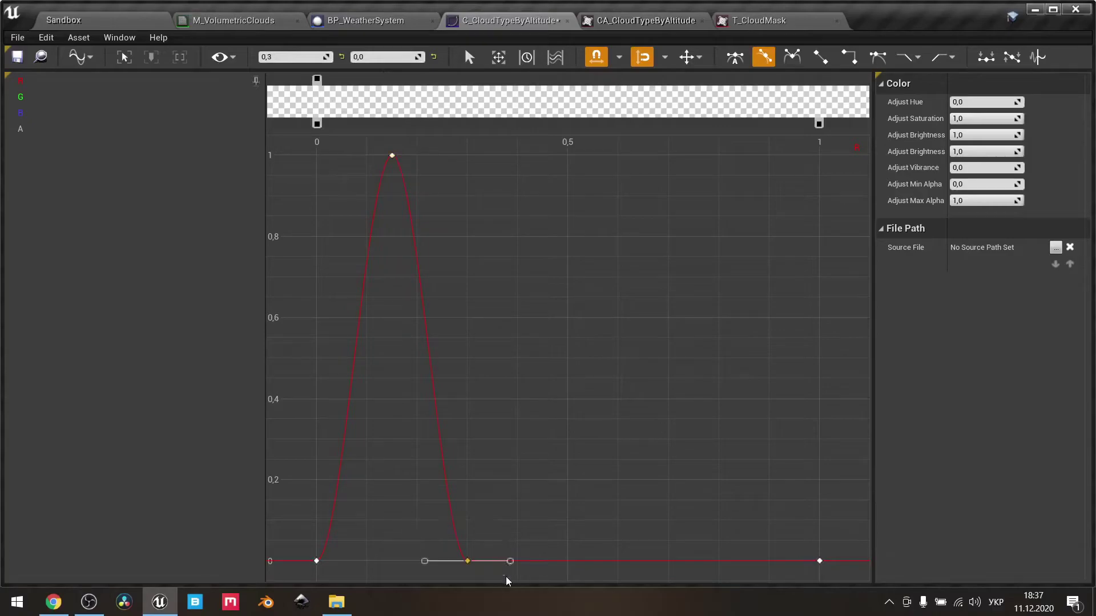
pyautogui.click(511, 388)
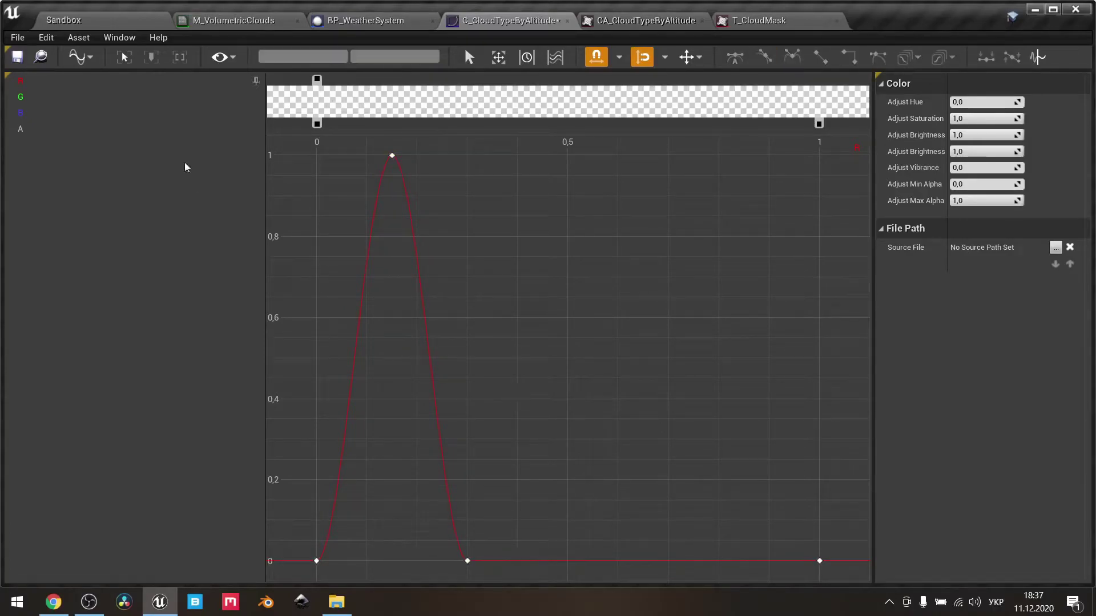
# Step: Show only the green curve and inspect the time and value of each of its four keys
pyautogui.click(255, 81)
pyautogui.click(255, 100)
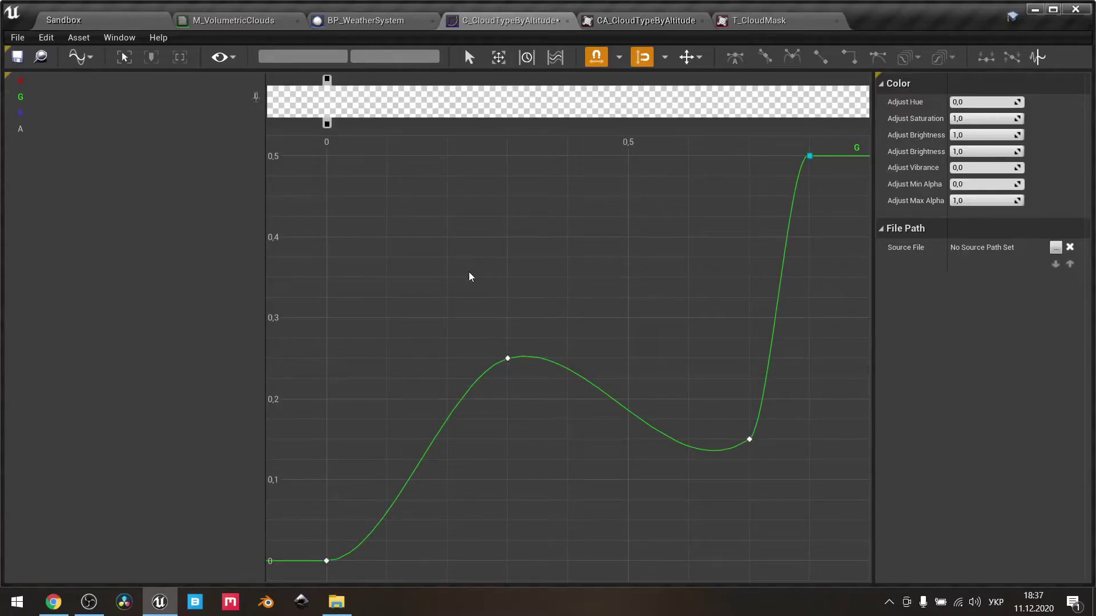
pyautogui.moveTo(308, 531); pyautogui.dragTo(387, 578)
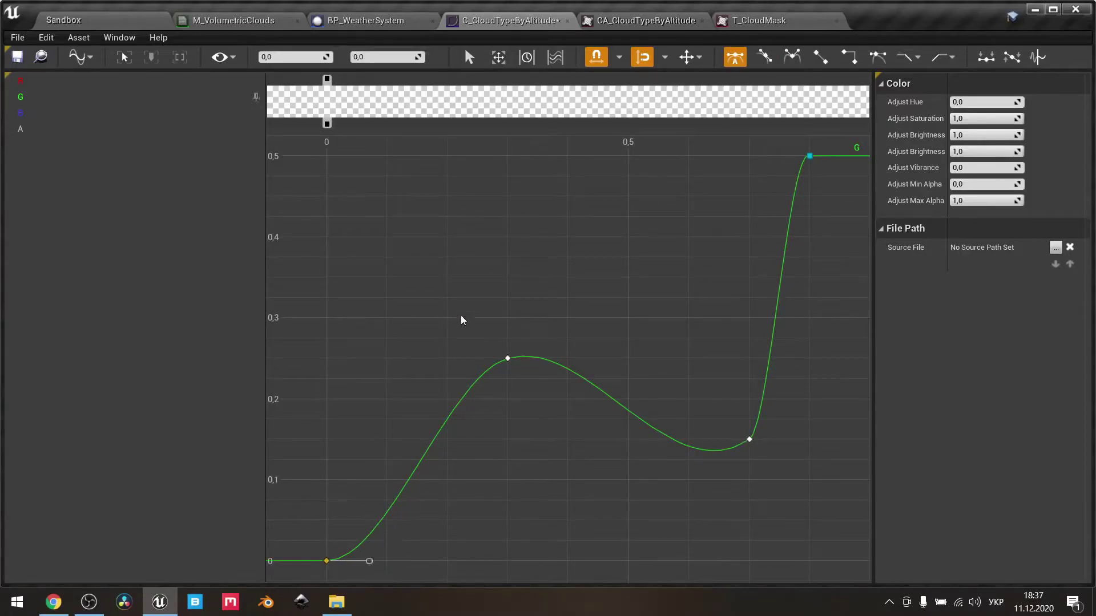
pyautogui.moveTo(462, 301); pyautogui.dragTo(562, 400)
pyautogui.moveTo(694, 394); pyautogui.dragTo(784, 463)
pyautogui.moveTo(784, 144); pyautogui.dragTo(851, 183)
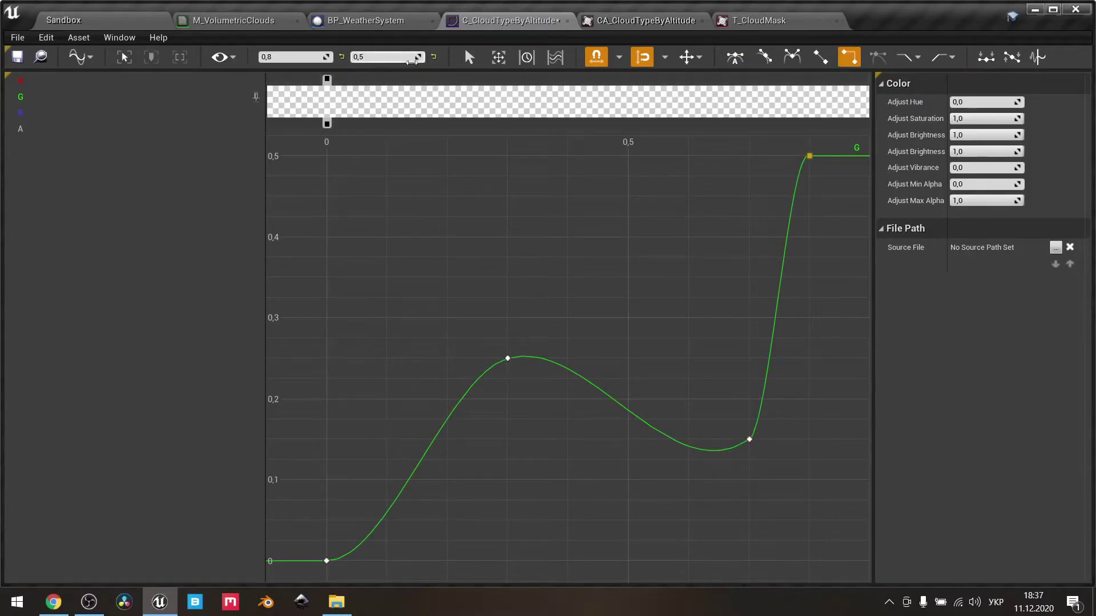
pyautogui.click(717, 210)
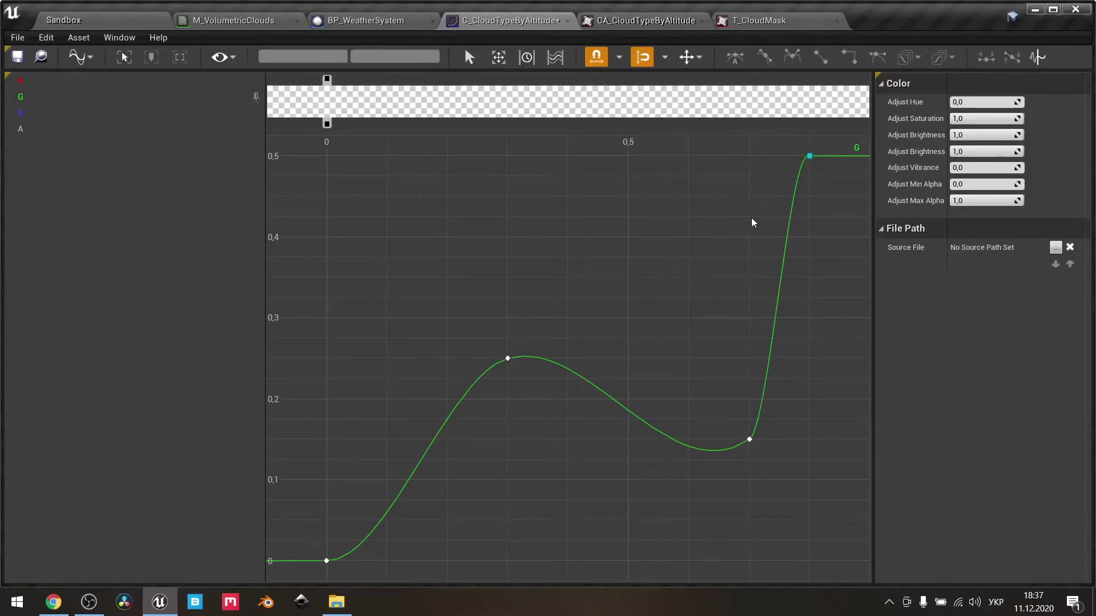
# Step: Check the interpolation type of the green curve's last key
pyautogui.click(810, 156)
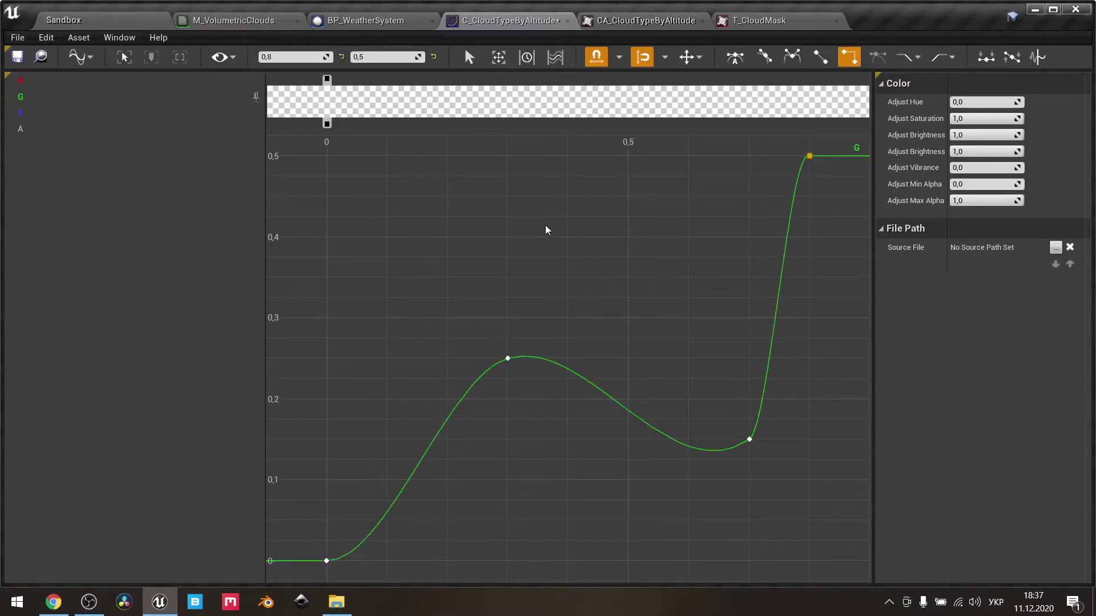
pyautogui.rightClick(810, 157)
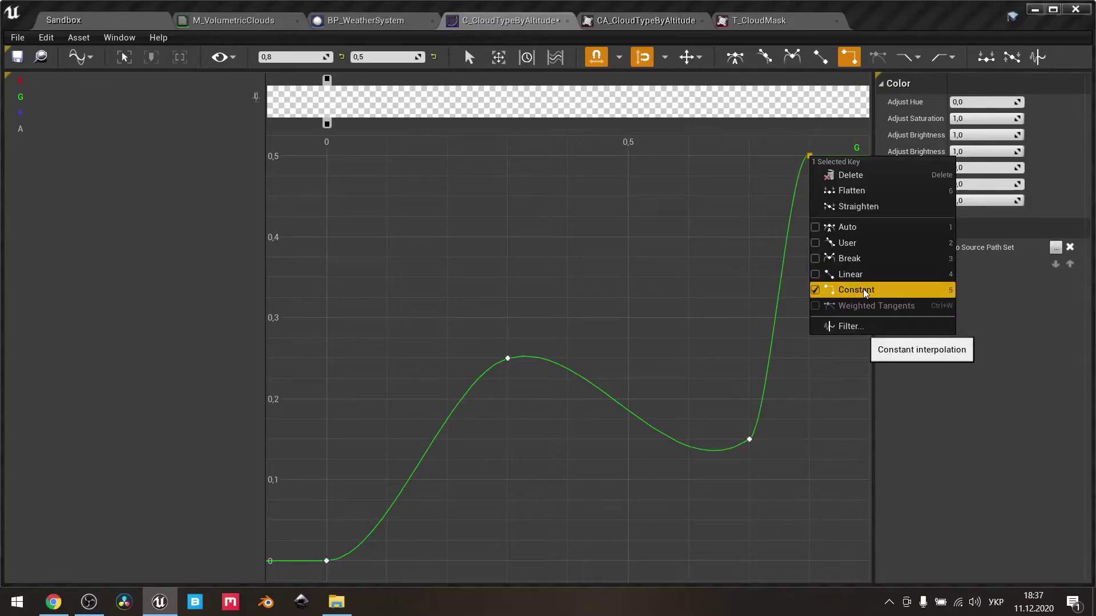
pyautogui.click(689, 254)
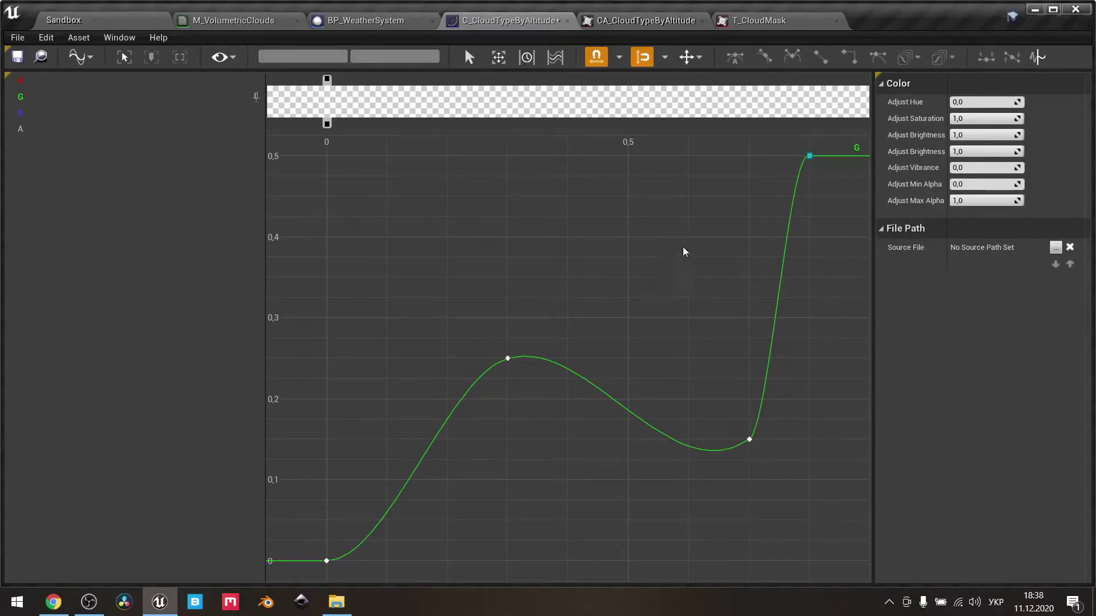
# Step: Show only the blue curve and inspect the time and value of the three keys forming its peak
pyautogui.click(256, 98)
pyautogui.click(255, 113)
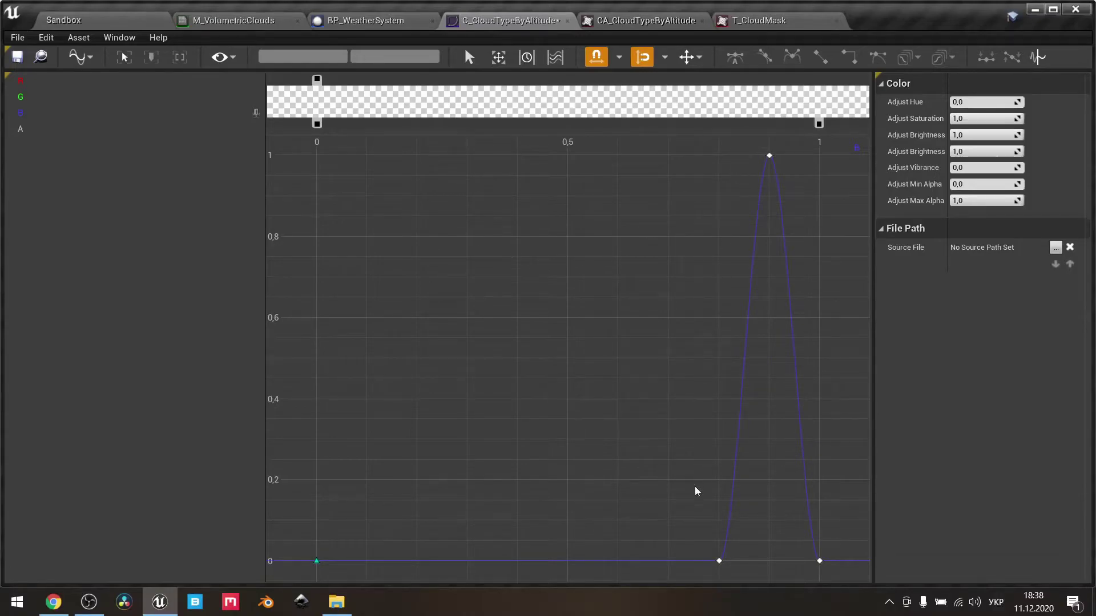
pyautogui.moveTo(697, 519); pyautogui.dragTo(740, 588)
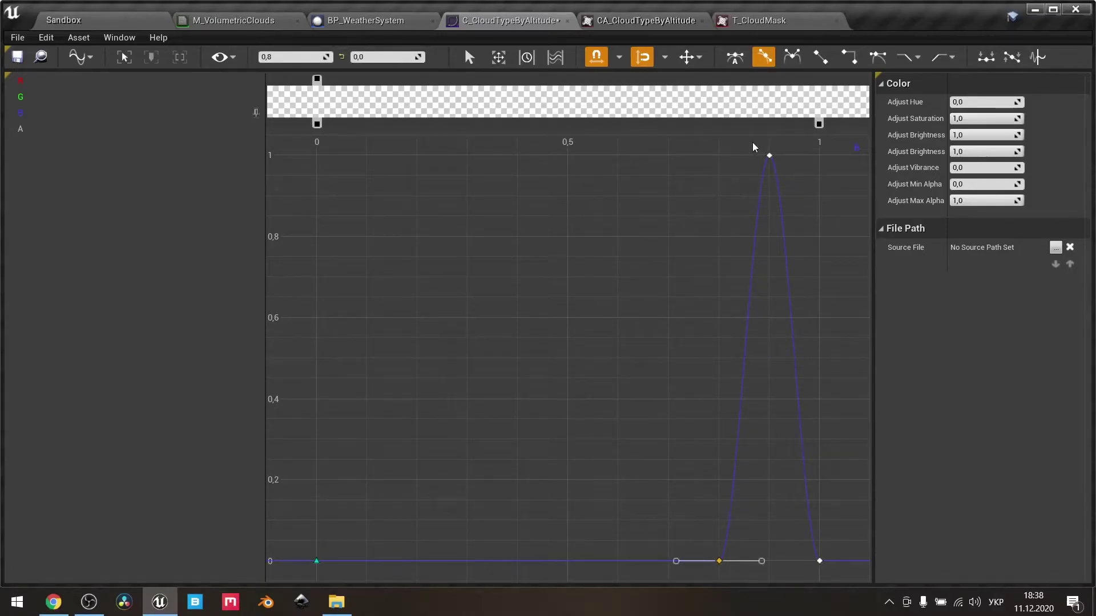
pyautogui.moveTo(755, 146); pyautogui.dragTo(782, 183)
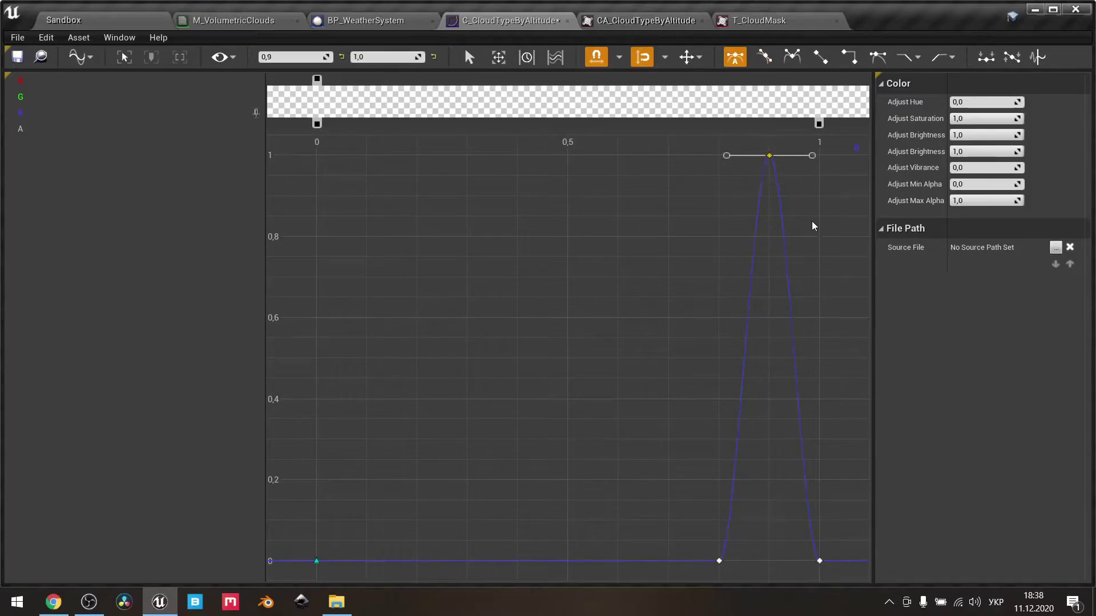
pyautogui.moveTo(792, 533); pyautogui.dragTo(851, 572)
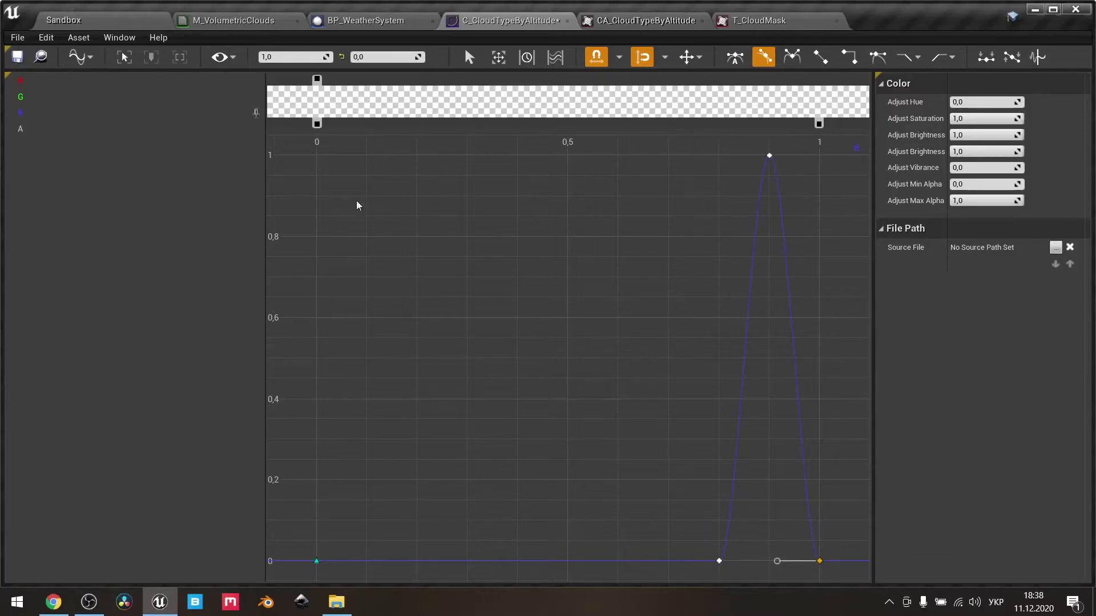
# Step: Show the red, green and blue curves of C_CloudTypeByAltitude together in the curve editor
pyautogui.click(257, 116)
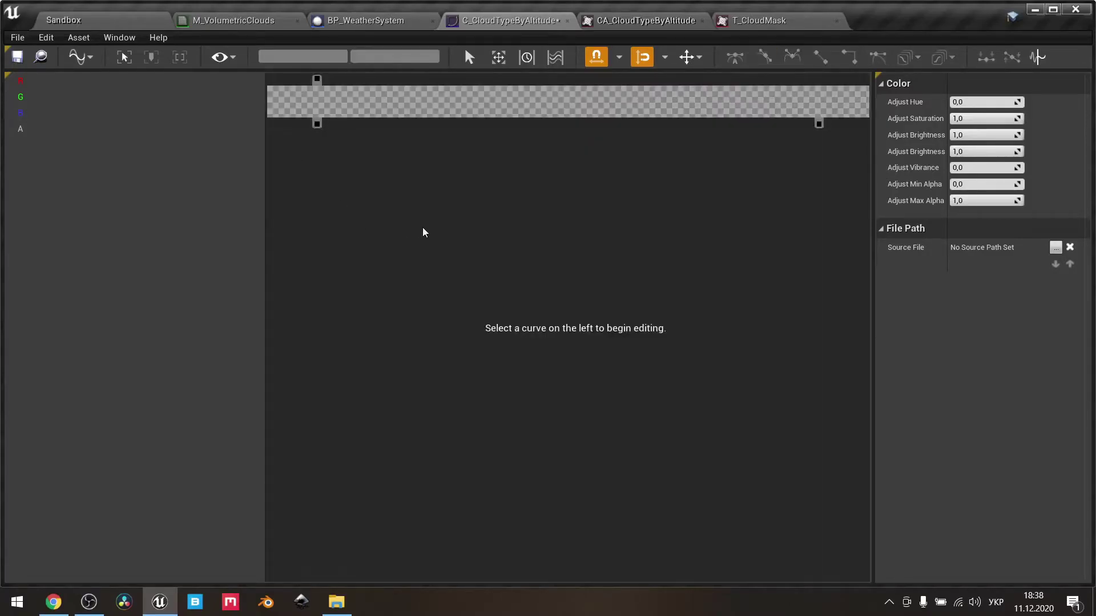
pyautogui.click(259, 115)
pyautogui.click(257, 99)
pyautogui.click(257, 83)
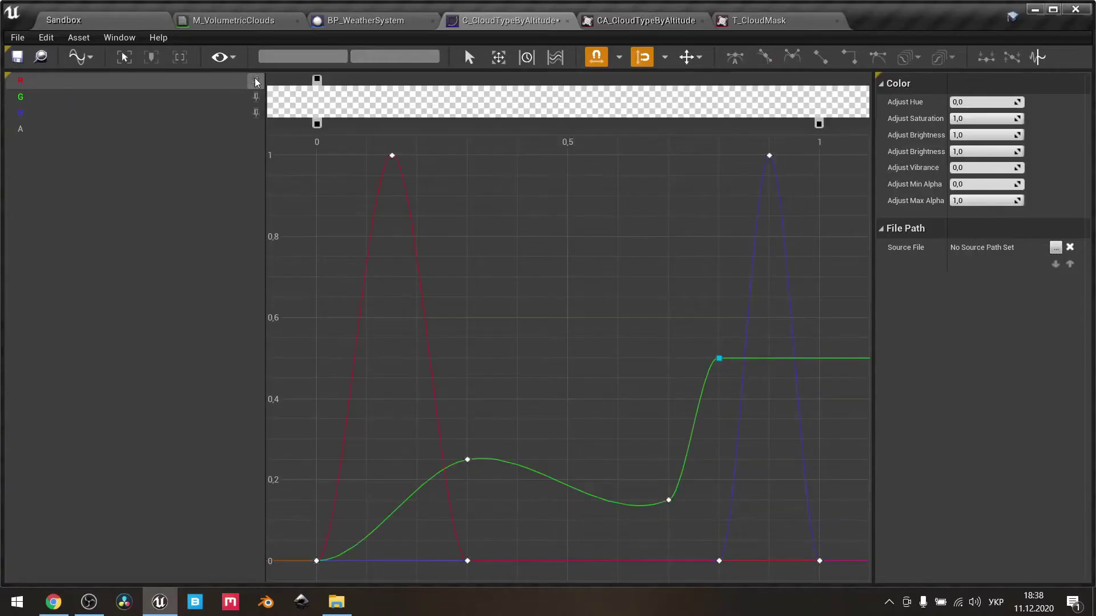
# Step: Return to the Sandbox level and browse the curve assets in the WeatherSystem blueprint's Curves folder
pyautogui.click(130, 24)
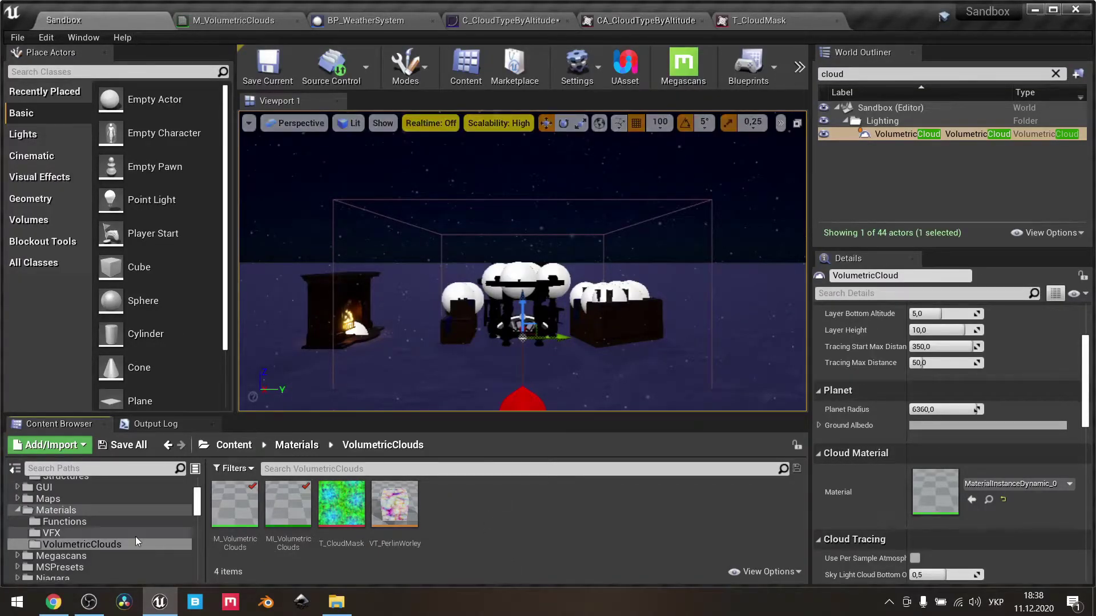
pyautogui.scroll(2, 135, 536)
pyautogui.scroll(4, 135, 537)
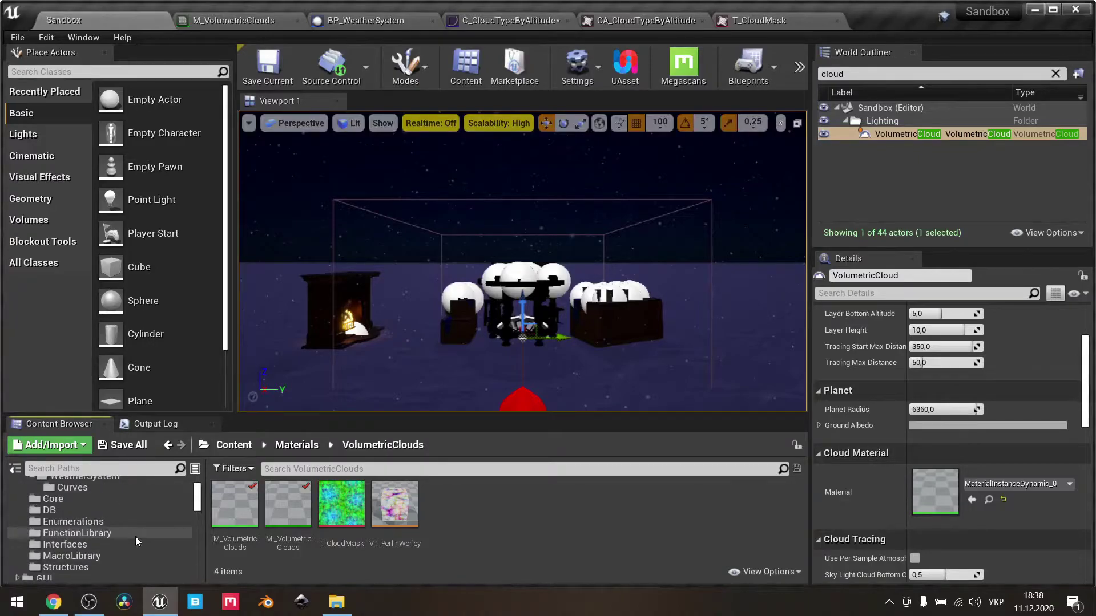
pyautogui.click(133, 523)
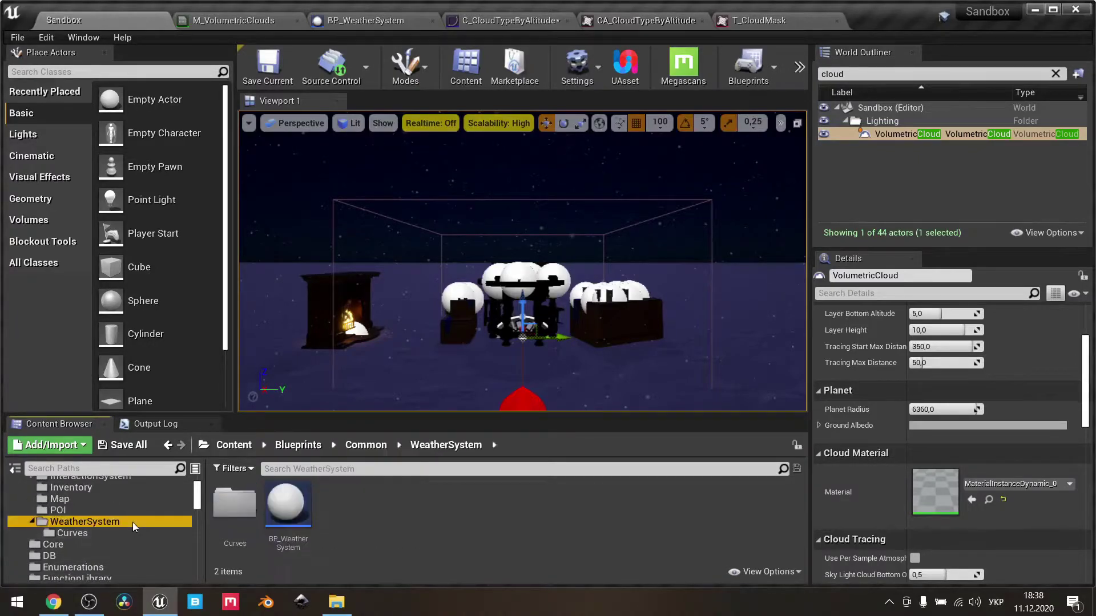
pyautogui.doubleClick(254, 511)
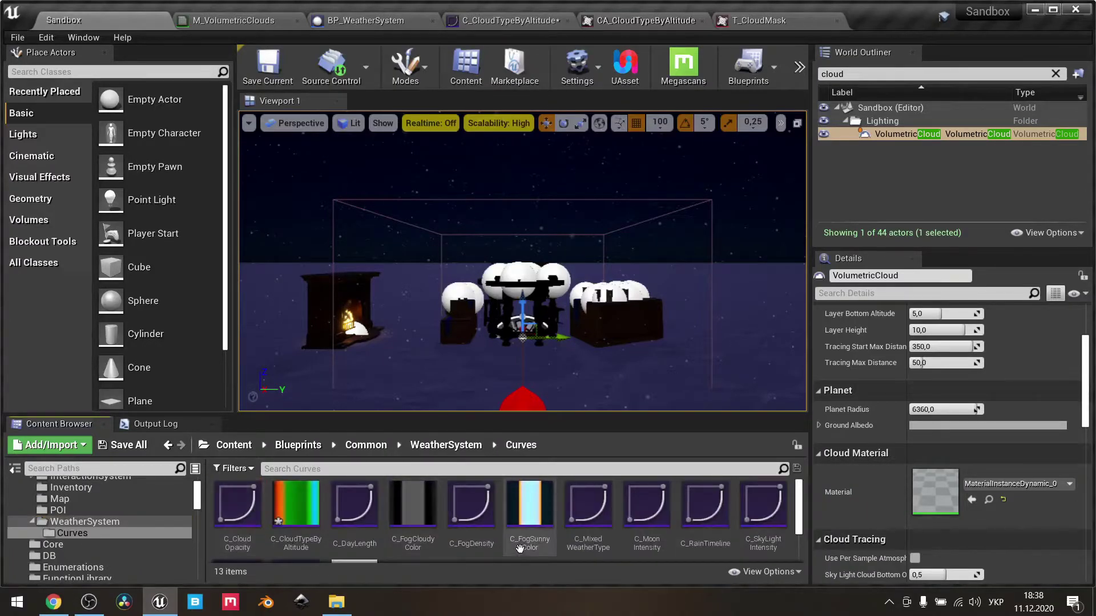
pyautogui.scroll(-2, 483, 545)
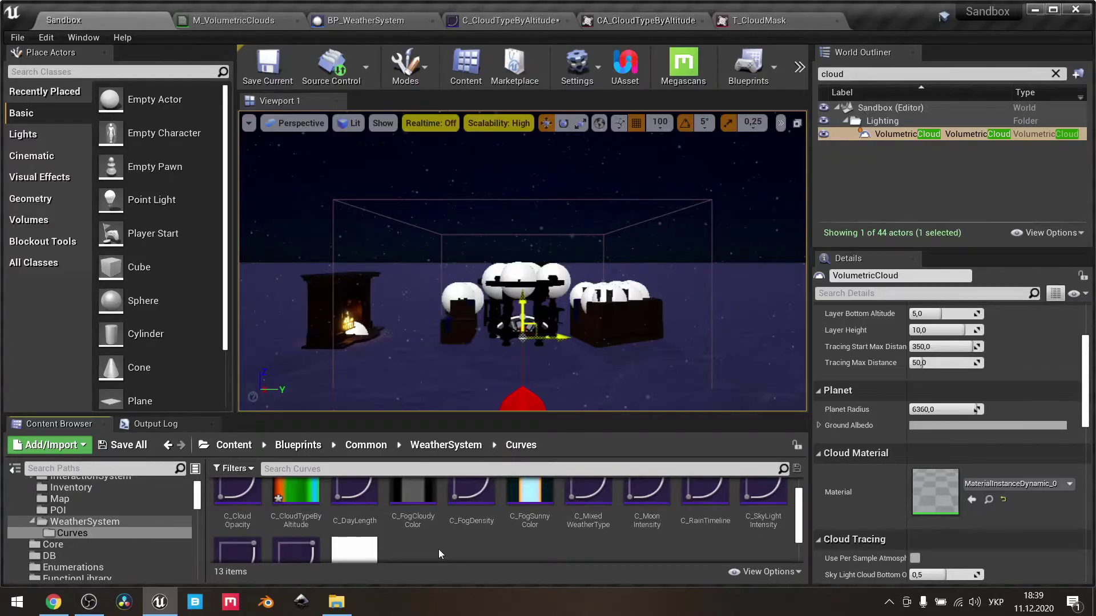
pyautogui.scroll(1, 438, 549)
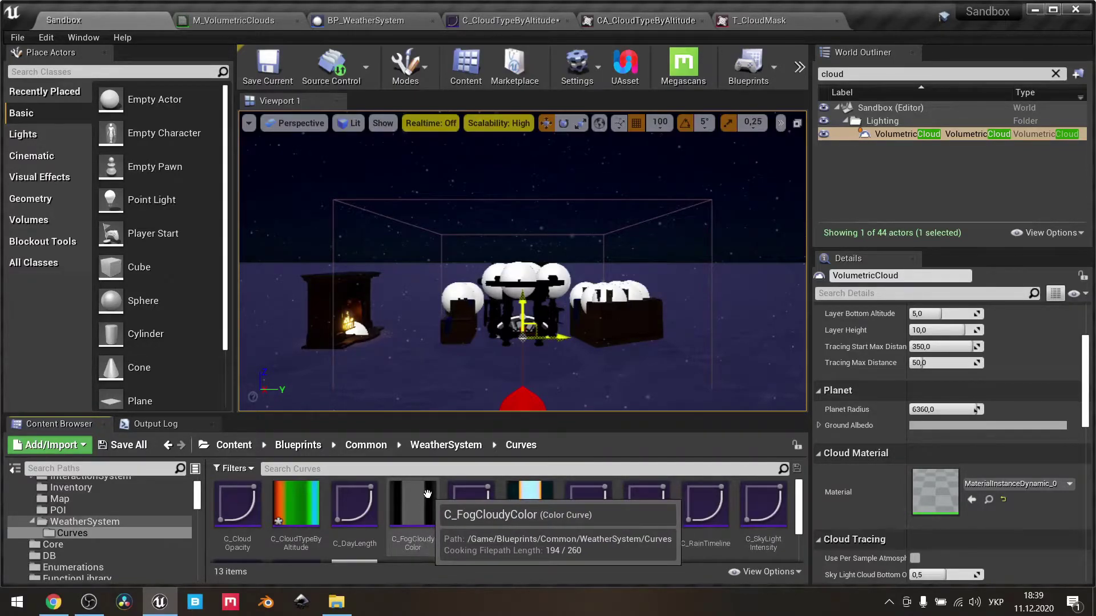
# Step: Open the C_FogSunnyColor and C_FogCloudyColor colour curves from the Curves folder
pyautogui.doubleClick(529, 502)
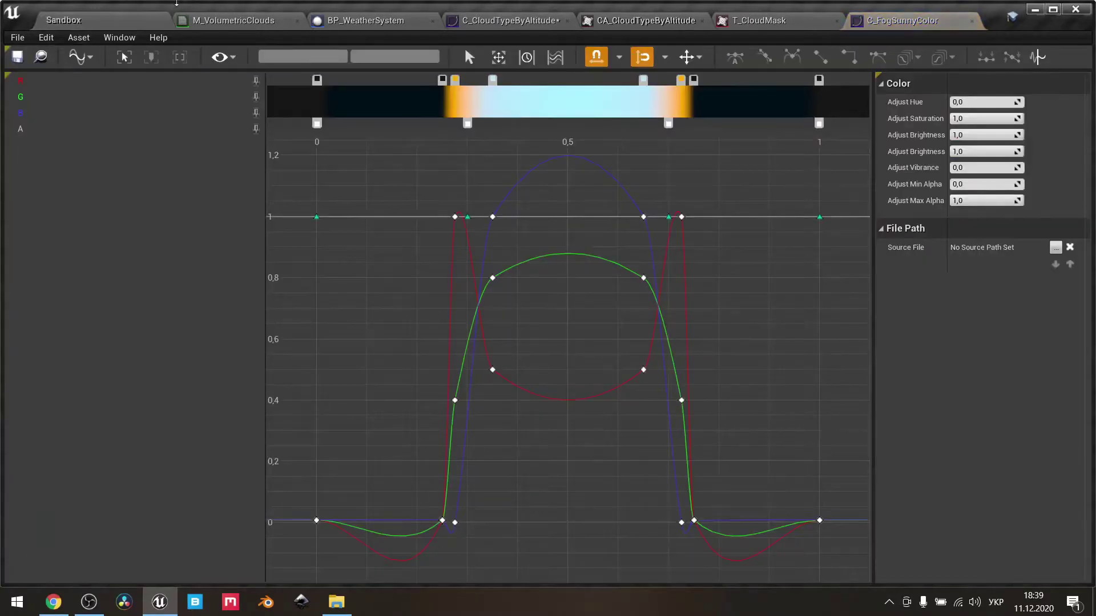
pyautogui.click(109, 20)
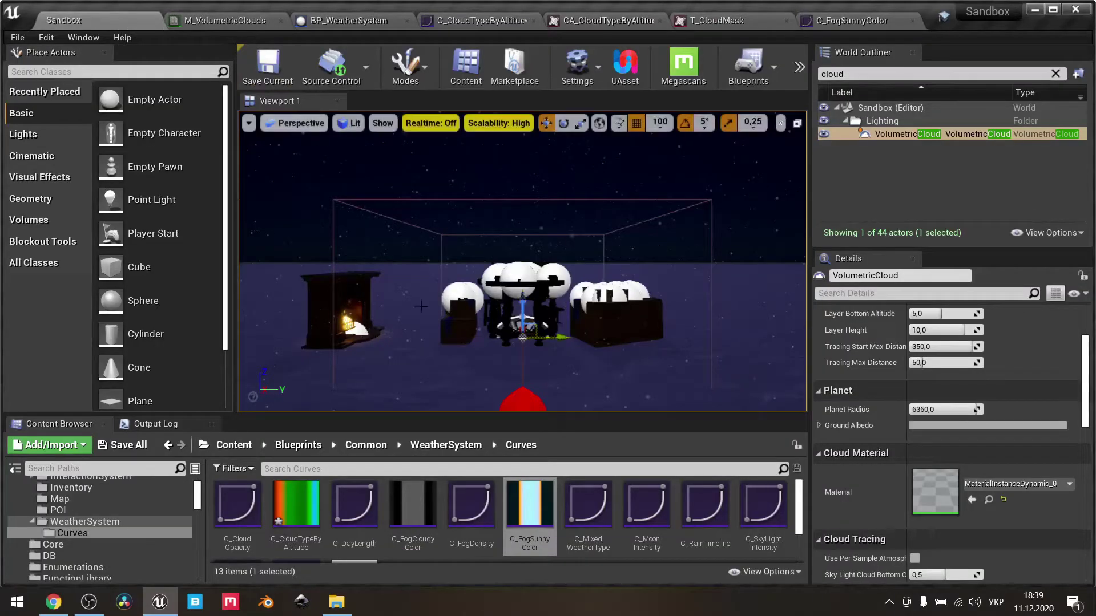
pyautogui.doubleClick(409, 527)
# Step: Compare the gradients and channel curves of C_FogSunnyColor with those of C_FogCloudyColor
pyautogui.click(793, 22)
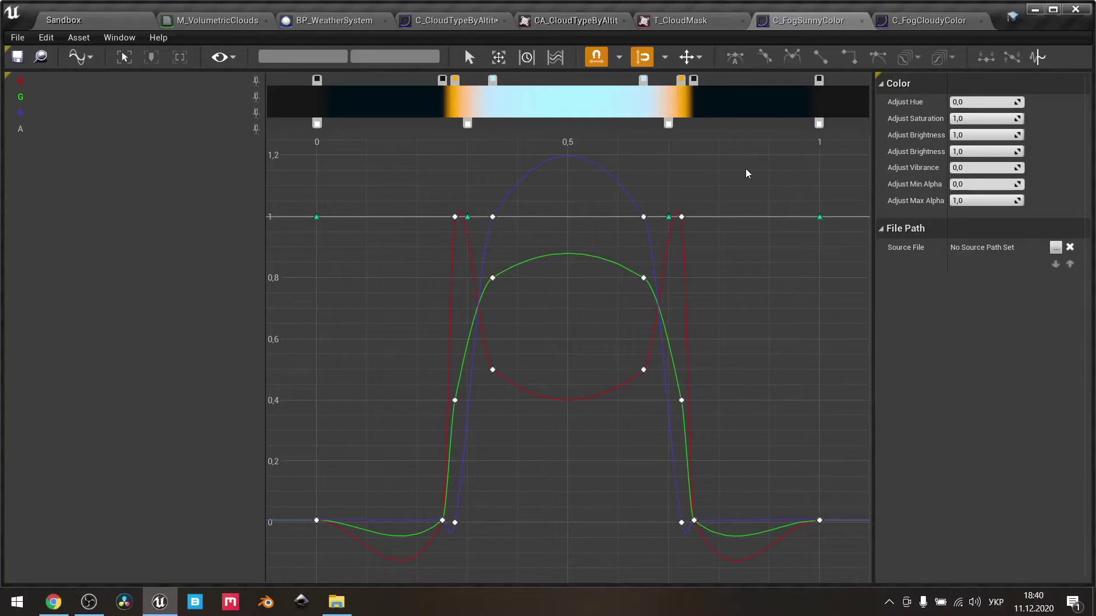
pyautogui.click(918, 20)
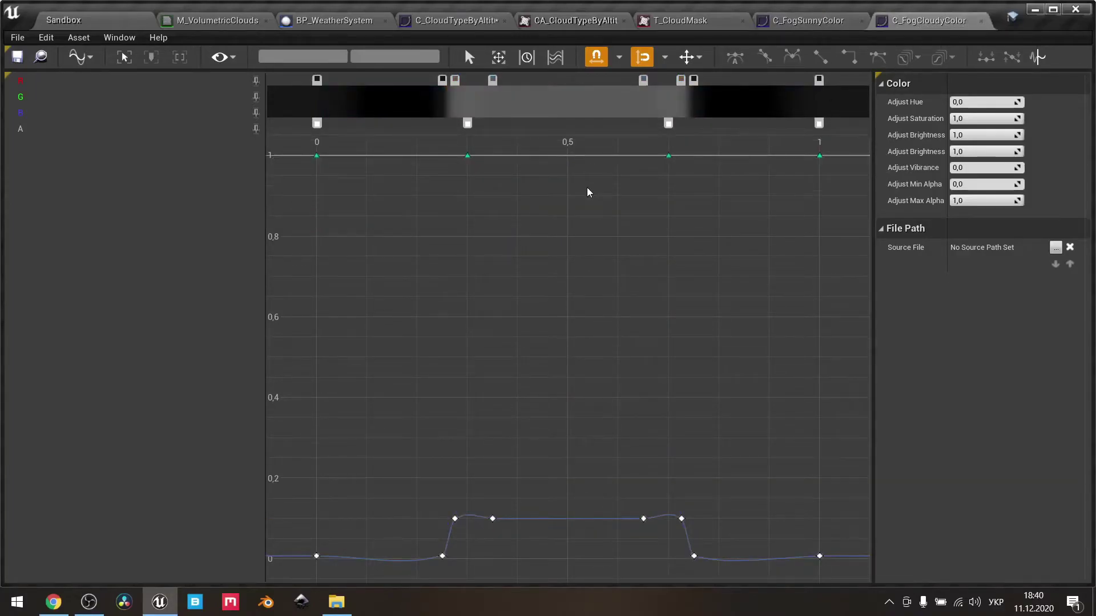
pyautogui.click(808, 20)
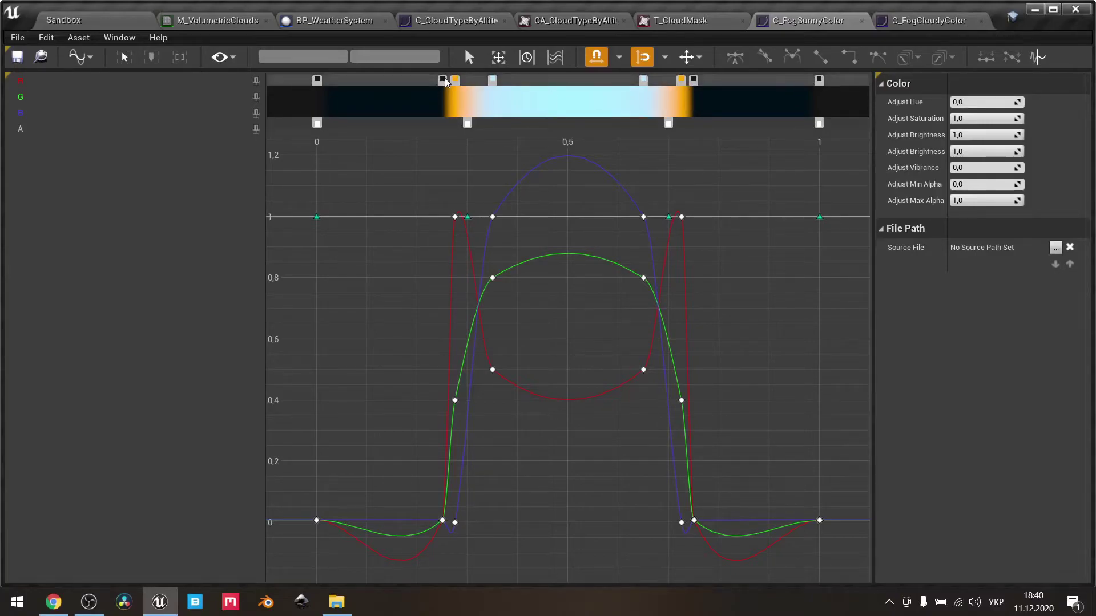
pyautogui.click(925, 20)
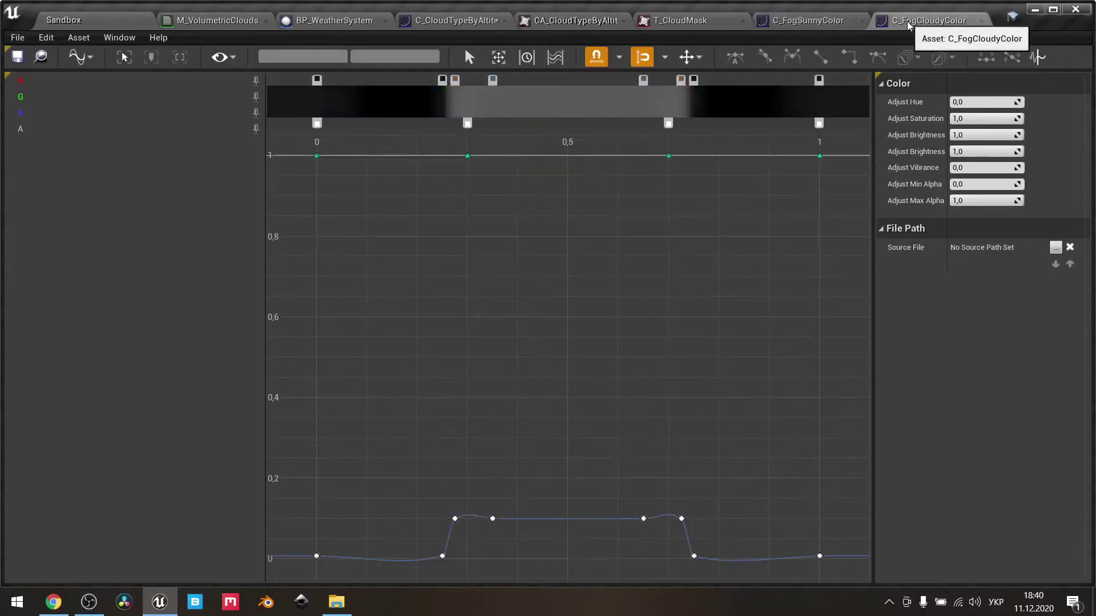
pyautogui.click(913, 28)
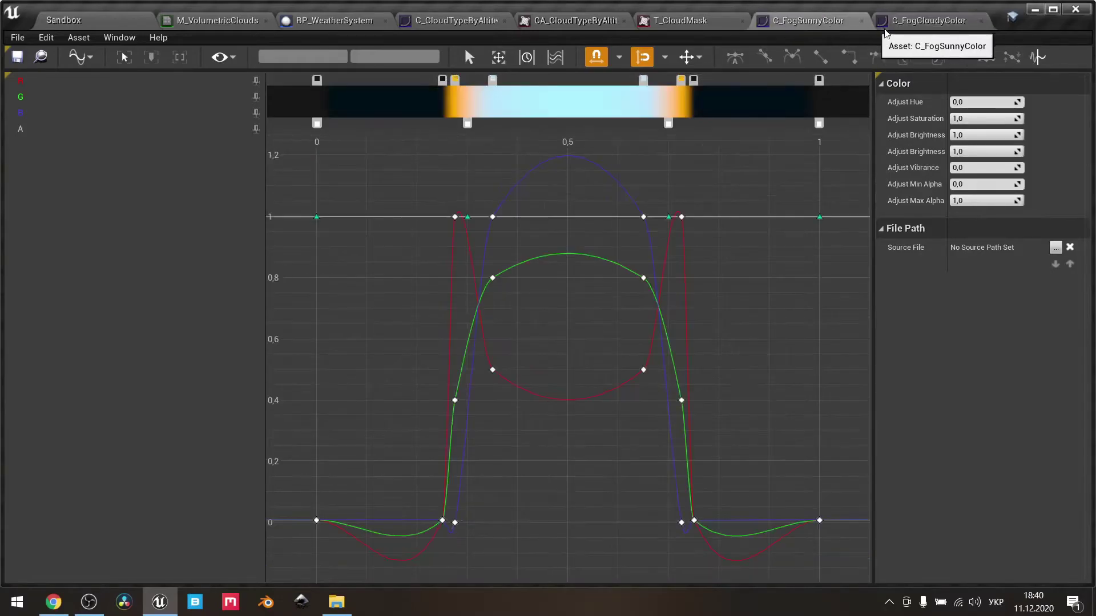
pyautogui.click(913, 31)
pyautogui.click(808, 27)
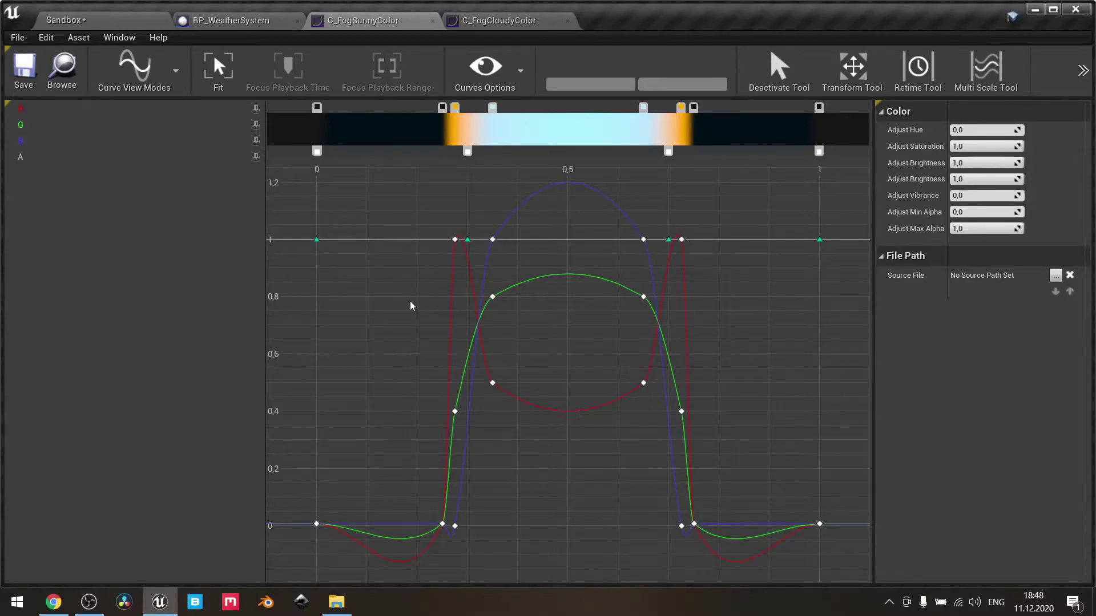
# Step: Search the Sandbox level's placeable actors for "cloud" to find the Volumetric Cloud actor, and clear the search
pyautogui.click(128, 23)
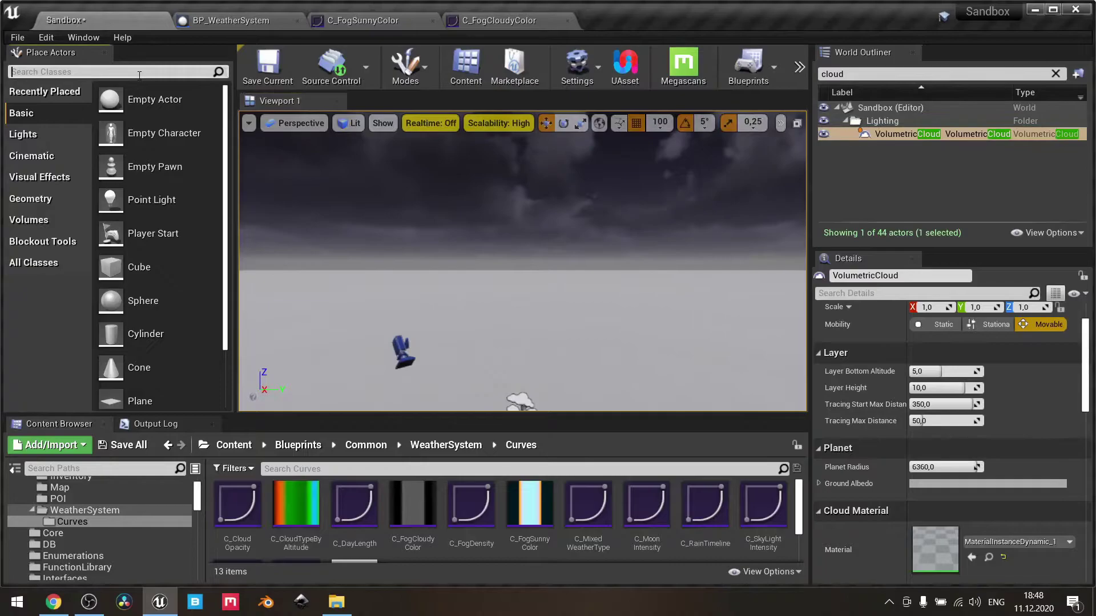
pyautogui.write('cloud')
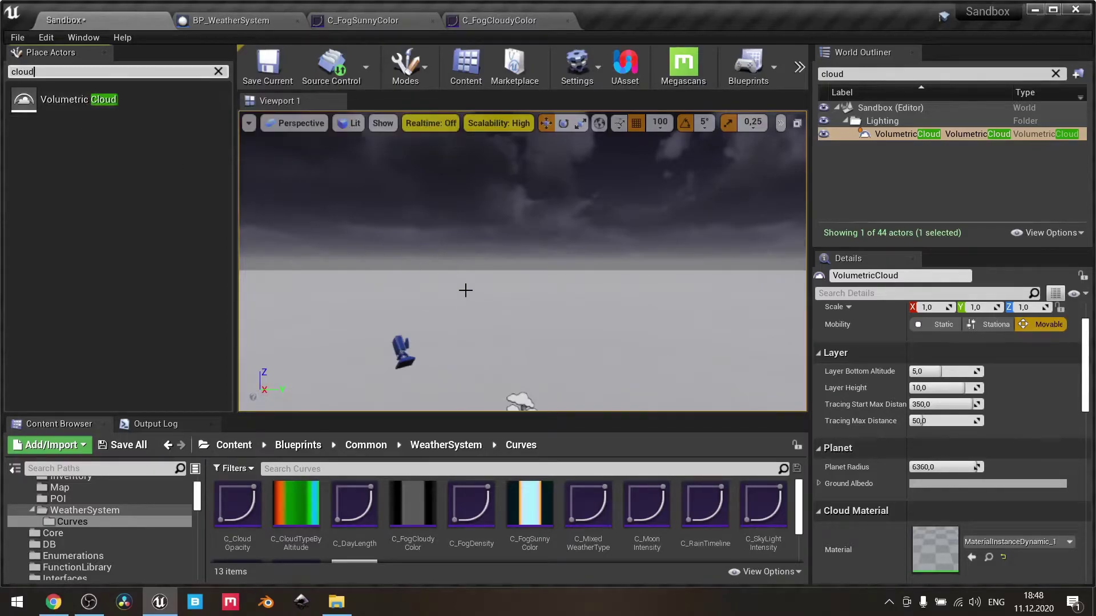
pyautogui.click(218, 71)
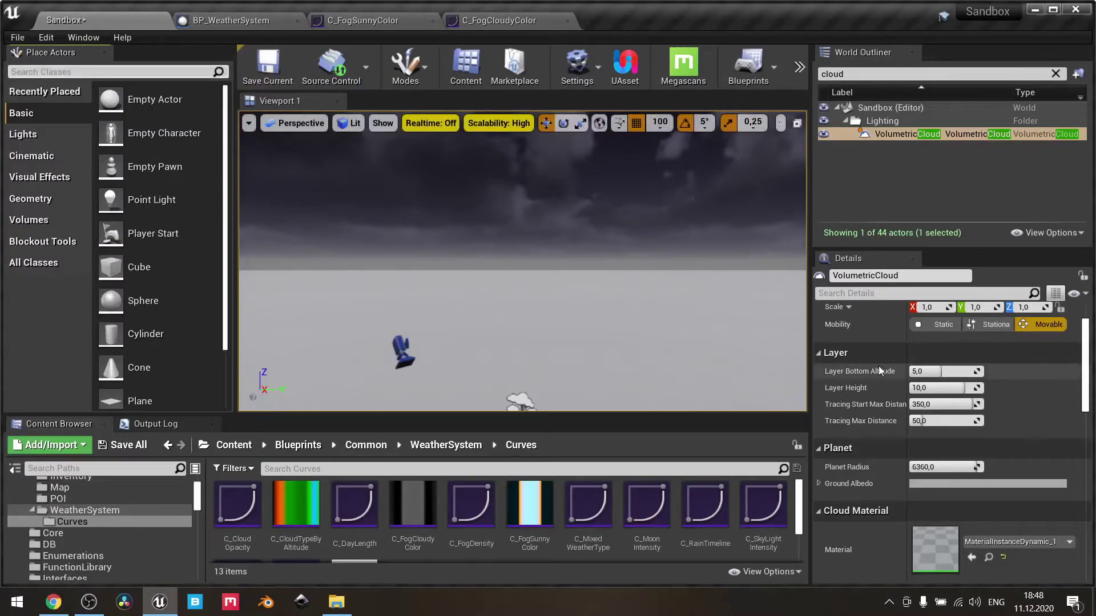
# Step: Review the VolumetricCloud actor's Layer, Planet, Cloud Material and Cloud Tracing settings
pyautogui.scroll(-3, 878, 368)
pyautogui.scroll(-4, 878, 371)
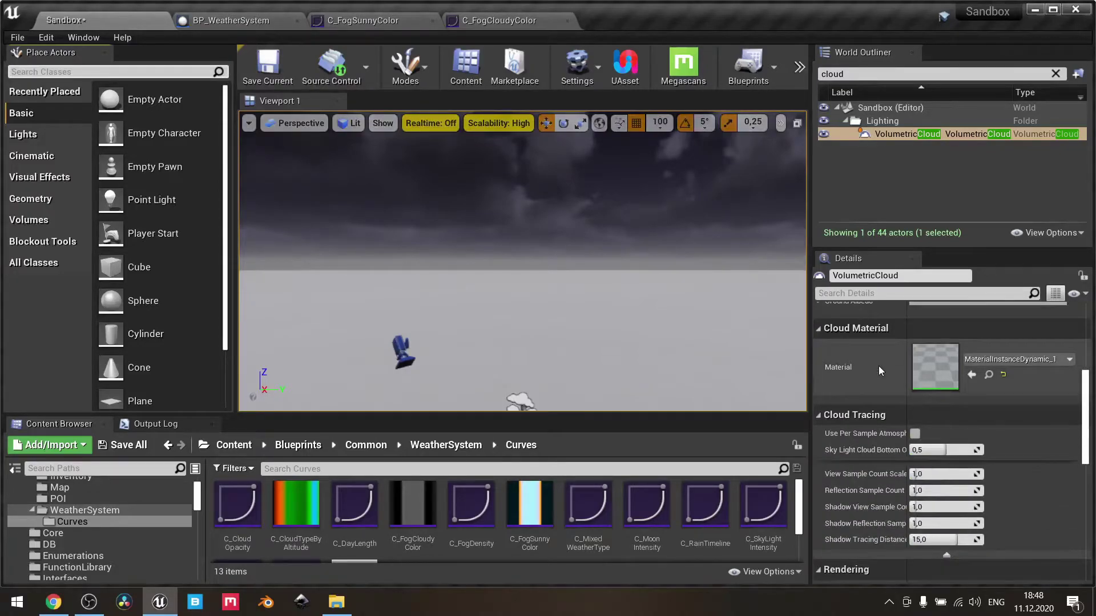
pyautogui.scroll(-3, 878, 368)
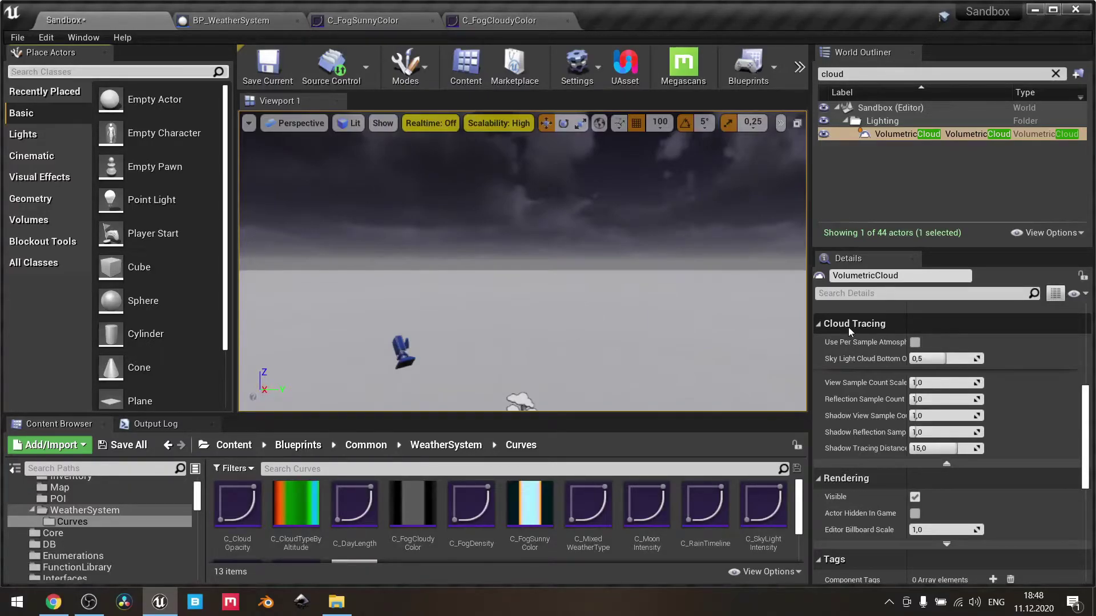
pyautogui.scroll(5, 849, 327)
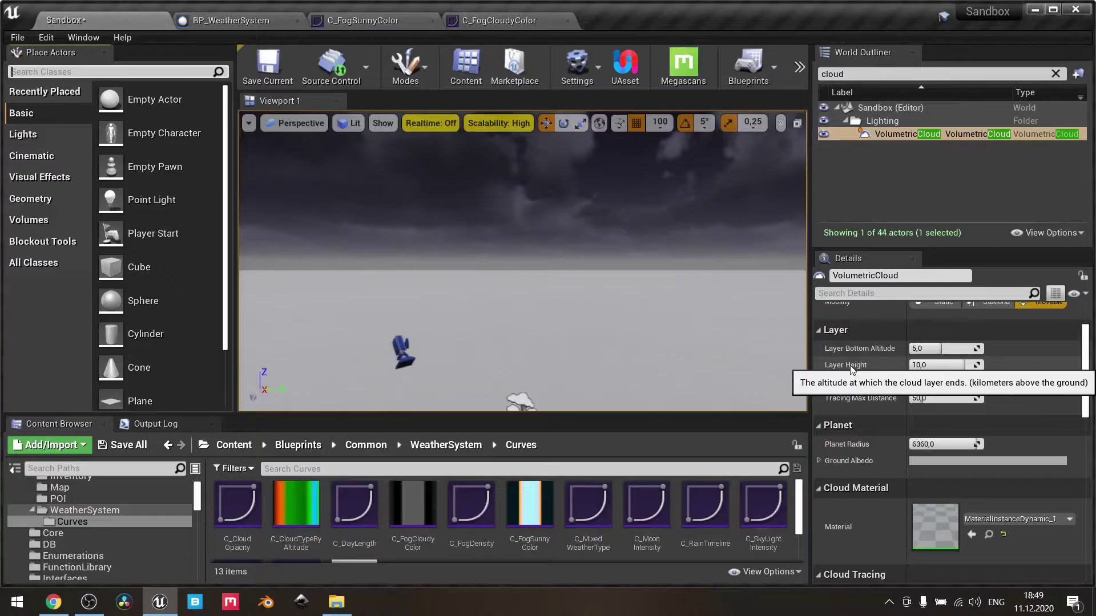
pyautogui.scroll(3, 851, 368)
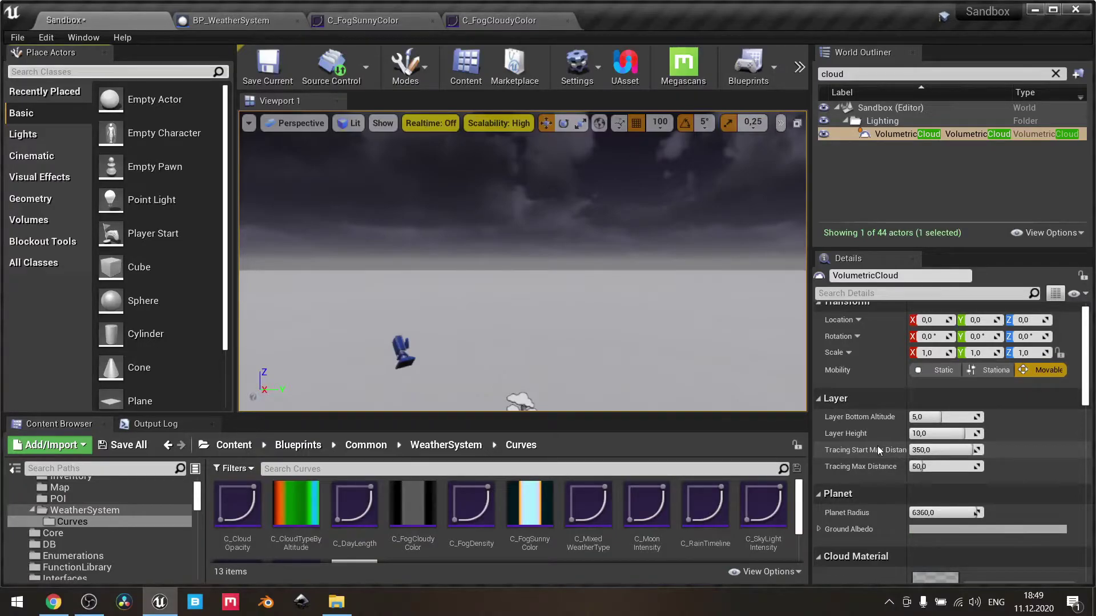
pyautogui.scroll(-3, 878, 446)
pyautogui.scroll(-2, 872, 435)
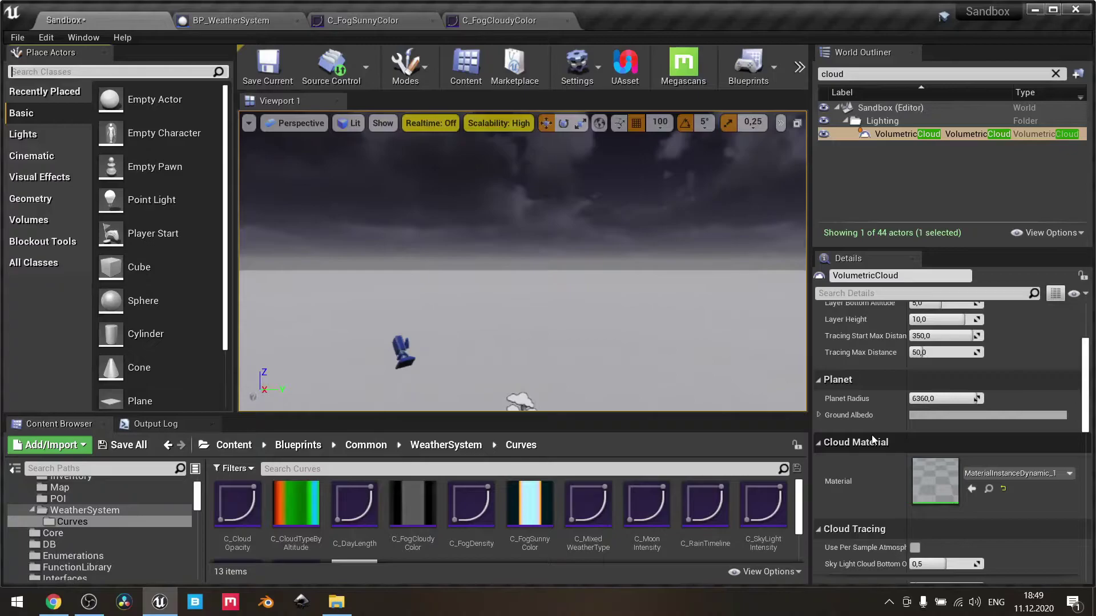
pyautogui.scroll(-5, 872, 435)
# Step: Filter the level's actors by "sky", select SkyAtmosphere and review its planet, atmosphere and art direction settings
pyautogui.click(1055, 73)
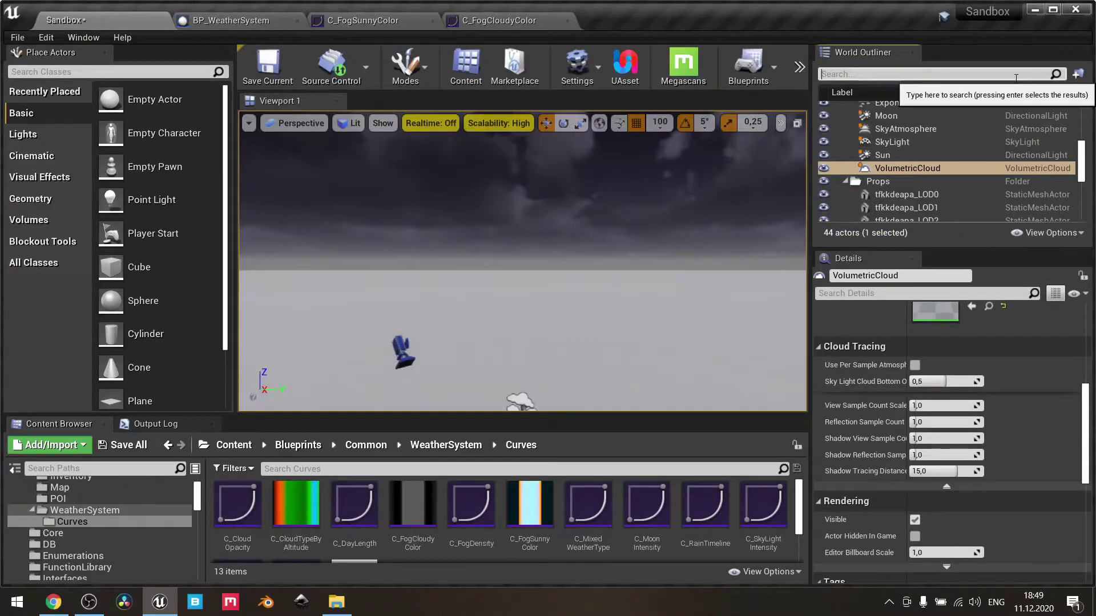
pyautogui.write('sky')
pyautogui.click(961, 134)
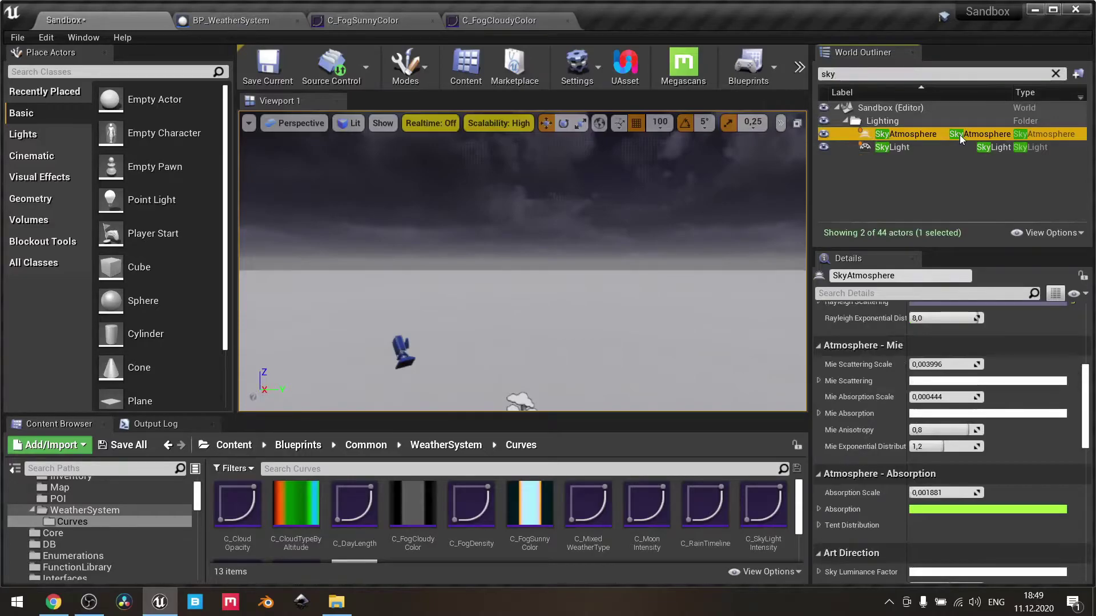
pyautogui.scroll(-5, 864, 396)
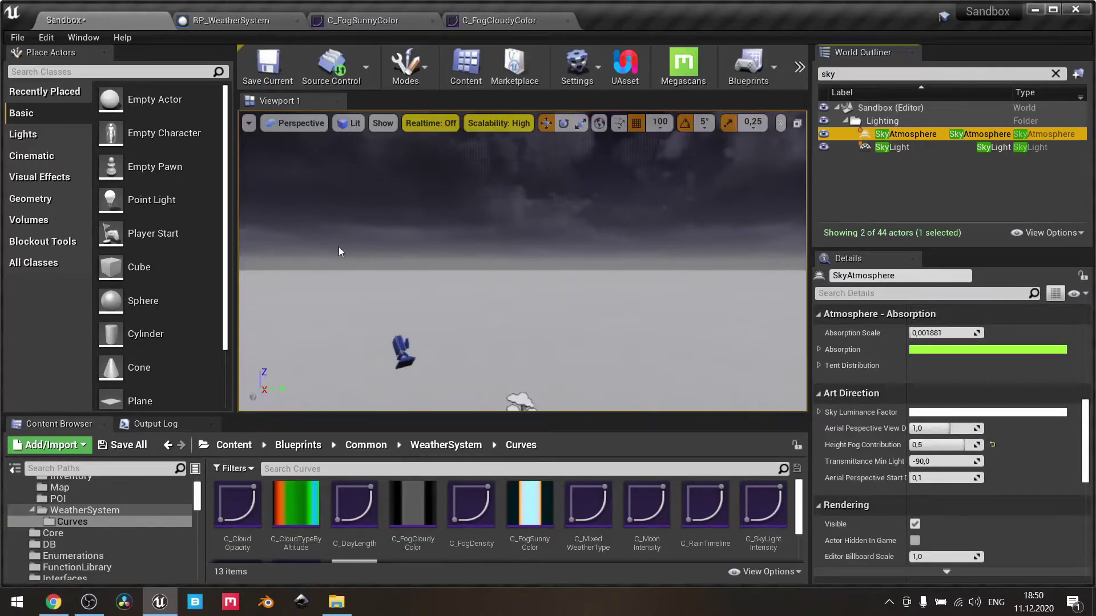
pyautogui.scroll(5, 879, 412)
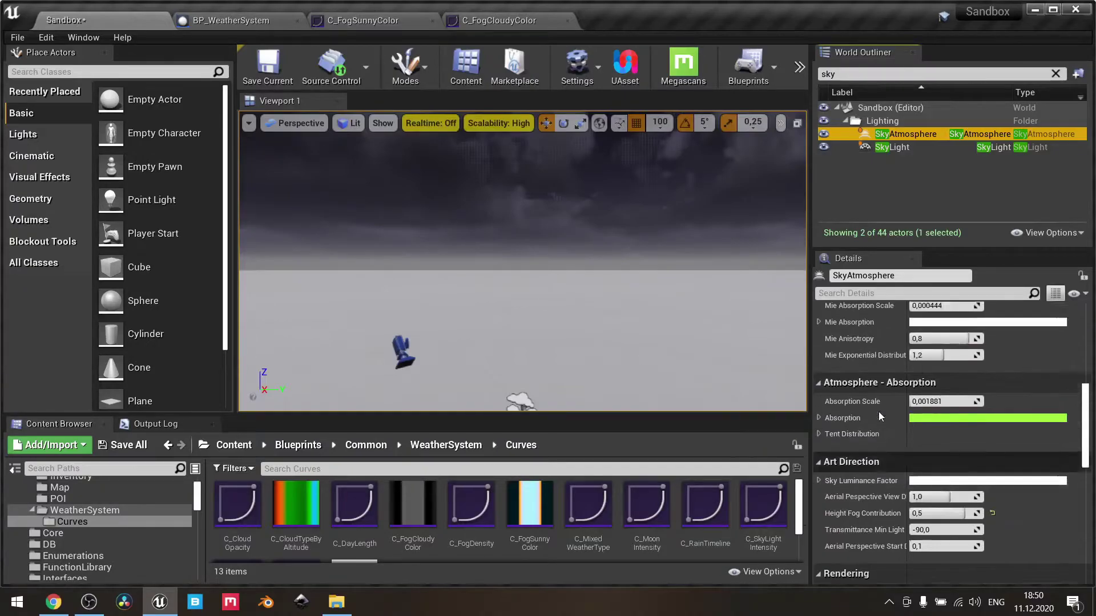
pyautogui.scroll(8, 878, 412)
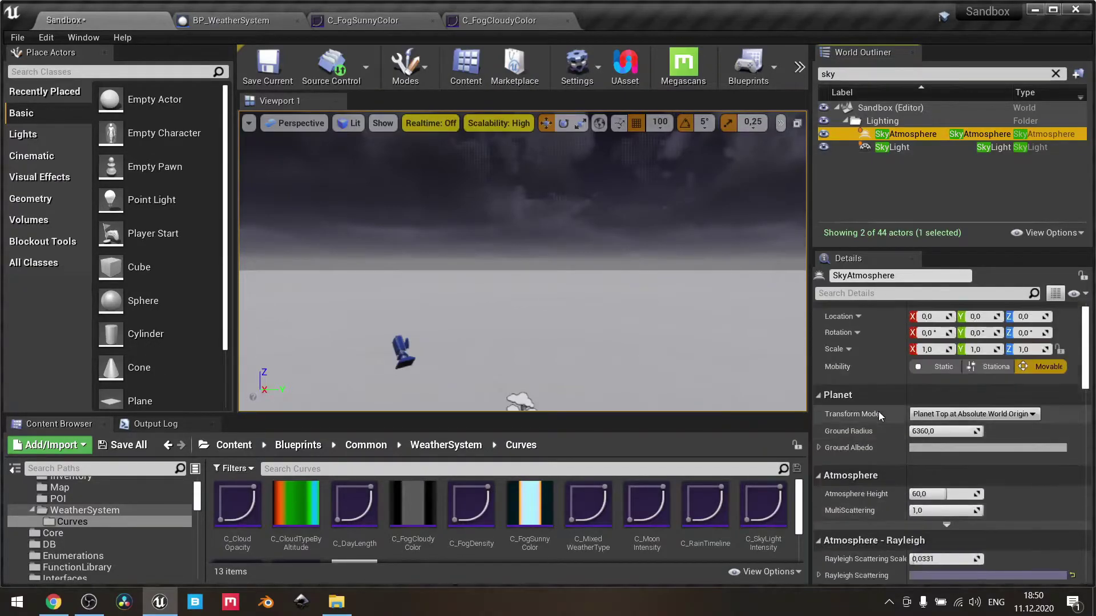
pyautogui.scroll(-10, 879, 412)
pyautogui.scroll(-5, 878, 412)
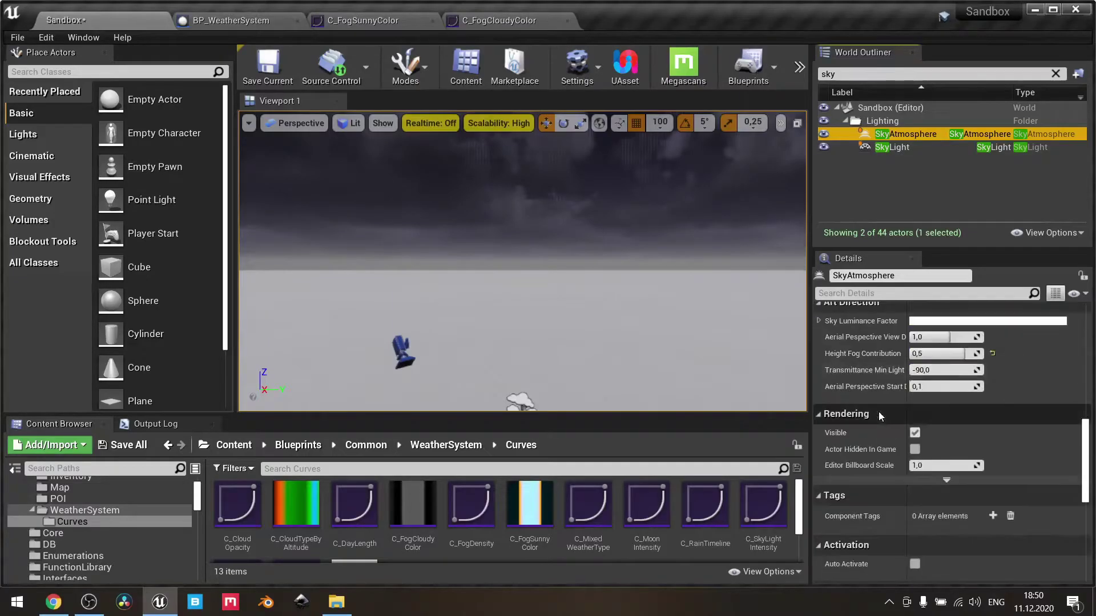
pyautogui.scroll(2, 878, 412)
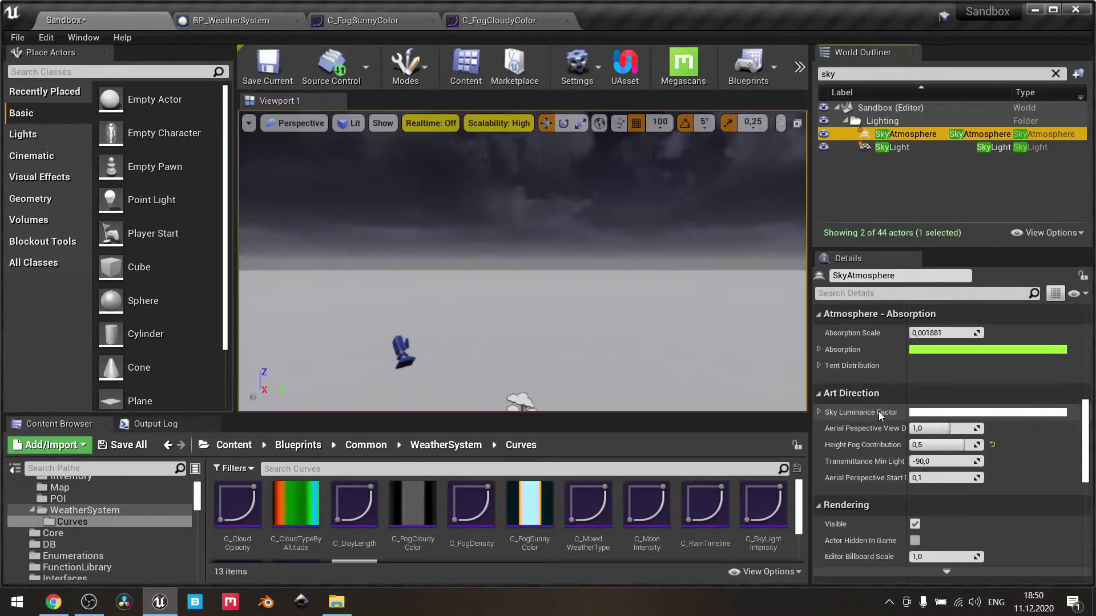
# Step: Select the SkyLight actor and review its light settings, including Real Time Capture and Intensity Scale
pyautogui.click(886, 146)
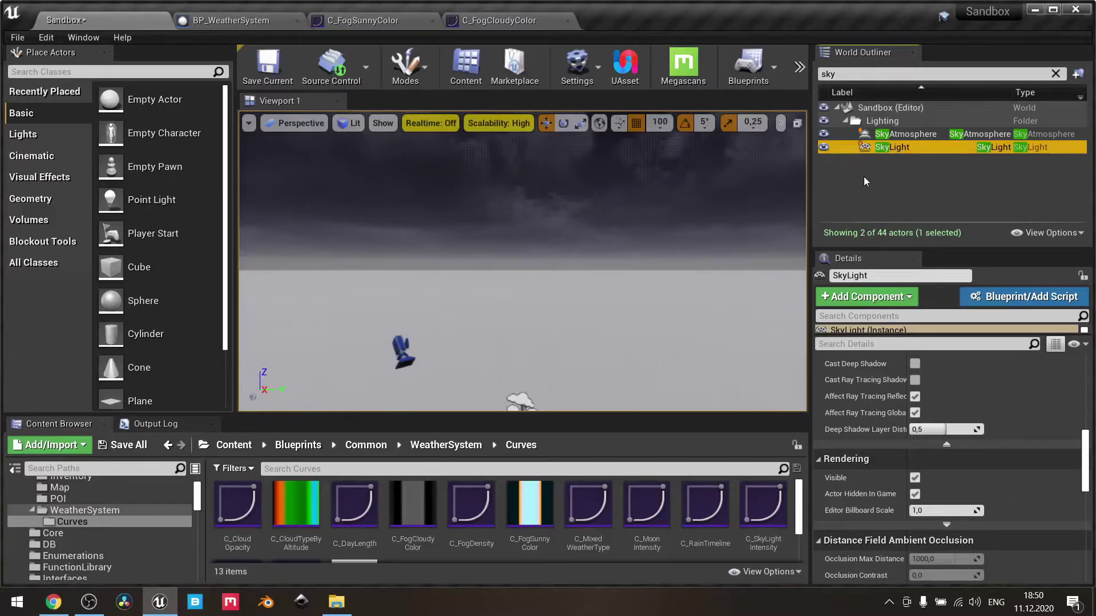
pyautogui.scroll(8, 895, 433)
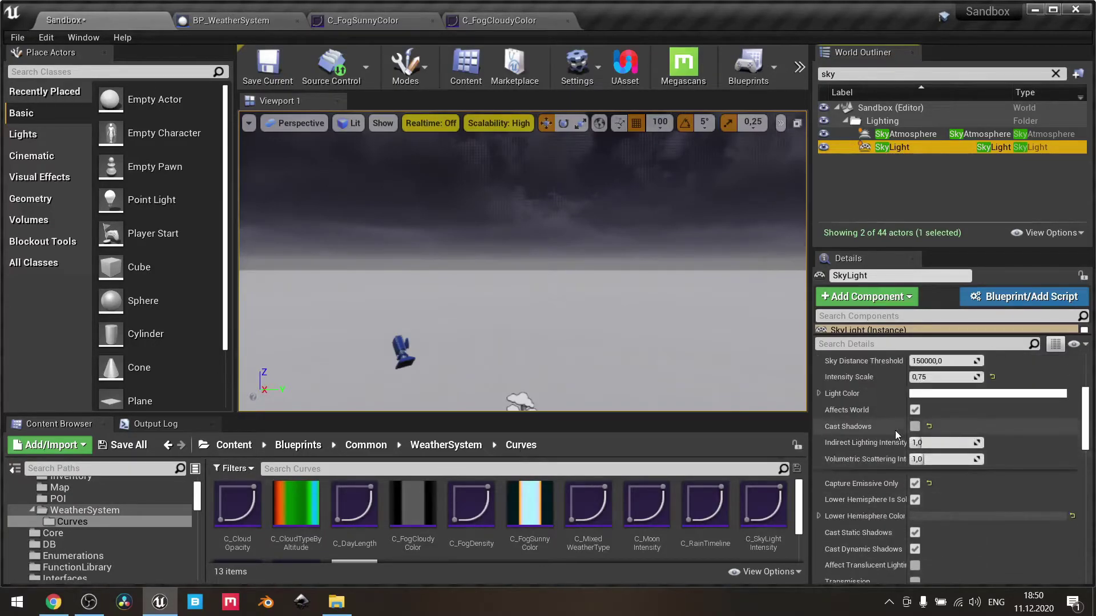
pyautogui.scroll(5, 895, 430)
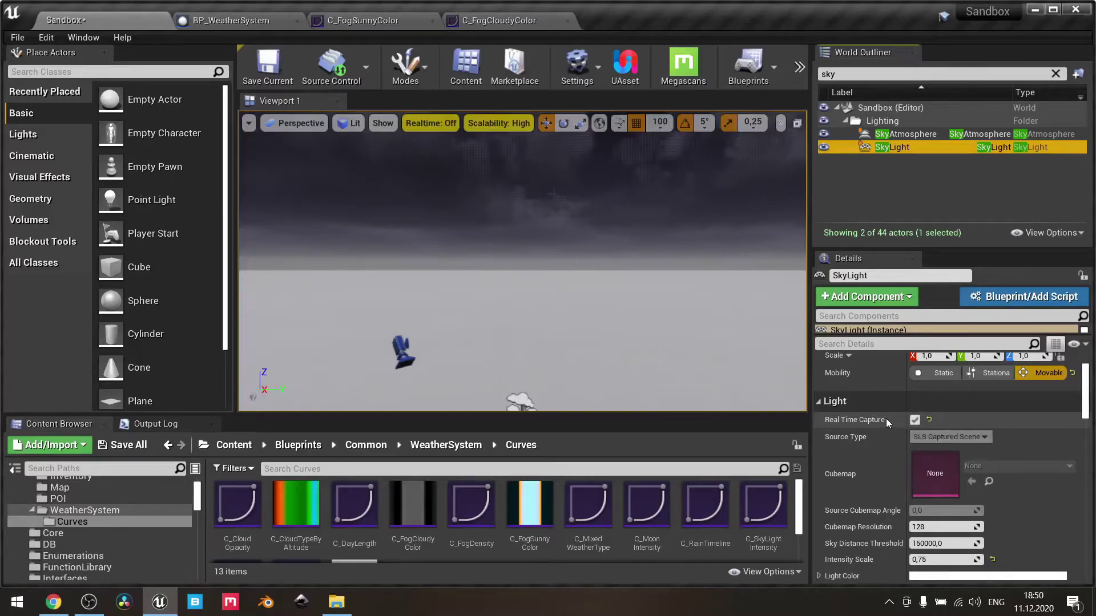
# Step: Review the Event BeginPlay chain in BP_WeatherSystem's Event Graph, including the One Hour calculation and the CheckPlayerReady timer
pyautogui.click(232, 25)
pyautogui.scroll(-2, 406, 212)
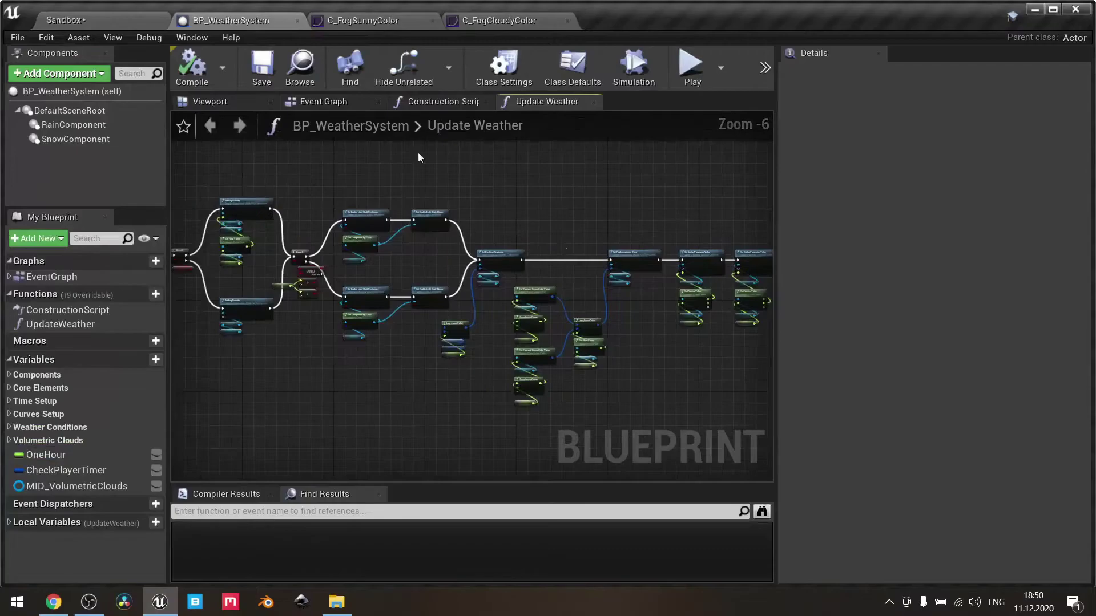
pyautogui.click(324, 102)
pyautogui.moveTo(432, 327); pyautogui.dragTo(415, 90, button='right')
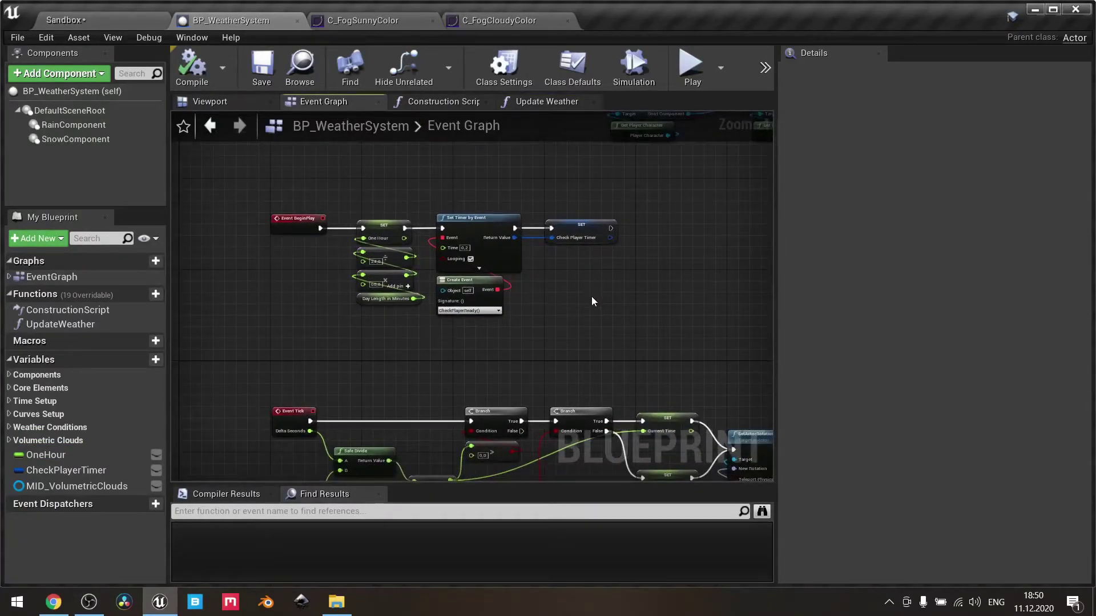
pyautogui.scroll(2, 345, 303)
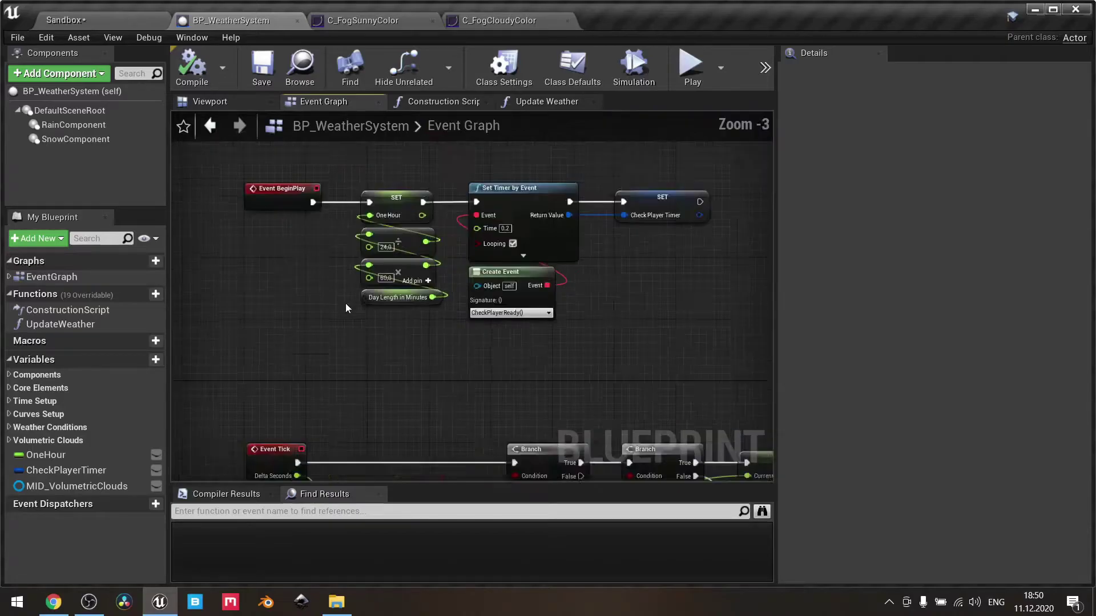
pyautogui.moveTo(322, 290); pyautogui.dragTo(288, 322, button='right')
pyautogui.moveTo(217, 177); pyautogui.dragTo(703, 364)
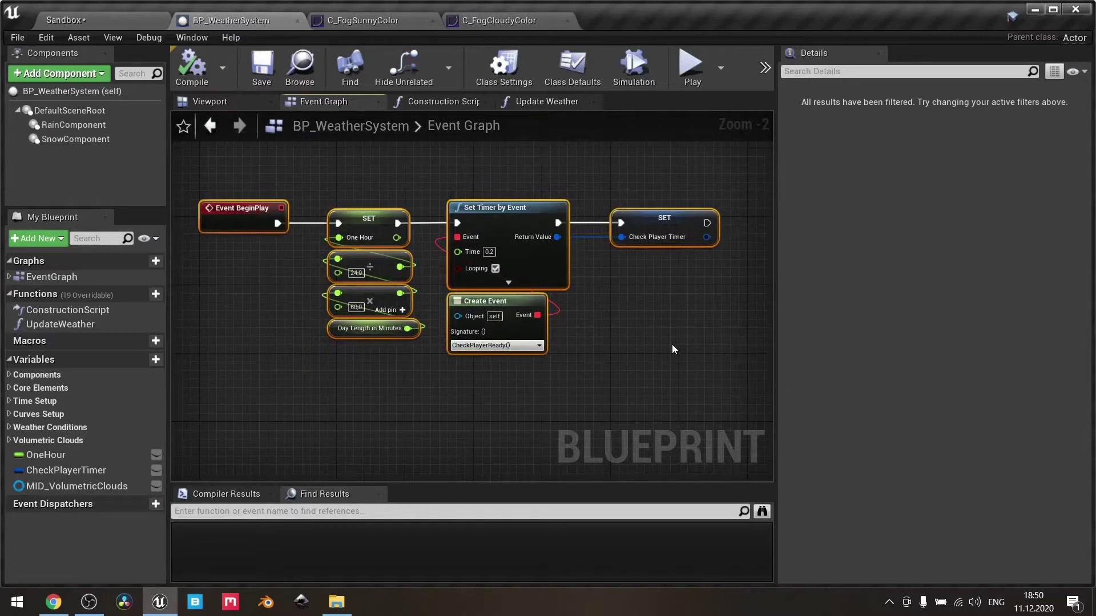
pyautogui.click(646, 342)
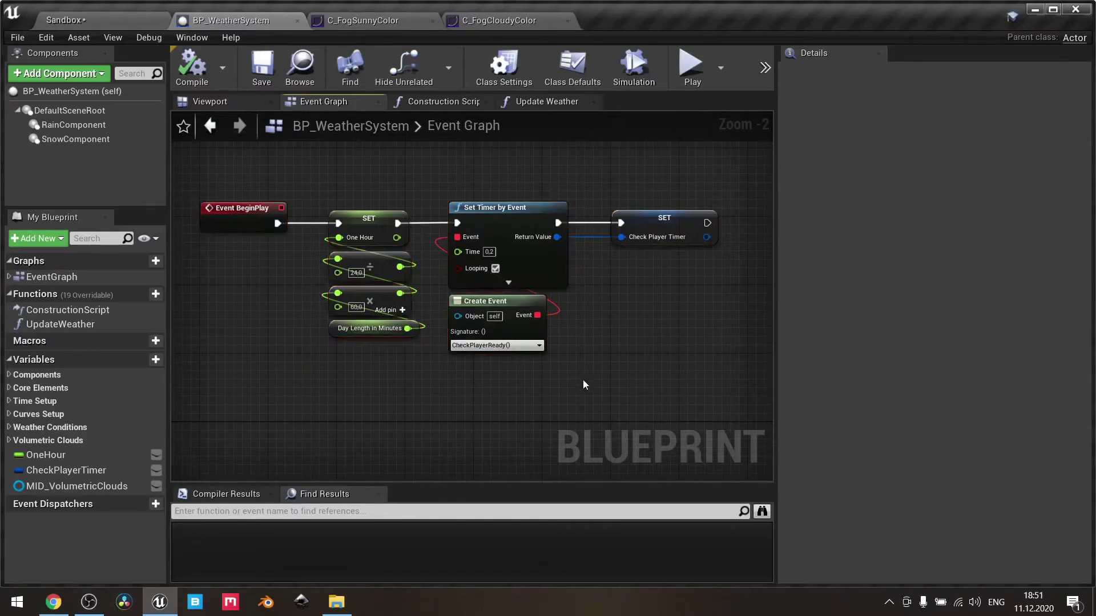
pyautogui.moveTo(583, 377); pyautogui.dragTo(469, 242)
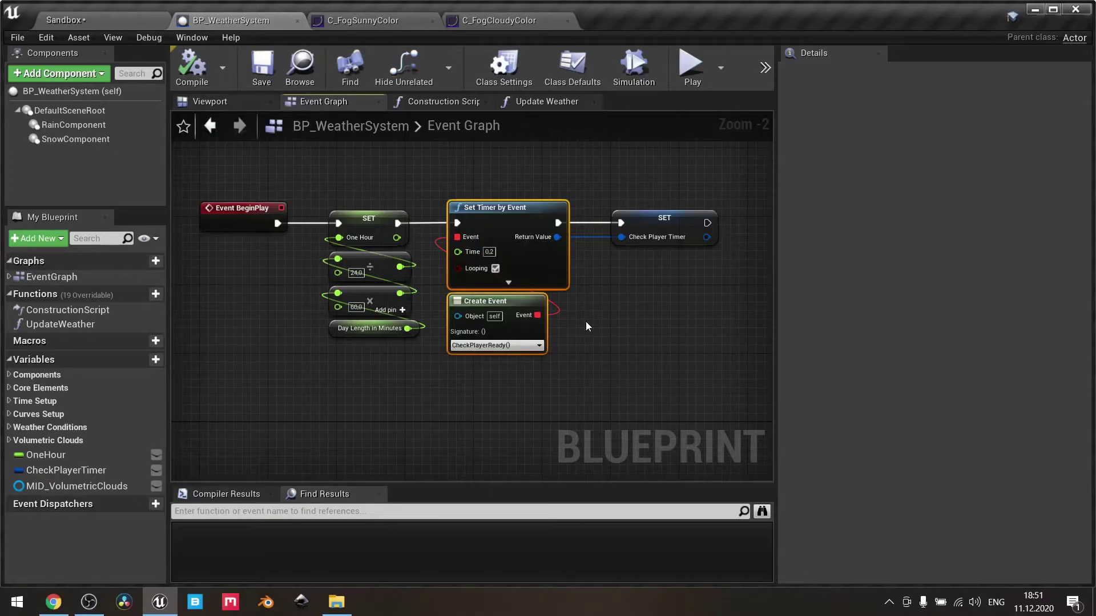
# Step: Diff the BP_WeatherSystem blueprint against Revision 4 and maximize the Blueprint Diff window
pyautogui.click(17, 37)
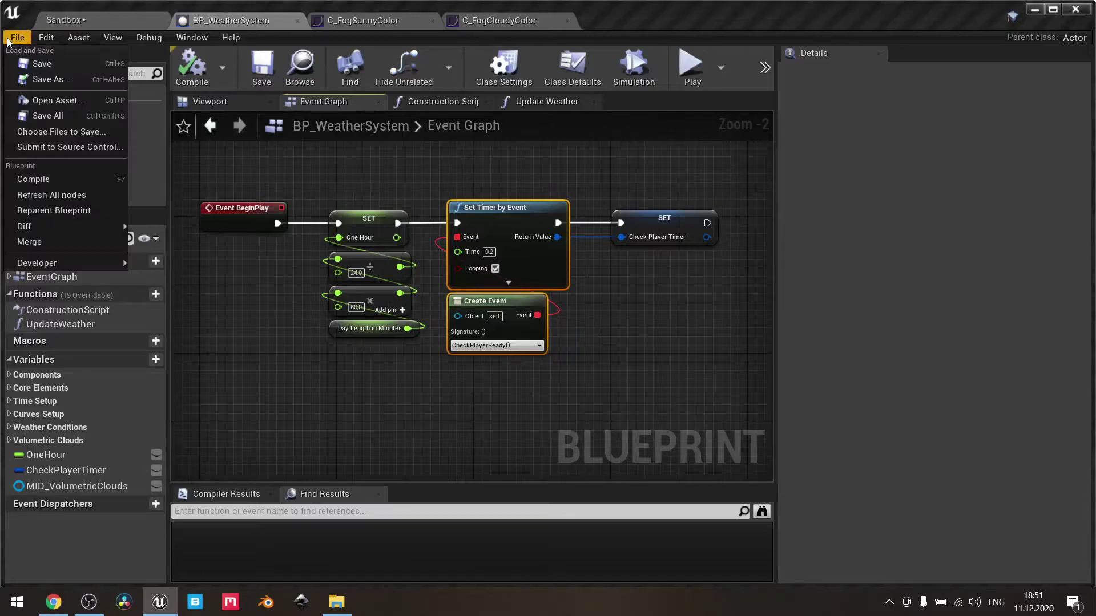
pyautogui.moveTo(38, 226)
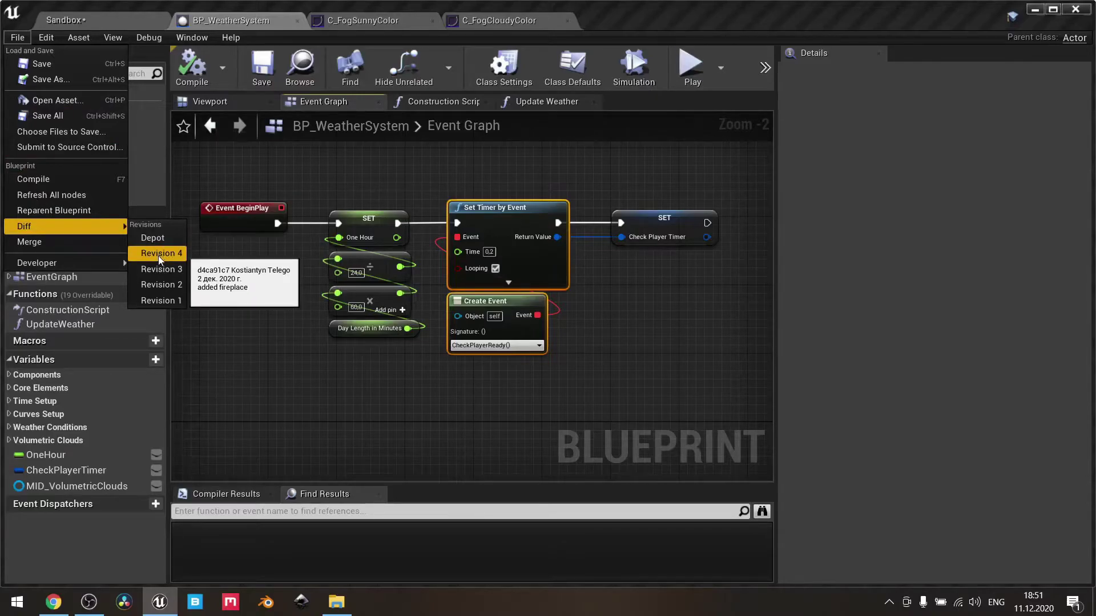
pyautogui.click(160, 256)
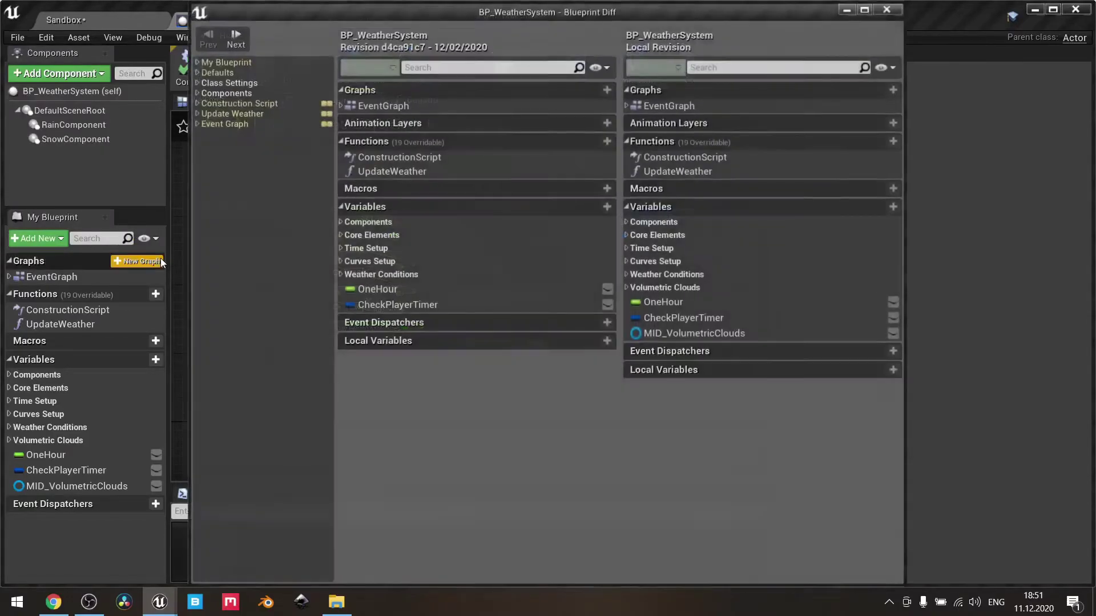
pyautogui.click(864, 10)
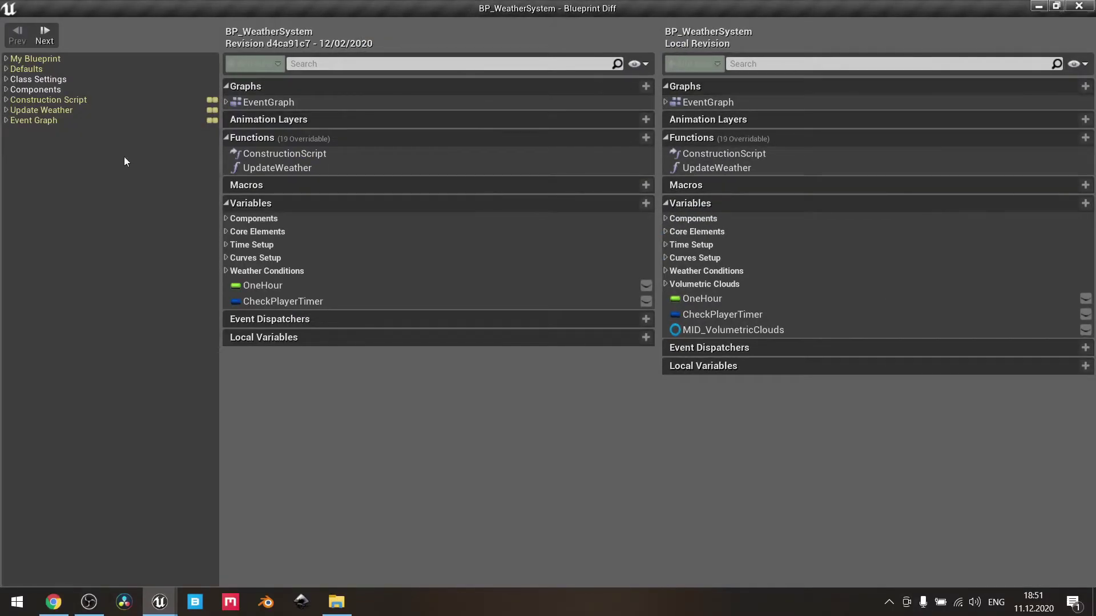
# Step: Expand the Update Weather differences and inspect the added Set Scalar Parameter Value node in both revisions
pyautogui.click(6, 110)
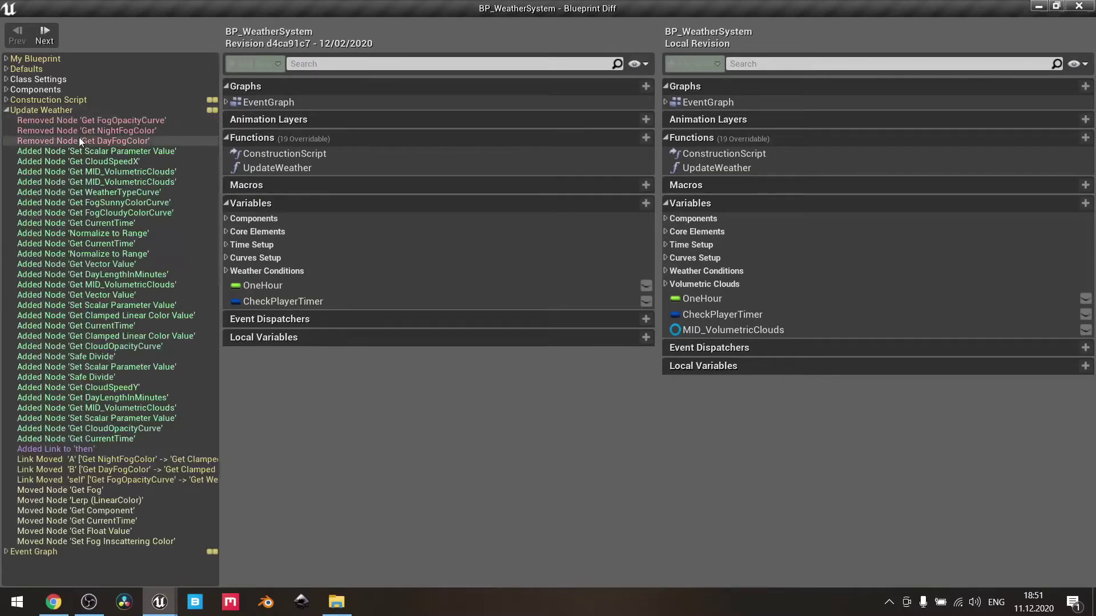
pyautogui.click(84, 150)
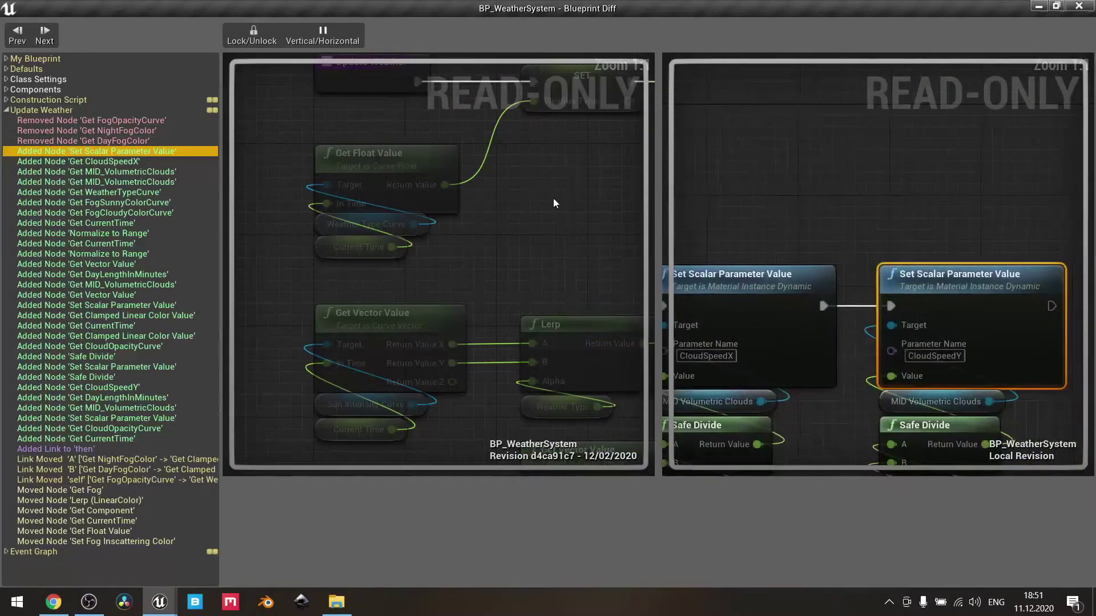
pyautogui.scroll(-6, 555, 197)
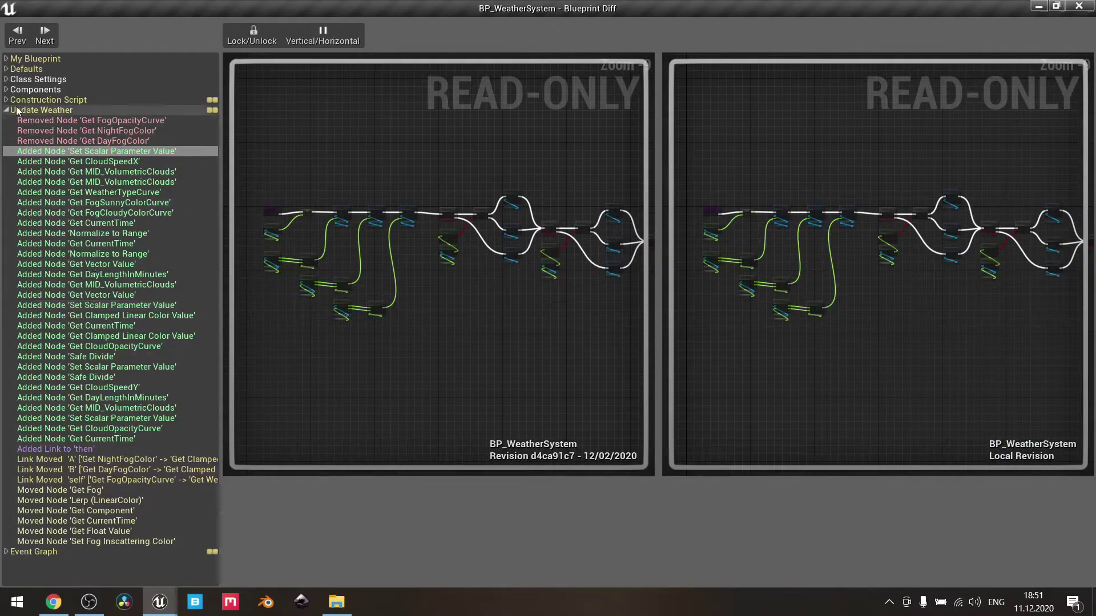
pyautogui.click(6, 60)
pyautogui.click(7, 59)
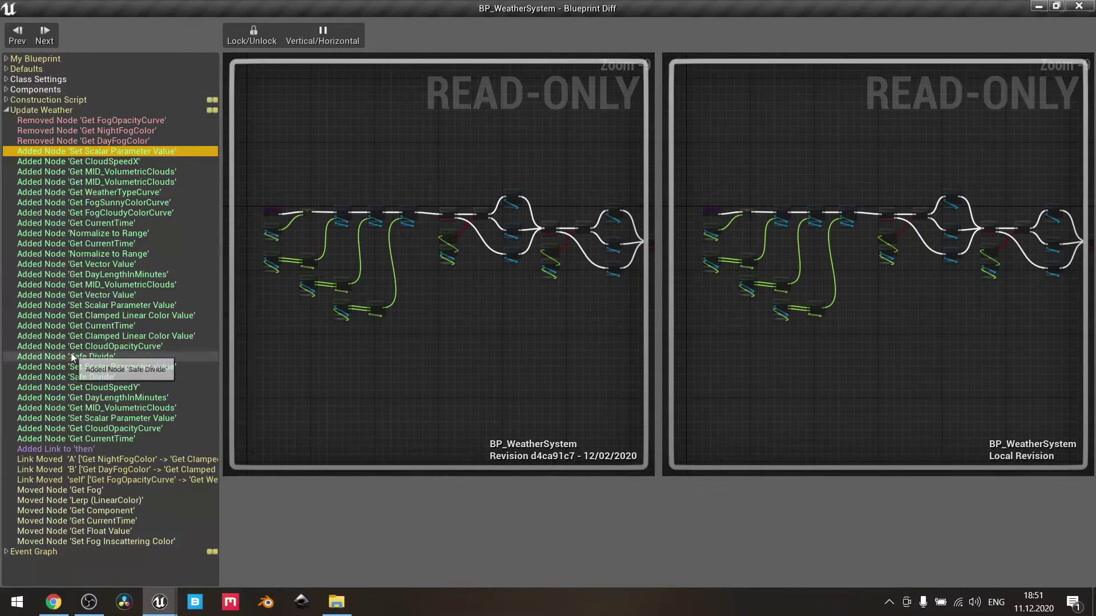
# Step: Expand the Event Graph differences and examine the removed RecaptureSky custom event with its Recapture Sky and Sky Light nodes
pyautogui.click(7, 552)
pyautogui.scroll(-3, 68, 451)
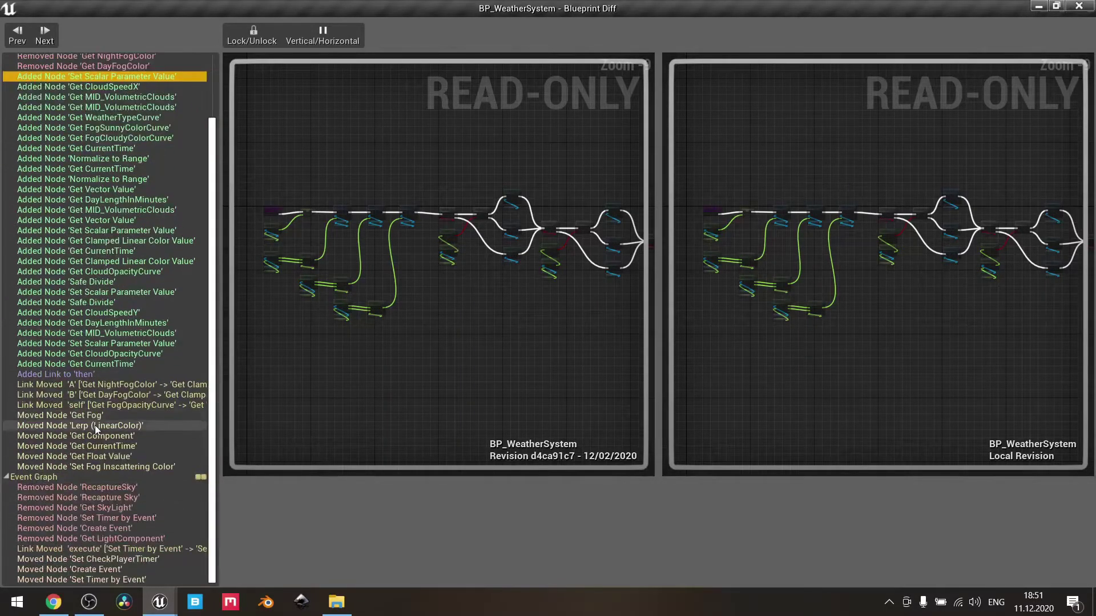
pyautogui.click(75, 488)
pyautogui.moveTo(494, 349); pyautogui.dragTo(289, 337, button='right')
pyautogui.scroll(-3, 288, 334)
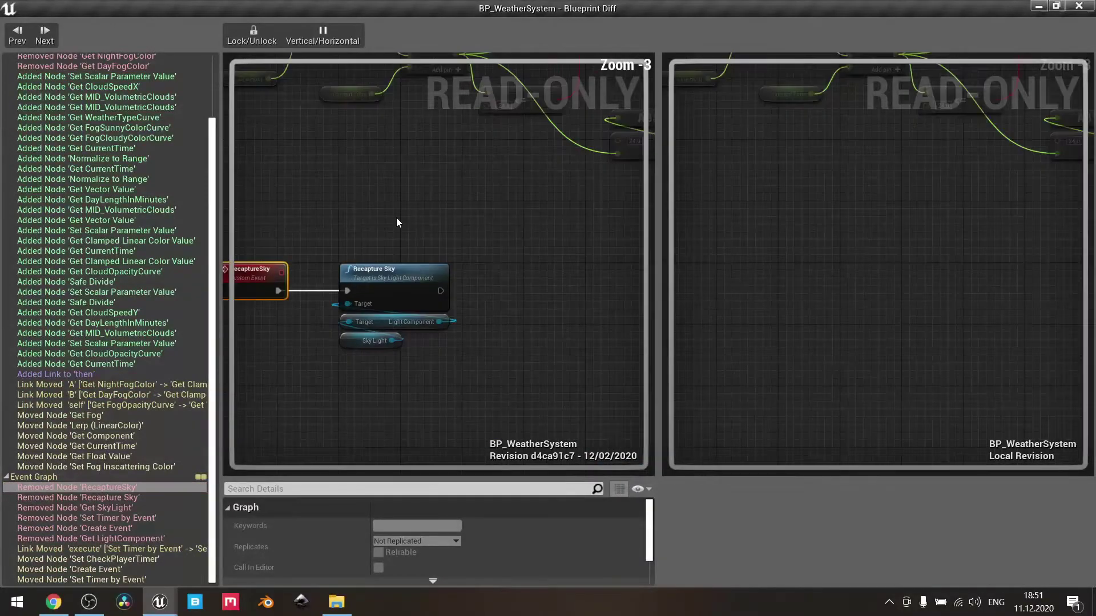
pyautogui.moveTo(396, 218); pyautogui.dragTo(497, 180, button='right')
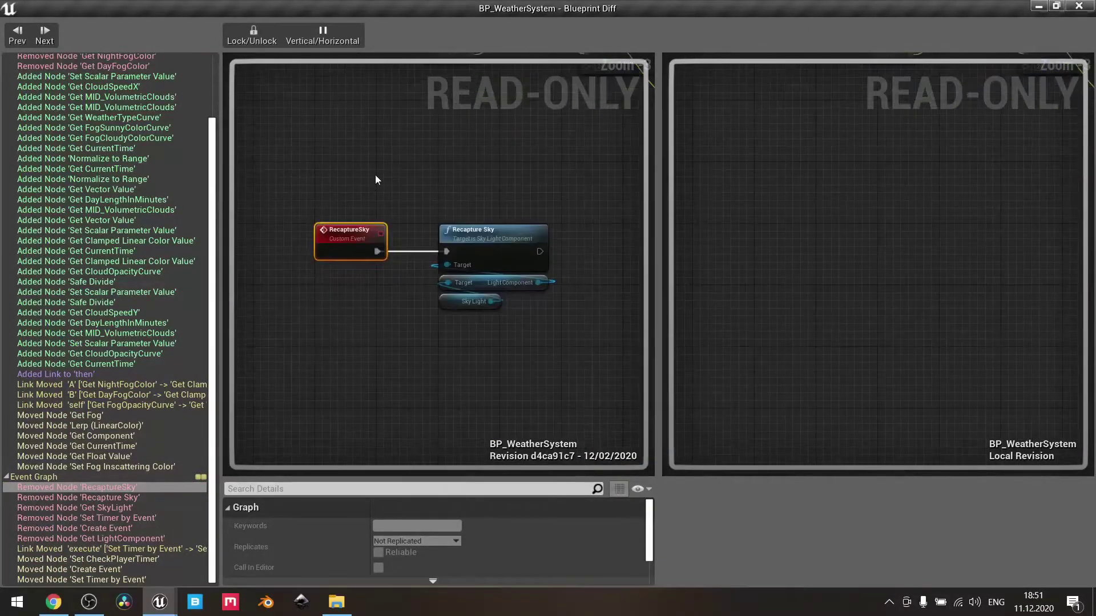
pyautogui.moveTo(308, 167); pyautogui.dragTo(552, 341)
pyautogui.scroll(3, 345, 244)
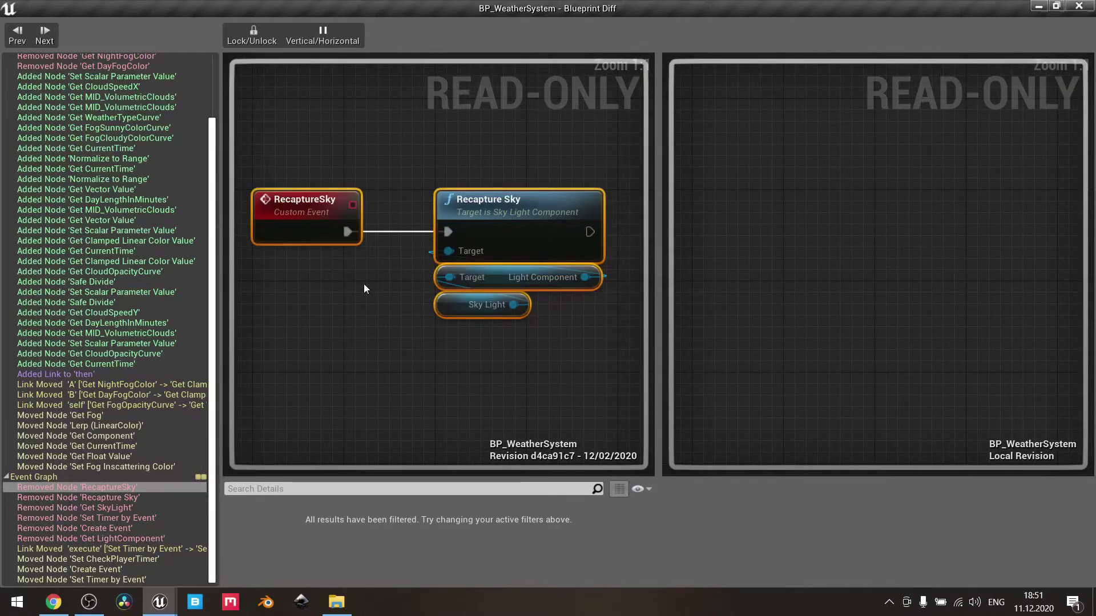
pyautogui.click(546, 345)
pyautogui.moveTo(542, 297); pyautogui.dragTo(508, 254)
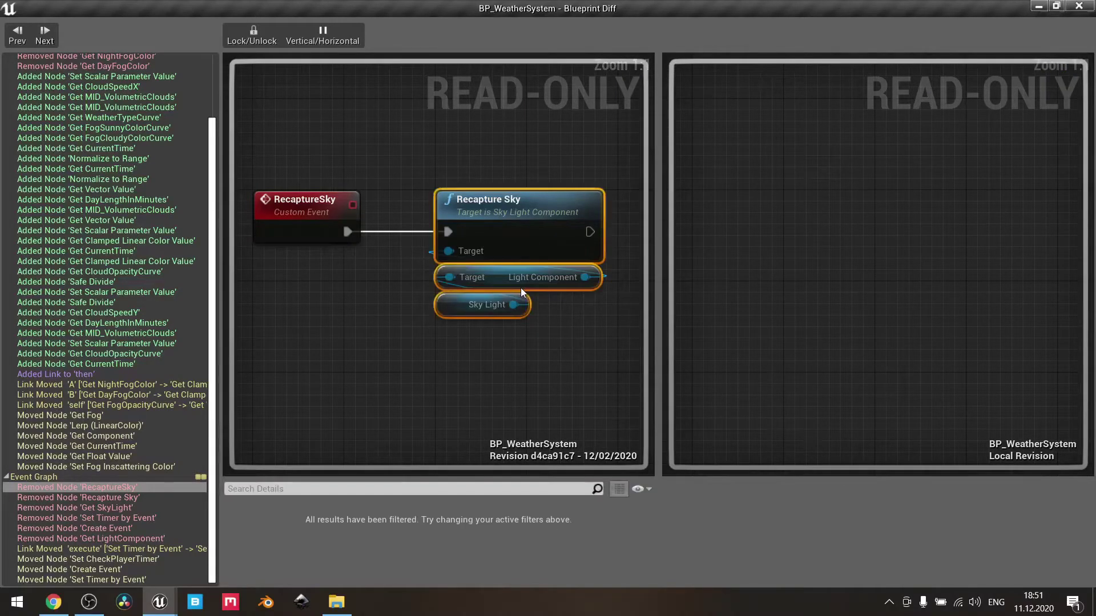
pyautogui.click(542, 345)
pyautogui.scroll(-3, 607, 128)
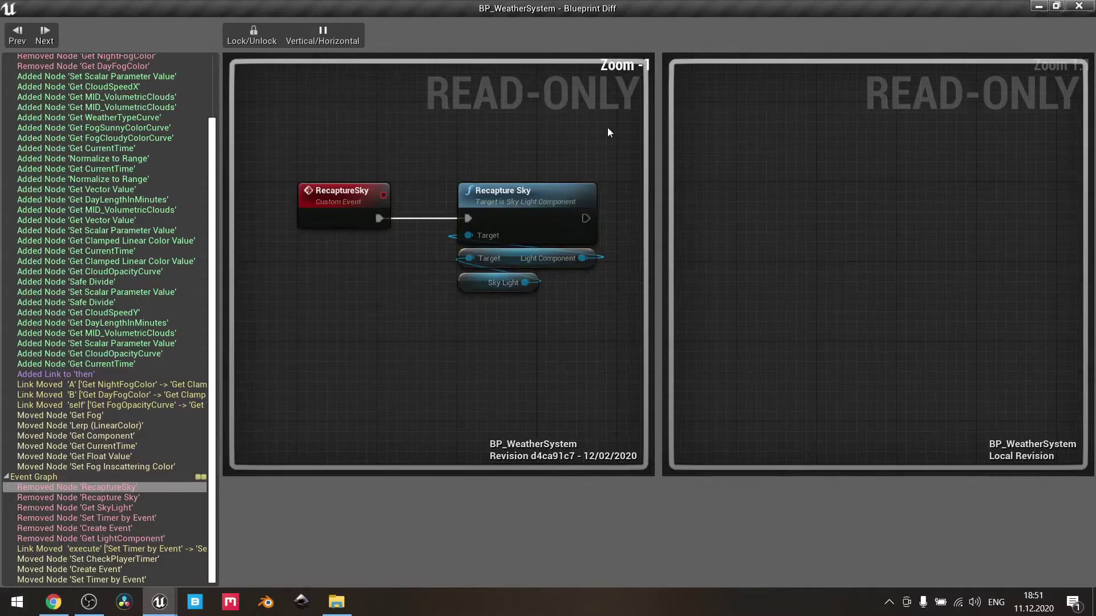
# Step: Compare the Set Timer by Event nodes in both revisions and select the old timer bound to RecaptureSky
pyautogui.moveTo(607, 128); pyautogui.dragTo(111, 392, button='right')
pyautogui.moveTo(628, 332); pyautogui.dragTo(924, 274, button='right')
pyautogui.scroll(-2, 370, 202)
pyautogui.moveTo(369, 202); pyautogui.dragTo(396, 394, button='right')
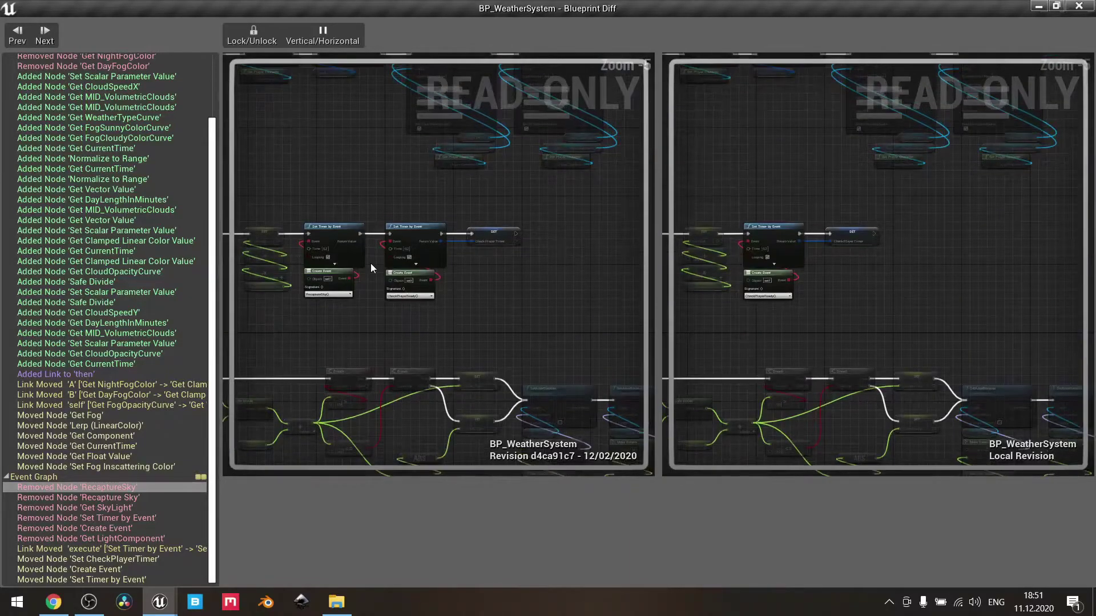
pyautogui.scroll(4, 371, 262)
pyautogui.moveTo(398, 247); pyautogui.dragTo(471, 245, button='right')
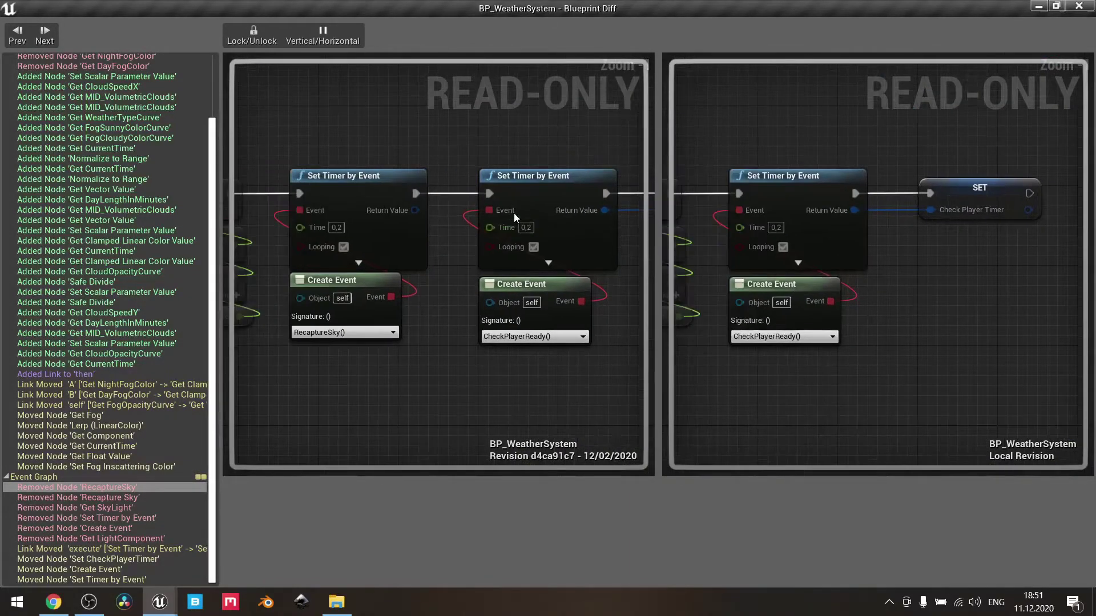
pyautogui.moveTo(400, 366); pyautogui.dragTo(286, 168)
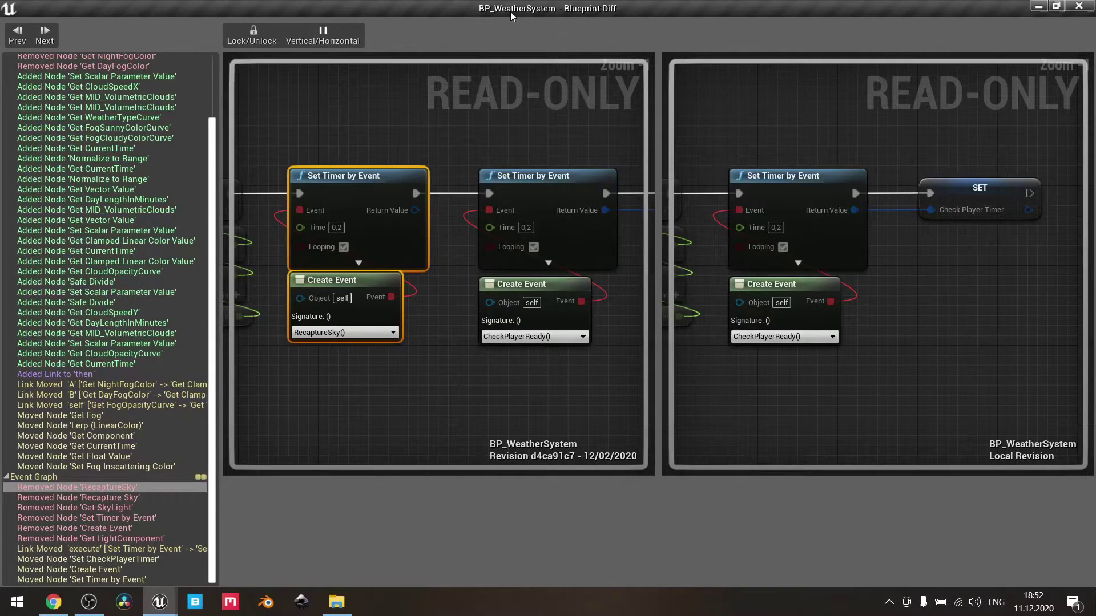
pyautogui.moveTo(512, 14); pyautogui.dragTo(498, 144)
pyautogui.click(126, 22)
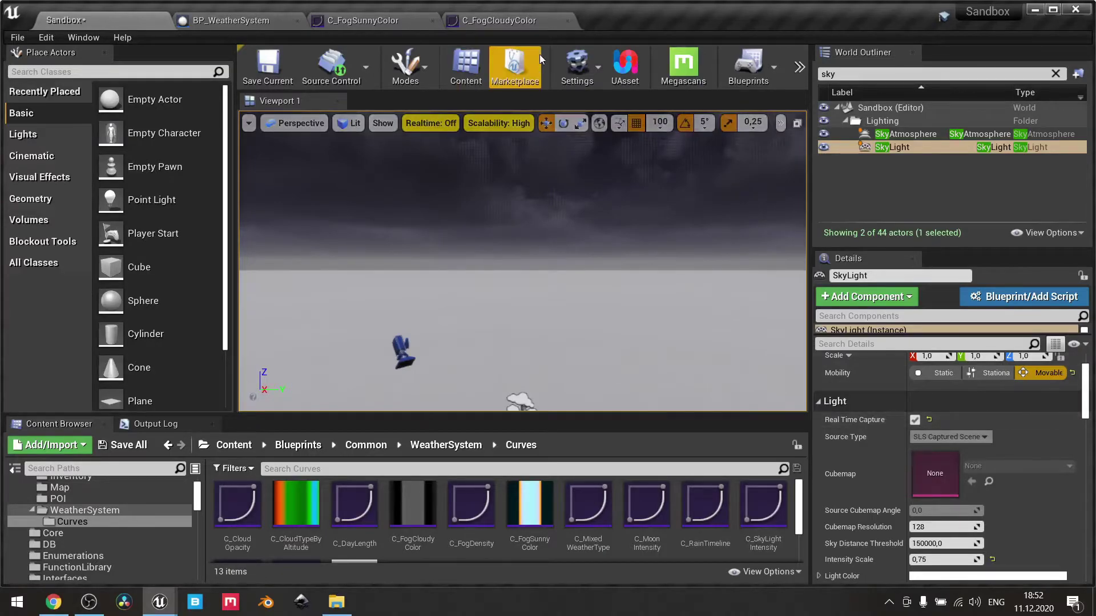
pyautogui.click(160, 604)
pyautogui.click(249, 563)
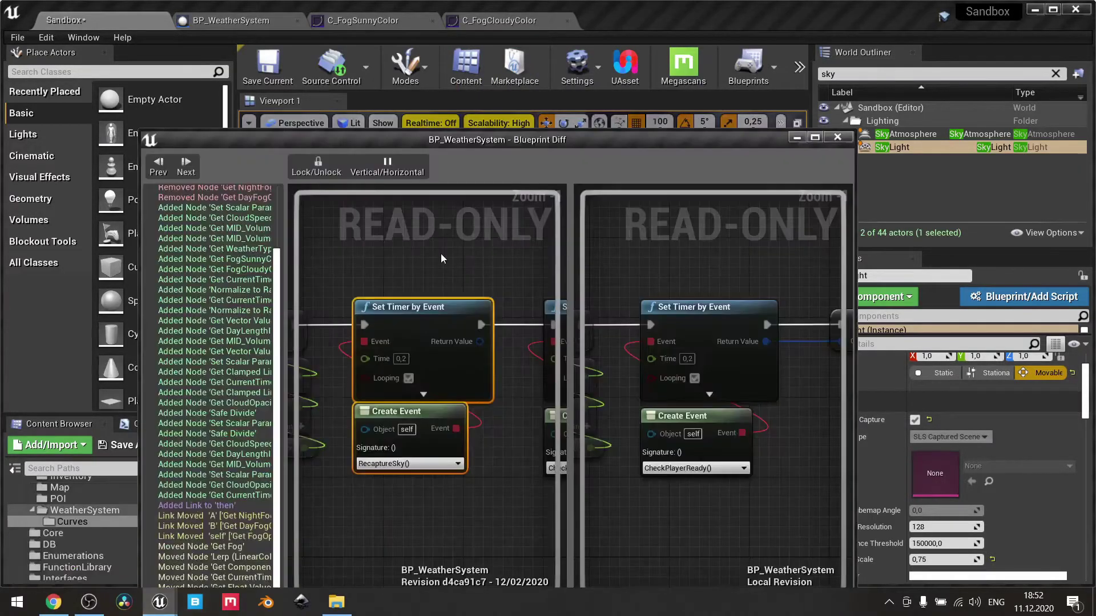
pyautogui.doubleClick(545, 139)
# Step: Compare the Event BeginPlay chain and the surrounding Event Graph nodes between the old and local revisions
pyautogui.scroll(-4, 385, 282)
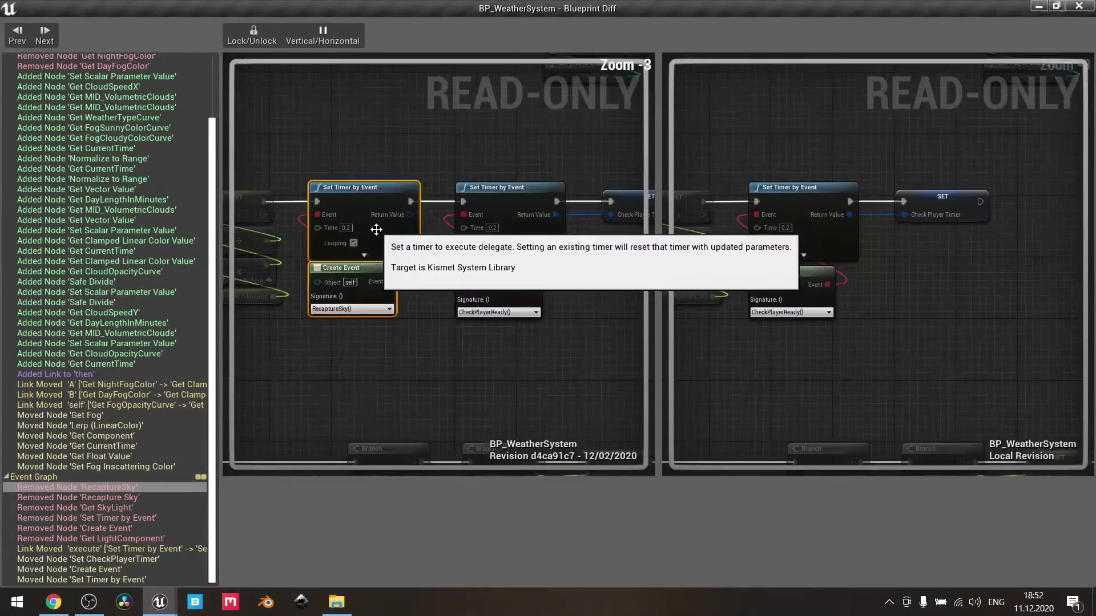
pyautogui.scroll(3, 834, 275)
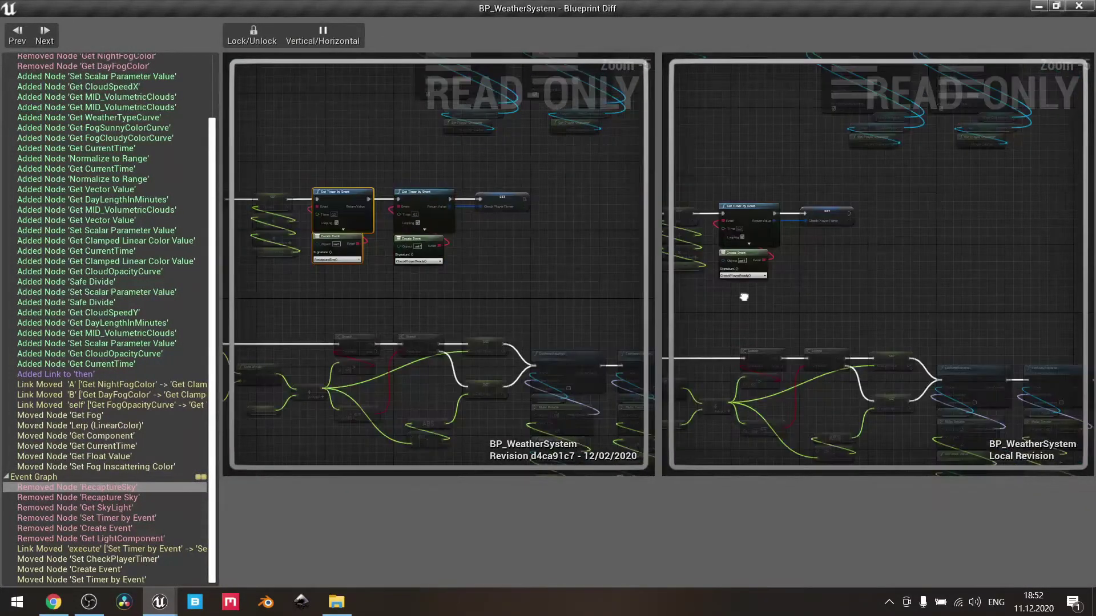
pyautogui.moveTo(1007, 351); pyautogui.dragTo(811, 142)
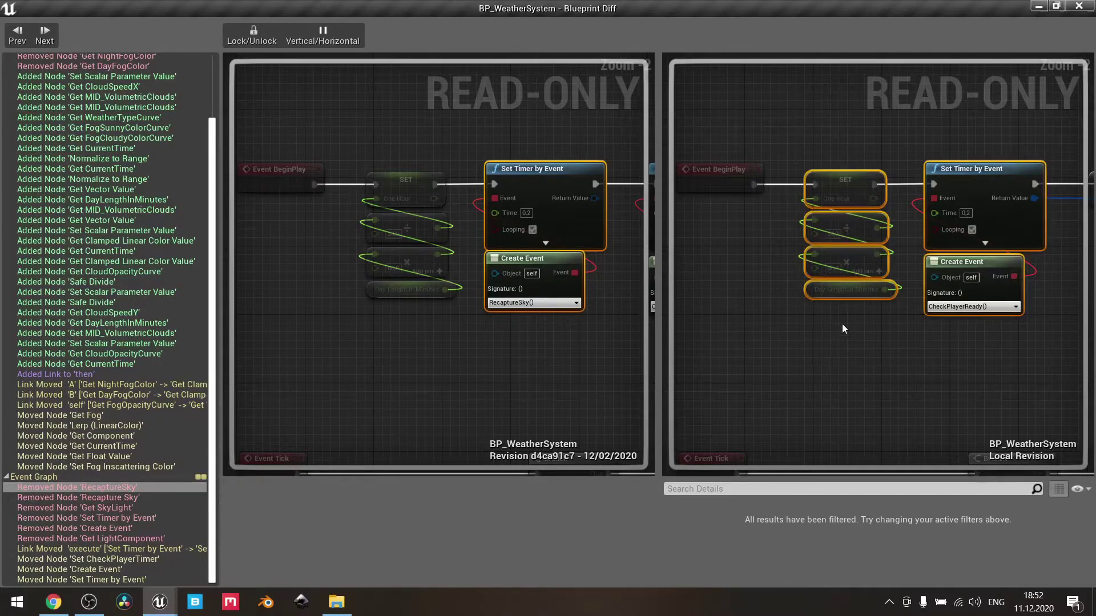
pyautogui.click(815, 347)
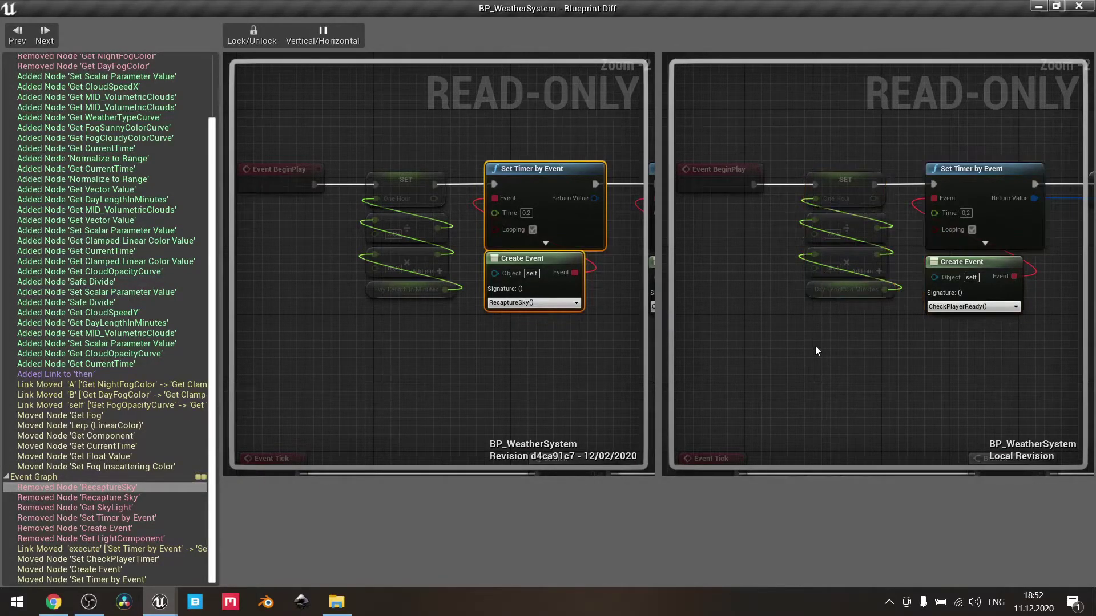
pyautogui.scroll(-1, 815, 347)
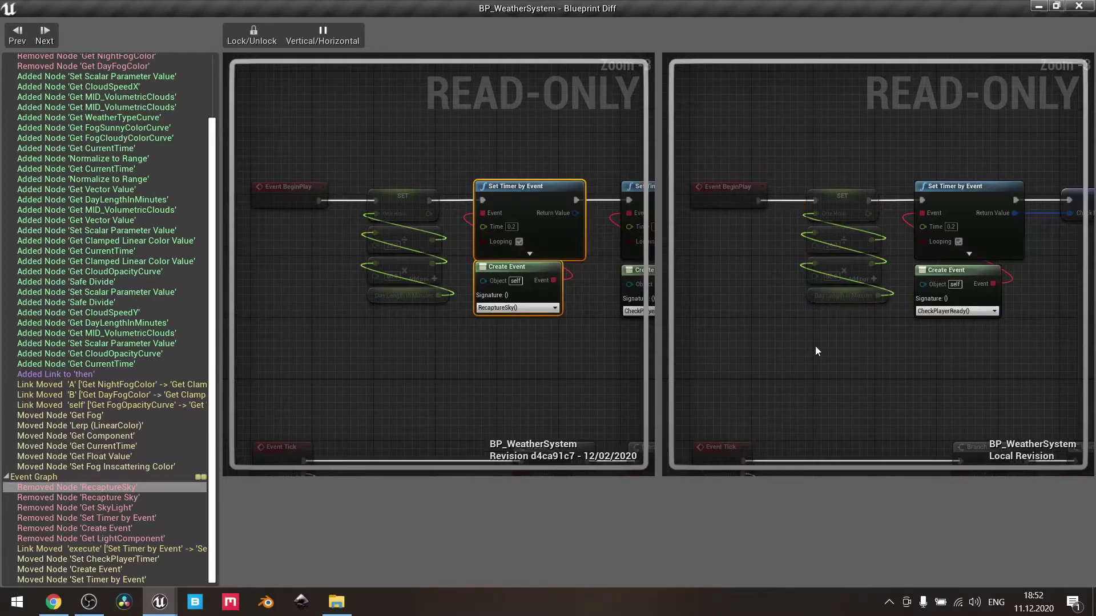
pyautogui.moveTo(815, 346); pyautogui.dragTo(554, 104, button='right')
pyautogui.moveTo(969, 211); pyautogui.dragTo(662, 108, button='right')
pyautogui.scroll(-3, 741, 118)
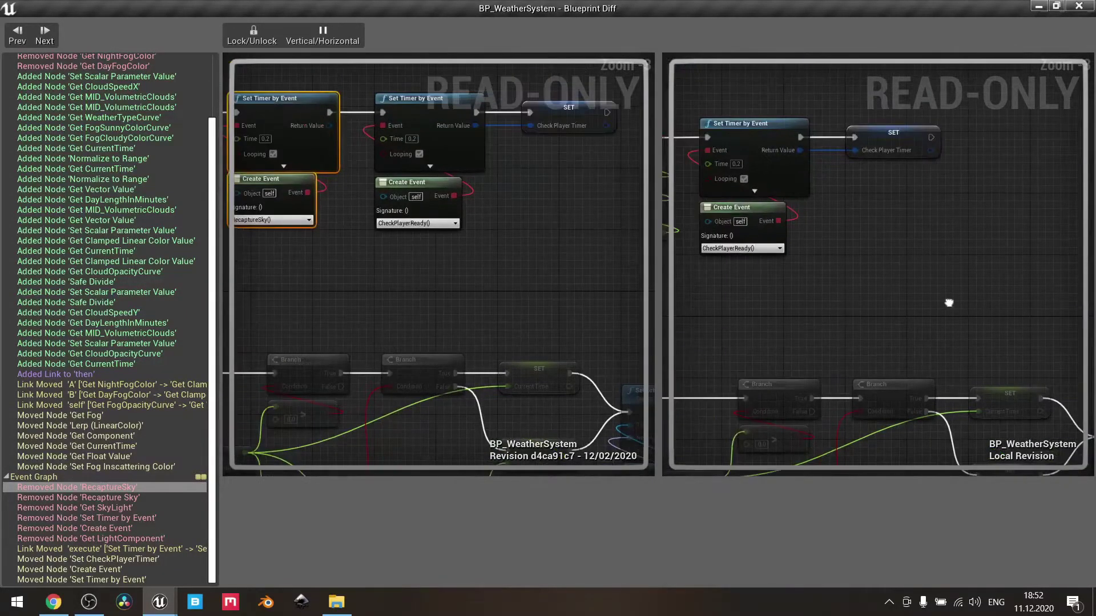
pyautogui.moveTo(871, 223); pyautogui.dragTo(715, 442, button='right')
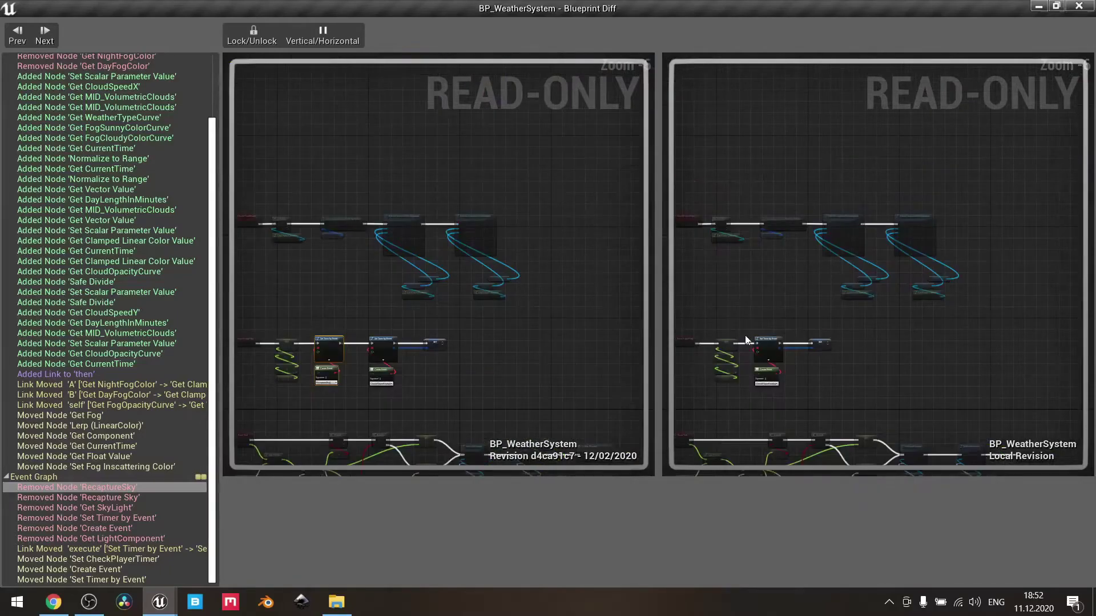
pyautogui.scroll(3, 796, 369)
pyautogui.moveTo(795, 368); pyautogui.dragTo(994, 331, button='right')
pyautogui.moveTo(841, 162); pyautogui.dragTo(852, 310, button='right')
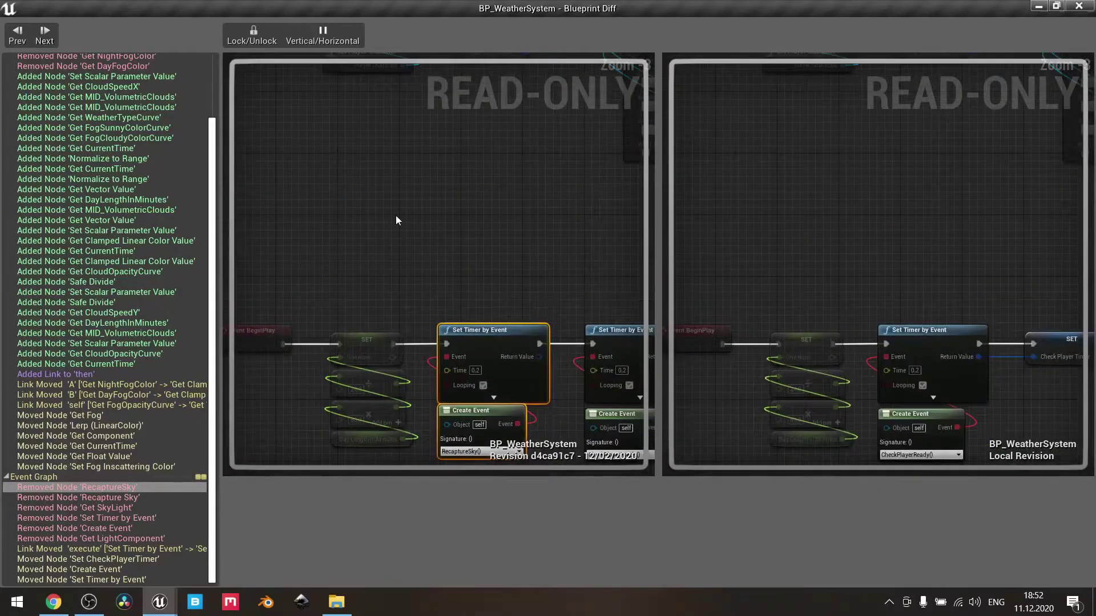
# Step: Expand the Construction Script differences and inspect the removed Recapture Sky node
pyautogui.scroll(3, 121, 364)
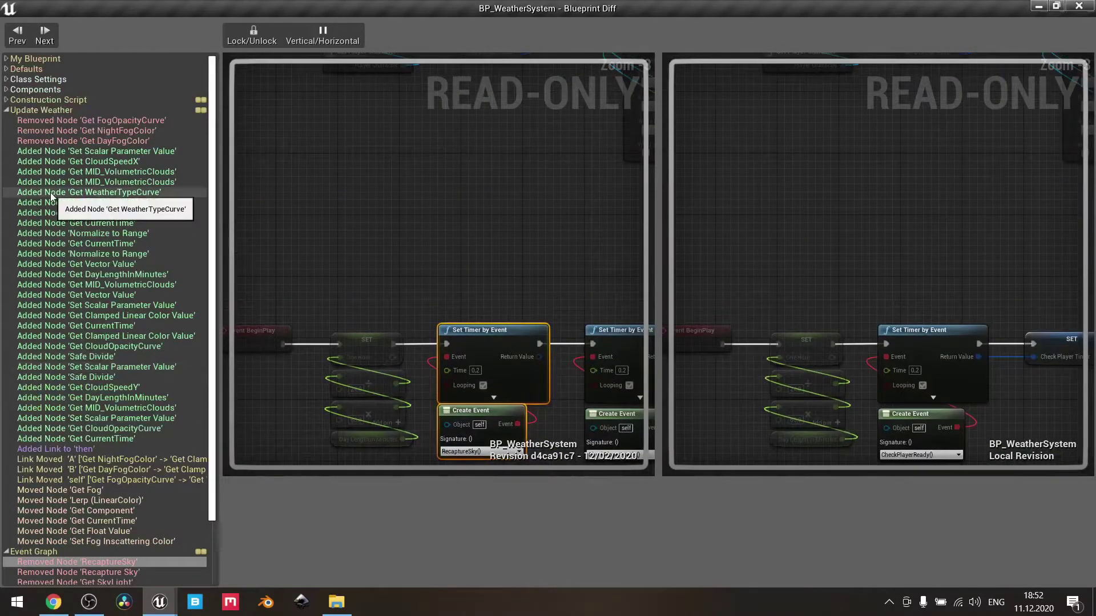
pyautogui.click(6, 99)
pyautogui.click(70, 121)
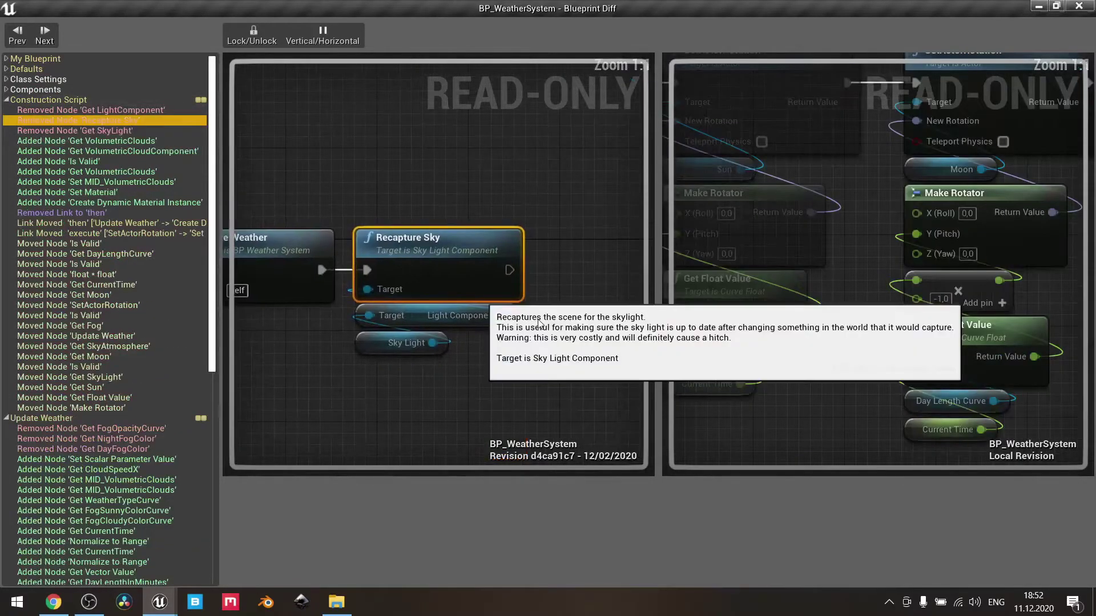
# Step: Compare the end of the Construction Script in both revisions, including the added Create Dynamic Material Instance and Set Material nodes, and close the diff
pyautogui.moveTo(563, 315); pyautogui.dragTo(651, 252, button='right')
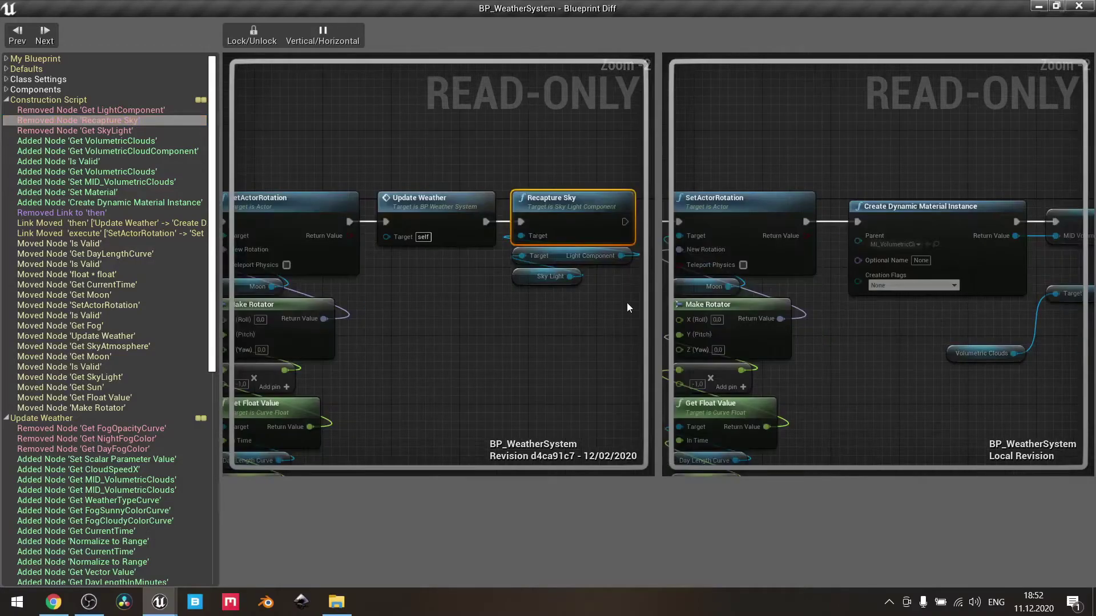
pyautogui.moveTo(621, 304); pyautogui.dragTo(555, 239)
pyautogui.moveTo(601, 314); pyautogui.dragTo(463, 310, button='right')
pyautogui.scroll(-2, 959, 338)
pyautogui.moveTo(965, 329); pyautogui.dragTo(852, 278, button='right')
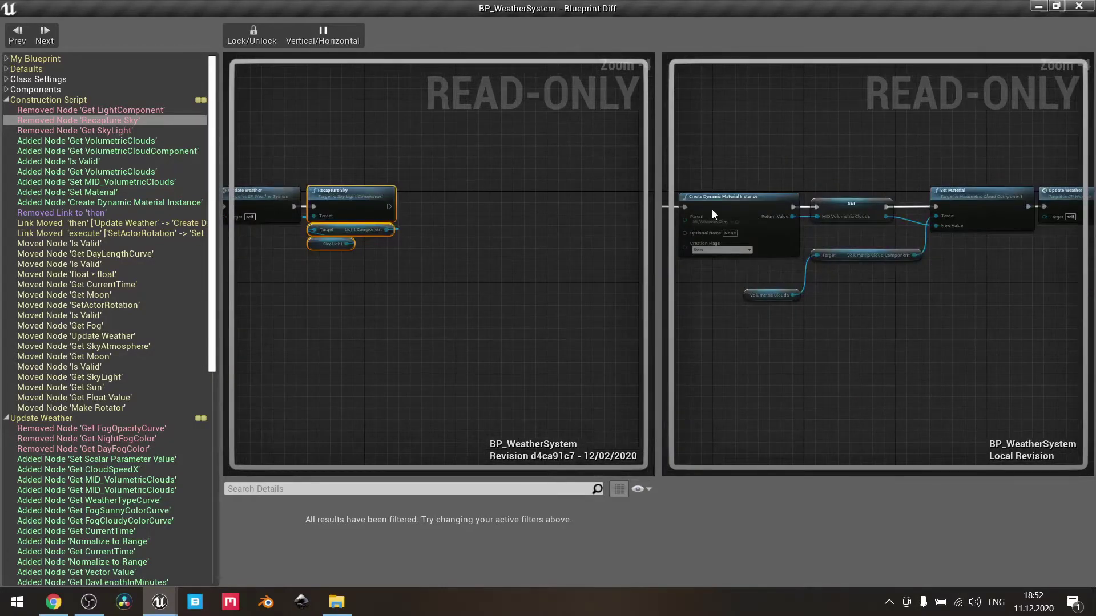
pyautogui.click(1084, 9)
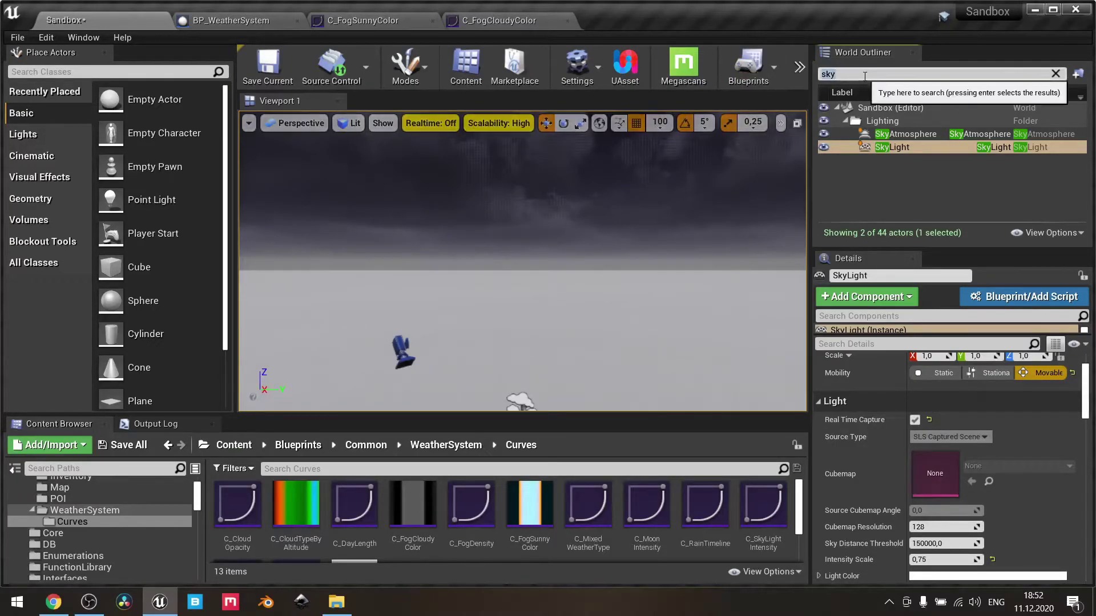
# Step: Filter the level's actors for "dir", select the Sun light and enable Cast Cloud Shadows in its Atmosphere and Cloud settings
pyautogui.write('dir')
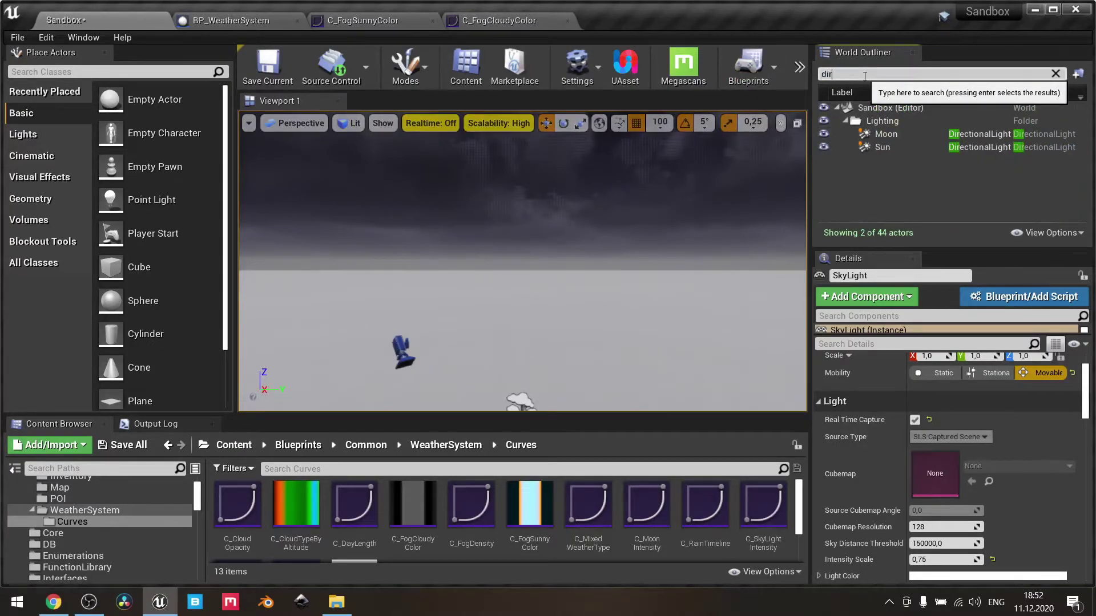
pyautogui.click(868, 147)
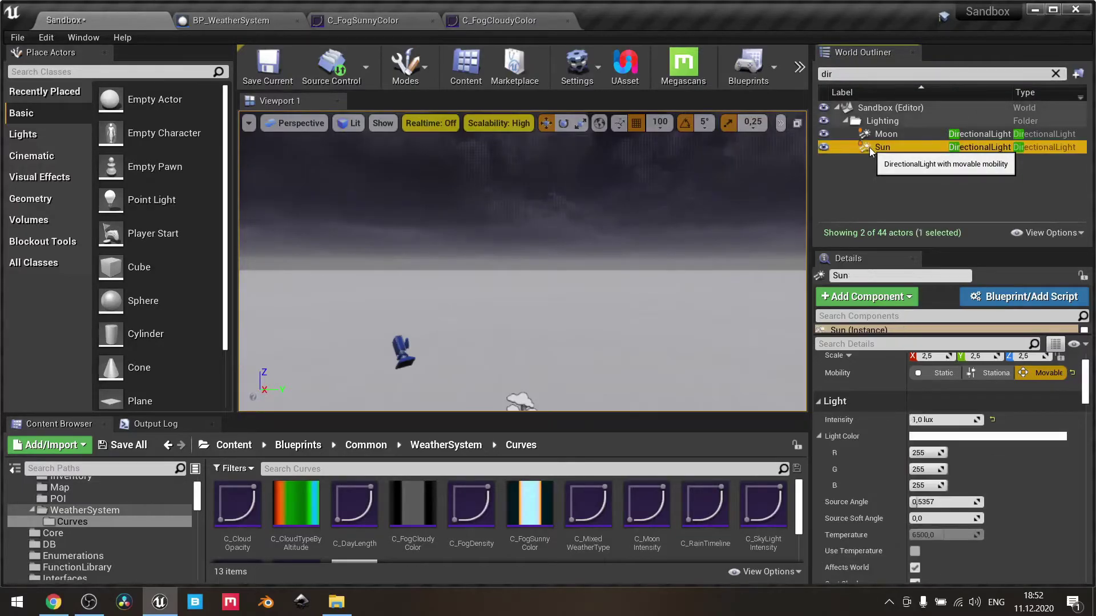
pyautogui.scroll(-2, 853, 434)
pyautogui.scroll(-3, 854, 434)
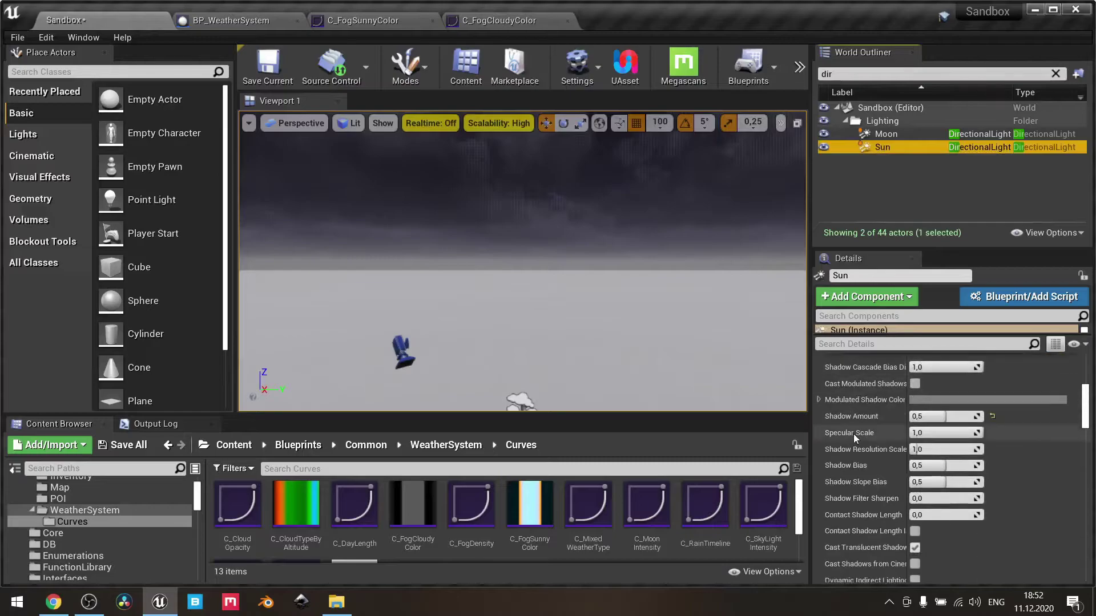
pyautogui.scroll(-5, 853, 434)
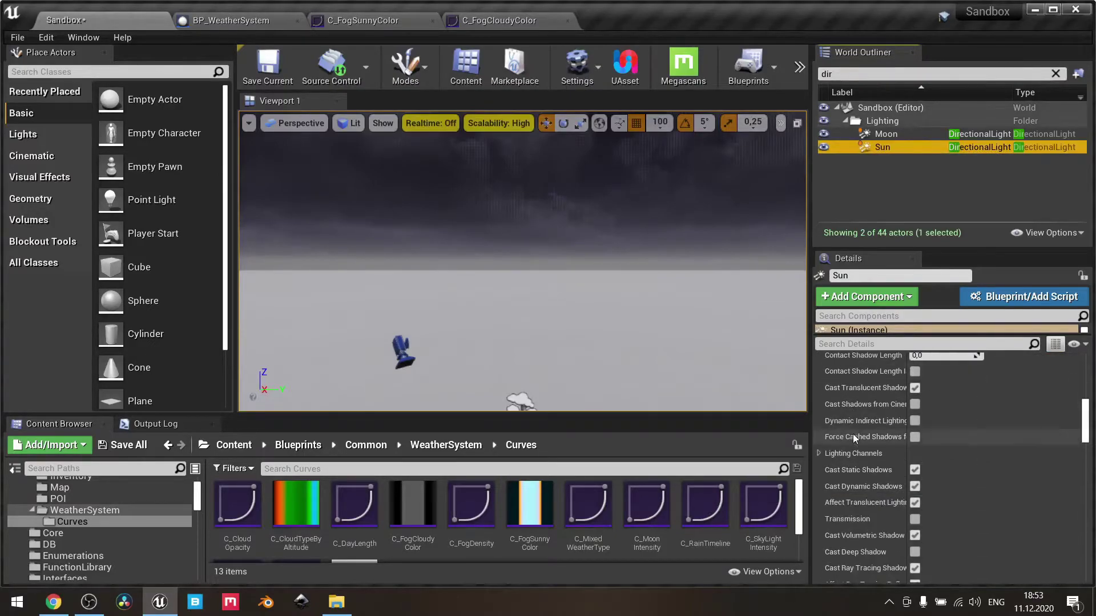
pyautogui.scroll(5, 853, 434)
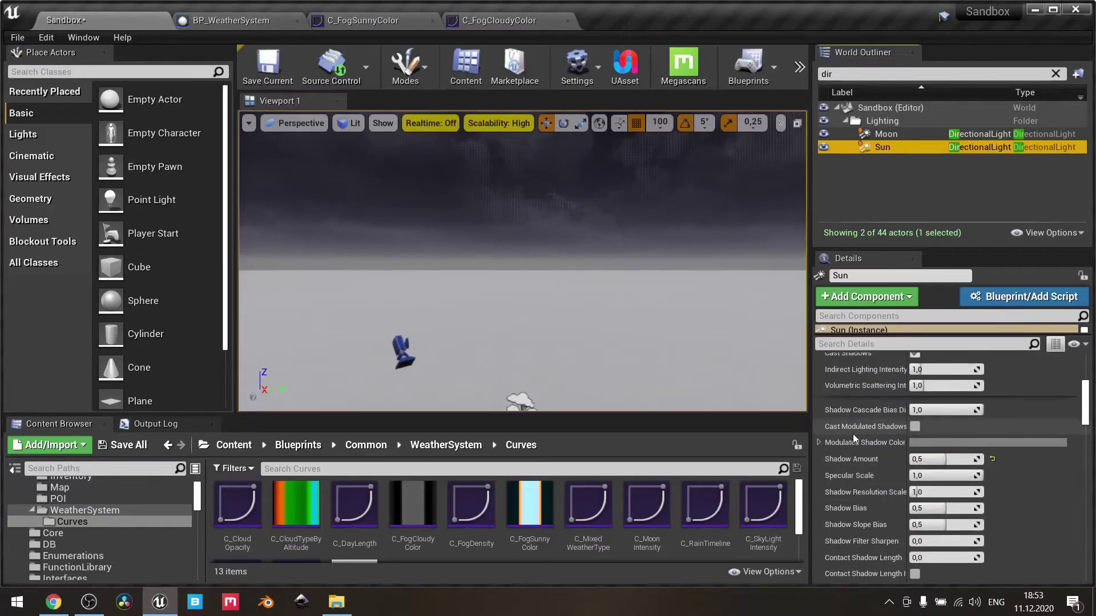
pyautogui.scroll(3, 853, 434)
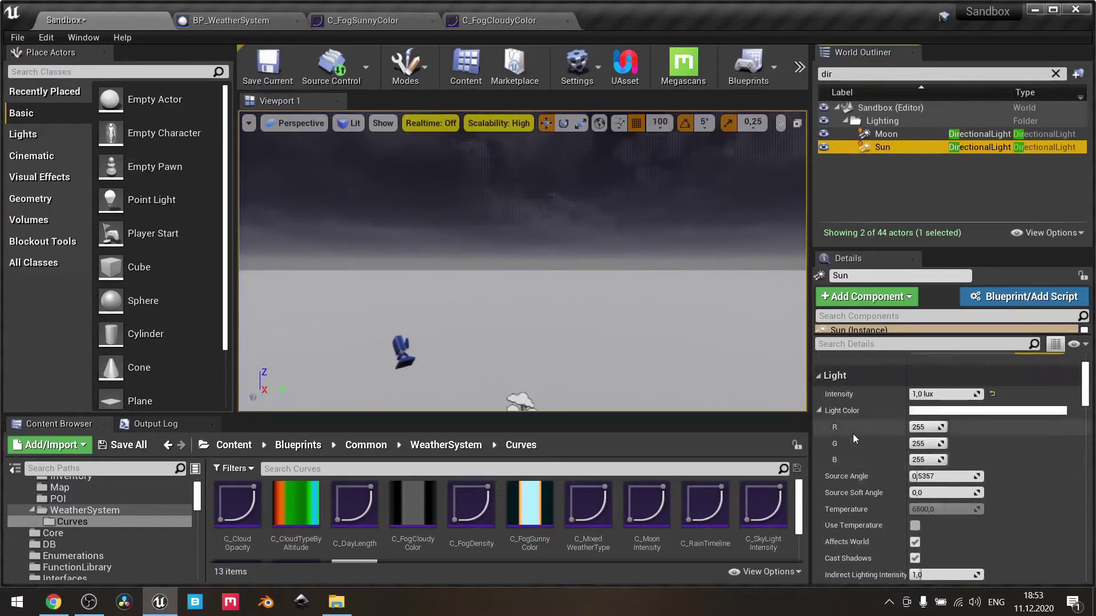
pyautogui.scroll(-6, 853, 434)
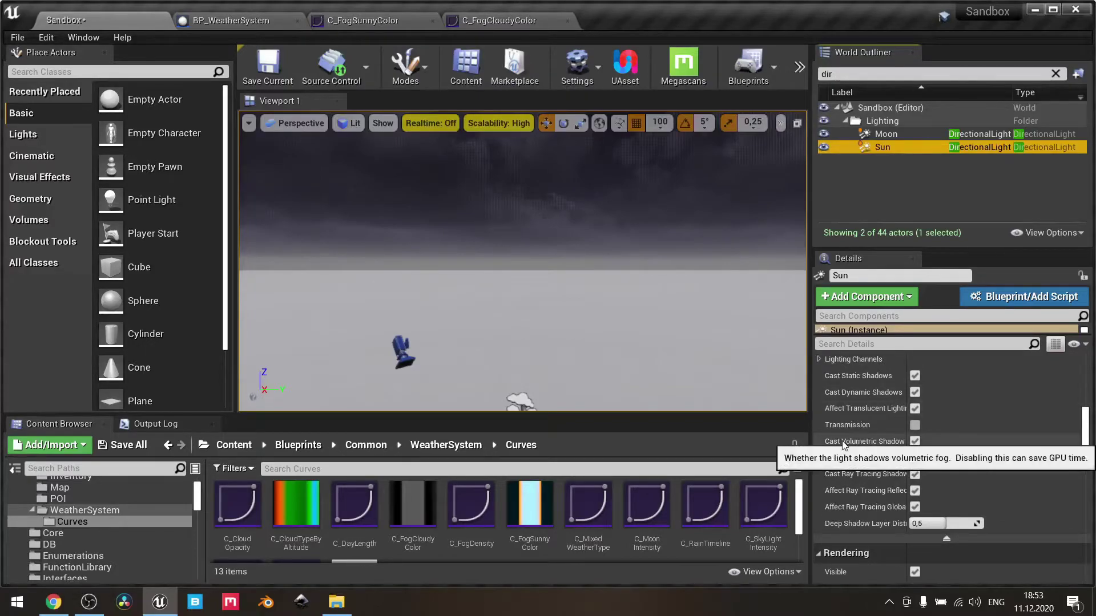
pyautogui.scroll(-3, 974, 449)
pyautogui.scroll(-6, 974, 450)
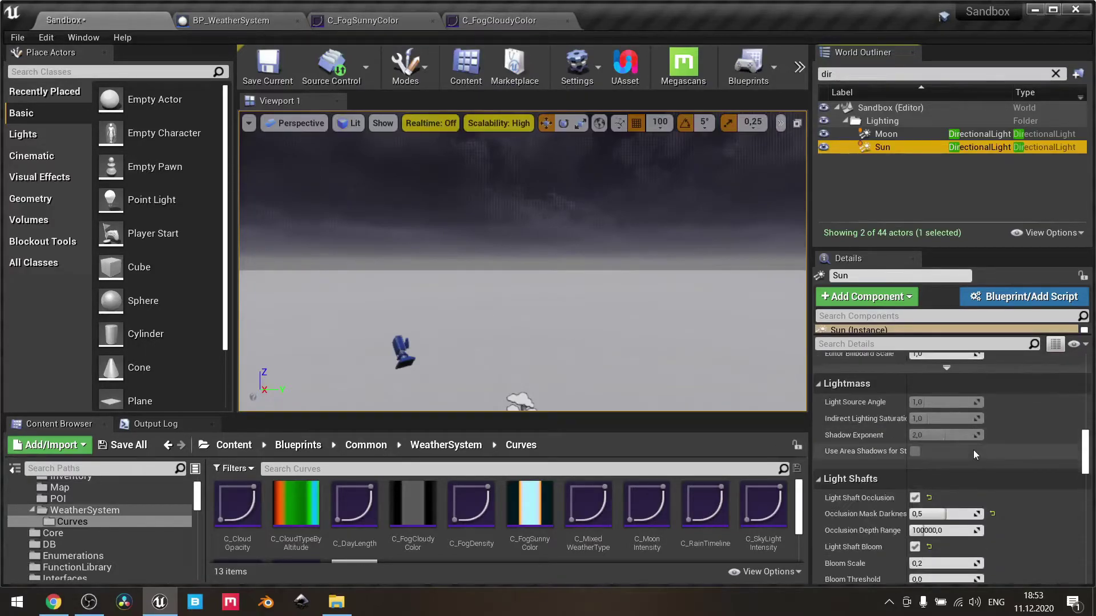
pyautogui.scroll(-5, 974, 451)
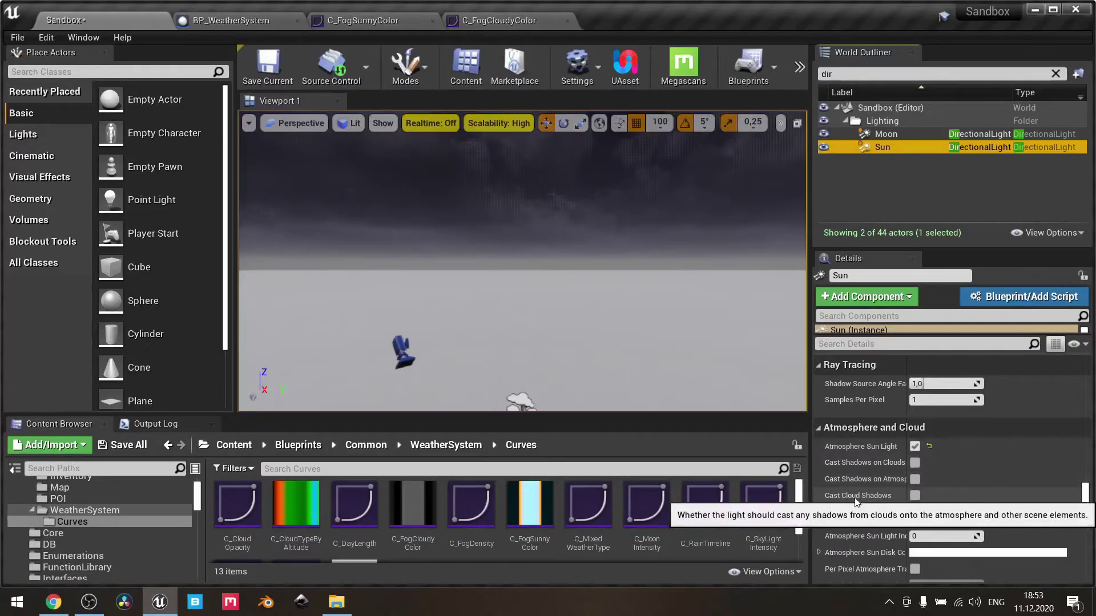
pyautogui.scroll(-2, 854, 501)
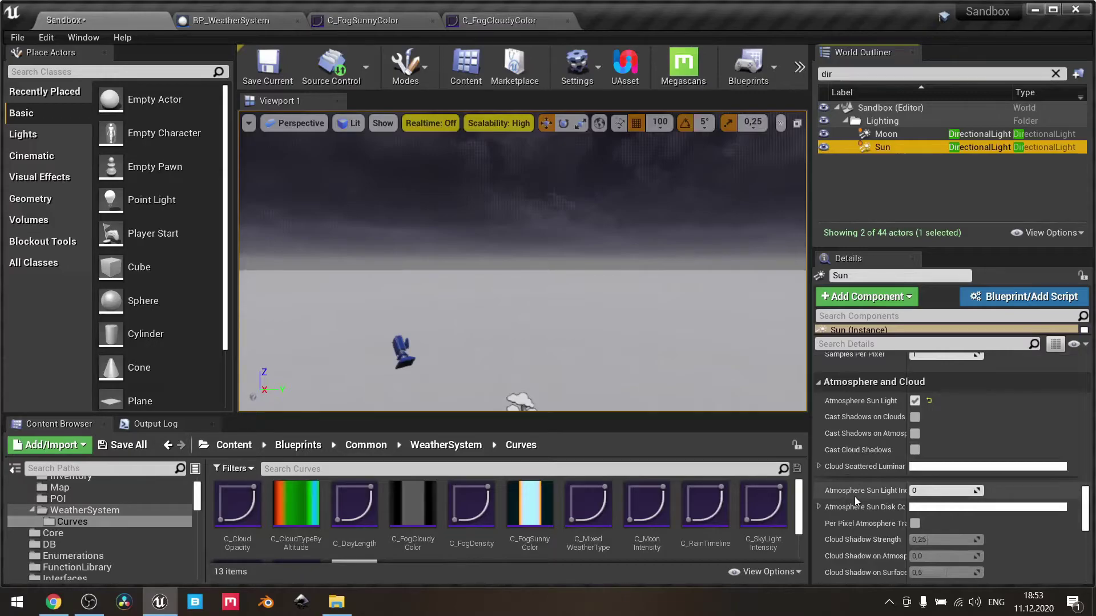
pyautogui.click(914, 451)
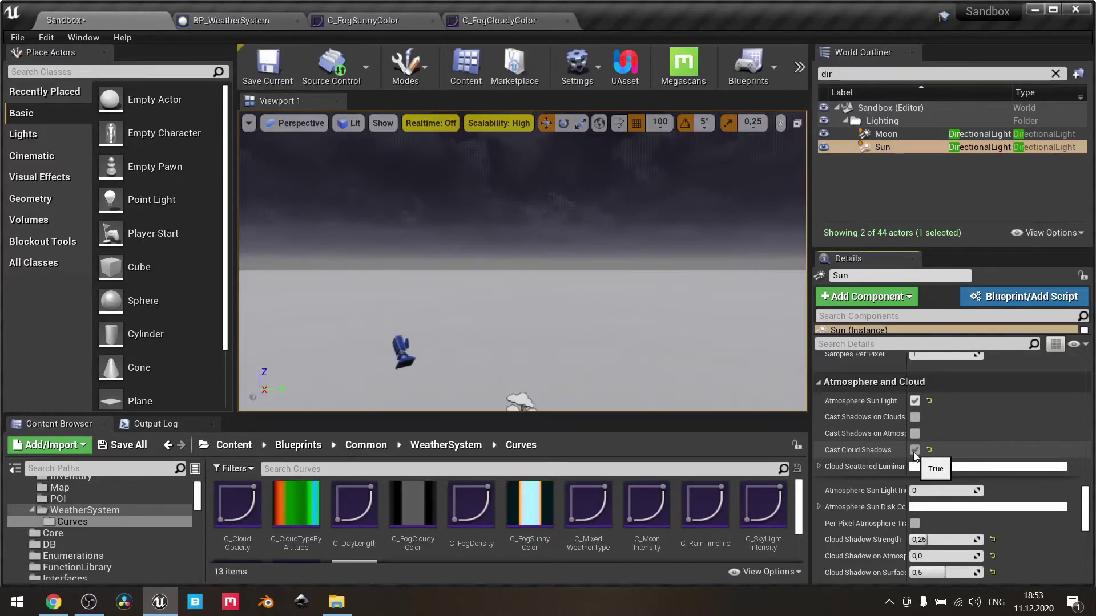
# Step: Widen the property name column and examine the Sun's cloud shadow strength, surface strength, extent and map resolution settings
pyautogui.scroll(-3, 914, 452)
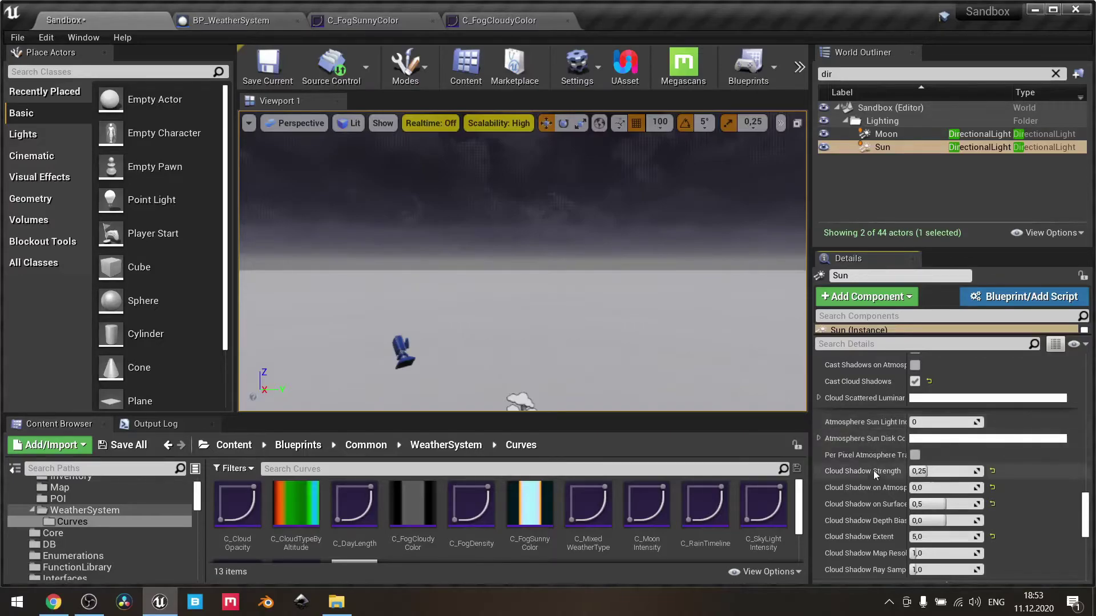
pyautogui.scroll(-2, 874, 470)
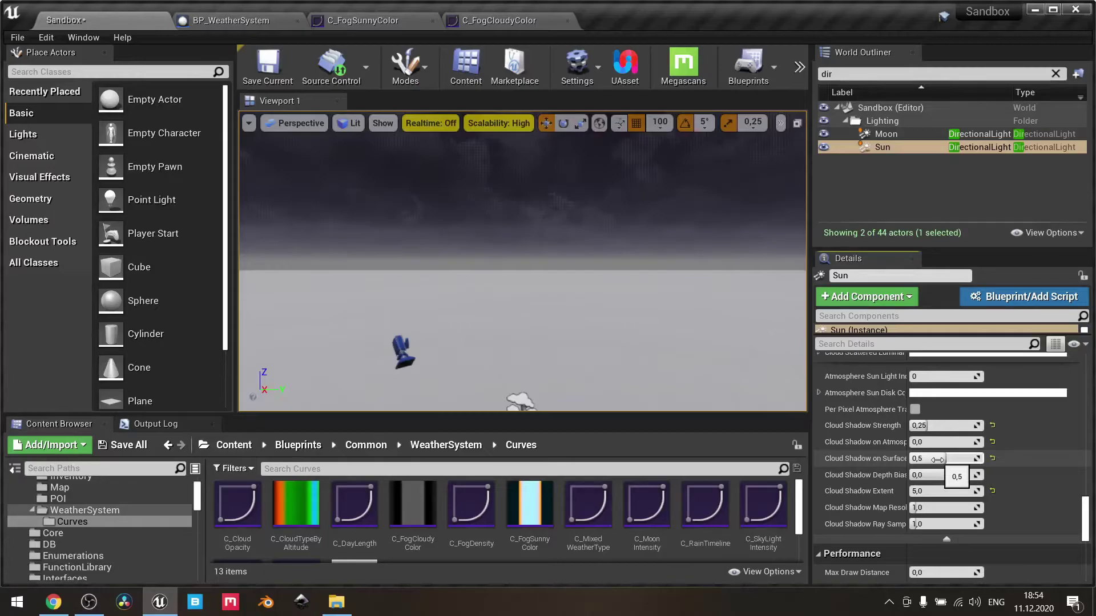
pyautogui.moveTo(908, 394); pyautogui.dragTo(942, 395)
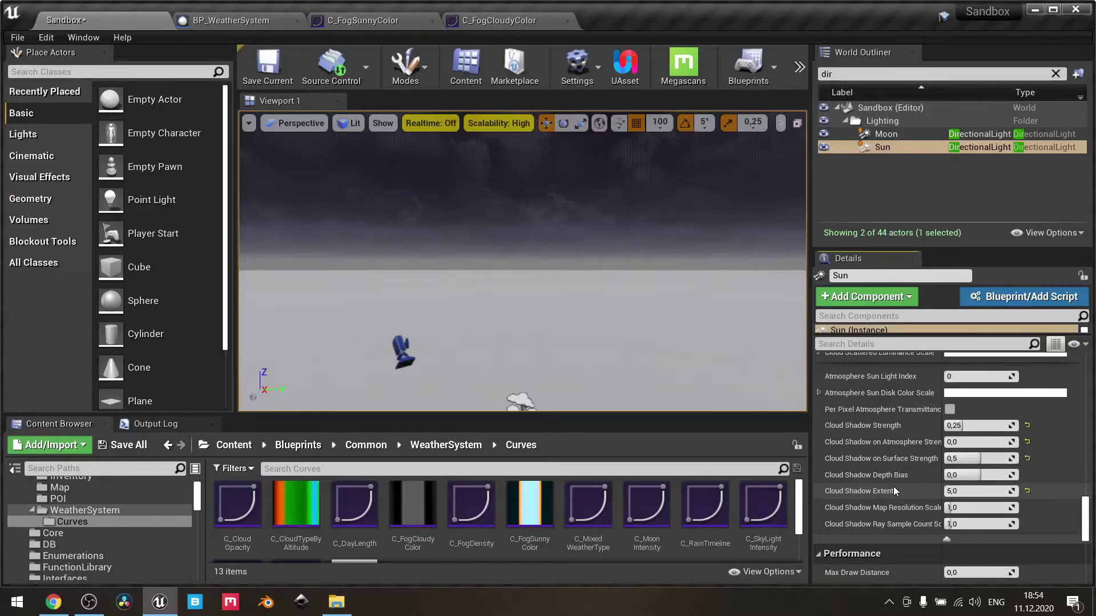
pyautogui.scroll(2, 893, 485)
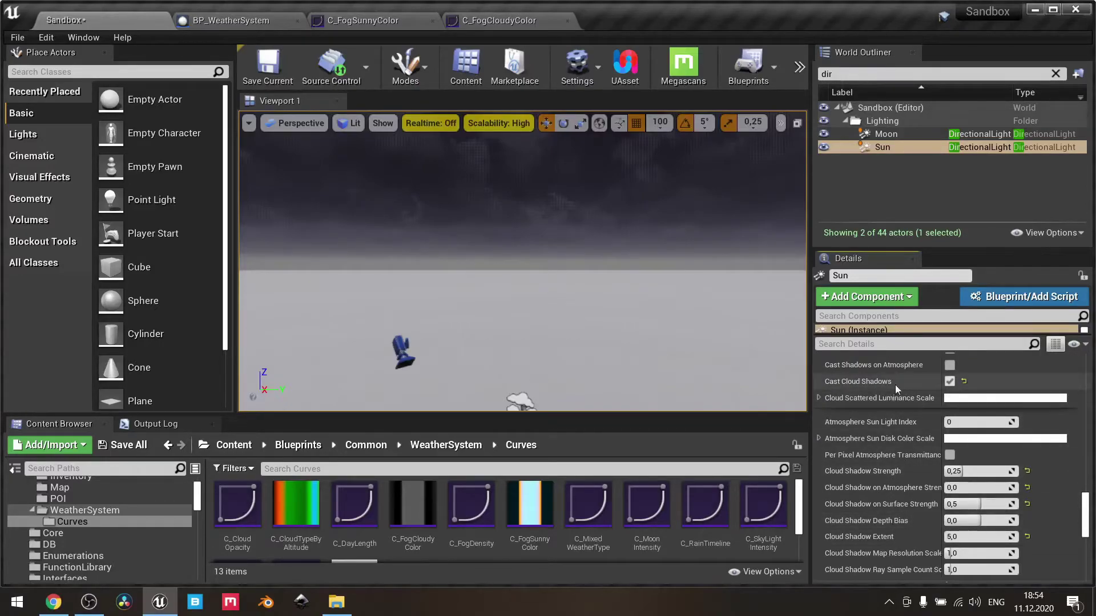
pyautogui.scroll(2, 906, 476)
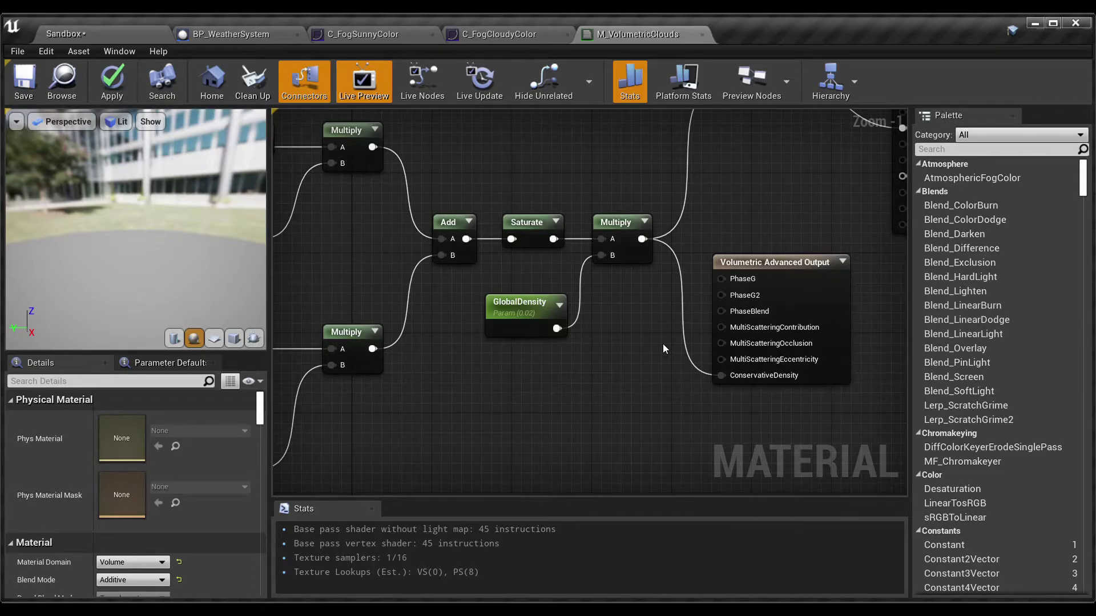
# Step: Inspect the density nodes feeding the Volumetric Advanced Output in M_VolumetricClouds, and review that node's phase, multi-scattering and ray march options
pyautogui.scroll(-1, 663, 344)
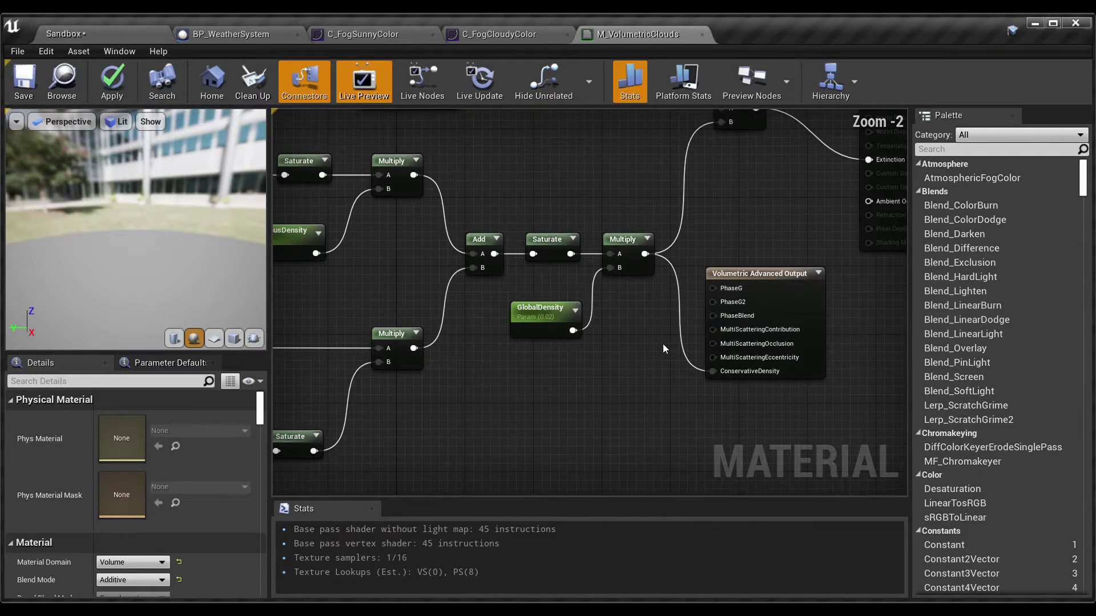
pyautogui.scroll(-4, 644, 300)
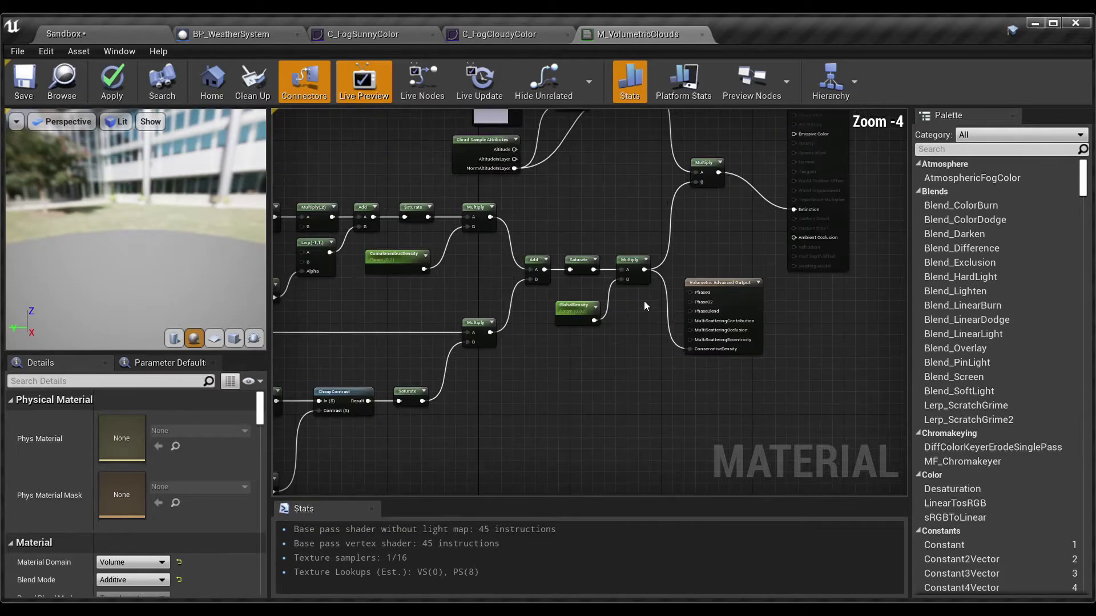
pyautogui.moveTo(641, 309)
pyautogui.mouseDown(button='right')
pyautogui.moveTo(702, 246)
pyautogui.moveTo(958, 236)
pyautogui.moveTo(881, 282)
pyautogui.moveTo(631, 313)
pyautogui.mouseUp(button='right')
pyautogui.scroll(4, 630, 313)
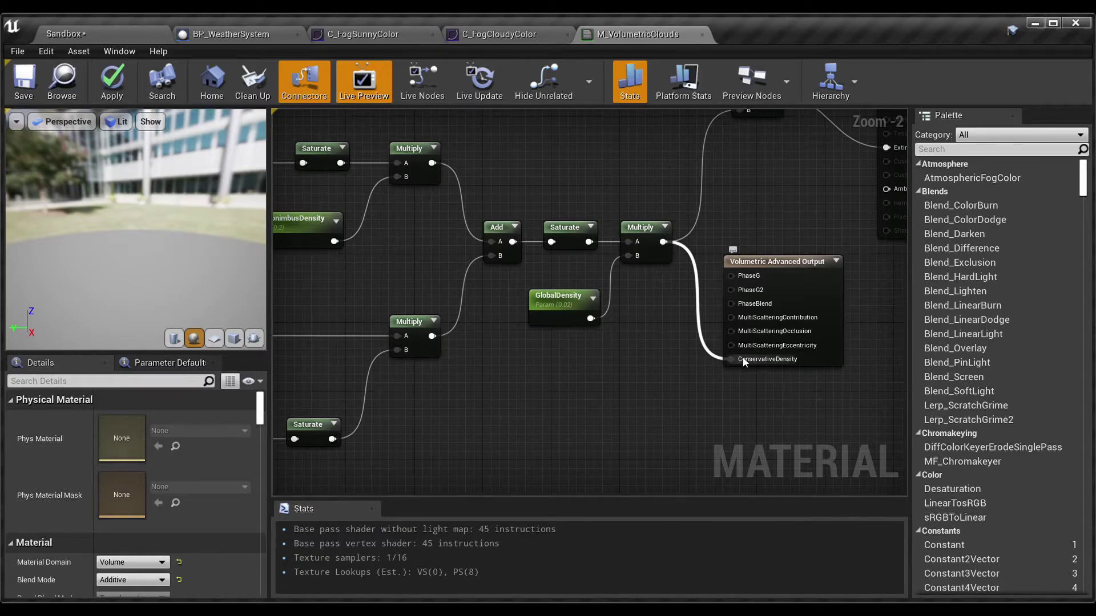
pyautogui.click(773, 272)
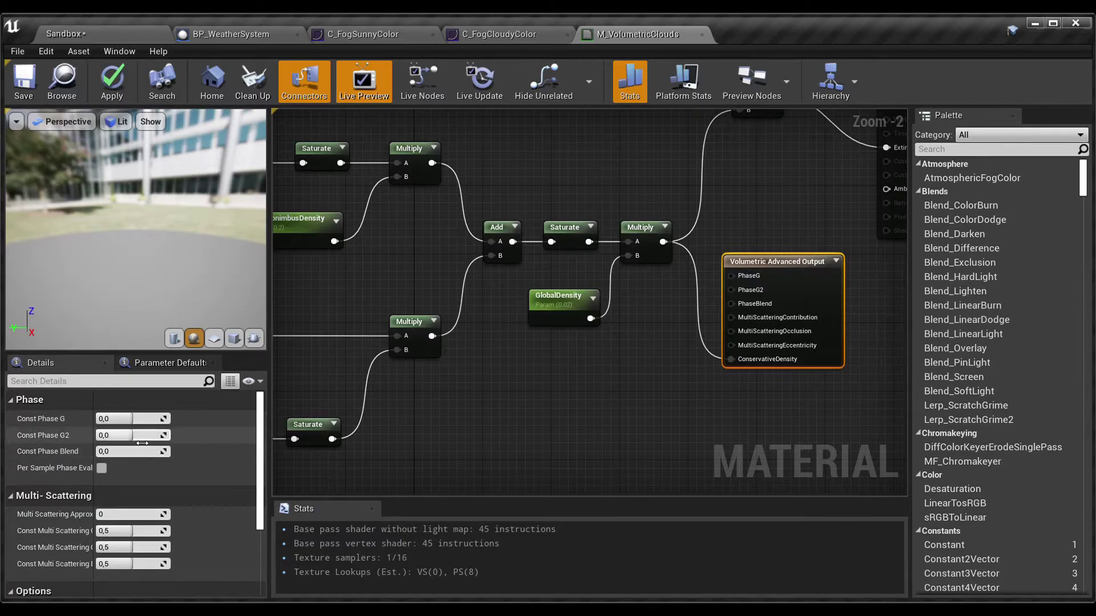
pyautogui.scroll(-3, 137, 446)
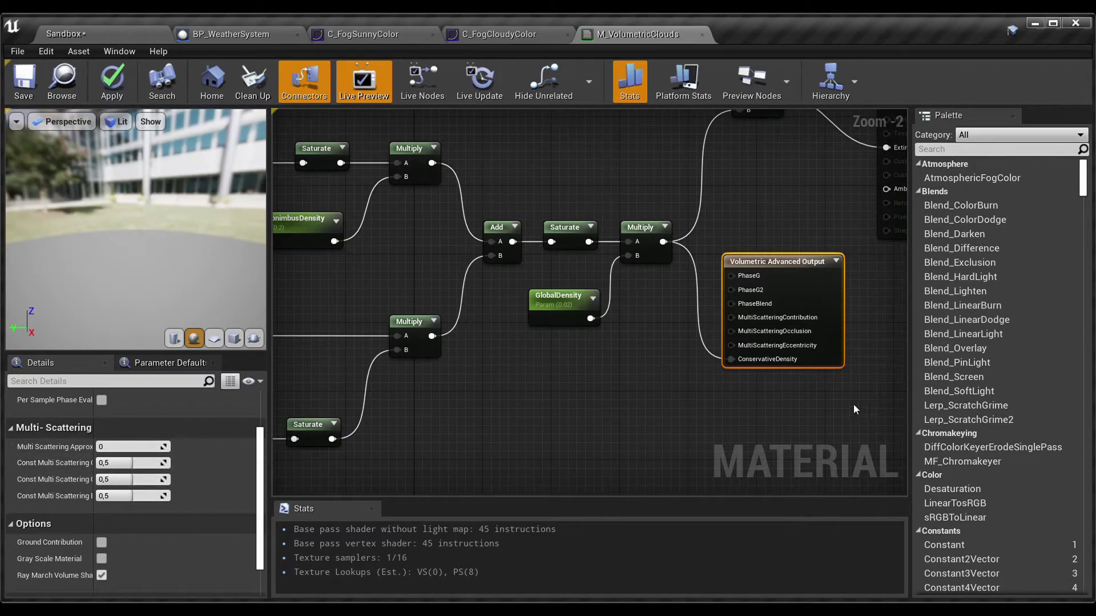
# Step: Delete the Volumetric Advanced Output node, inspect the remaining connections to the material output, and undo the deletion
pyautogui.press('Delete')
pyautogui.scroll(-2, 781, 289)
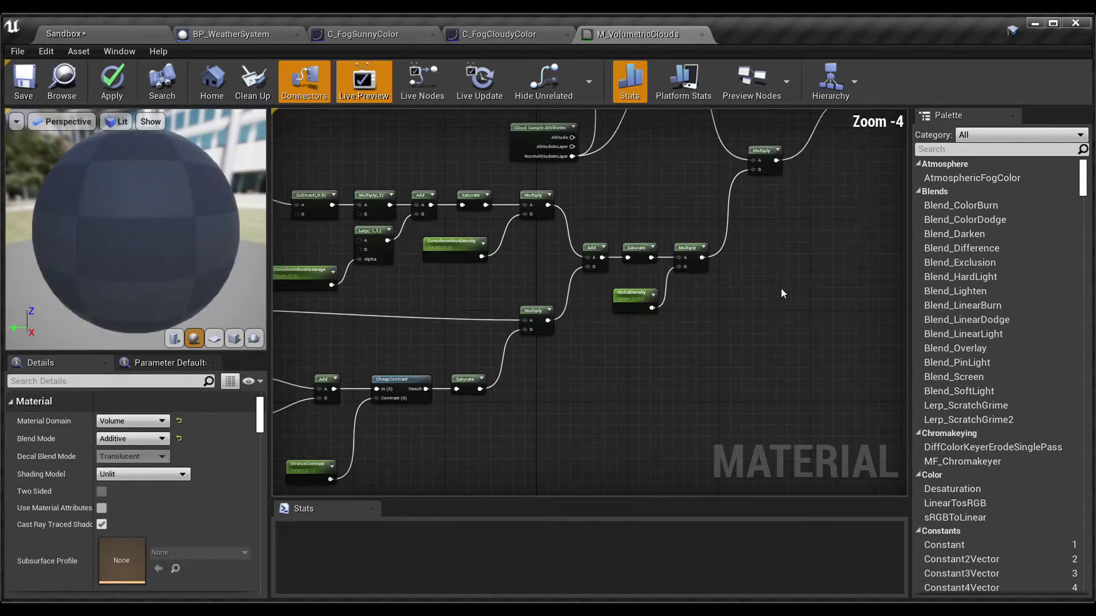
pyautogui.moveTo(781, 289); pyautogui.dragTo(762, 372, button='right')
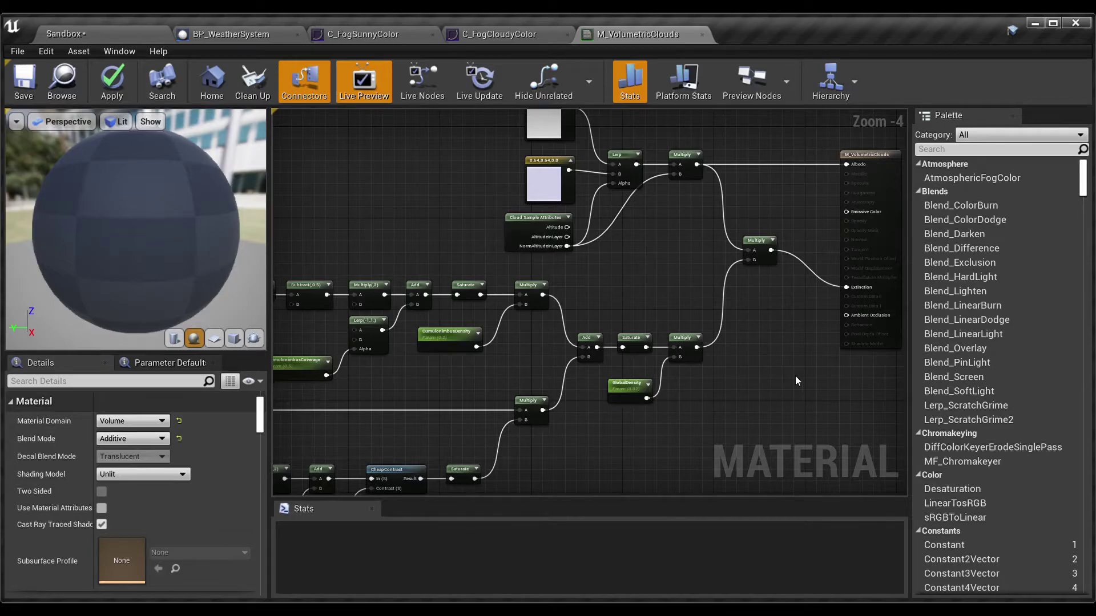
pyautogui.moveTo(796, 375); pyautogui.dragTo(704, 378, button='right')
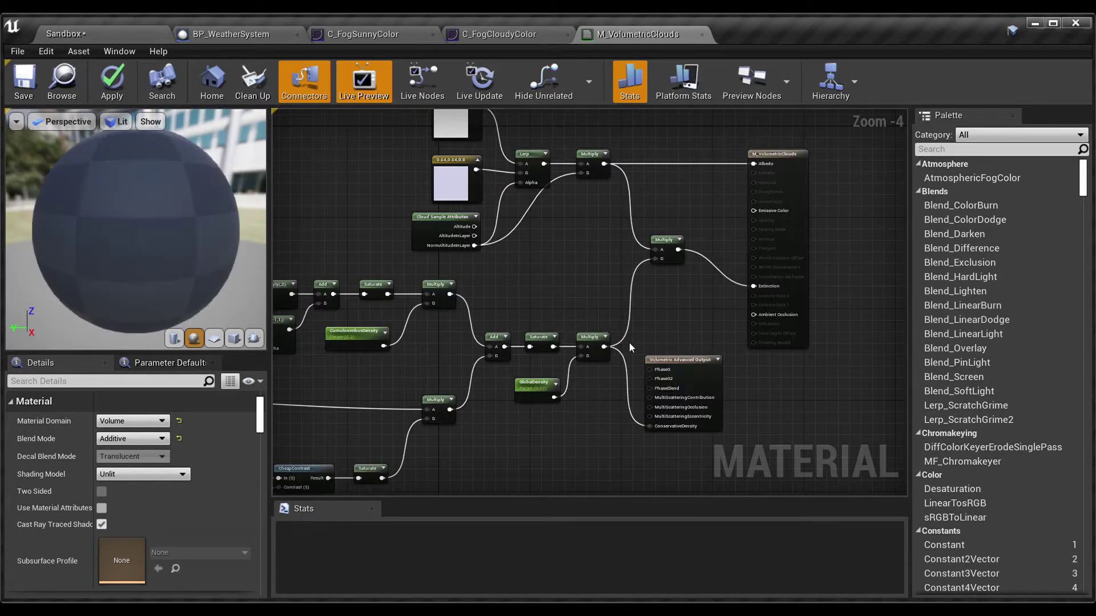
pyautogui.scroll(3, 693, 361)
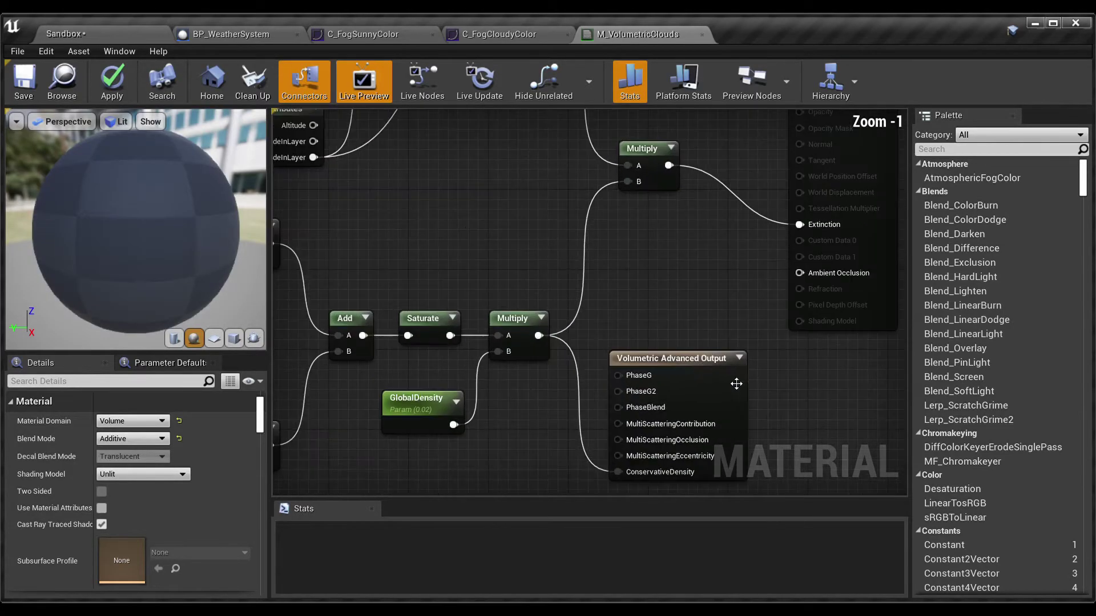
pyautogui.moveTo(736, 382); pyautogui.dragTo(647, 269, button='right')
# Step: Recheck the Sun's cloud shadow settings in the Sandbox level, and filter the actors for "cloud" to examine VolumetricCloud's Cloud Tracing settings
pyautogui.click(99, 34)
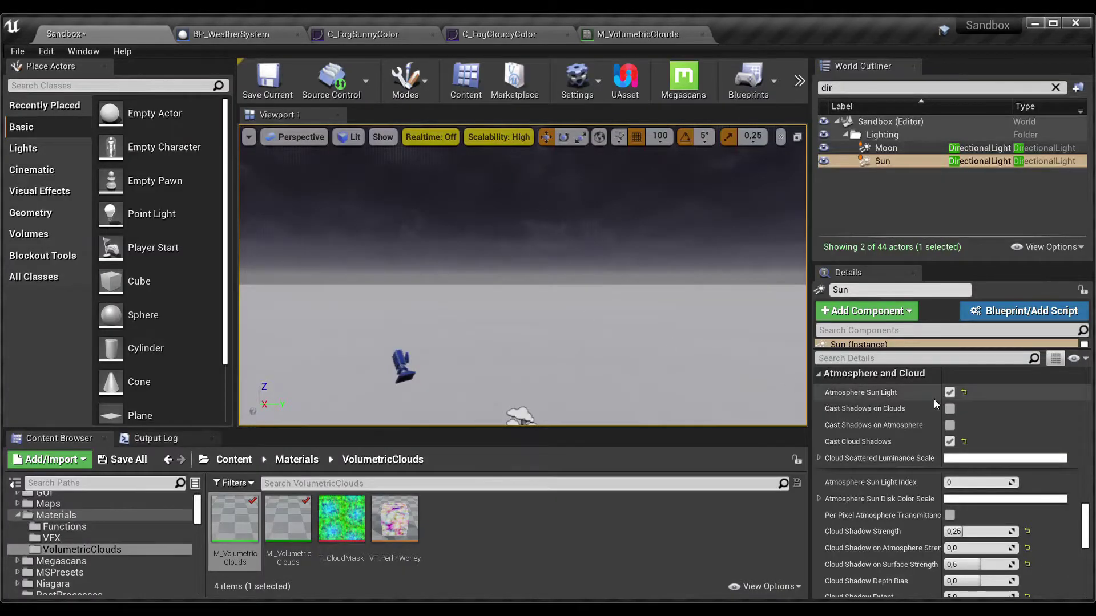
pyautogui.scroll(-3, 909, 484)
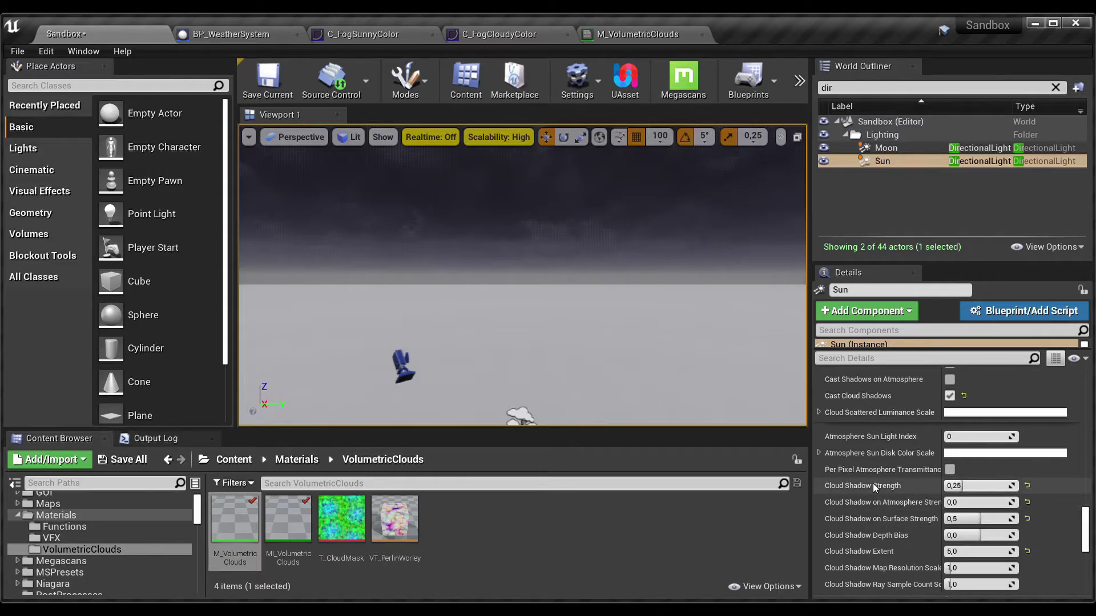
pyautogui.doubleClick(843, 87)
pyautogui.write('cloud')
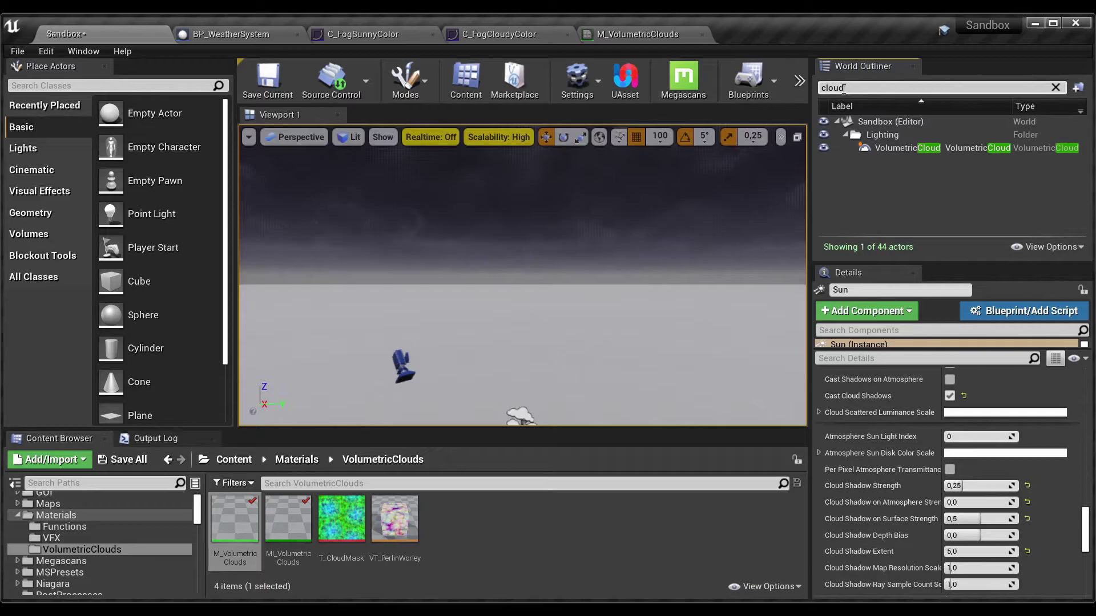
pyautogui.click(908, 148)
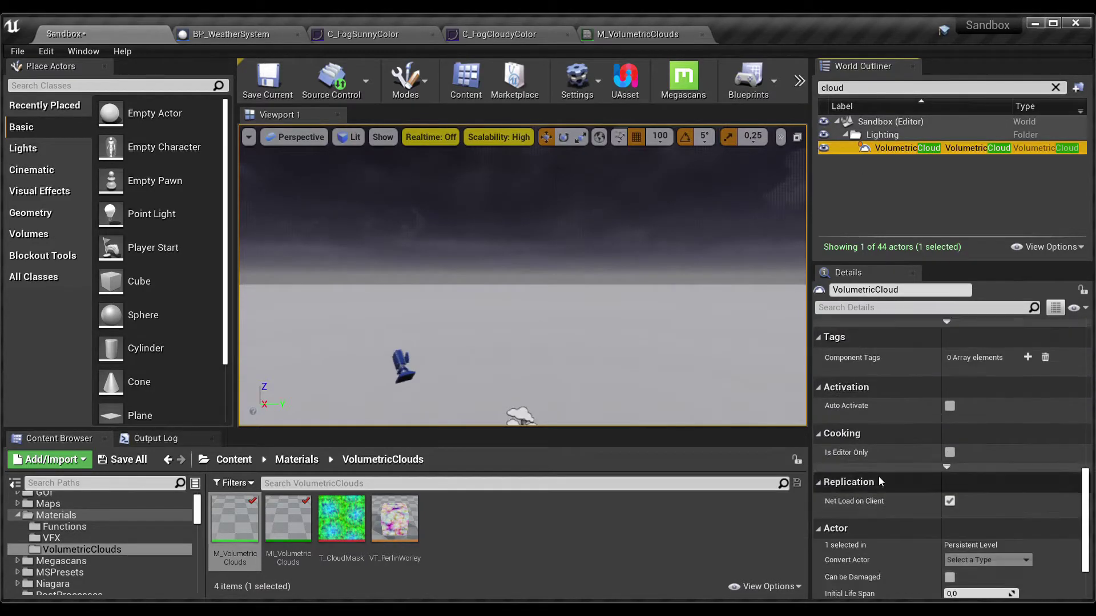
pyautogui.scroll(5, 878, 476)
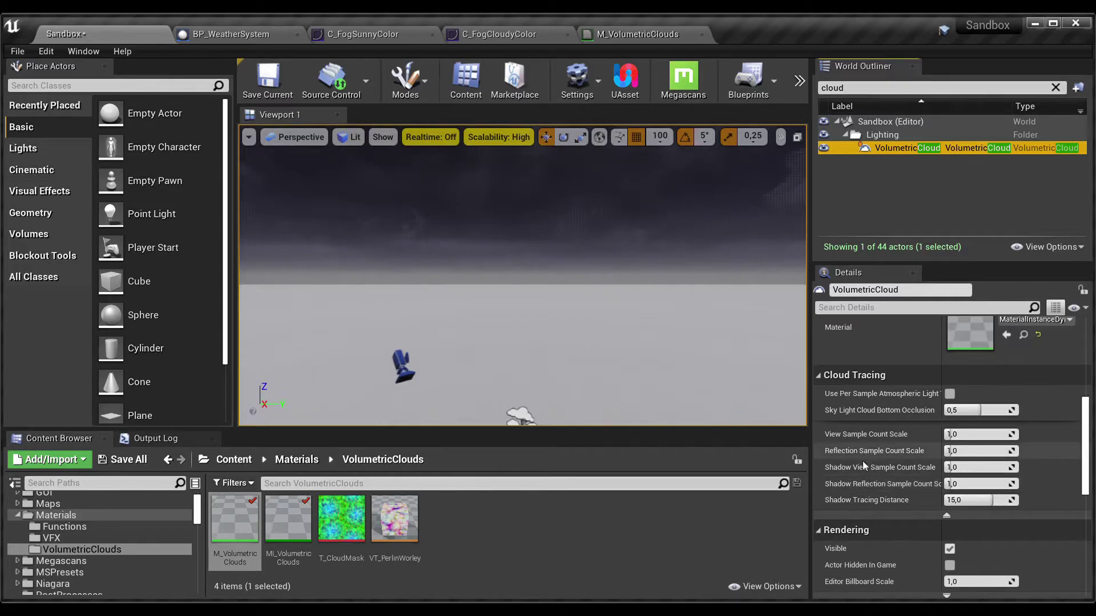
# Step: Return to the M_VolumetricClouds material and select the Volumetric Advanced Output node to view its options
pyautogui.click(638, 41)
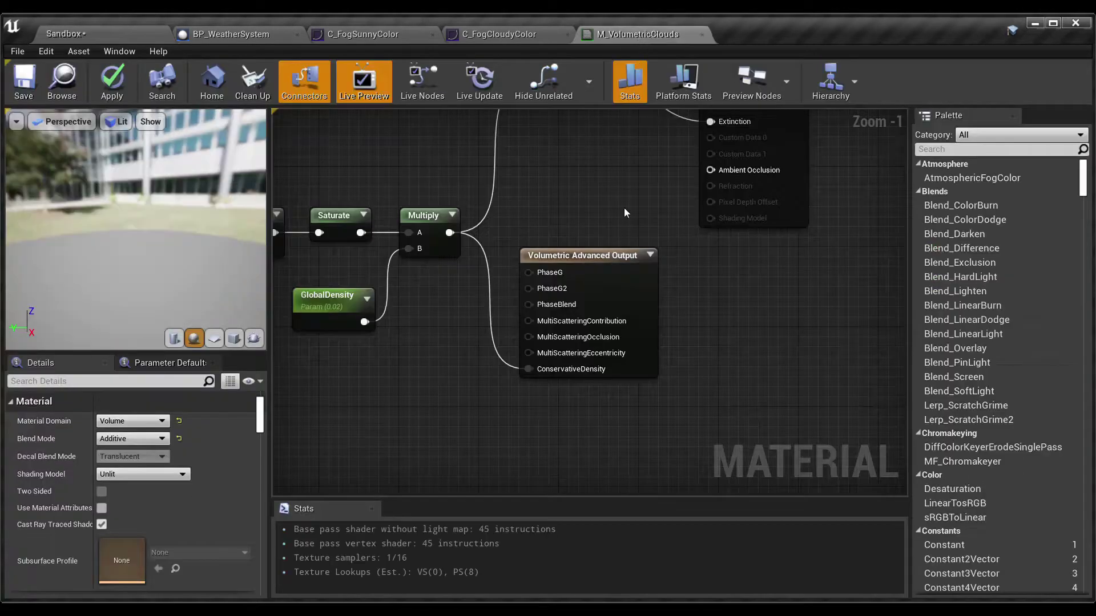
pyautogui.click(654, 375)
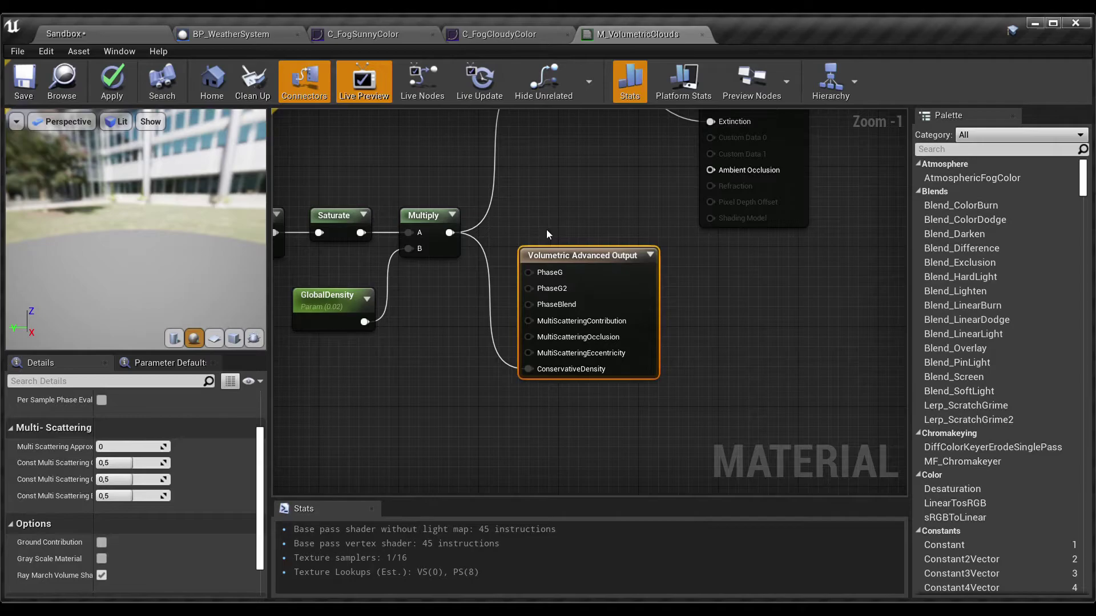
# Step: Filter the Sandbox level's actors for "height", select ExponentialHeightFog, and inspect its Directional Inscattering Color without changing it
pyautogui.click(85, 33)
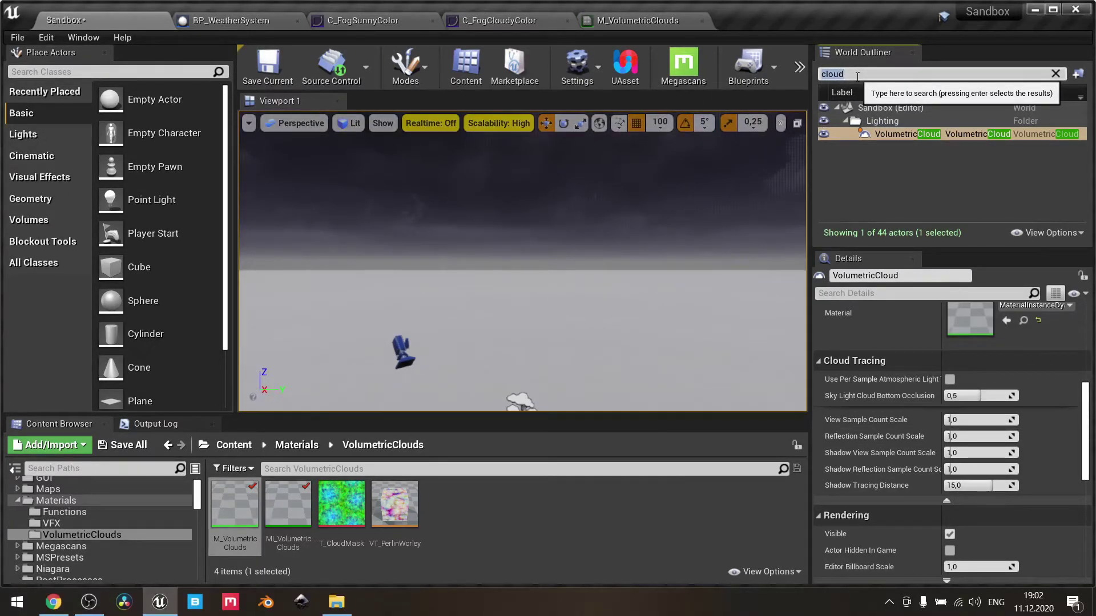
pyautogui.write('height')
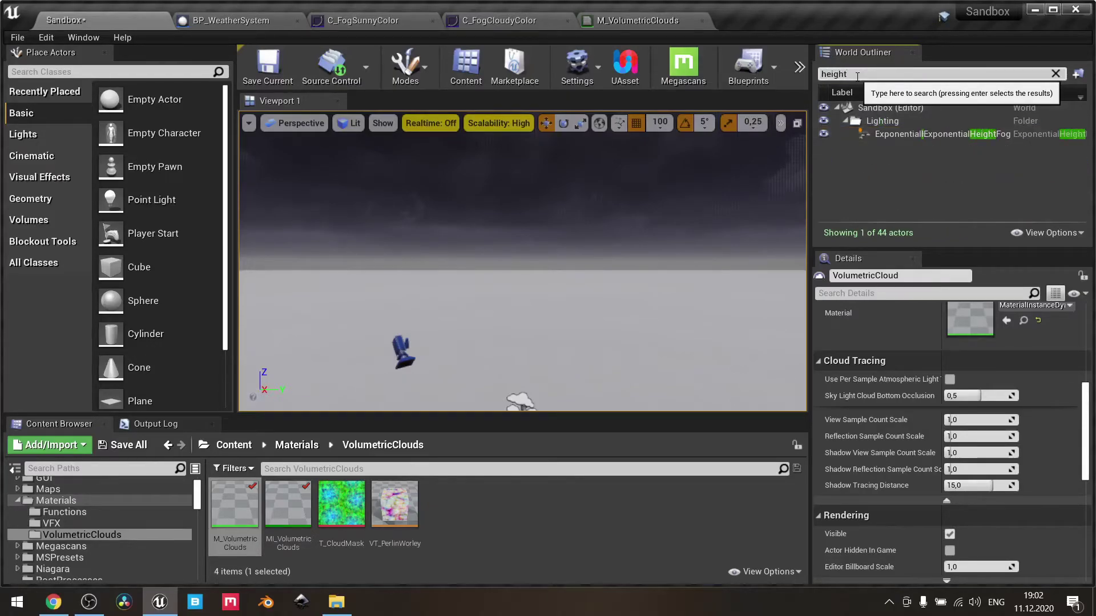
pyautogui.click(919, 135)
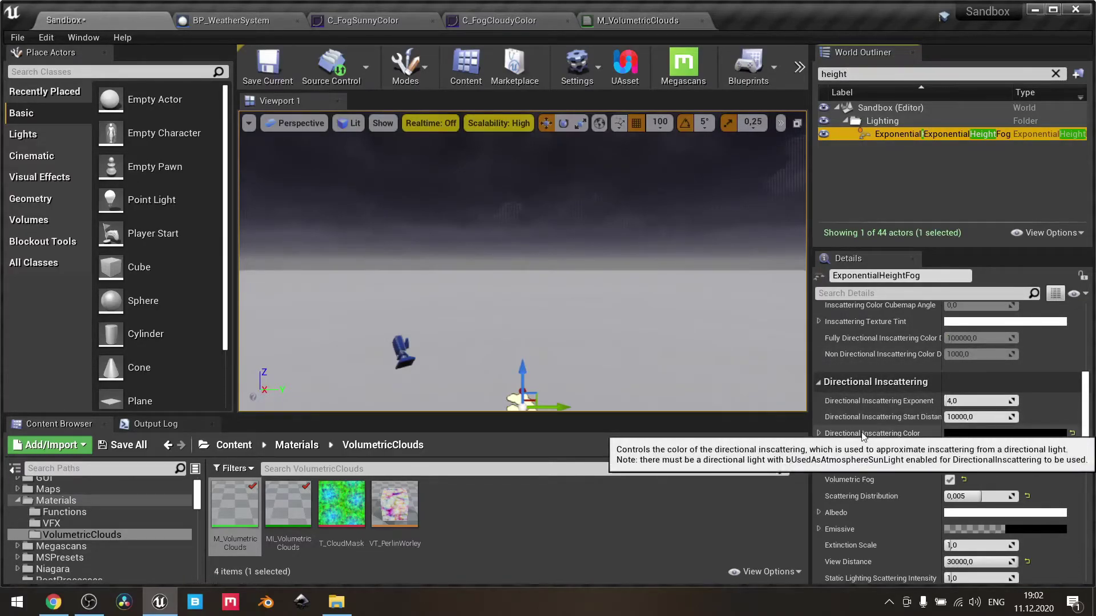
pyautogui.click(950, 433)
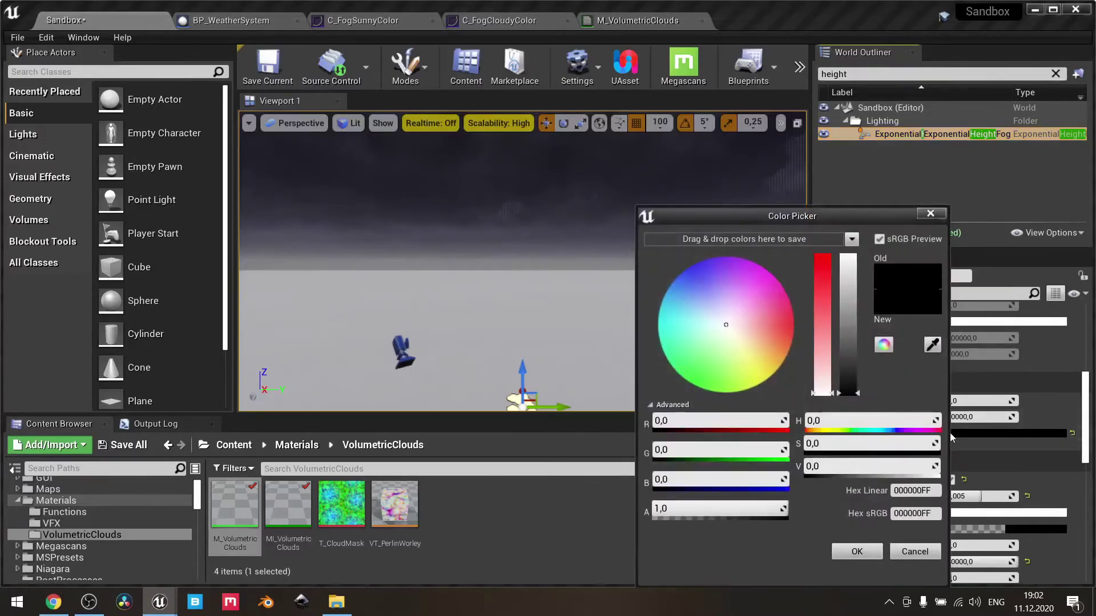
pyautogui.click(915, 551)
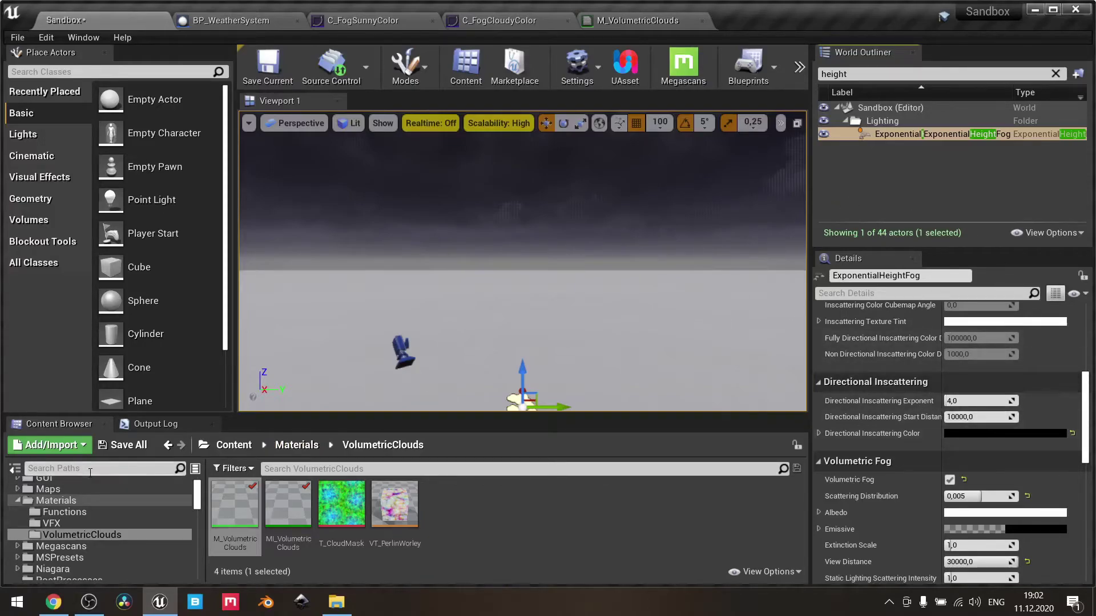
# Step: Browse to Blueprints/Common/WeatherSystem/Curves, open the C_FogSunnyColor curve, and compare it briefly with C_FogCloudyColor
pyautogui.scroll(2, 93, 522)
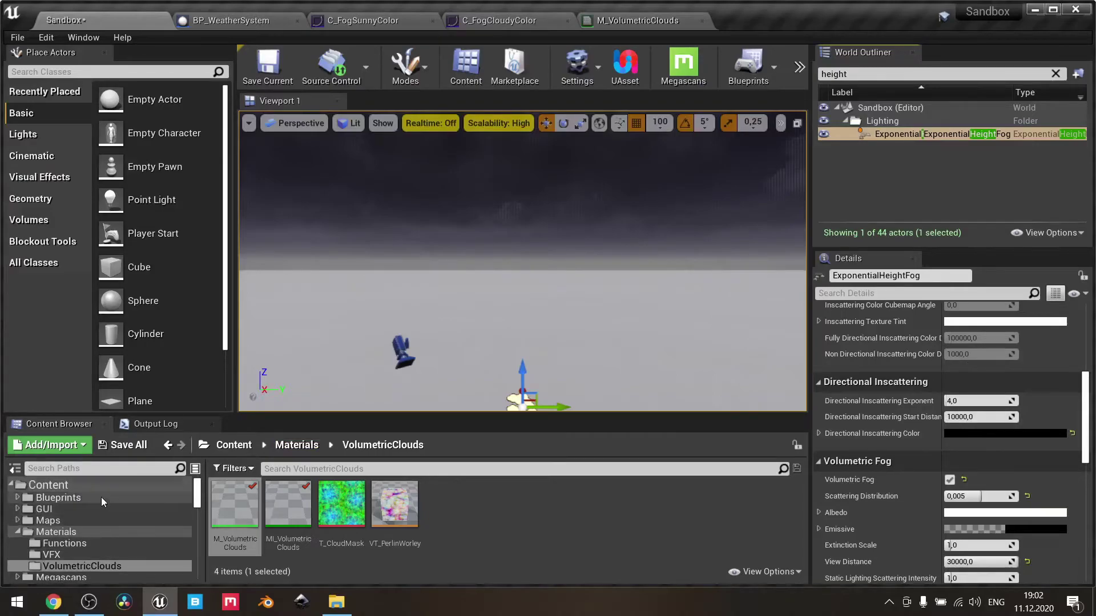
pyautogui.click(58, 498)
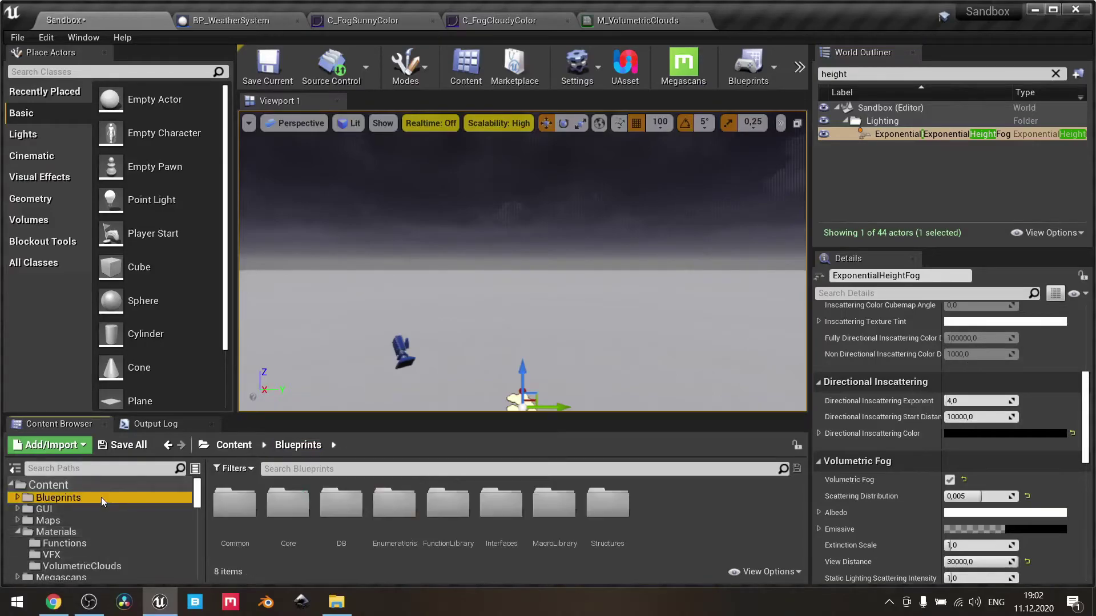
pyautogui.doubleClick(233, 503)
pyautogui.doubleClick(517, 502)
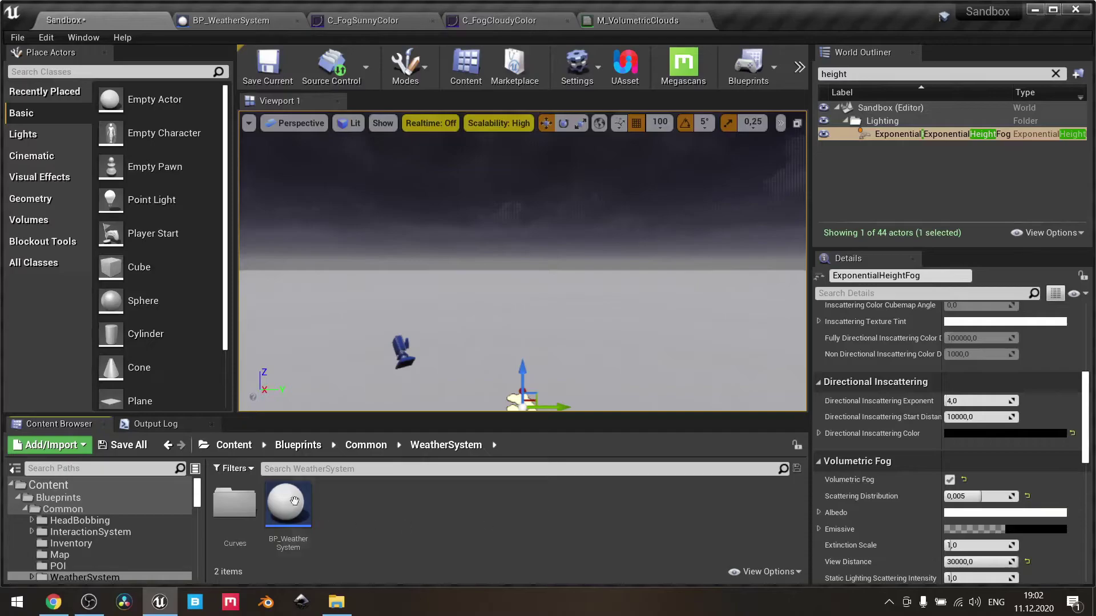
pyautogui.doubleClick(235, 502)
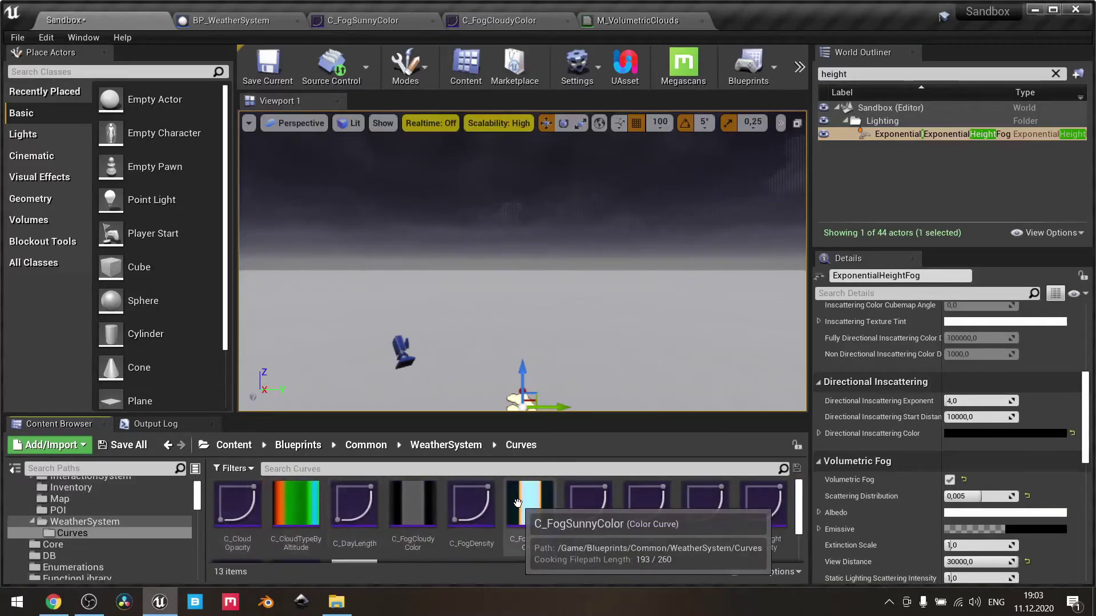
pyautogui.doubleClick(516, 502)
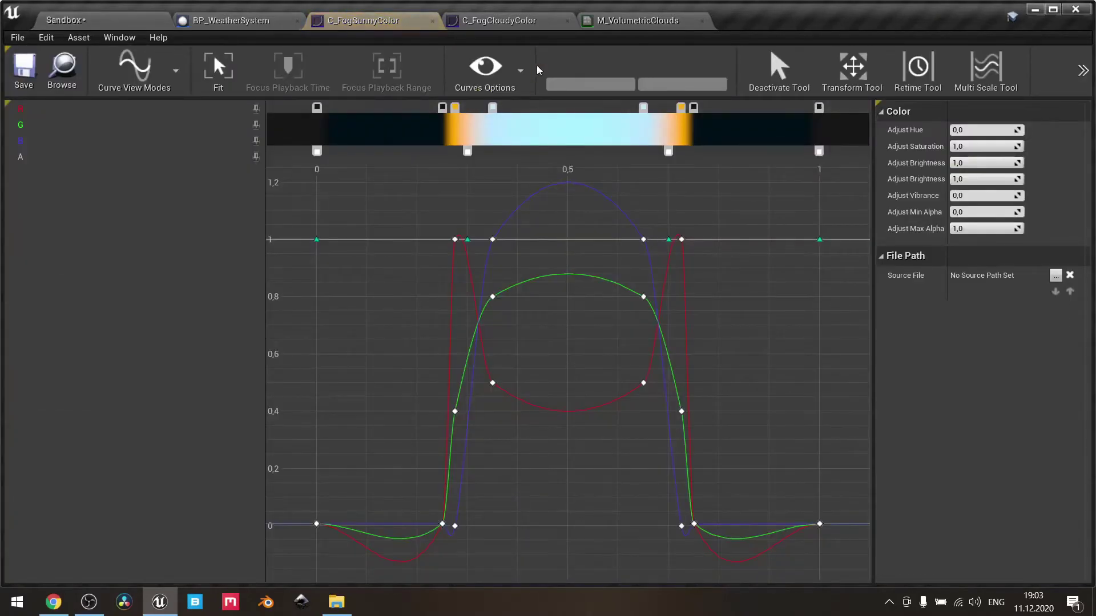
pyautogui.click(496, 20)
pyautogui.click(365, 20)
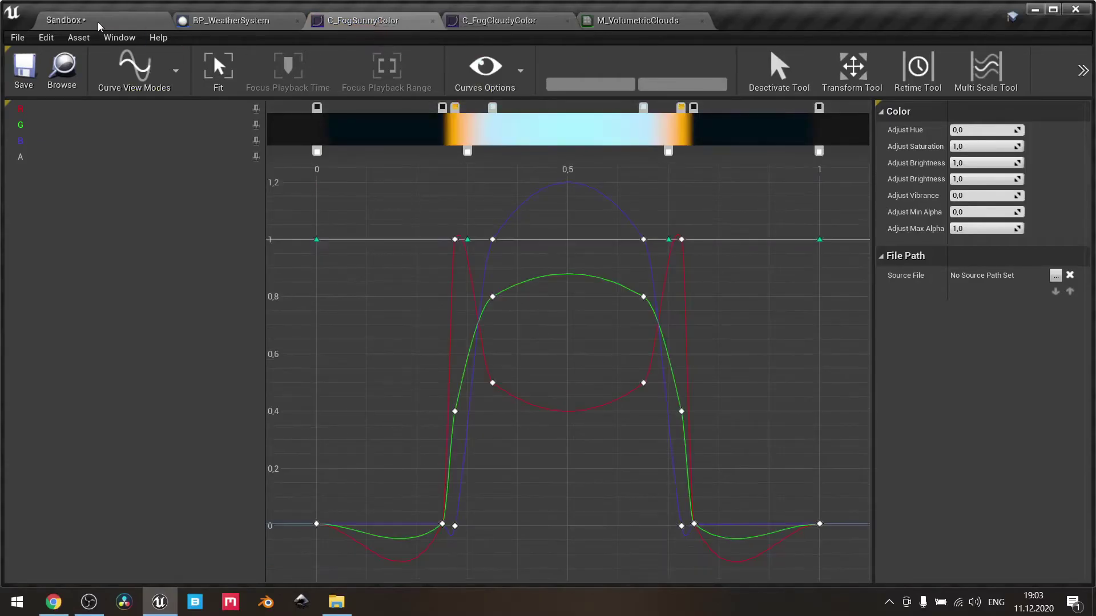
# Step: Return to the Sandbox level and review ExponentialHeightFog's fog component, inscattering and volumetric fog settings
pyautogui.click(64, 20)
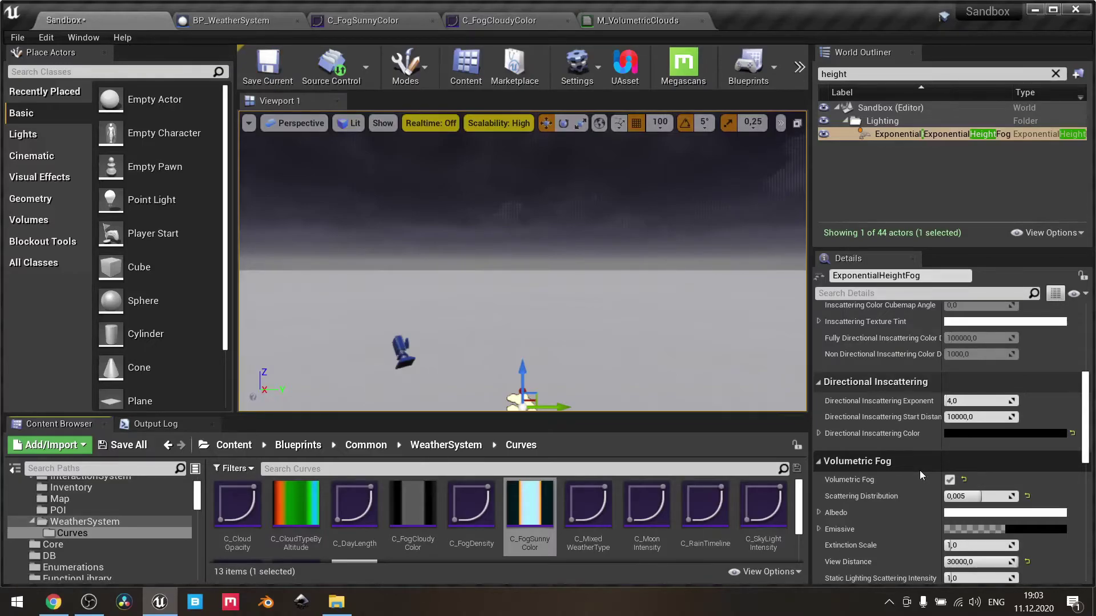
pyautogui.scroll(6, 919, 470)
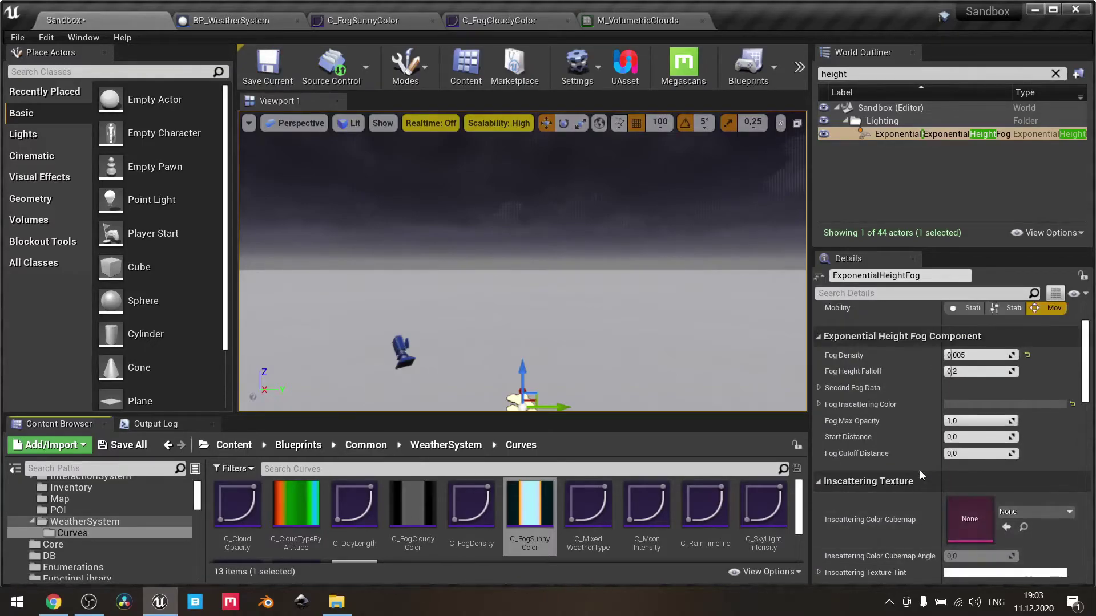
pyautogui.scroll(-6, 920, 471)
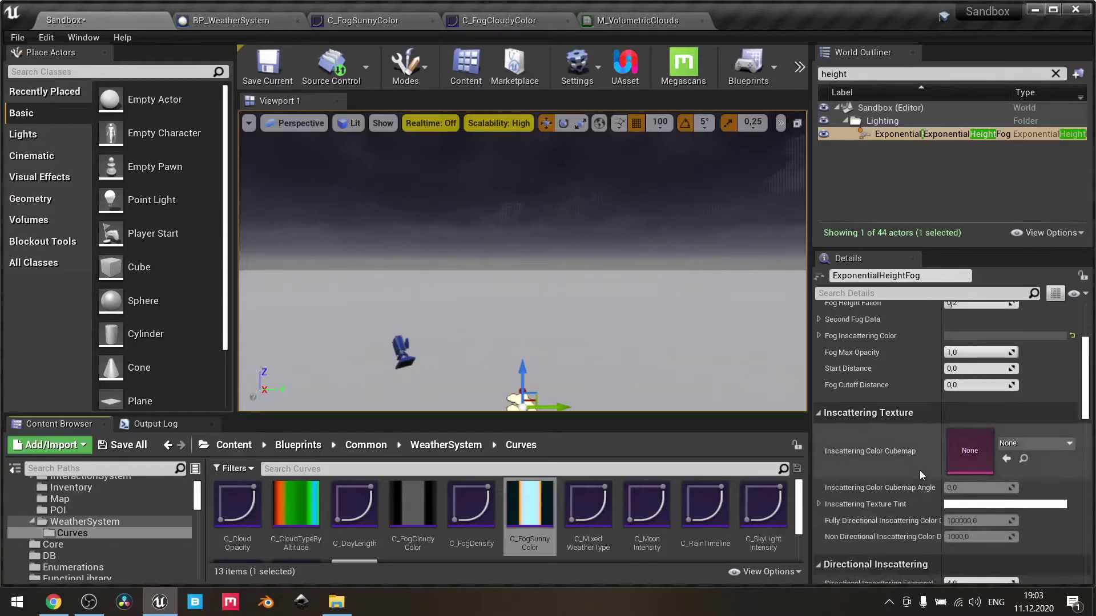
pyautogui.scroll(3, 920, 471)
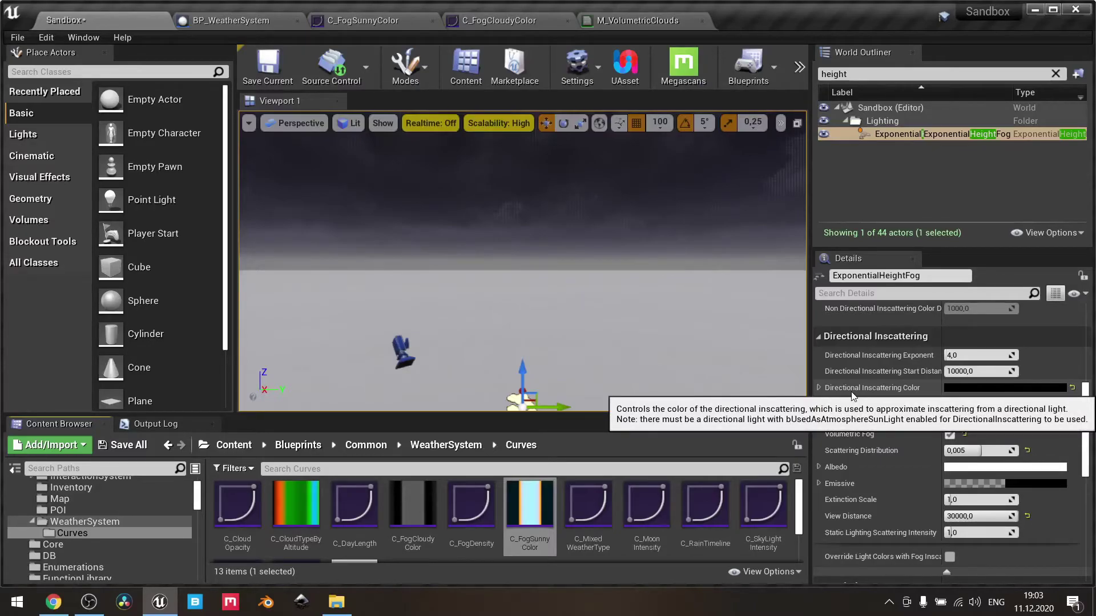
# Step: Return to the C_FogSunnyColor curve and inspect the times of its night, sunrise, daytime and sunset color stops without editing them
pyautogui.click(394, 23)
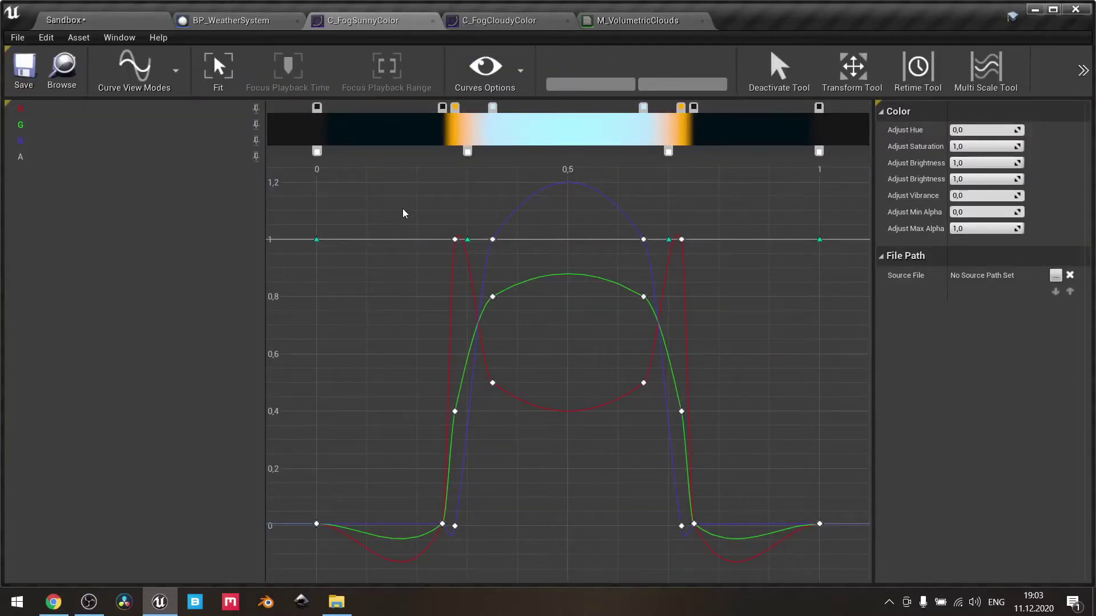
pyautogui.click(486, 22)
pyautogui.click(359, 23)
pyautogui.rightClick(318, 109)
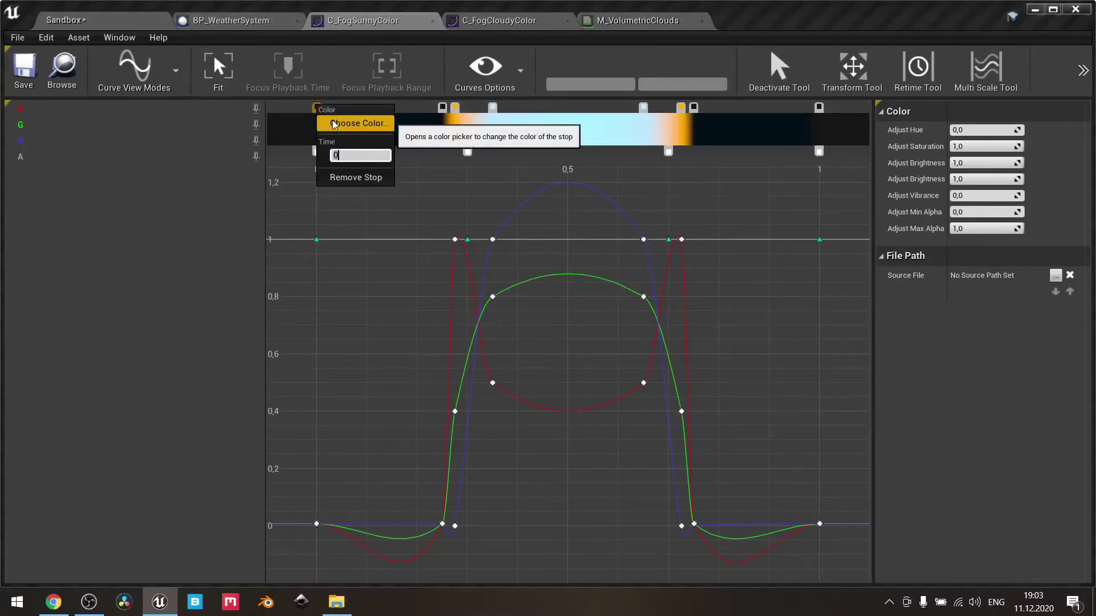
pyautogui.click(425, 207)
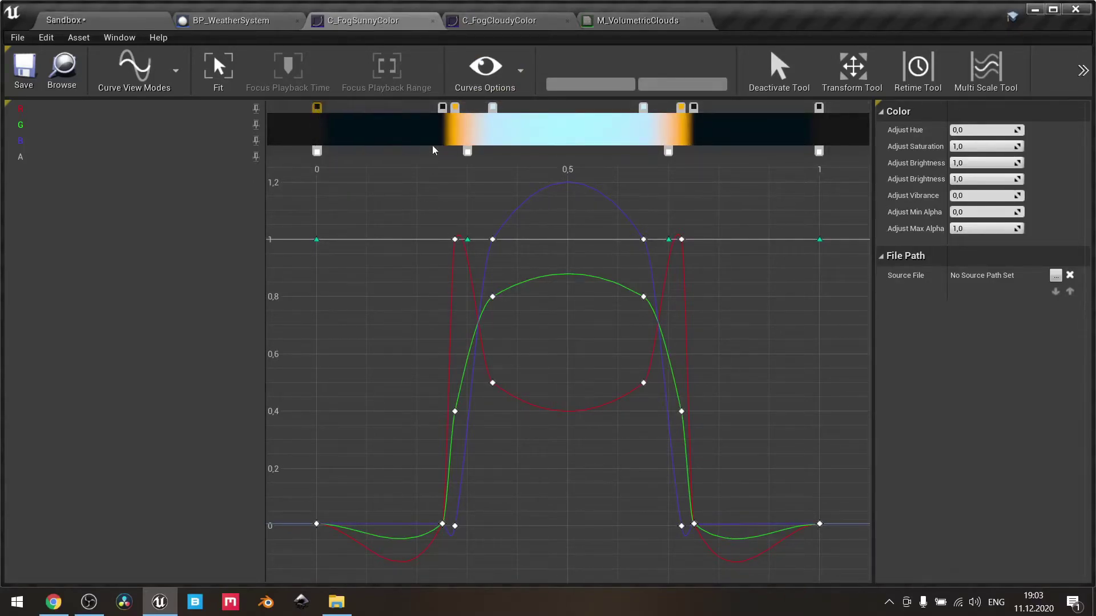
pyautogui.rightClick(442, 108)
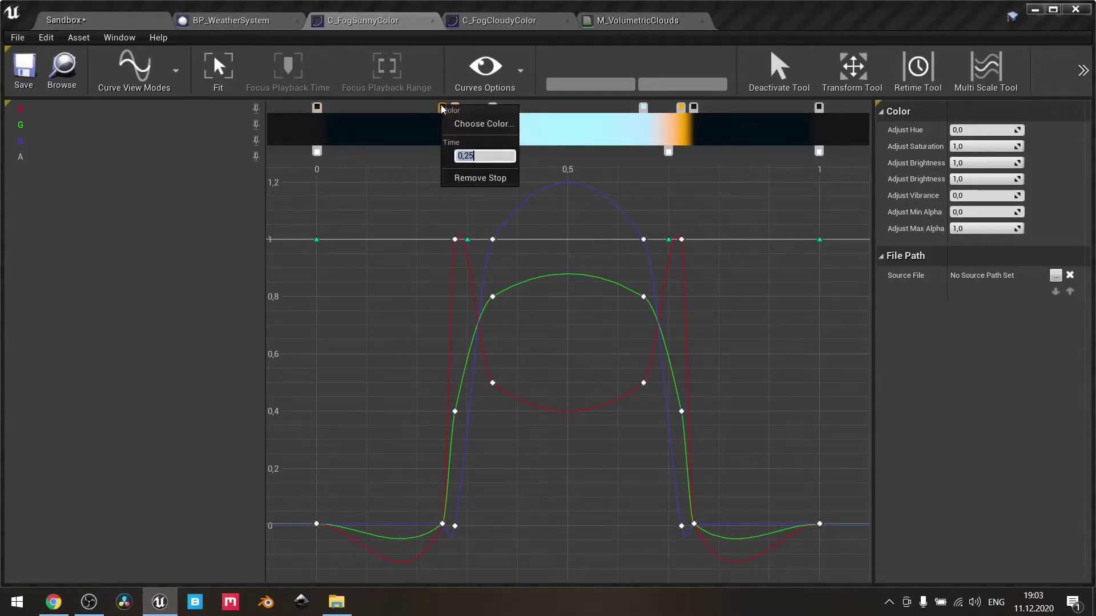
pyautogui.click(455, 108)
pyautogui.rightClick(456, 108)
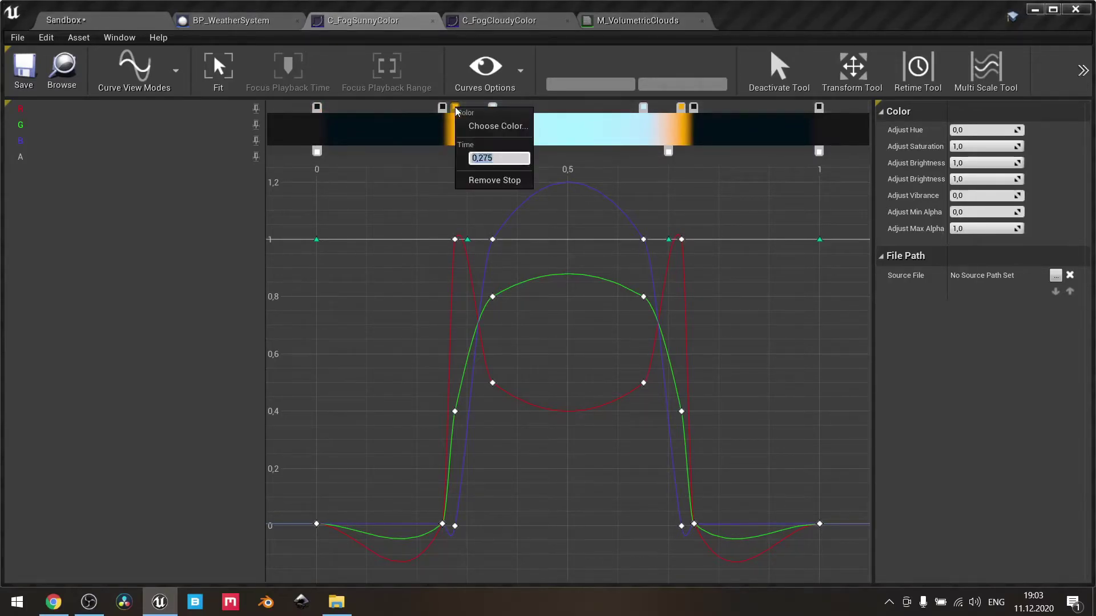
pyautogui.click(451, 107)
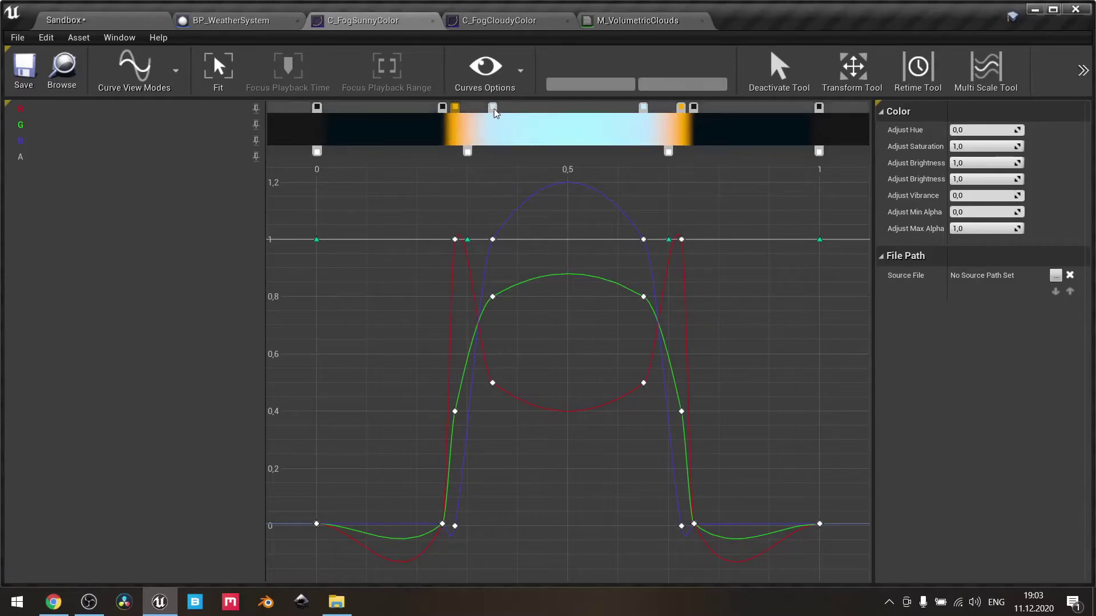
pyautogui.rightClick(494, 109)
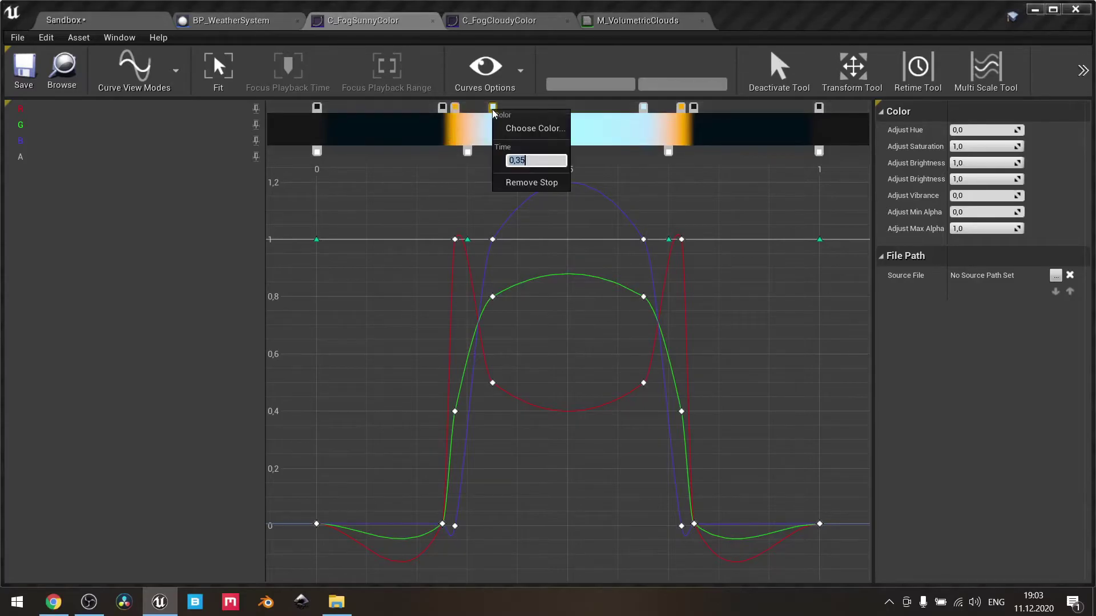
pyautogui.click(463, 179)
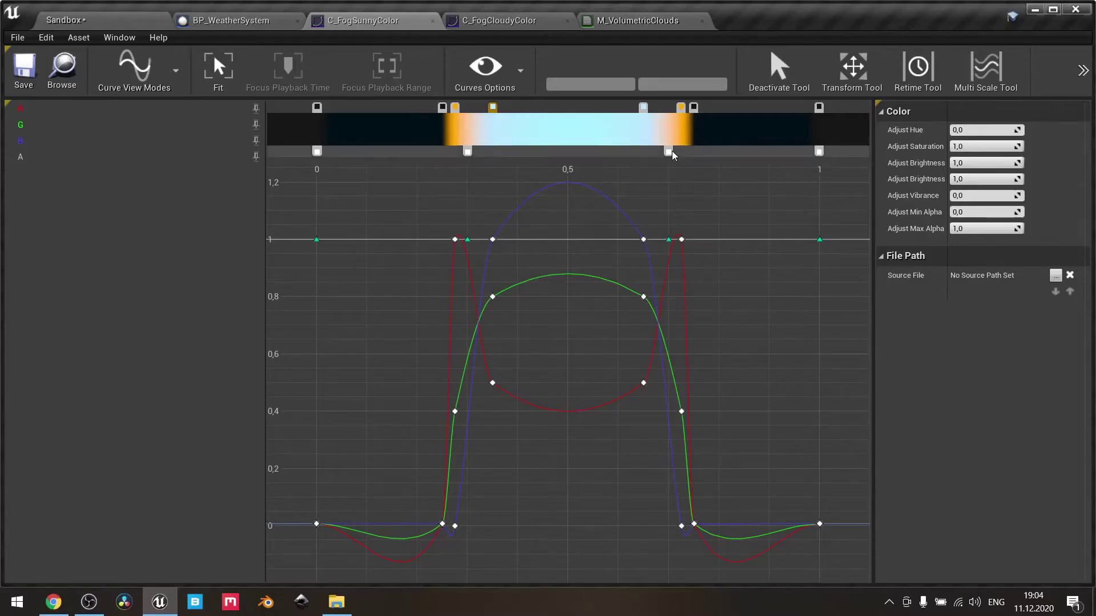
pyautogui.rightClick(681, 108)
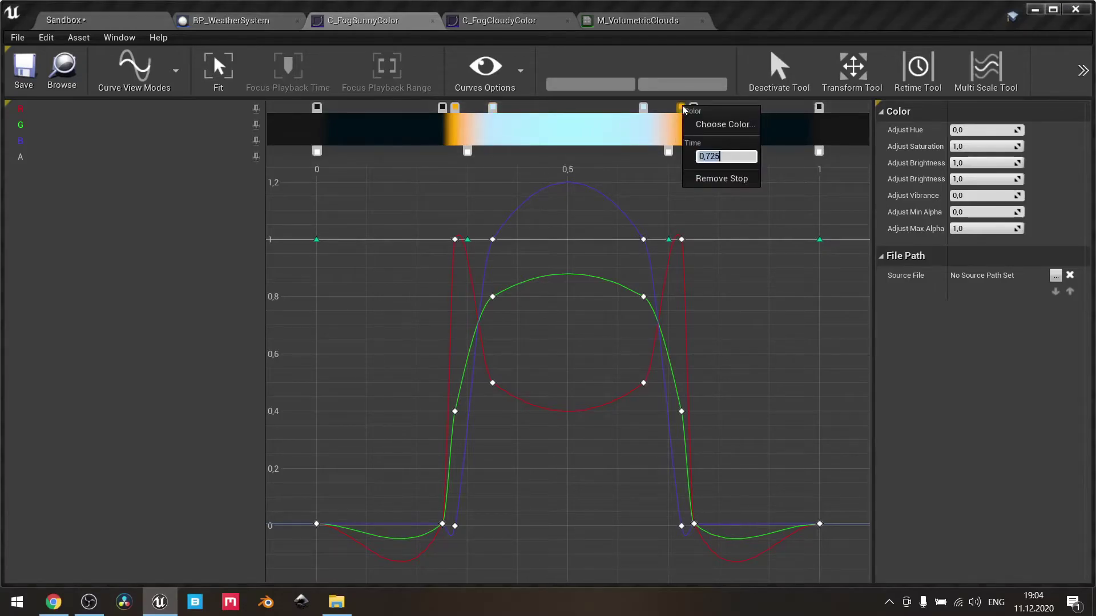
pyautogui.click(663, 172)
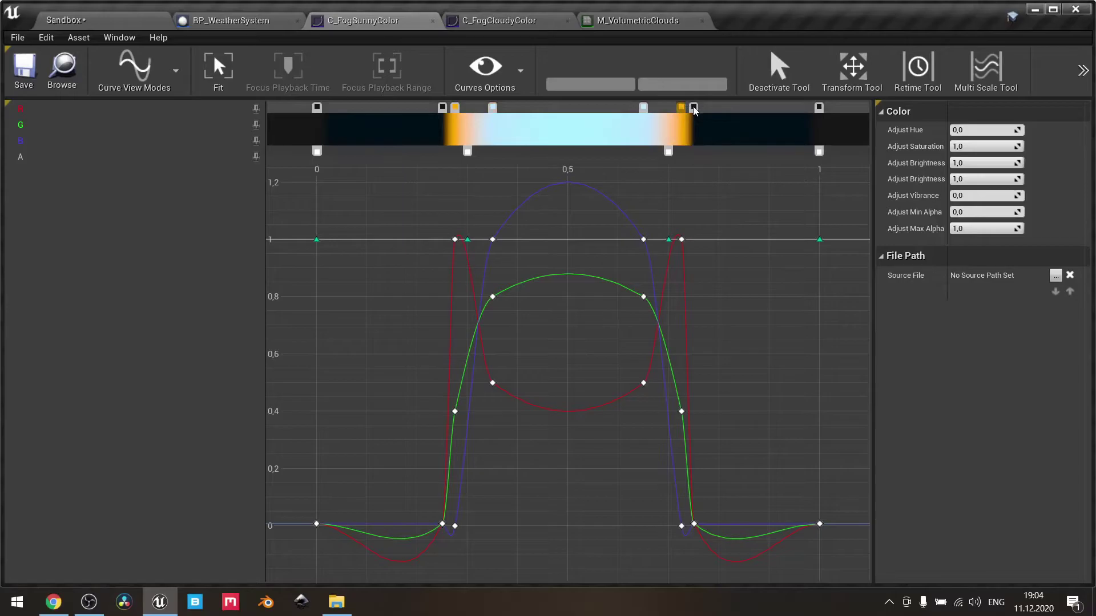
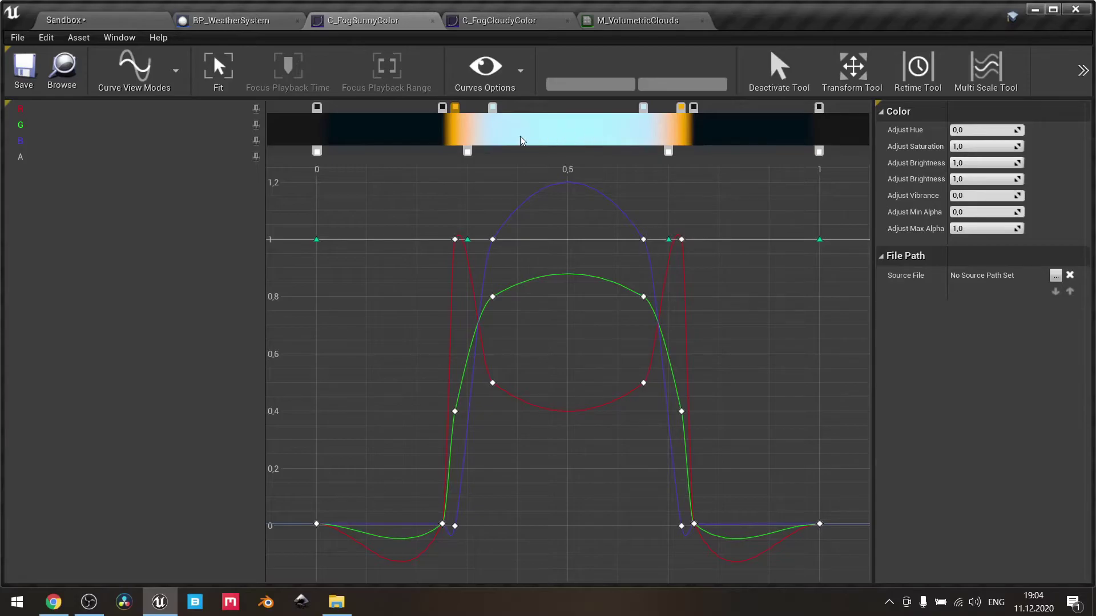
# Step: Compare the C_FogCloudyColor gradient and curves with those of C_FogSunnyColor, ending on the sunny curve
pyautogui.click(513, 22)
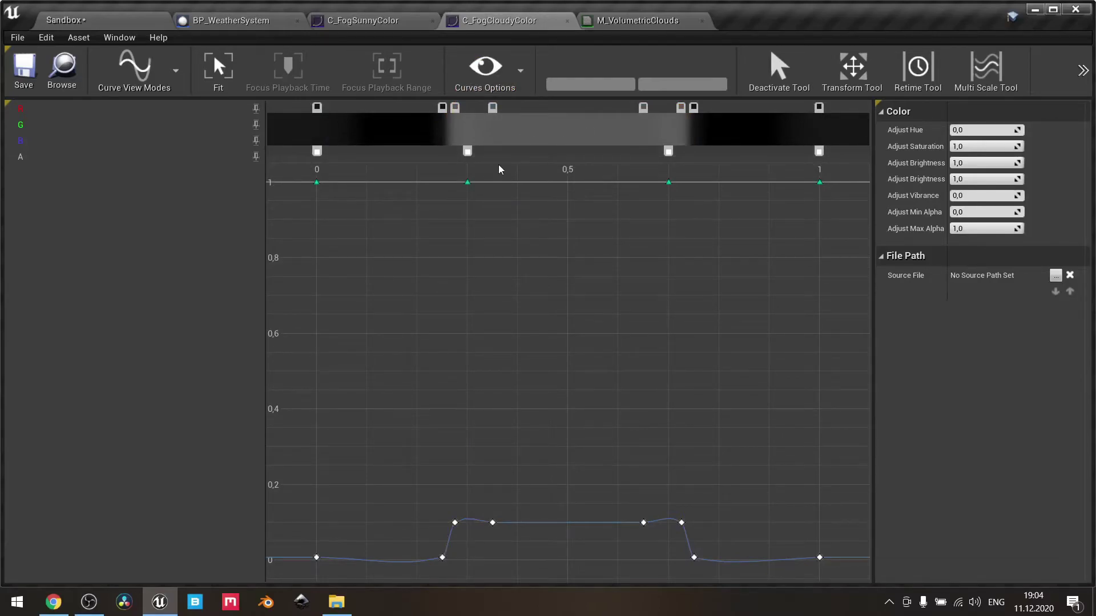
pyautogui.click(386, 22)
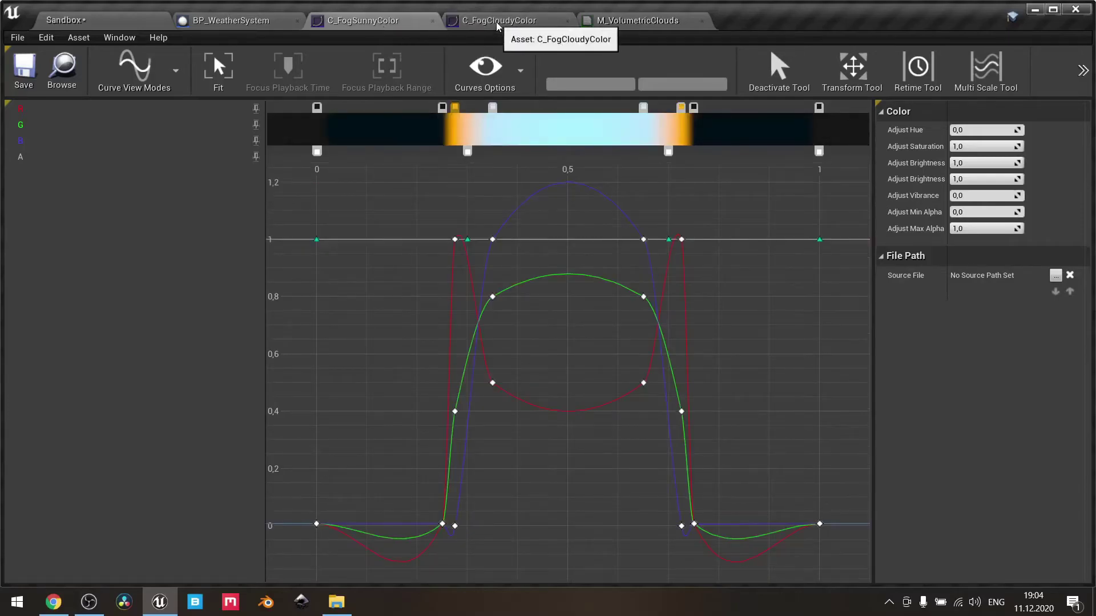
pyautogui.click(497, 26)
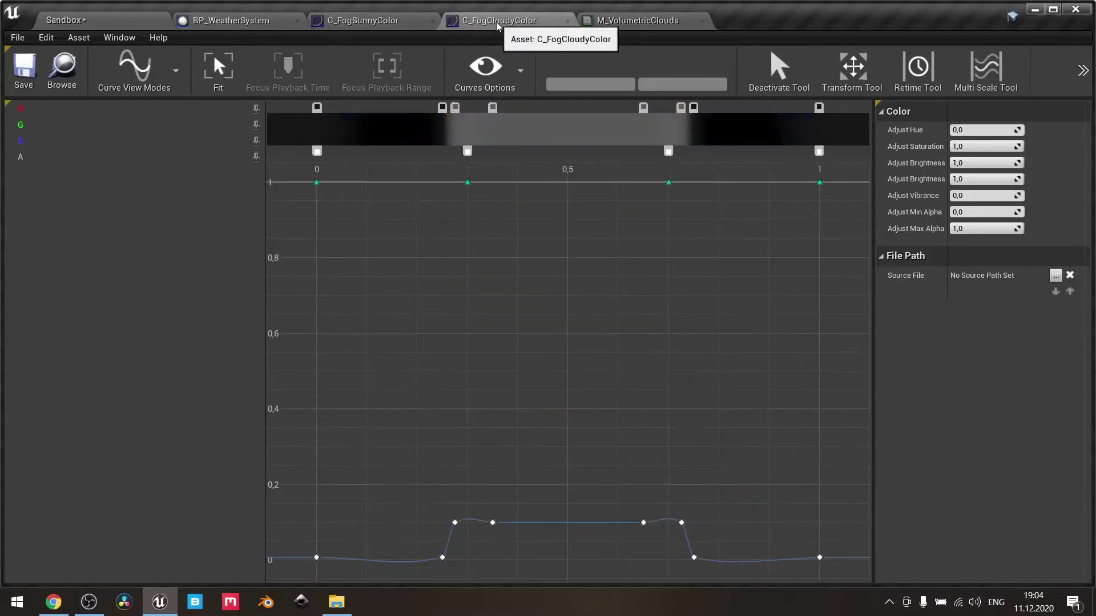
pyautogui.click(364, 22)
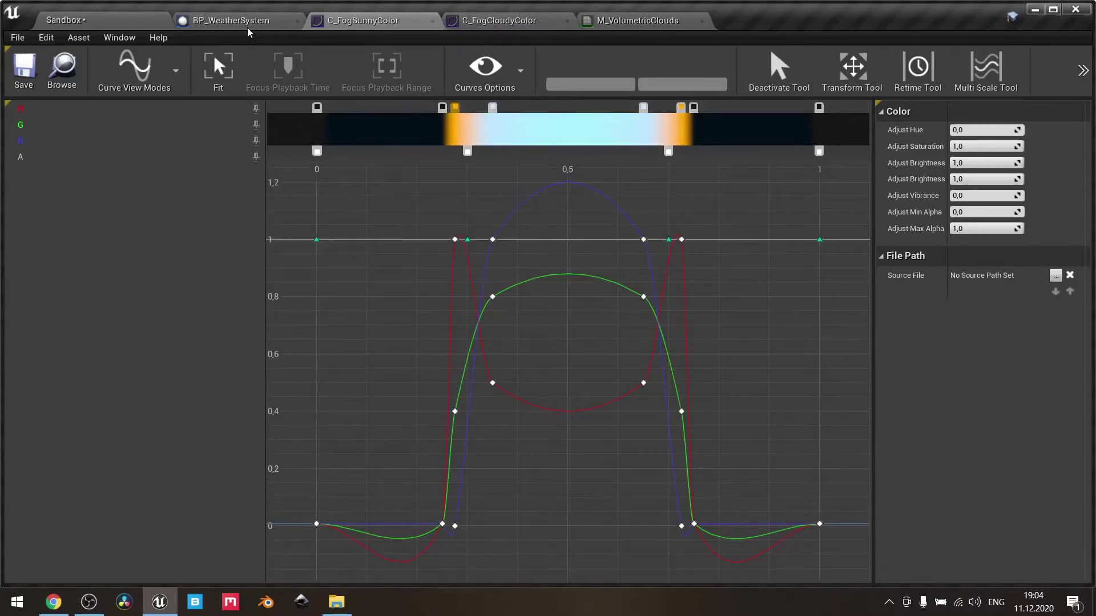
# Step: Look through the weather system's remaining curve assets from the Sandbox level, open C_MixedWeatherType, and return to the level
pyautogui.click(65, 20)
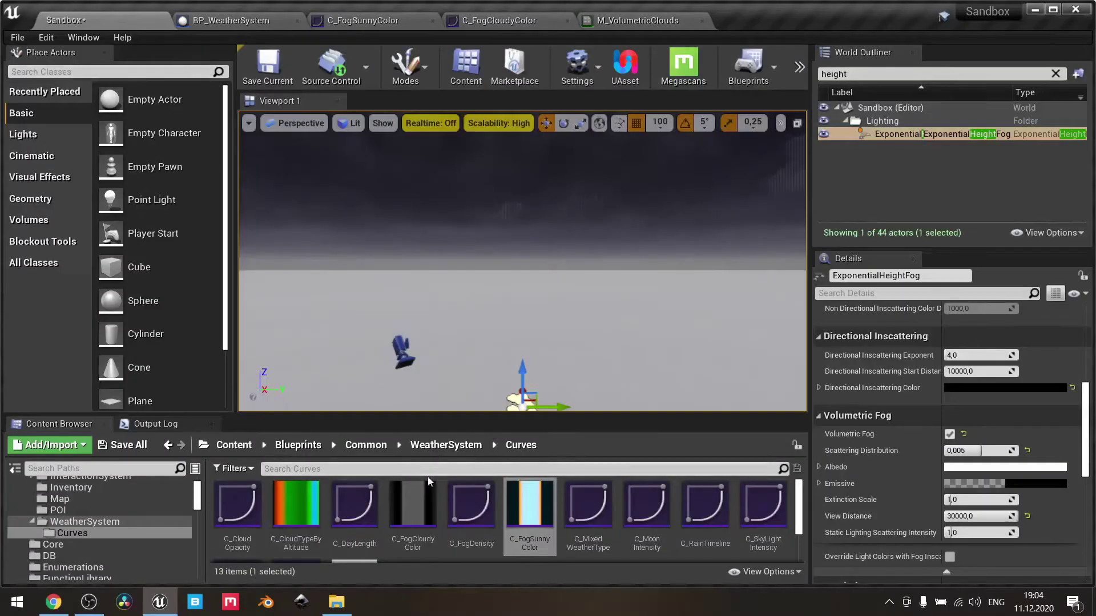
pyautogui.scroll(-2, 470, 496)
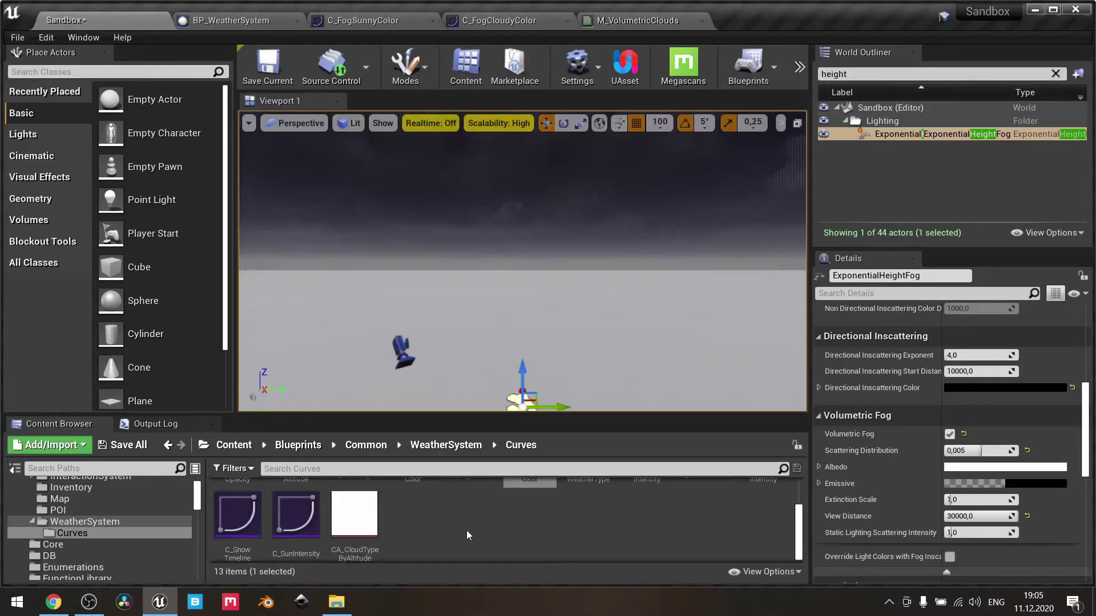
pyautogui.scroll(2, 467, 530)
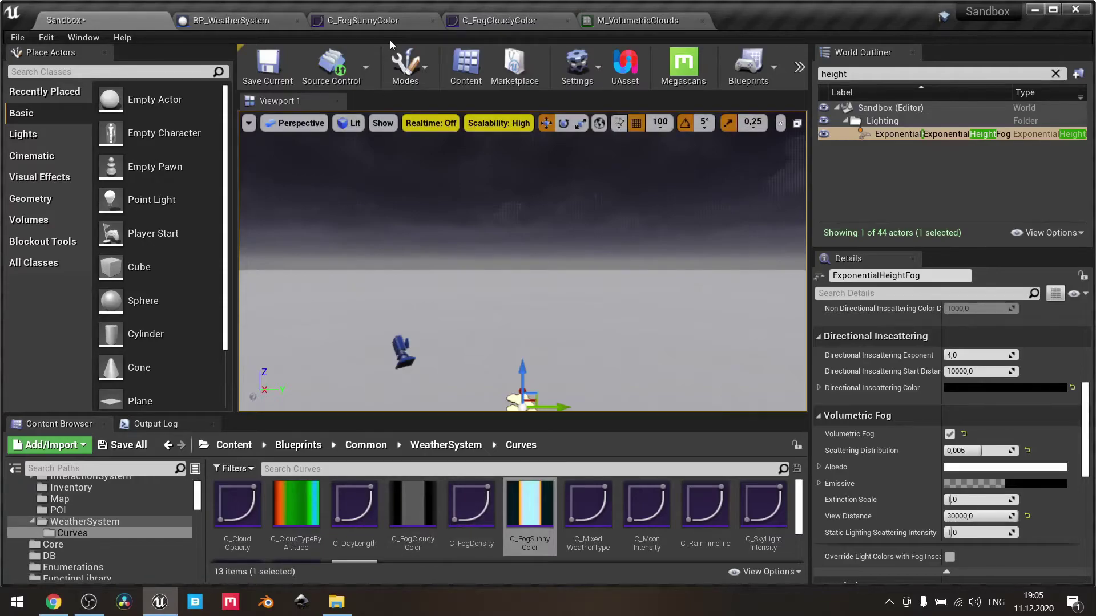
pyautogui.click(578, 515)
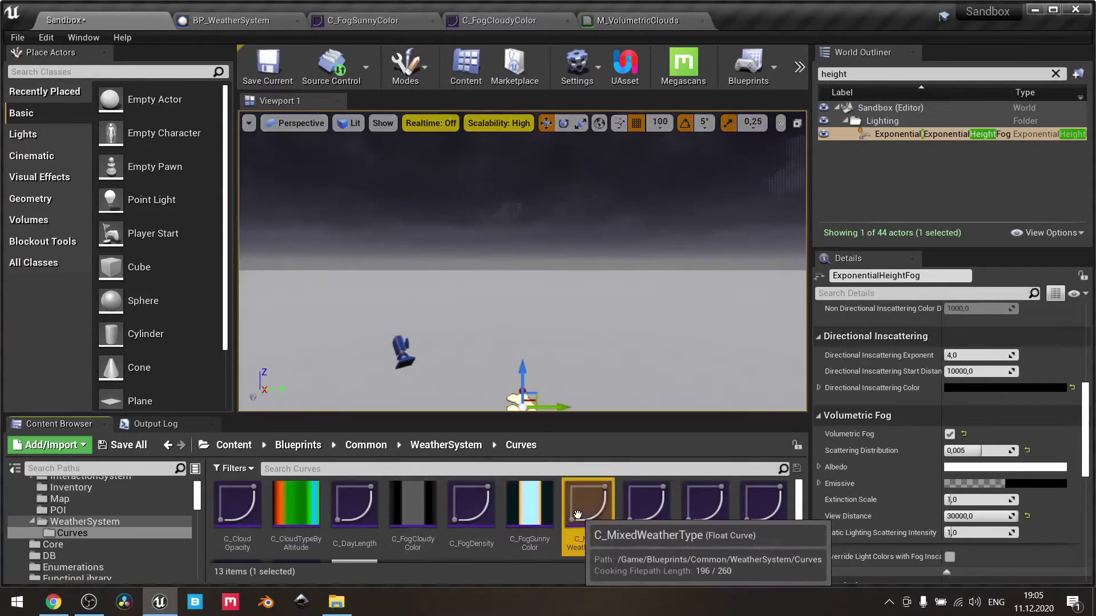
pyautogui.doubleClick(577, 515)
pyautogui.click(129, 18)
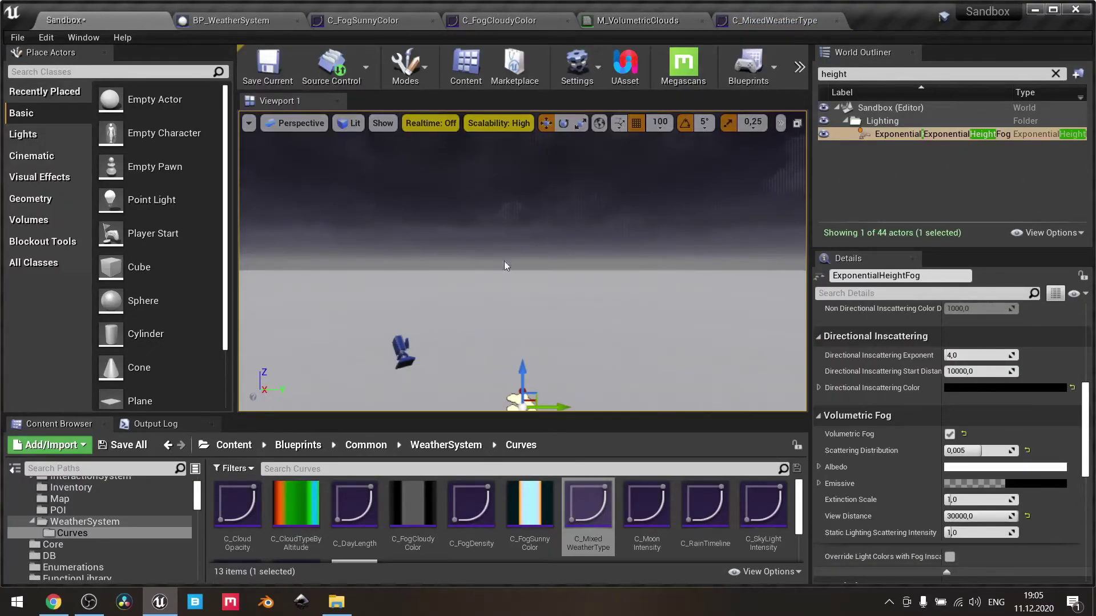
# Step: Look at the C_RainTimeline curve, return to the Sandbox level's Curves folder, and open C_CloudOpacity
pyautogui.doubleClick(705, 505)
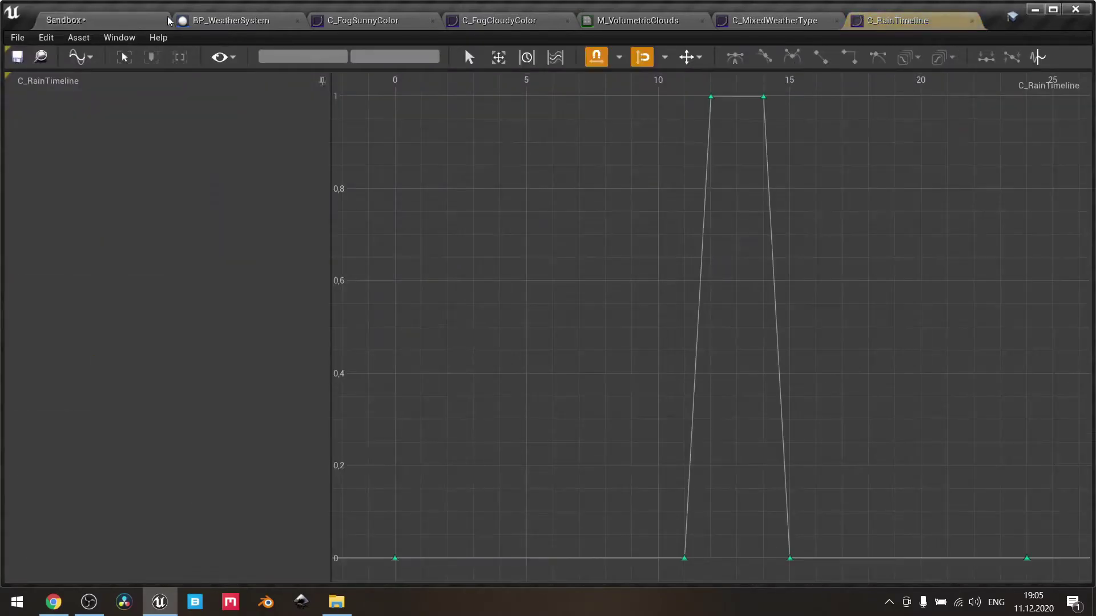
pyautogui.click(169, 21)
pyautogui.scroll(-2, 433, 501)
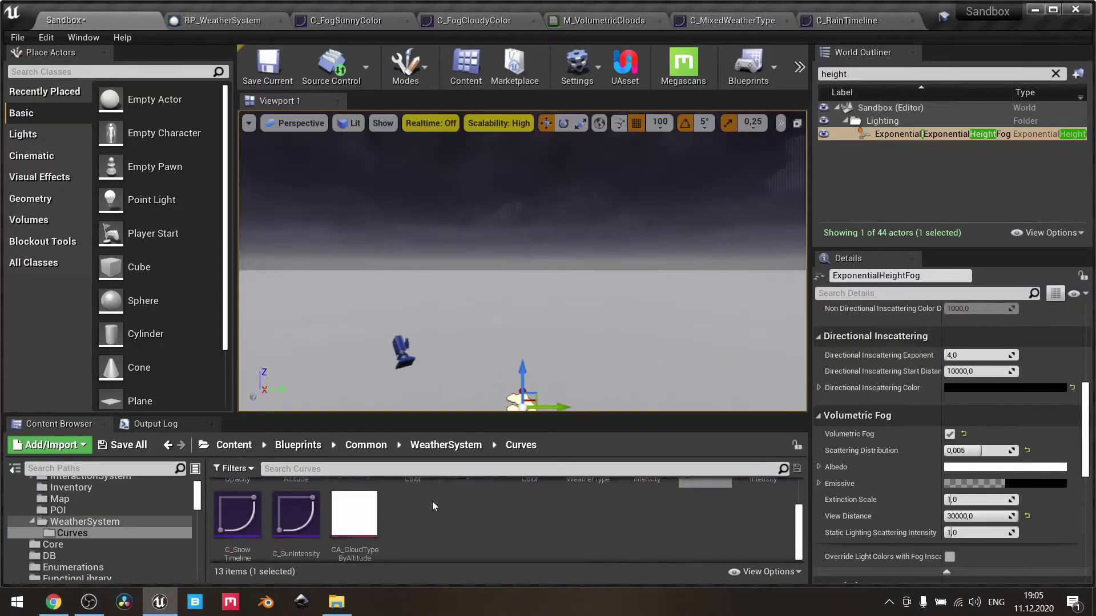
pyautogui.scroll(2, 434, 502)
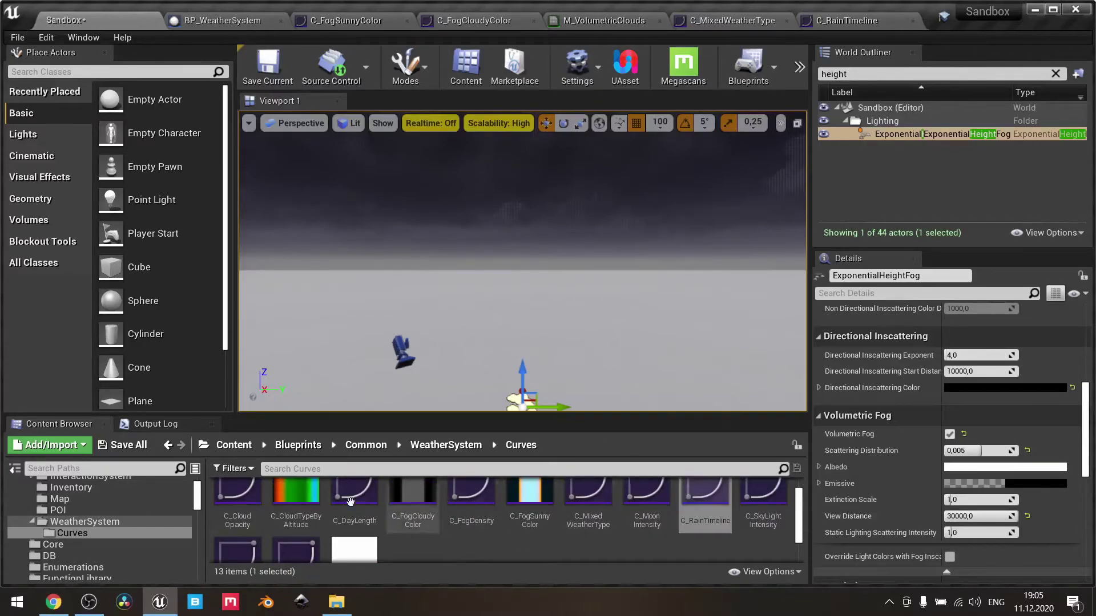
pyautogui.doubleClick(252, 522)
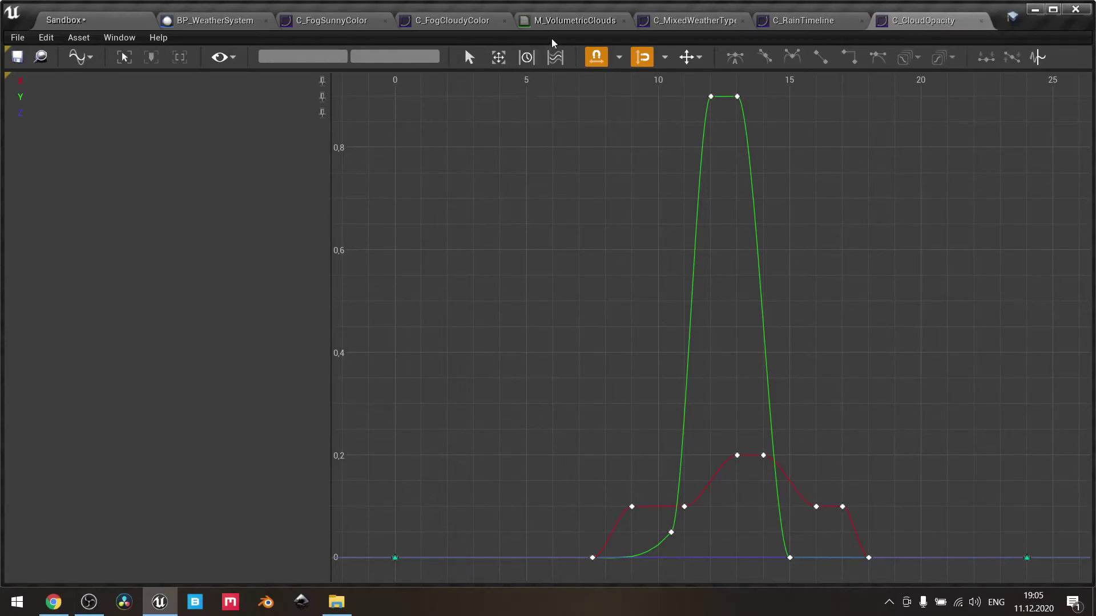
# Step: Close M_VolumetricClouds without applying its changes, and close the C_FogSunnyColor and C_FogCloudyColor curves
pyautogui.click(624, 20)
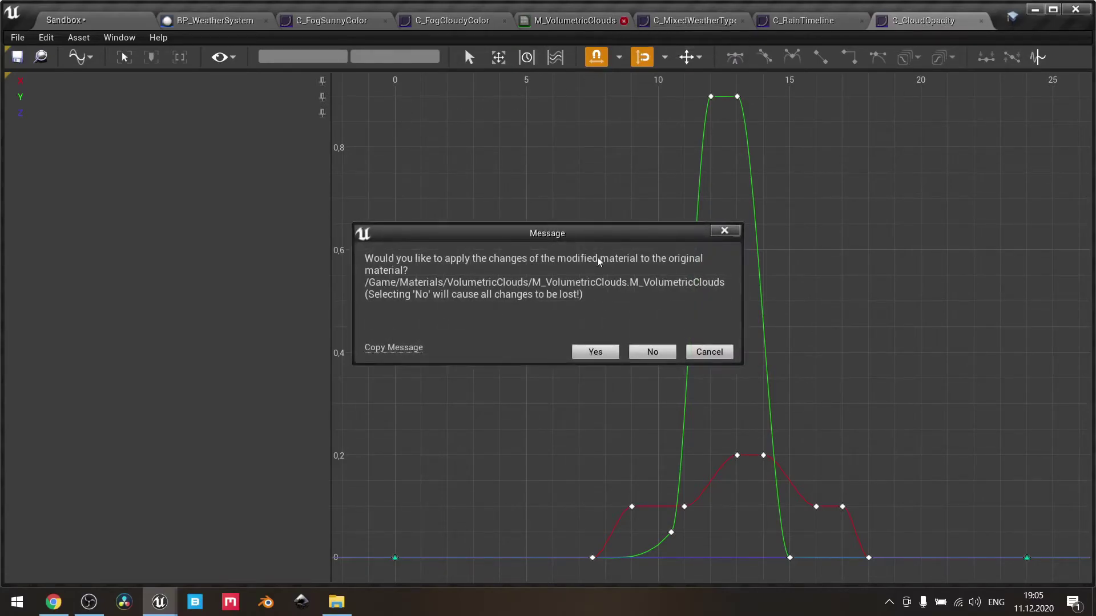
pyautogui.click(651, 352)
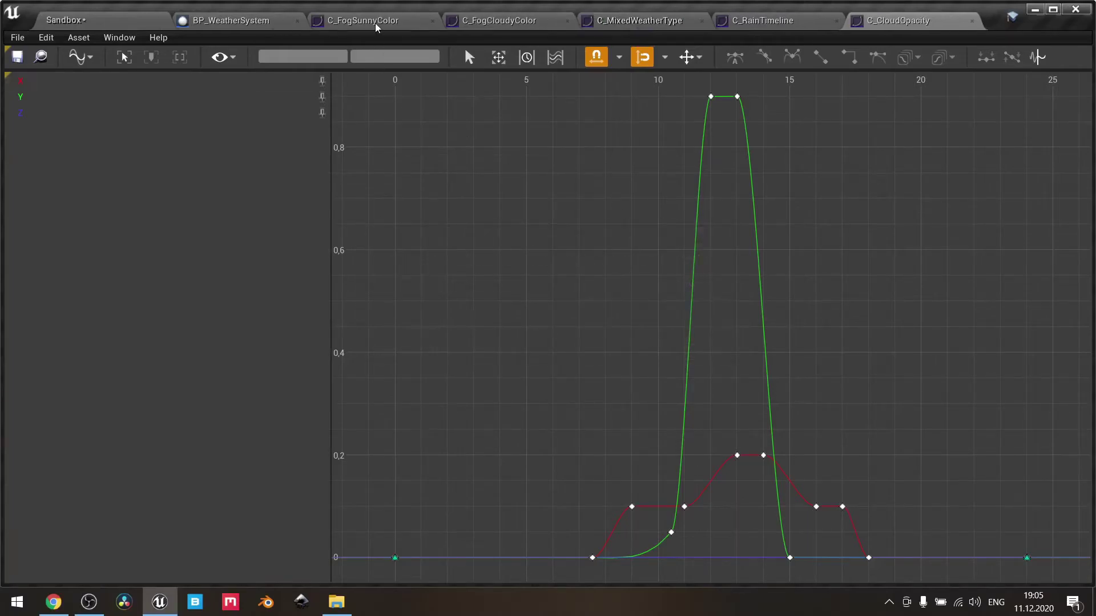
pyautogui.click(447, 27)
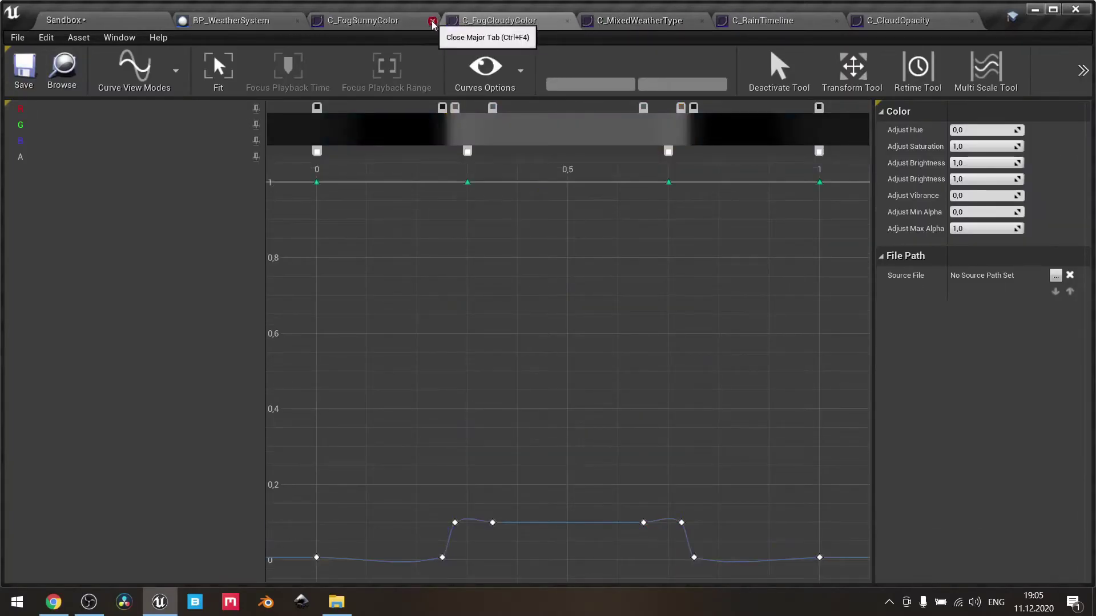
pyautogui.click(432, 20)
pyautogui.click(432, 21)
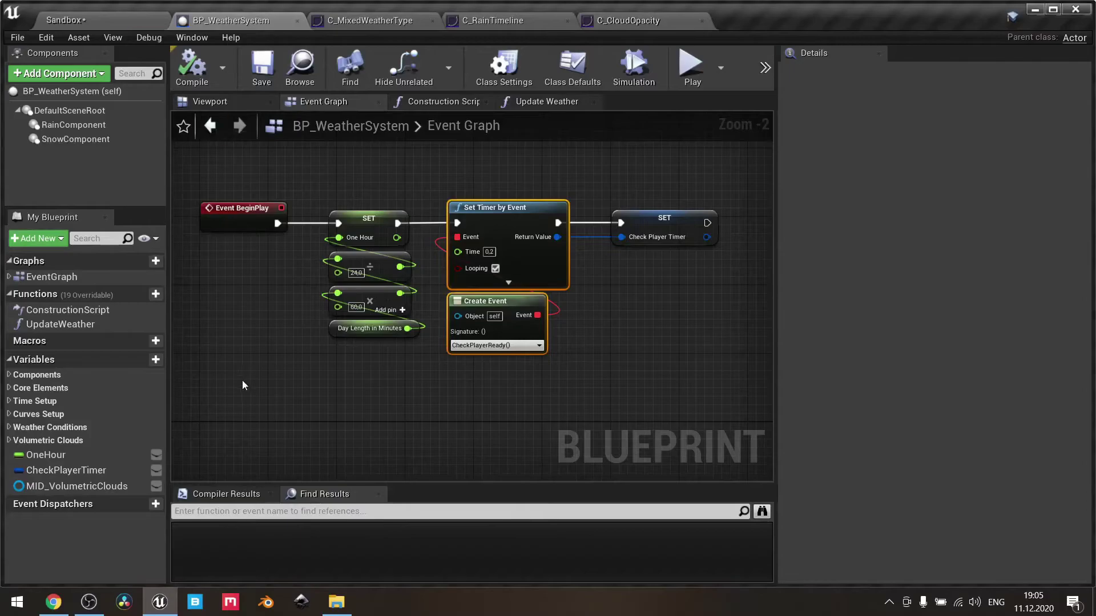
# Step: Return to C_CloudOpacity and examine its X and Y curves separately by toggling their display, leaving the Z curve hidden
pyautogui.click(100, 26)
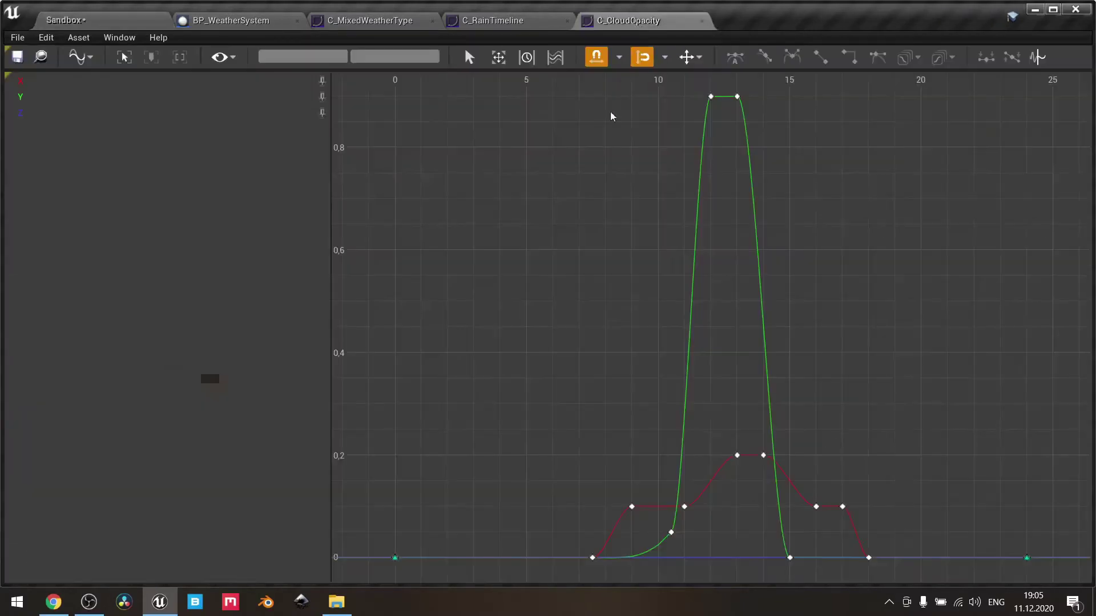
pyautogui.click(643, 23)
pyautogui.moveTo(819, 398); pyautogui.dragTo(750, 357, button='right')
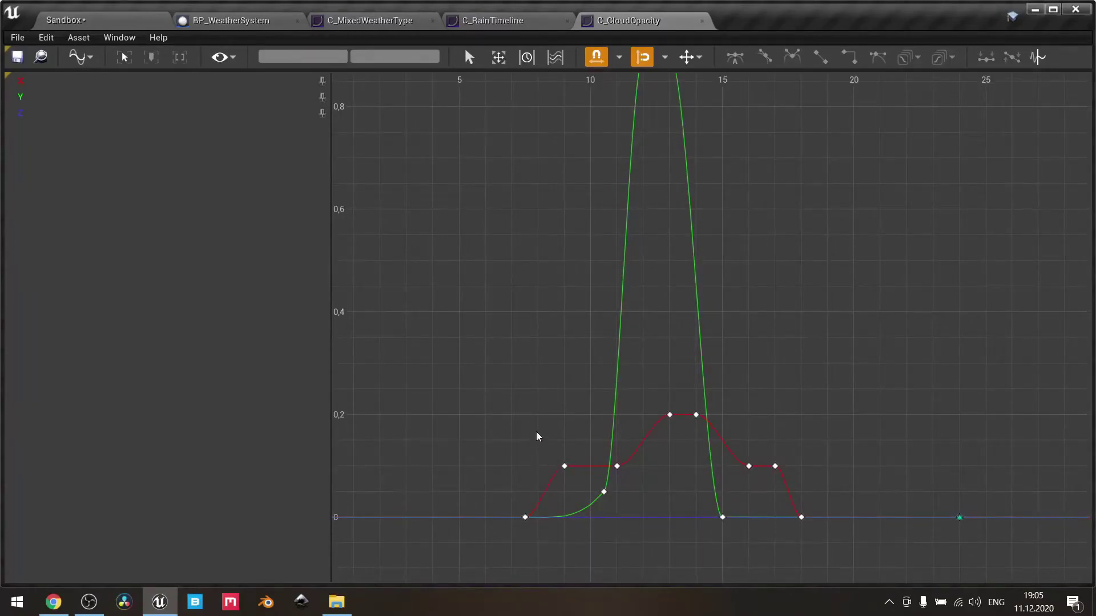
pyautogui.click(323, 98)
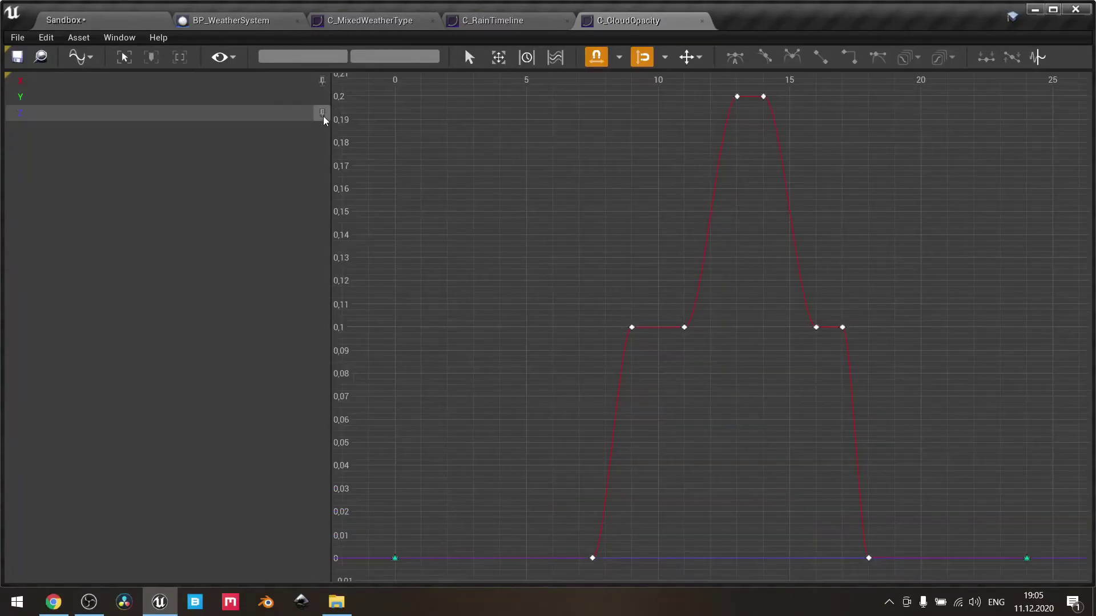
pyautogui.click(324, 115)
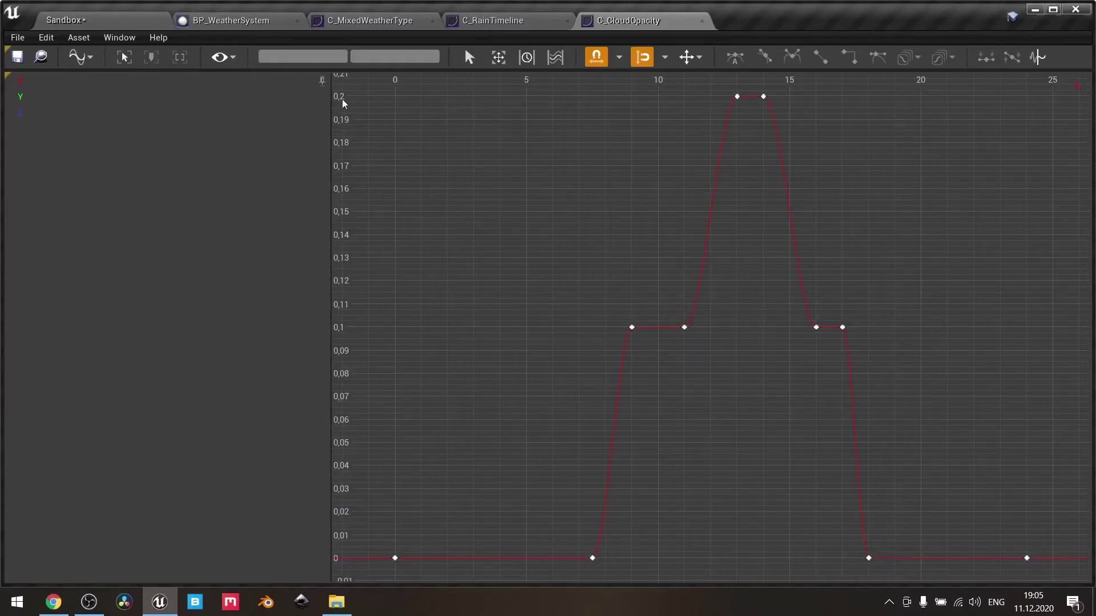
pyautogui.click(323, 96)
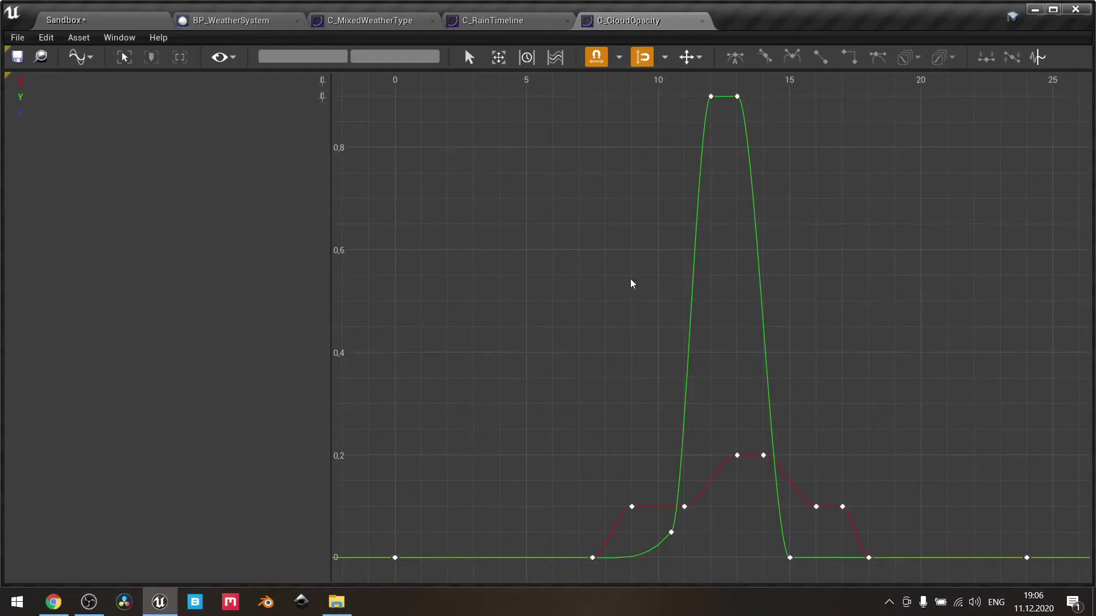
pyautogui.click(322, 81)
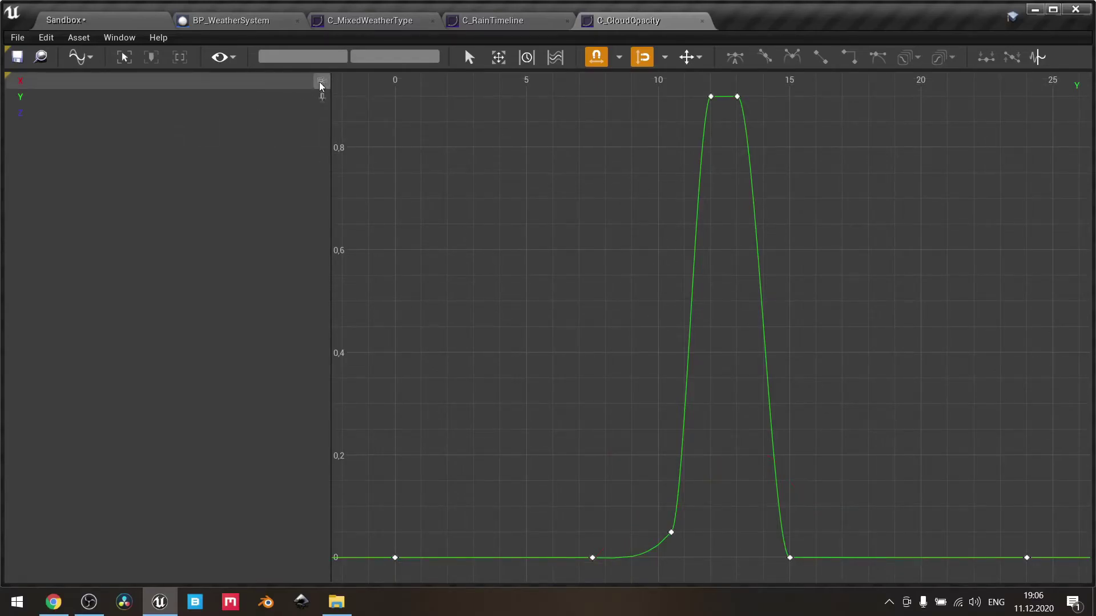
pyautogui.click(322, 96)
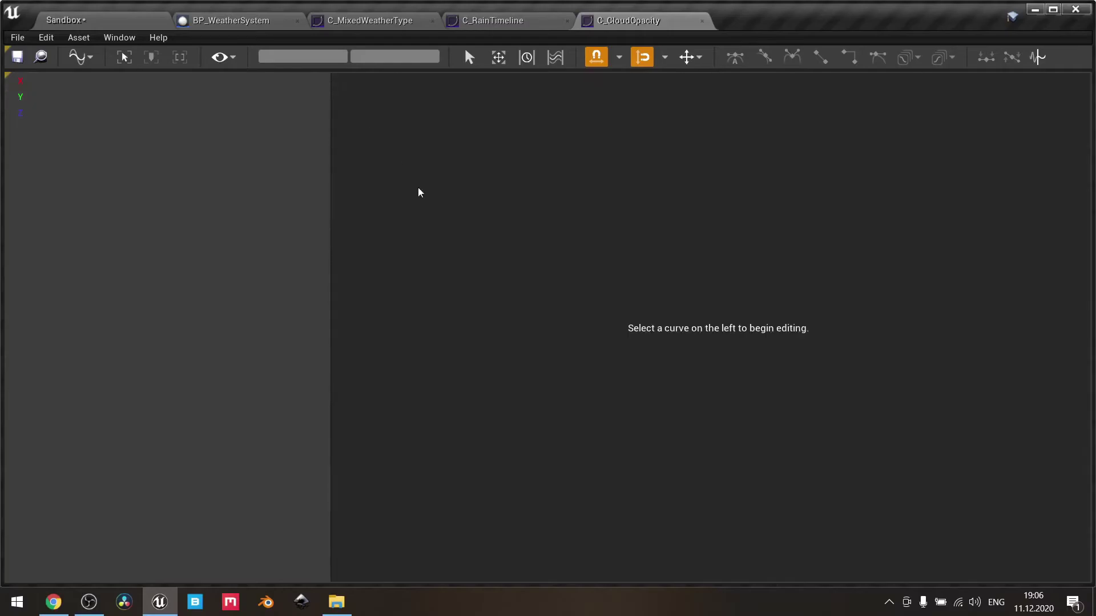
pyautogui.click(320, 98)
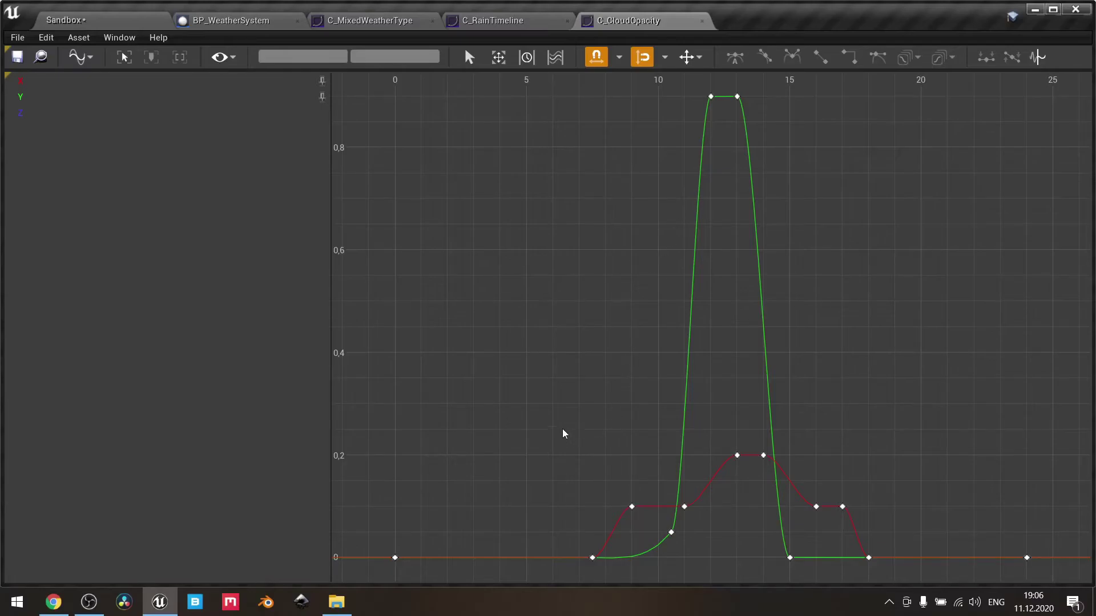
# Step: Inspect the low daytime keys, the Y curve's peak keys, and the start and end keys of C_CloudOpacity without editing them
pyautogui.moveTo(564, 434); pyautogui.dragTo(885, 536)
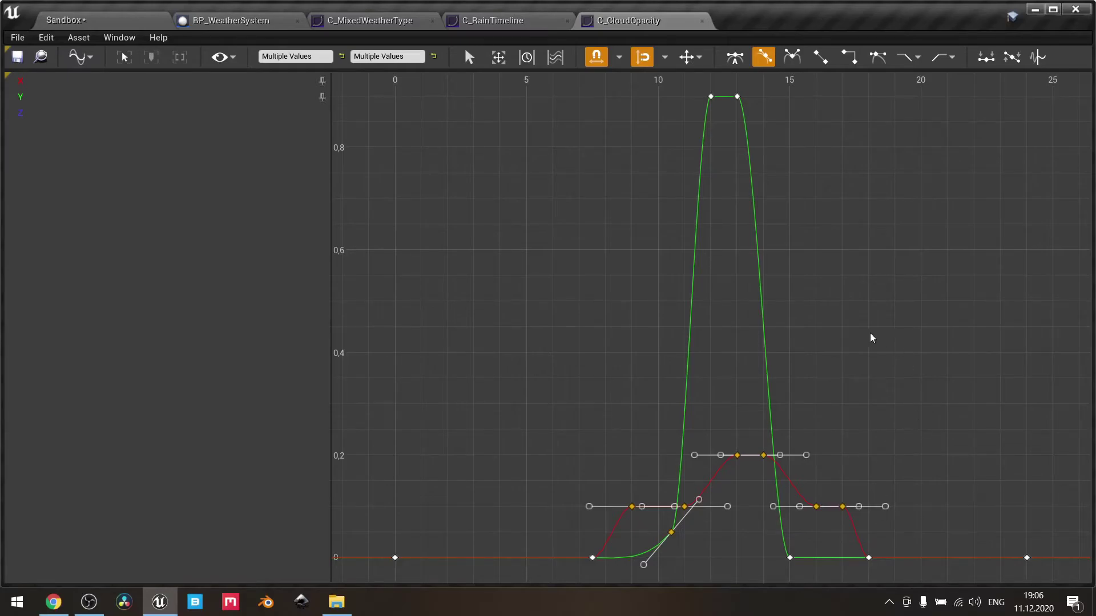
pyautogui.click(857, 316)
pyautogui.moveTo(644, 98); pyautogui.dragTo(783, 92)
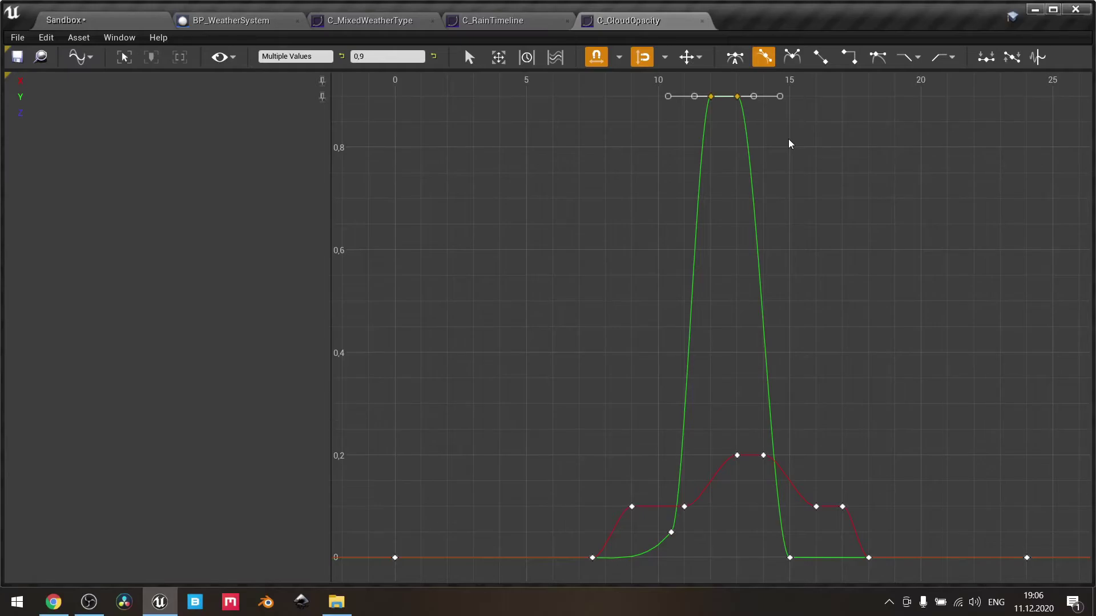
pyautogui.click(789, 139)
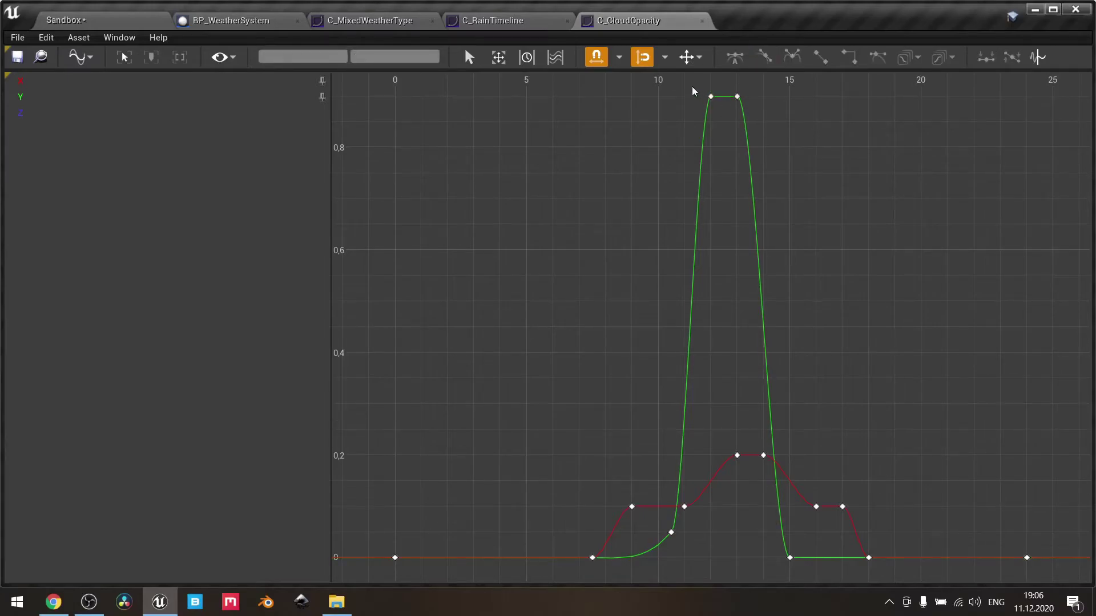
pyautogui.moveTo(693, 87); pyautogui.dragTo(756, 124)
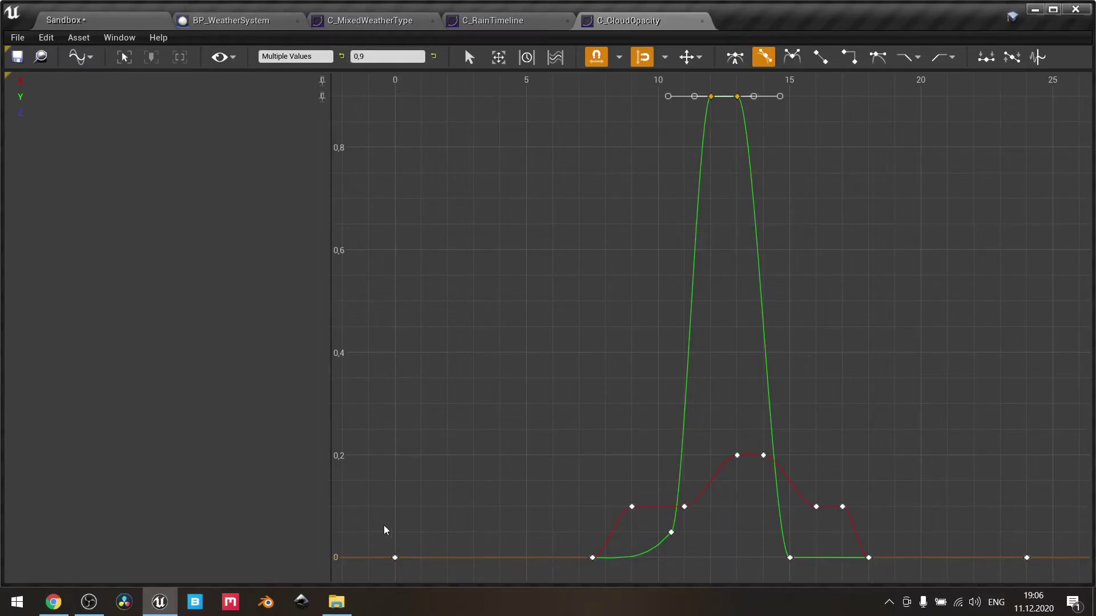
pyautogui.moveTo(383, 525); pyautogui.dragTo(423, 575)
pyautogui.moveTo(993, 531); pyautogui.dragTo(1041, 574)
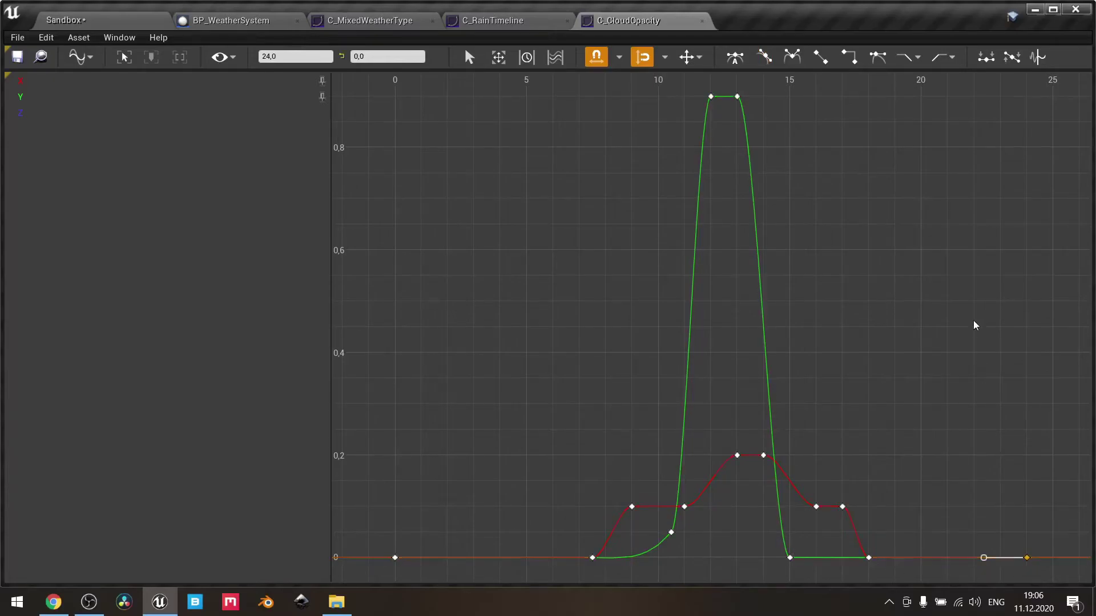
pyautogui.click(850, 293)
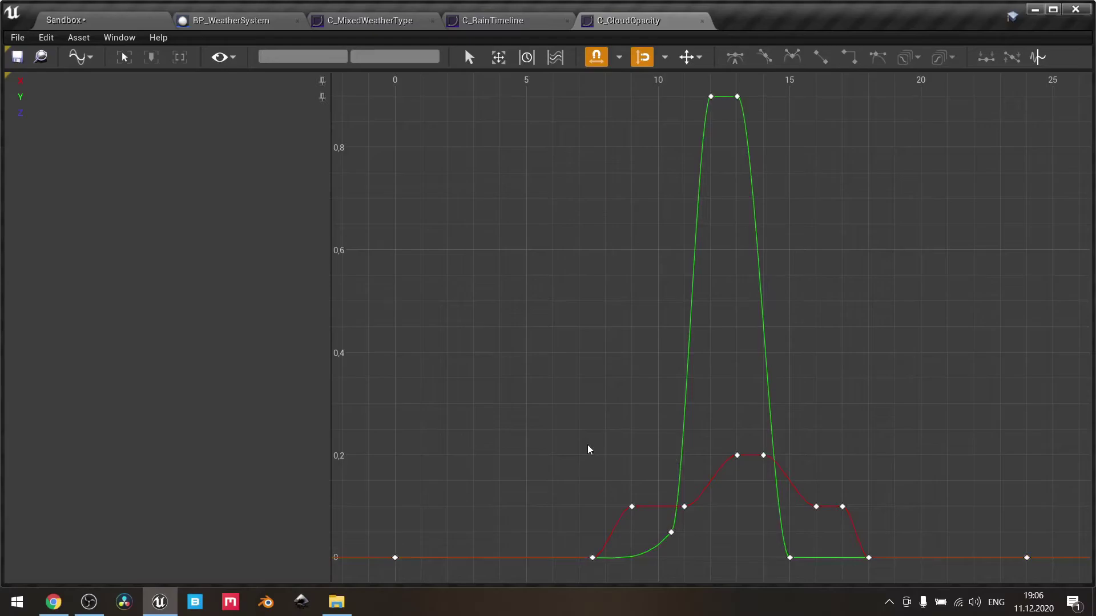
# Step: Compare C_CloudOpacity's low daytime keys with the Y curve's peak keys, and fit the curves in view
pyautogui.moveTo(581, 439); pyautogui.dragTo(894, 520)
pyautogui.moveTo(687, 84); pyautogui.dragTo(779, 118)
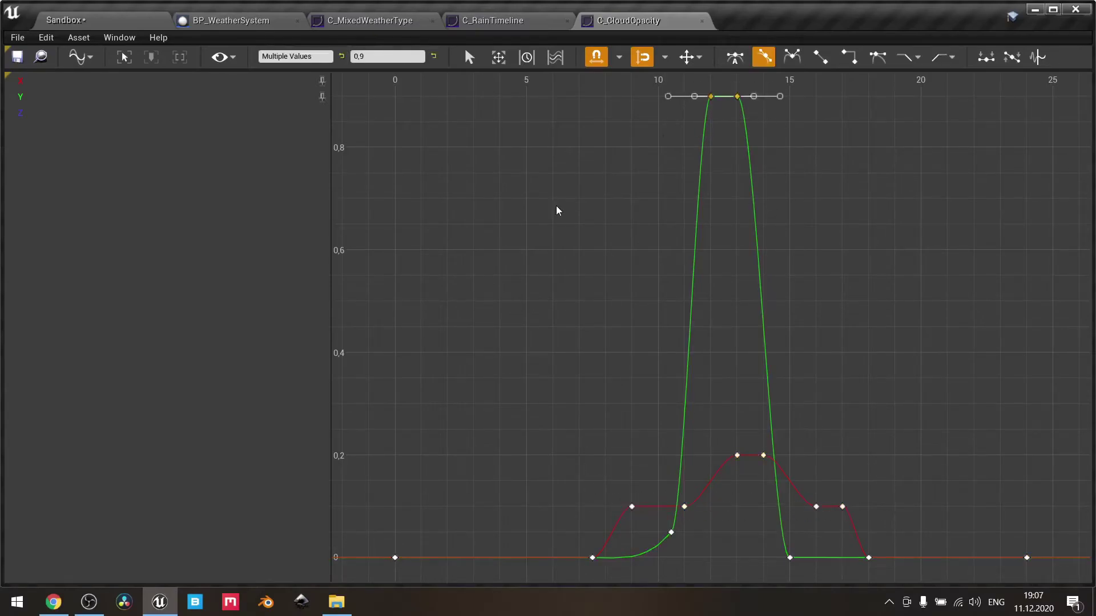
pyautogui.scroll(-4, 556, 211)
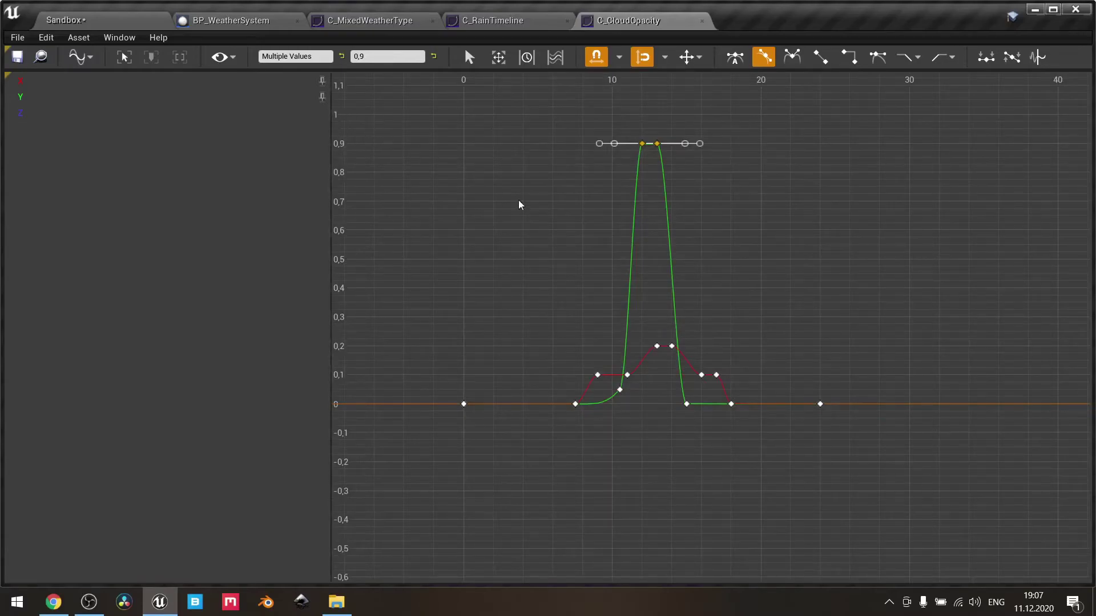
pyautogui.scroll(5, 531, 211)
pyautogui.click(580, 262)
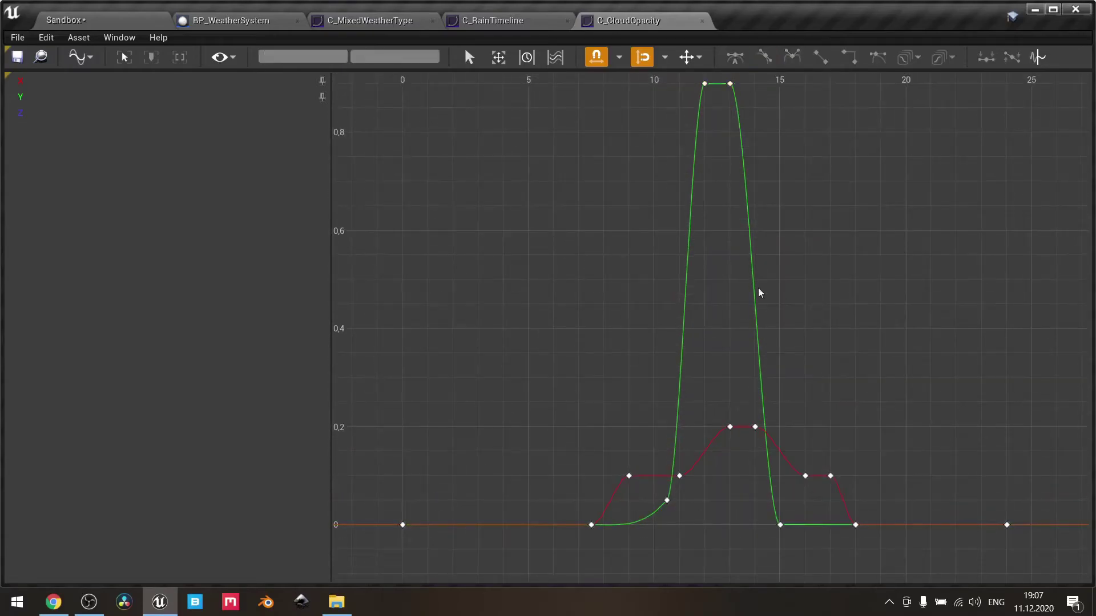
pyautogui.click(124, 57)
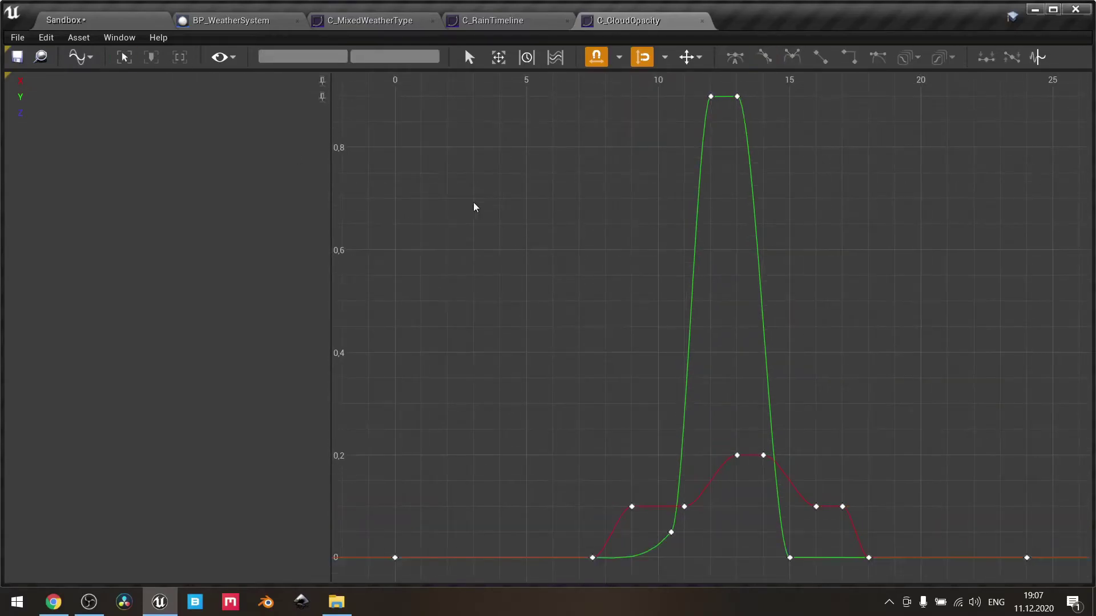
# Step: Review the StratusCoverage and CumulonimbusCoverage parameter nodes in BP_WeatherSystem's Update Weather function
pyautogui.click(232, 22)
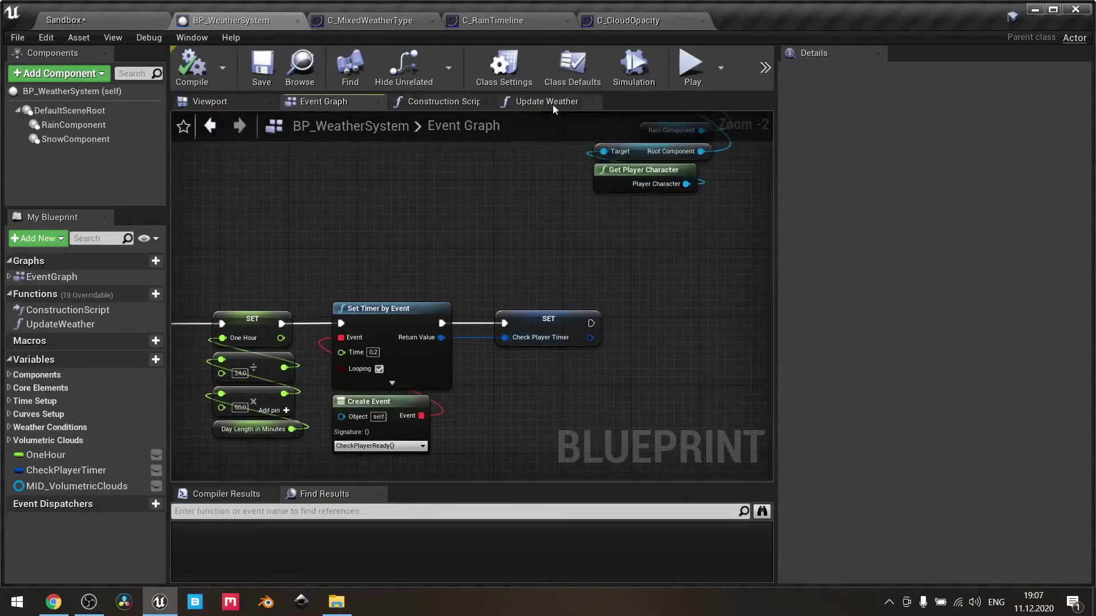
pyautogui.click(550, 102)
pyautogui.moveTo(672, 226); pyautogui.dragTo(398, 227, button='right')
pyautogui.scroll(4, 547, 299)
pyautogui.moveTo(547, 300); pyautogui.dragTo(726, 321, button='right')
pyautogui.moveTo(581, 412); pyautogui.dragTo(277, 175)
pyautogui.scroll(2, 309, 248)
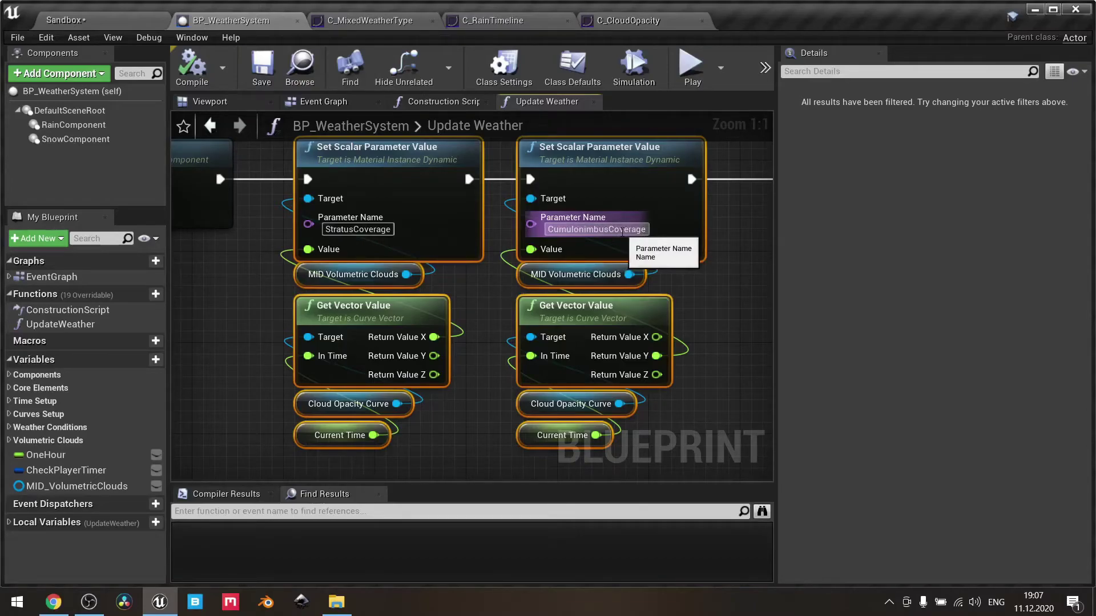
# Step: Examine the Get Vector Value, Cloud Opacity Curve and Current Time nodes that drive each of the two coverage parameters
pyautogui.click(423, 406)
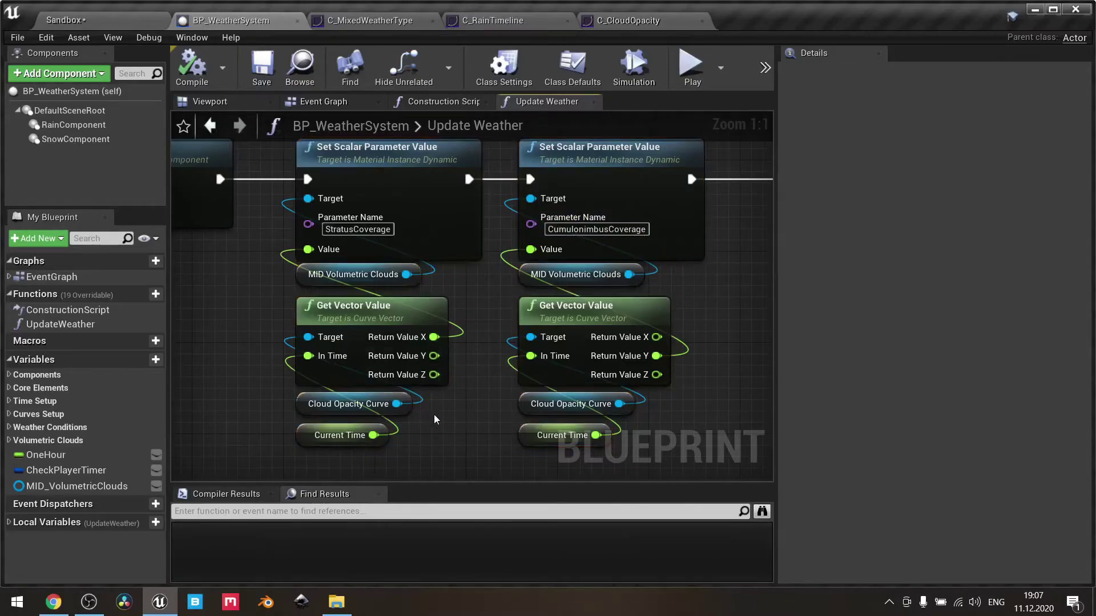
pyautogui.moveTo(447, 442); pyautogui.dragTo(364, 343)
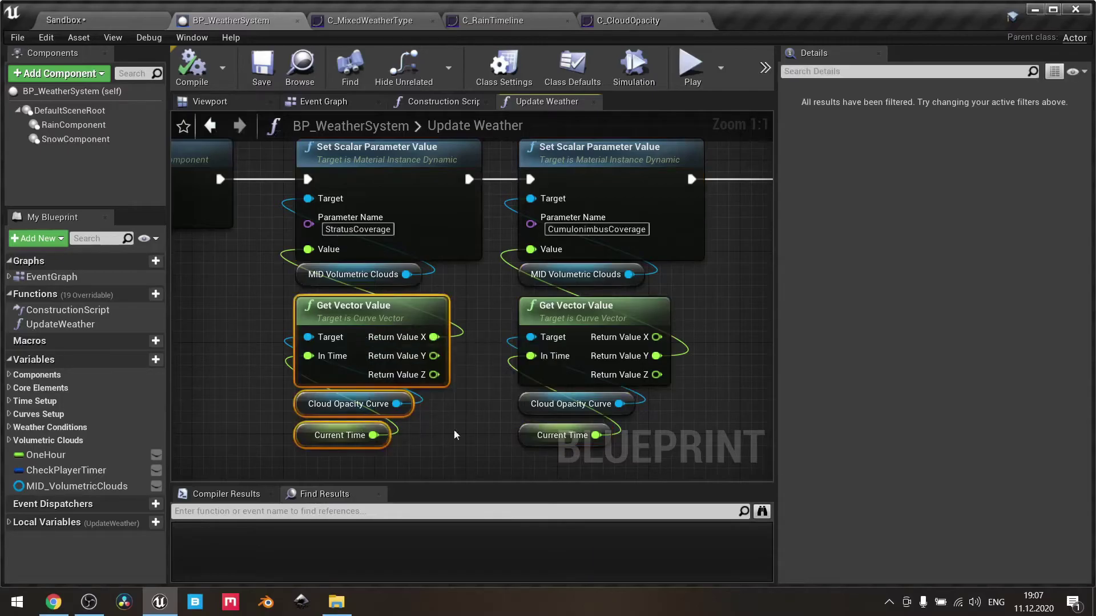
pyautogui.click(644, 433)
pyautogui.moveTo(643, 435); pyautogui.dragTo(531, 331)
# Step: Return to C_CloudOpacity and inspect the Y curve's peak keys, the X curve's raised keys and its first plateau
pyautogui.click(628, 21)
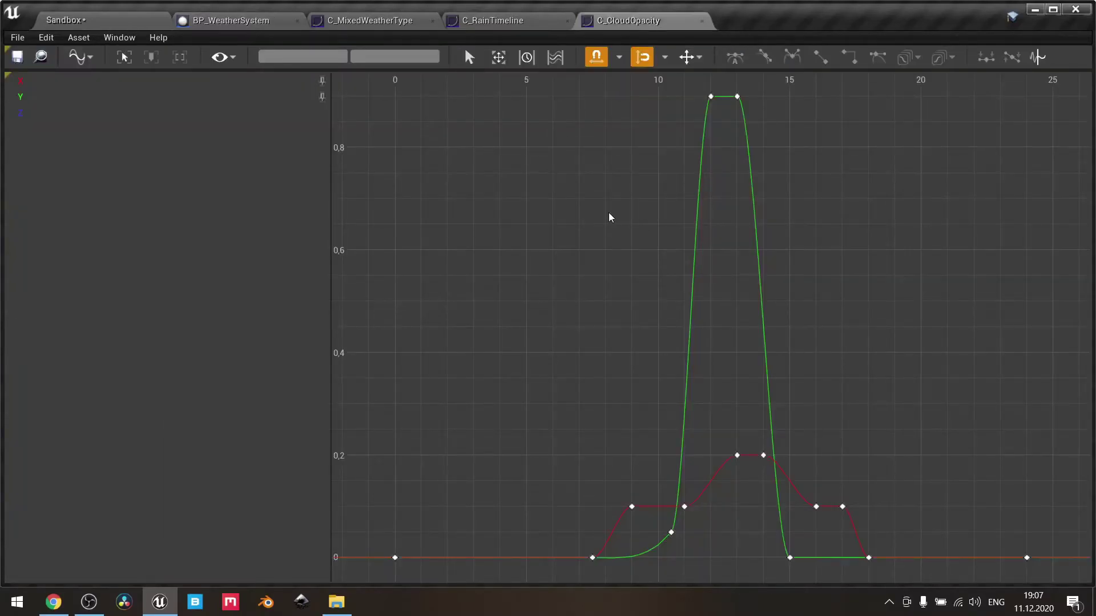
pyautogui.moveTo(661, 87); pyautogui.dragTo(807, 138)
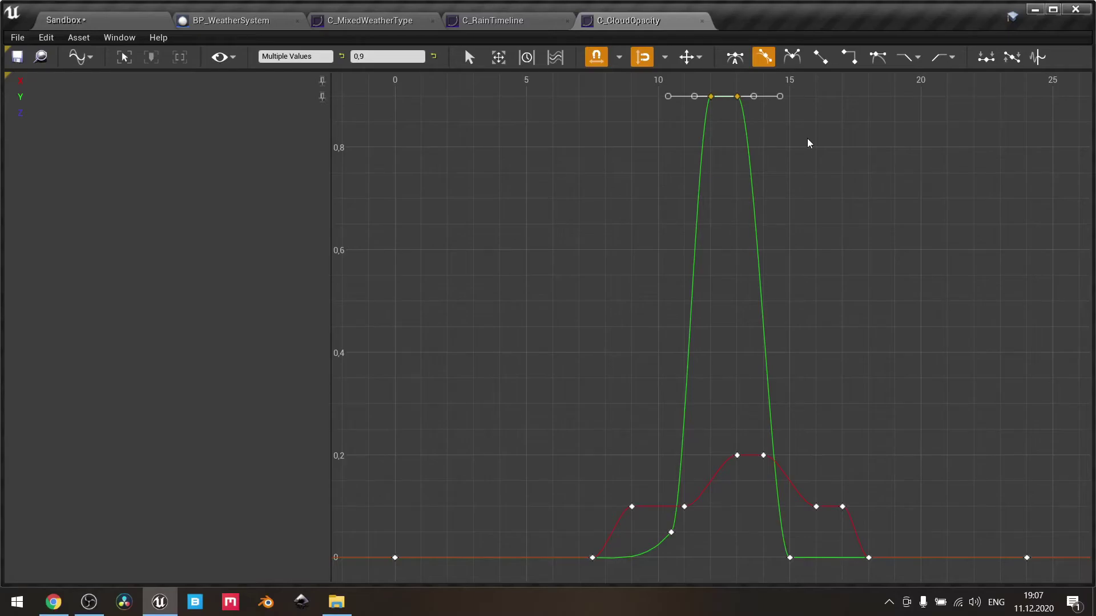
pyautogui.click(807, 143)
pyautogui.moveTo(568, 420); pyautogui.dragTo(863, 517)
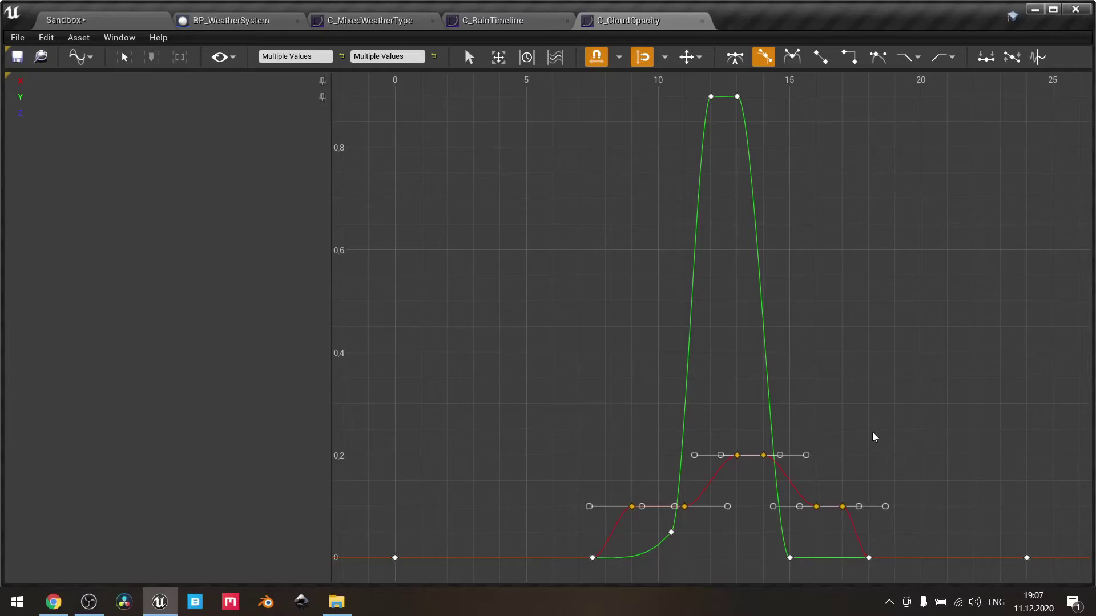
pyautogui.click(873, 434)
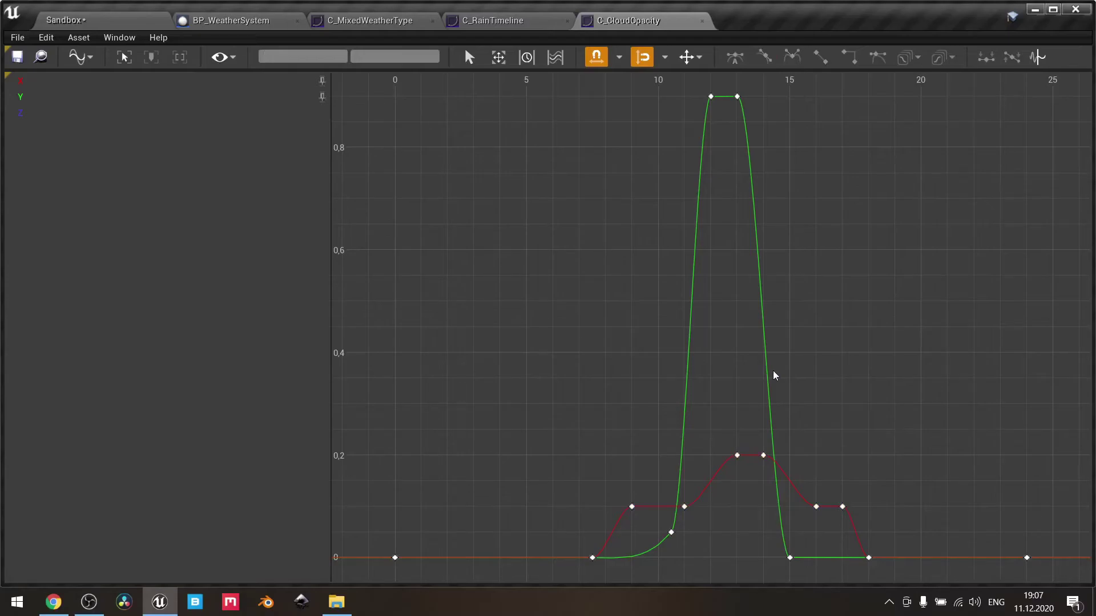
pyautogui.moveTo(599, 490); pyautogui.dragTo(698, 513)
pyautogui.moveTo(698, 513); pyautogui.dragTo(698, 513)
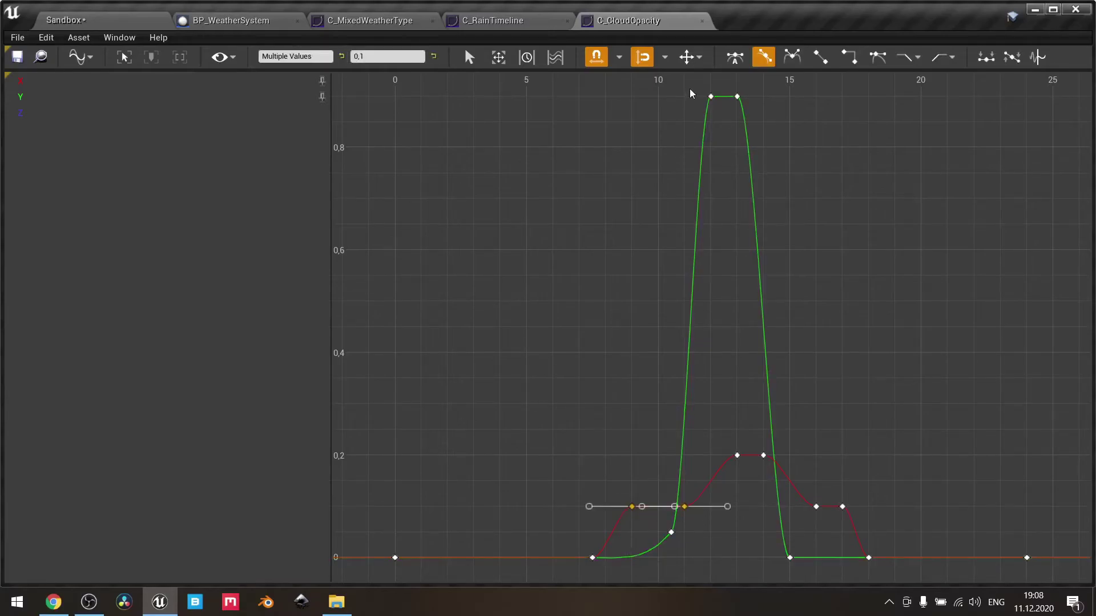
# Step: Inspect C_CloudOpacity's keys at the Y curve's peak, the X curve's highest plateau, and the zero-level end of the day
pyautogui.moveTo(689, 88); pyautogui.dragTo(744, 105)
pyautogui.moveTo(743, 105); pyautogui.dragTo(745, 105)
pyautogui.click(794, 187)
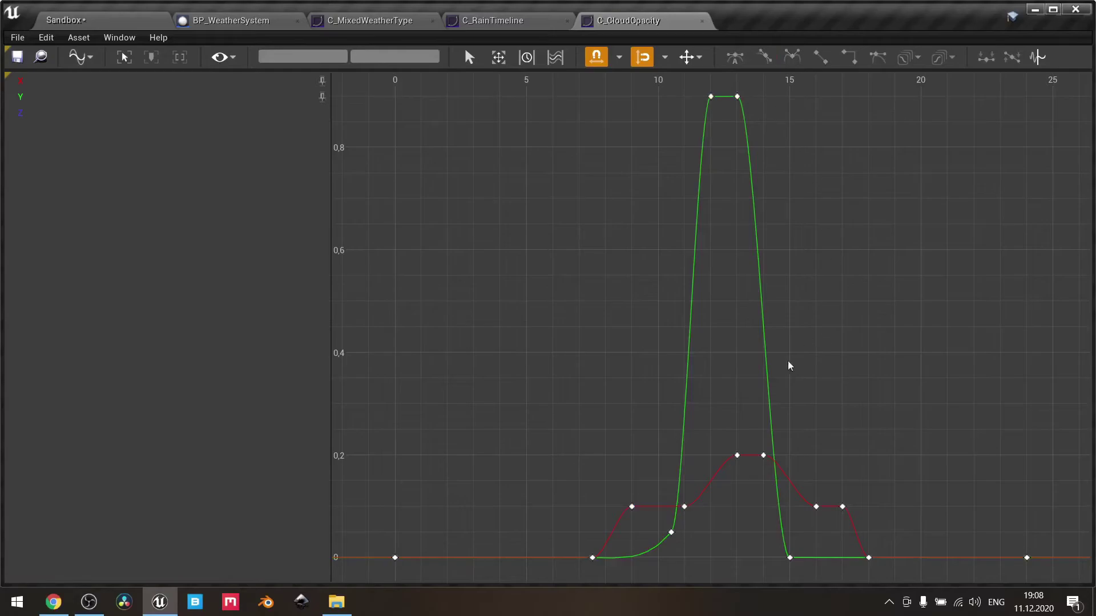
pyautogui.moveTo(750, 432); pyautogui.dragTo(795, 482)
pyautogui.click(842, 411)
pyautogui.moveTo(846, 543); pyautogui.dragTo(1053, 575)
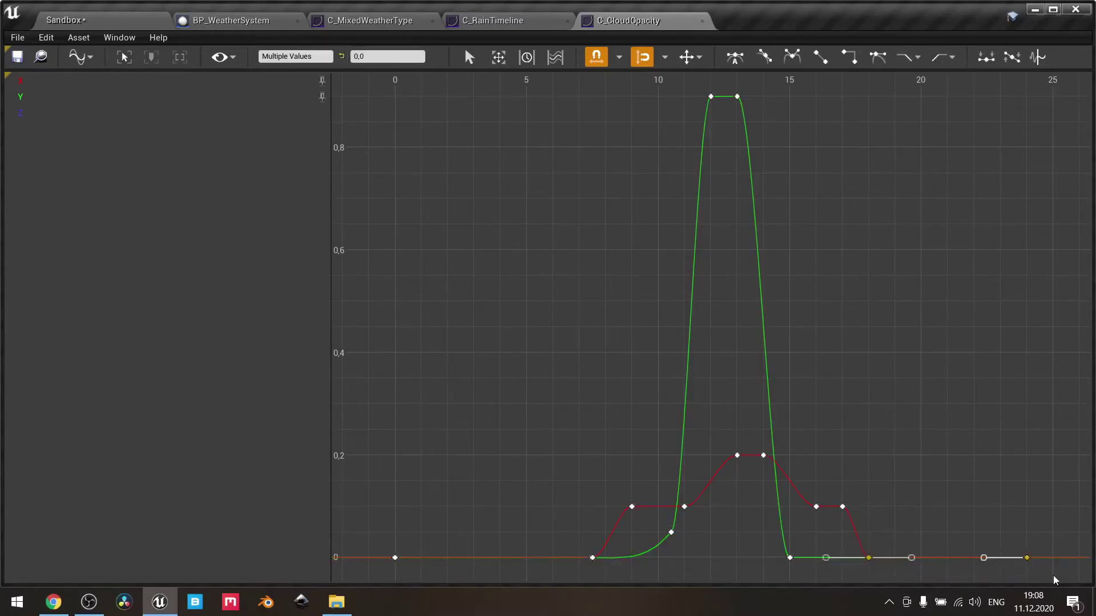
pyautogui.click(977, 504)
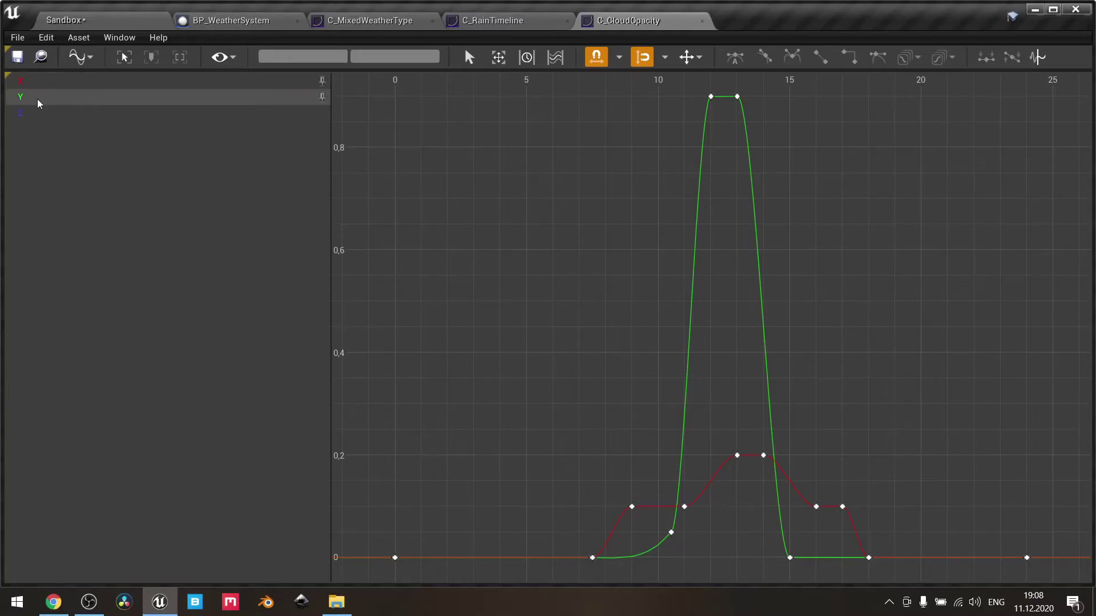
# Step: Return to BP_WeatherSystem's Update Weather function and review which Cloud Opacity Curve outputs drive StratusCoverage and CumulonimbusCoverage
pyautogui.click(228, 21)
pyautogui.click(471, 286)
pyautogui.scroll(-2, 468, 283)
pyautogui.moveTo(467, 283); pyautogui.dragTo(513, 267, button='right')
pyautogui.scroll(2, 492, 310)
pyautogui.moveTo(515, 439); pyautogui.dragTo(364, 197)
pyautogui.moveTo(706, 428); pyautogui.dragTo(593, 228)
pyautogui.click(518, 337)
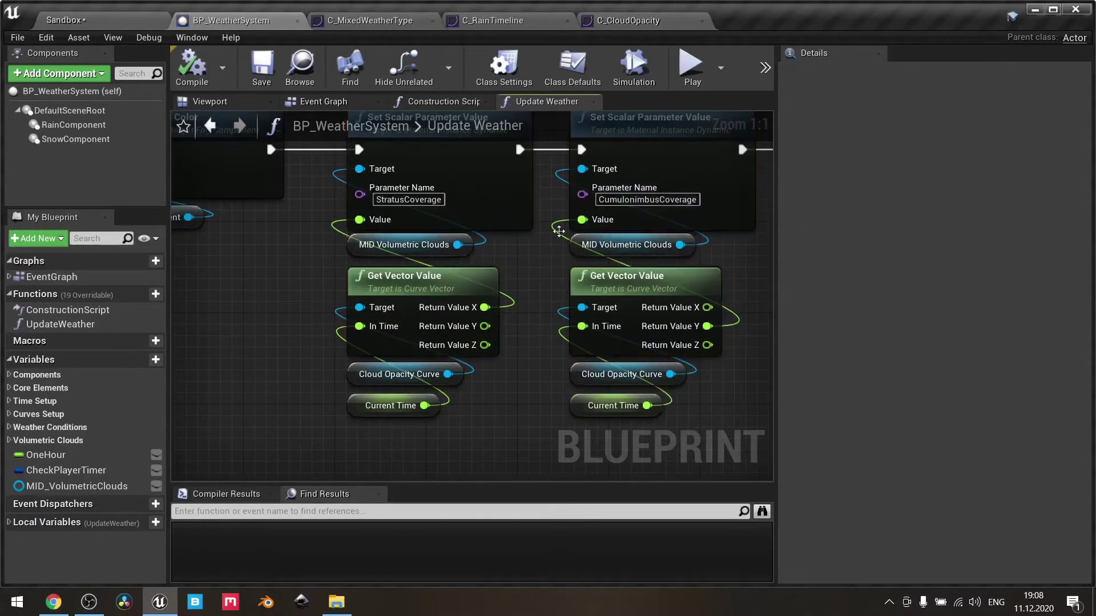
# Step: Trace the Update Weather graph back from the coverage nodes to the Set Fog Inscattering Color and Set Rayleigh Scattering nodes
pyautogui.scroll(-3, 539, 296)
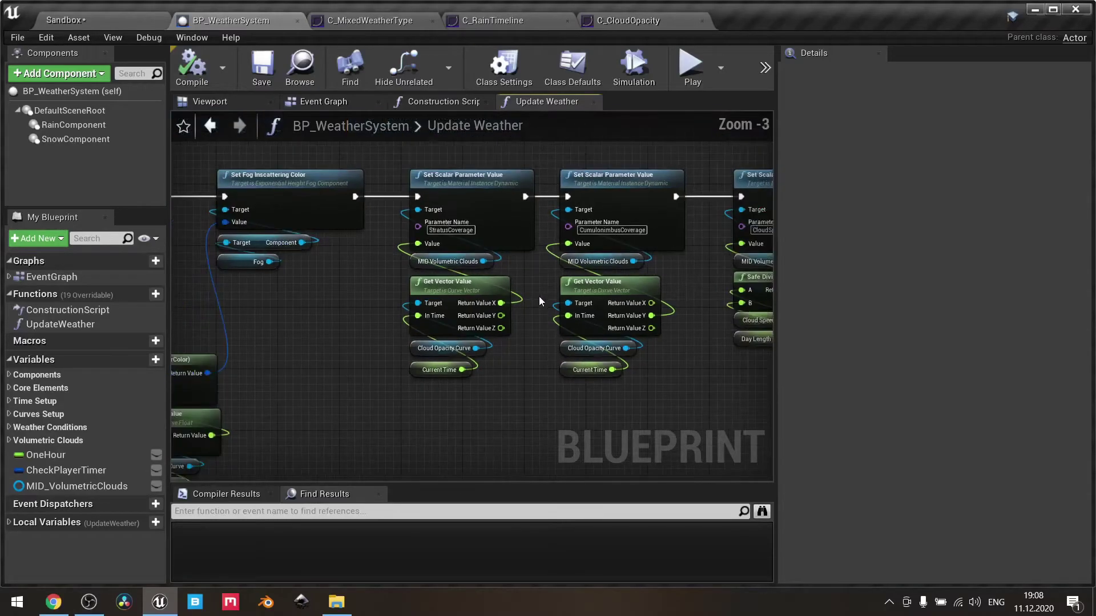
pyautogui.moveTo(542, 299); pyautogui.dragTo(598, 312, button='right')
pyautogui.click(109, 16)
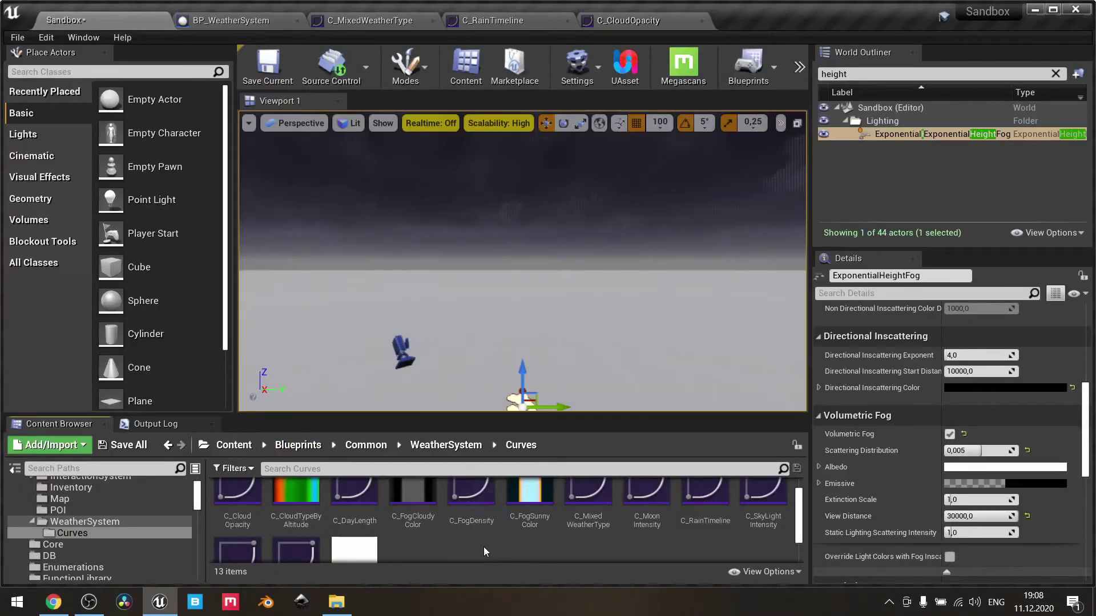
pyautogui.click(251, 19)
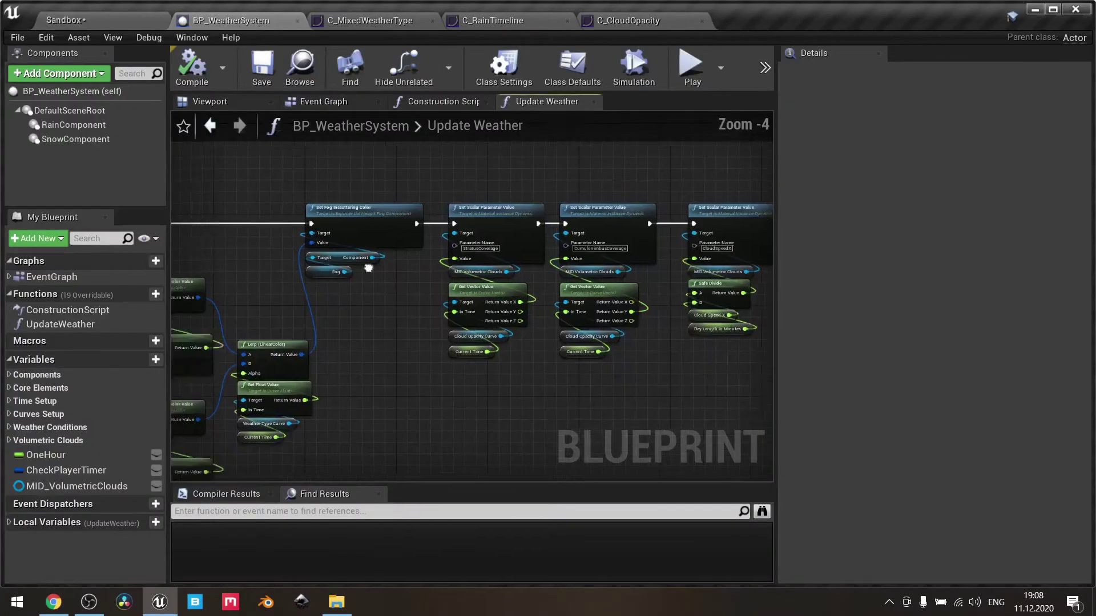
pyautogui.moveTo(368, 268); pyautogui.dragTo(606, 213, button='right')
pyautogui.moveTo(632, 325); pyautogui.dragTo(591, 359, button='right')
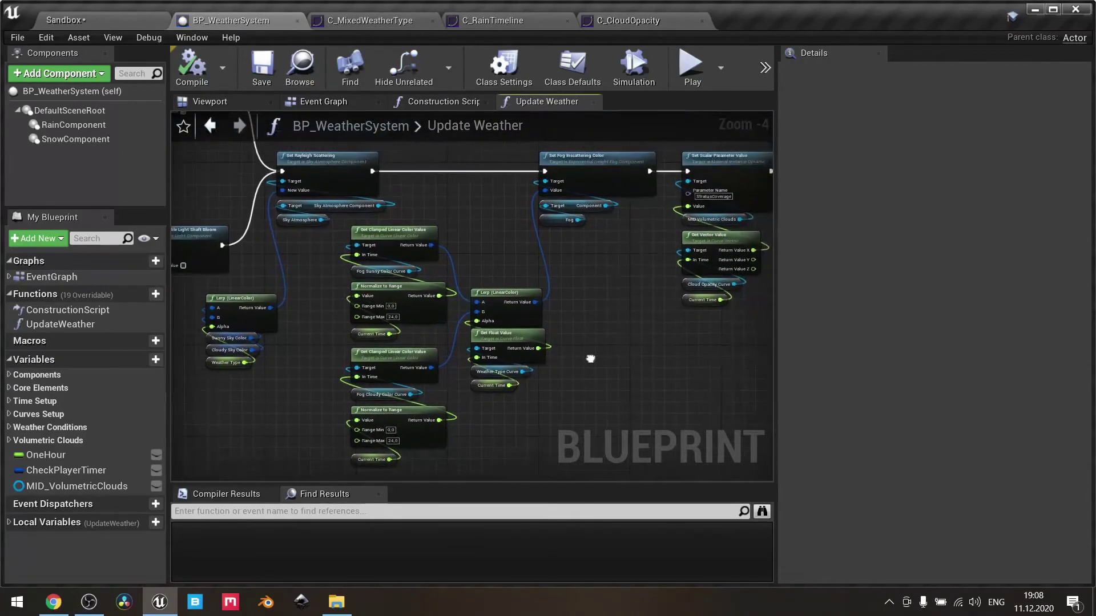
pyautogui.scroll(-2, 646, 452)
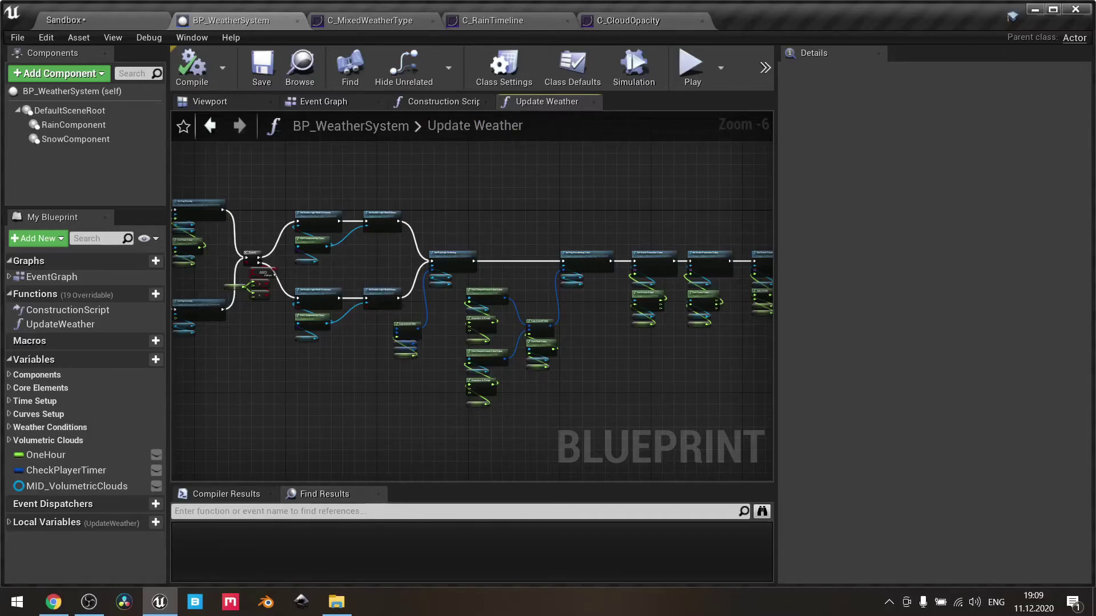
# Step: Select the group of nodes from the fog color setup onward, and examine the Set Fog Inscattering Color inputs in Update Weather
pyautogui.moveTo(514, 342); pyautogui.dragTo(348, 317, button='right')
pyautogui.scroll(-1, 697, 409)
pyautogui.moveTo(695, 406); pyautogui.dragTo(354, 196)
pyautogui.moveTo(349, 194); pyautogui.dragTo(451, 177, button='right')
pyautogui.scroll(4, 437, 232)
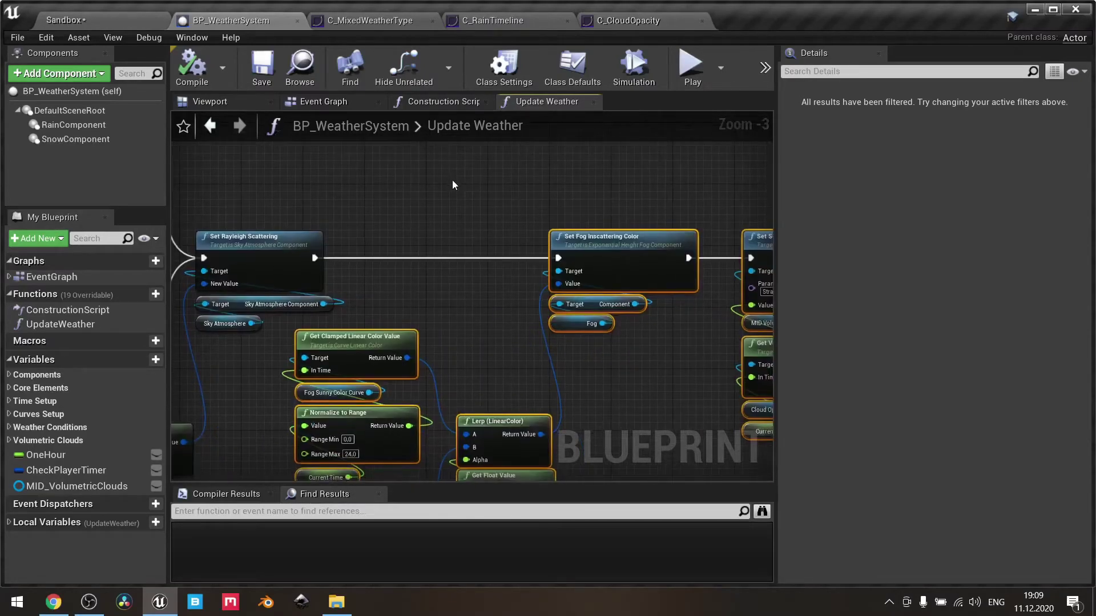
pyautogui.click(453, 181)
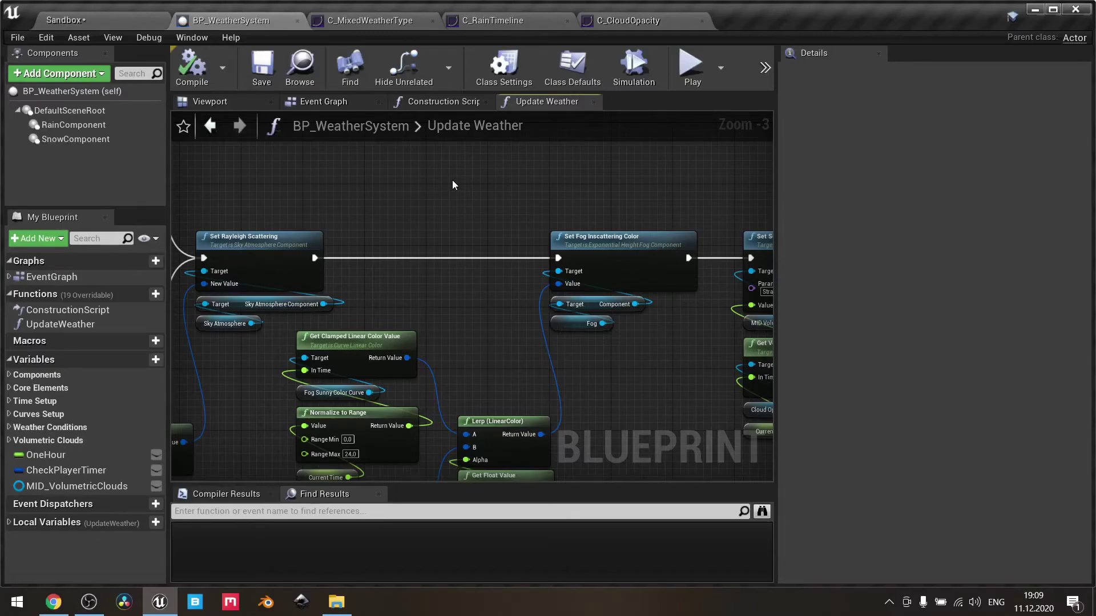
pyautogui.scroll(-1, 453, 182)
pyautogui.moveTo(463, 281); pyautogui.dragTo(536, 242, button='right')
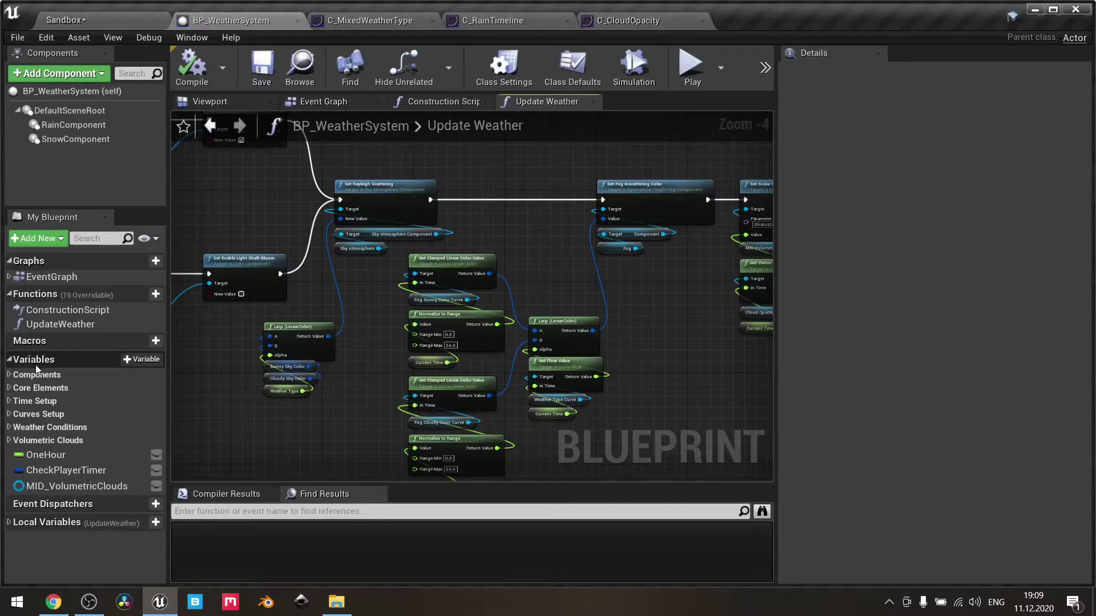
# Step: Open the Construction Script and inspect the Volumetric Clouds variable feeding its Is Valid check
pyautogui.click(438, 102)
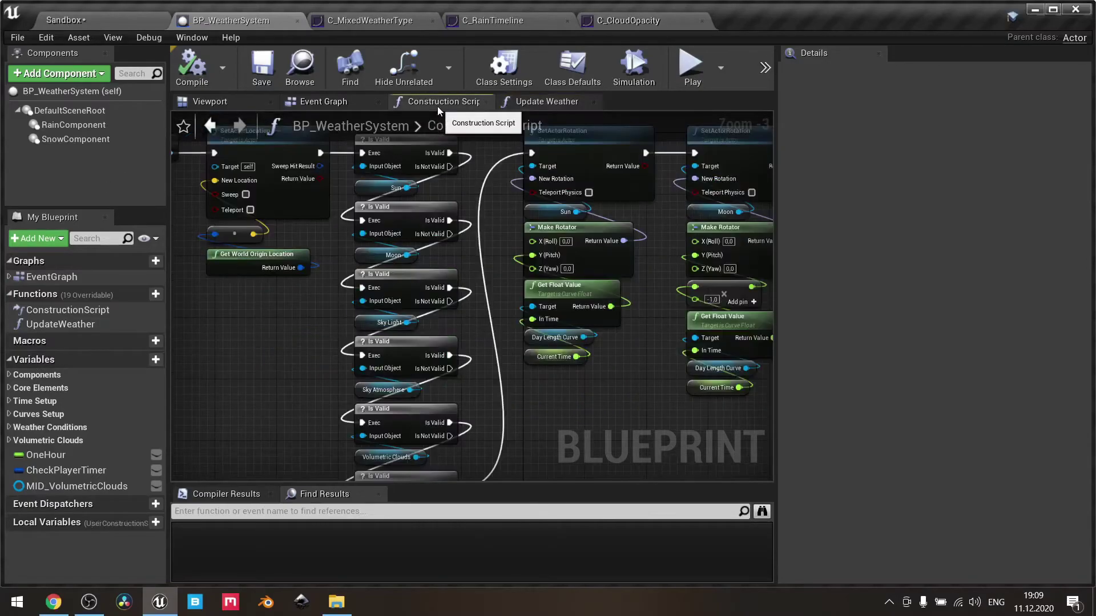
pyautogui.moveTo(493, 251); pyautogui.dragTo(550, 175, button='right')
pyautogui.scroll(-2, 498, 306)
pyautogui.scroll(3, 540, 257)
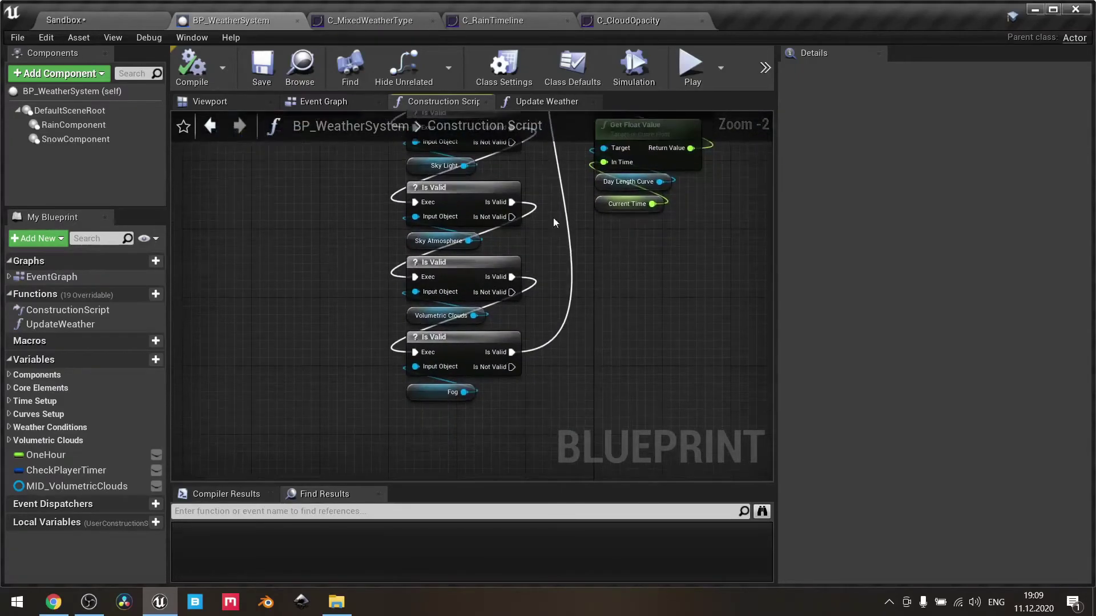
pyautogui.click(411, 315)
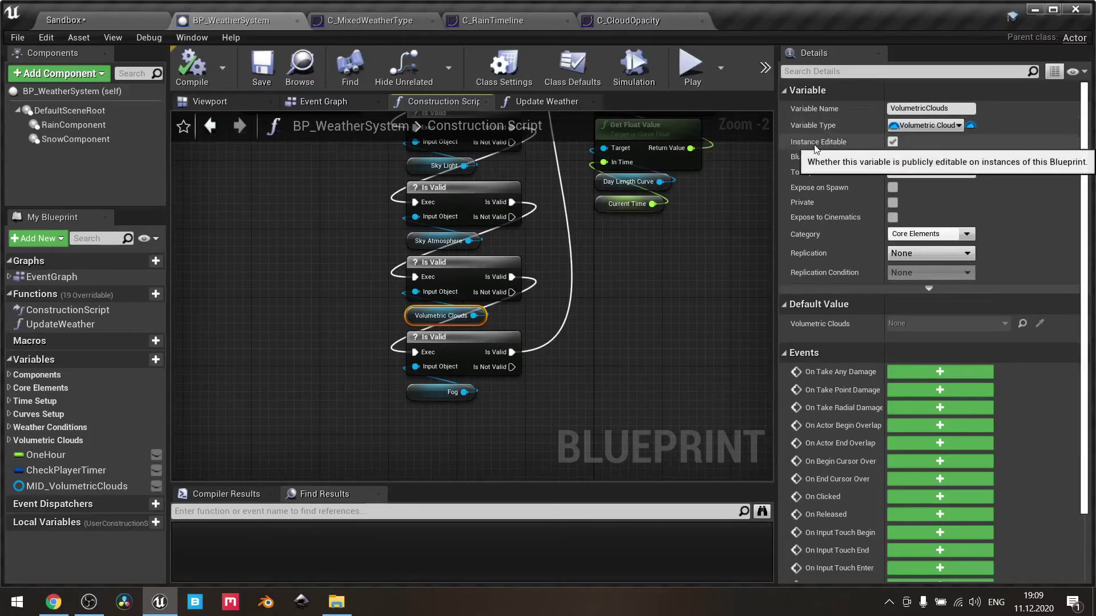
# Step: Examine the Volumetric Clouds Is Valid check and view the VolumetricClouds variable's details under Core Elements
pyautogui.moveTo(594, 241); pyautogui.dragTo(563, 327, button='right')
pyautogui.scroll(2, 569, 361)
pyautogui.keyDown('ctrl'); pyautogui.click(487, 322); pyautogui.keyUp('ctrl')
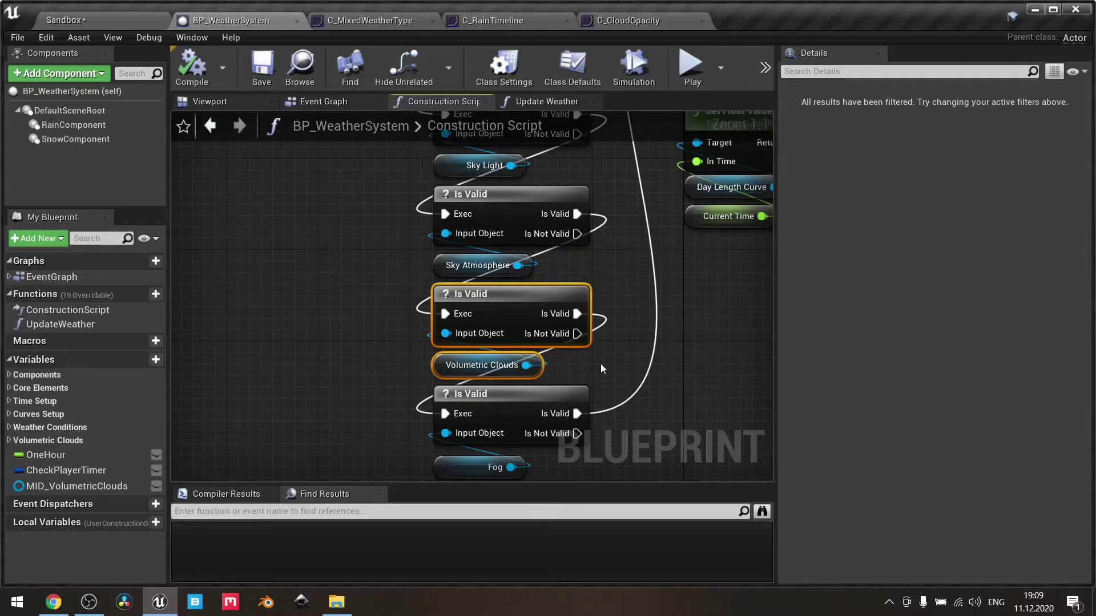
pyautogui.click(601, 364)
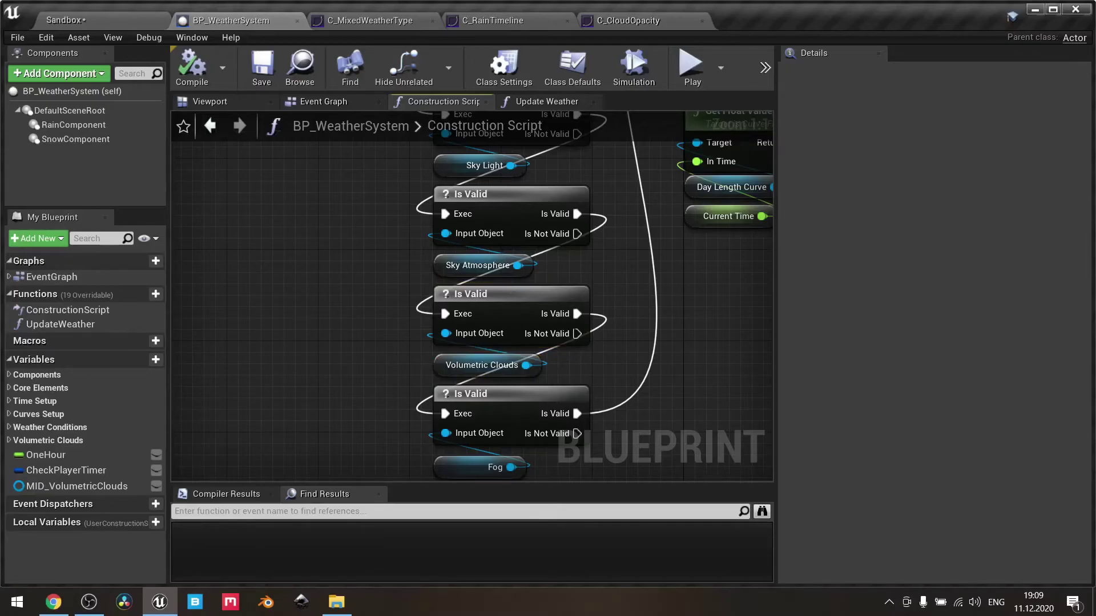
pyautogui.click(34, 389)
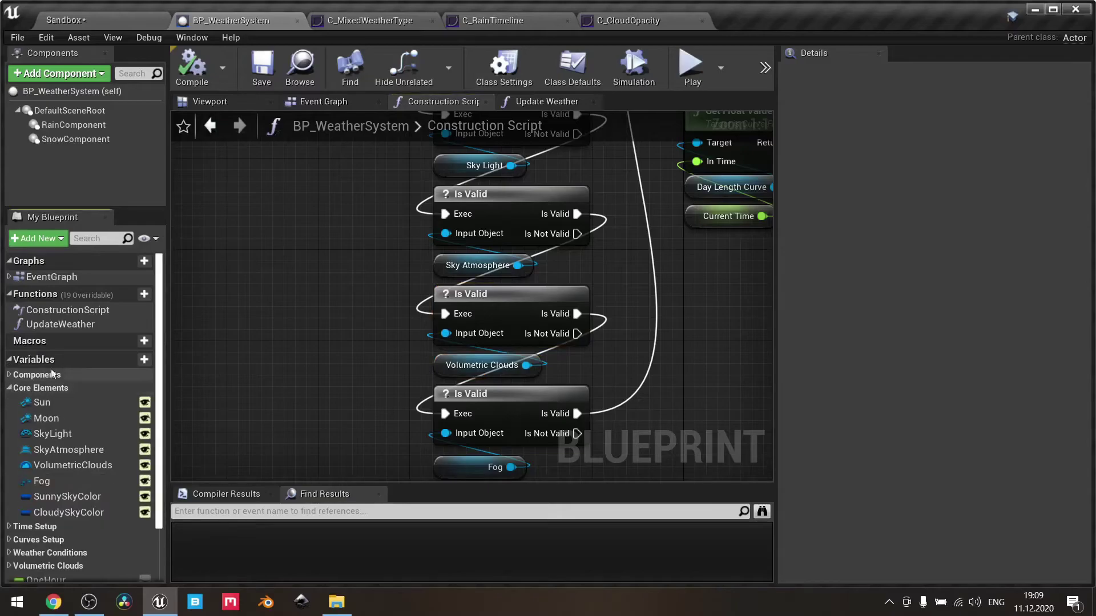
pyautogui.click(56, 464)
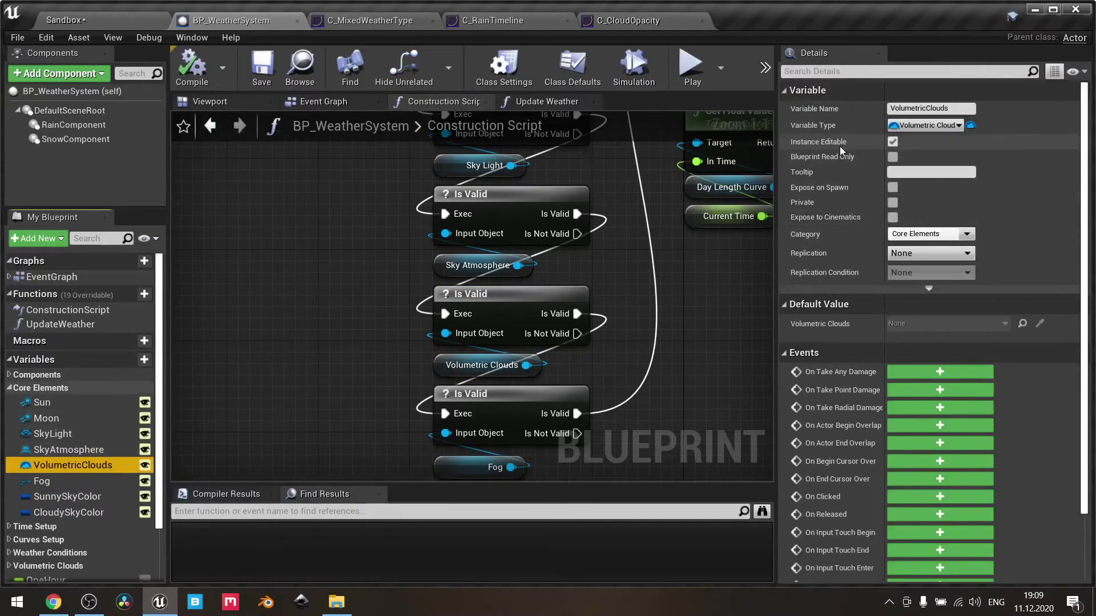
# Step: Filter the Sandbox level's actors by "weather", select BP_WeatherSystem, and review its Core Elements references
pyautogui.click(86, 21)
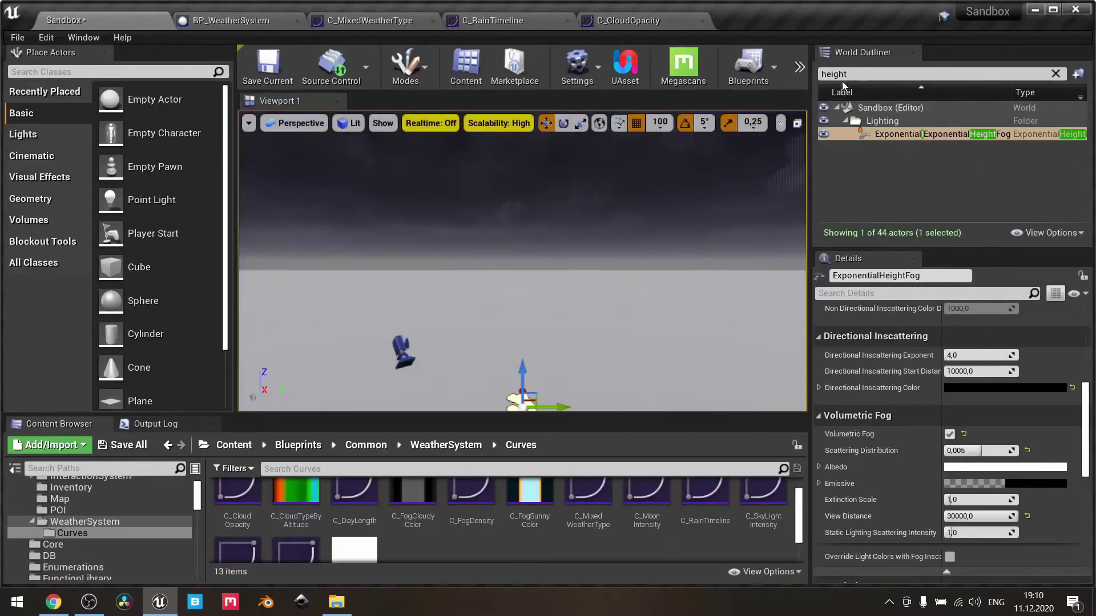
pyautogui.write('weather')
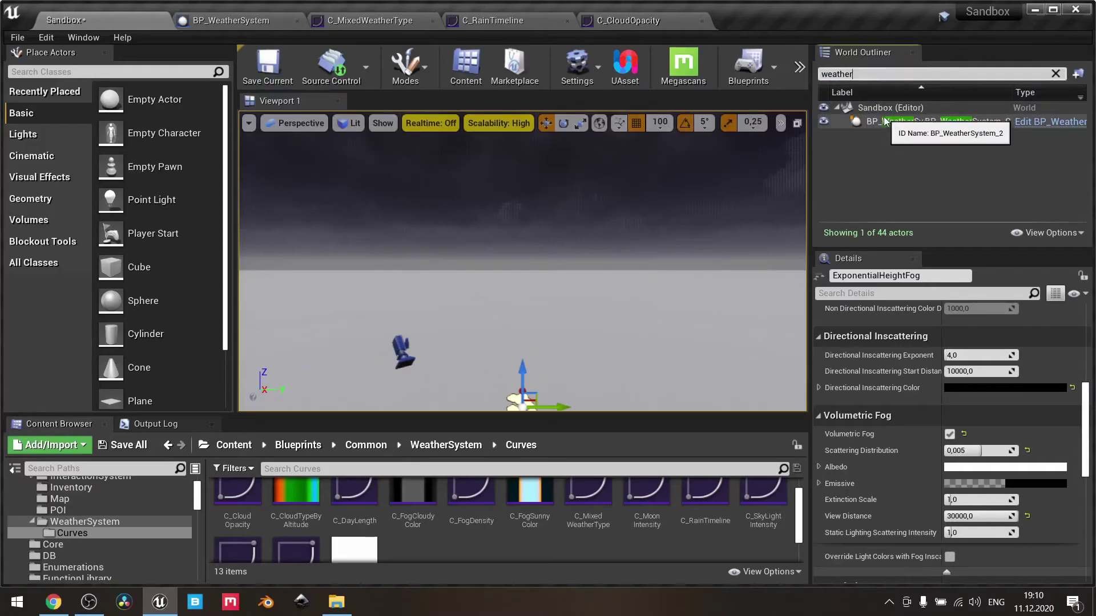
pyautogui.click(919, 122)
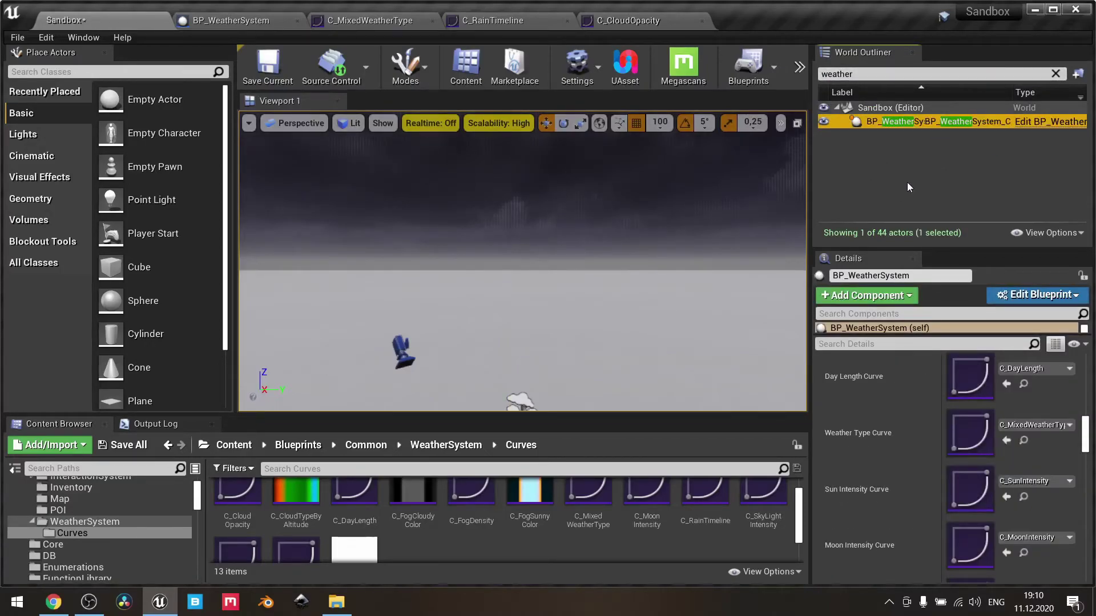
pyautogui.scroll(-5, 893, 430)
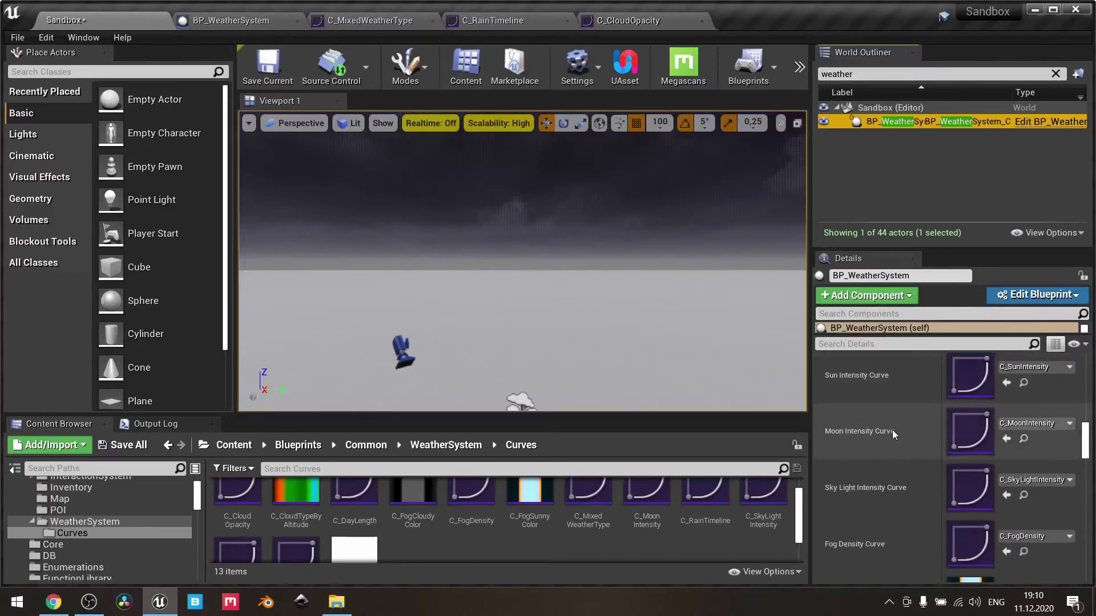
pyautogui.scroll(-10, 893, 430)
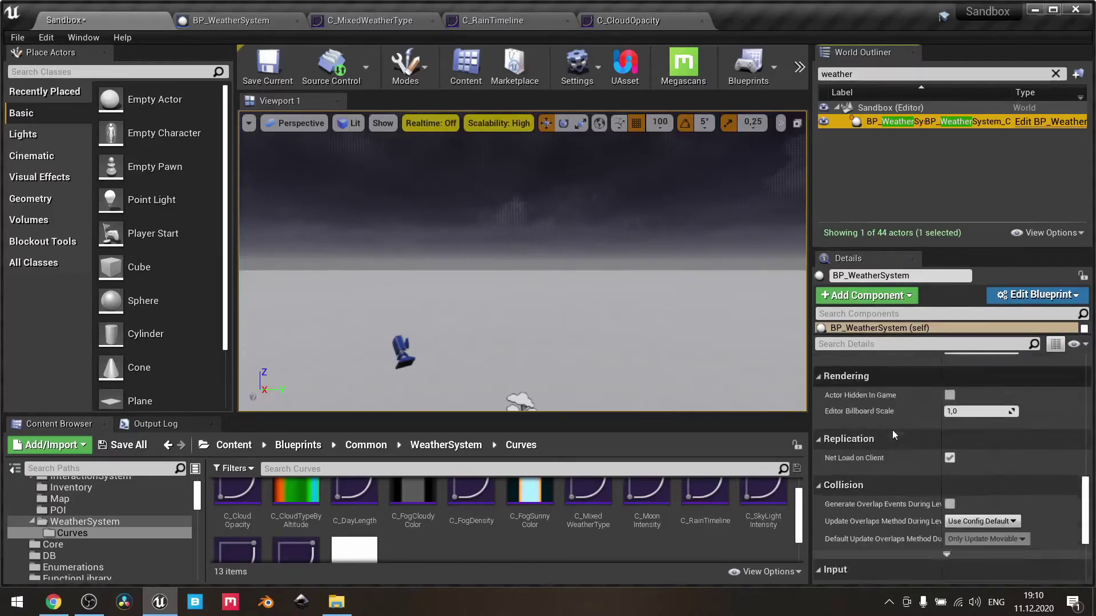
pyautogui.scroll(12, 892, 429)
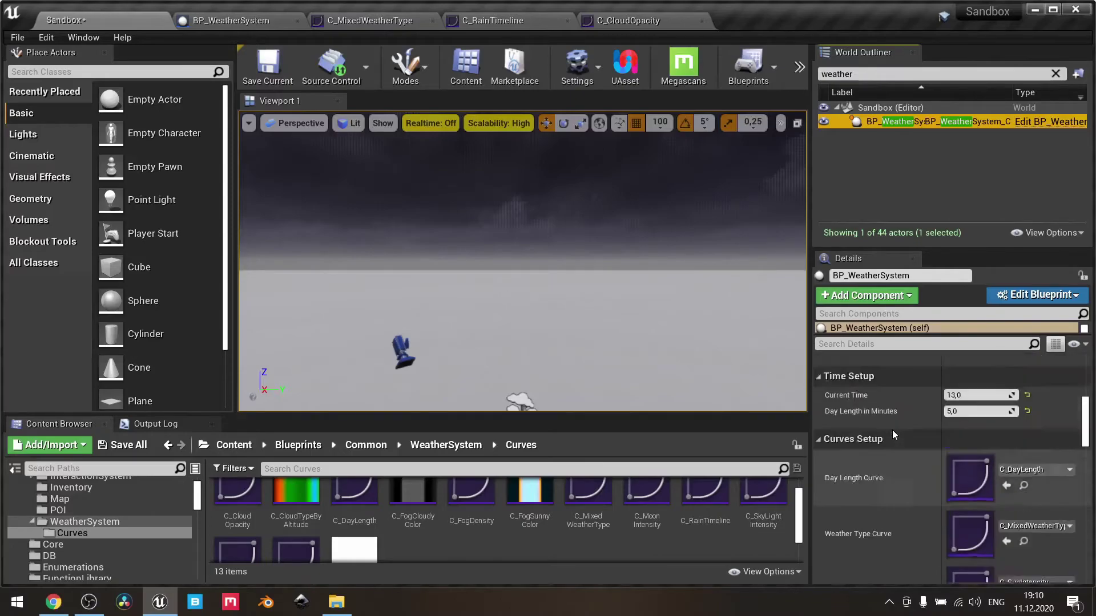
pyautogui.scroll(5, 891, 431)
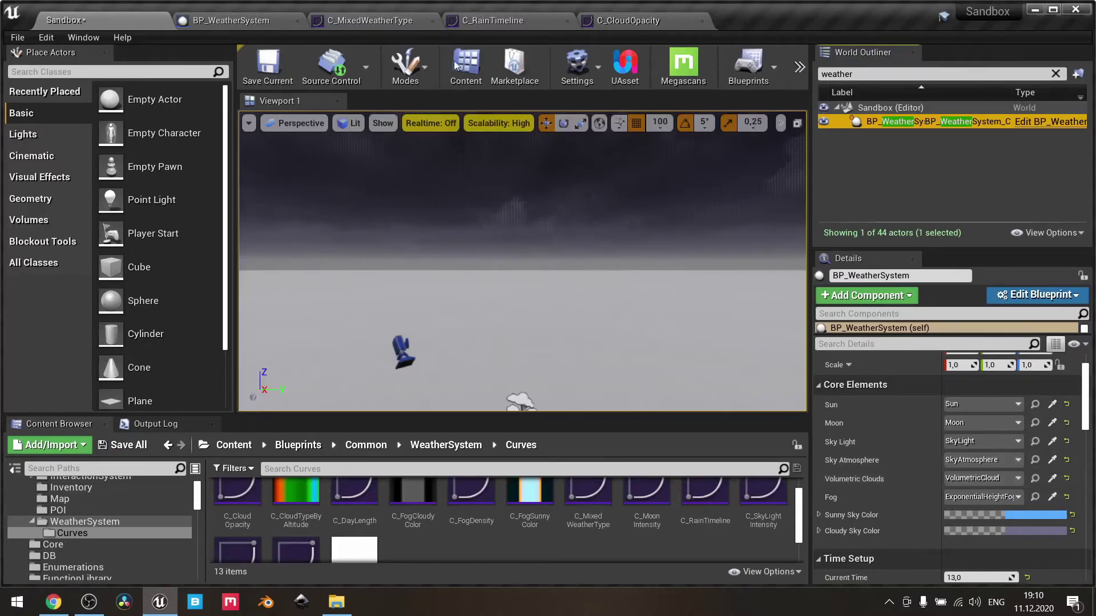
# Step: Return to BP_WeatherSystem's Construction Script and examine the Create Dynamic Material Instance, SET and Set Material node chain
pyautogui.click(251, 20)
pyautogui.scroll(-2, 667, 279)
pyautogui.moveTo(667, 280); pyautogui.dragTo(177, 470, button='right')
pyautogui.moveTo(493, 357); pyautogui.dragTo(295, 370, button='right')
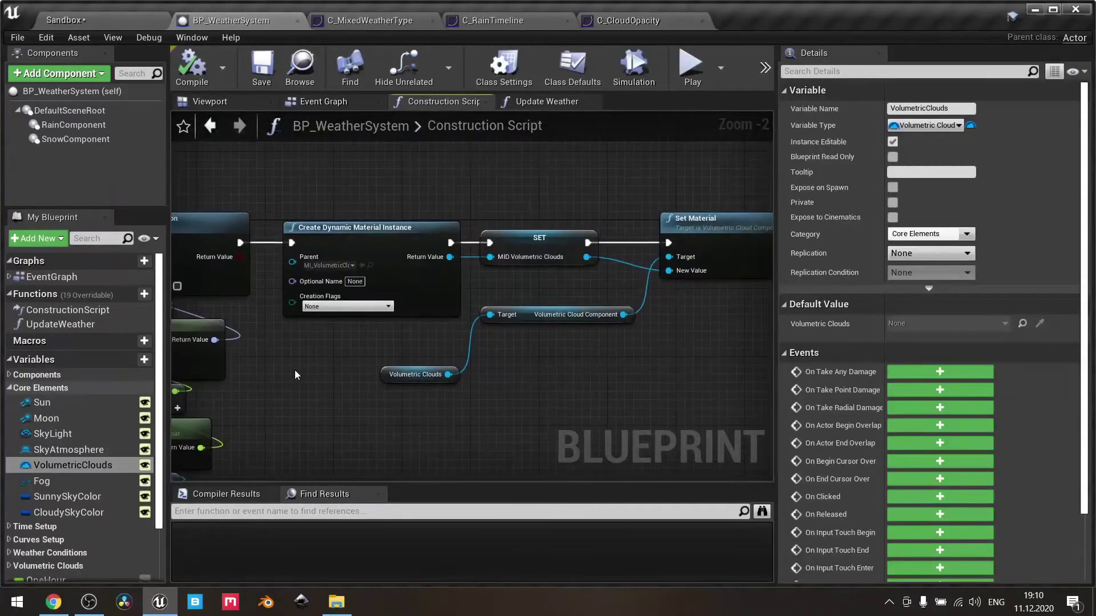
pyautogui.moveTo(269, 200); pyautogui.dragTo(746, 400)
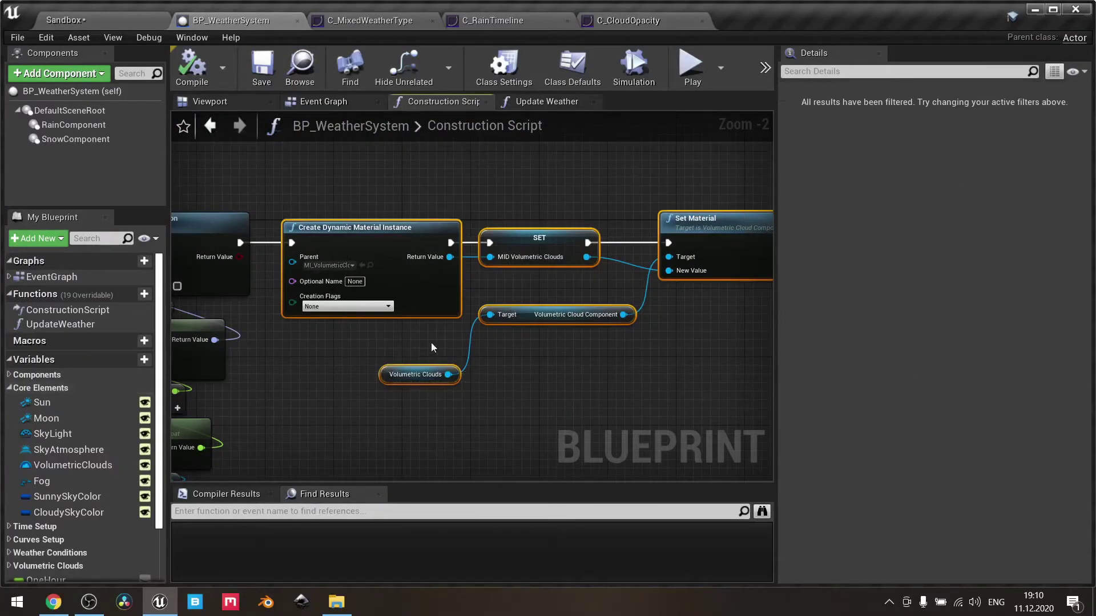
pyautogui.click(342, 362)
pyautogui.scroll(2, 331, 344)
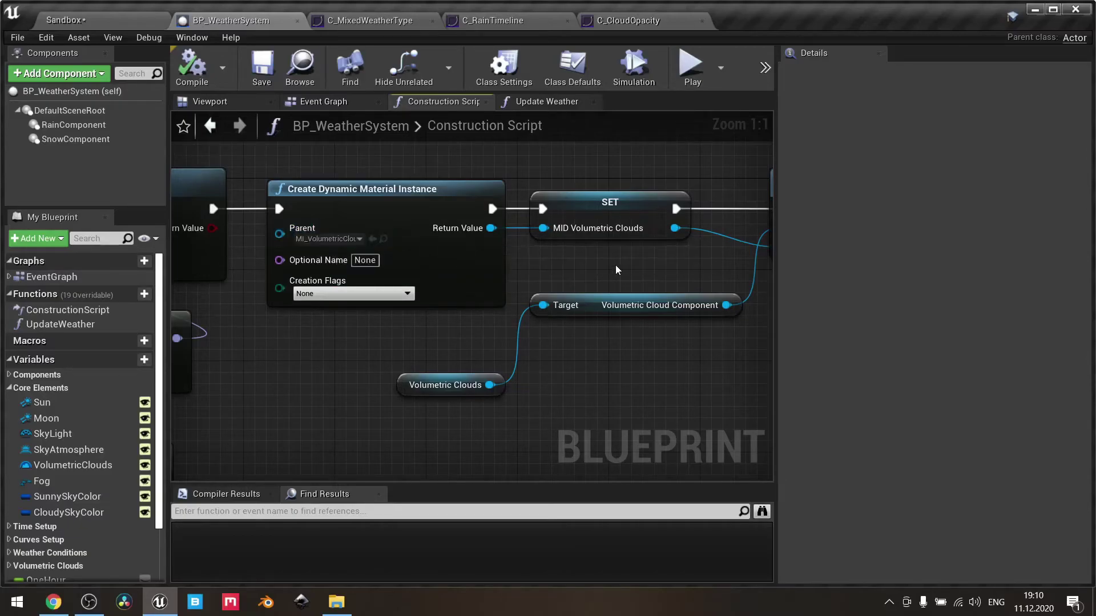
# Step: Inspect the SET MID Volumetric Clouds node and the Volumetric Clouds reference that supplies the Set Material target
pyautogui.moveTo(615, 265); pyautogui.dragTo(521, 305, button='right')
pyautogui.click(487, 238)
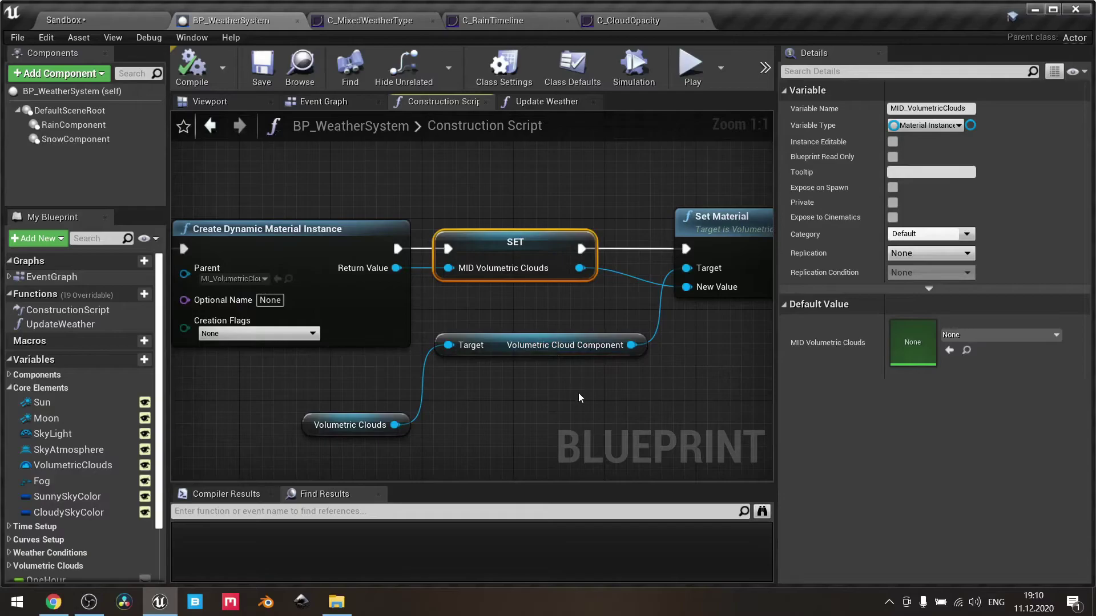
pyautogui.moveTo(587, 394); pyautogui.dragTo(512, 392, button='right')
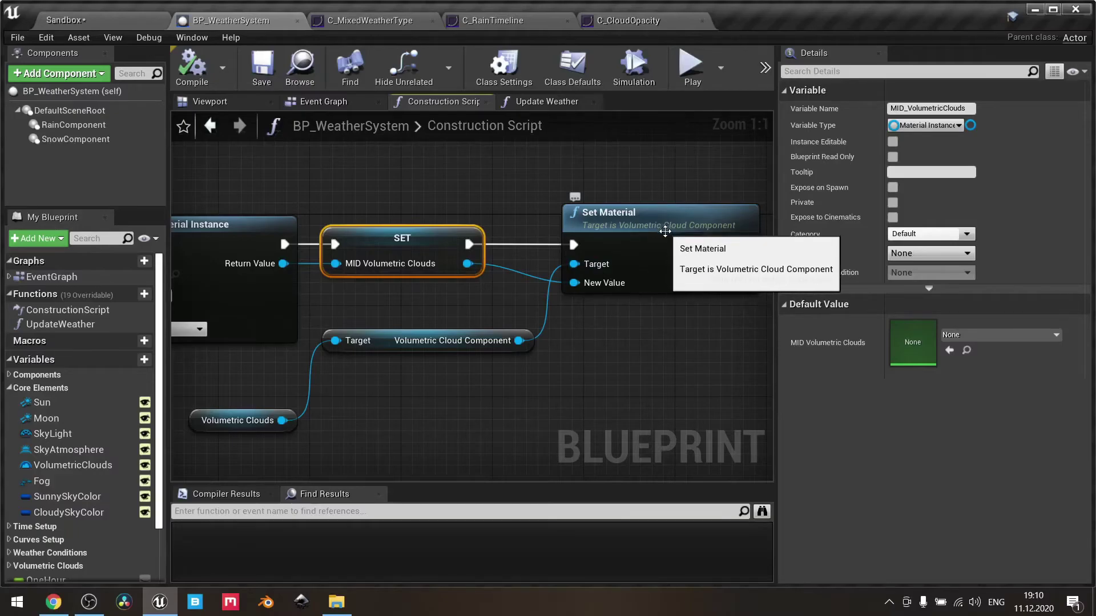
pyautogui.moveTo(229, 439); pyautogui.dragTo(343, 402, button='right')
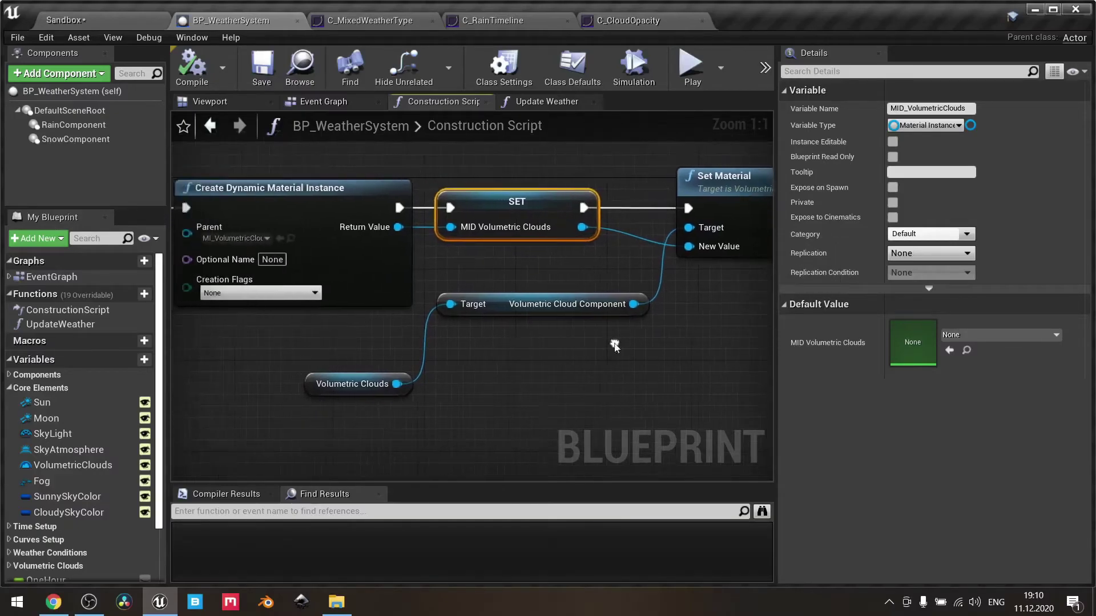
pyautogui.click(321, 389)
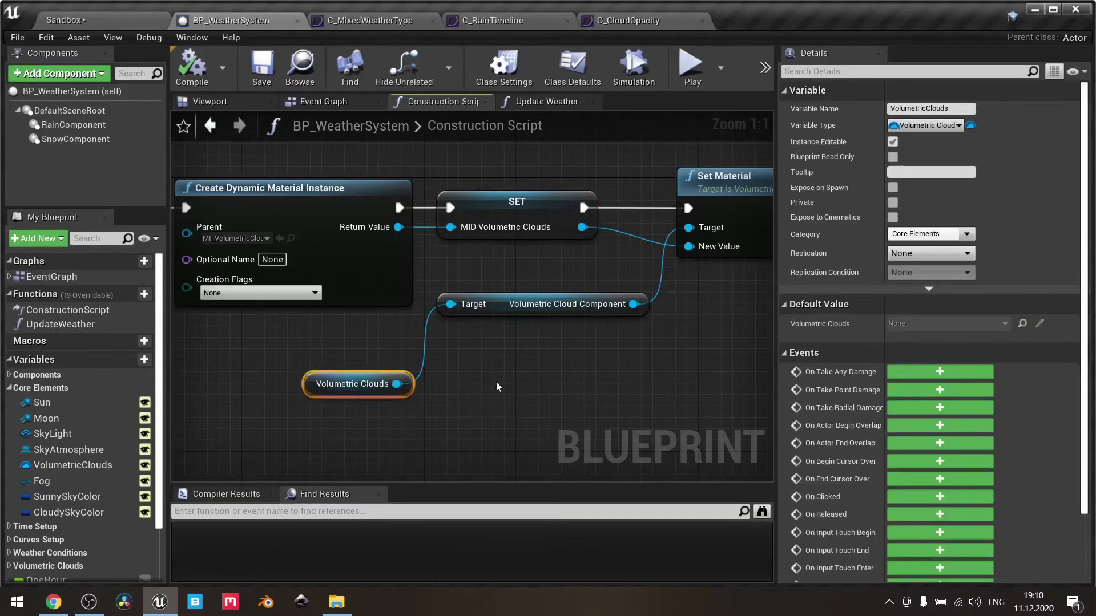
pyautogui.scroll(-3, 74, 477)
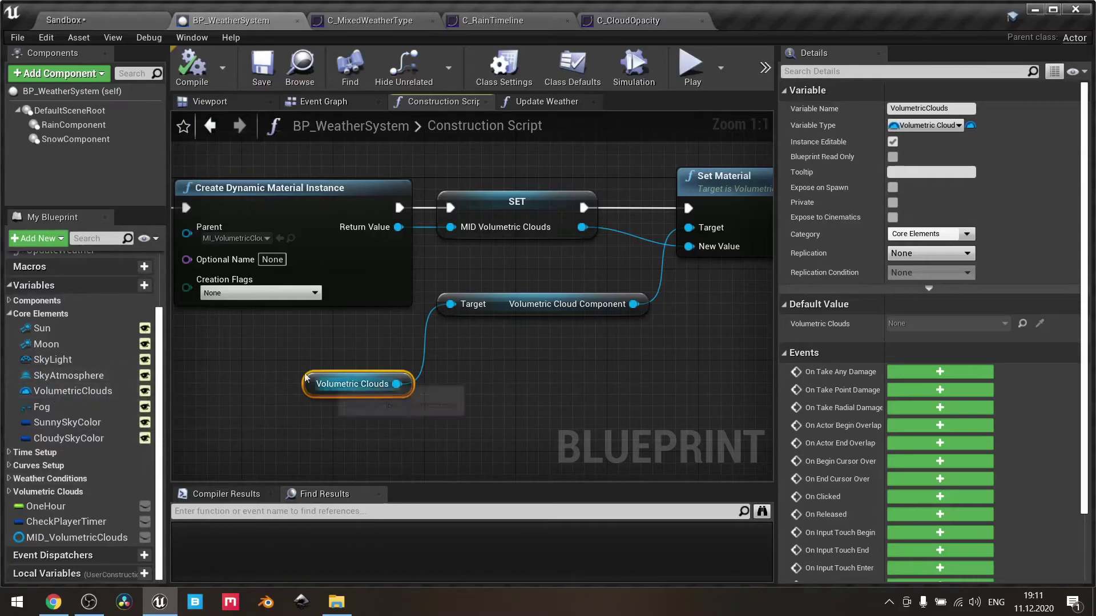
pyautogui.moveTo(496, 372); pyautogui.dragTo(454, 405, button='right')
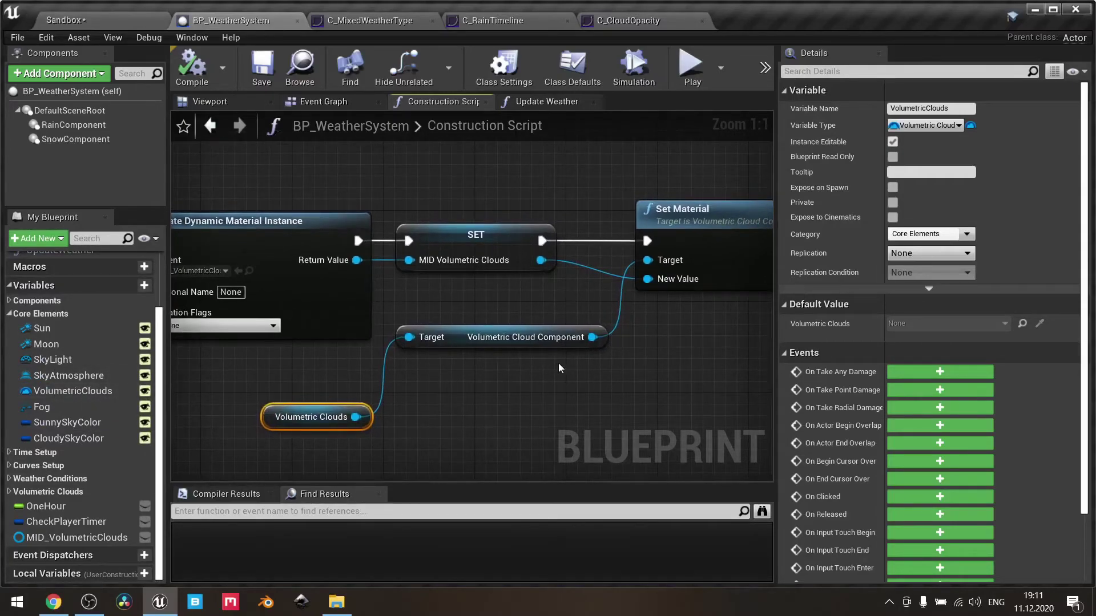
# Step: Inspect the Volumetric Cloud Component node and the Set Material node it targets in the Construction Script
pyautogui.click(601, 350)
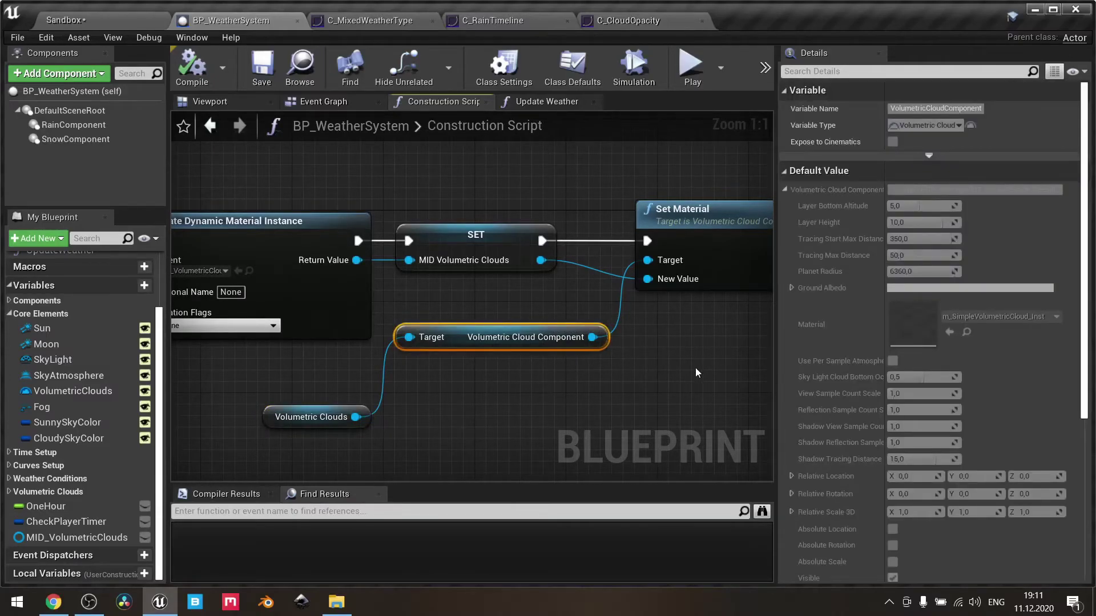
pyautogui.click(685, 356)
pyautogui.moveTo(693, 369); pyautogui.dragTo(502, 366, button='right')
pyautogui.moveTo(464, 242); pyautogui.dragTo(512, 208, button='right')
pyautogui.scroll(-2, 512, 208)
pyautogui.click(586, 299)
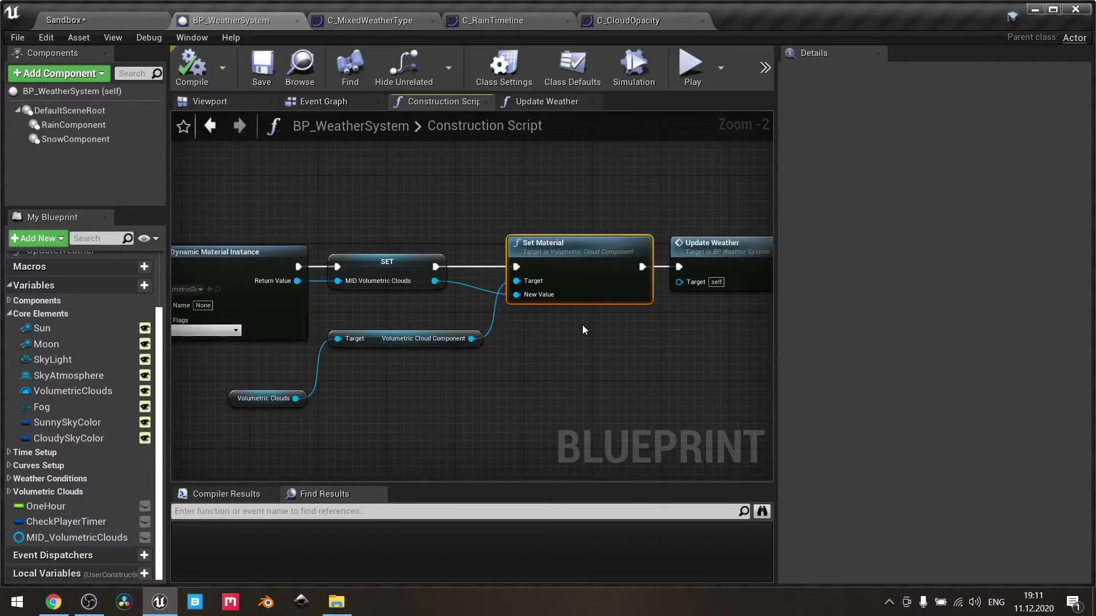
pyautogui.click(584, 328)
# Step: Filter the Sandbox level's actors by "cloud" and select VolumetricCloud to view its cloud material
pyautogui.click(85, 21)
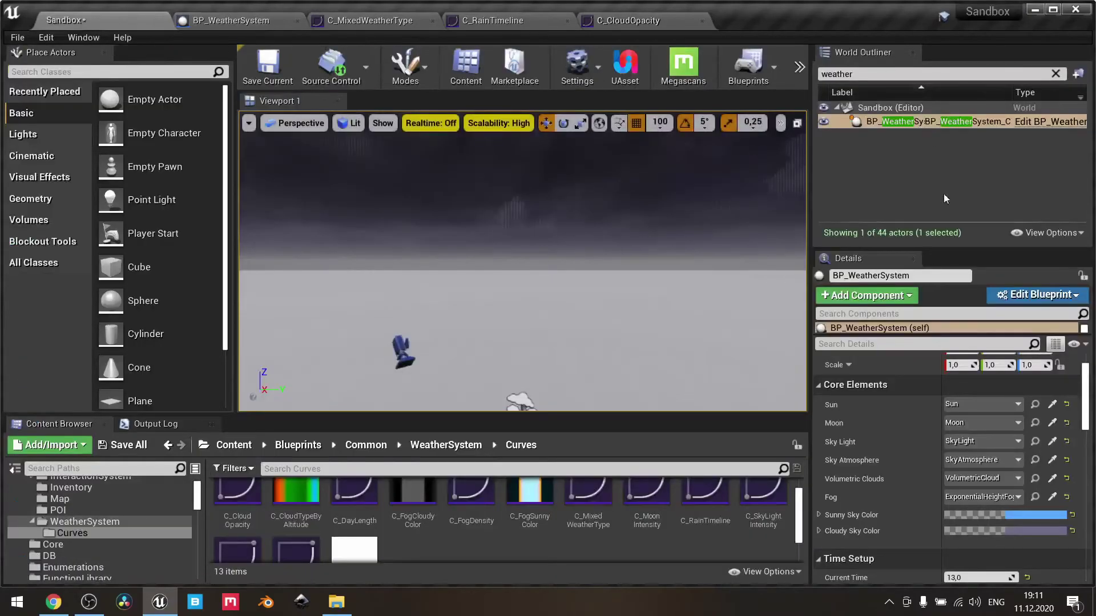
pyautogui.scroll(-5, 895, 451)
pyautogui.click(873, 74)
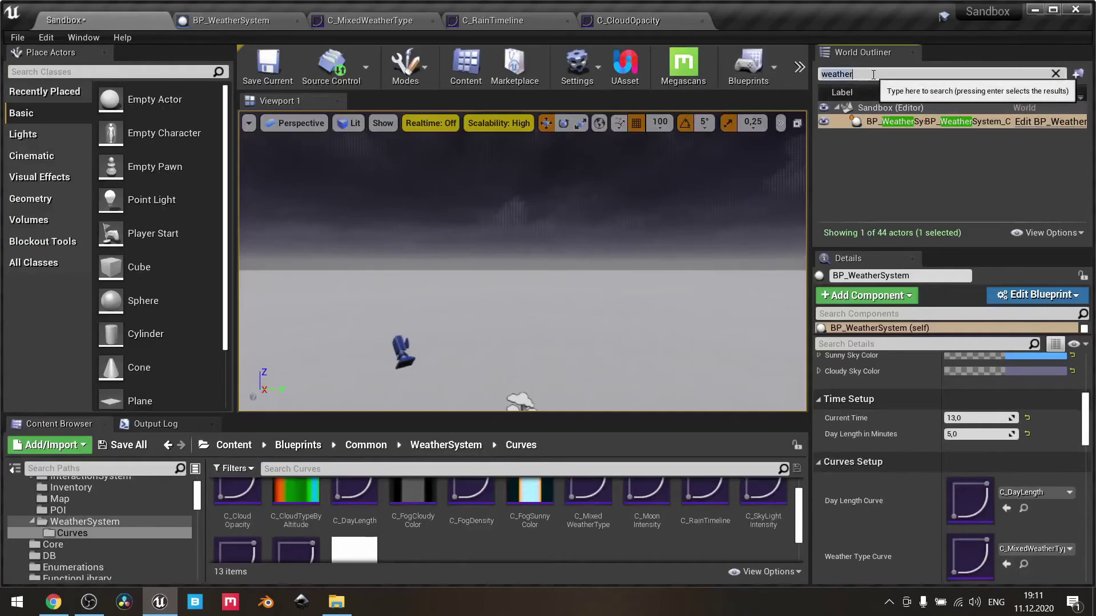
pyautogui.write('cloud')
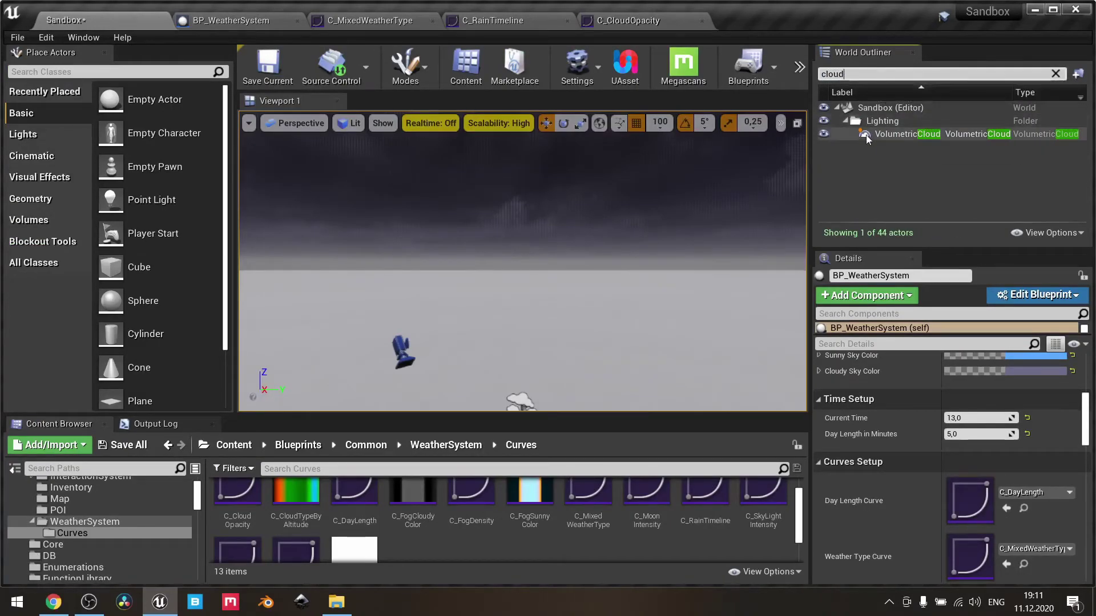
pyautogui.click(866, 135)
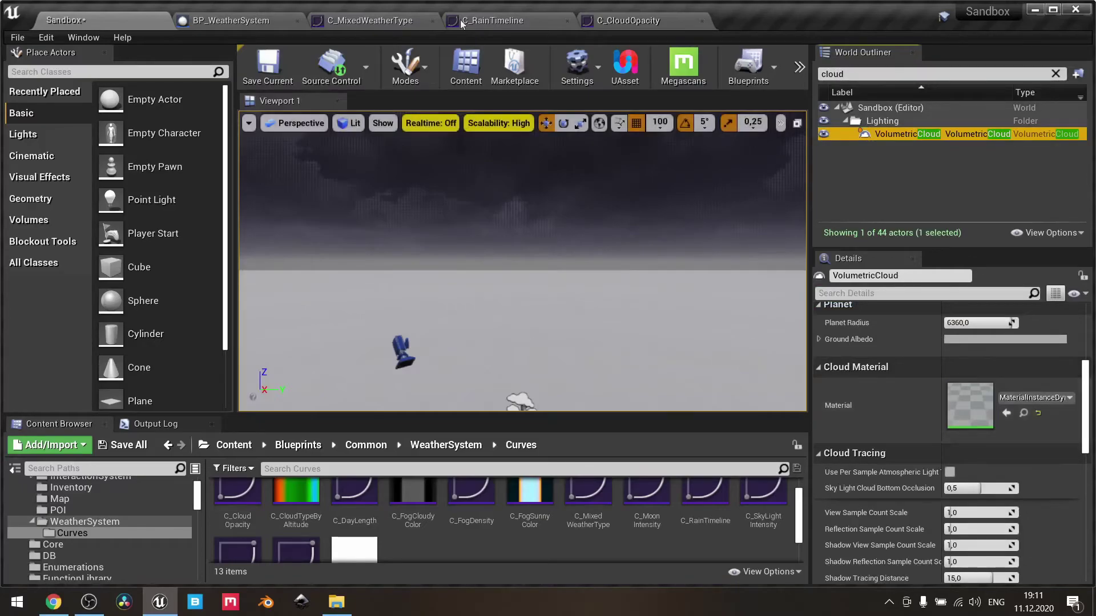
# Step: Return to BP_WeatherSystem's Construction Script, follow Set Material to the Update Weather call, and open that function's graph
pyautogui.click(252, 20)
pyautogui.scroll(-3, 617, 333)
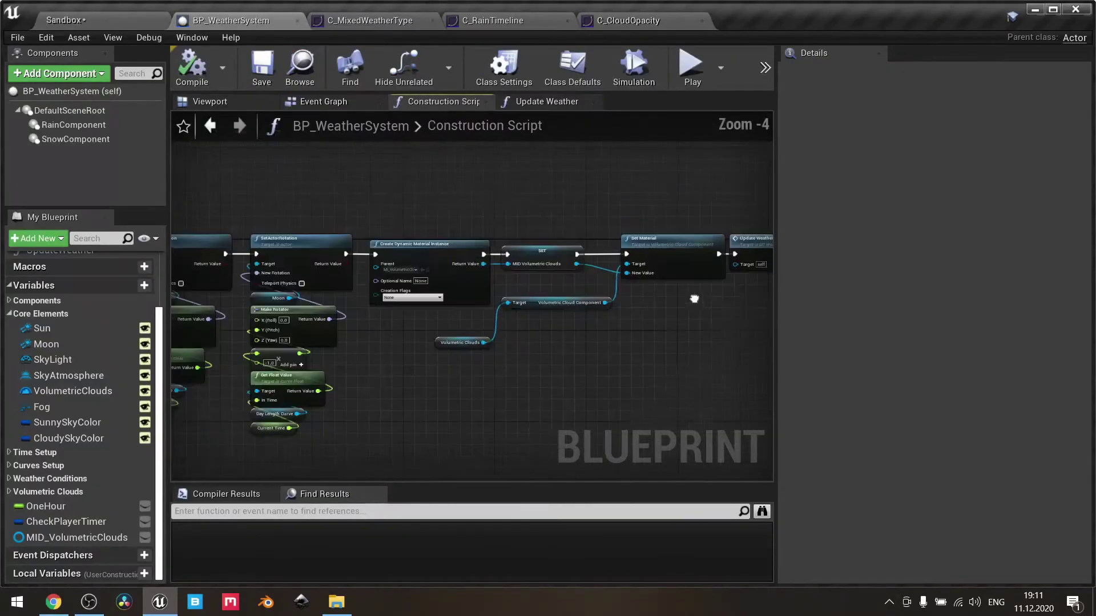
pyautogui.scroll(4, 637, 288)
pyautogui.moveTo(656, 252); pyautogui.dragTo(574, 257, button='right')
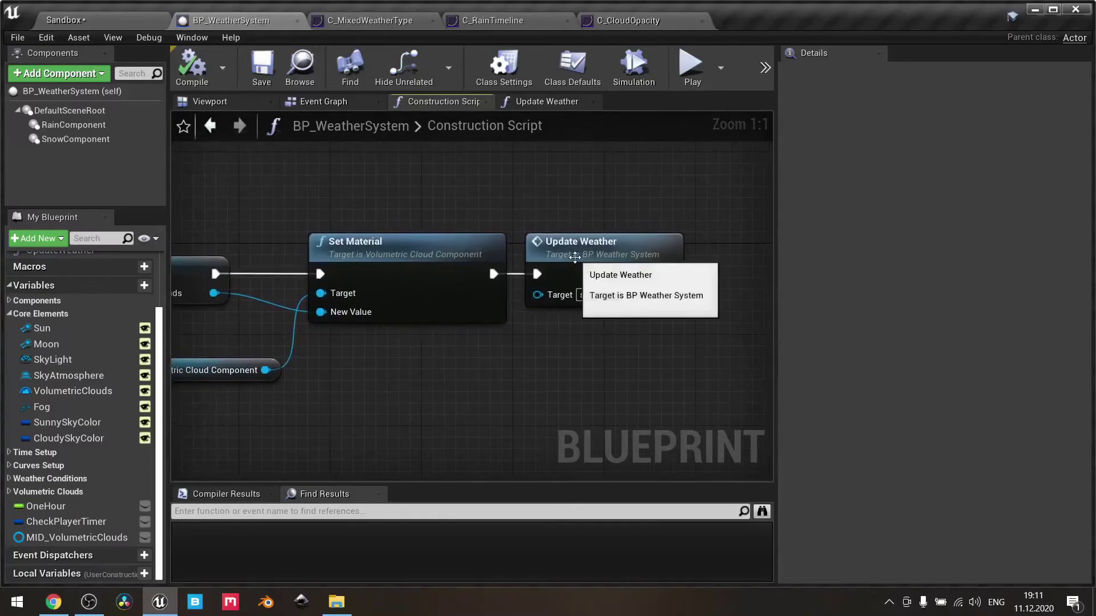
pyautogui.scroll(-2, 576, 257)
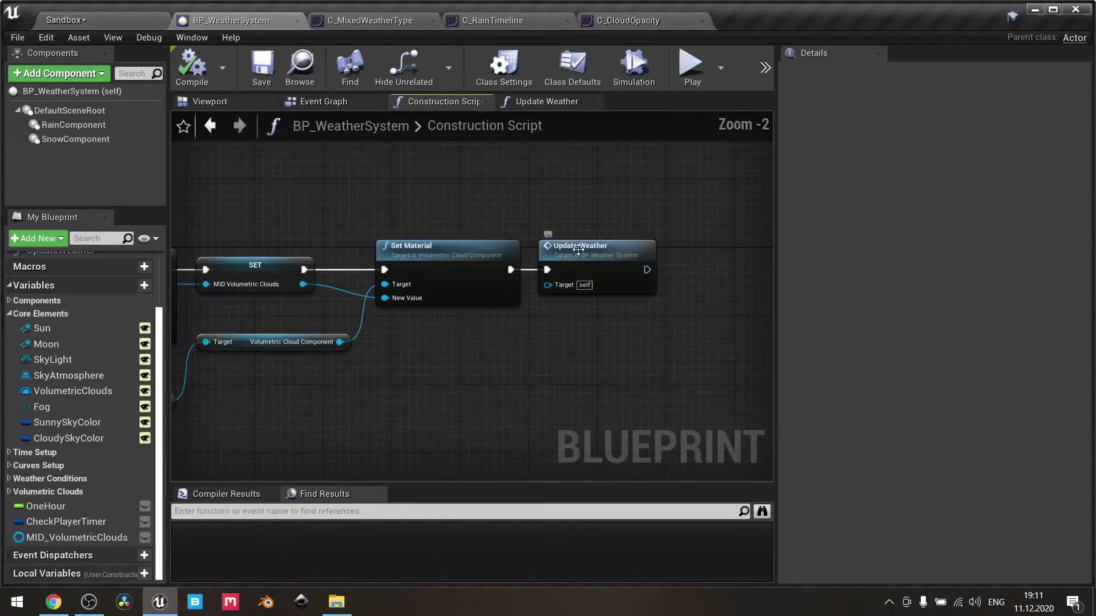
pyautogui.doubleClick(587, 251)
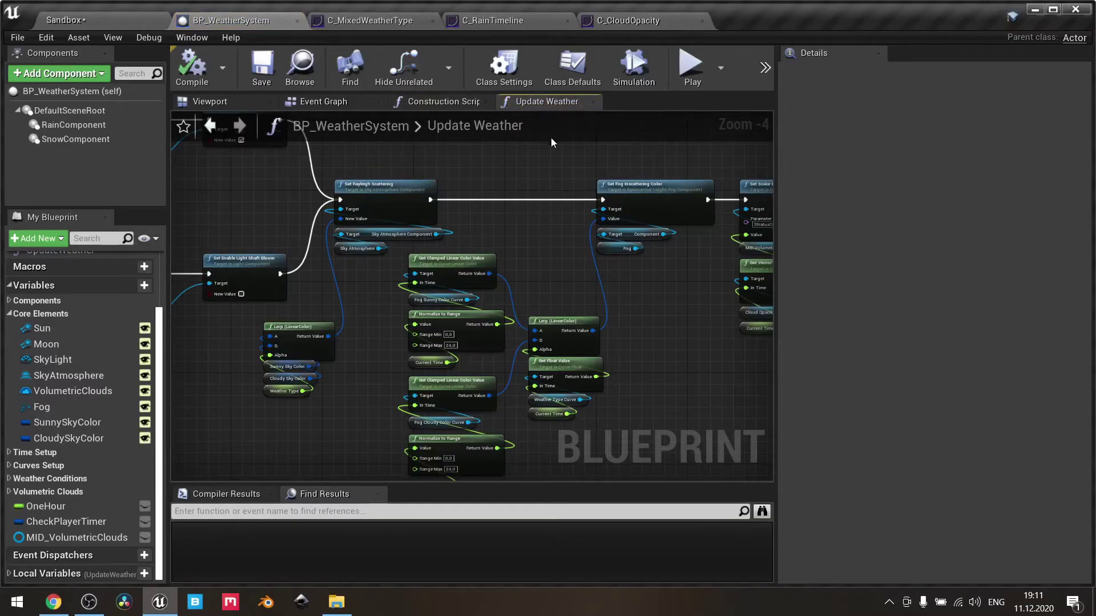
pyautogui.scroll(-2, 547, 146)
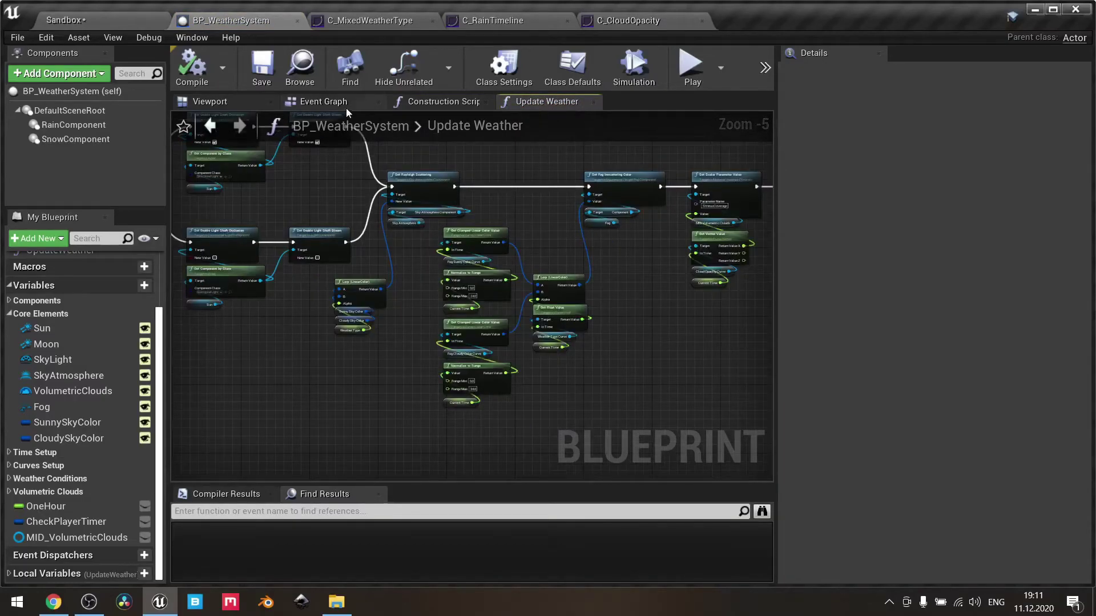
# Step: Look over the Event Graph's component attachment nodes and its Set Timer by Event setup
pyautogui.click(342, 103)
pyautogui.scroll(-4, 476, 245)
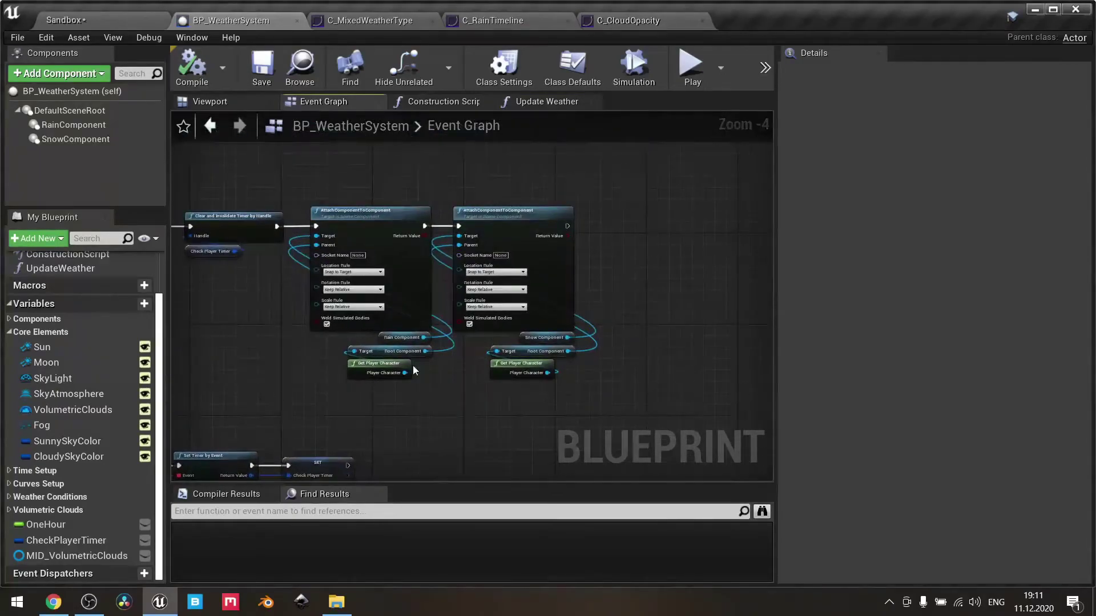
pyautogui.moveTo(647, 336); pyautogui.dragTo(610, 118, button='right')
pyautogui.scroll(3, 536, 194)
pyautogui.moveTo(537, 215); pyautogui.dragTo(845, 312, button='right')
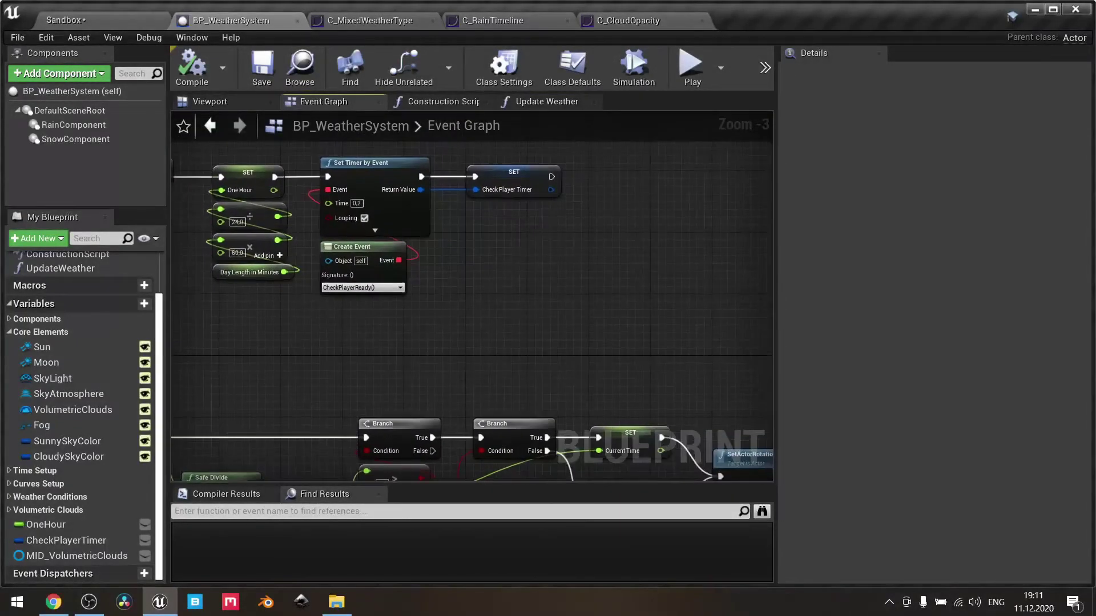
# Step: Return to the Update Weather function and examine the Set Rayleigh Scattering node and the fog color nodes beside it
pyautogui.click(553, 102)
pyautogui.scroll(4, 567, 245)
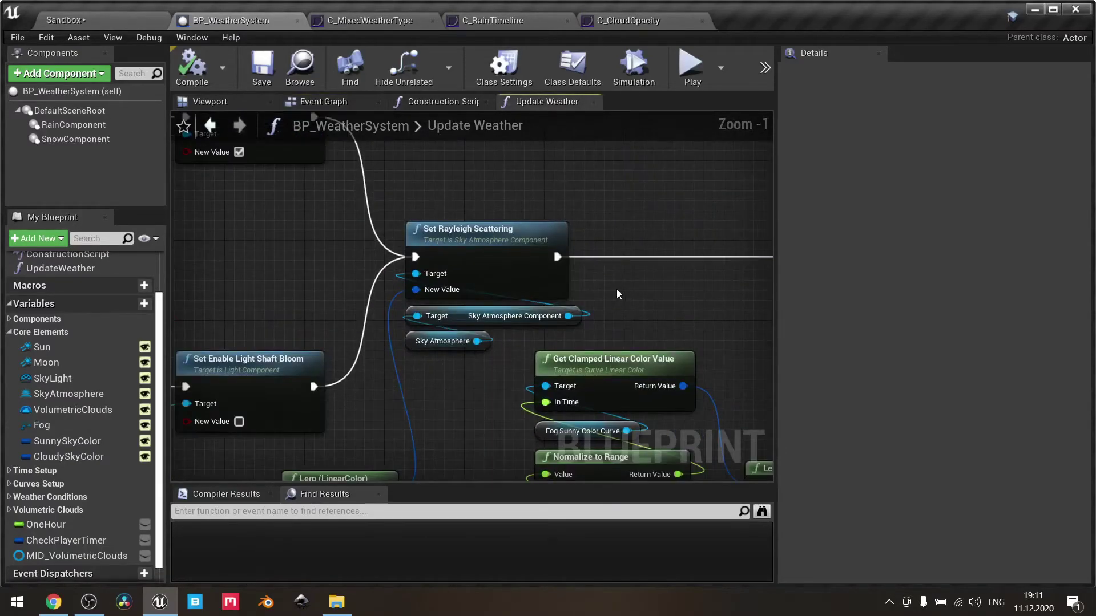
pyautogui.scroll(-2, 616, 289)
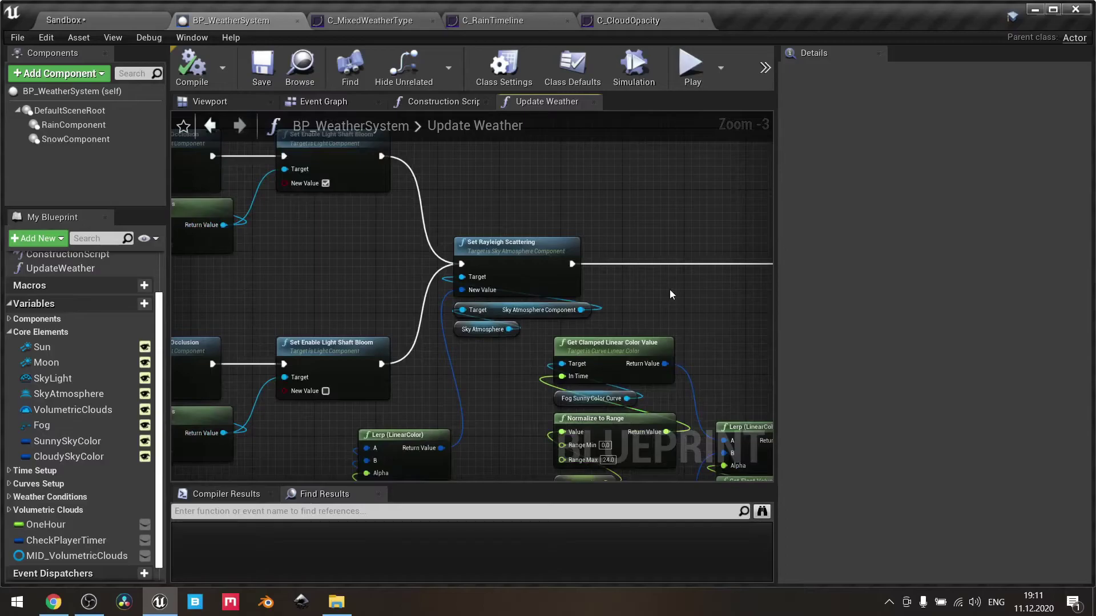
pyautogui.moveTo(689, 297); pyautogui.dragTo(469, 194, button='right')
pyautogui.scroll(-1, 451, 271)
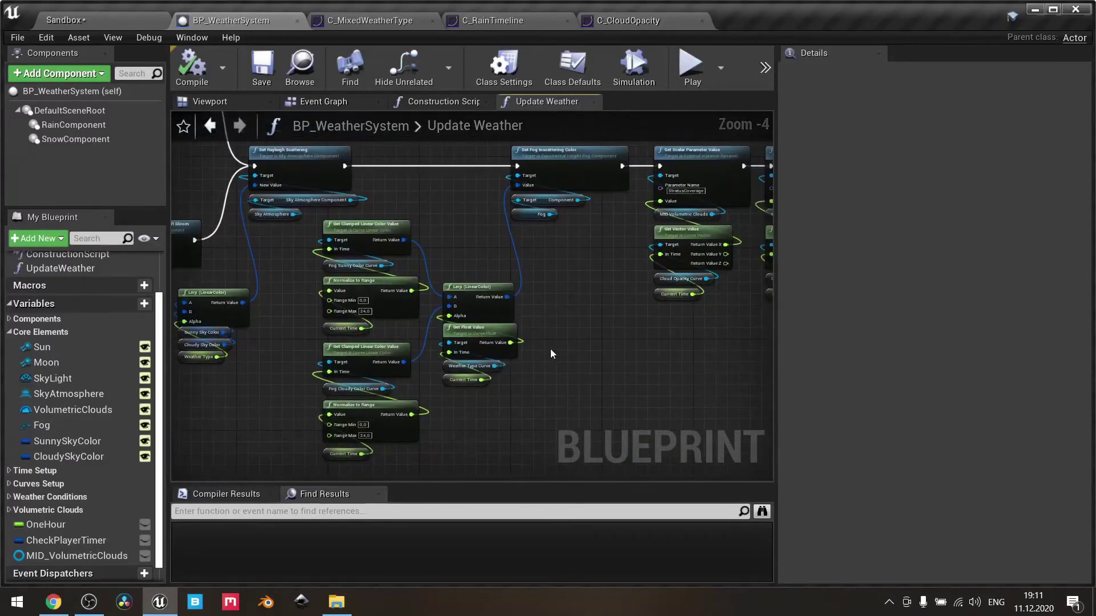
# Step: Examine the Set Fog Inscattering Color node together with its Component and Fog nodes
pyautogui.moveTo(545, 168); pyautogui.dragTo(542, 233, button='right')
pyautogui.scroll(1, 542, 233)
pyautogui.scroll(1, 542, 233)
pyautogui.scroll(-1, 580, 314)
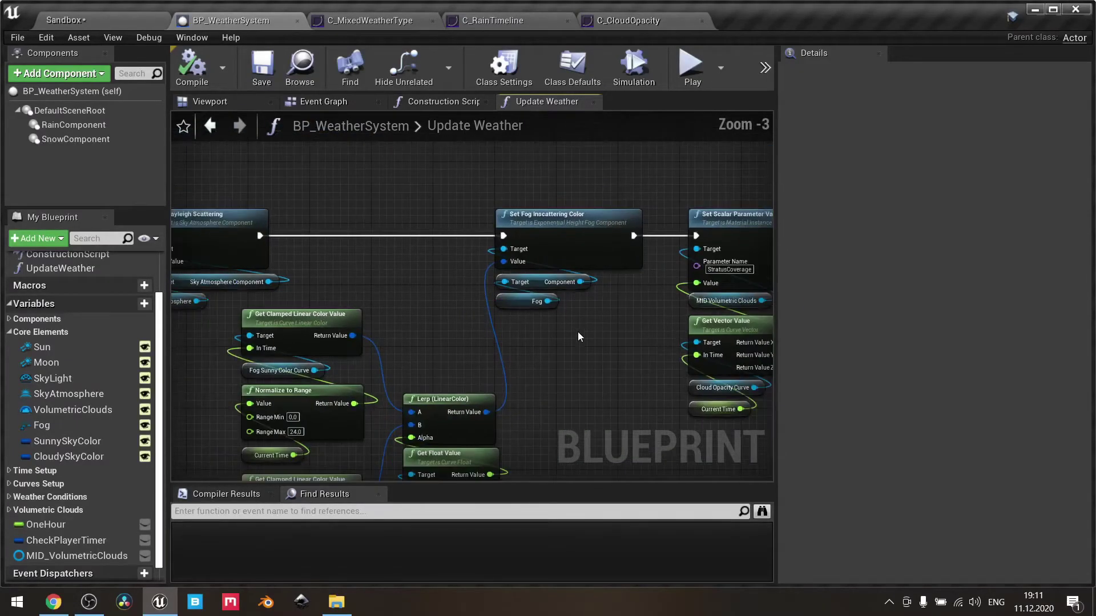
pyautogui.moveTo(580, 334); pyautogui.dragTo(613, 318, button='right')
pyautogui.moveTo(643, 175); pyautogui.dragTo(507, 304)
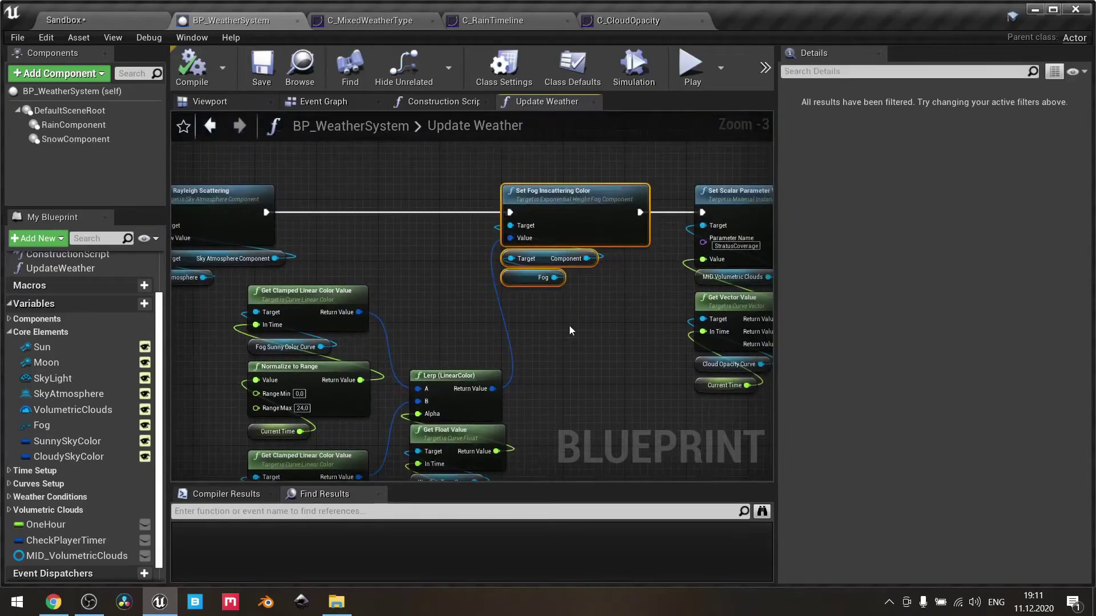
pyautogui.scroll(2, 563, 303)
pyautogui.moveTo(560, 296); pyautogui.dragTo(559, 320, button='right')
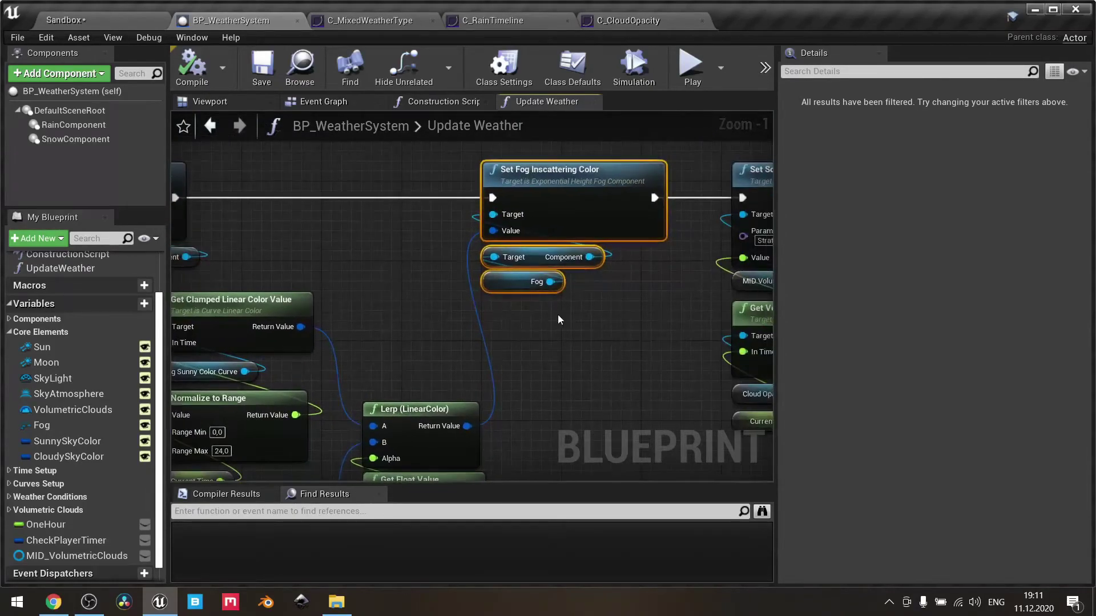
pyautogui.click(562, 338)
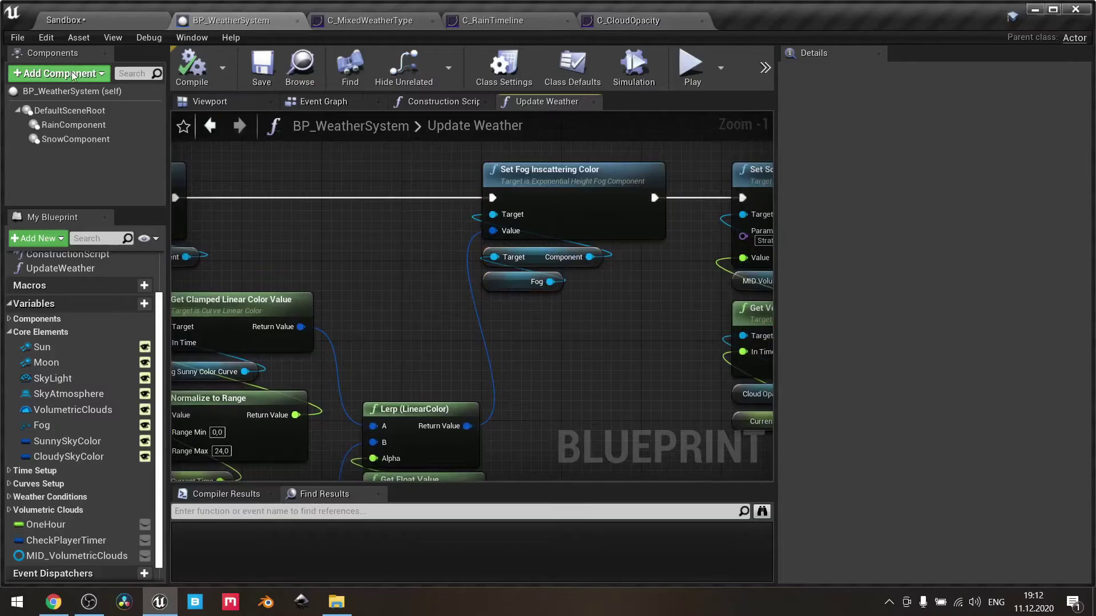
# Step: Open a diff comparing BP_WeatherSystem with Revision 4
pyautogui.click(18, 39)
pyautogui.moveTo(55, 228)
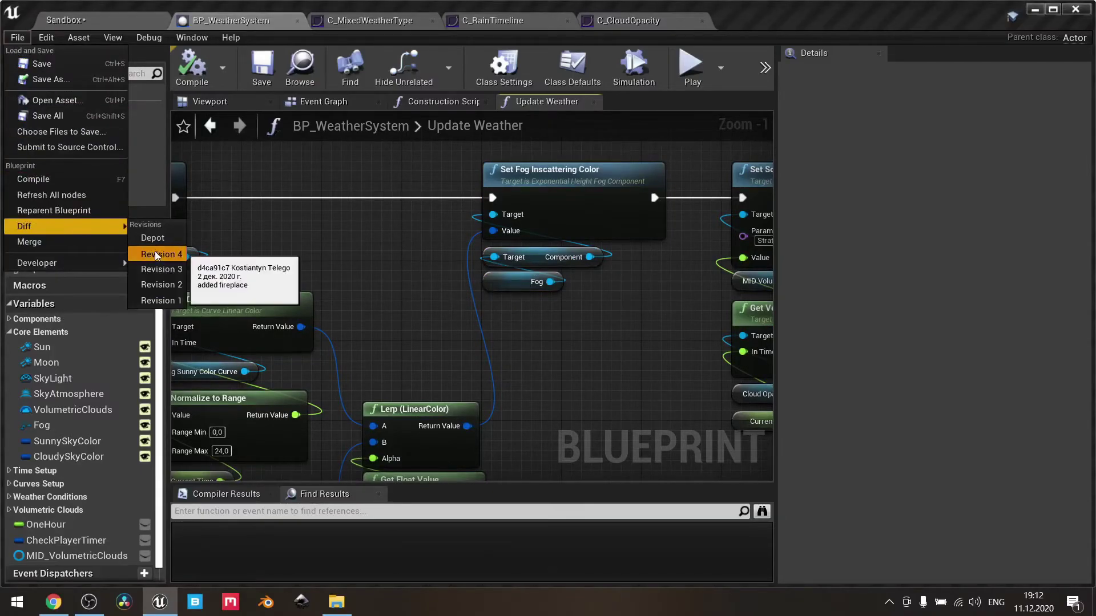
pyautogui.click(155, 251)
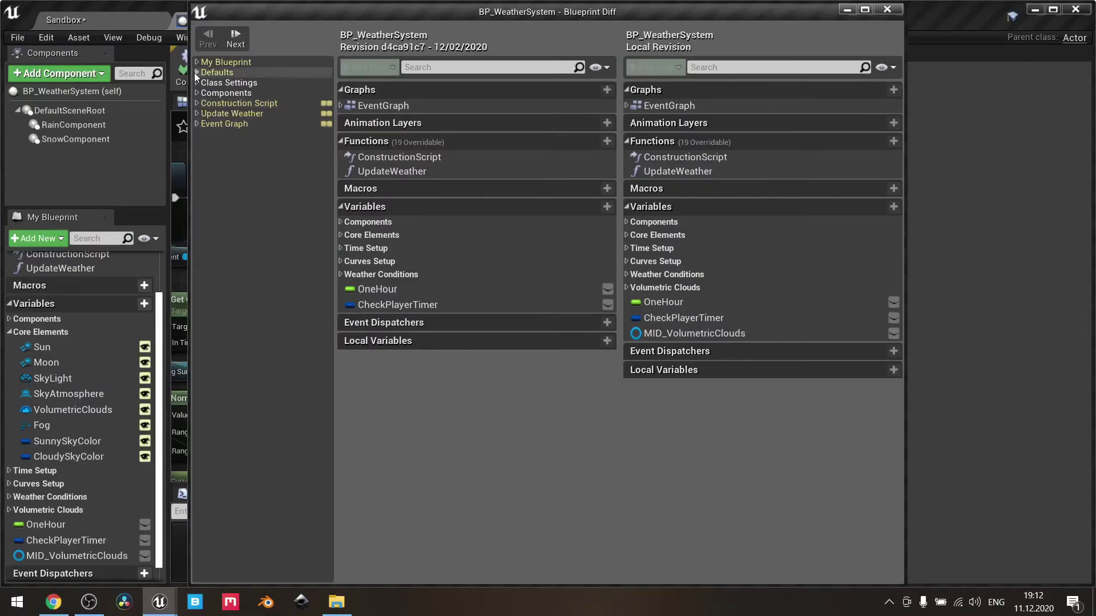
# Step: Expand the Update Weather changes, show the removed Get FogOpacityCurve node, and maximize the diff window
pyautogui.click(197, 125)
pyautogui.click(197, 124)
pyautogui.click(200, 113)
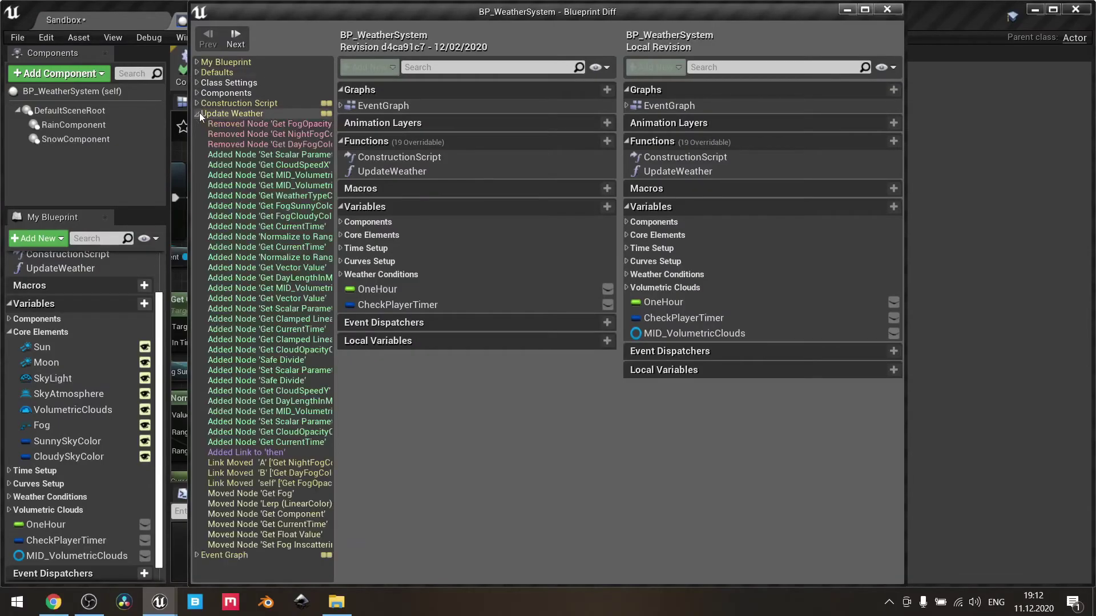
pyautogui.click(260, 125)
pyautogui.click(865, 9)
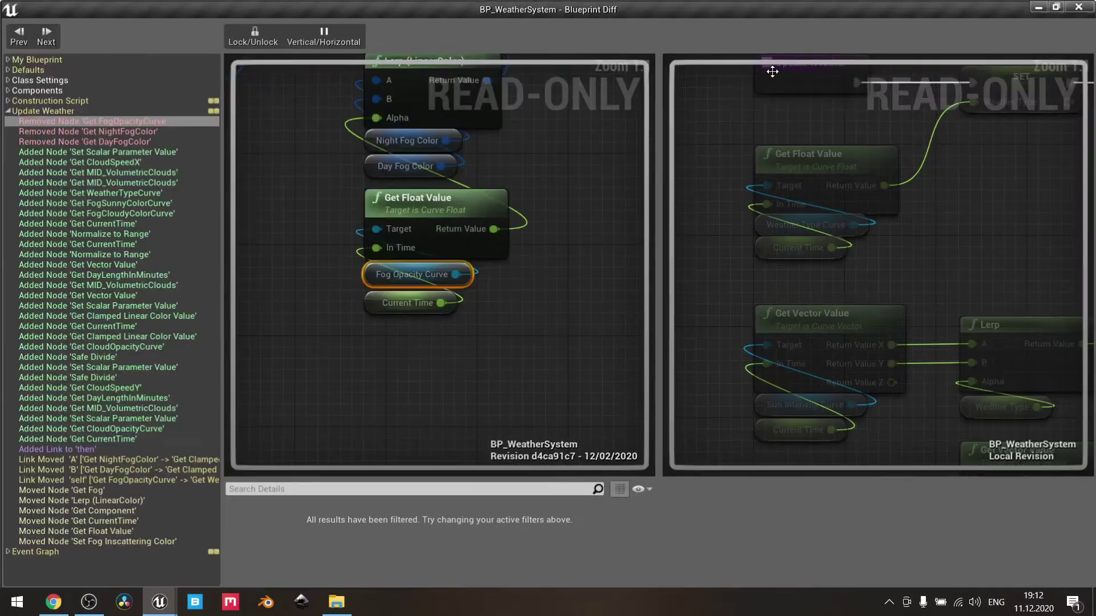
# Step: Examine the old revision's Set Fog Inscattering Color inputs, including the Night Fog Color and Day Fog Color nodes
pyautogui.scroll(-5, 607, 225)
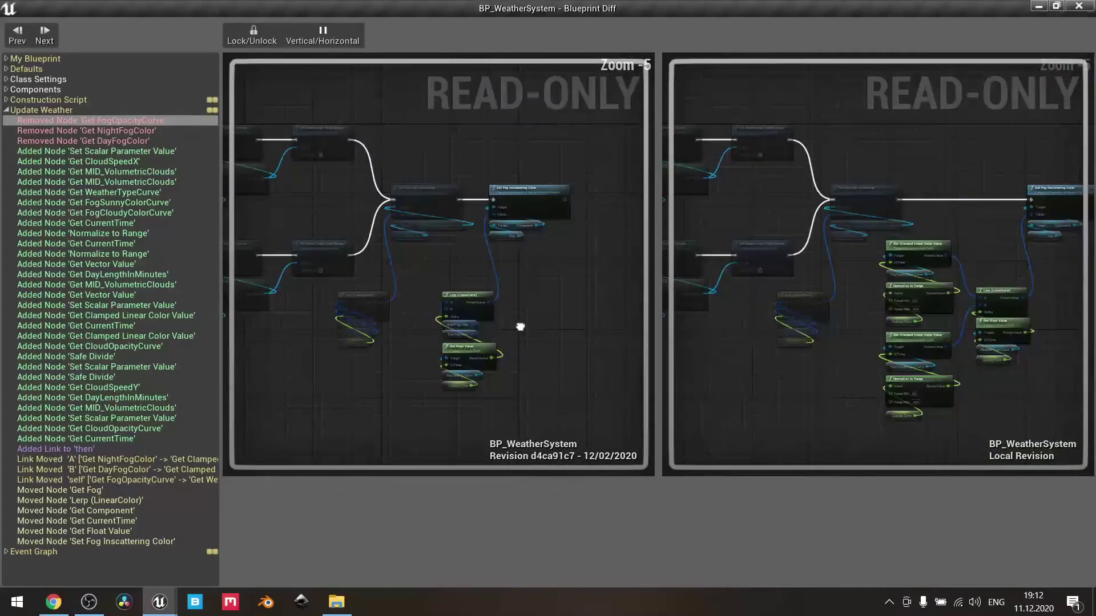
pyautogui.scroll(5, 478, 263)
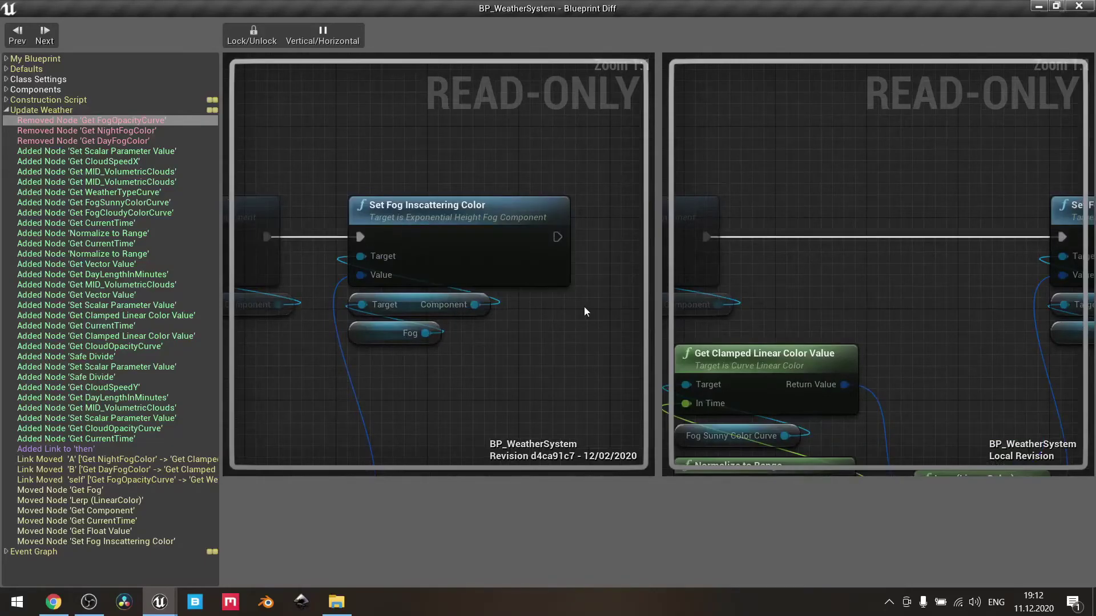
pyautogui.moveTo(584, 307); pyautogui.dragTo(642, 53, button='right')
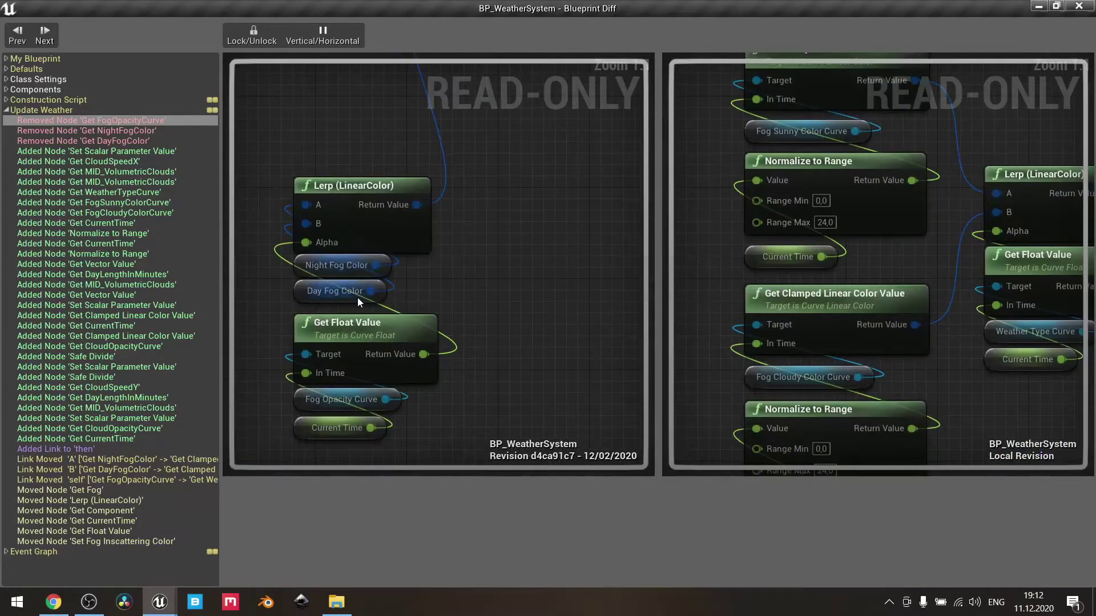
pyautogui.click(302, 297)
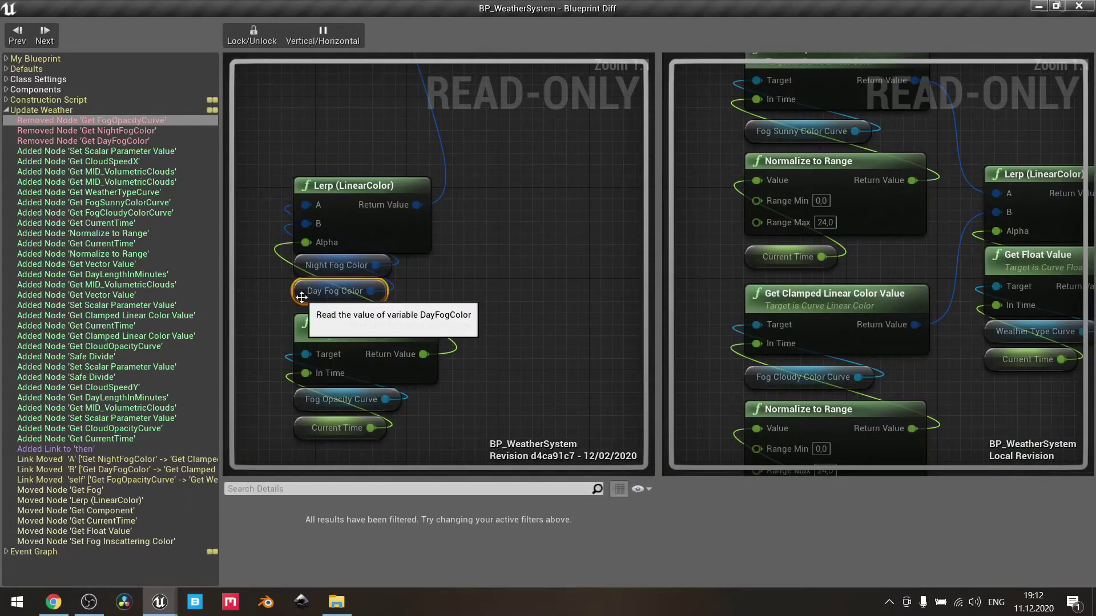
pyautogui.click(305, 267)
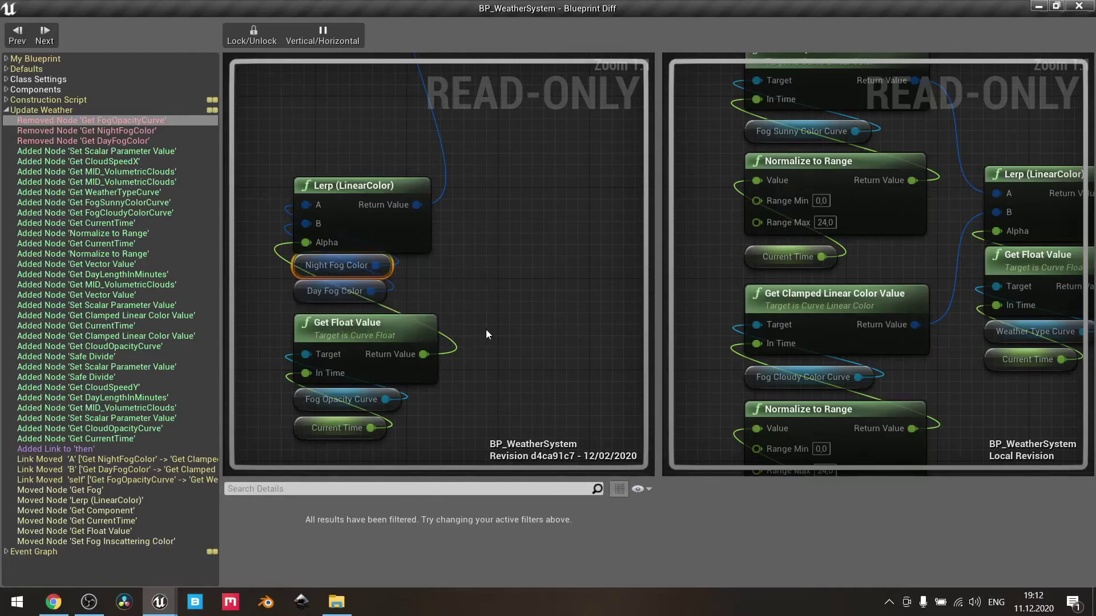
pyautogui.click(498, 301)
# Step: Compare the old fog color Lerp with the local revision's sunny and cloudy color curves and Weather Type Curve alpha
pyautogui.scroll(-1, 498, 292)
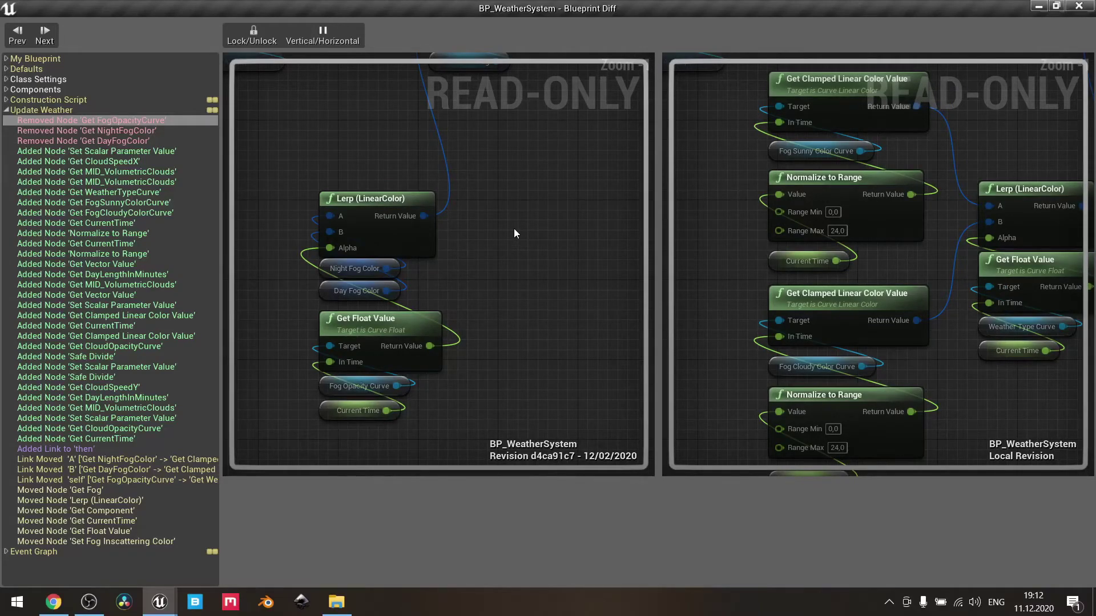
pyautogui.scroll(-3, 514, 233)
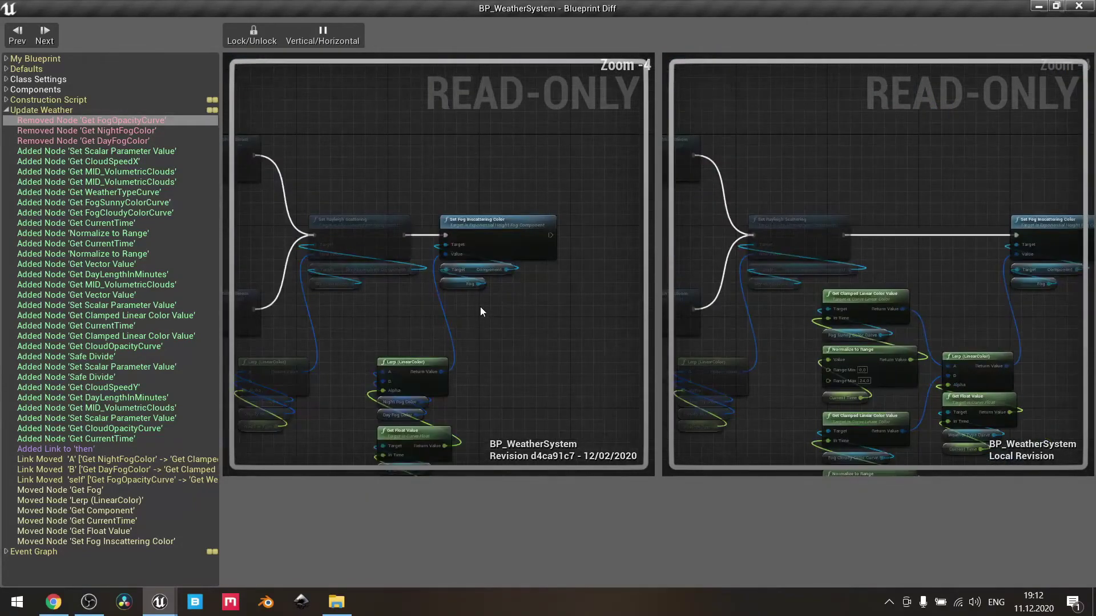
pyautogui.moveTo(481, 308); pyautogui.dragTo(605, 269, button='right')
pyautogui.moveTo(520, 258); pyautogui.dragTo(465, 282, button='right')
pyautogui.scroll(3, 466, 282)
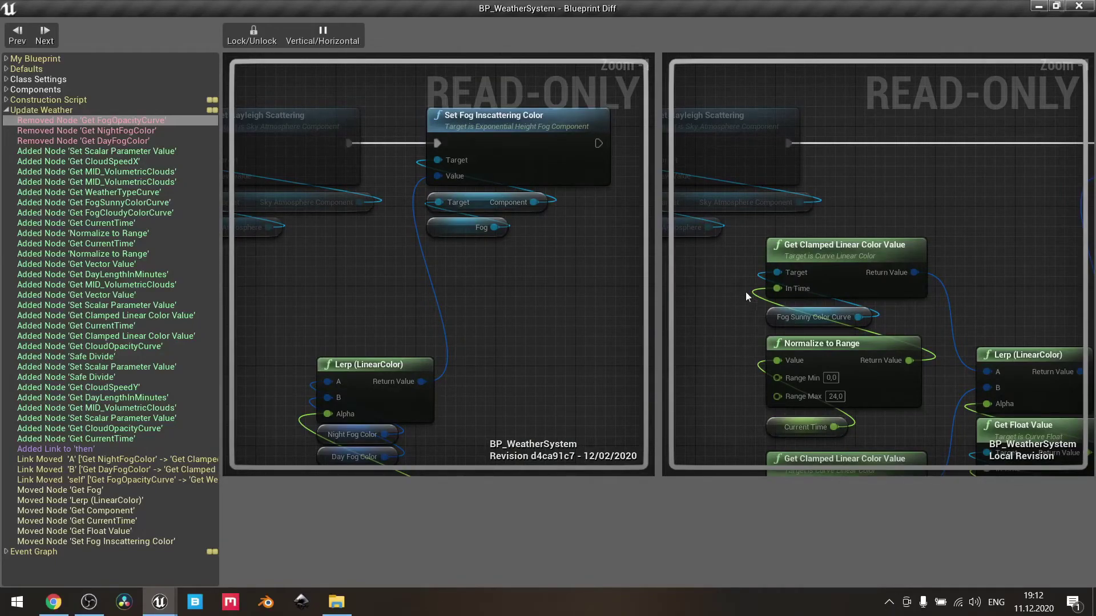
pyautogui.scroll(-2, 577, 295)
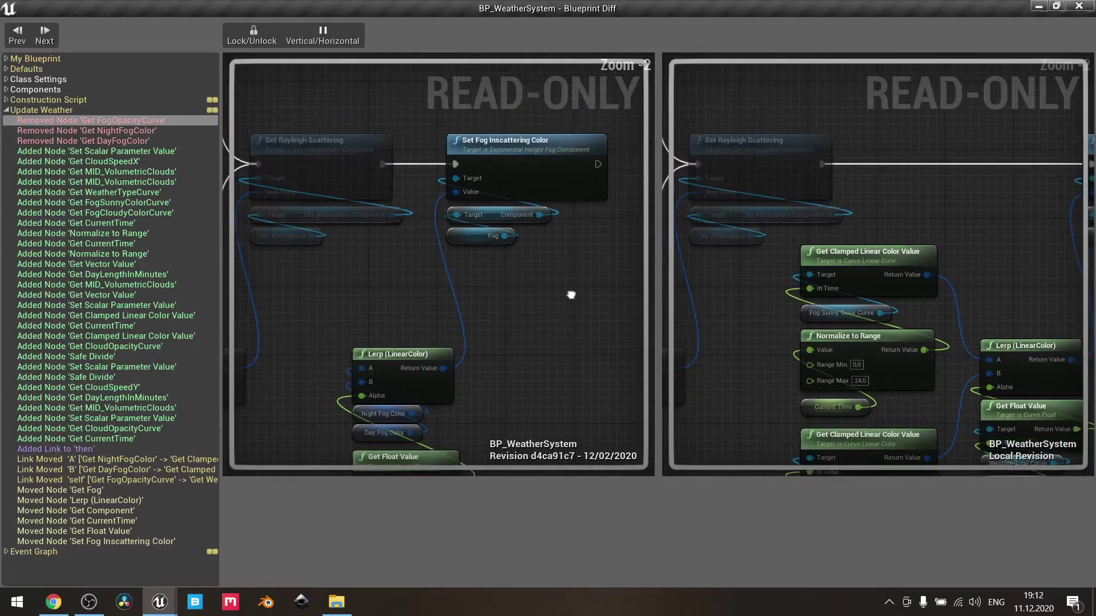
pyautogui.moveTo(570, 295); pyautogui.dragTo(480, 268, button='right')
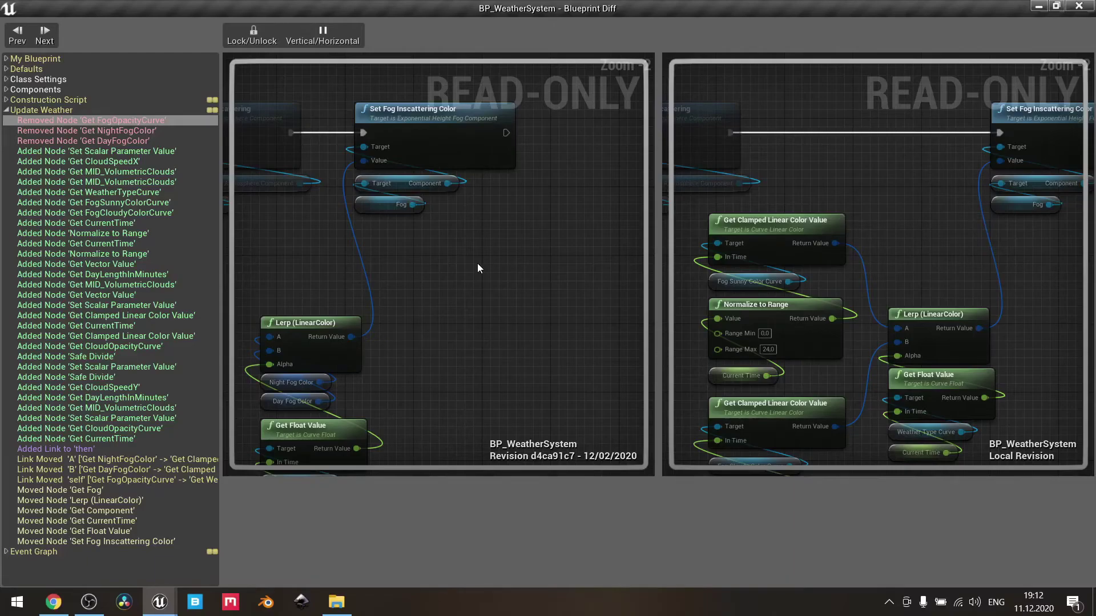
pyautogui.moveTo(962, 473); pyautogui.dragTo(920, 435, button='right')
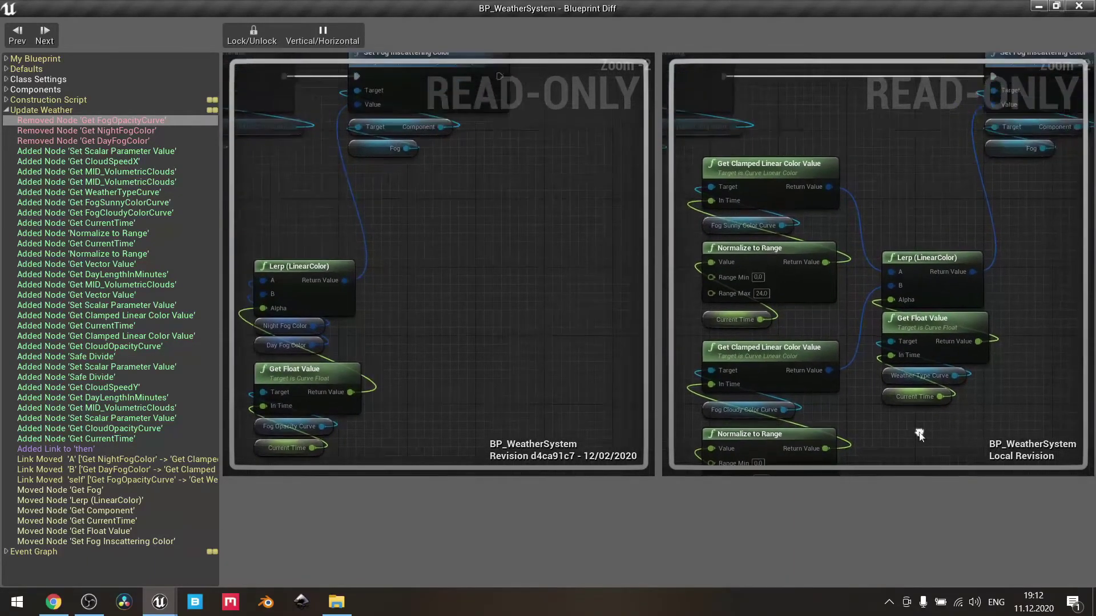
# Step: Minimize the diff, open the C_FogCloudyColor curve asset to view its gradient, close it, and return to the Update Weather graph
pyautogui.scroll(2, 776, 228)
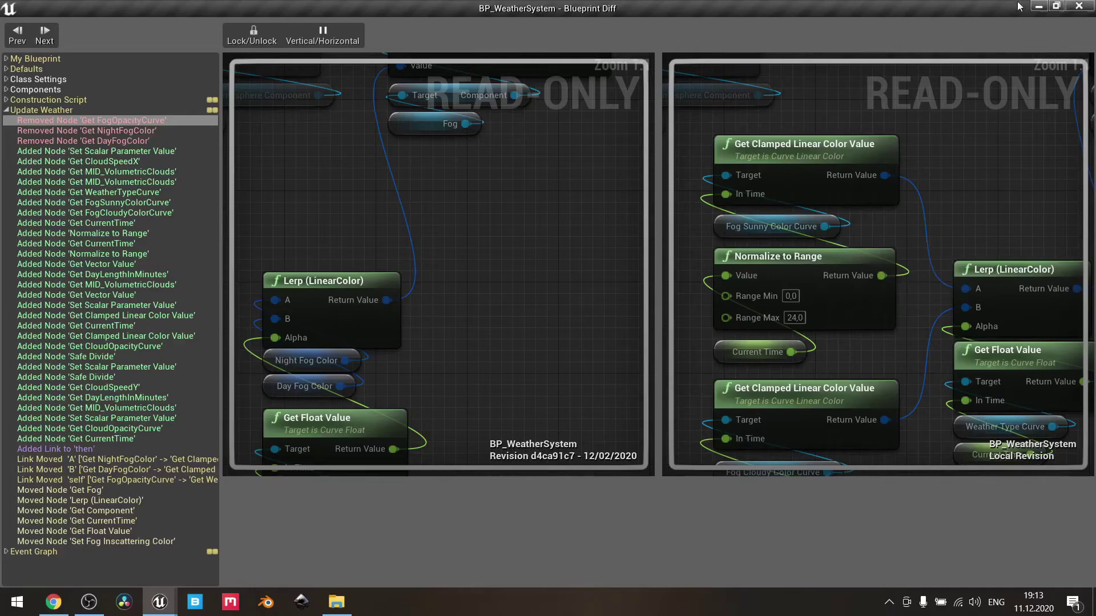
pyautogui.click(1039, 6)
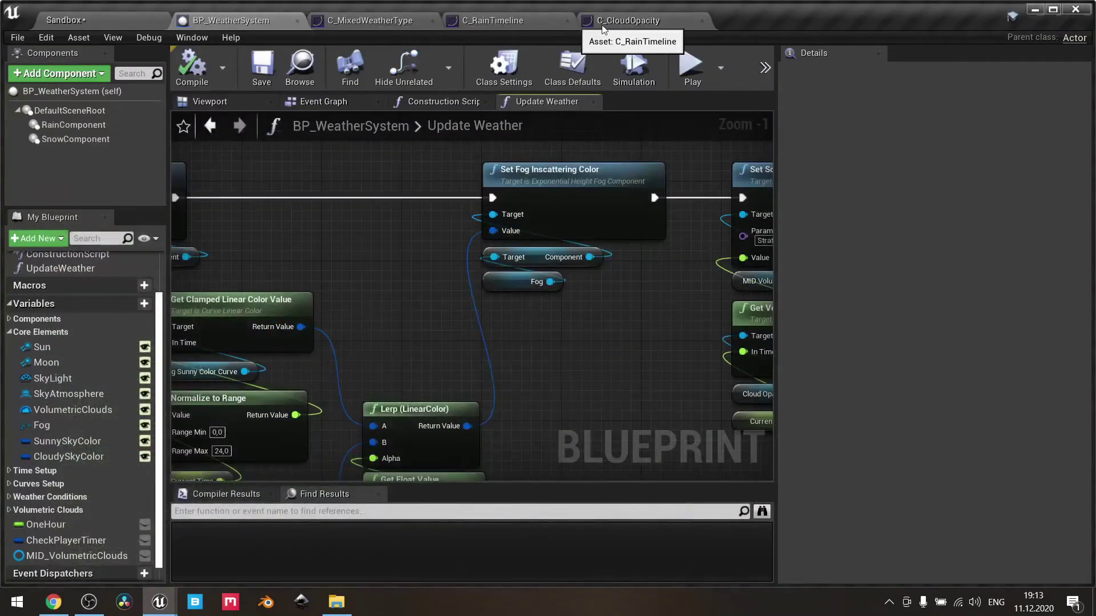
pyautogui.click(114, 21)
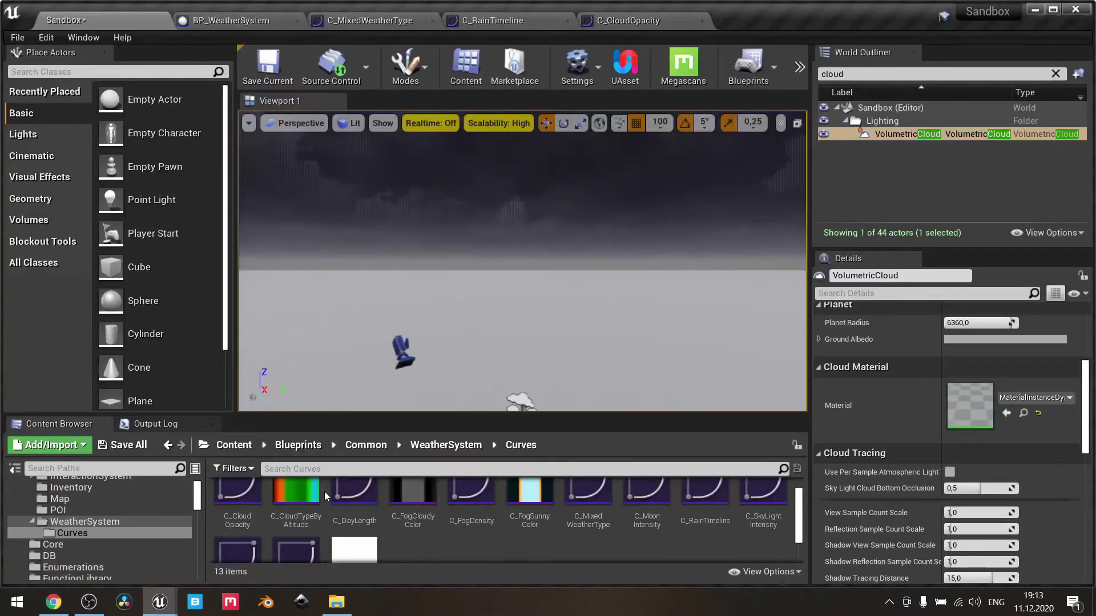
pyautogui.doubleClick(412, 494)
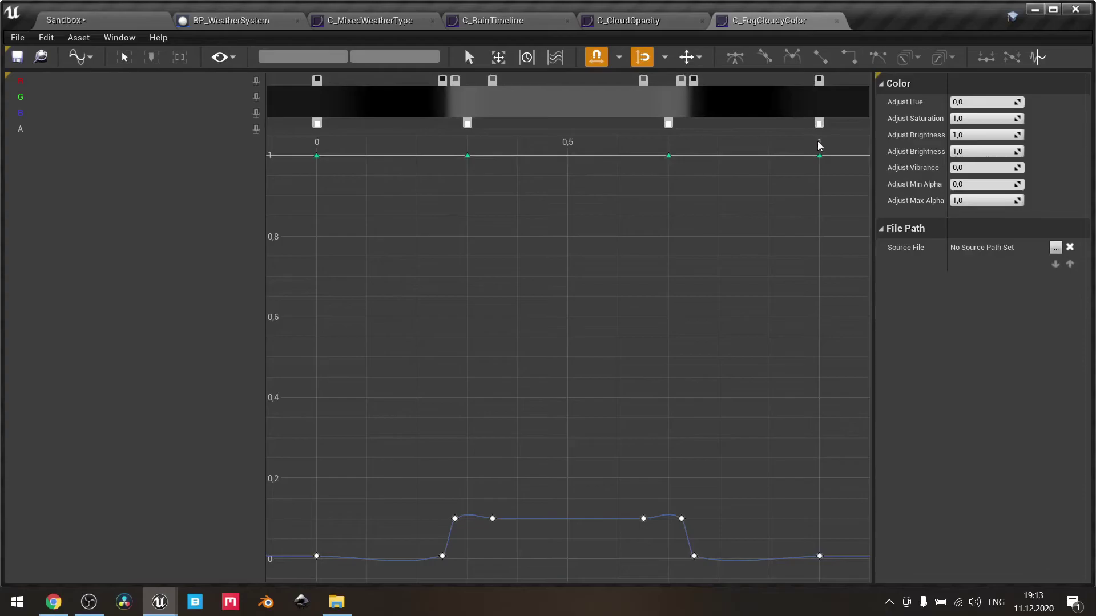
pyautogui.click(837, 21)
pyautogui.click(257, 20)
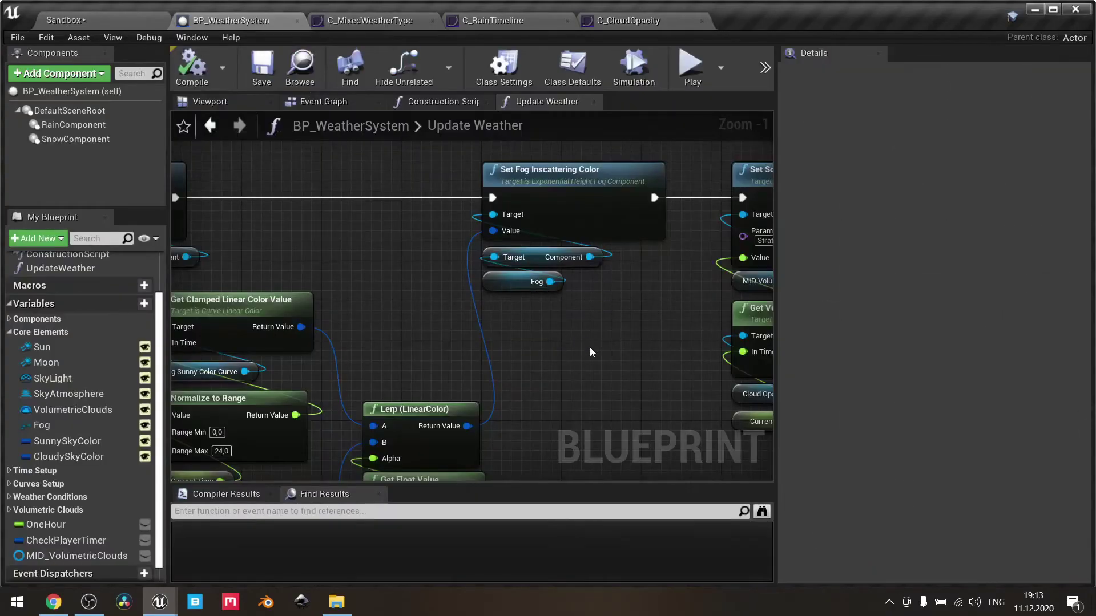
# Step: Bring back the BP_WeatherSystem diff and inspect the Set Fog Inscattering Color node in the old revision
pyautogui.scroll(-1, 591, 352)
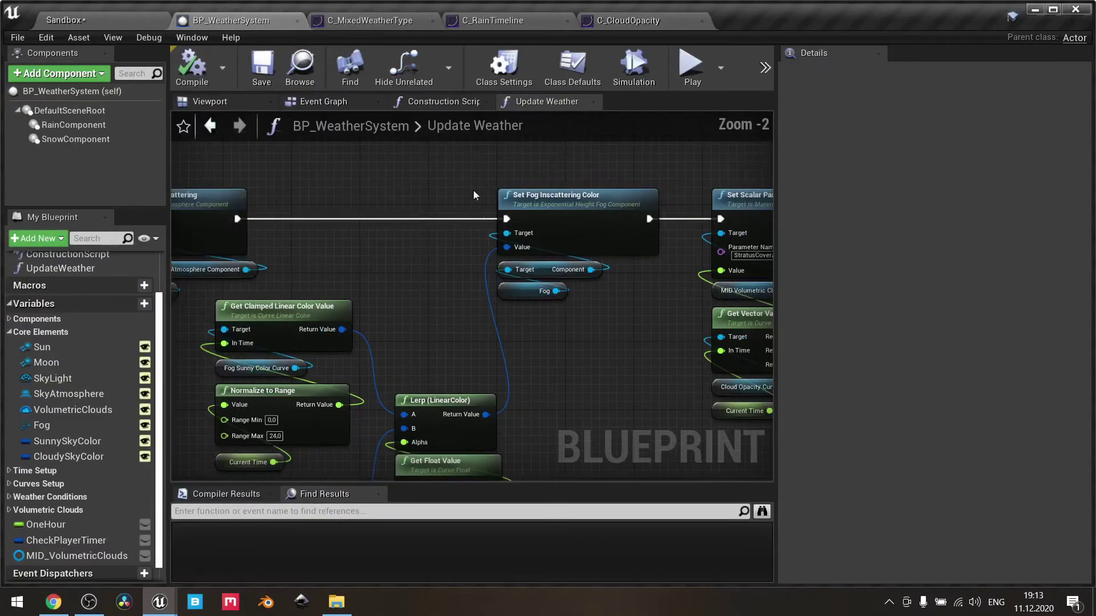
pyautogui.click(165, 611)
pyautogui.click(240, 539)
pyautogui.scroll(-5, 519, 329)
pyautogui.moveTo(533, 299); pyautogui.dragTo(642, 297, button='right')
pyautogui.moveTo(285, 303); pyautogui.dragTo(274, 323, button='right')
pyautogui.moveTo(628, 275); pyautogui.dragTo(322, 347, button='right')
pyautogui.moveTo(567, 346); pyautogui.dragTo(539, 339, button='right')
pyautogui.scroll(2, 470, 249)
pyautogui.scroll(3, 498, 234)
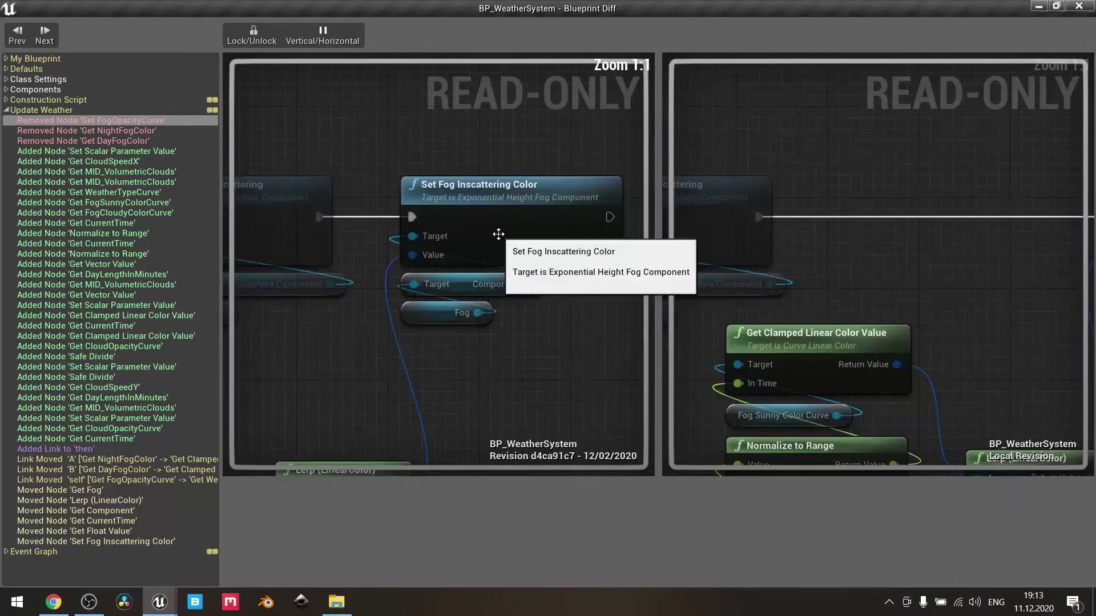
# Step: View the fog color Lerp networks of both revisions side by side and close the diff window
pyautogui.scroll(-4, 498, 234)
pyautogui.moveTo(538, 250); pyautogui.dragTo(991, 235, button='right')
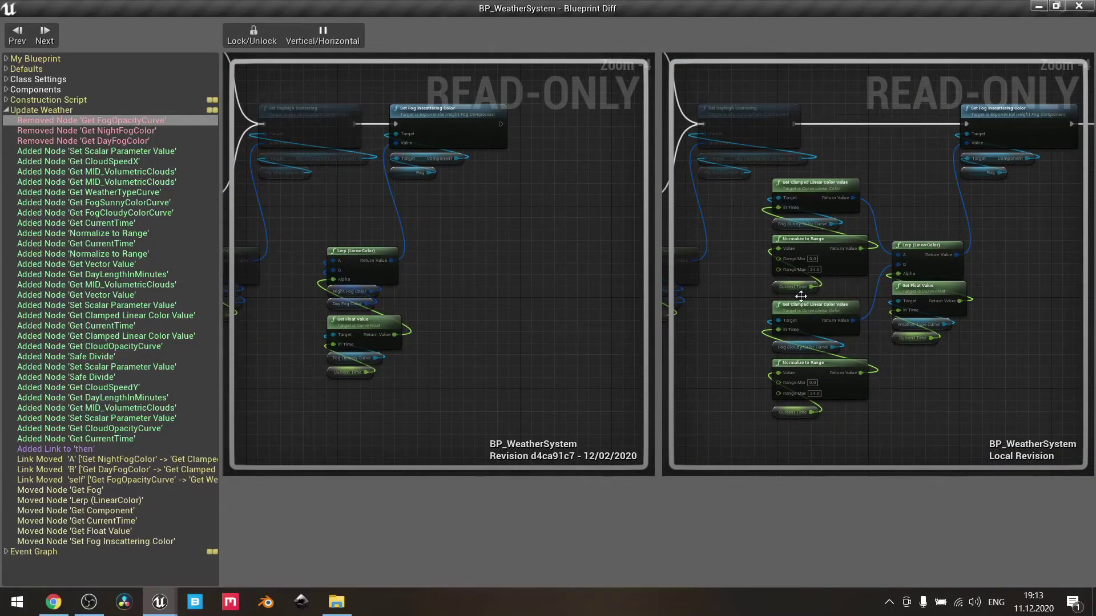
pyautogui.click(1079, 7)
# Step: Inspect the curve assets assigned to the Fog Sunny Color Curve and Fog Cloudy Color Curve variables in Update Weather
pyautogui.moveTo(568, 254); pyautogui.dragTo(653, 161, button='right')
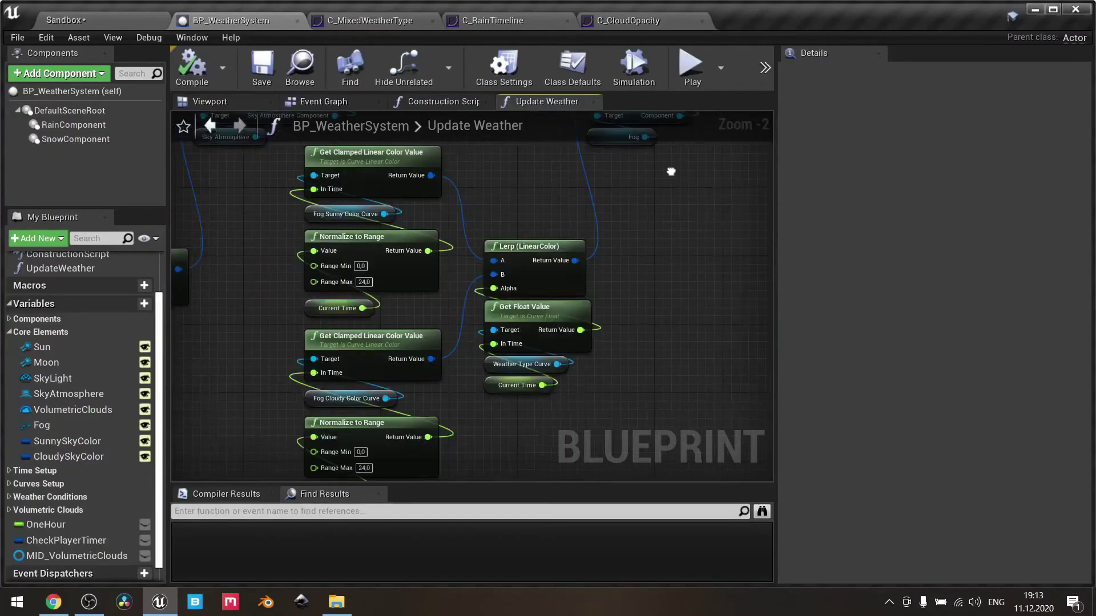
pyautogui.scroll(2, 468, 325)
pyautogui.moveTo(394, 285); pyautogui.dragTo(418, 320, button='right')
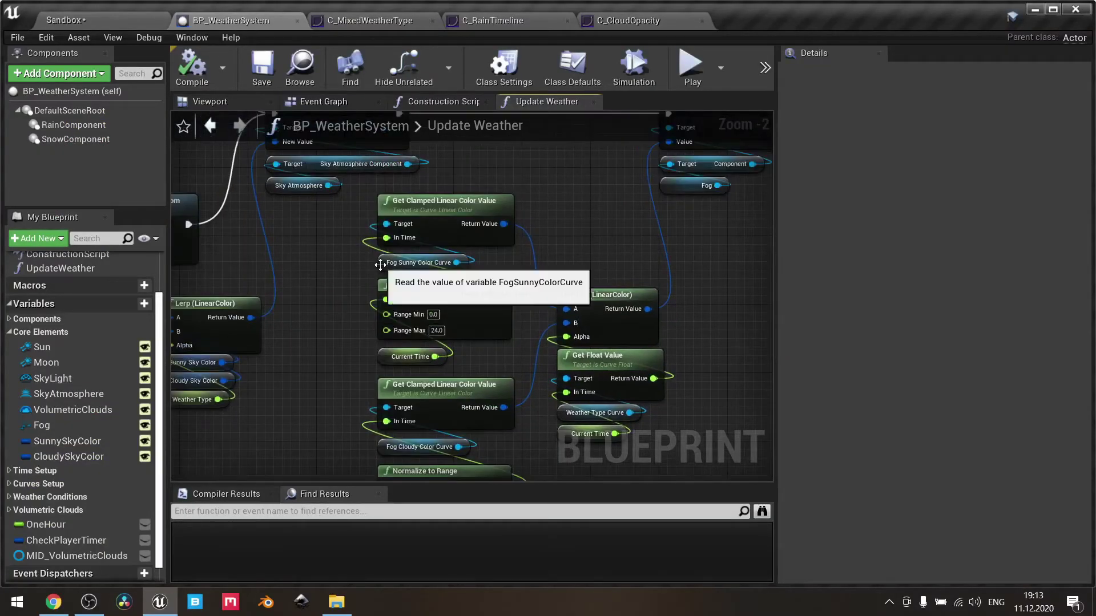
pyautogui.click(381, 264)
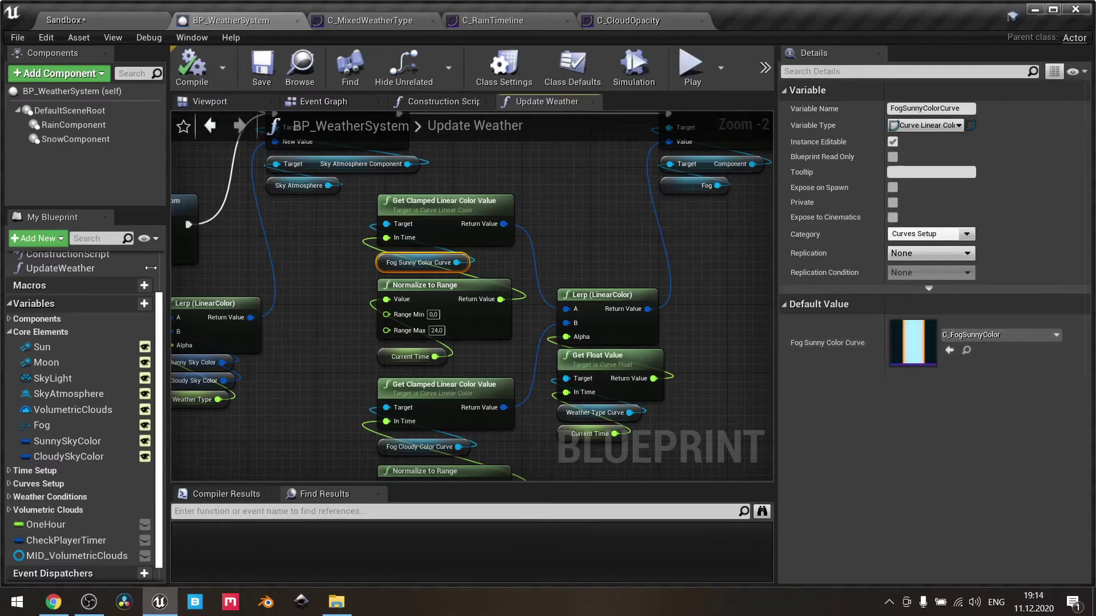
pyautogui.moveTo(475, 339); pyautogui.dragTo(483, 255, button='right')
pyautogui.click(390, 364)
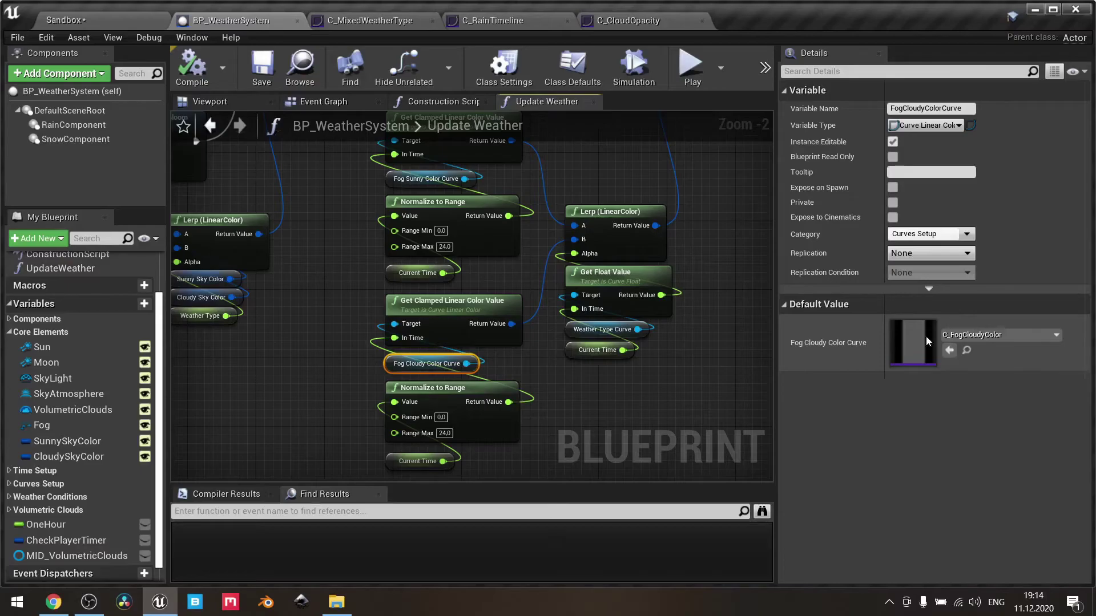
pyautogui.click(680, 359)
# Step: Reopen the C_FogCloudyColor curve asset and examine its keys at value 1 across the timeline
pyautogui.moveTo(478, 284); pyautogui.dragTo(457, 353, button='right')
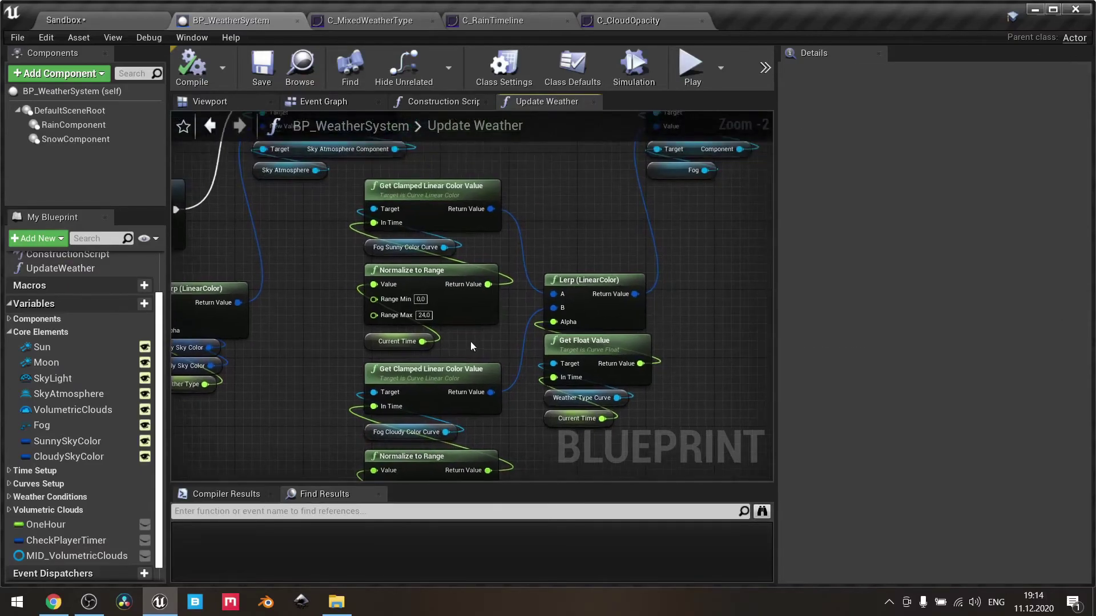
pyautogui.scroll(2, 464, 195)
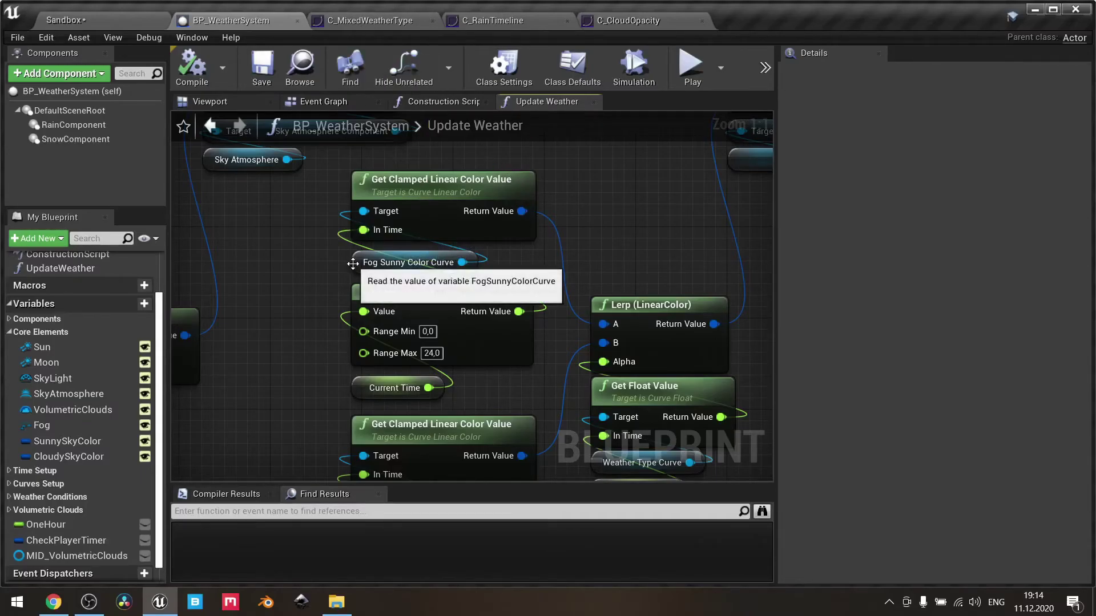
pyautogui.click(116, 17)
pyautogui.doubleClick(418, 500)
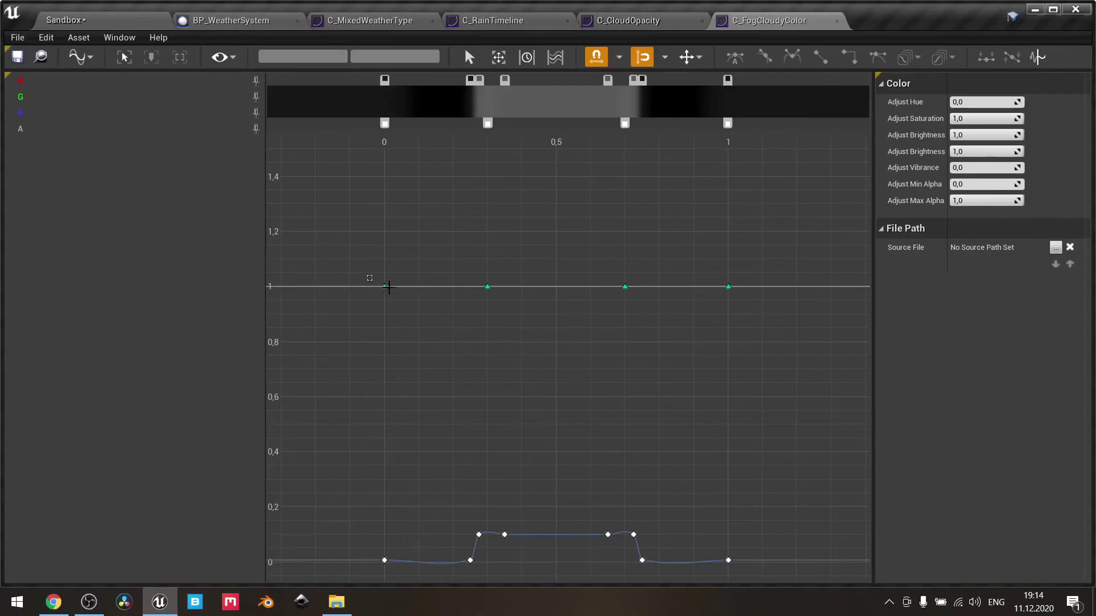
pyautogui.moveTo(372, 276); pyautogui.dragTo(759, 307)
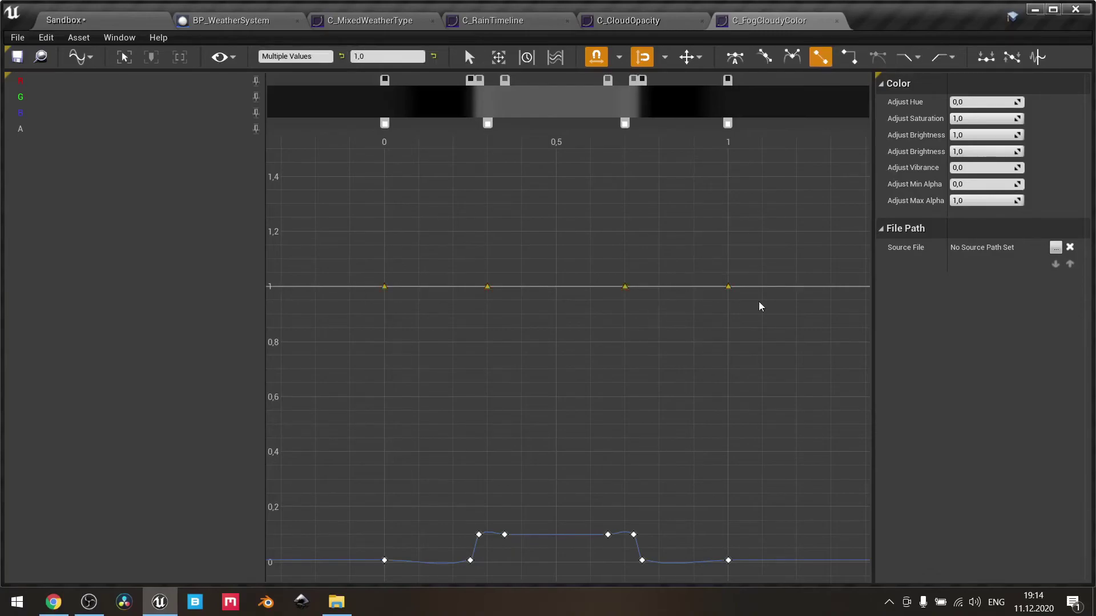
pyautogui.click(500, 180)
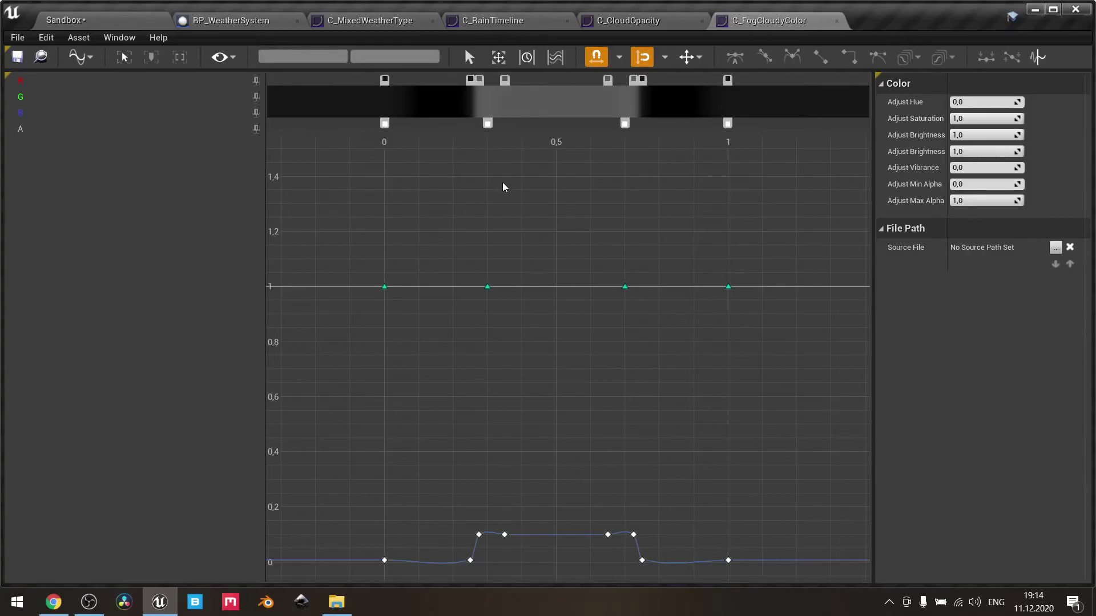
# Step: Return to Update Weather and highlight the sunny fog color node group, followed by the cloudy fog color group
pyautogui.click(251, 20)
pyautogui.scroll(-1, 623, 245)
pyautogui.moveTo(624, 235); pyautogui.dragTo(622, 81, button='right')
pyautogui.moveTo(557, 207); pyautogui.dragTo(494, 348, button='right')
pyautogui.moveTo(442, 334); pyautogui.dragTo(316, 195)
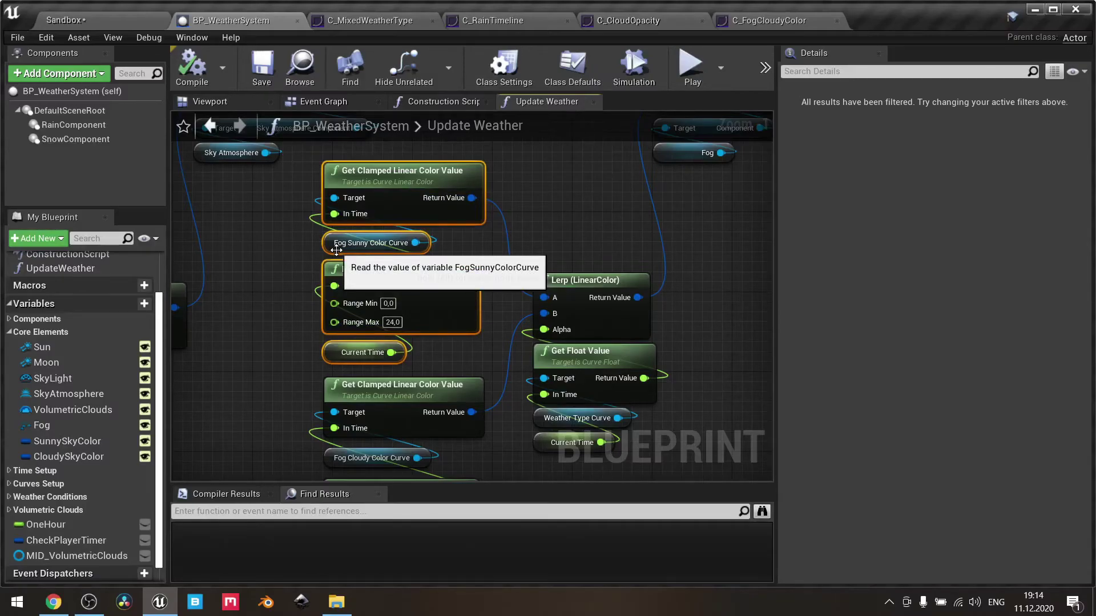
pyautogui.moveTo(461, 352); pyautogui.dragTo(494, 179, button='right')
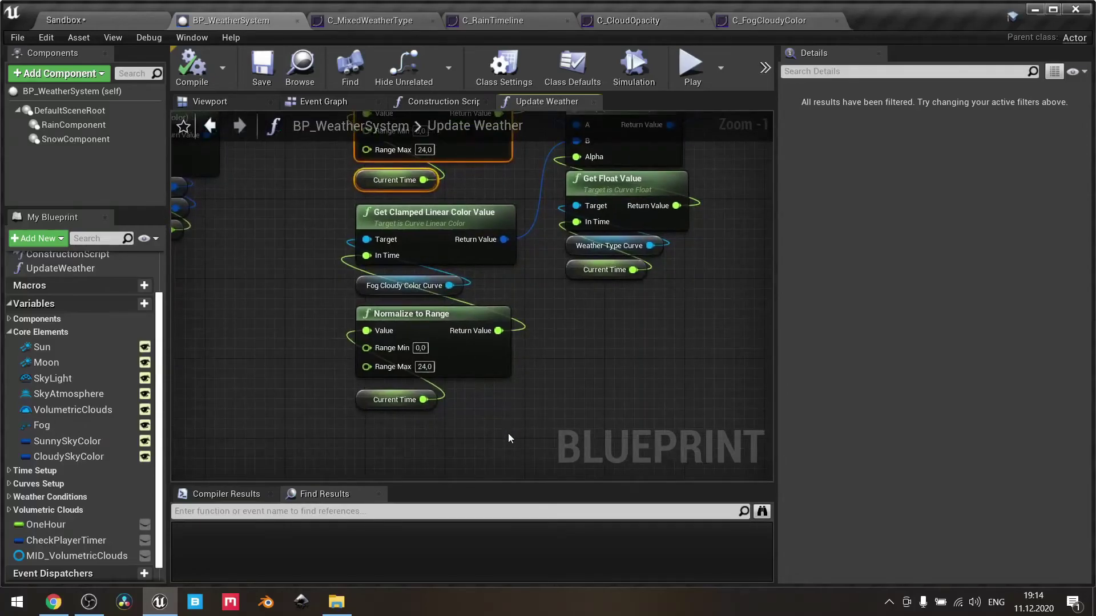
pyautogui.moveTo(508, 433); pyautogui.dragTo(394, 237)
pyautogui.moveTo(544, 304); pyautogui.dragTo(425, 410, button='right')
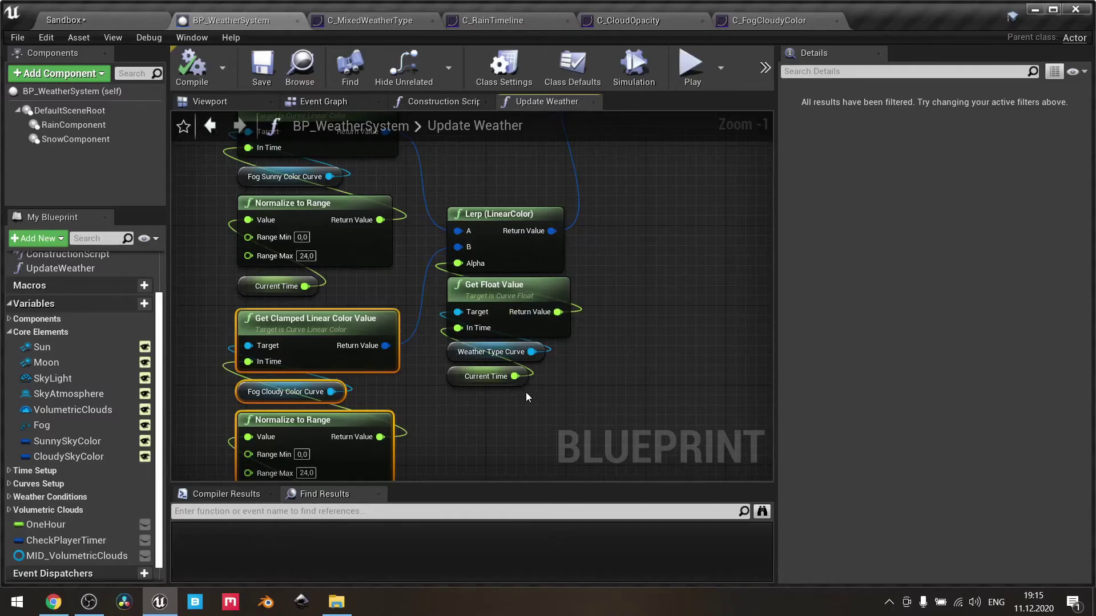
# Step: Inspect the Weather Type Curve variable that drives the fog color Lerp alpha
pyautogui.click(515, 359)
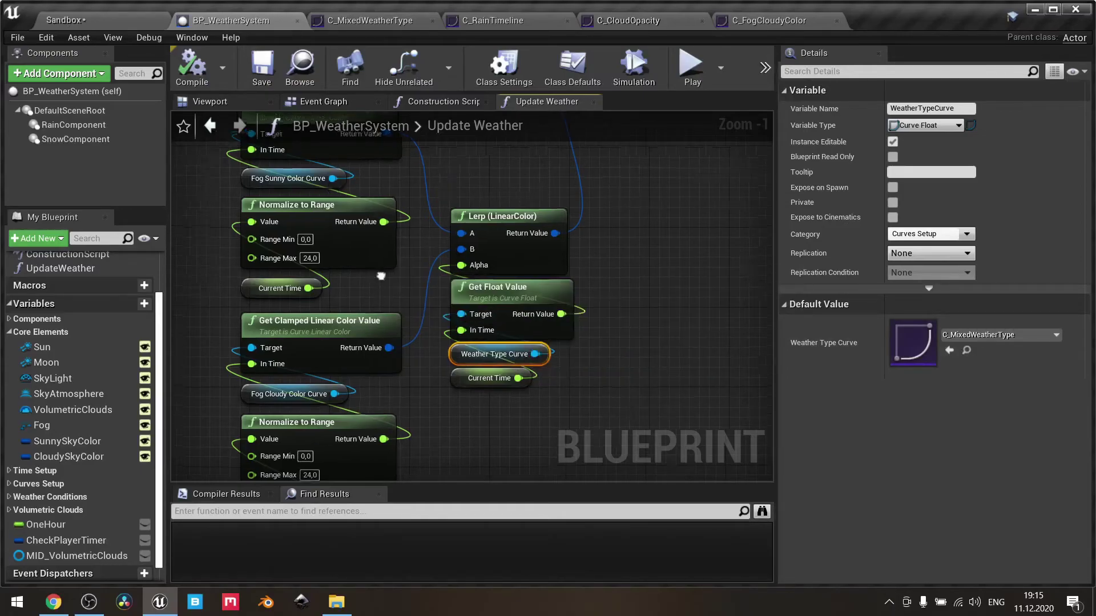
pyautogui.moveTo(442, 337); pyautogui.dragTo(513, 403, button='right')
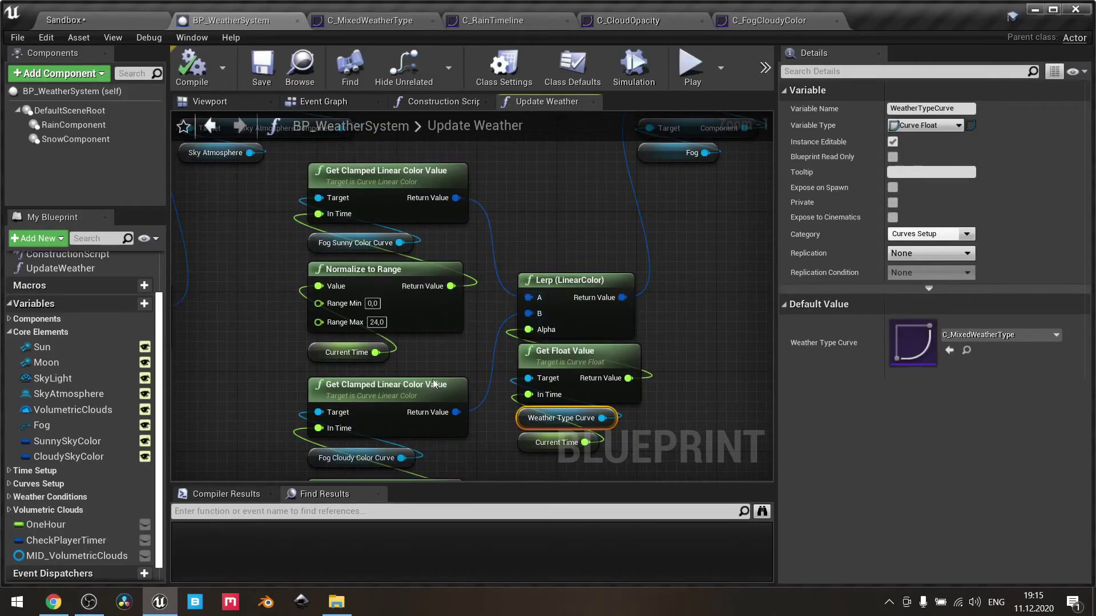
pyautogui.moveTo(426, 455); pyautogui.dragTo(431, 396, button='right')
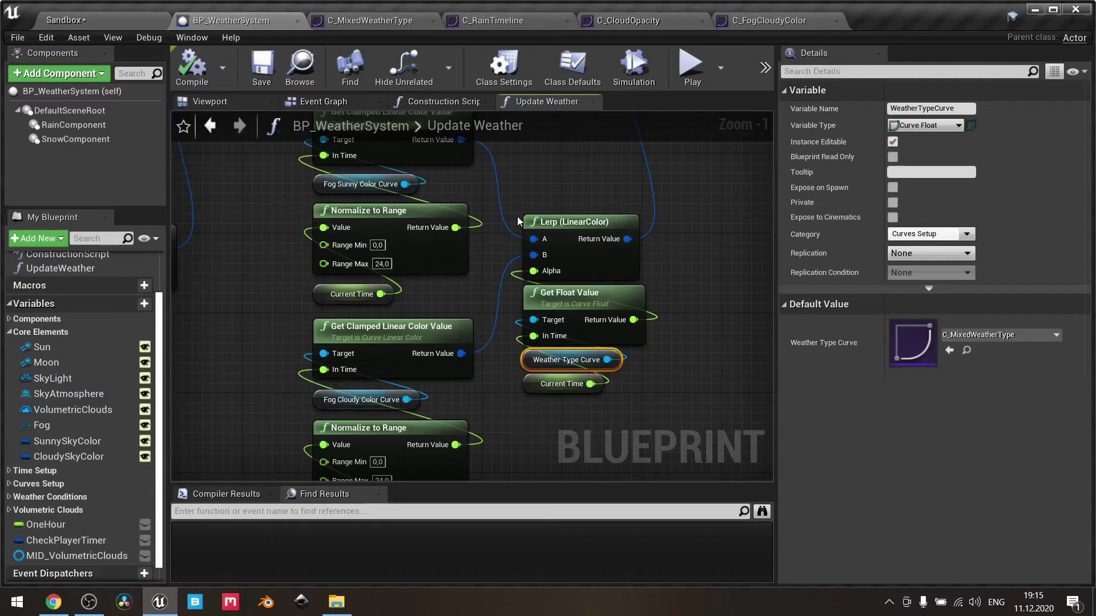
pyautogui.click(681, 287)
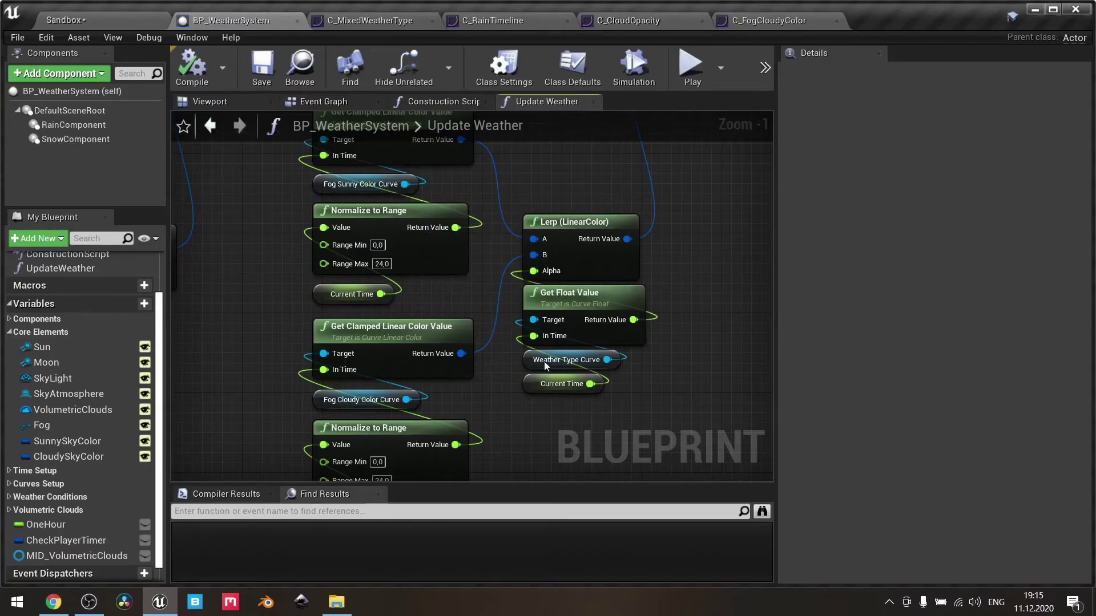
# Step: Follow the graph past Set Fog Inscattering Color and highlight the StratusCoverage and CumulonimbusCoverage parameter nodes
pyautogui.moveTo(714, 285); pyautogui.dragTo(608, 481, button='right')
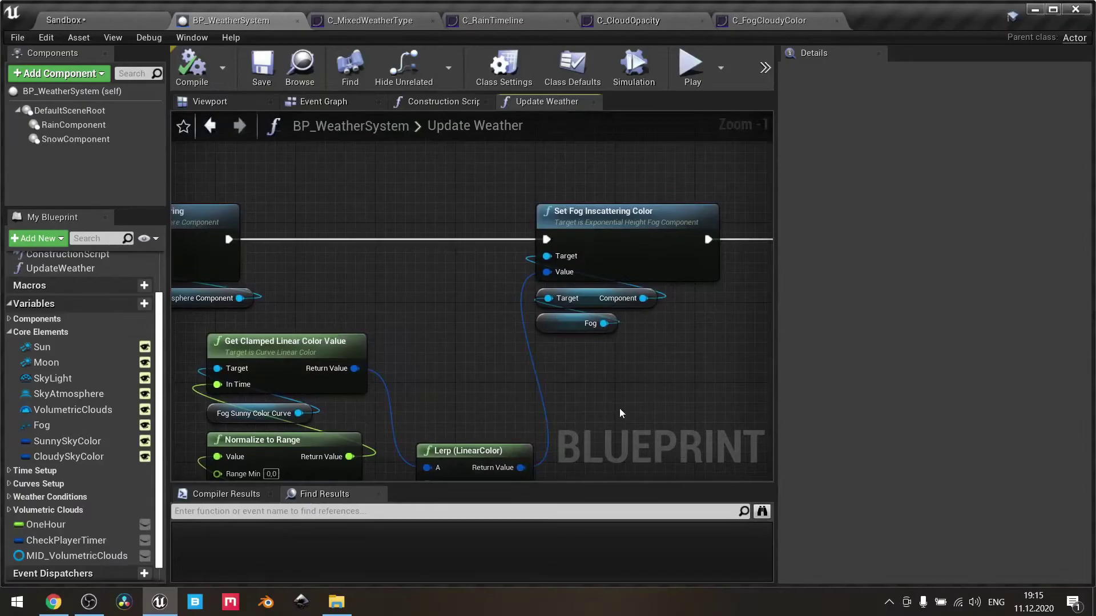
pyautogui.moveTo(618, 409); pyautogui.dragTo(128, 383, button='right')
pyautogui.moveTo(599, 444); pyautogui.dragTo(306, 221)
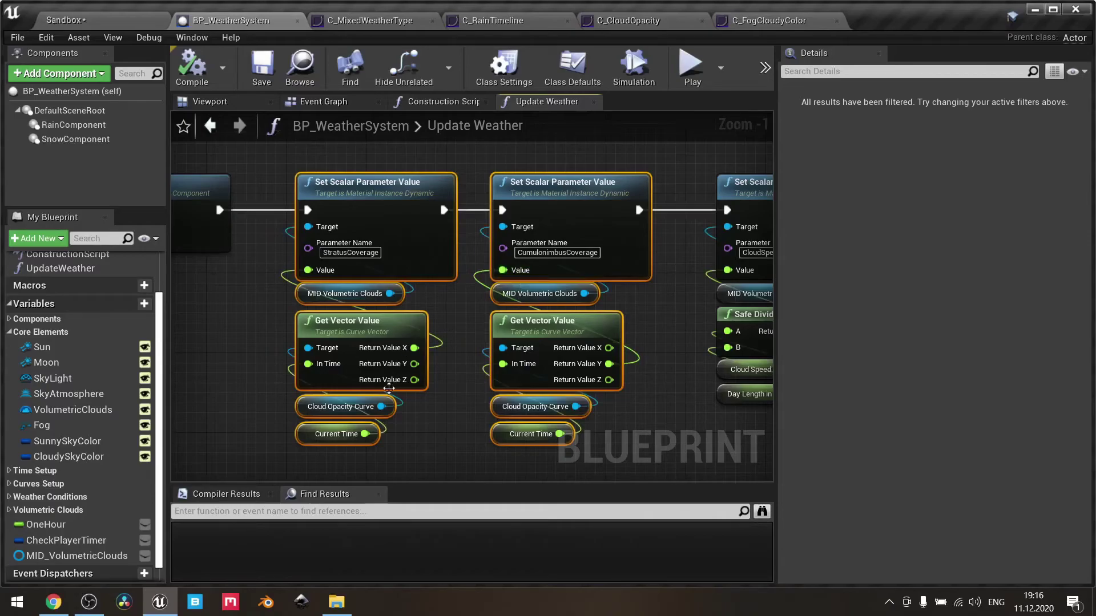
pyautogui.click(441, 420)
# Step: Locate the curve asset assigned to Cloud Opacity Curve, open C_CloudOpacity to view it, and return to Update Weather
pyautogui.click(299, 407)
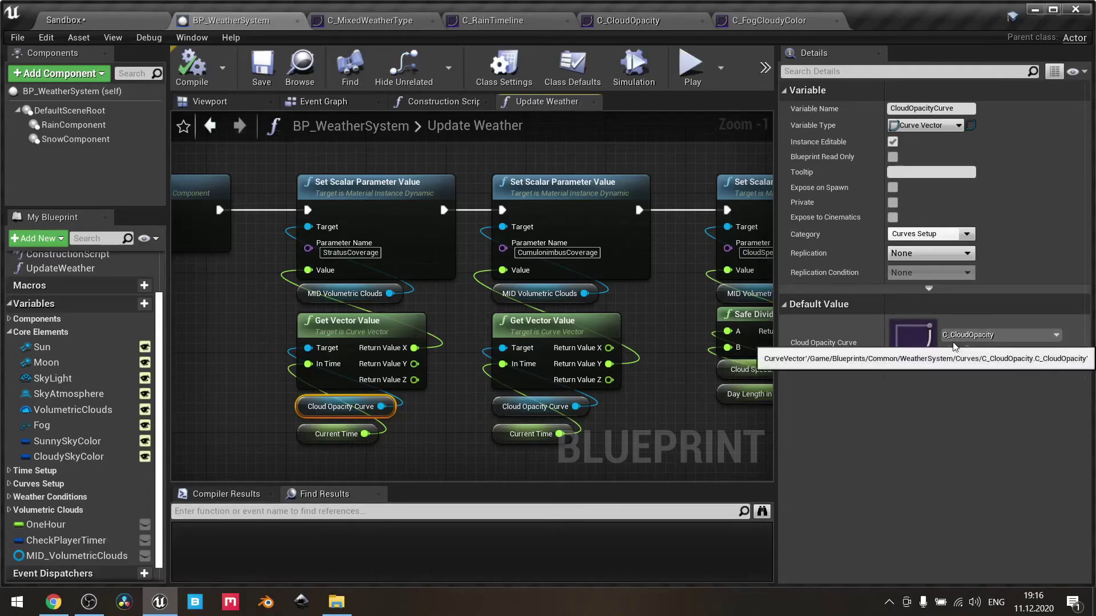
pyautogui.click(965, 350)
pyautogui.doubleClick(240, 517)
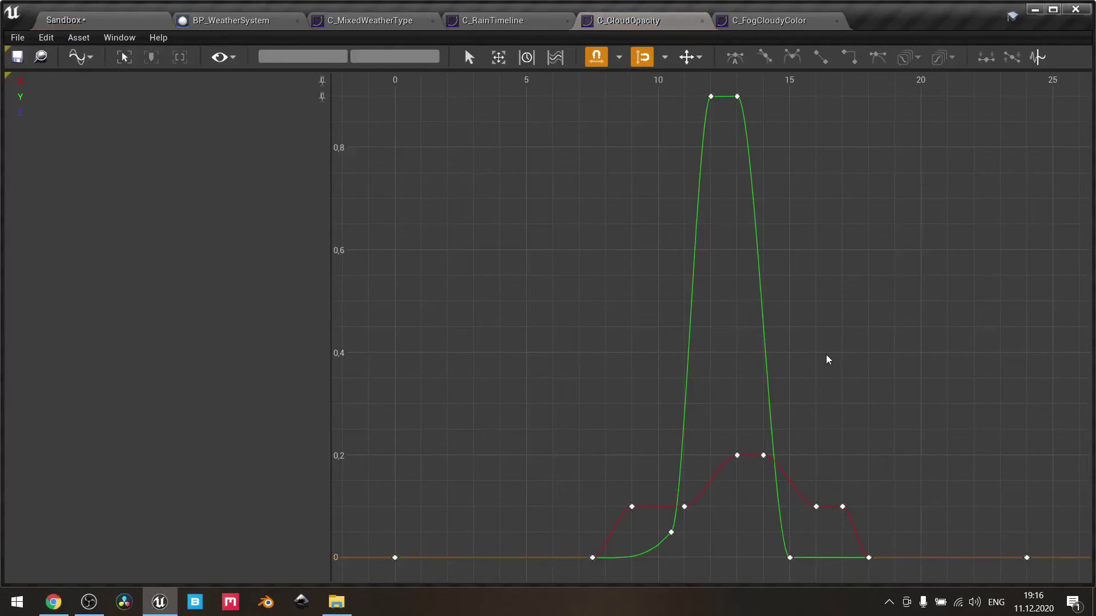
pyautogui.click(251, 21)
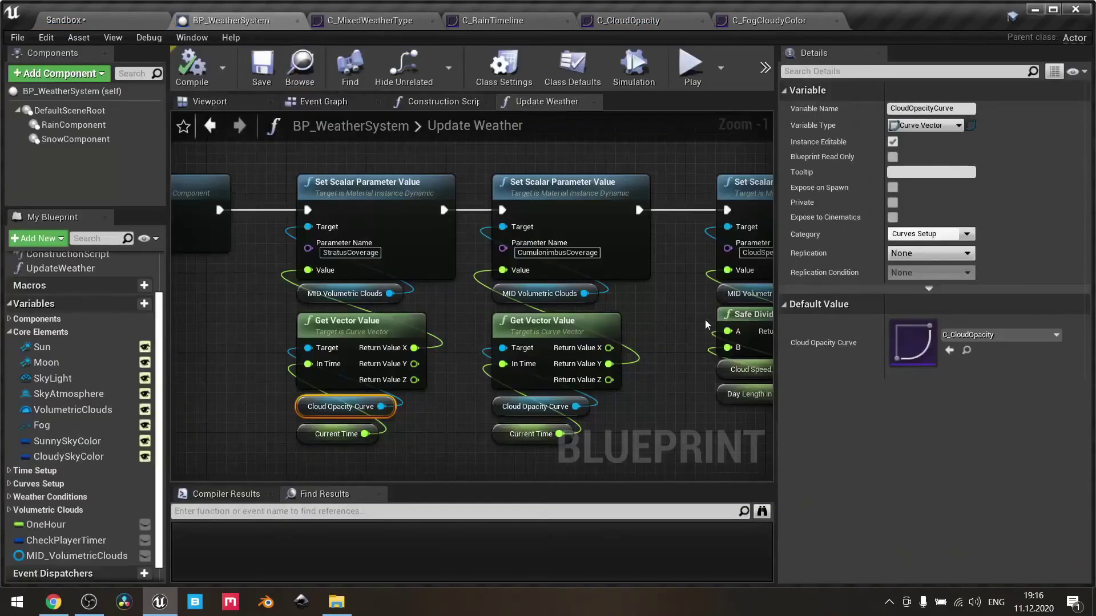
# Step: Examine how the Get Vector Value outputs feed the StratusCoverage and CumulonimbusCoverage scalar parameters
pyautogui.scroll(1, 604, 370)
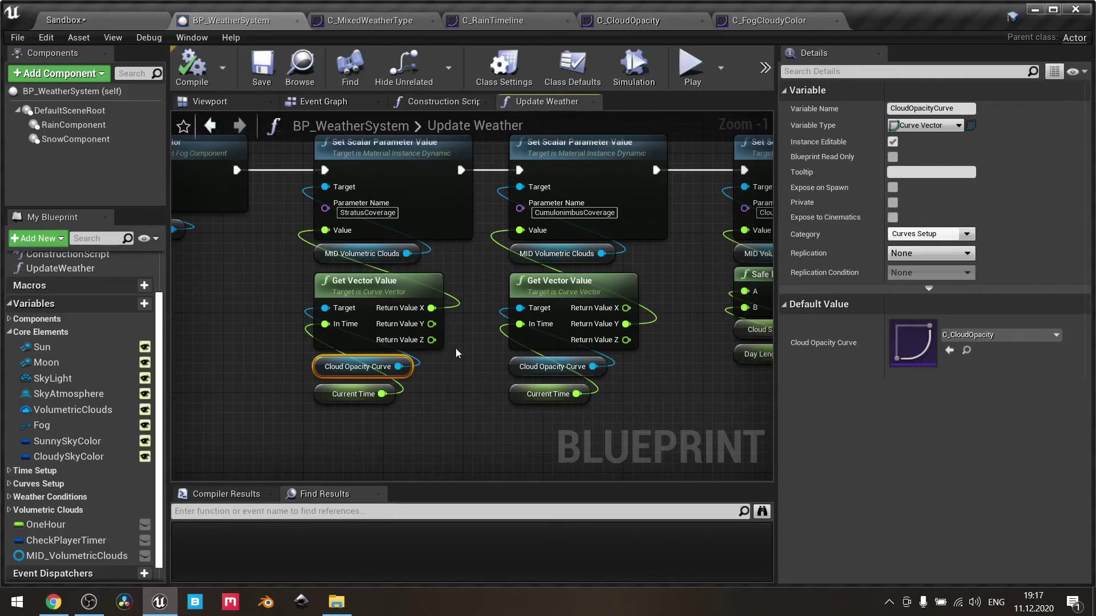
pyautogui.scroll(-2, 479, 325)
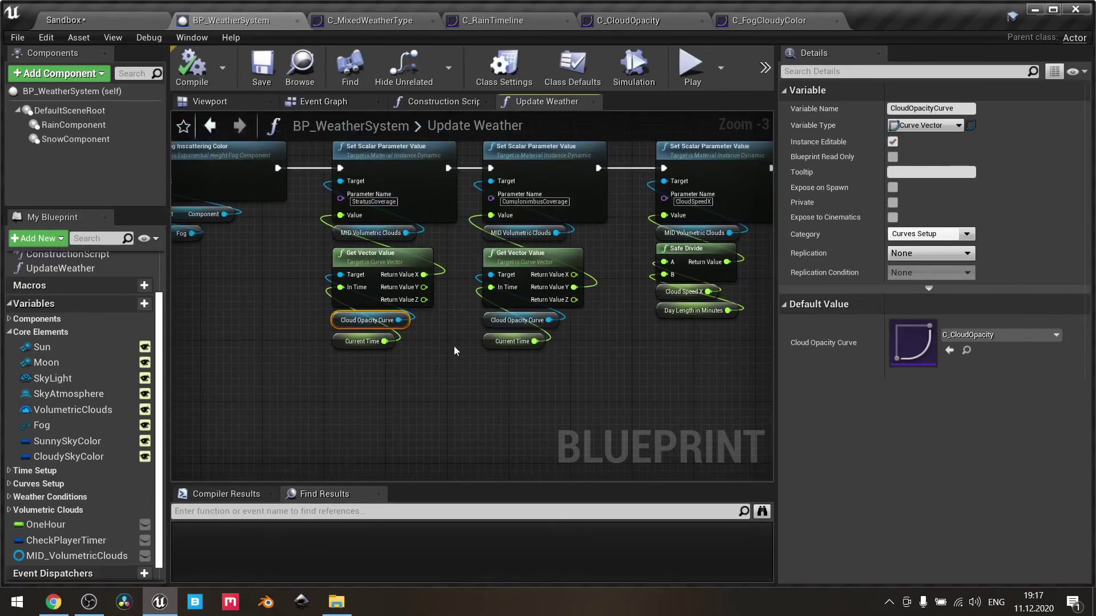
pyautogui.moveTo(577, 379); pyautogui.dragTo(372, 201)
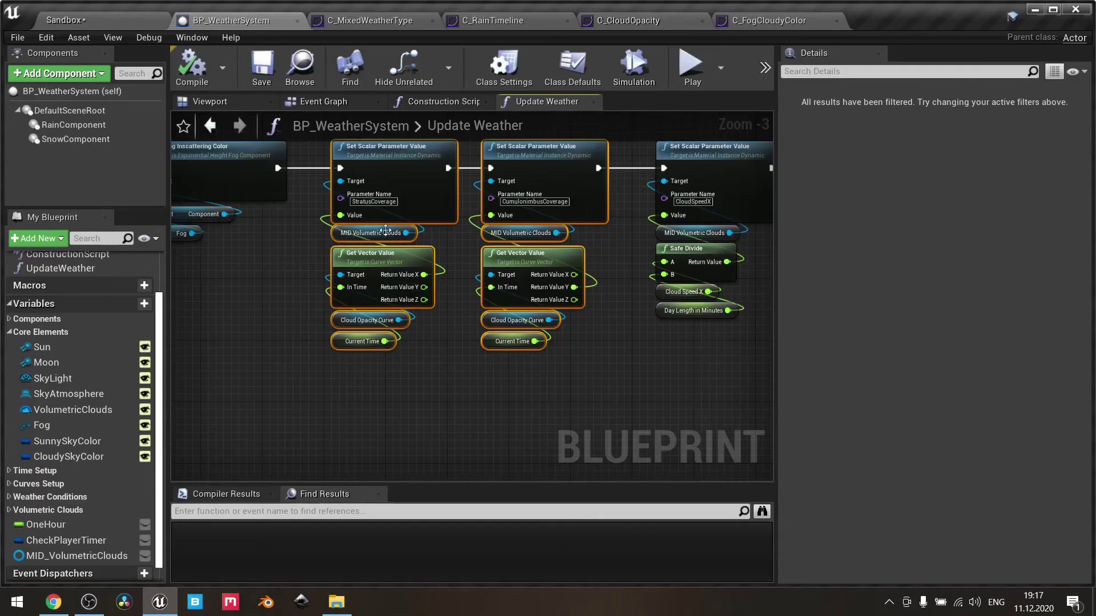
pyautogui.scroll(2, 378, 223)
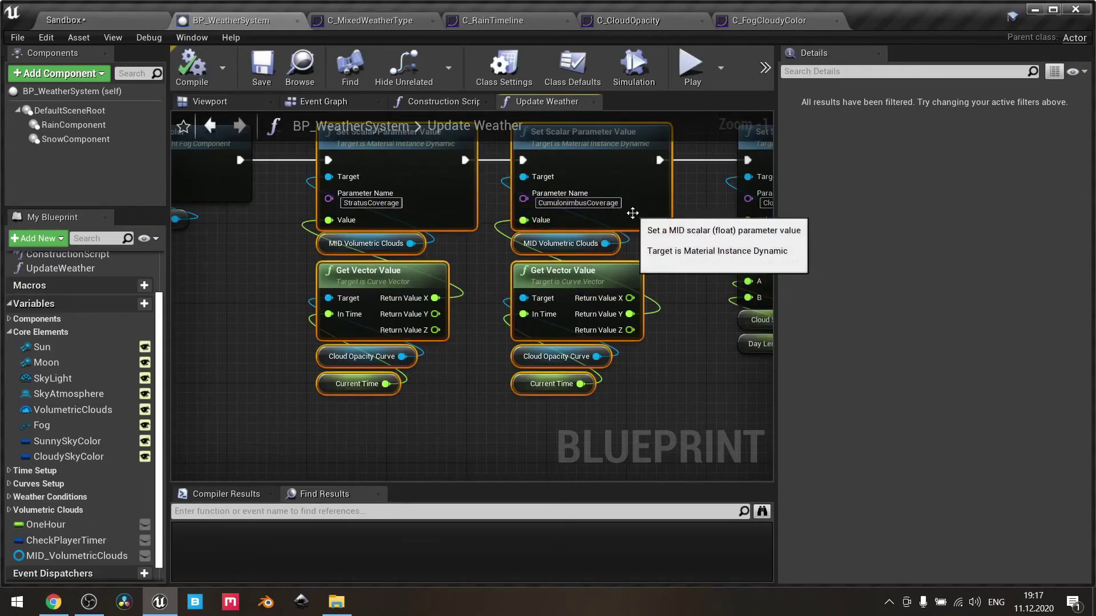
# Step: Highlight the CloudSpeedX and CloudSpeedY parameter nodes with their Safe Divide, Cloud Speed and Day Length in Minutes inputs
pyautogui.moveTo(682, 381); pyautogui.dragTo(391, 395, button='right')
pyautogui.click(601, 397)
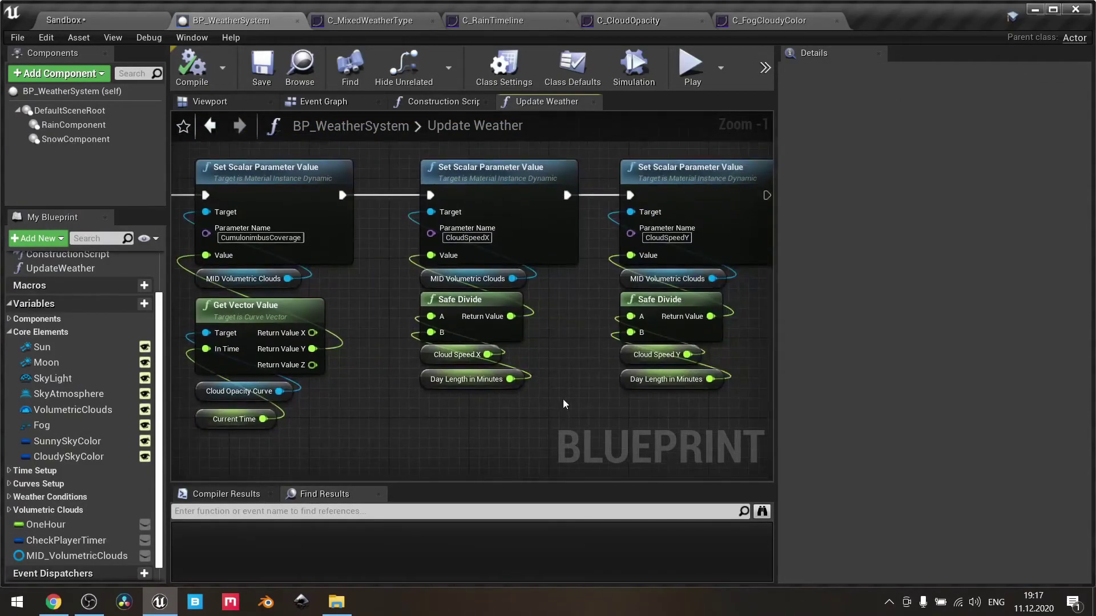
pyautogui.moveTo(563, 404); pyautogui.dragTo(440, 399, button='right')
pyautogui.moveTo(602, 417); pyautogui.dragTo(357, 186)
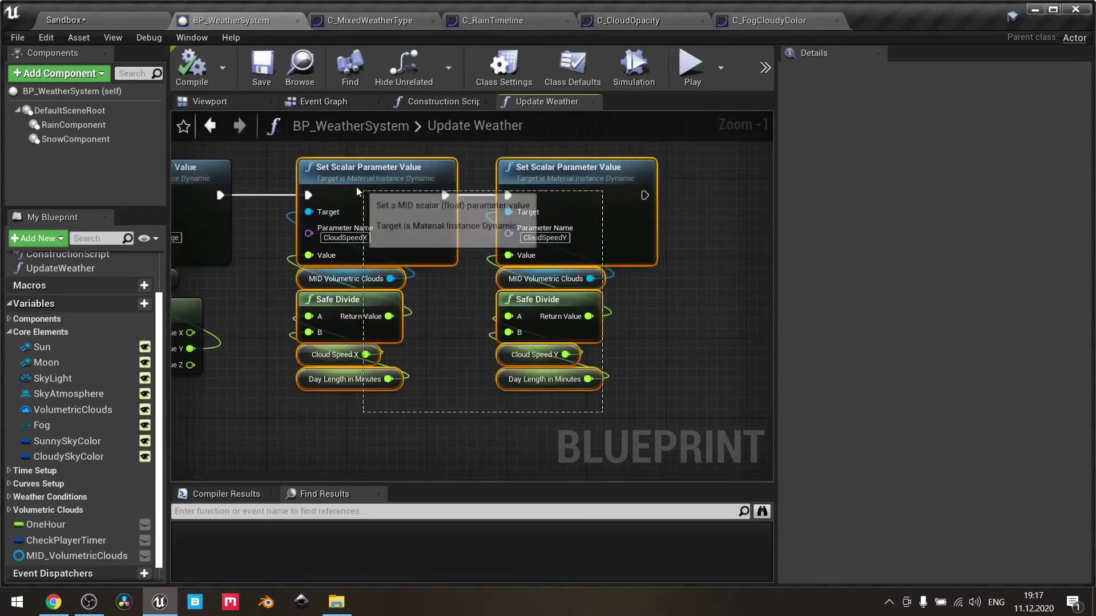
# Step: Highlight the Safe Divide, Cloud Speed X and Day Length in Minutes nodes that feed the CloudSpeedX parameter
pyautogui.click(430, 395)
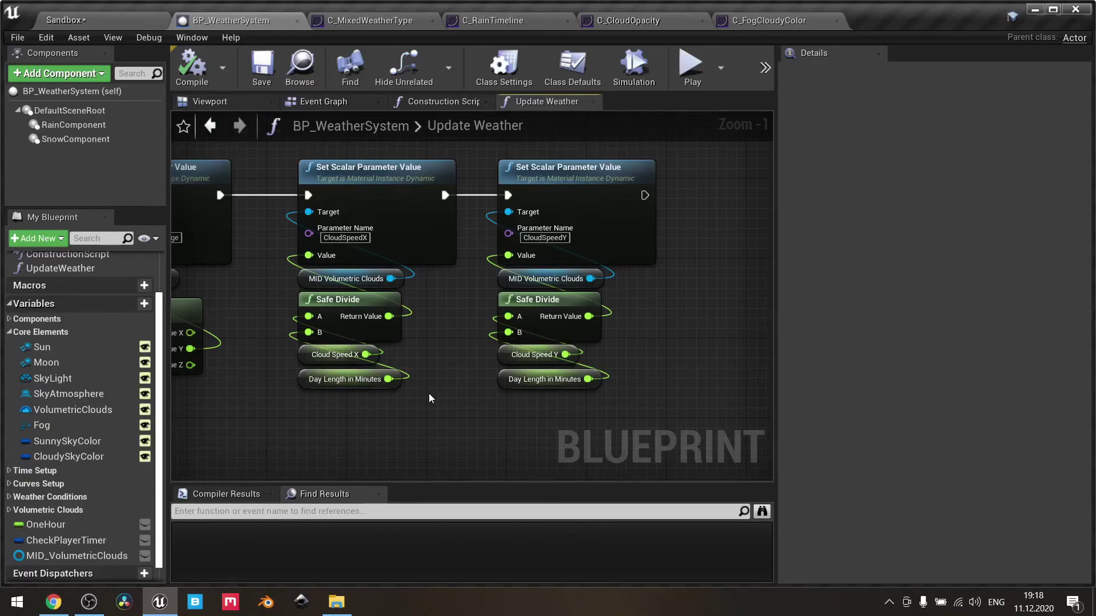
pyautogui.moveTo(428, 392); pyautogui.dragTo(349, 295)
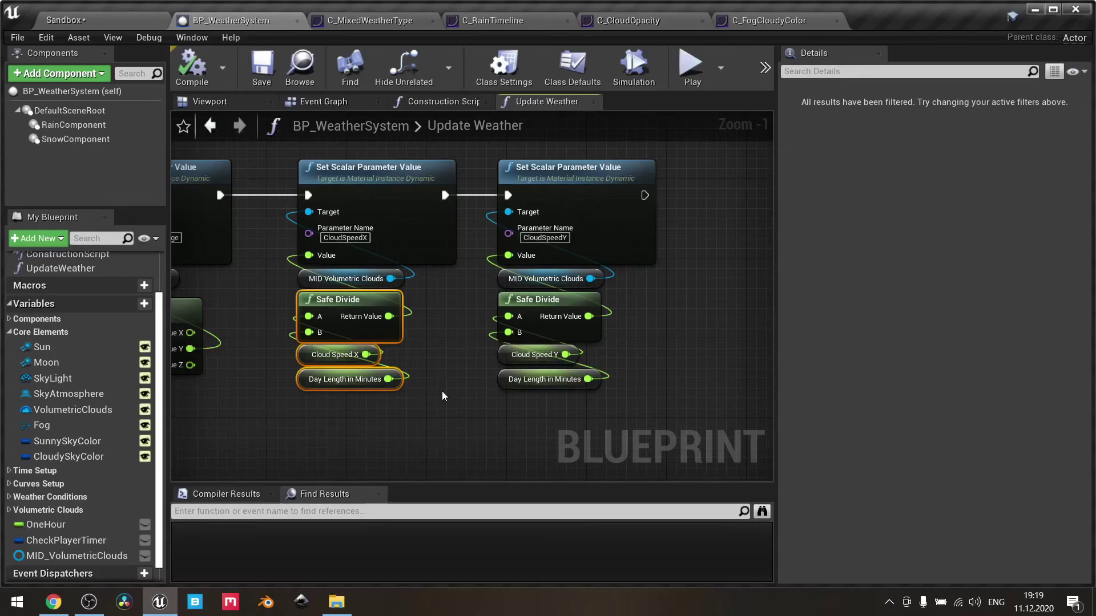
pyautogui.moveTo(433, 389); pyautogui.dragTo(485, 324, button='right')
pyautogui.click(475, 334)
# Step: Highlight the node chain from Set Fog Inscattering Color through the coverage and cloud speed parameter nodes, then clear the selection
pyautogui.scroll(-3, 475, 334)
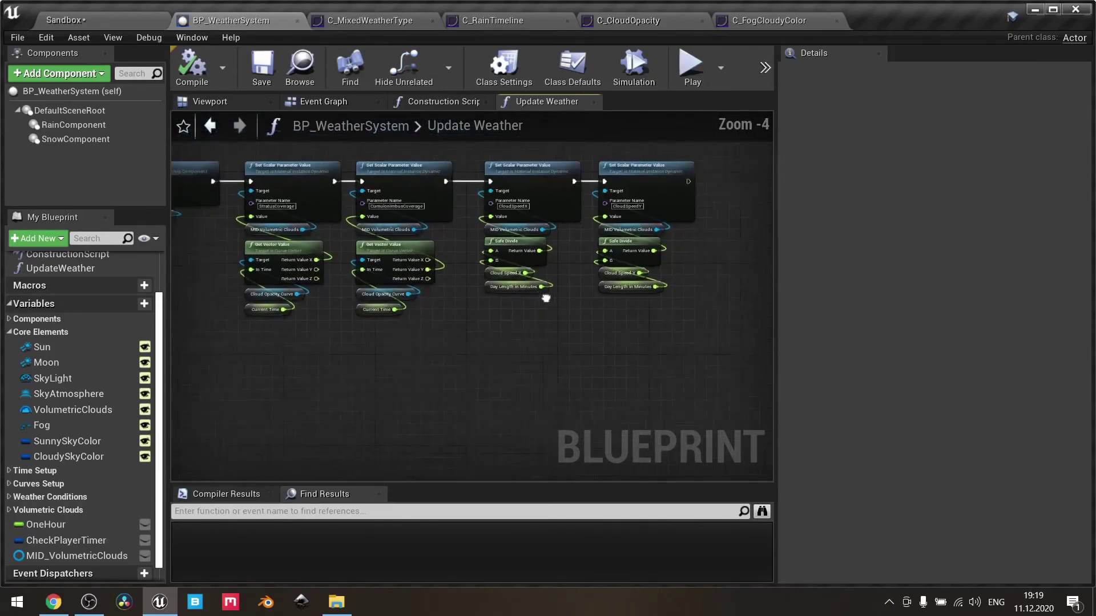
pyautogui.moveTo(698, 348); pyautogui.dragTo(173, 178)
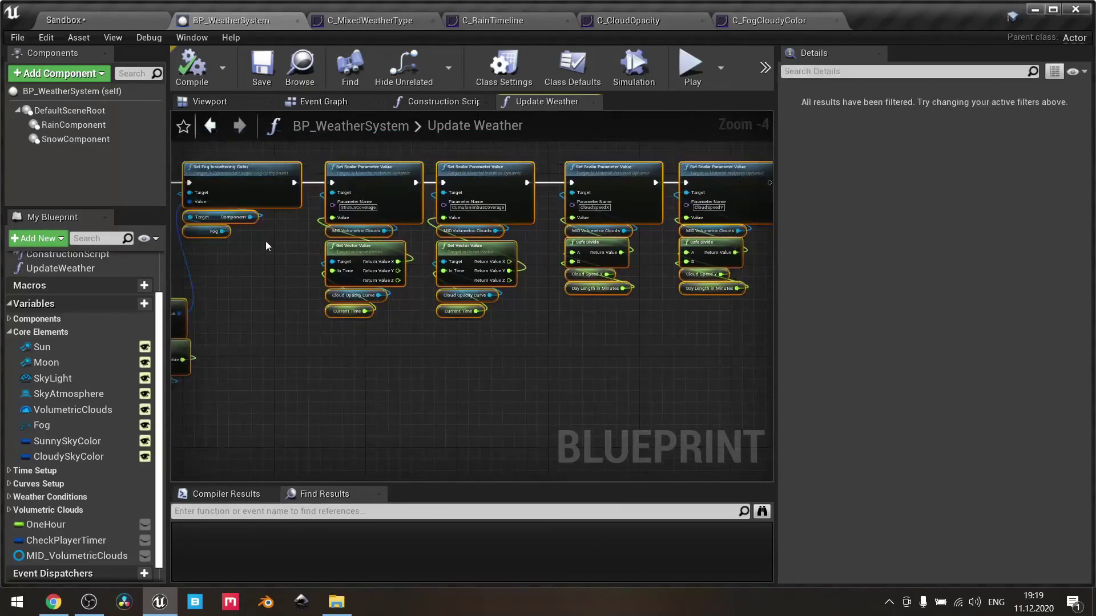
pyautogui.moveTo(270, 262); pyautogui.dragTo(295, 260, button='right')
pyautogui.click(296, 330)
pyautogui.moveTo(297, 330); pyautogui.dragTo(223, 371, button='right')
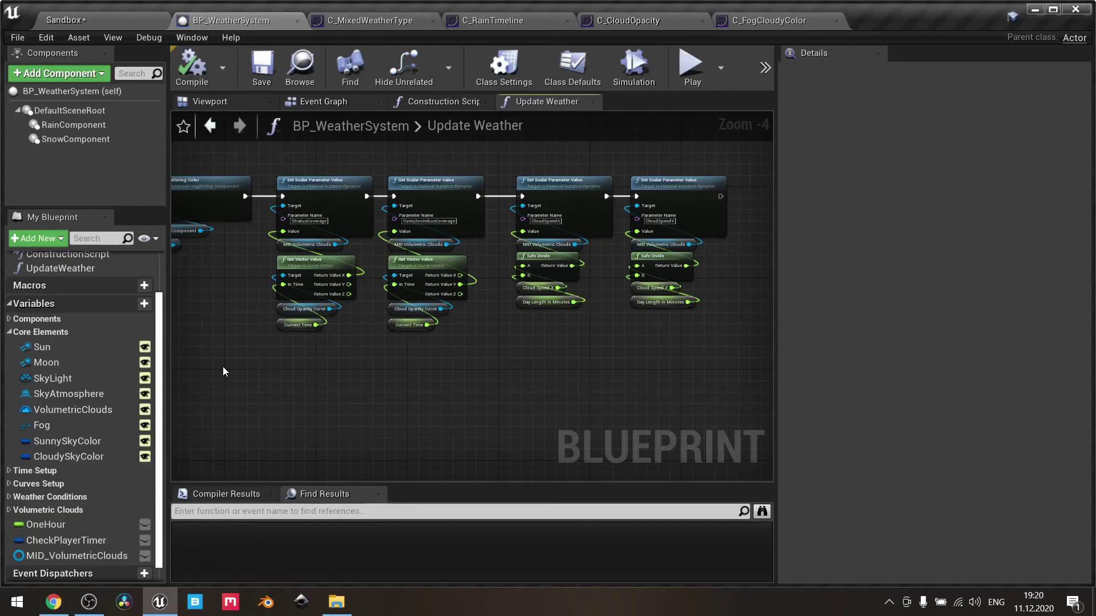
# Step: Inspect the variable details and default values of Cloud Speed X and Cloud Speed Y
pyautogui.moveTo(271, 378); pyautogui.dragTo(330, 361, button='right')
pyautogui.moveTo(660, 241); pyautogui.dragTo(525, 294, button='right')
pyautogui.scroll(3, 525, 294)
pyautogui.scroll(1, 526, 295)
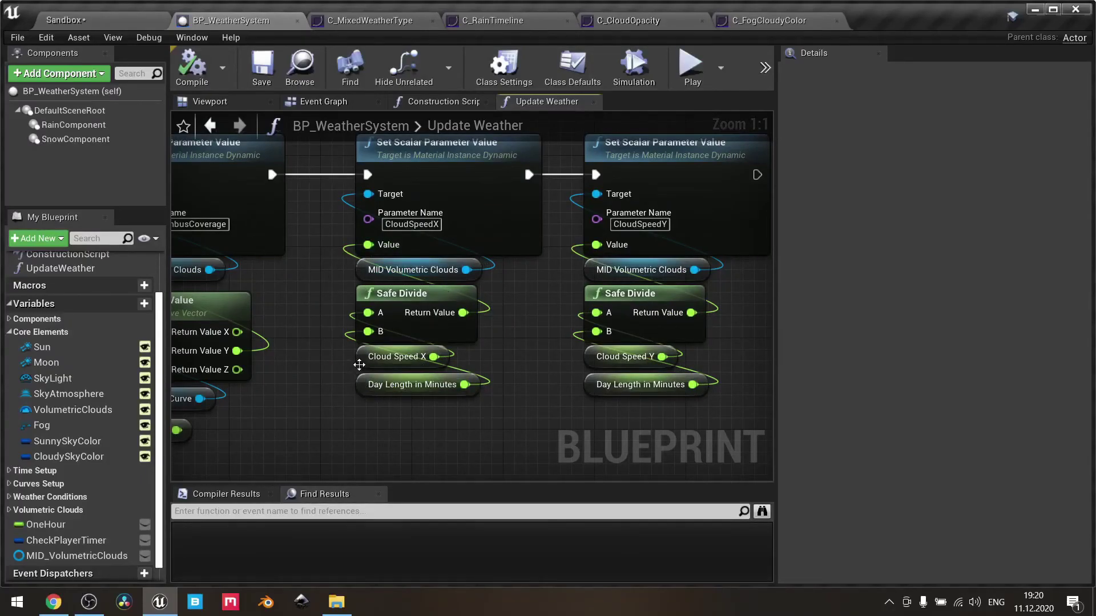
pyautogui.click(360, 357)
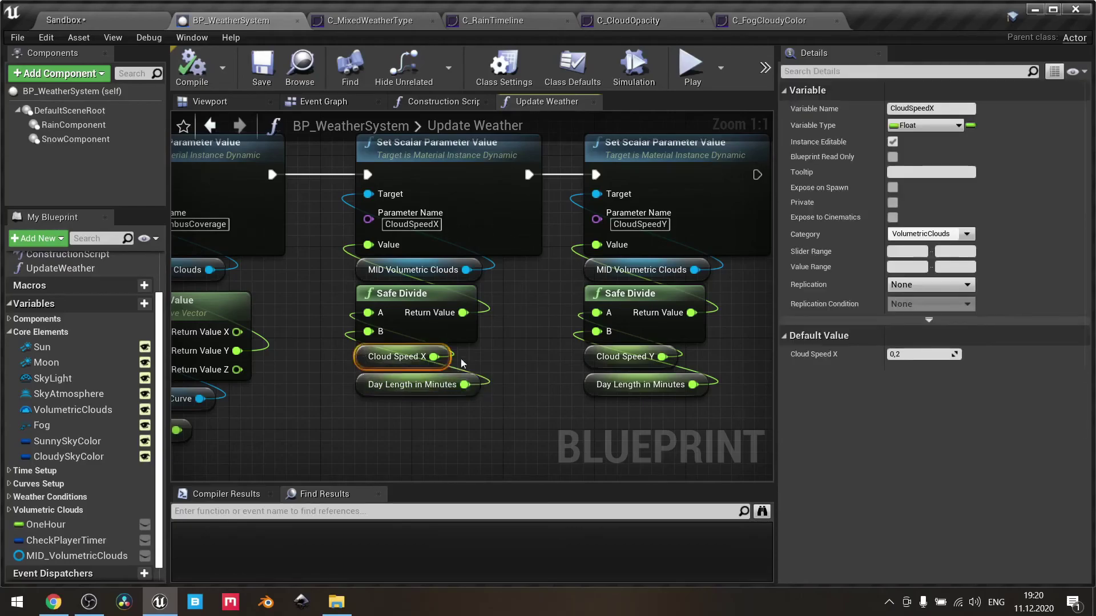
pyautogui.click(587, 357)
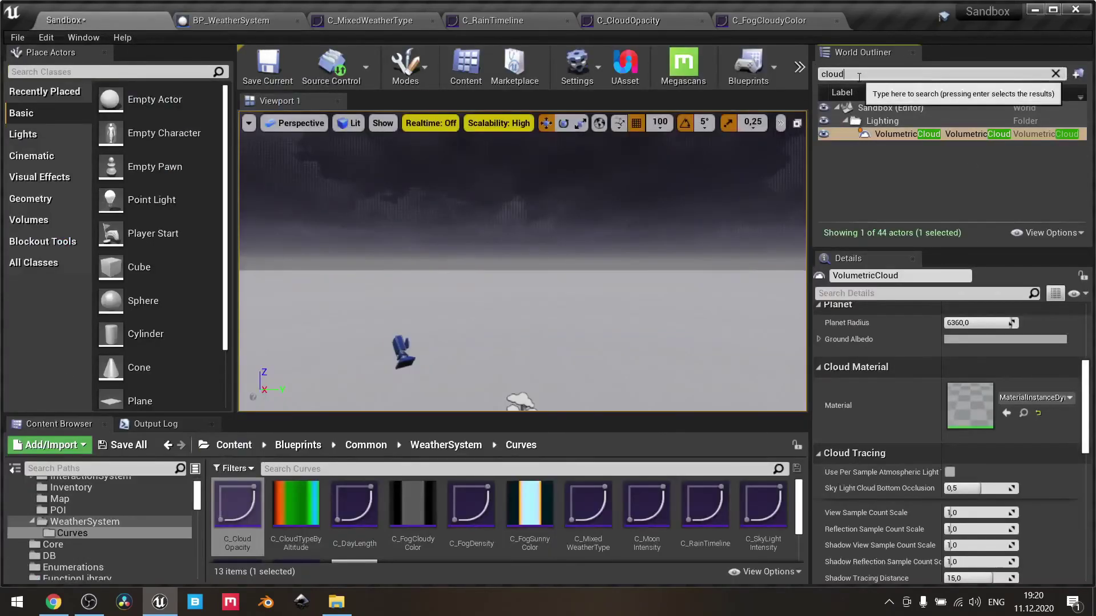
# Step: Search the Sandbox level's actors for "weather", select BP_WeatherSystem and view its Volumetric Clouds speed settings
pyautogui.hotkey('ctrl', 'a')
pyautogui.write('wet')
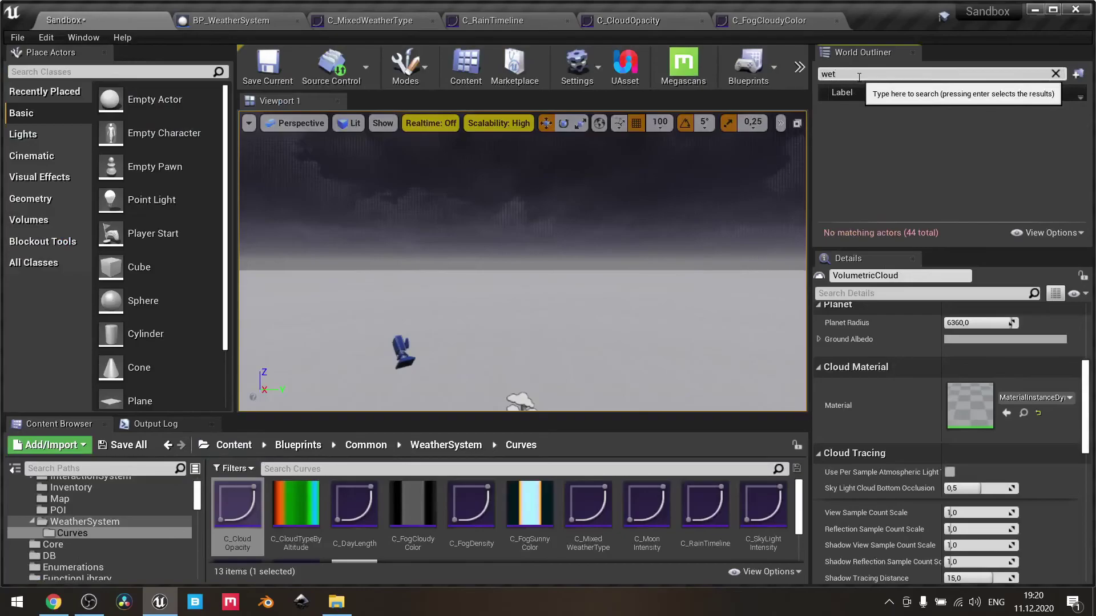
pyautogui.press('BackSpace')
pyautogui.write('ather')
pyautogui.click(888, 122)
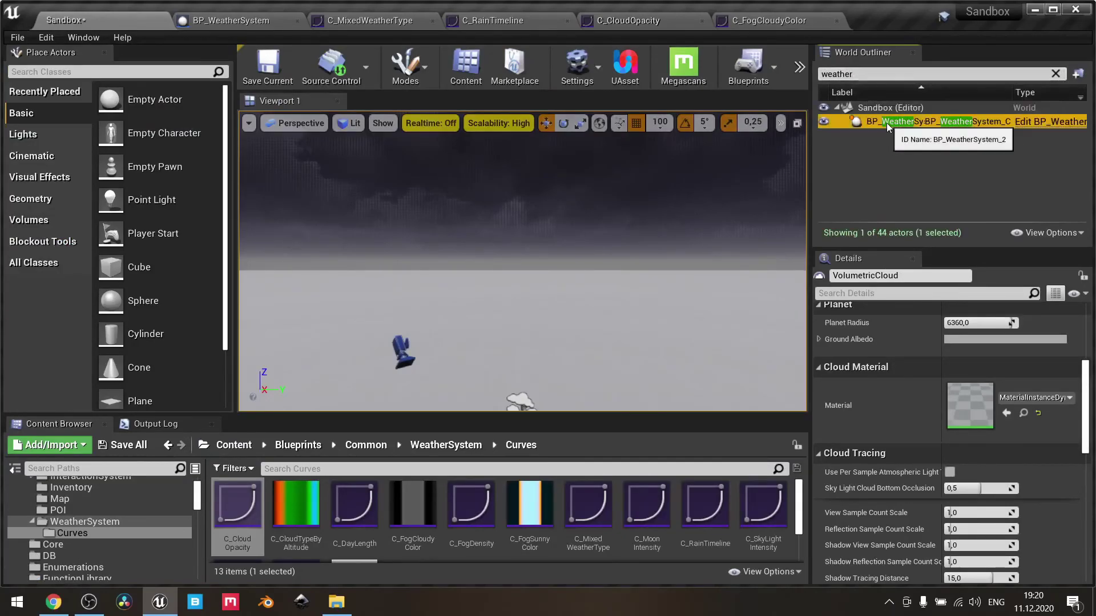
pyautogui.scroll(-5, 890, 464)
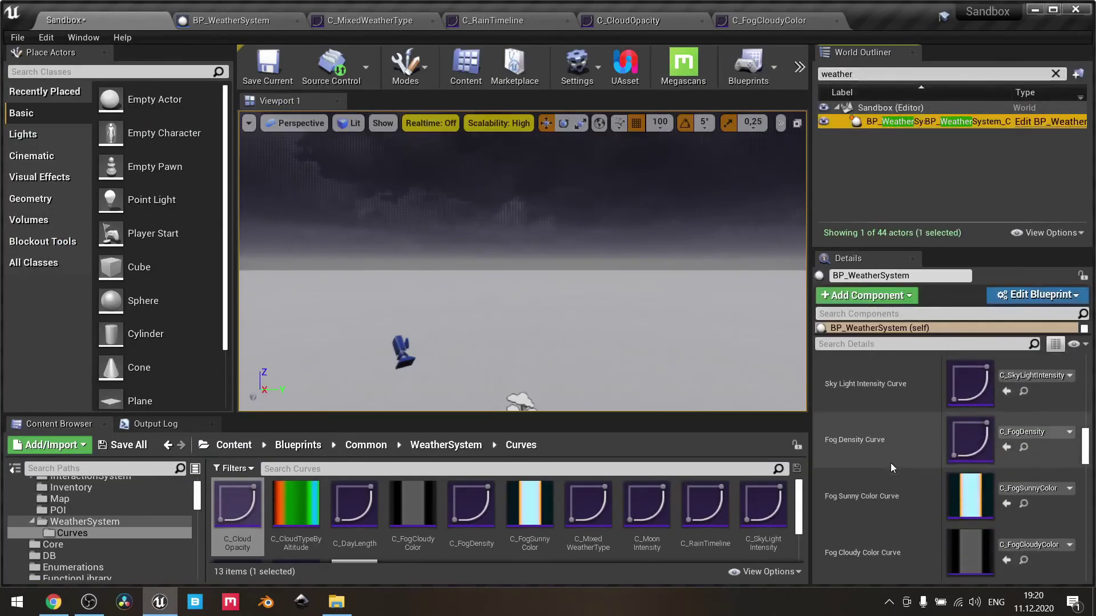
pyautogui.scroll(-8, 890, 464)
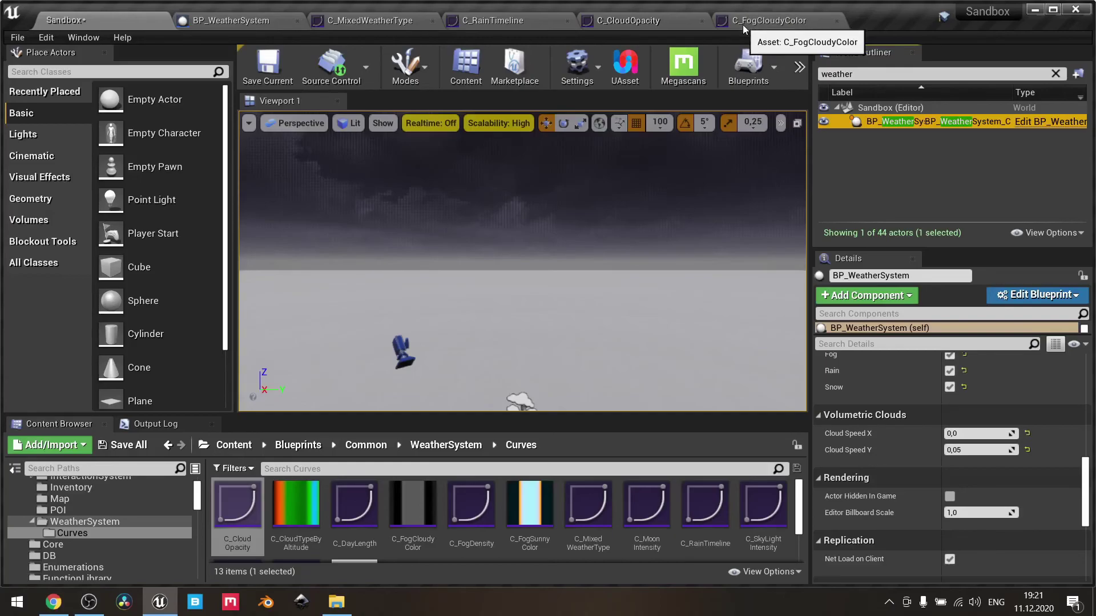
# Step: Return to the BP_WeatherSystem graph and look over the Update Weather nodes from the fog color curves to the cloud parameters
pyautogui.click(255, 19)
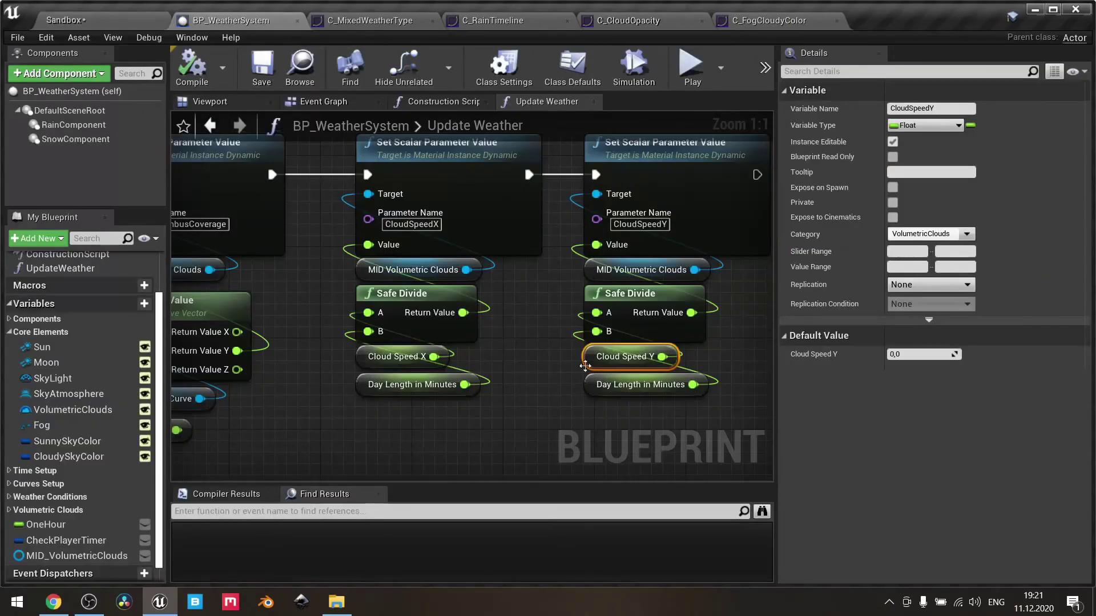
pyautogui.scroll(-3, 576, 395)
pyautogui.moveTo(651, 313); pyautogui.dragTo(773, 314, button='right')
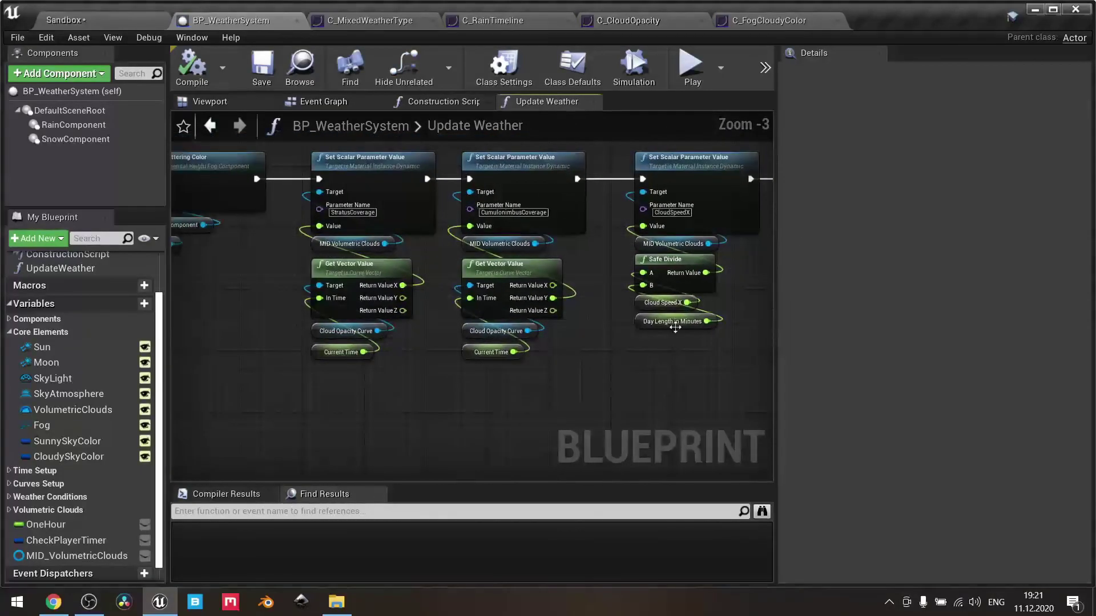
pyautogui.scroll(-1, 674, 327)
pyautogui.moveTo(634, 345); pyautogui.dragTo(791, 303, button='right')
pyautogui.moveTo(547, 326); pyautogui.dragTo(485, 289, button='right')
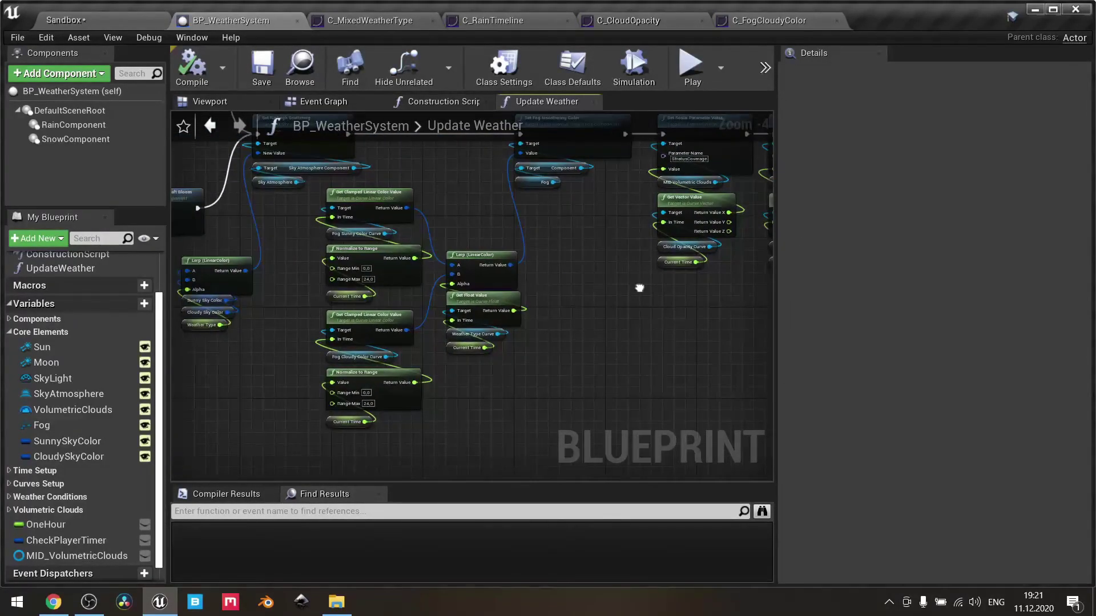
pyautogui.scroll(-1, 485, 289)
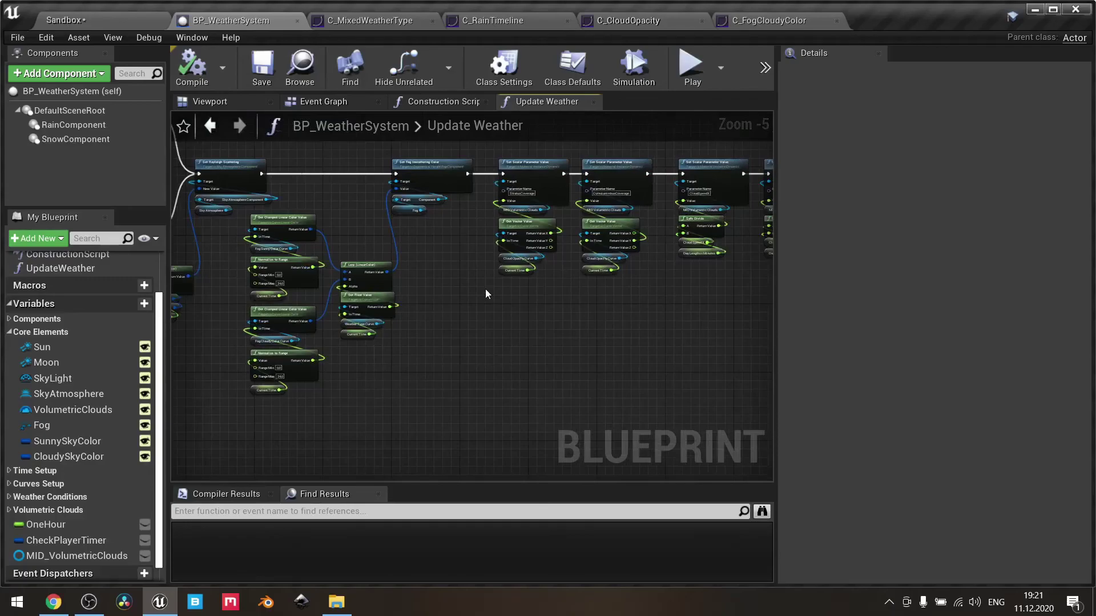
pyautogui.scroll(-1, 485, 289)
pyautogui.moveTo(733, 414); pyautogui.dragTo(346, 165)
# Step: Open the Construction Script and highlight the nodes from Create Dynamic Material Instance to Set Material
pyautogui.click(444, 101)
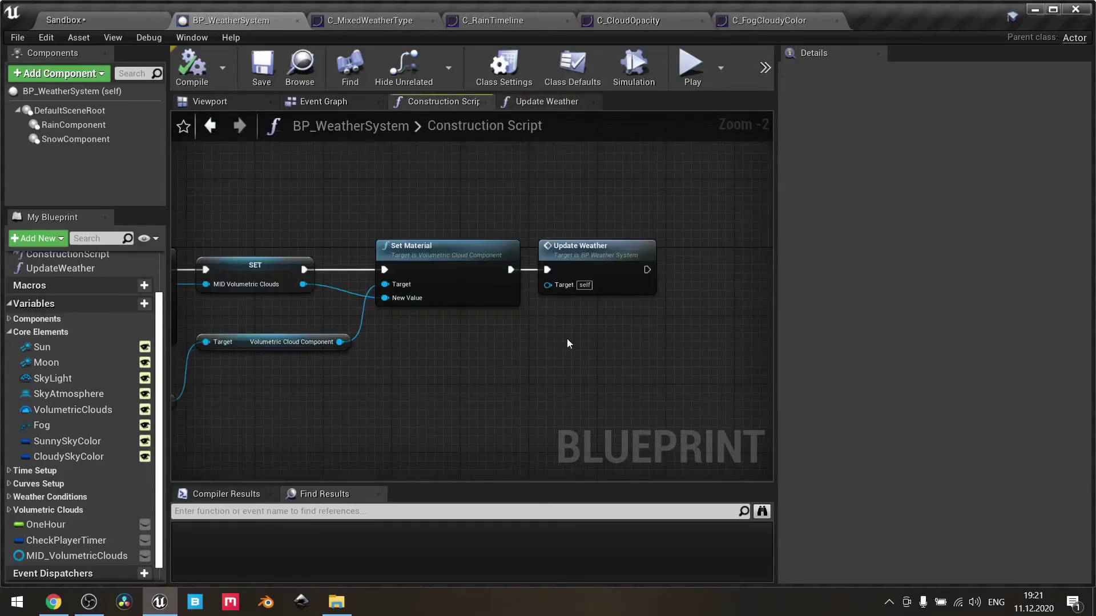
pyautogui.scroll(-2, 486, 337)
pyautogui.moveTo(486, 337); pyautogui.dragTo(691, 261, button='right')
pyautogui.moveTo(649, 367); pyautogui.dragTo(413, 156)
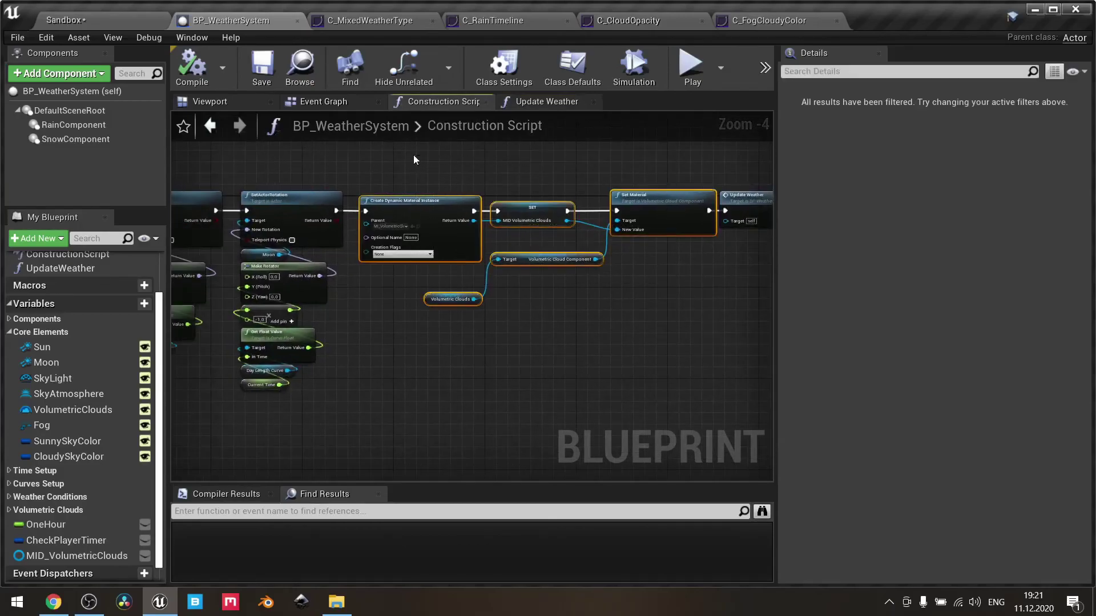
pyautogui.click(563, 356)
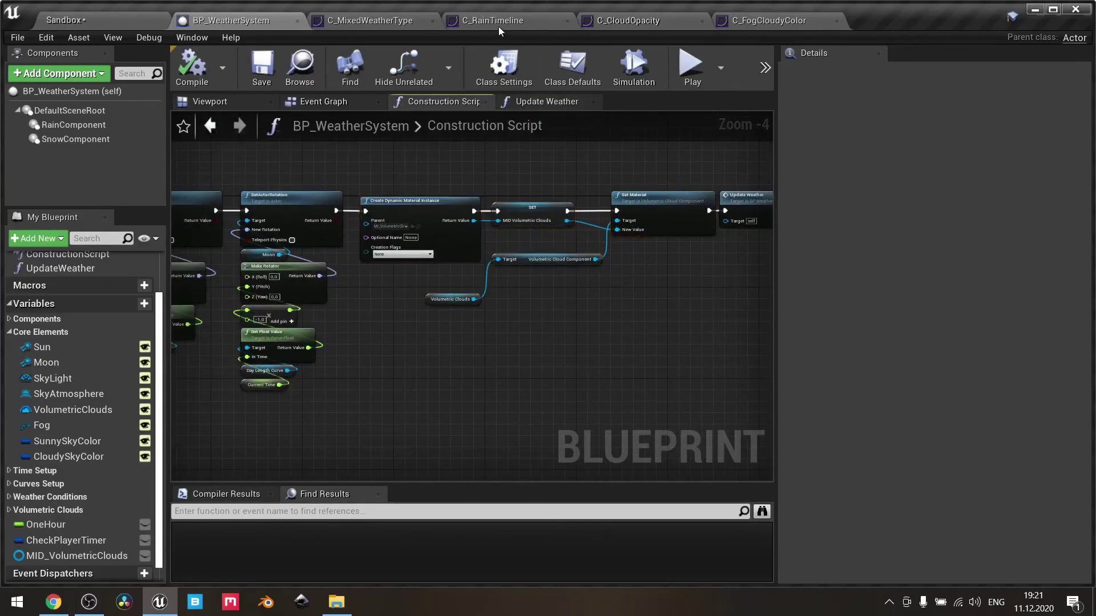
# Step: Return to the Sandbox level and browse the curve assets in the WeatherSystem Curves folder
pyautogui.click(104, 19)
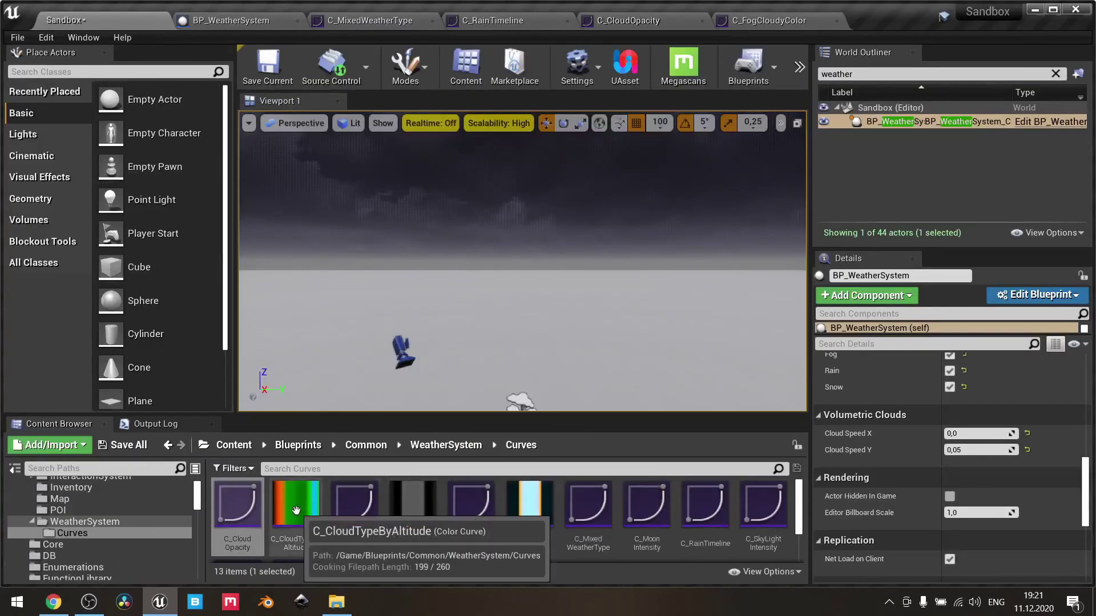
pyautogui.scroll(-2, 296, 510)
pyautogui.click(403, 525)
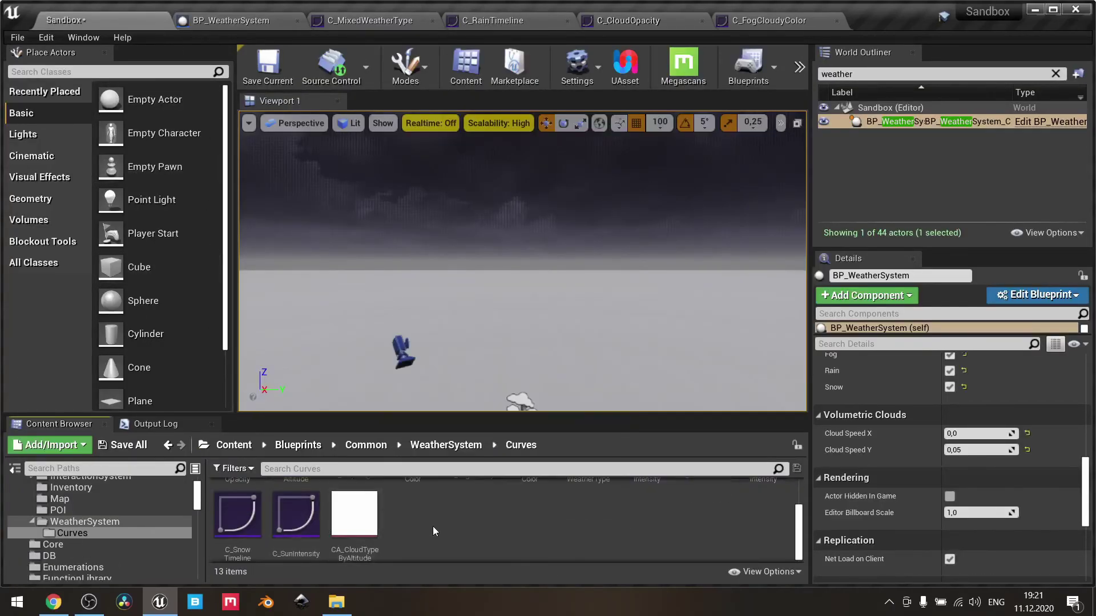
pyautogui.scroll(2, 343, 517)
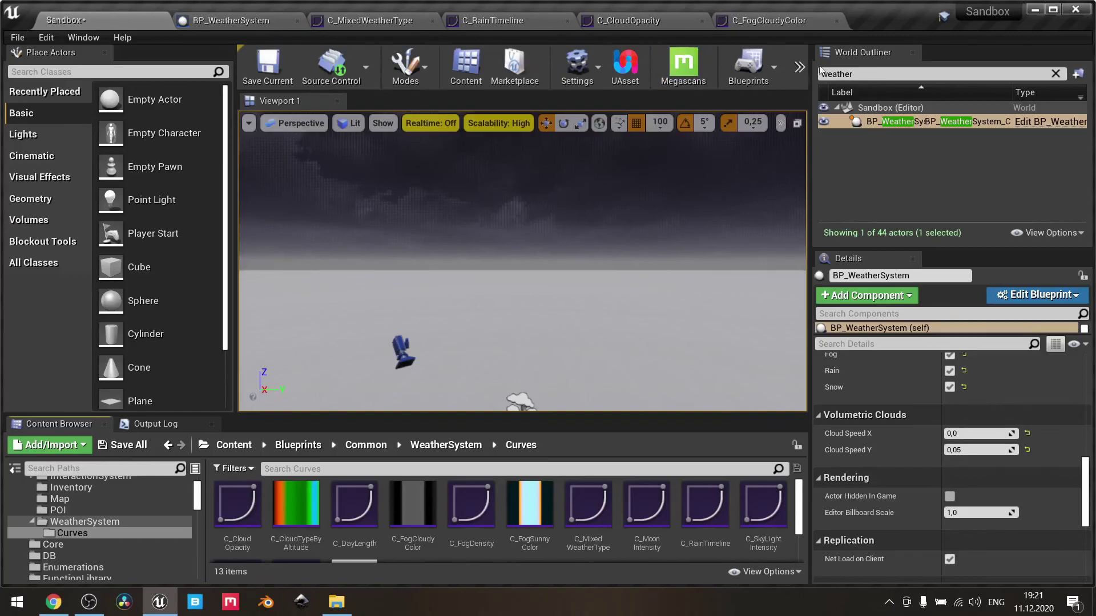
# Step: View the C_FogCloudyColor and C_CloudOpacity curves, and bring up C_MixedWeatherType
pyautogui.click(796, 22)
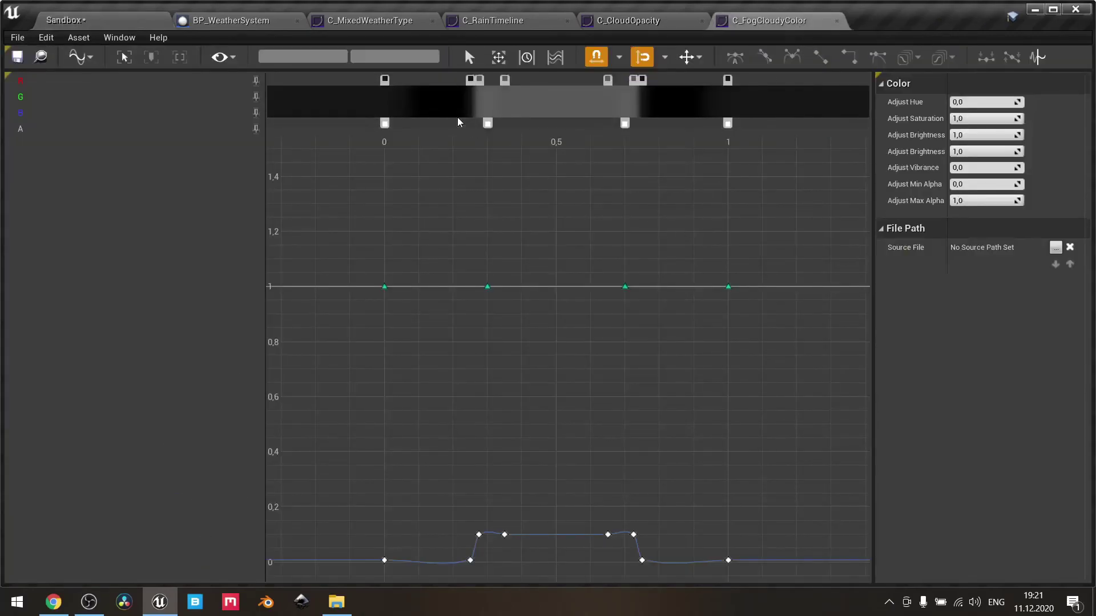
pyautogui.click(618, 22)
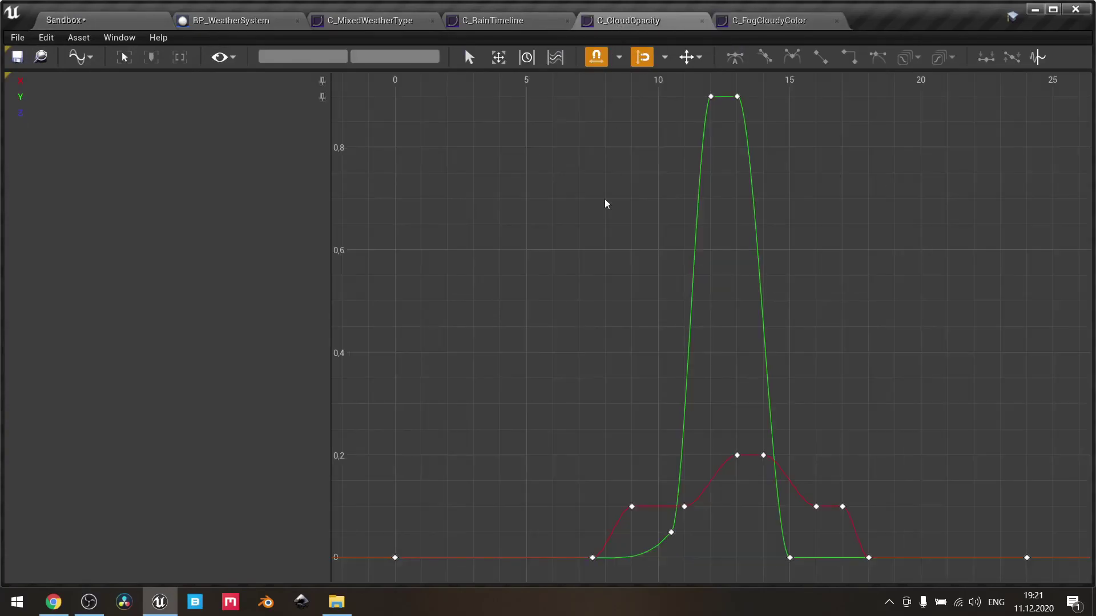
pyautogui.click(381, 22)
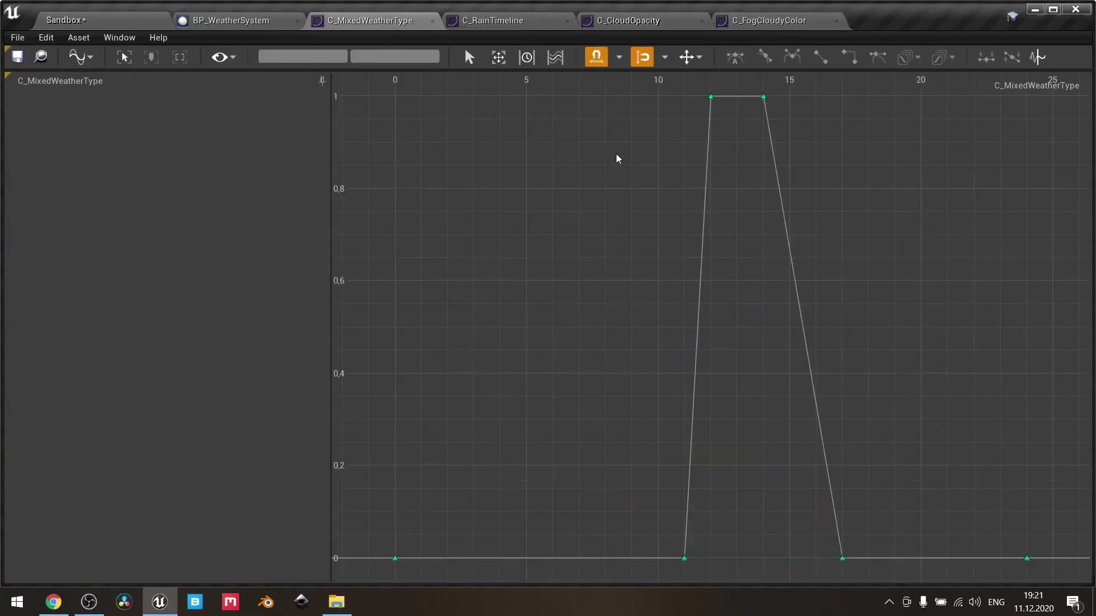
# Step: Inspect the first peak key of the C_MixedWeatherType curve, at time 12, and deselect it
pyautogui.scroll(-2, 616, 177)
pyautogui.moveTo(631, 98); pyautogui.dragTo(751, 154)
pyautogui.click(649, 126)
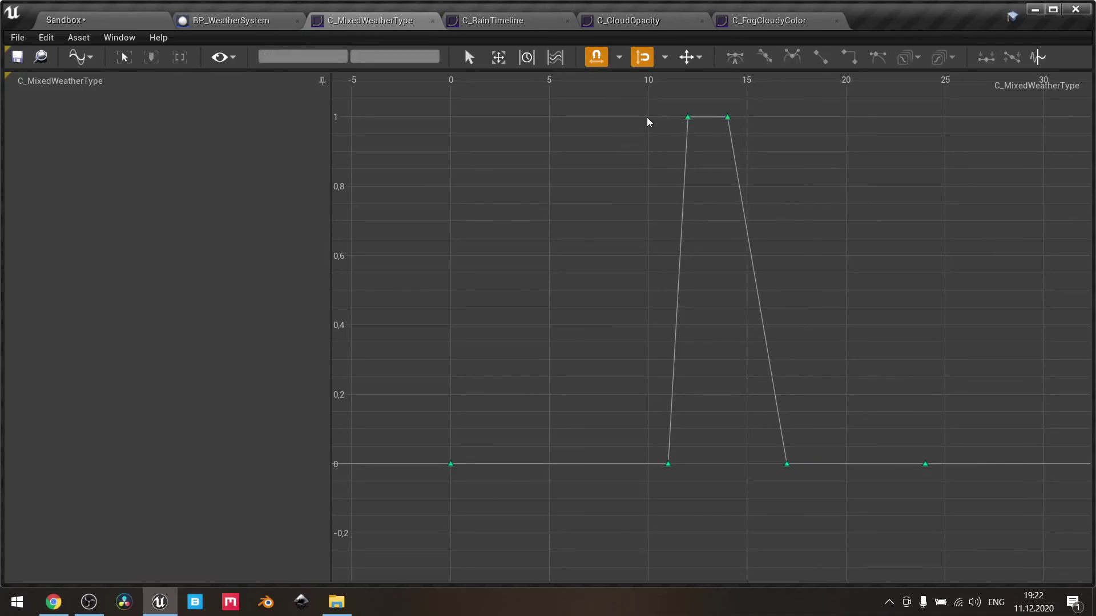
pyautogui.scroll(1, 648, 117)
pyautogui.click(692, 117)
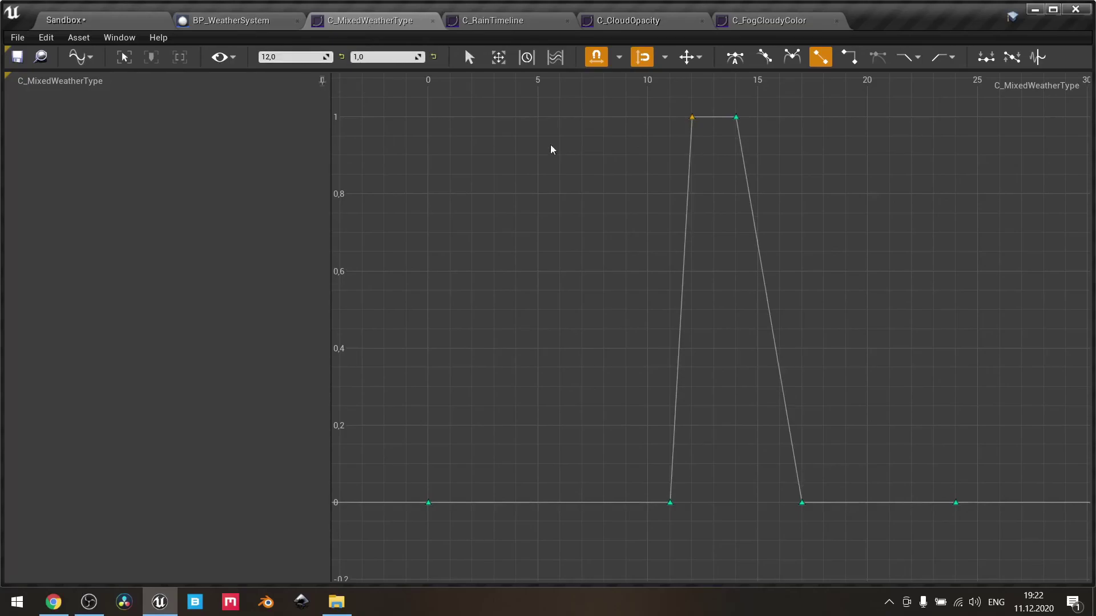
pyautogui.click(443, 416)
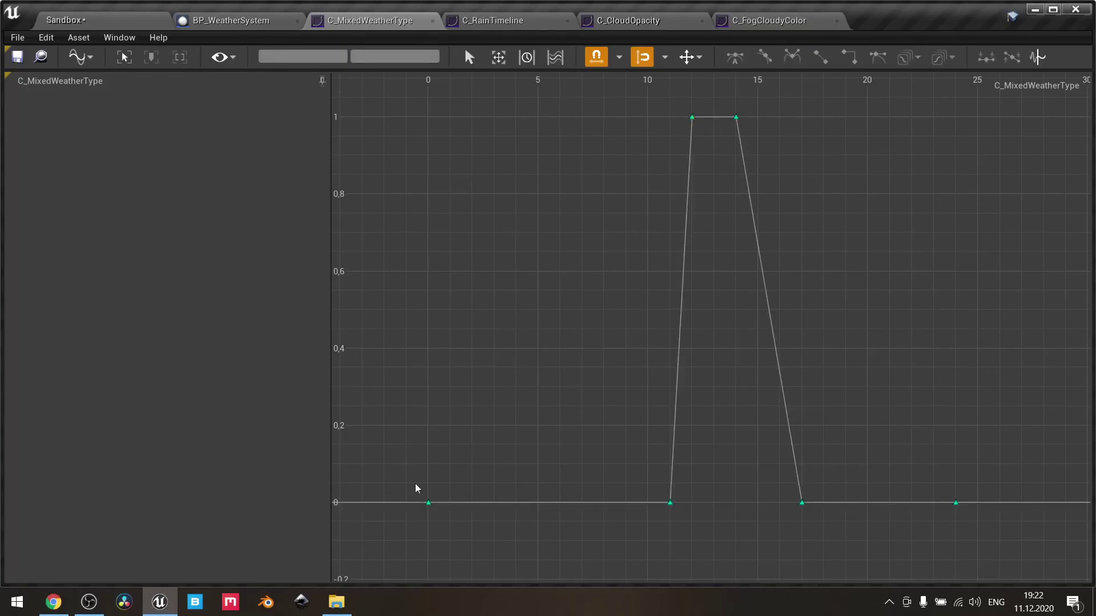
# Step: Highlight the zero-value keys of the C_MixedWeatherType curve one after another, ending with the key at time 24
pyautogui.moveTo(413, 487); pyautogui.dragTo(692, 538)
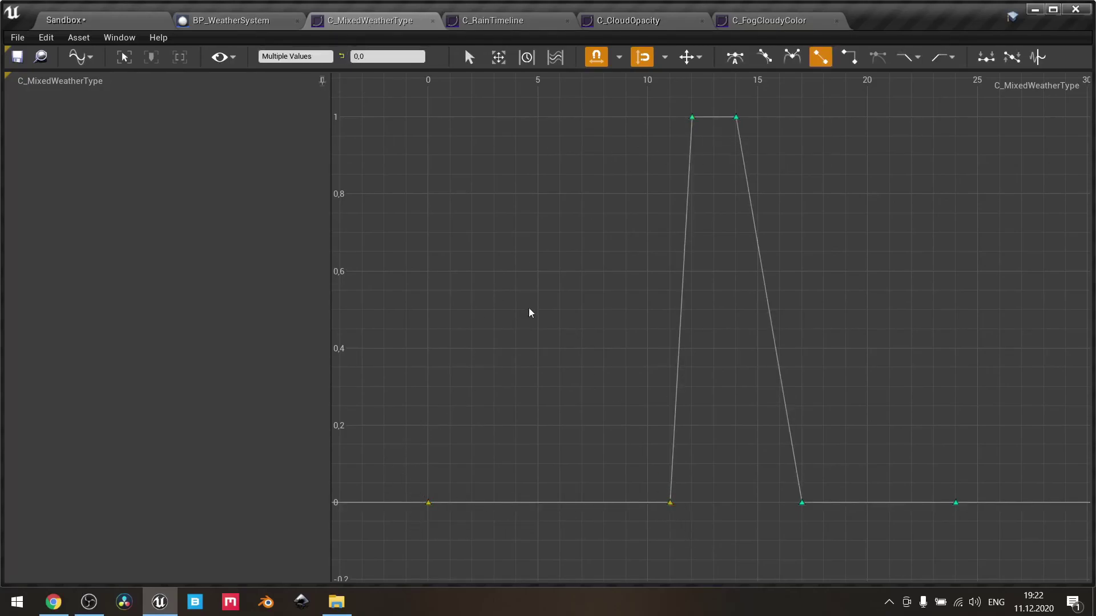
pyautogui.click(528, 336)
pyautogui.moveTo(406, 464); pyautogui.dragTo(462, 525)
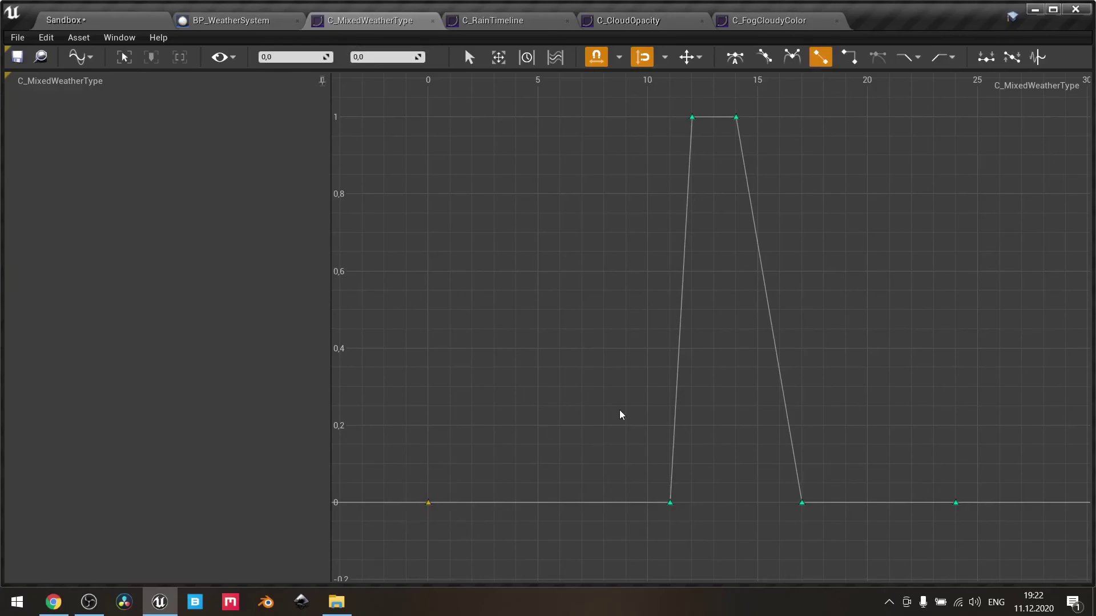
pyautogui.moveTo(652, 469); pyautogui.dragTo(692, 528)
pyautogui.moveTo(790, 482); pyautogui.dragTo(834, 535)
pyautogui.moveTo(917, 421); pyautogui.dragTo(981, 529)
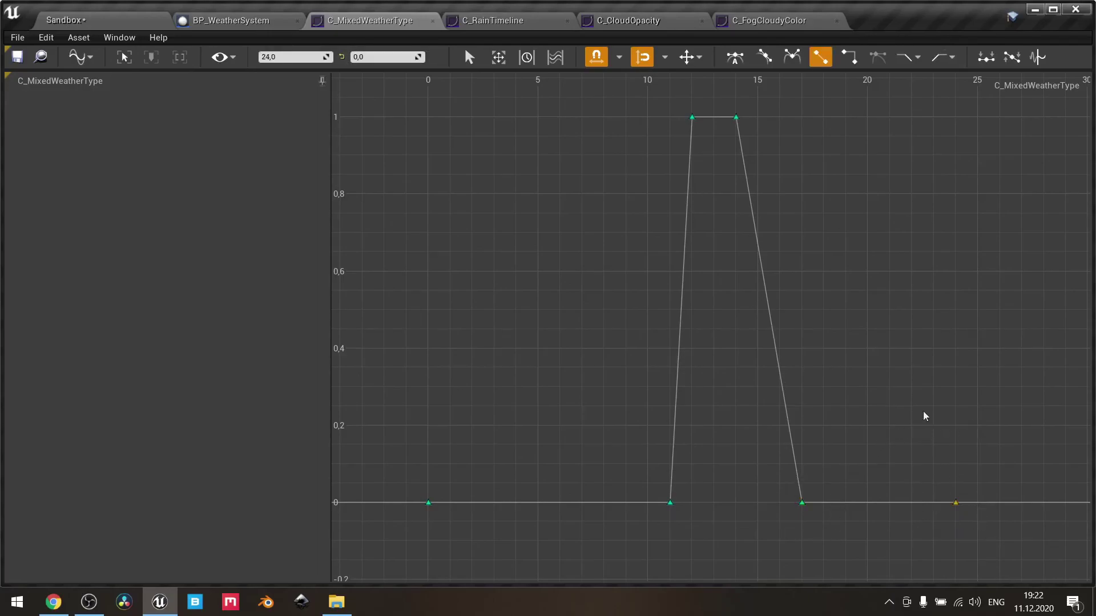
pyautogui.click(906, 376)
# Step: Highlight the two peak keys with value 1 on the C_MixedWeatherType curve
pyautogui.moveTo(678, 99); pyautogui.dragTo(718, 95)
pyautogui.click(800, 142)
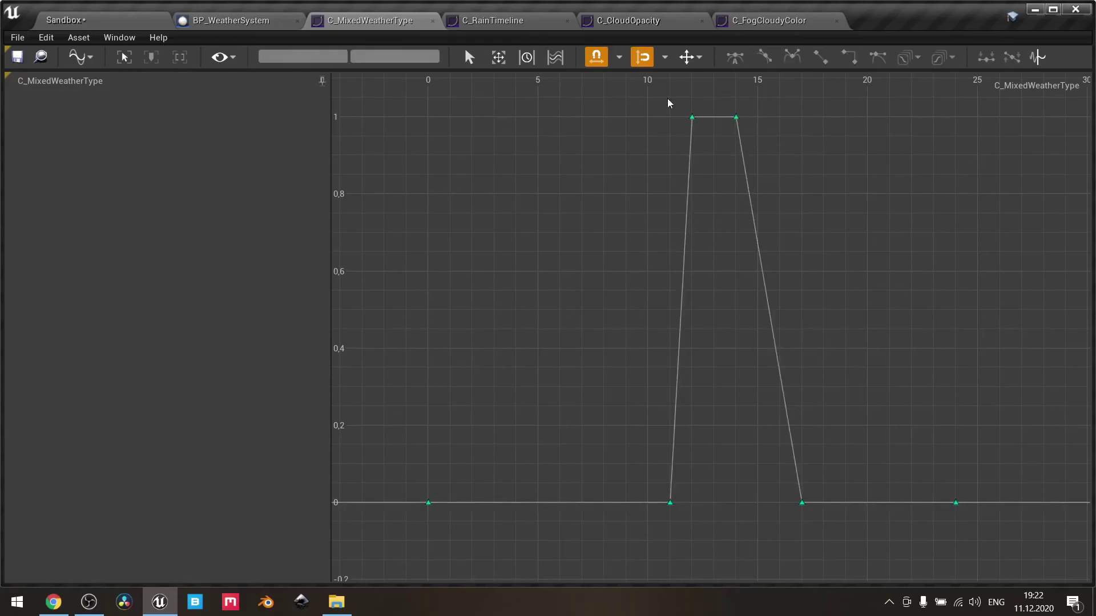
pyautogui.moveTo(670, 103); pyautogui.dragTo(777, 148)
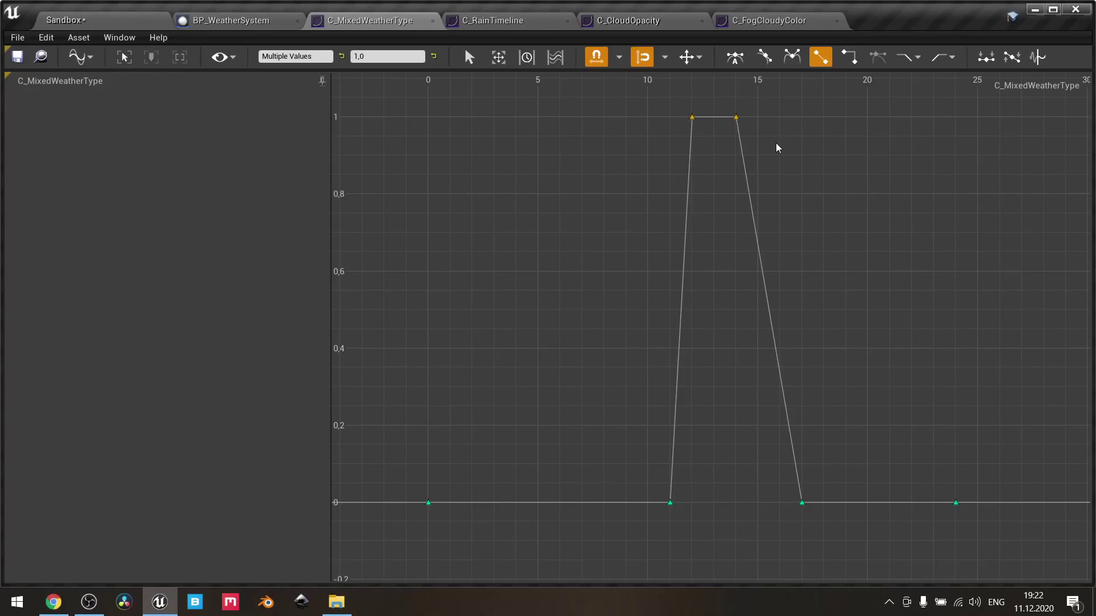
pyautogui.click(775, 143)
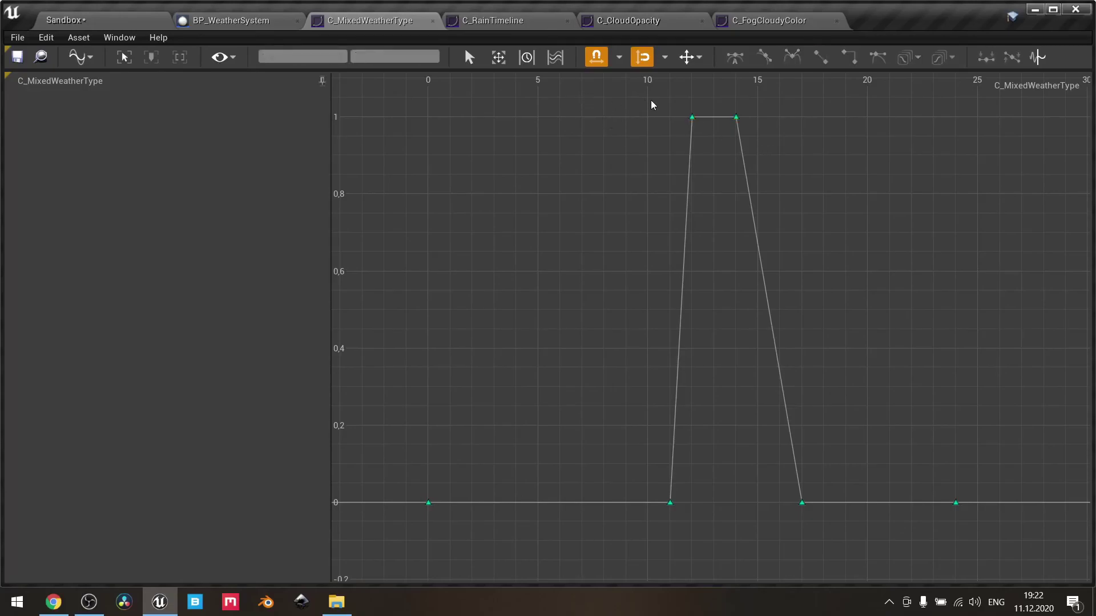
pyautogui.moveTo(651, 100); pyautogui.dragTo(806, 149)
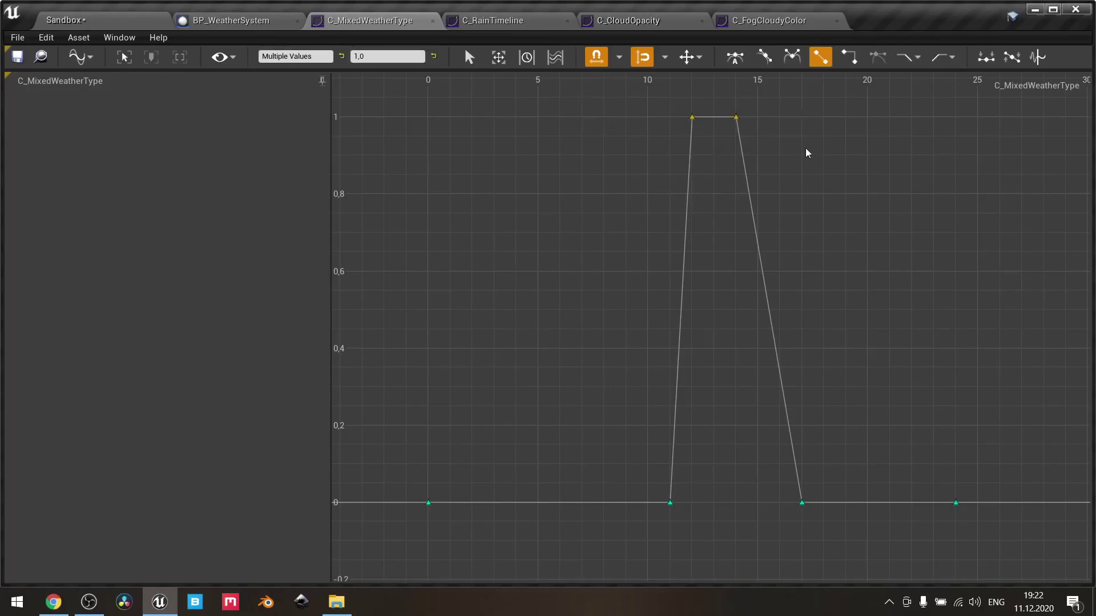
# Step: Highlight all keys of the C_MixedWeatherType curve, clear the selection, and highlight only the two peak keys again
pyautogui.click(567, 166)
pyautogui.moveTo(382, 101); pyautogui.dragTo(1010, 536)
pyautogui.click(826, 238)
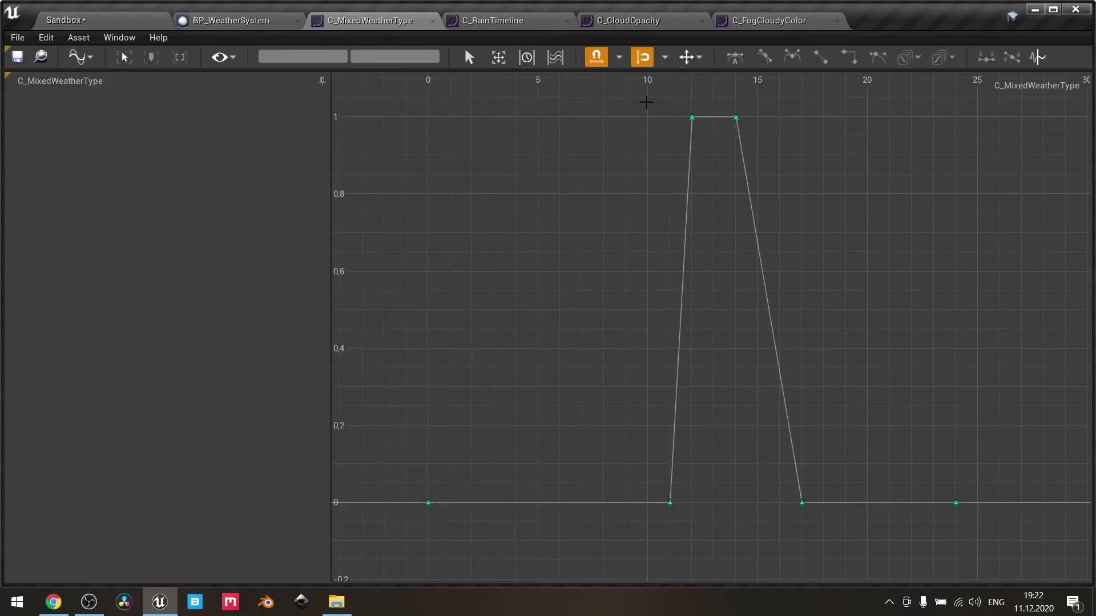
pyautogui.moveTo(646, 101); pyautogui.dragTo(803, 142)
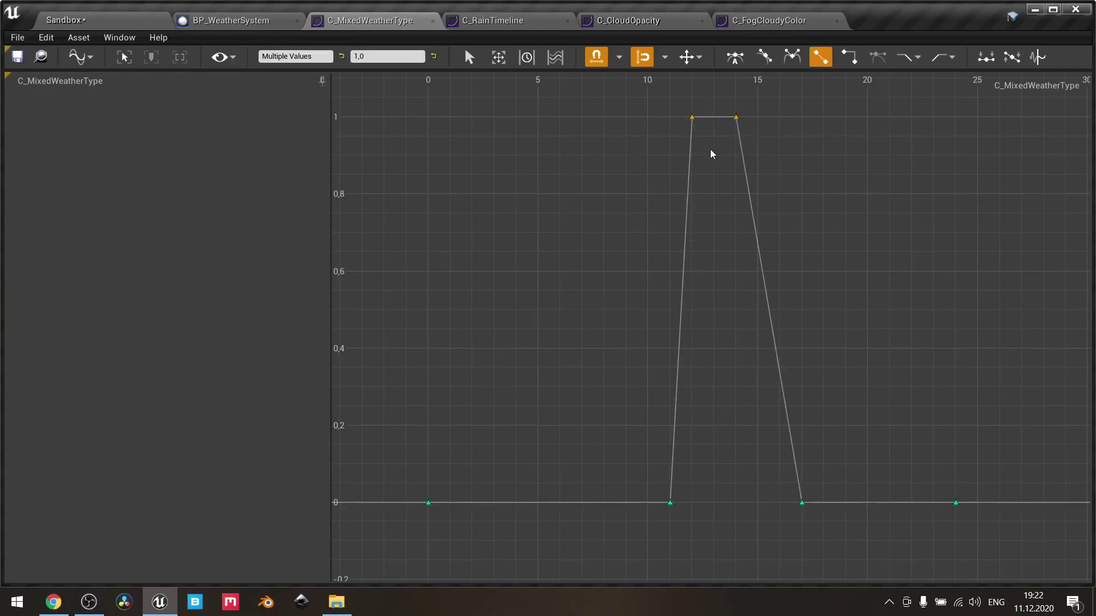
# Step: View the C_RainTimeline curve and highlight its two peak keys one after the other, leaving nothing selected
pyautogui.click(511, 23)
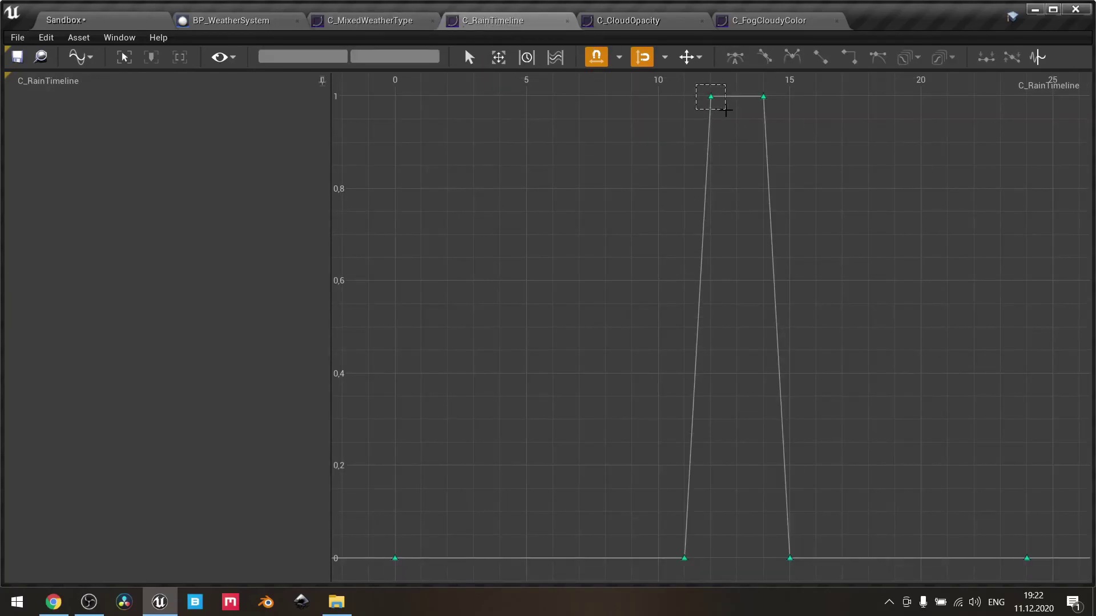
pyautogui.moveTo(726, 112); pyautogui.dragTo(793, 126)
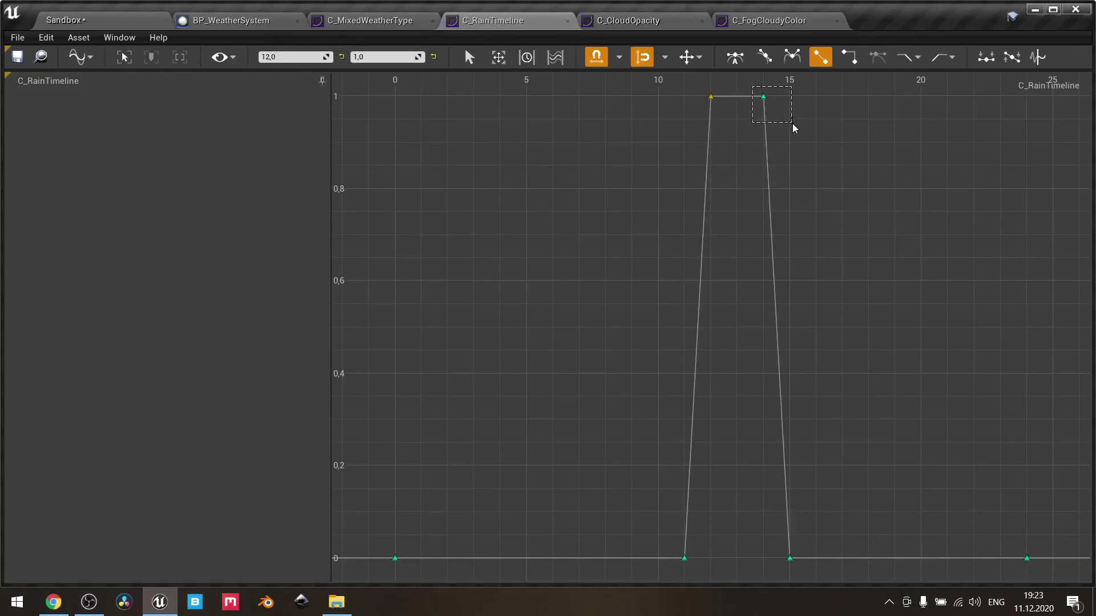
pyautogui.click(807, 134)
# Step: View the C_CloudOpacity curve and highlight the two peak keys of its green Y channel before clearing the selection
pyautogui.click(644, 22)
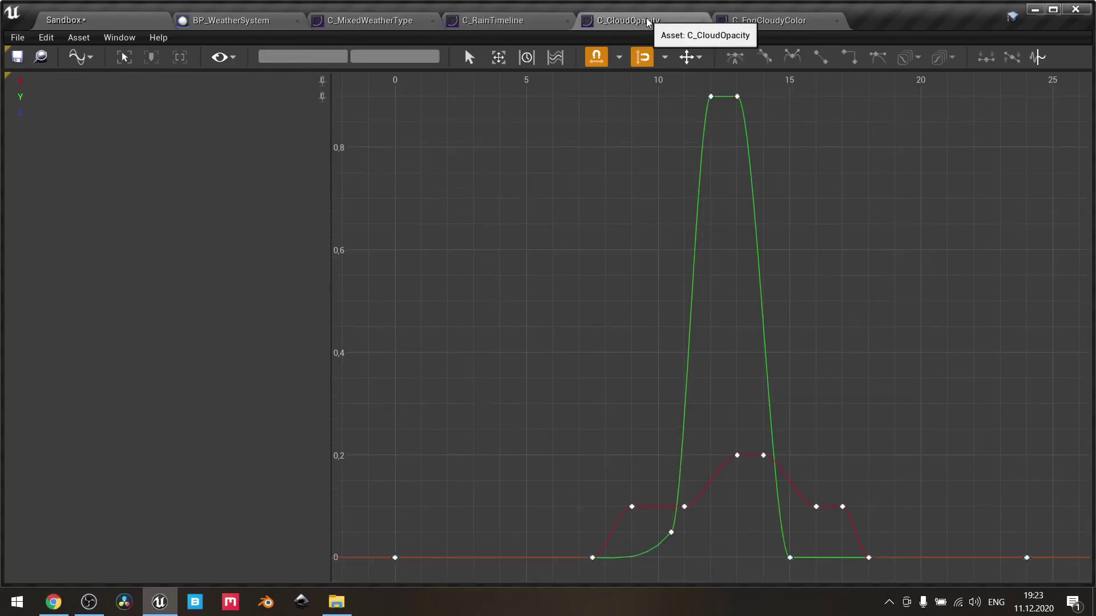
pyautogui.moveTo(689, 88); pyautogui.dragTo(771, 143)
pyautogui.click(796, 423)
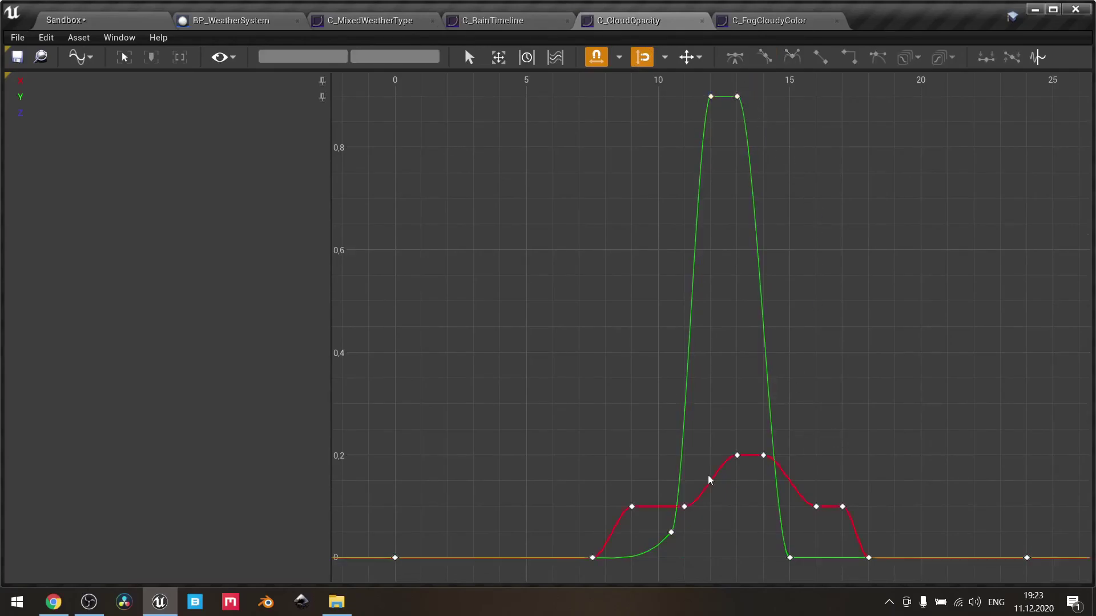